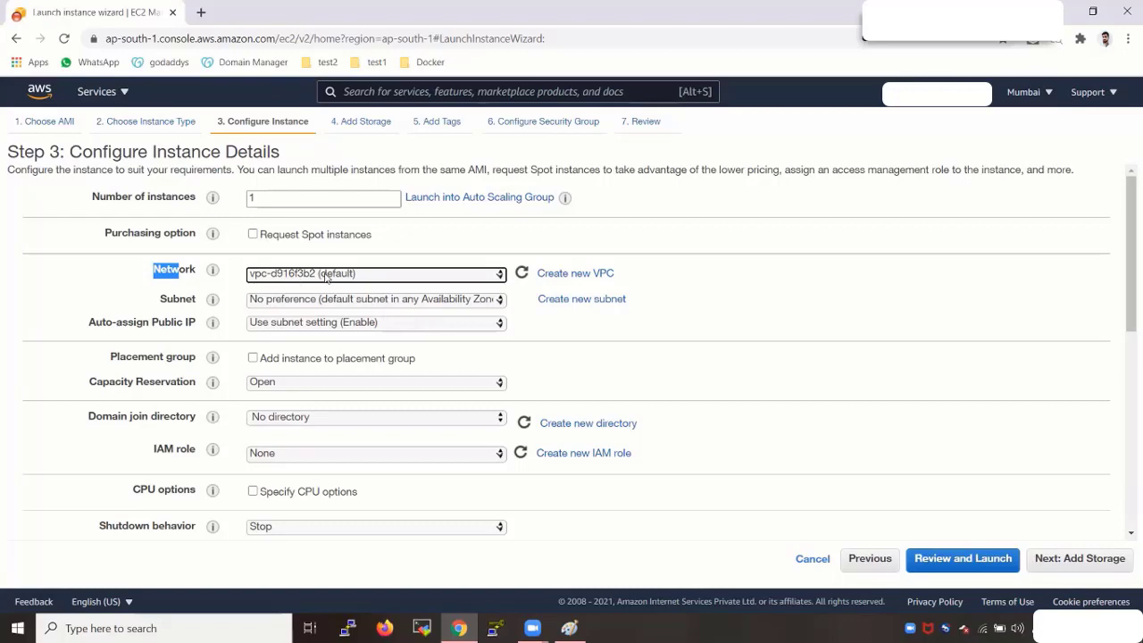
# - Duplicate the launch wizard tab and exit the wizard in the copy to reach the EC2 Dashboard
pyautogui.rightClick(130, 14)
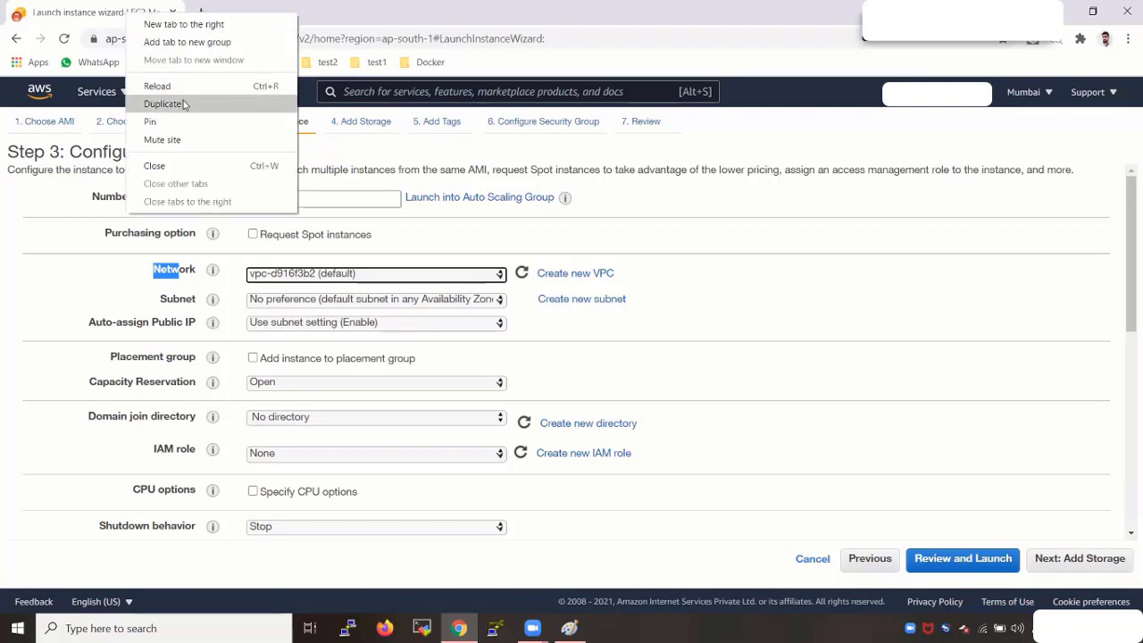
pyautogui.click(164, 103)
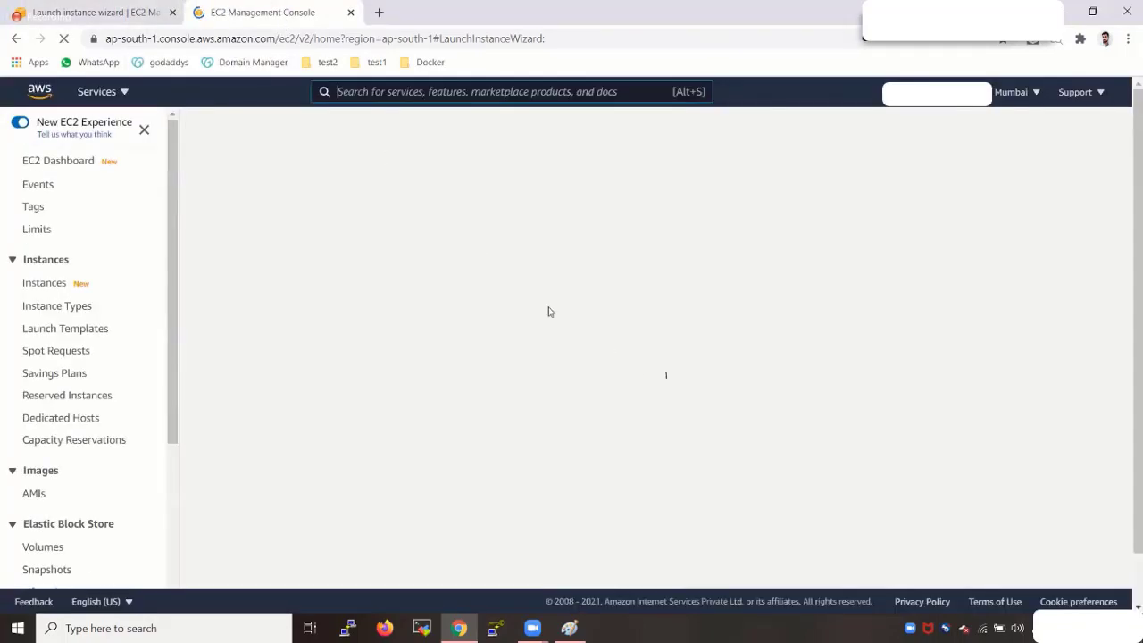
pyautogui.click(89, 7)
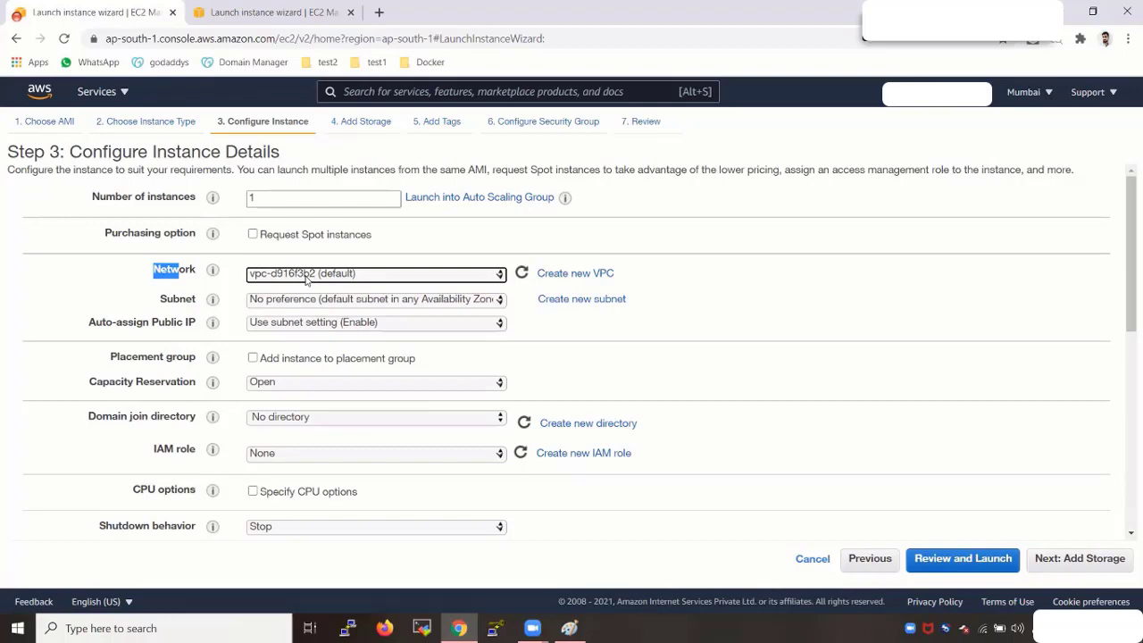
pyautogui.click(317, 11)
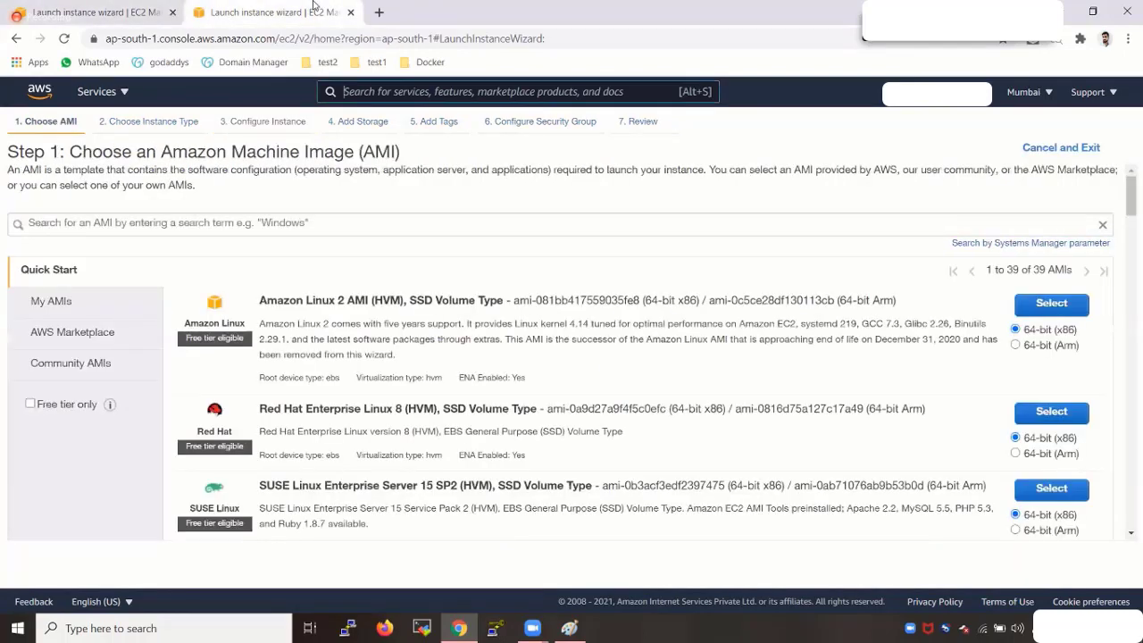
pyautogui.click(1057, 152)
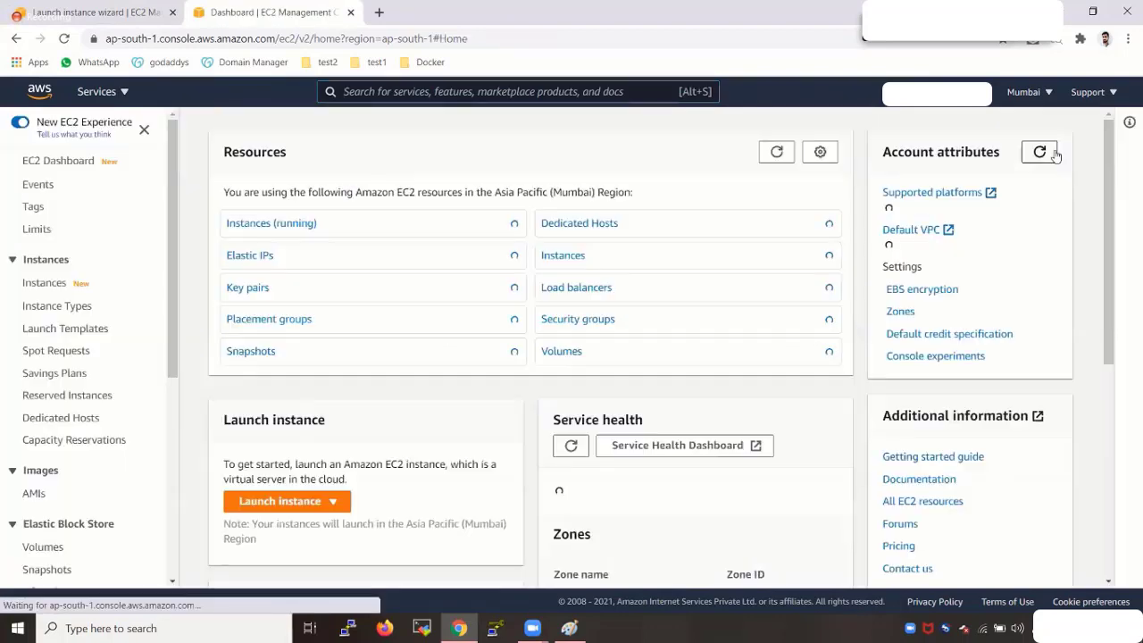
# - Search for 'vpc' and open the VPC Dashboard in the second console tab
pyautogui.click(538, 94)
pyautogui.write('vpc')
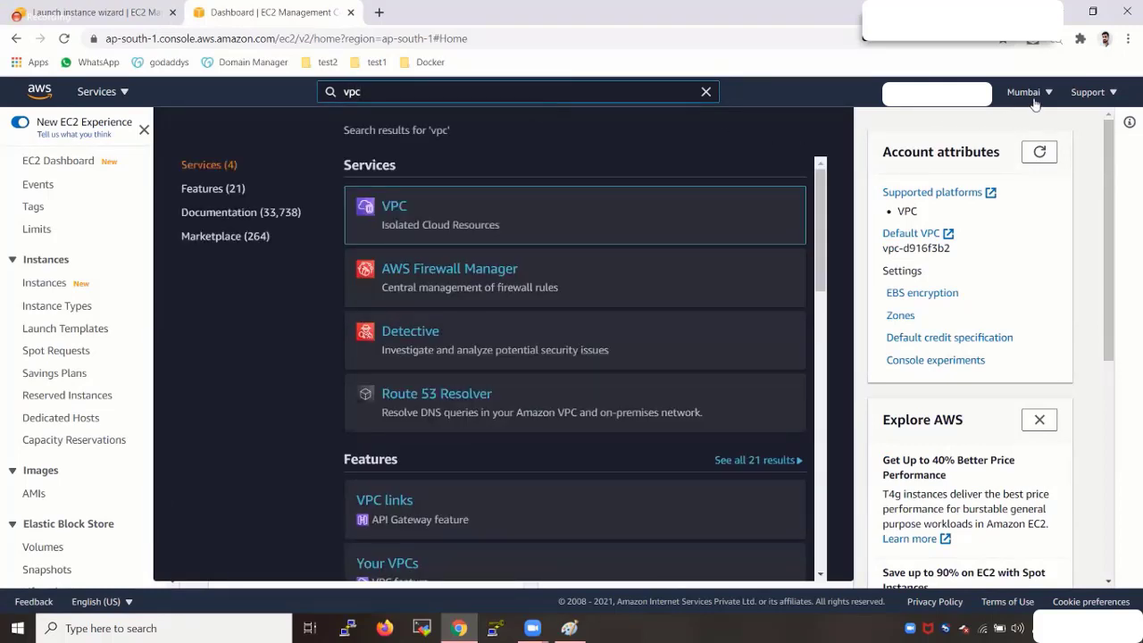
pyautogui.click(394, 207)
pyautogui.hotkey('ctrl', 'shift', 'Tab')
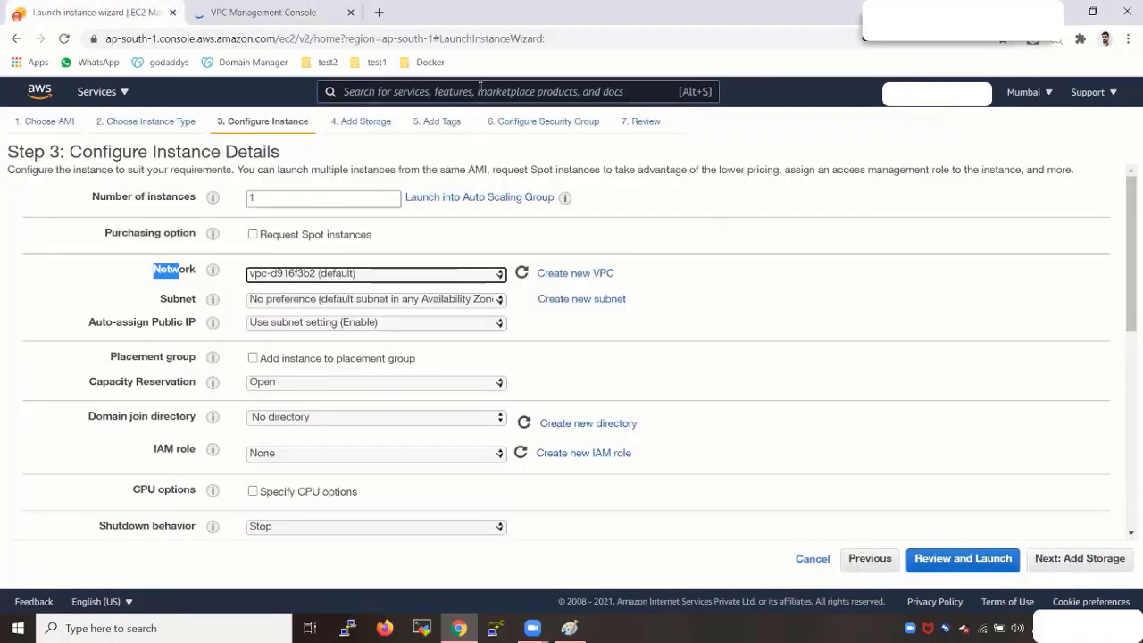
pyautogui.click(315, 11)
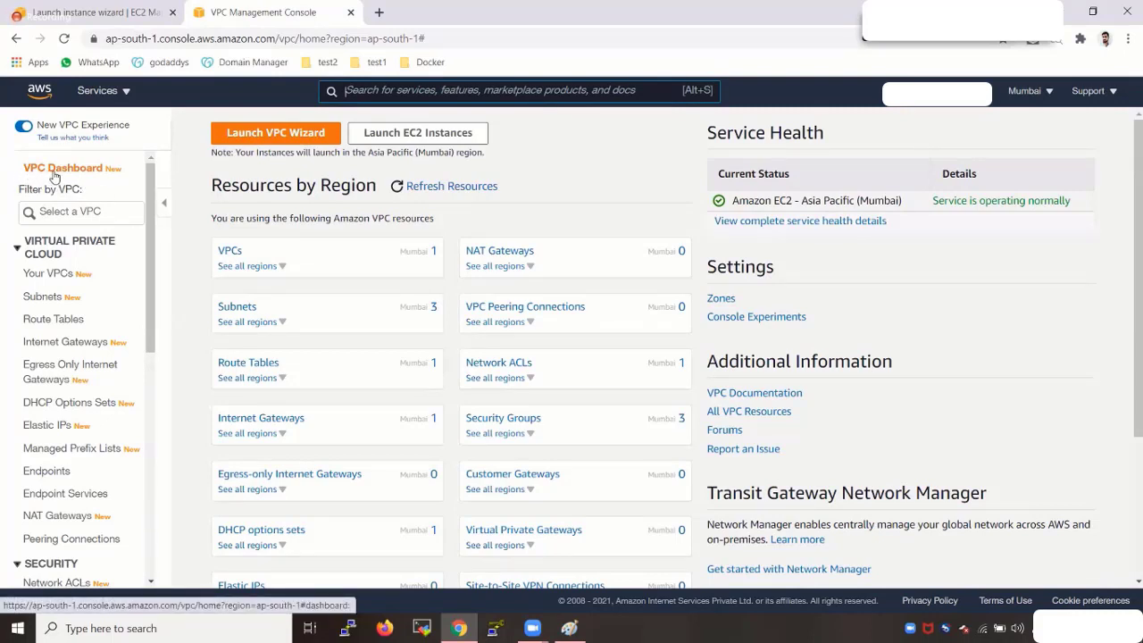
# - List the VPCs, confirm the default VPC's 172.31.0.0/16 CIDR, then open the Subnets list
pyautogui.click(52, 273)
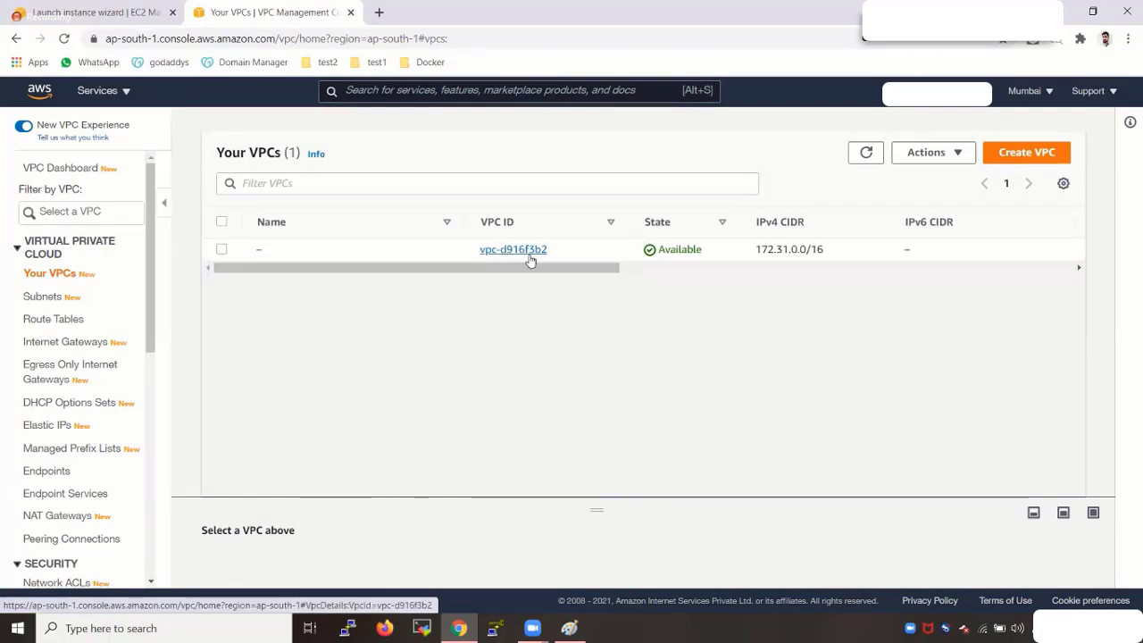
pyautogui.click(82, 11)
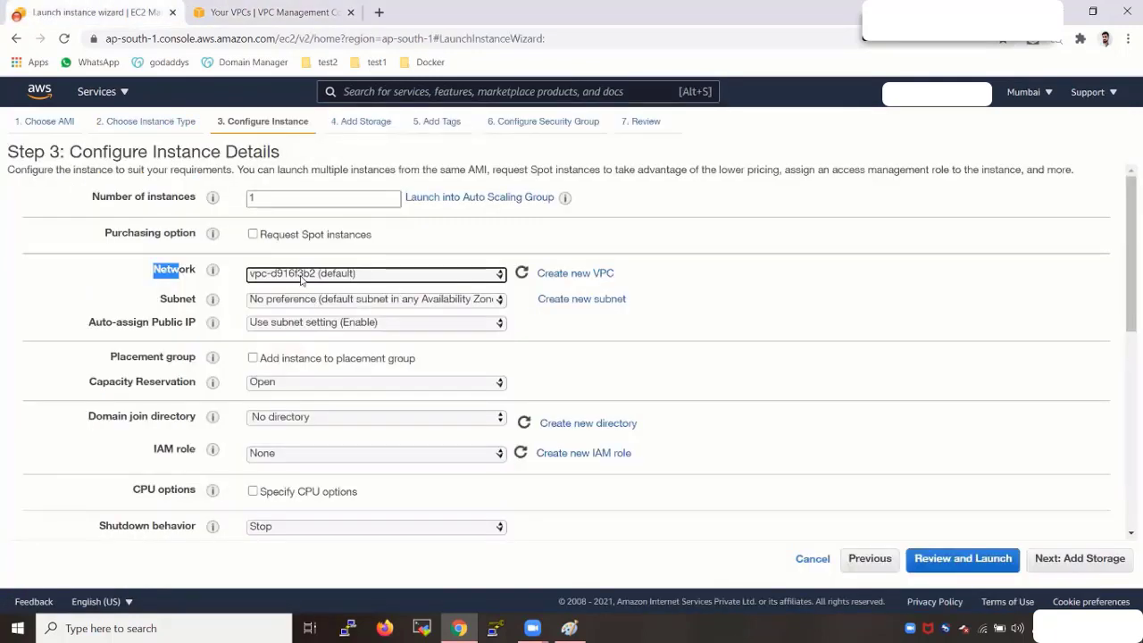
pyautogui.click(273, 11)
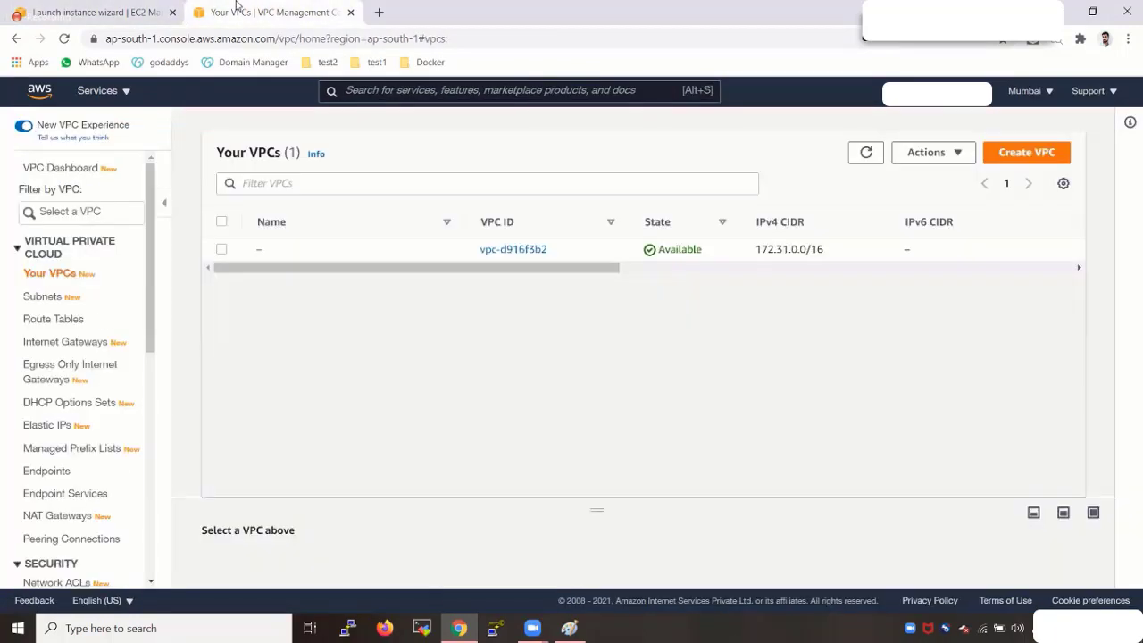
pyautogui.moveTo(756, 253); pyautogui.dragTo(833, 257)
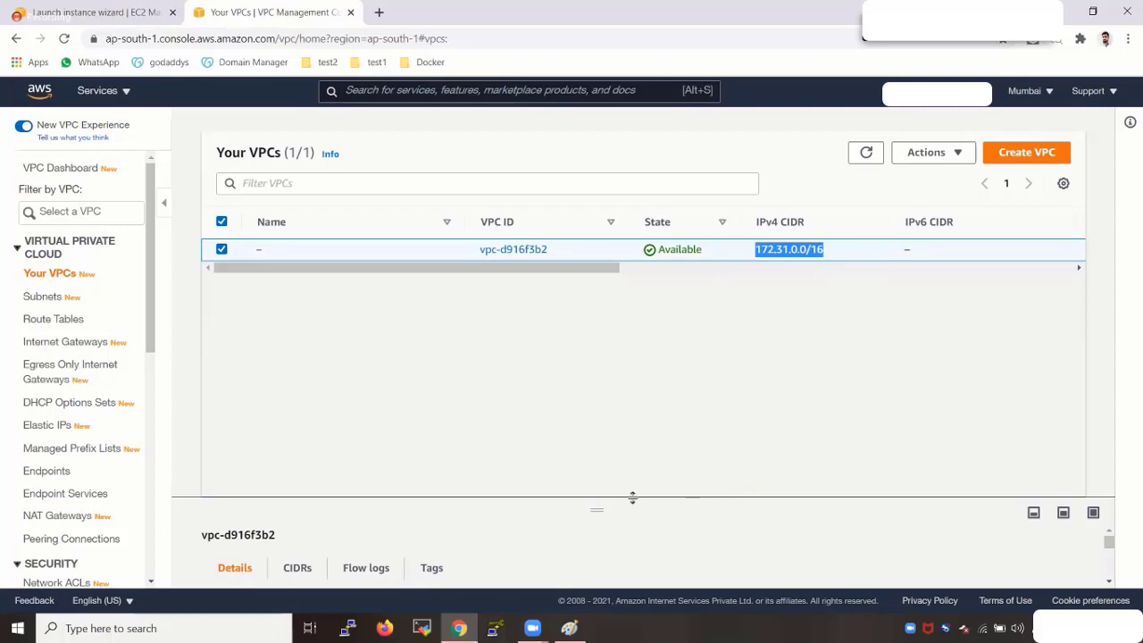
pyautogui.moveTo(633, 498); pyautogui.dragTo(612, 323)
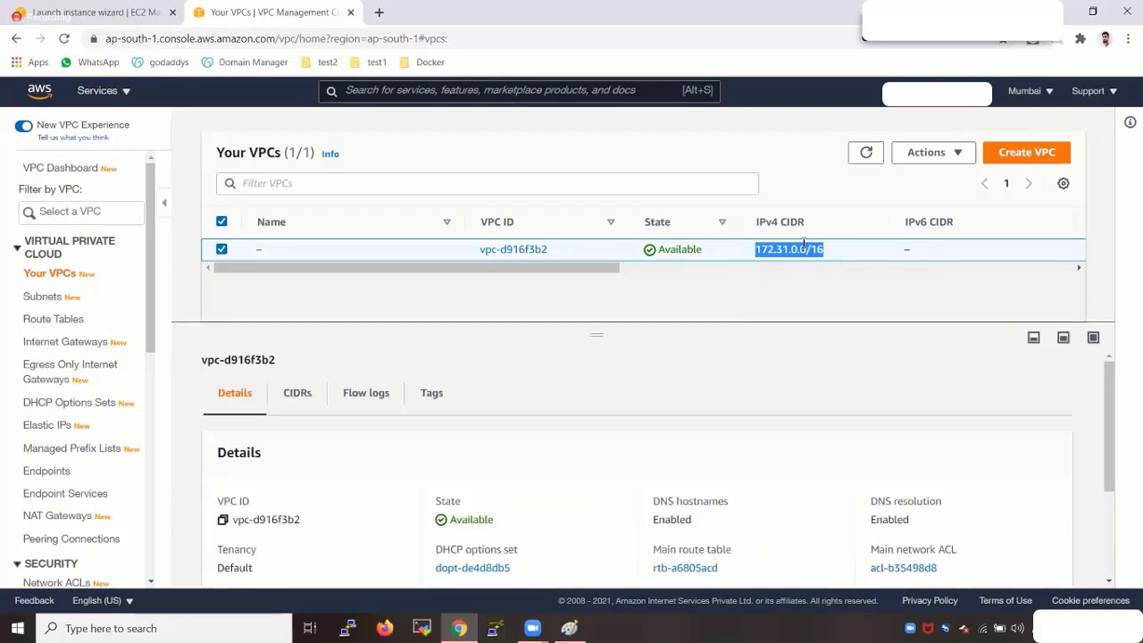
pyautogui.click(800, 295)
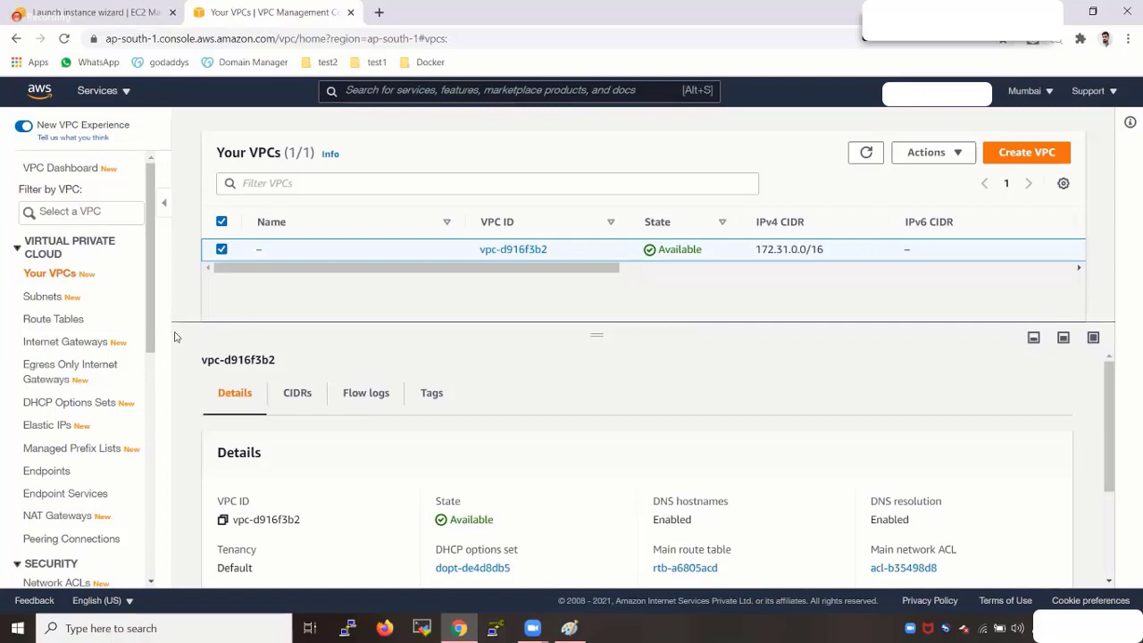
pyautogui.click(53, 300)
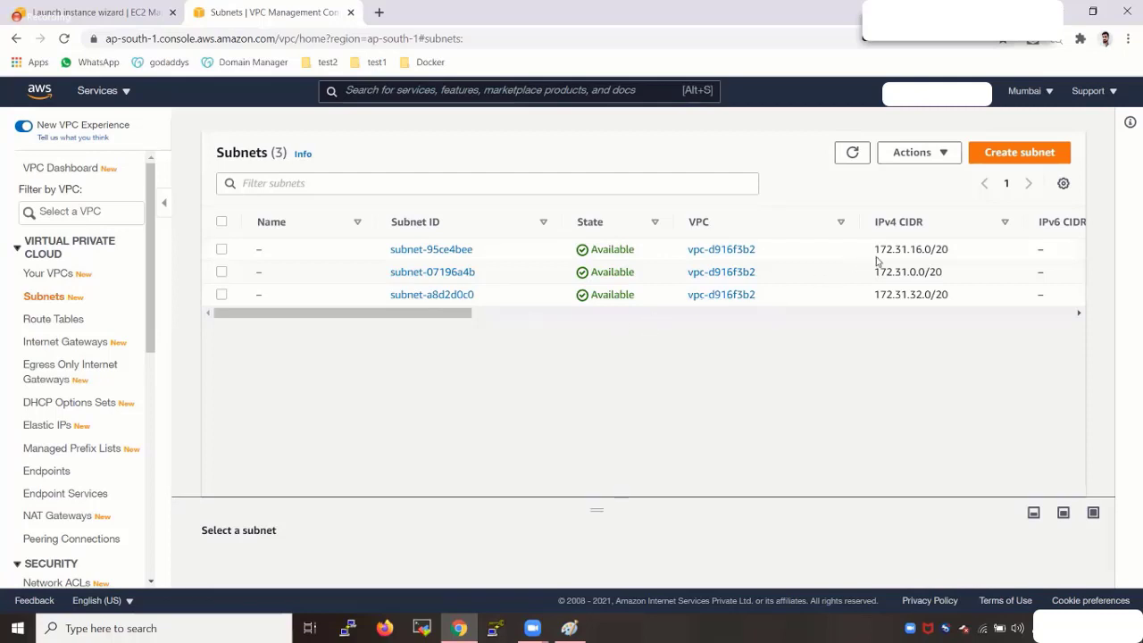
# - Compare subnet CIDRs and zones, and select subnet-a8d2d0c0 in ap-south-1a before returning to the wizard
pyautogui.moveTo(881, 251); pyautogui.dragTo(950, 250)
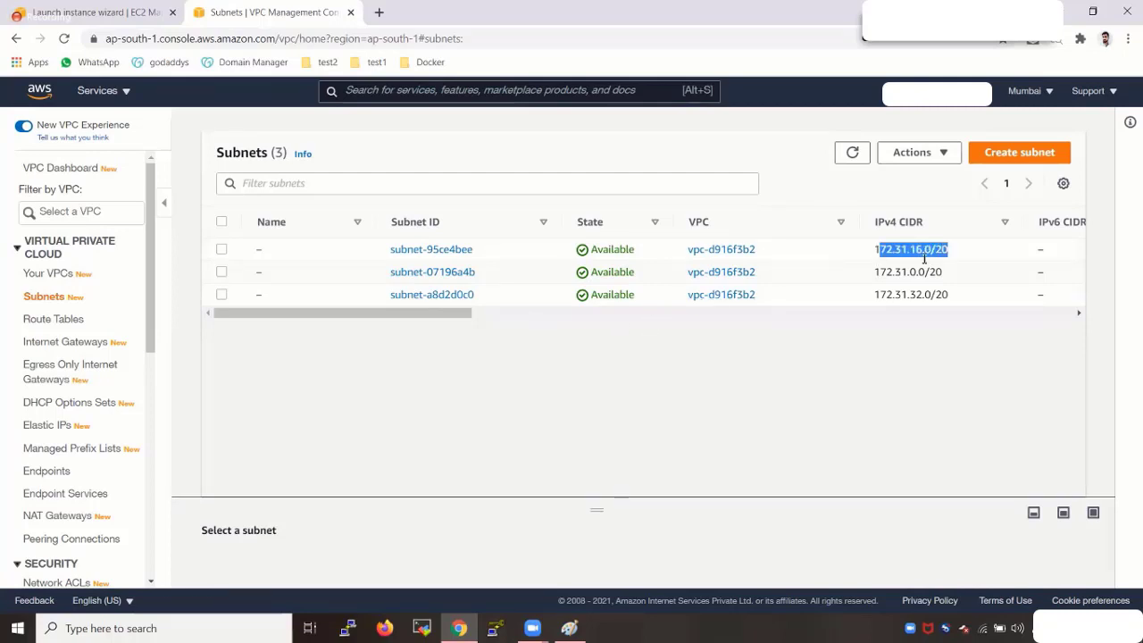
pyautogui.click(925, 259)
pyautogui.moveTo(893, 273); pyautogui.dragTo(918, 298)
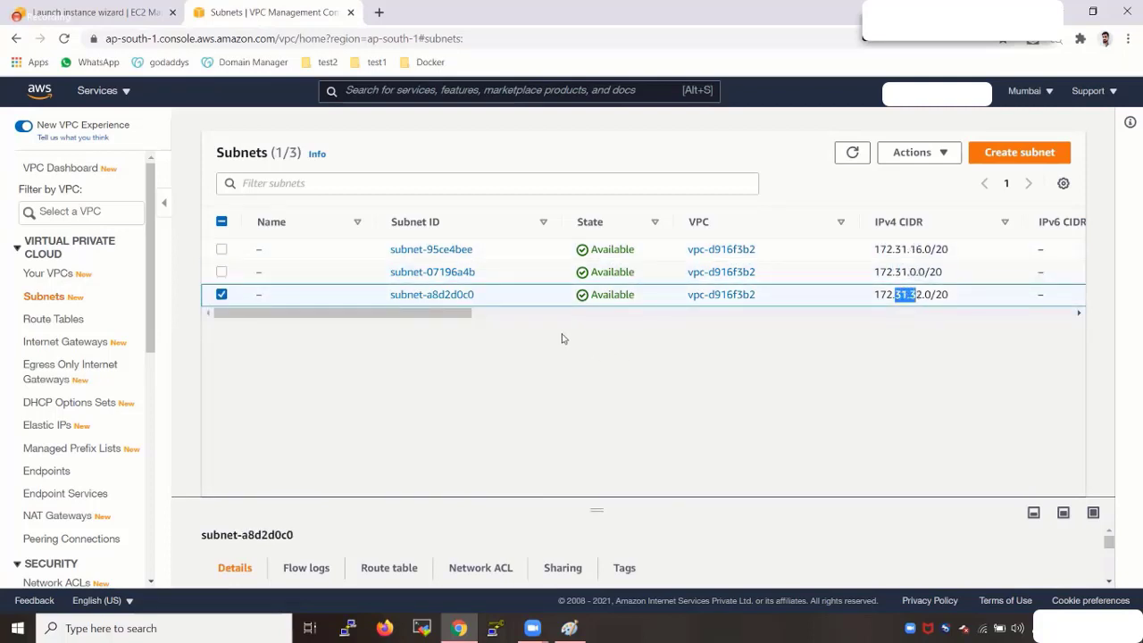
pyautogui.moveTo(482, 314); pyautogui.dragTo(656, 325)
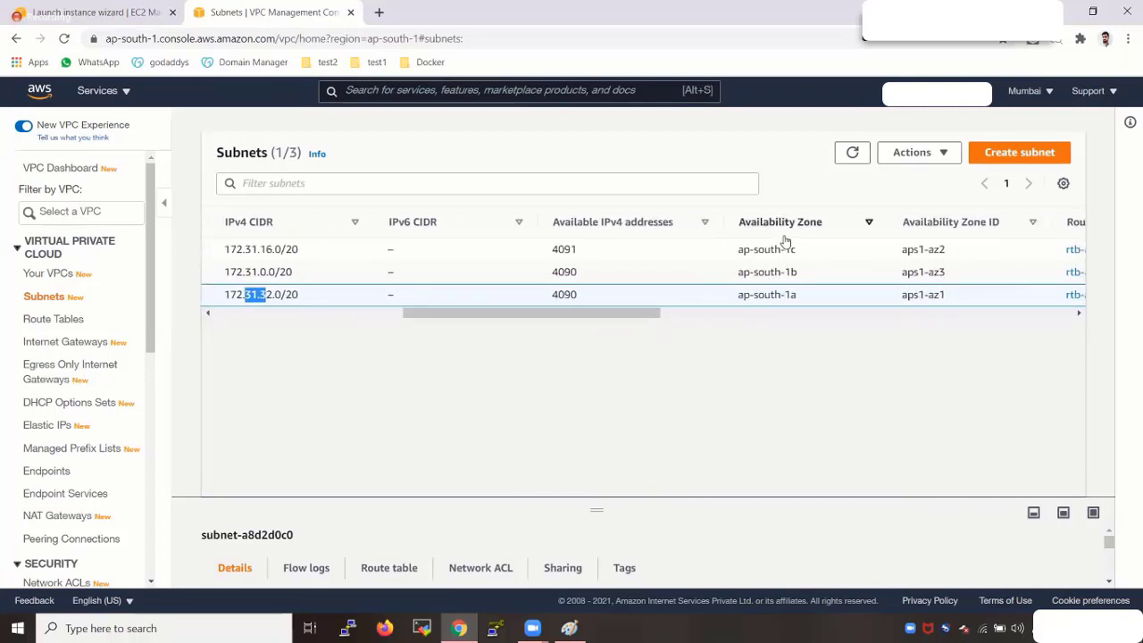
pyautogui.moveTo(797, 295); pyautogui.dragTo(739, 296)
pyautogui.moveTo(807, 279); pyautogui.dragTo(752, 250)
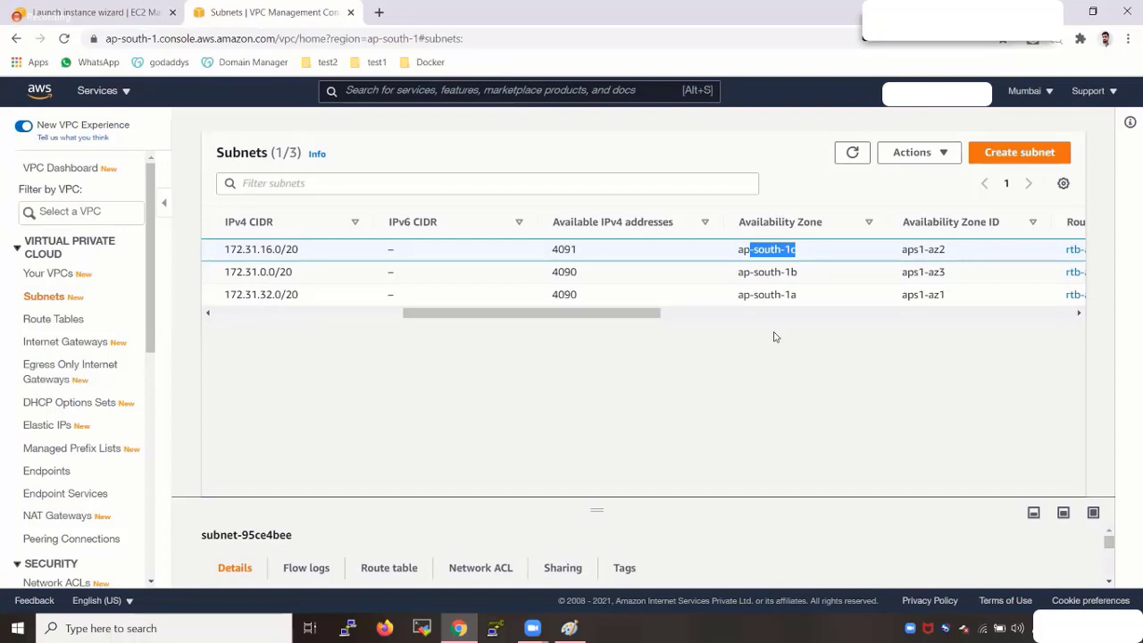
pyautogui.click(793, 296)
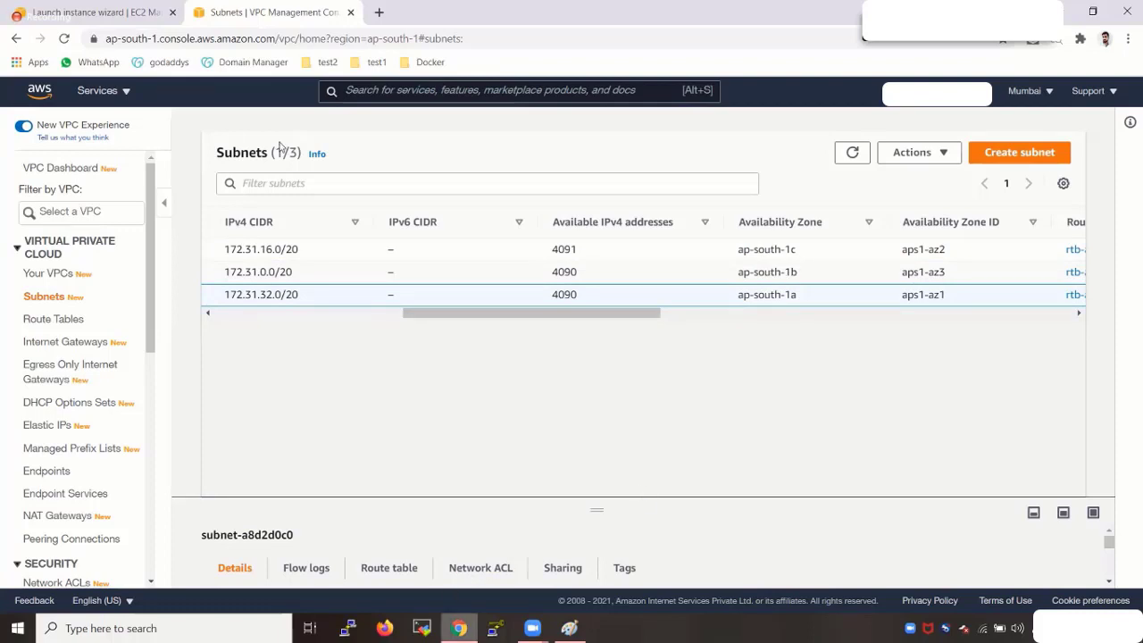
pyautogui.click(126, 12)
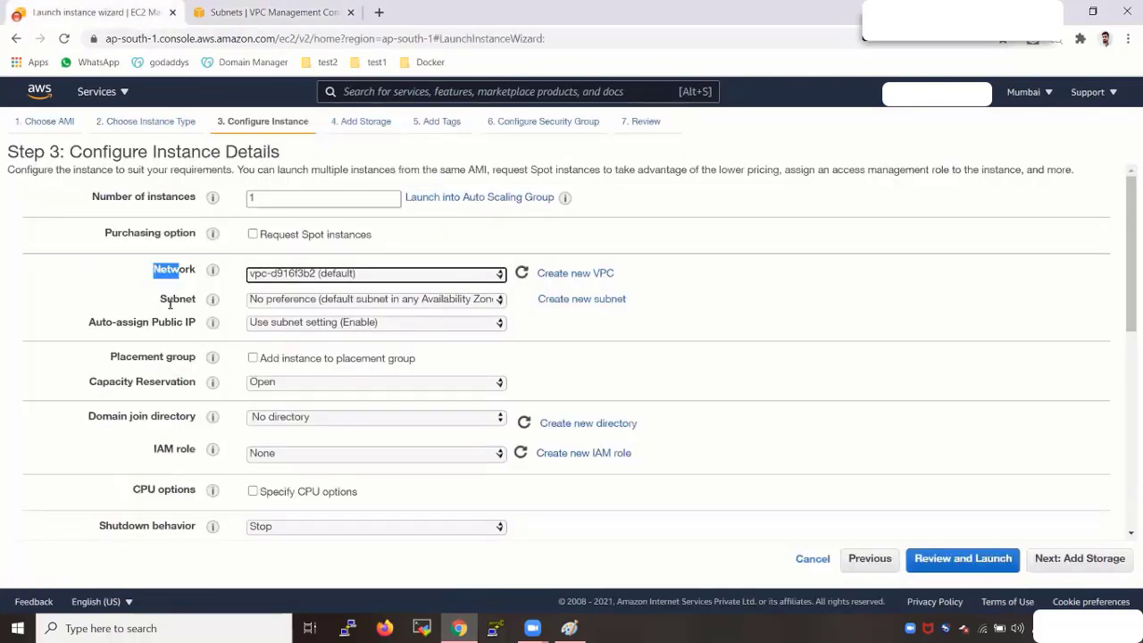
# - Set the wizard's Subnet to subnet-a8d2d0c0 (Default in ap-south-1a), then go back to the subnets list
pyautogui.moveTo(161, 299); pyautogui.dragTo(189, 298)
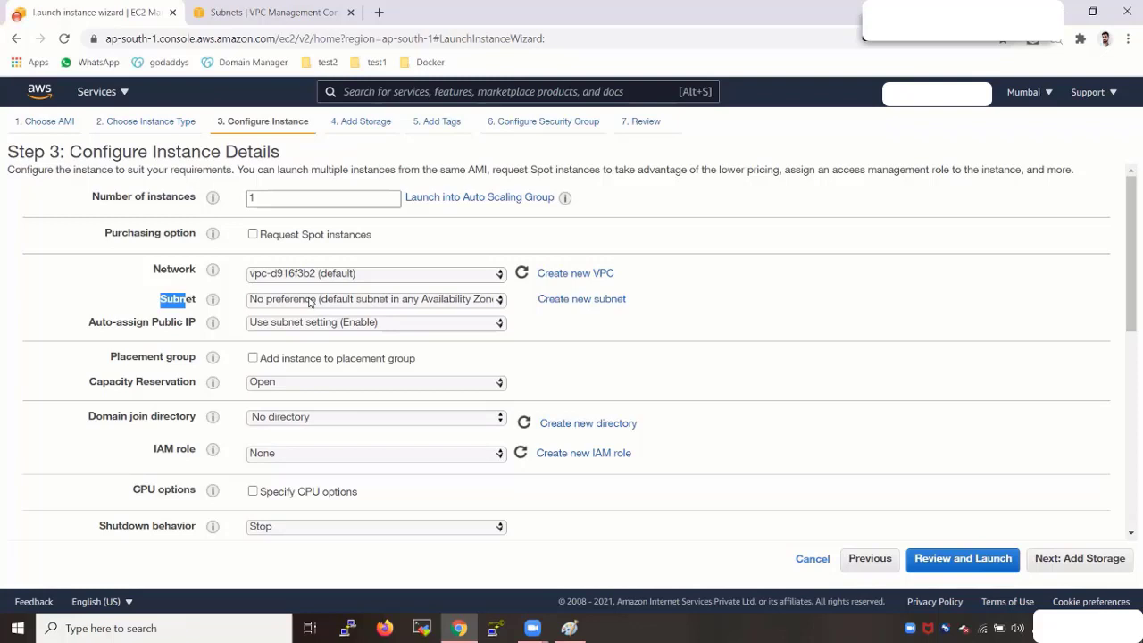
pyautogui.click(310, 303)
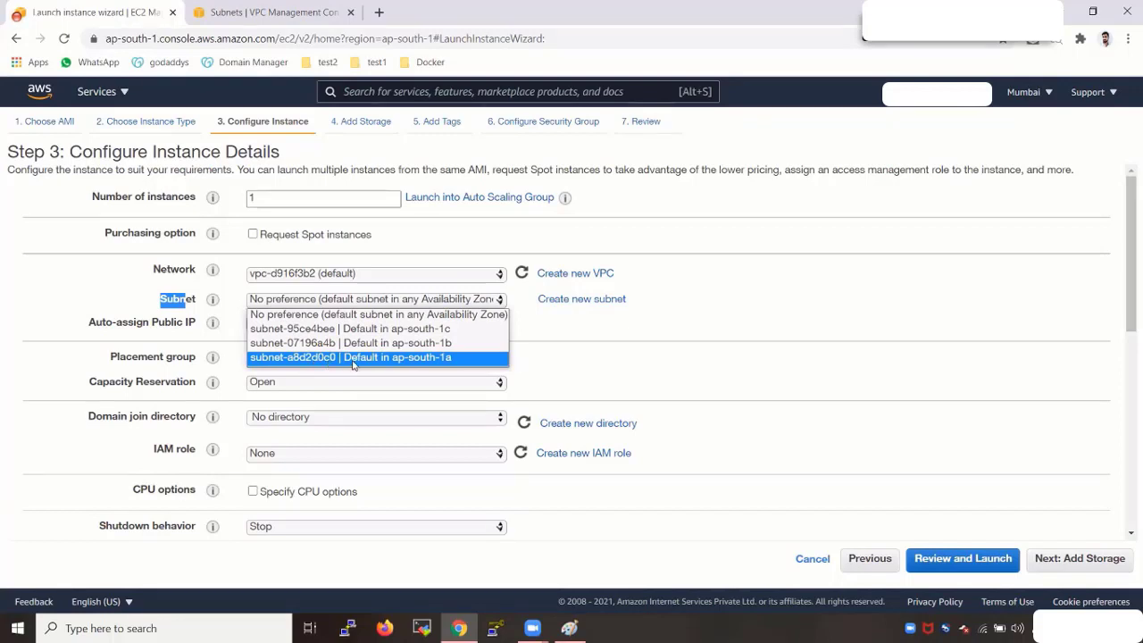
pyautogui.click(300, 359)
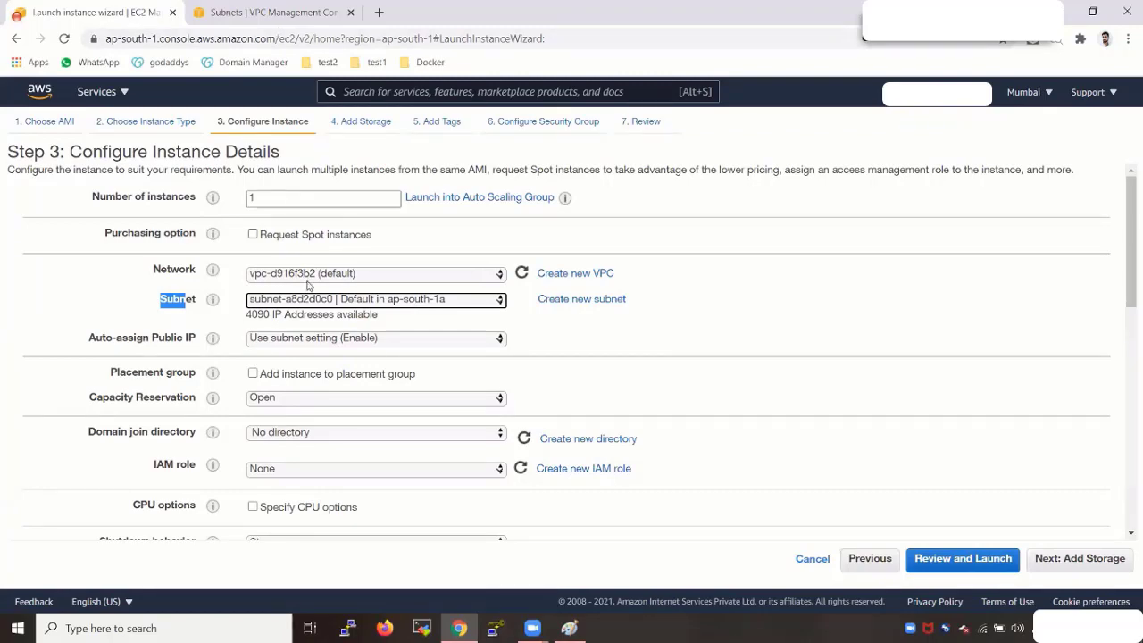
pyautogui.click(296, 11)
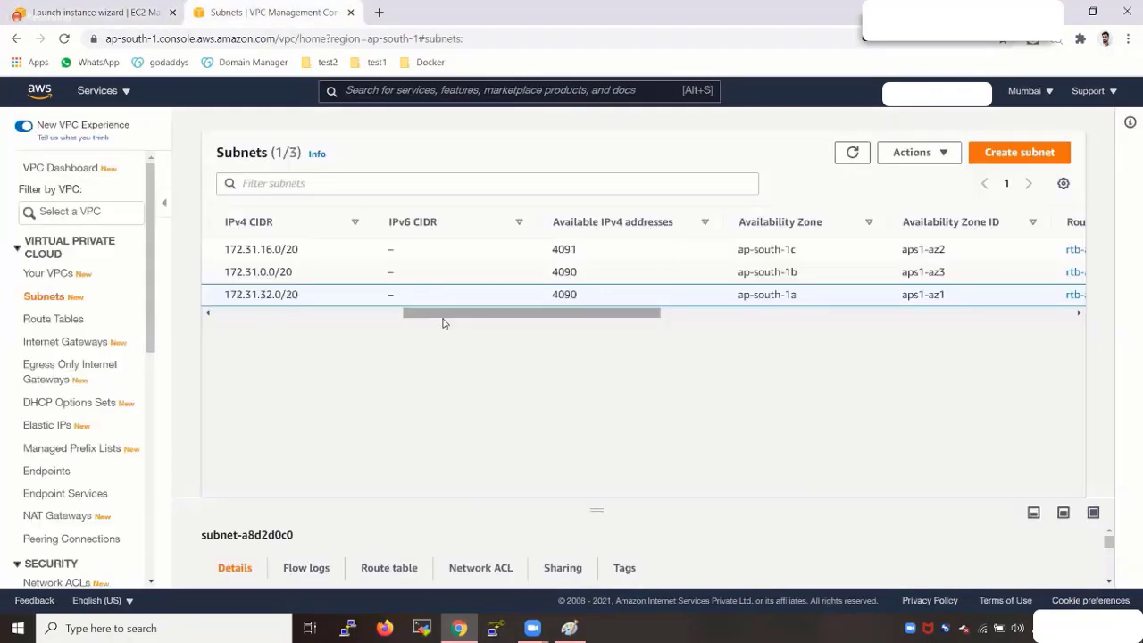
# - Change the wizard's Subnet to subnet-07196a4b in ap-south-1b
pyautogui.moveTo(440, 313); pyautogui.dragTo(257, 310)
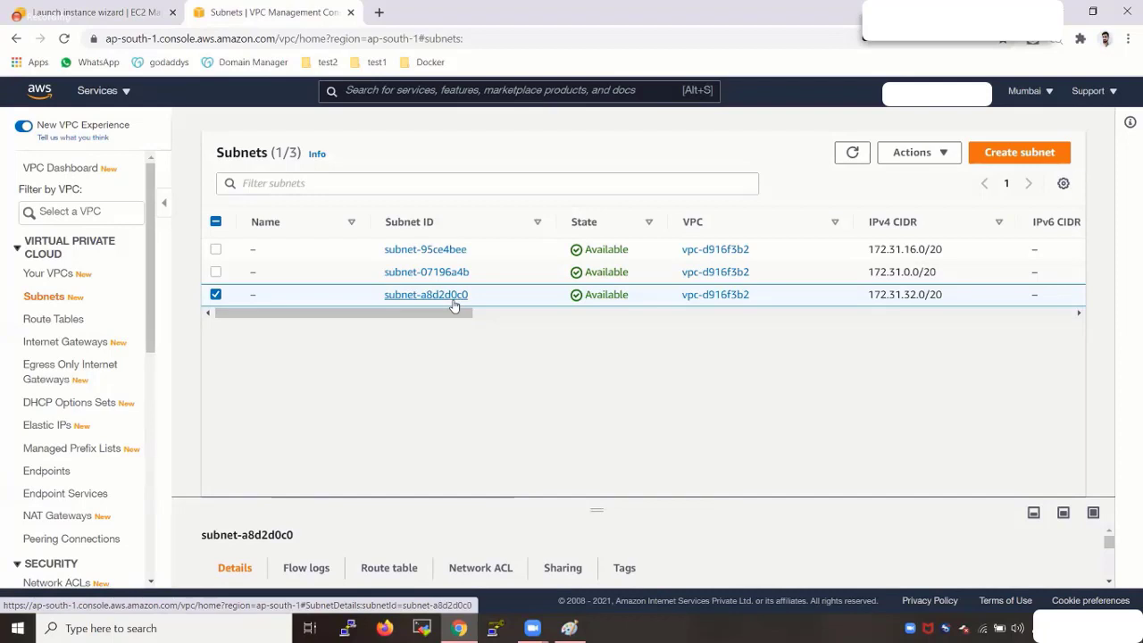
pyautogui.click(117, 12)
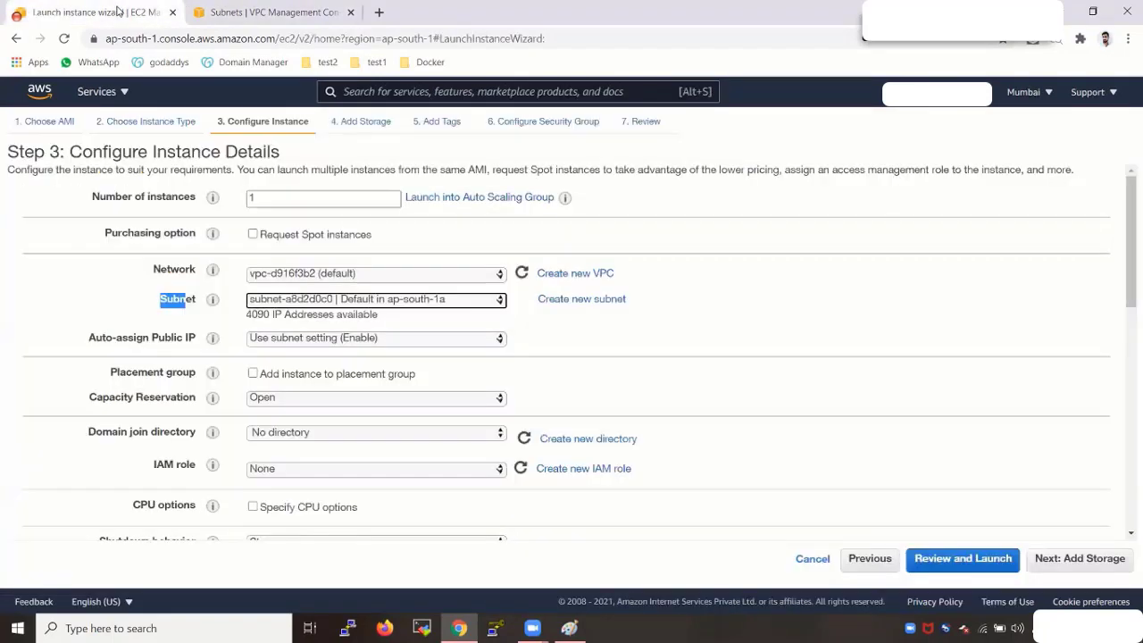
pyautogui.click(474, 301)
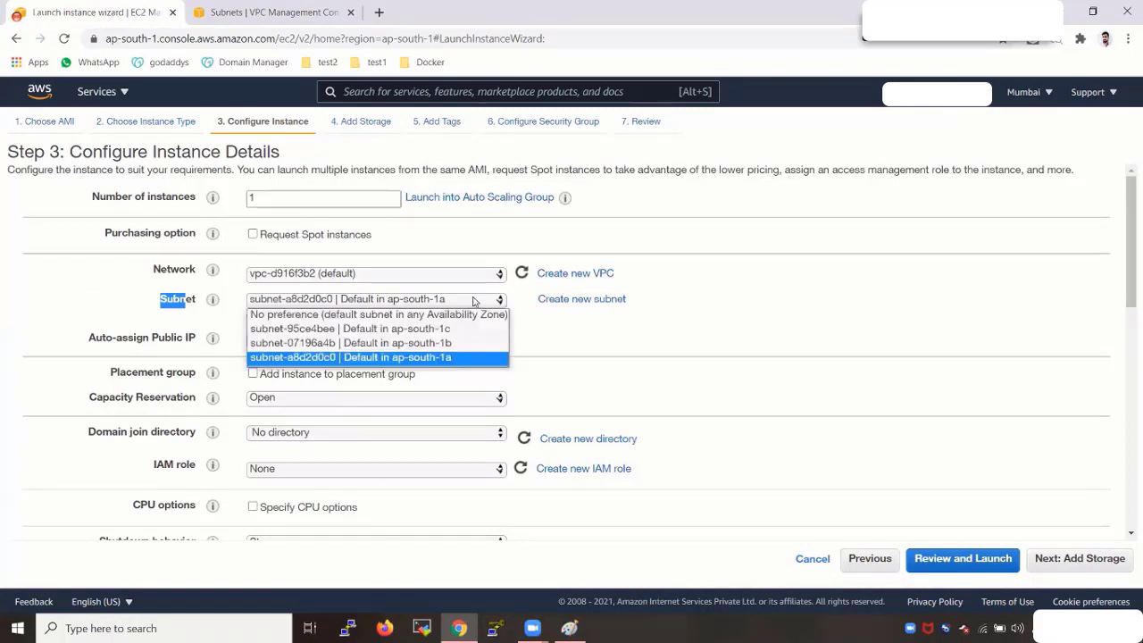
pyautogui.click(451, 346)
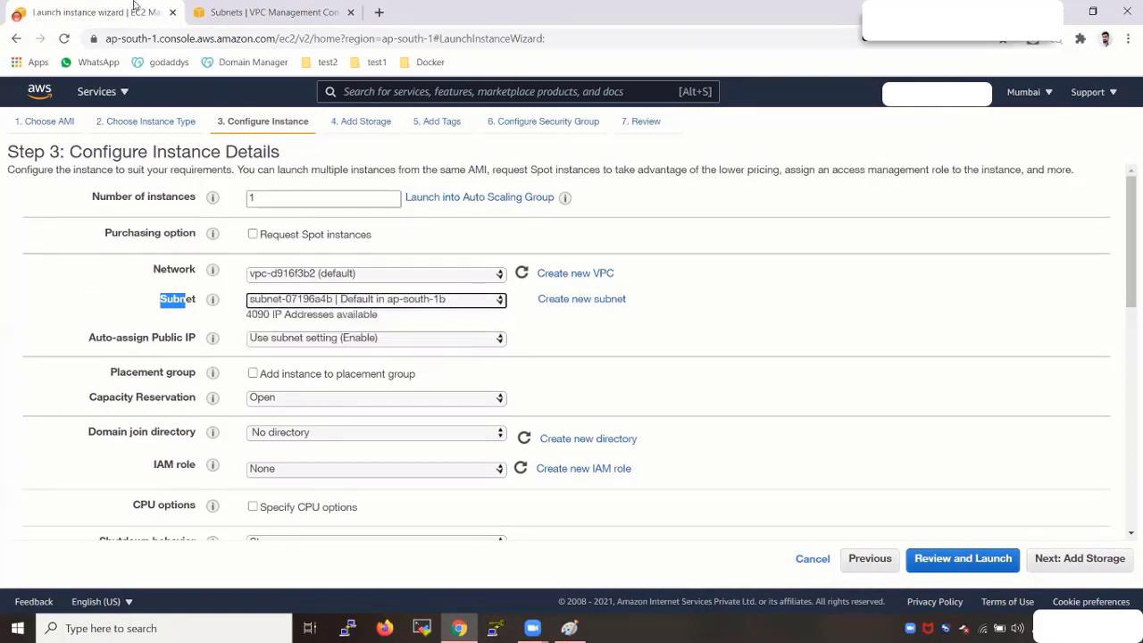
# - Match the wizard's 4090 available IP addresses against the ap-south-1b row in the VPC subnet list
pyautogui.click(235, 9)
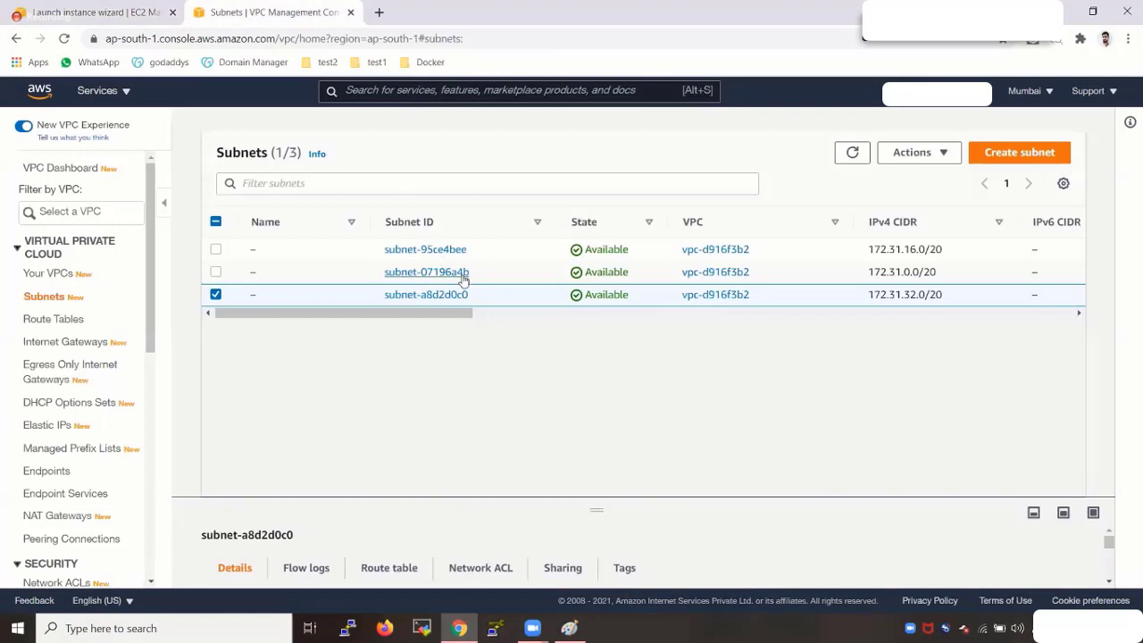
pyautogui.moveTo(502, 319); pyautogui.dragTo(720, 337)
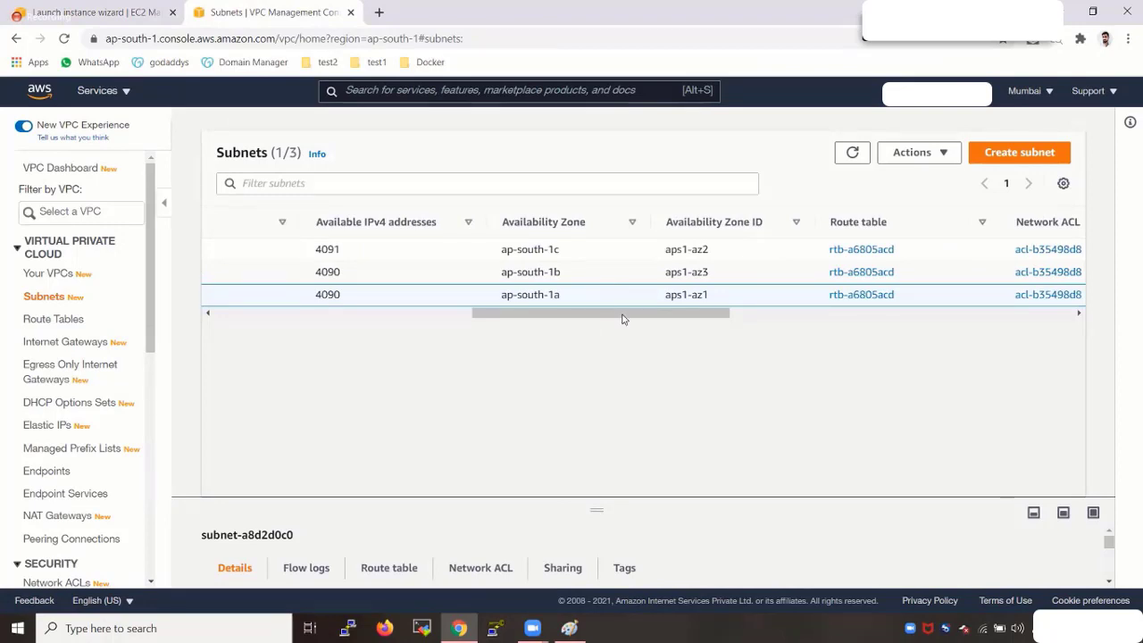
pyautogui.moveTo(624, 317); pyautogui.dragTo(313, 331)
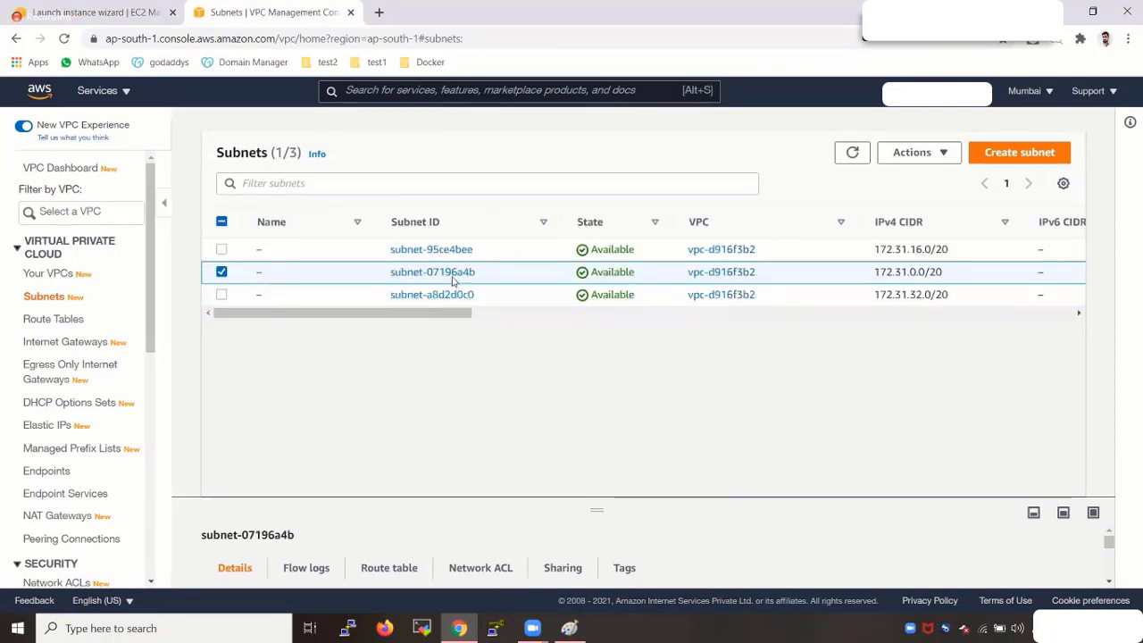
pyautogui.click(134, 7)
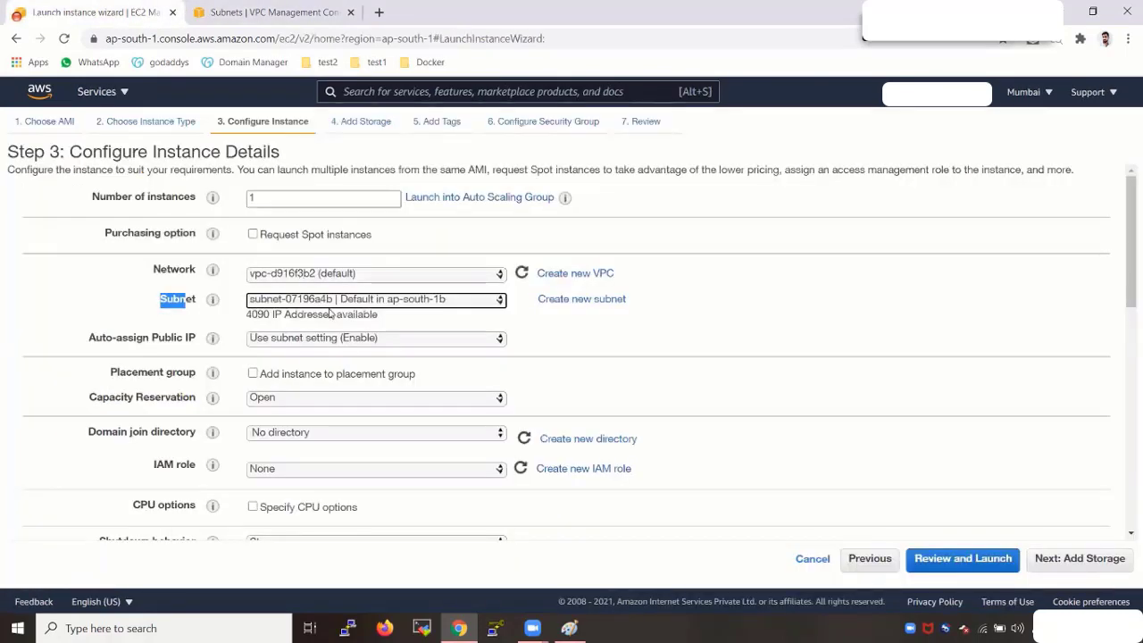
pyautogui.click(275, 314)
pyautogui.moveTo(246, 315); pyautogui.dragTo(283, 314)
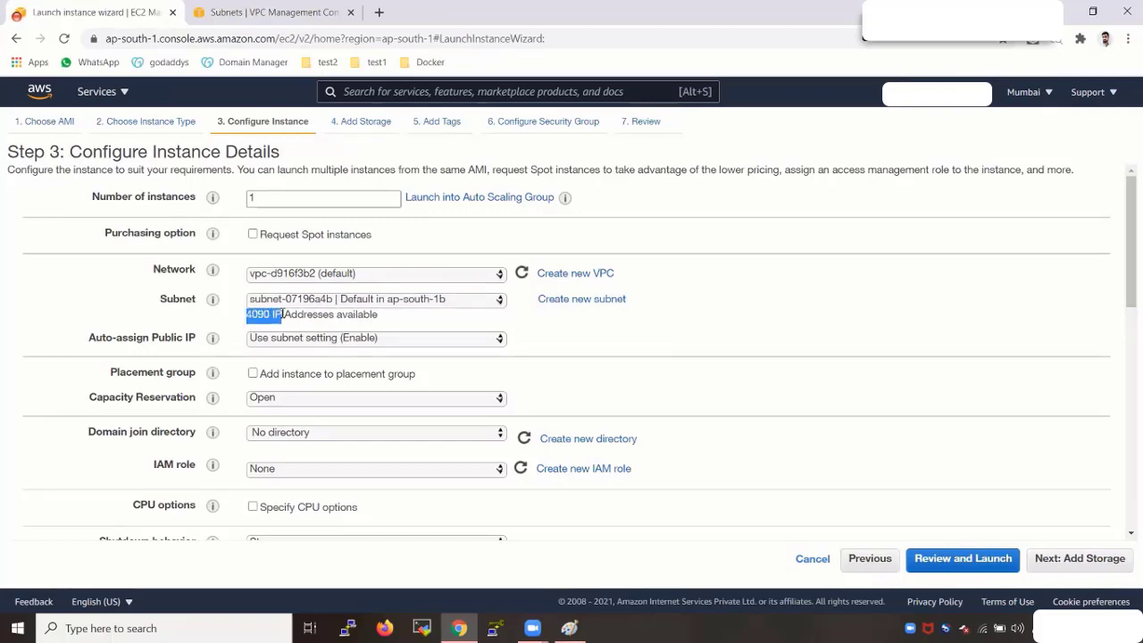
pyautogui.click(268, 12)
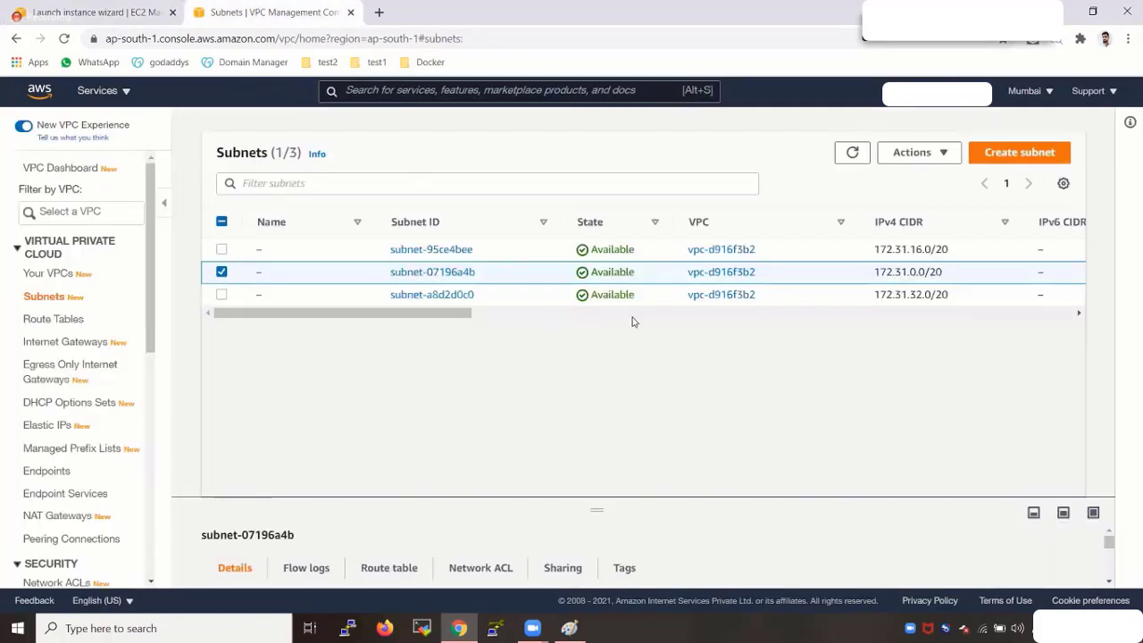
pyautogui.moveTo(485, 313); pyautogui.dragTo(635, 324)
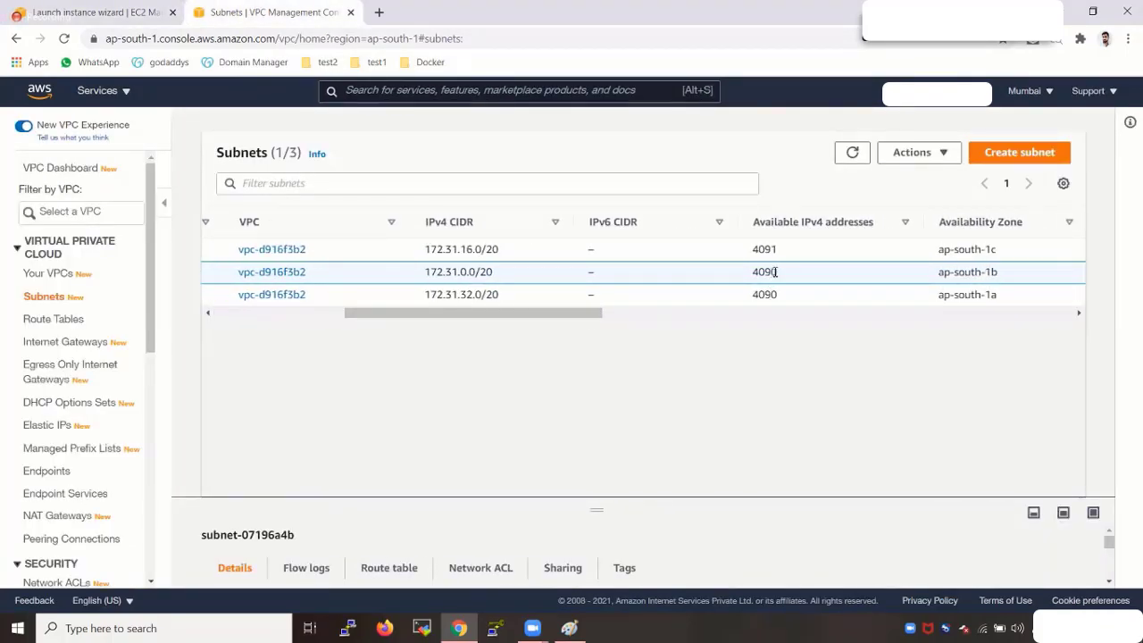
pyautogui.moveTo(777, 272); pyautogui.dragTo(746, 274)
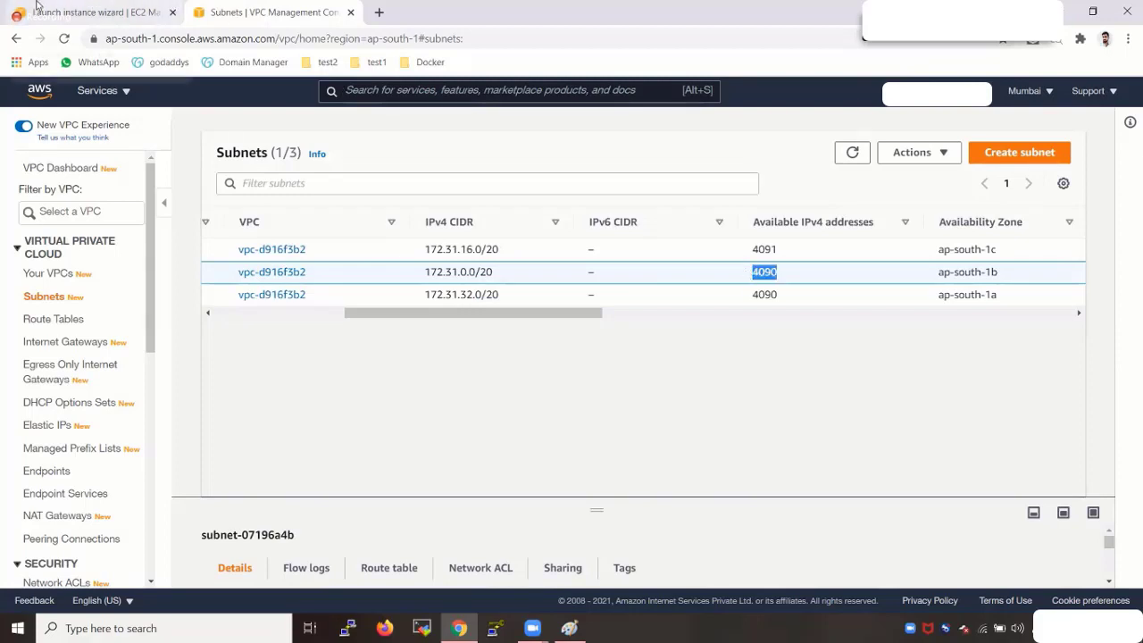
pyautogui.click(84, 11)
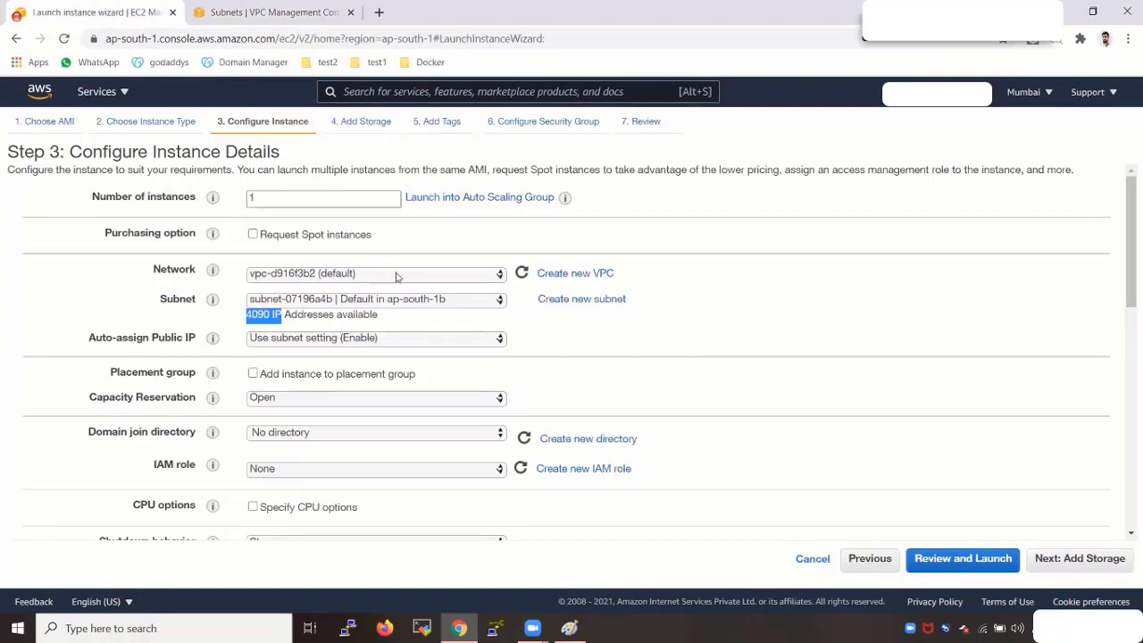
# - Set Subnet to 'No preference (default subnet in any Availability Zone)'
pyautogui.click(411, 301)
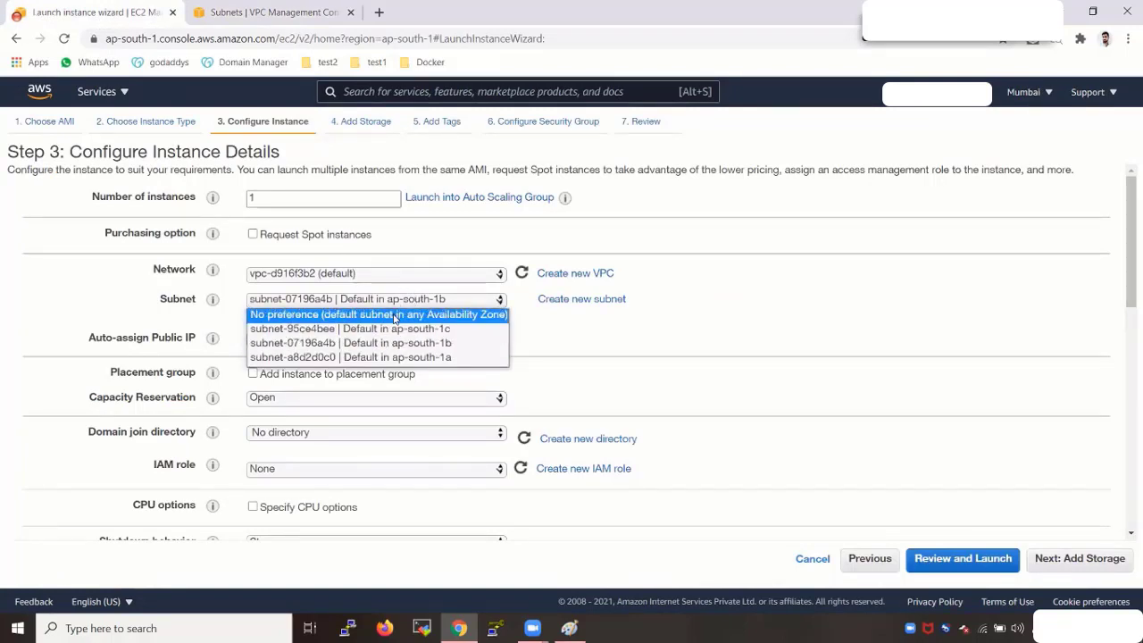
pyautogui.click(394, 317)
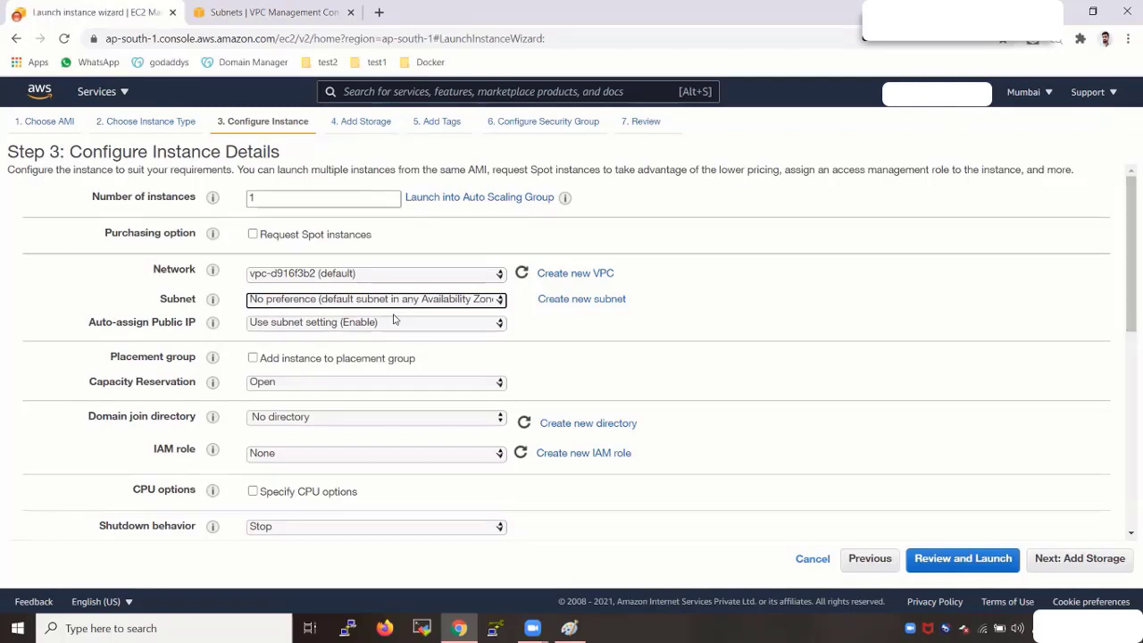
pyautogui.click(394, 300)
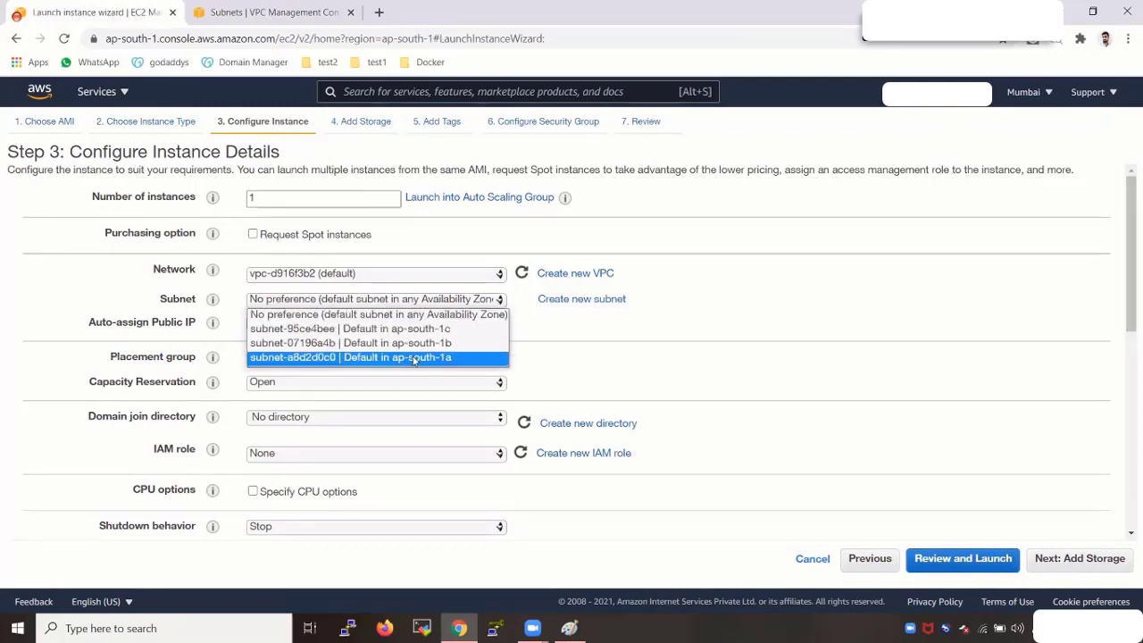
# - Pick subnet-a8d2d0c0 in ap-south-1a and note the Auto-assign Public IP setting
pyautogui.click(414, 358)
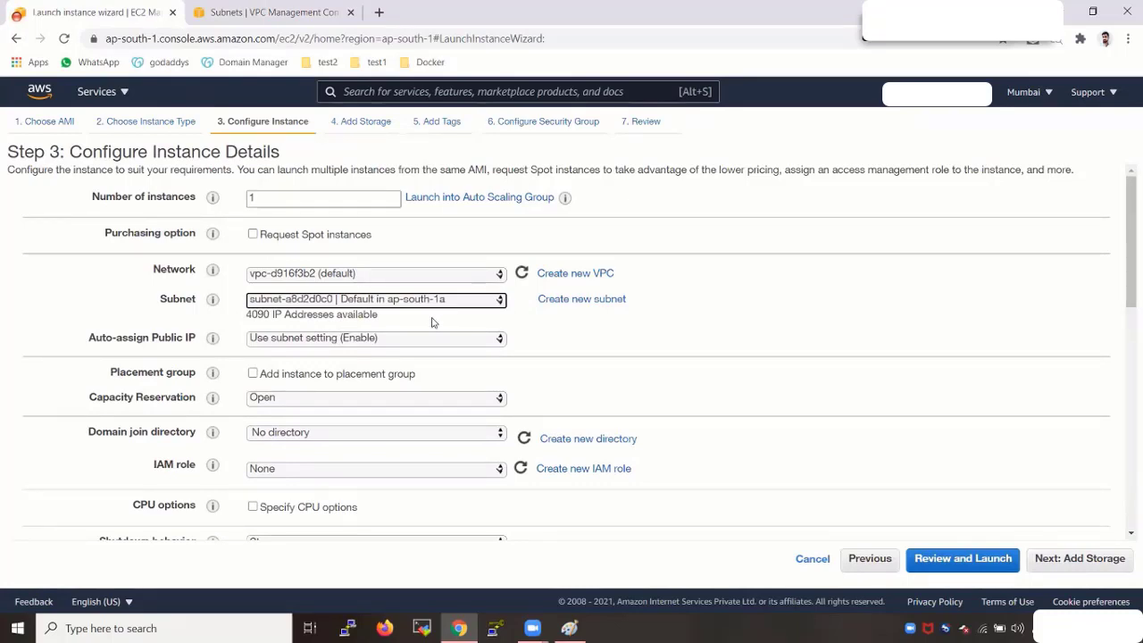
pyautogui.moveTo(116, 337); pyautogui.dragTo(172, 338)
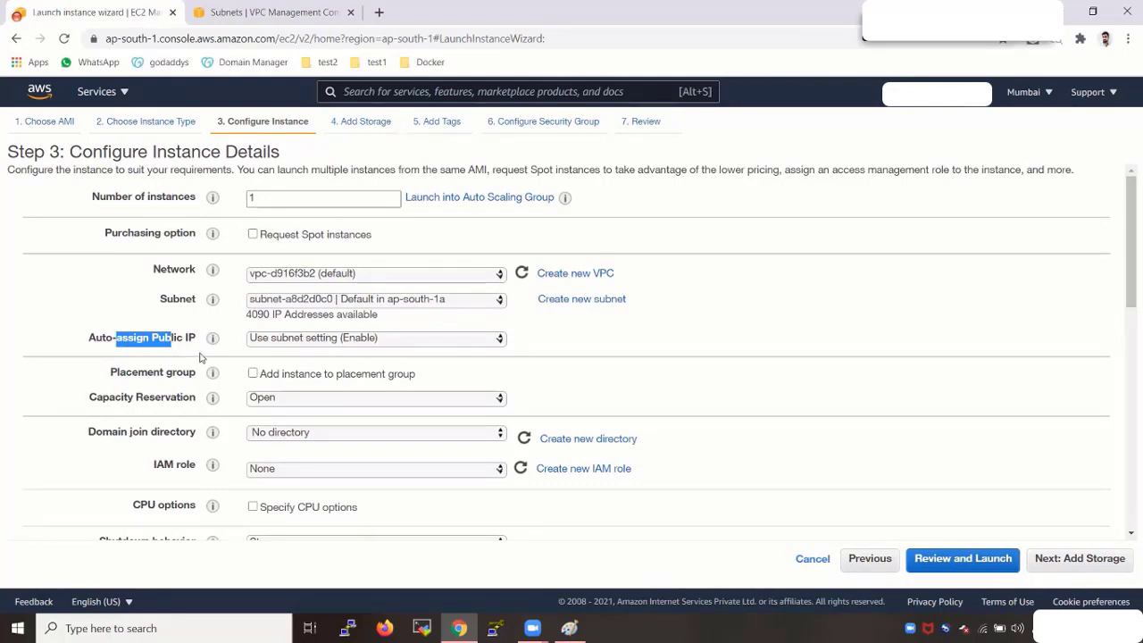
# - Set Auto-assign Public IP to Enable, then change it to Disable
pyautogui.click(257, 343)
pyautogui.click(267, 367)
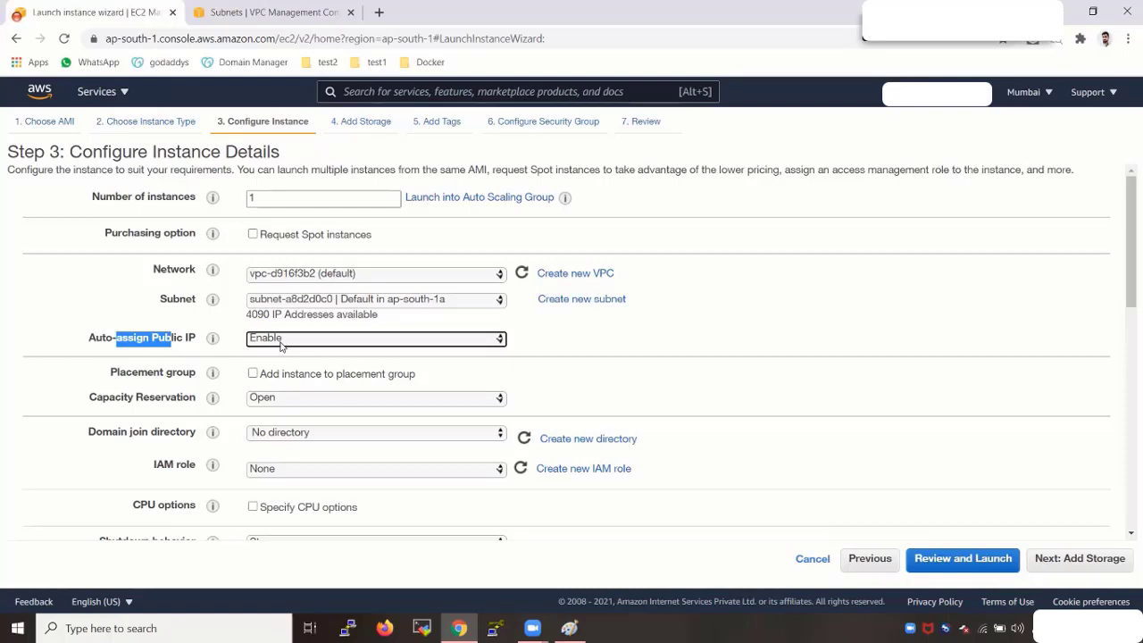
pyautogui.click(280, 346)
pyautogui.click(280, 383)
# - In Paint, draw a thick pencil X beside the instance's 'public IP' label
pyautogui.click(569, 629)
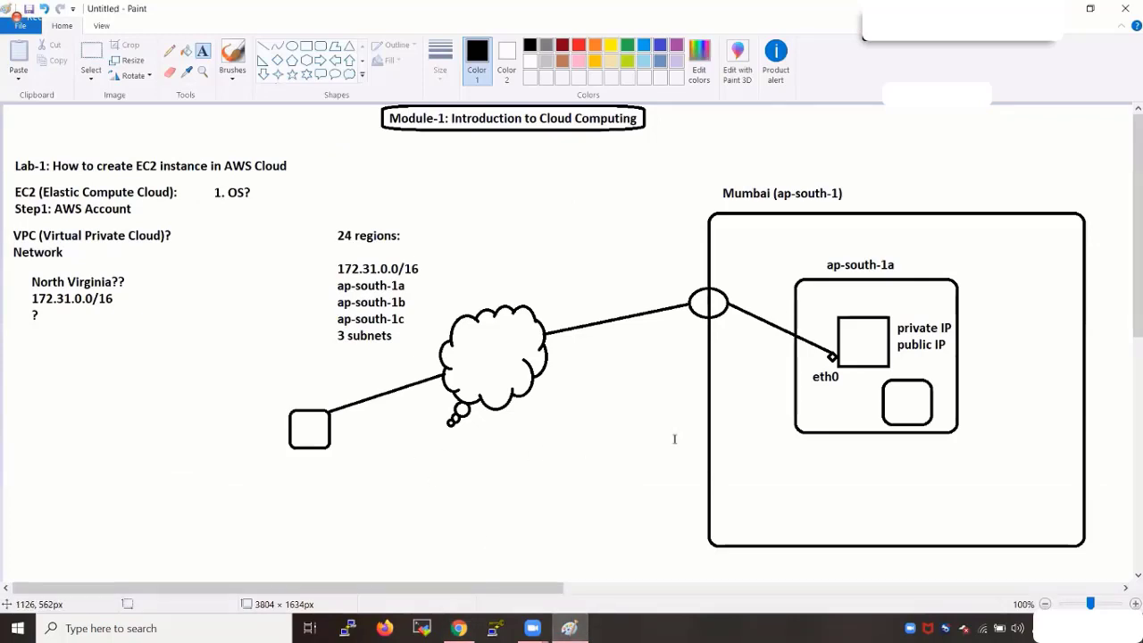
pyautogui.click(169, 51)
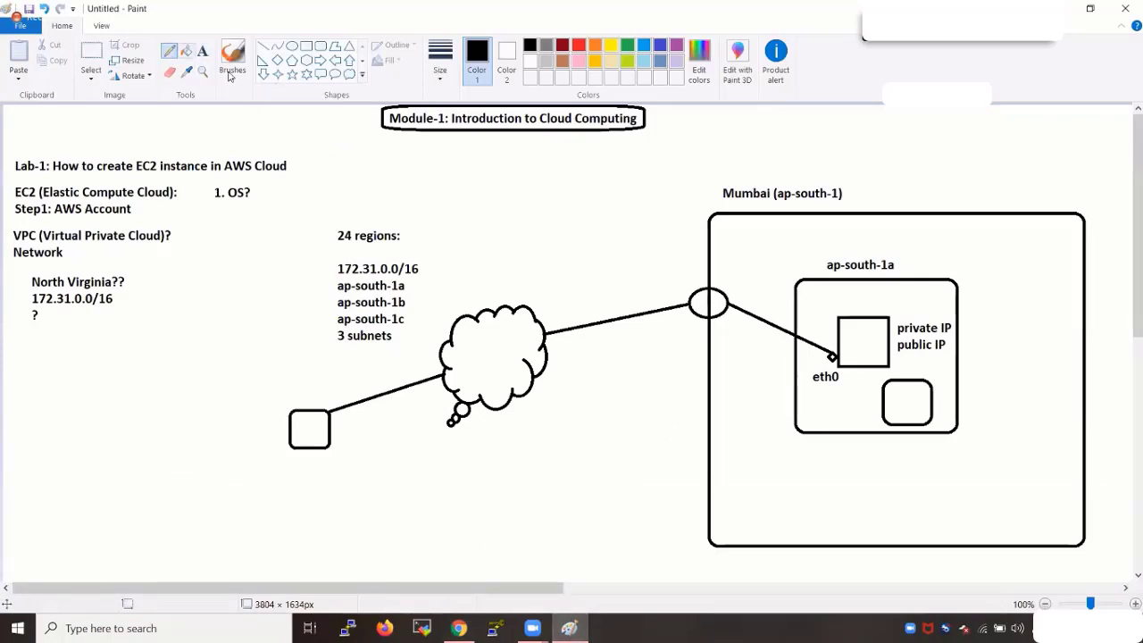
pyautogui.click(438, 81)
pyautogui.click(474, 192)
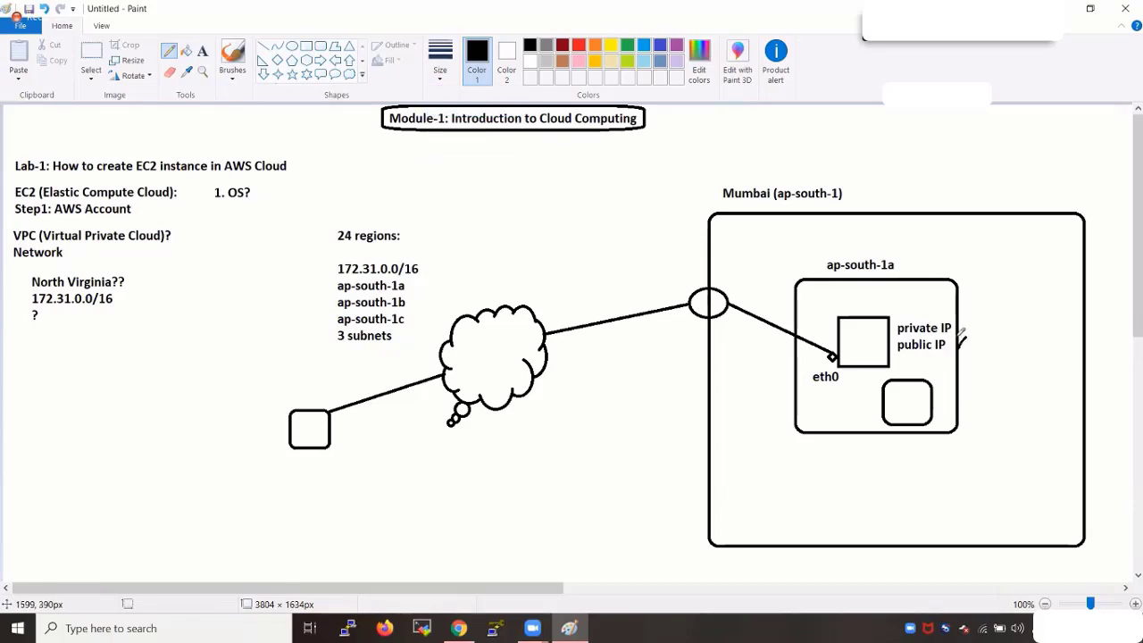
pyautogui.moveTo(959, 344); pyautogui.dragTo(966, 350)
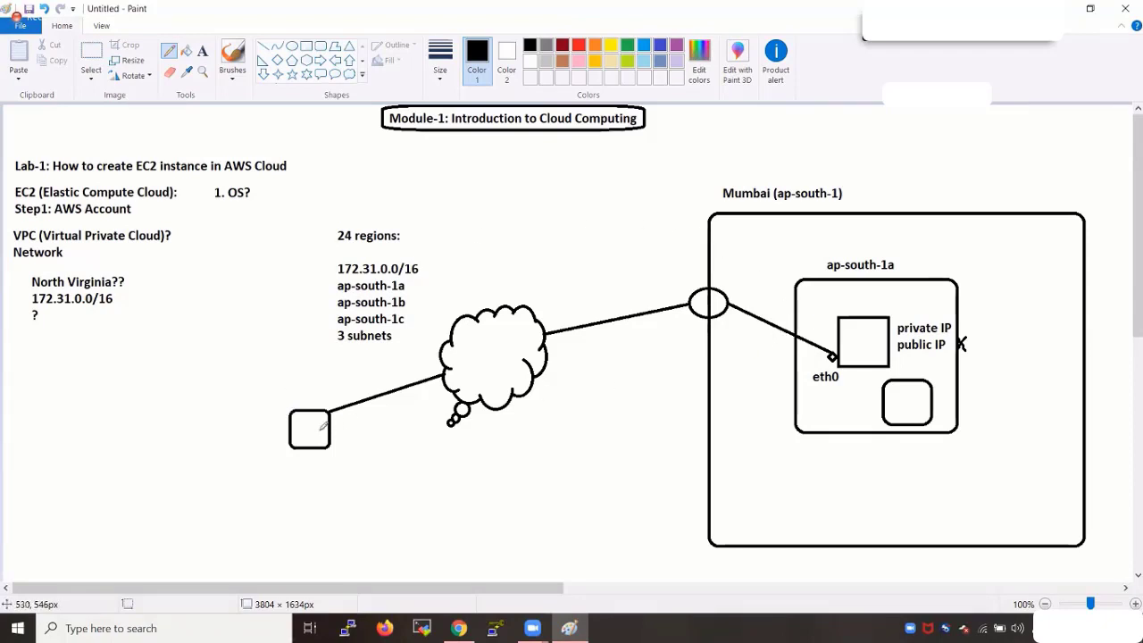
# - Back in the launch wizard, set Auto-assign Public IP to Enable for the ap-south-1a subnet
pyautogui.click(473, 627)
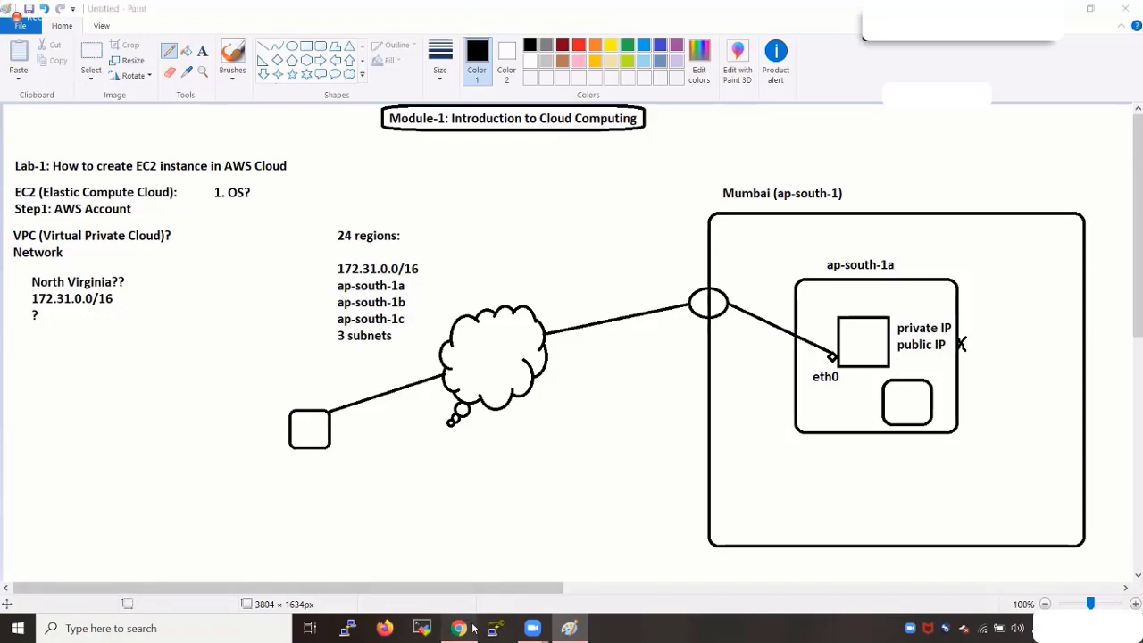
pyautogui.click(416, 337)
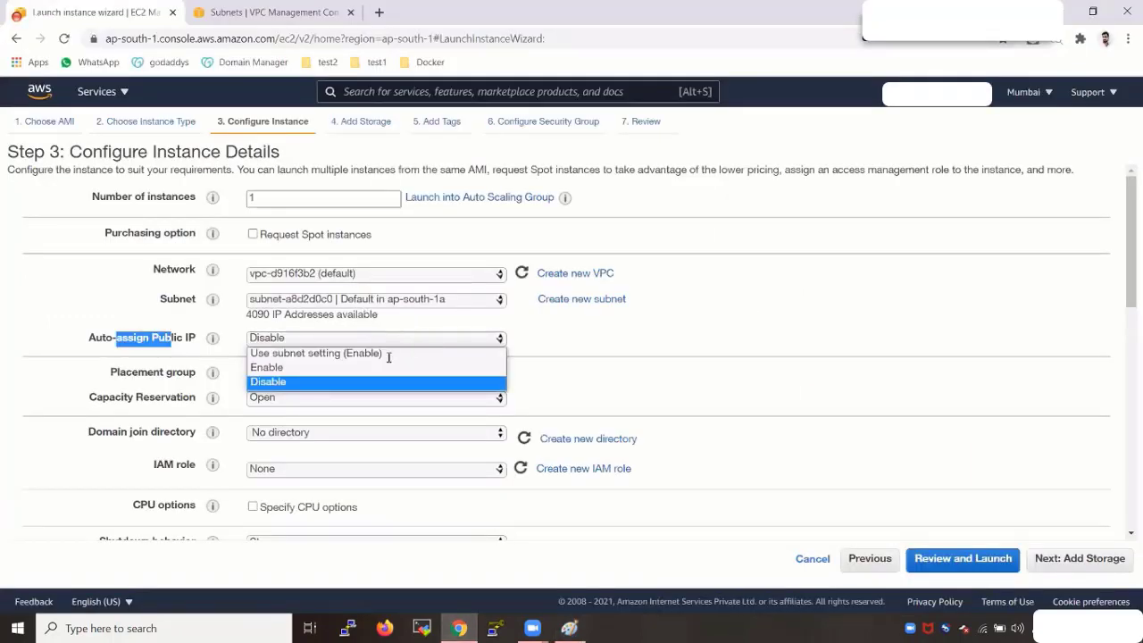
pyautogui.click(272, 367)
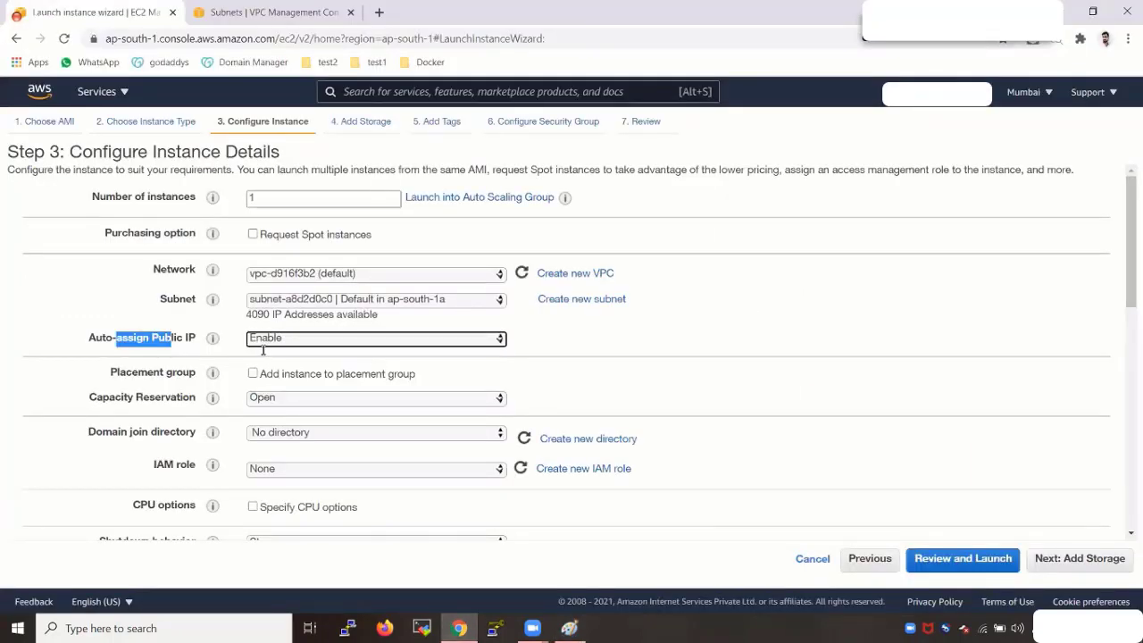
pyautogui.click(287, 337)
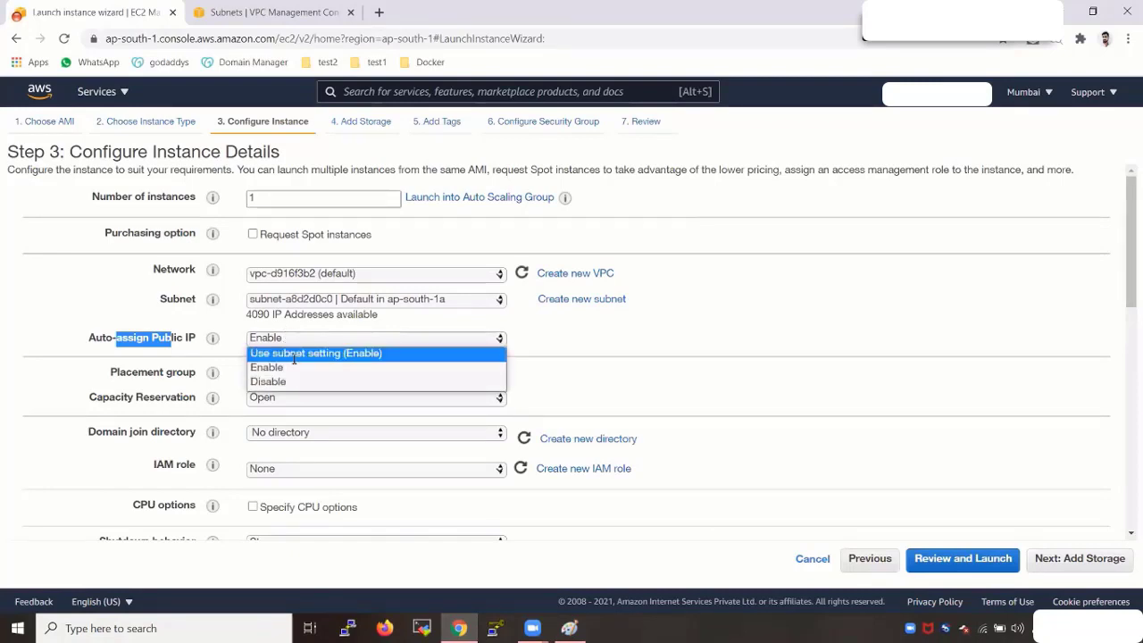
pyautogui.click(313, 354)
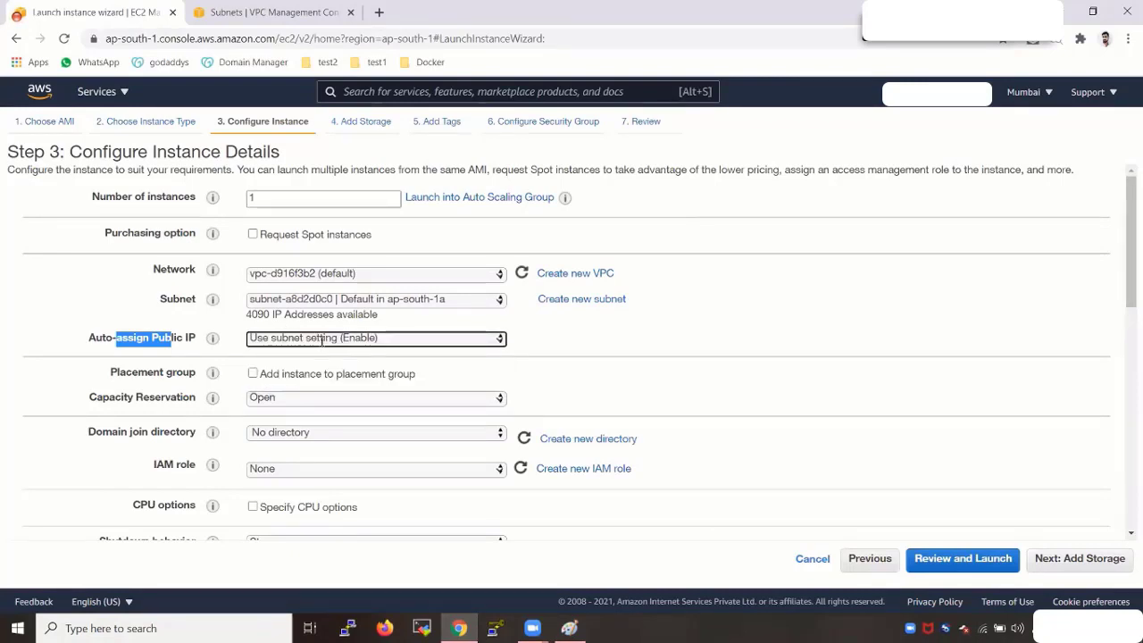
pyautogui.click(321, 340)
pyautogui.click(297, 370)
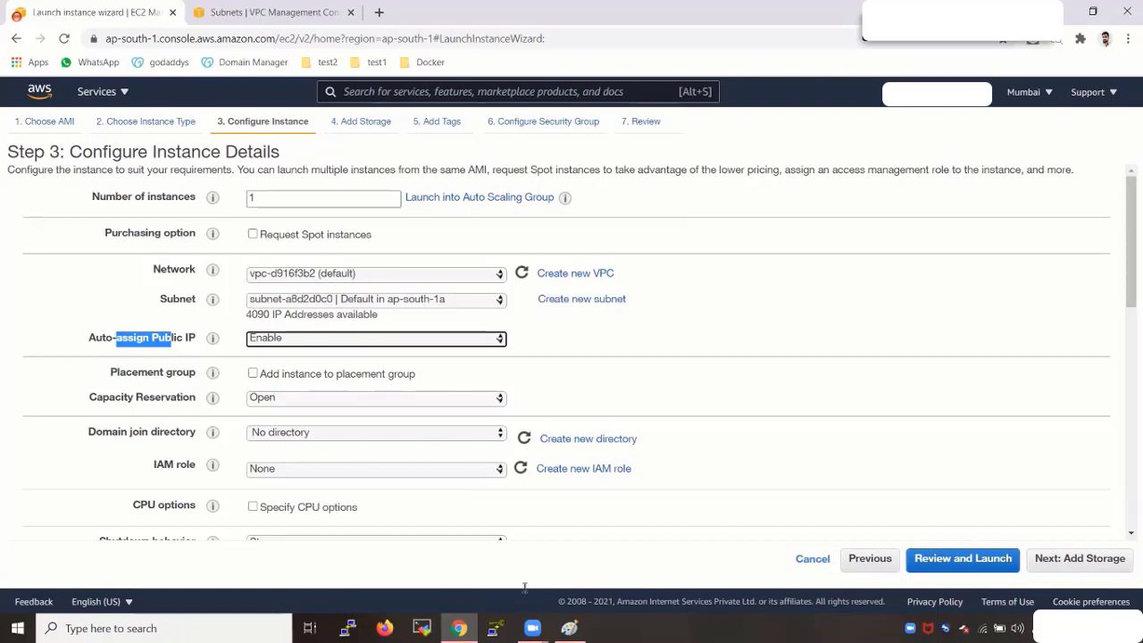
# - In the Paint diagram, underline 'public IP', tick the lower rounded box, and draw a line to it from the cloud
pyautogui.hotkey('alt', 'Tab')
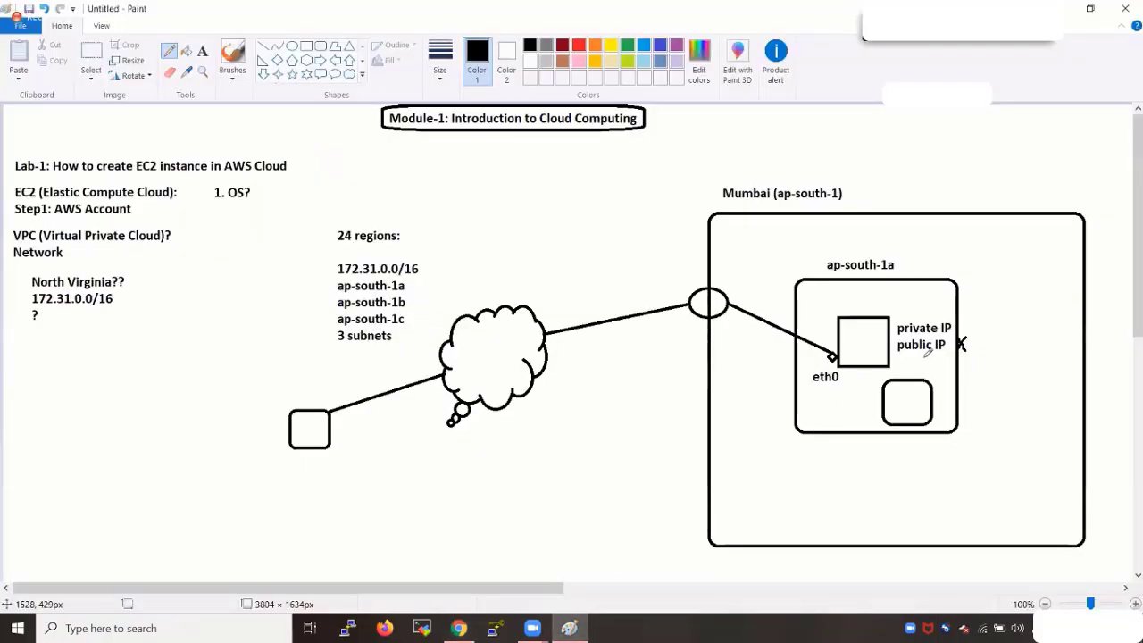
pyautogui.moveTo(902, 351); pyautogui.dragTo(954, 351)
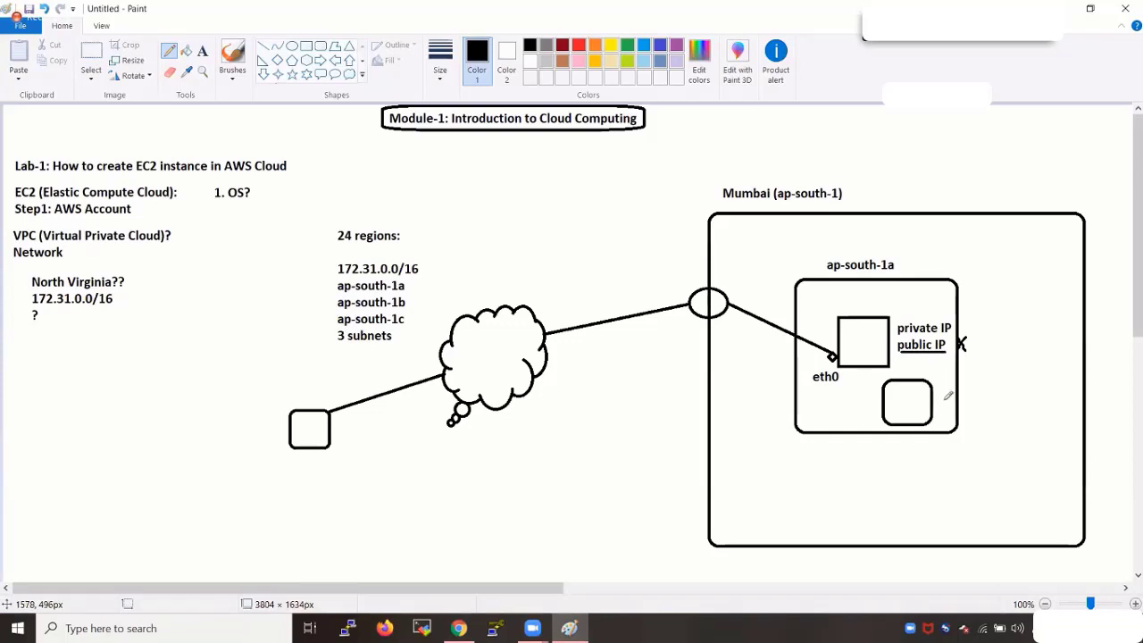
pyautogui.moveTo(944, 400)
pyautogui.mouseDown()
pyautogui.moveTo(948, 408)
pyautogui.moveTo(976, 380)
pyautogui.mouseUp()
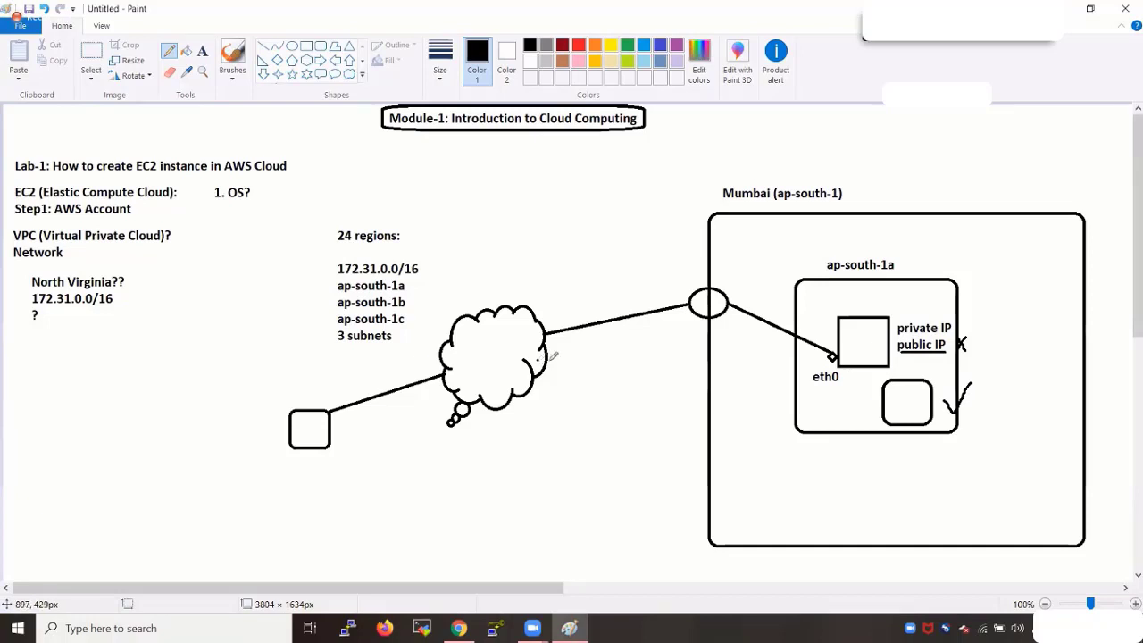
pyautogui.moveTo(544, 359)
pyautogui.mouseDown()
pyautogui.moveTo(911, 399)
pyautogui.moveTo(867, 337)
pyautogui.moveTo(858, 350)
pyautogui.moveTo(863, 336)
pyautogui.moveTo(882, 342)
pyautogui.mouseUp()
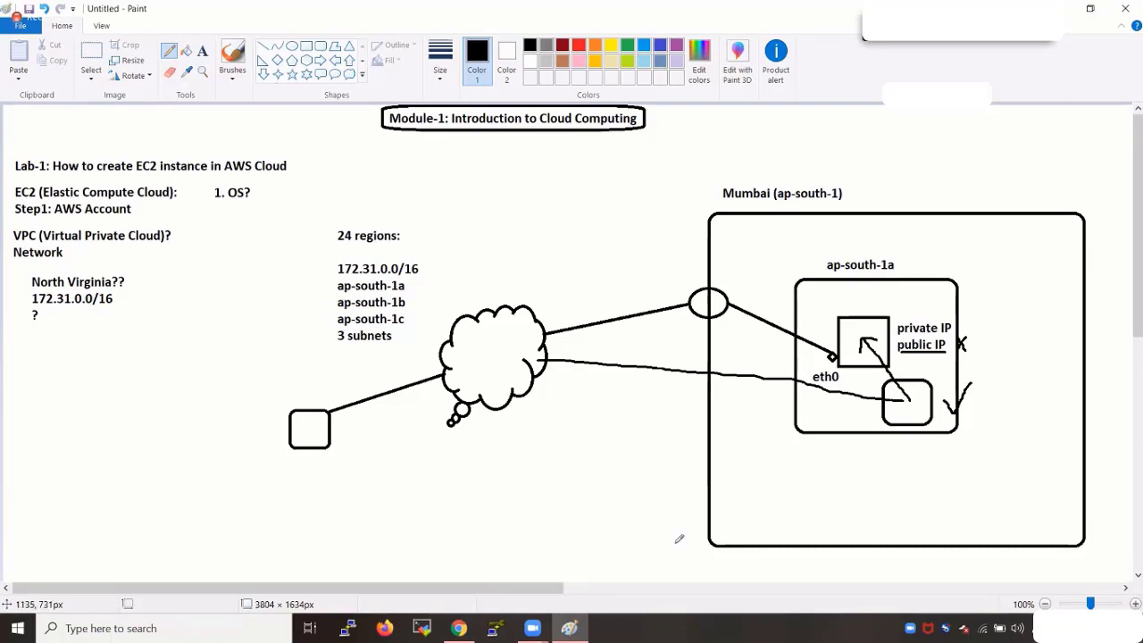
pyautogui.click(459, 628)
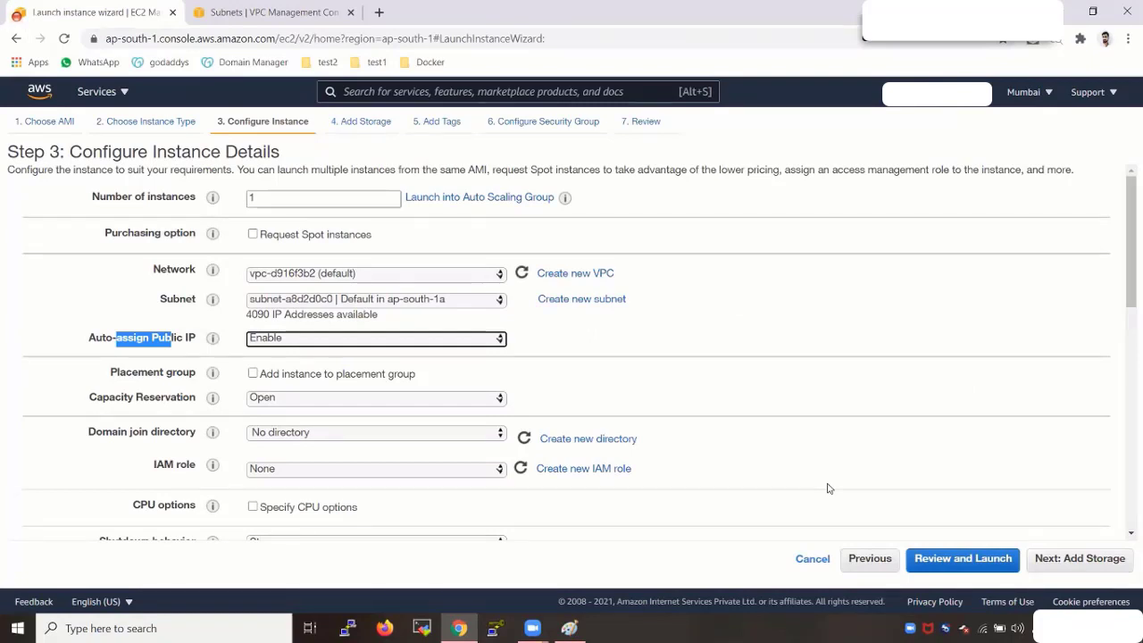
# - Advance to Step 4 Add Storage and highlight its heading and the root device /dev/sda1
pyautogui.click(1062, 563)
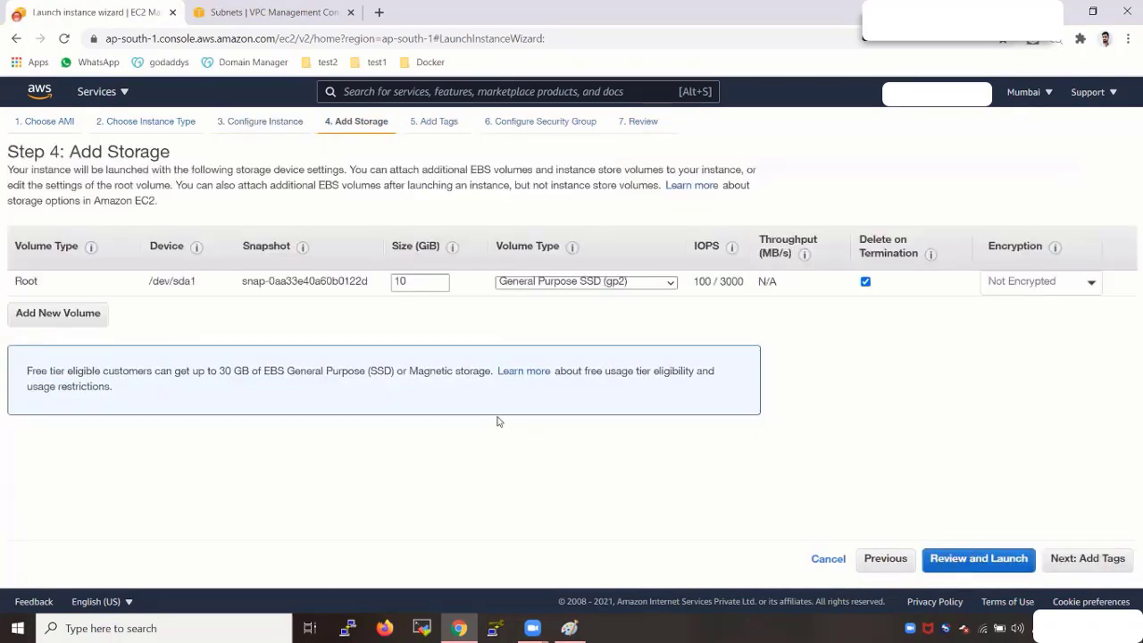
pyautogui.moveTo(170, 153); pyautogui.dragTo(75, 153)
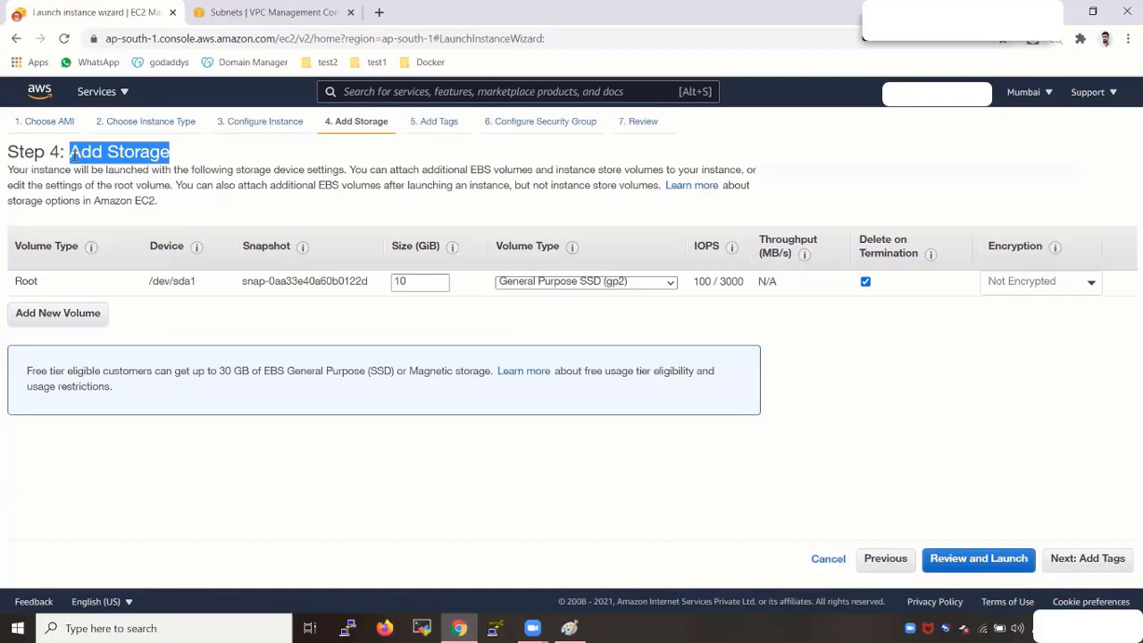
pyautogui.moveTo(150, 281); pyautogui.dragTo(197, 282)
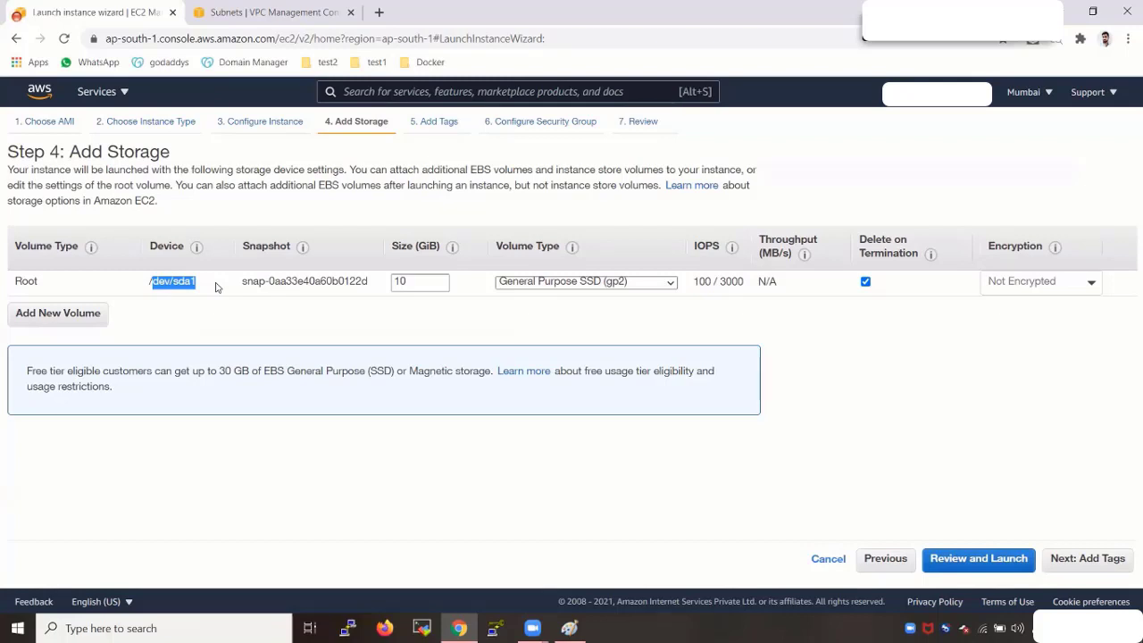
# - Keep the root volume size at 10 GiB, adding and then removing an extra EBS volume
pyautogui.doubleClick(408, 281)
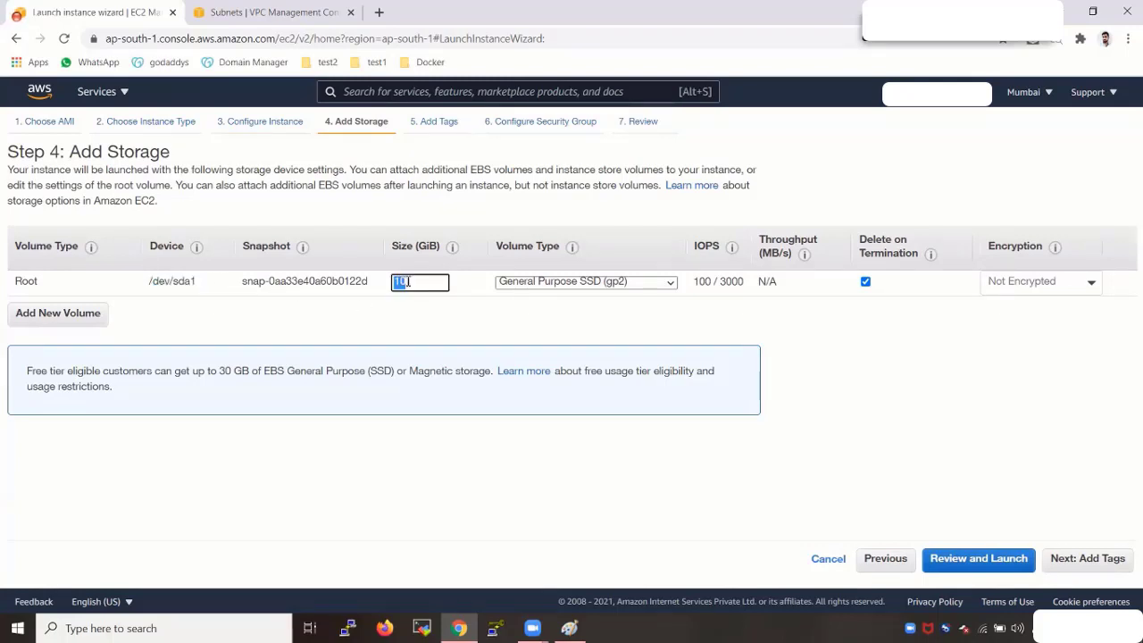
pyautogui.write('1')
pyautogui.press('BackSpace')
pyautogui.write('0')
pyautogui.click(410, 327)
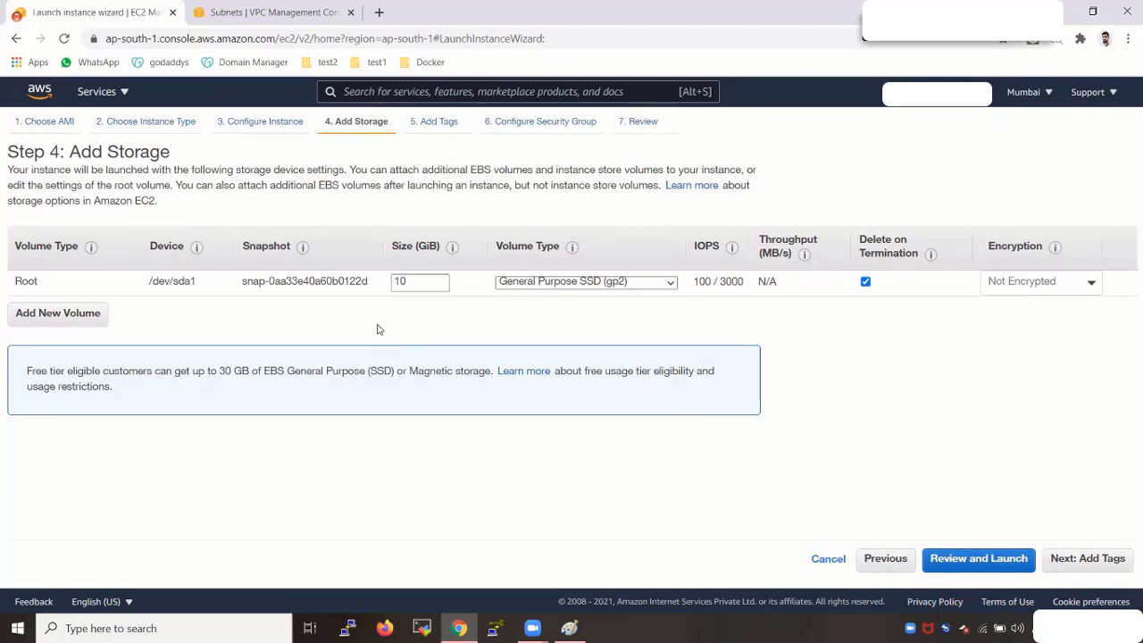
pyautogui.click(93, 314)
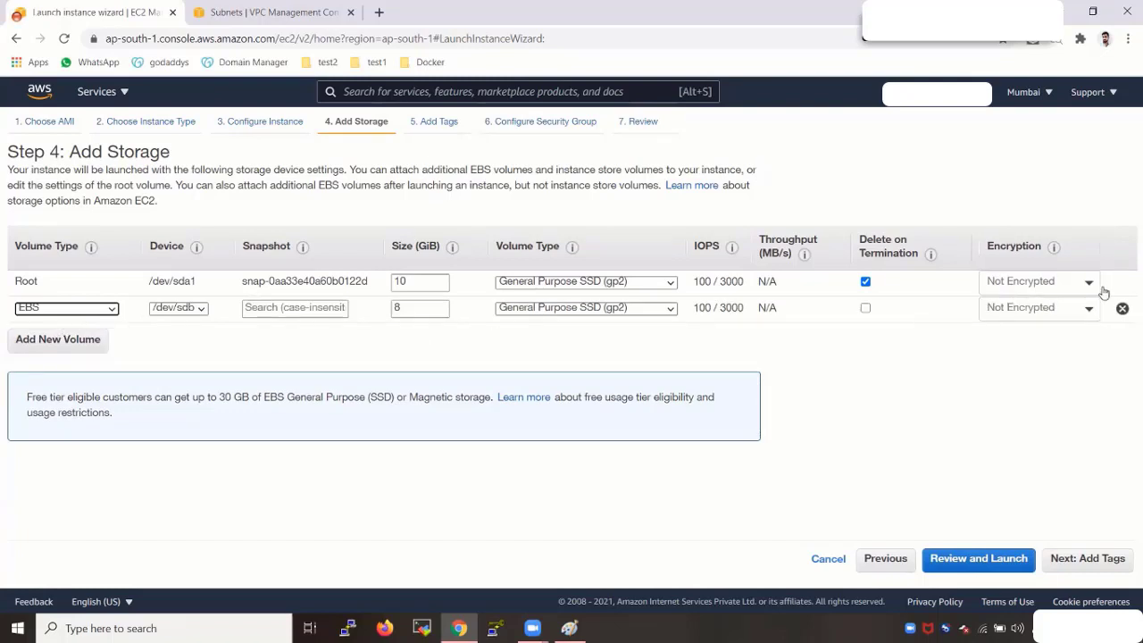
pyautogui.click(1122, 308)
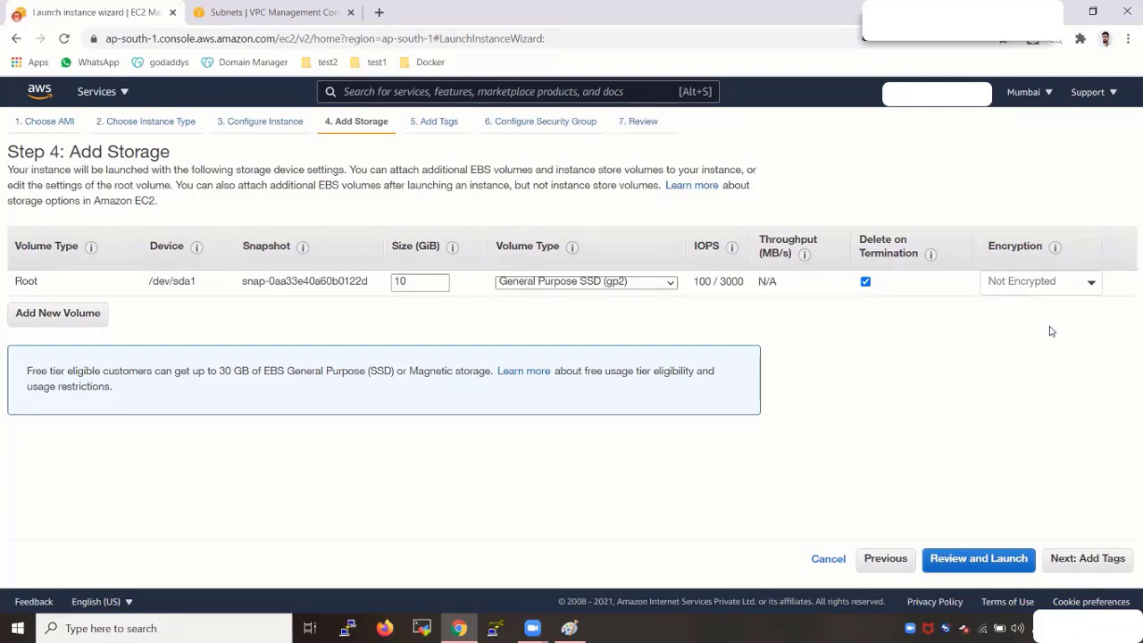
# - On the tags step, add a tag with Key Name and Value Linux-Server
pyautogui.click(1105, 561)
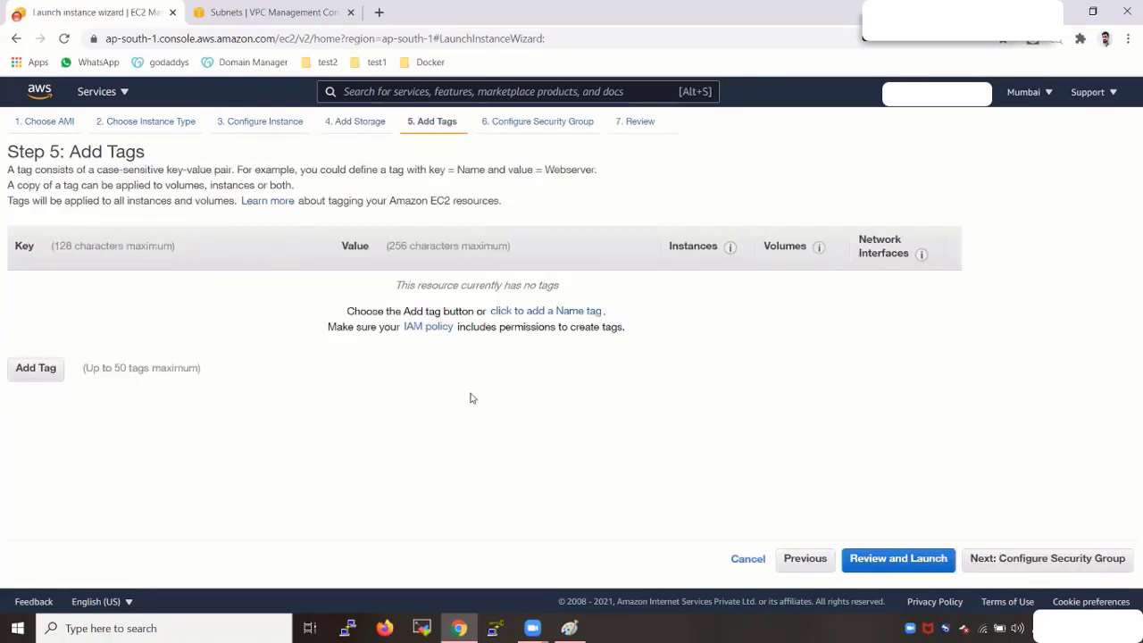
pyautogui.click(48, 374)
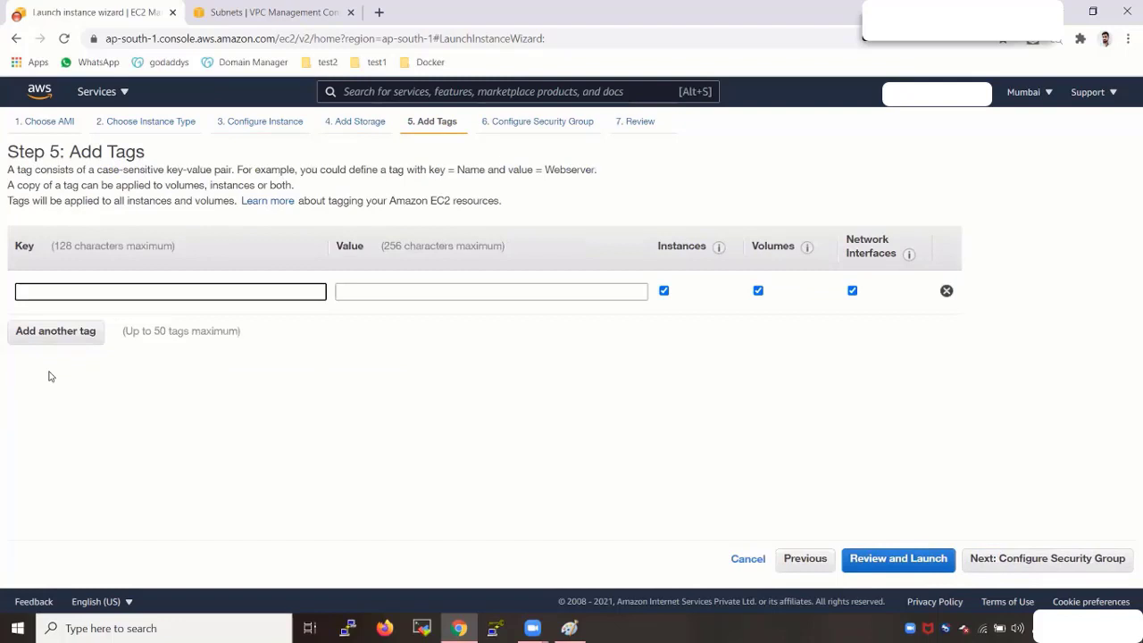
pyautogui.write('N')
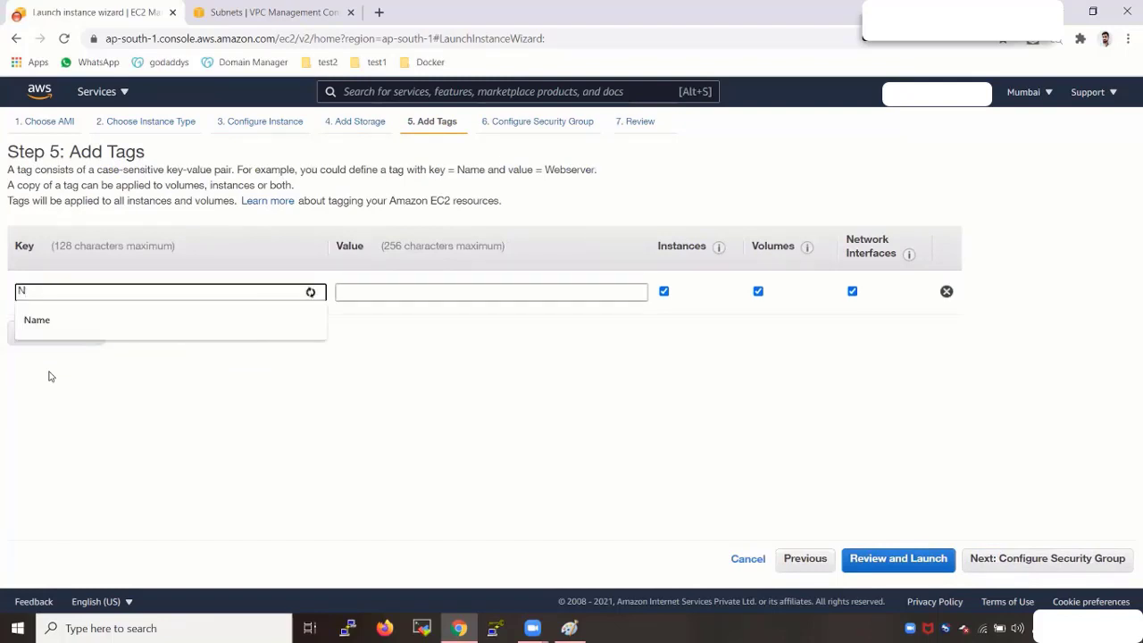
pyautogui.write('ame')
pyautogui.press('Tab')
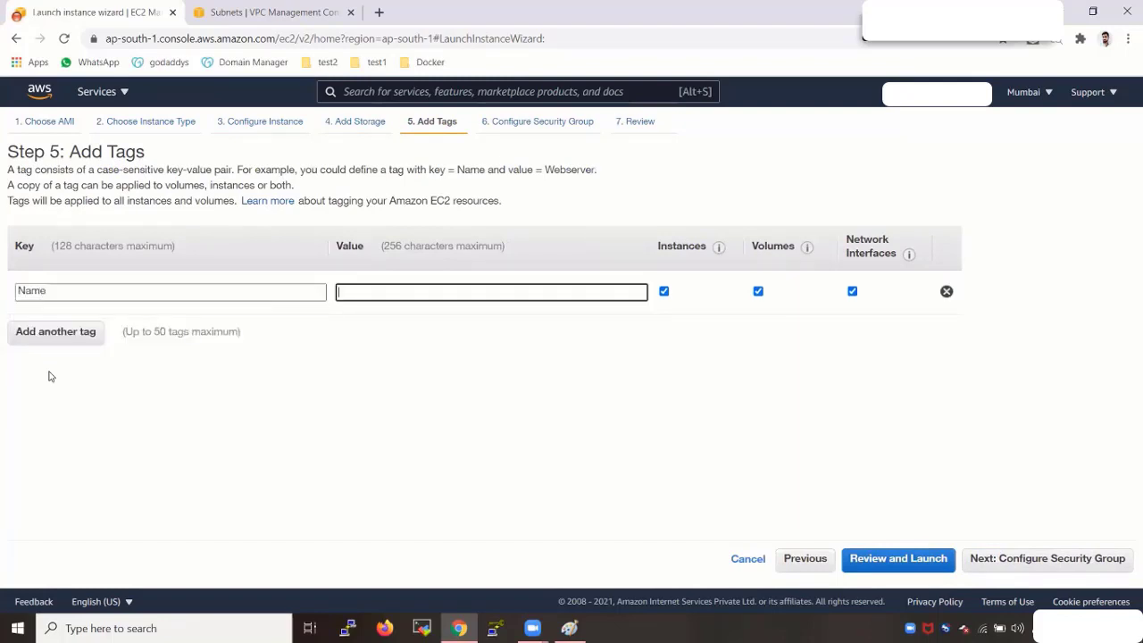
pyautogui.write('Linux-')
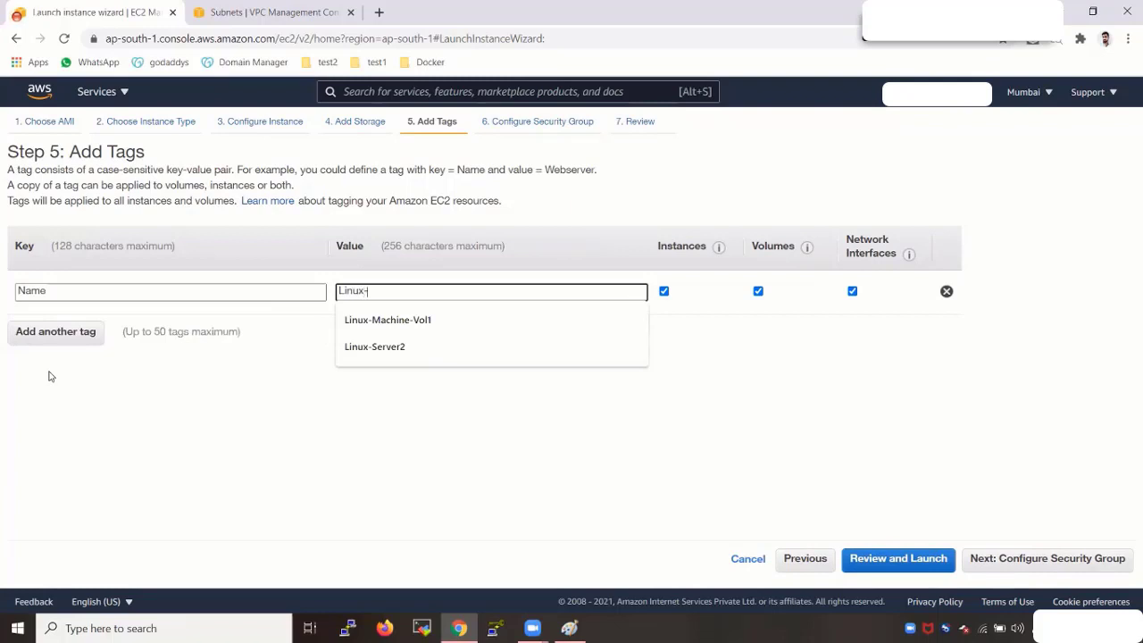
pyautogui.write('Server')
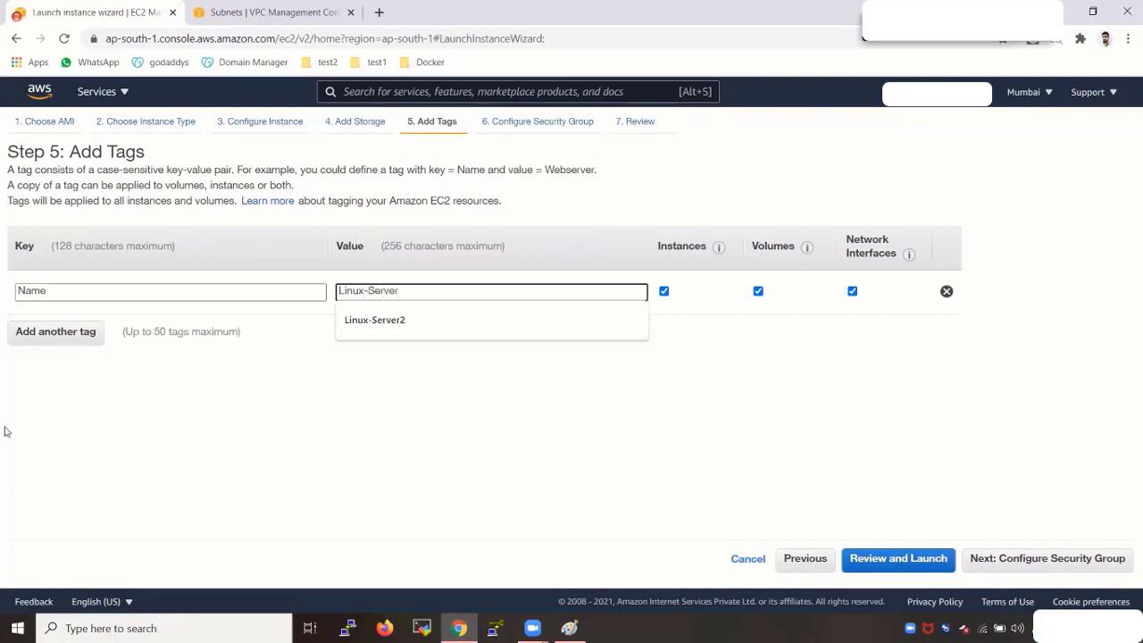
pyautogui.click(62, 479)
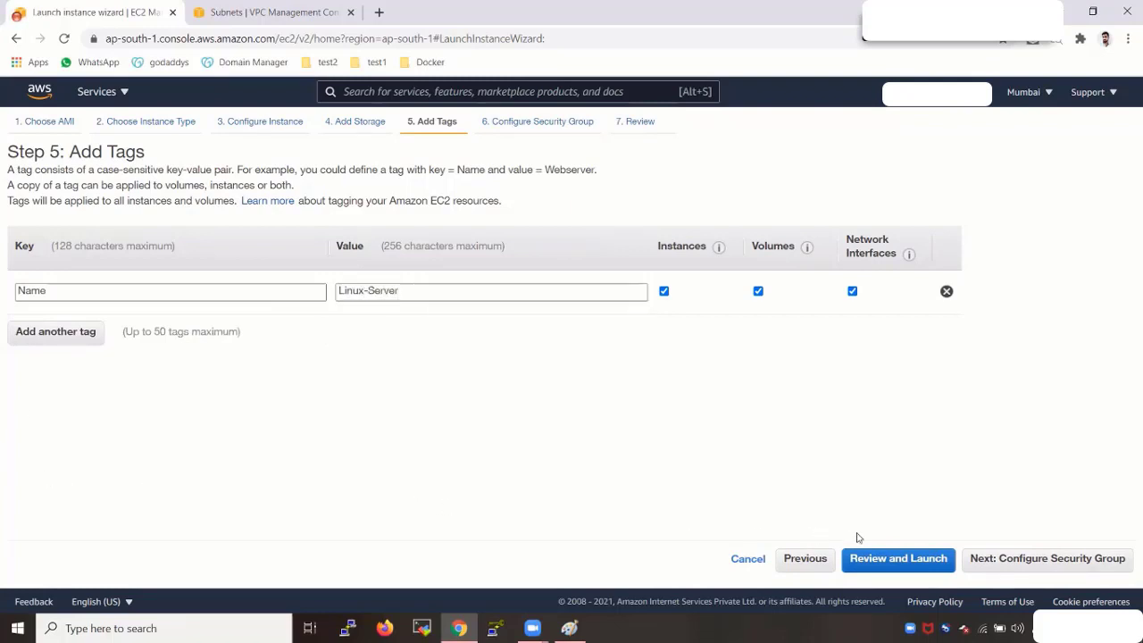
# - Advance to the Configure Security Group step, highlight its heading, and return to the Paint diagram
pyautogui.click(1005, 562)
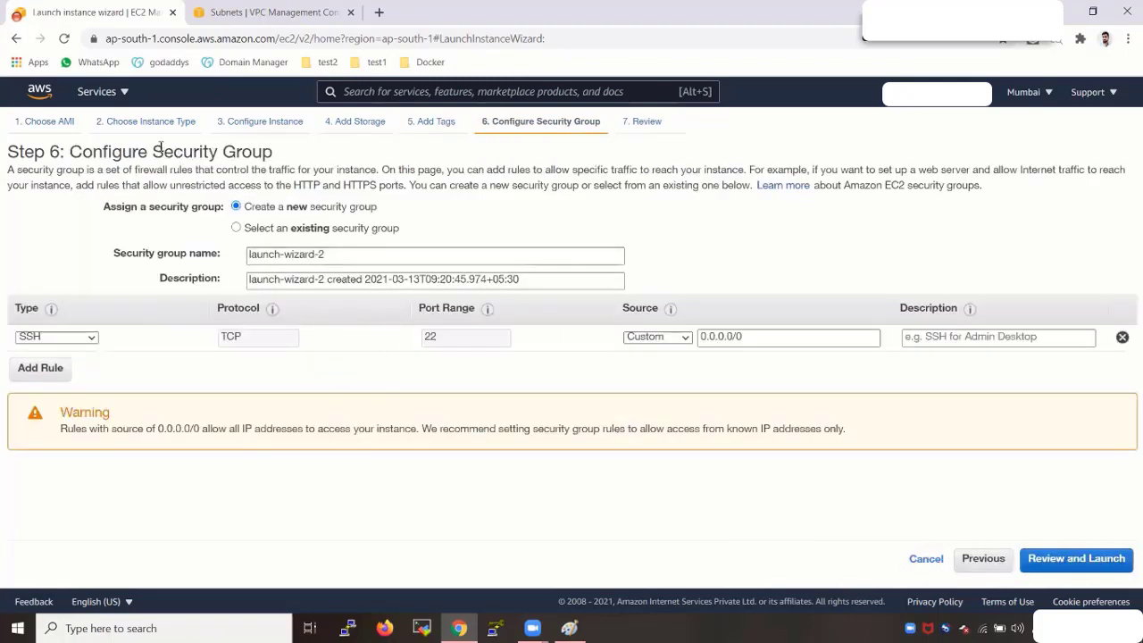
pyautogui.moveTo(162, 150); pyautogui.dragTo(289, 152)
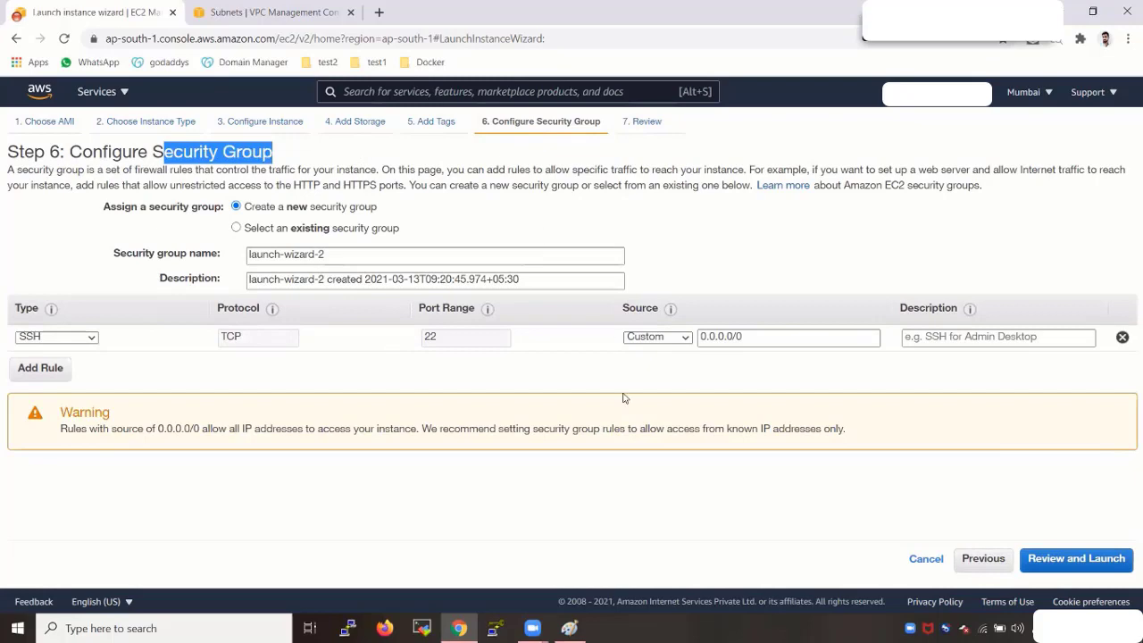
pyautogui.click(569, 628)
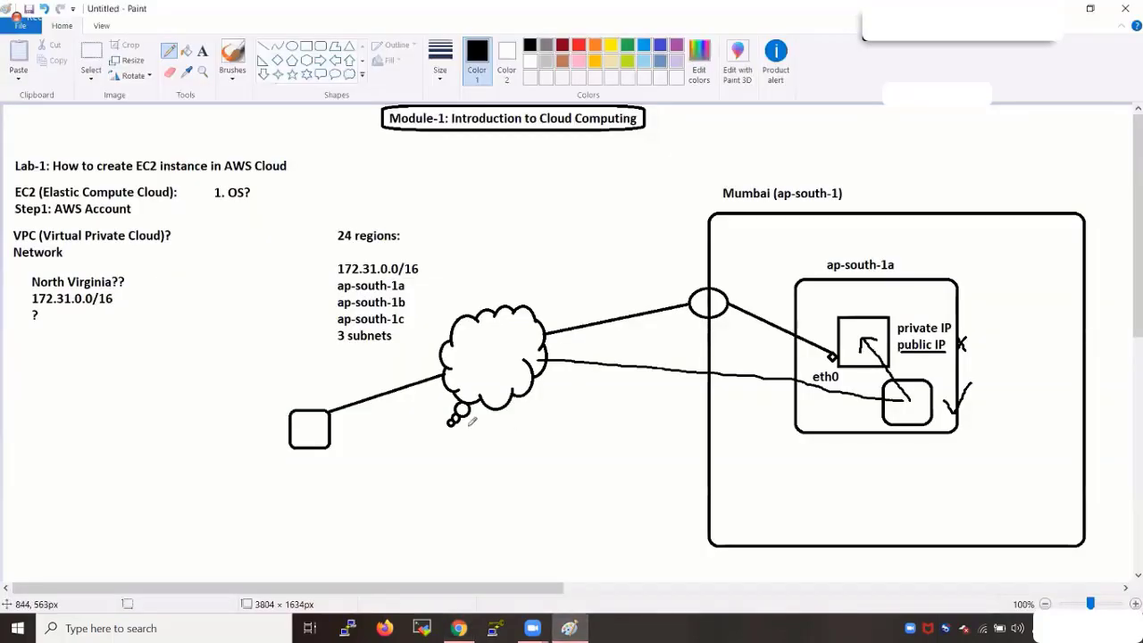
# - Add a 'firewall' text label under the question mark and begin prefixing it with 'virtual'
pyautogui.click(203, 51)
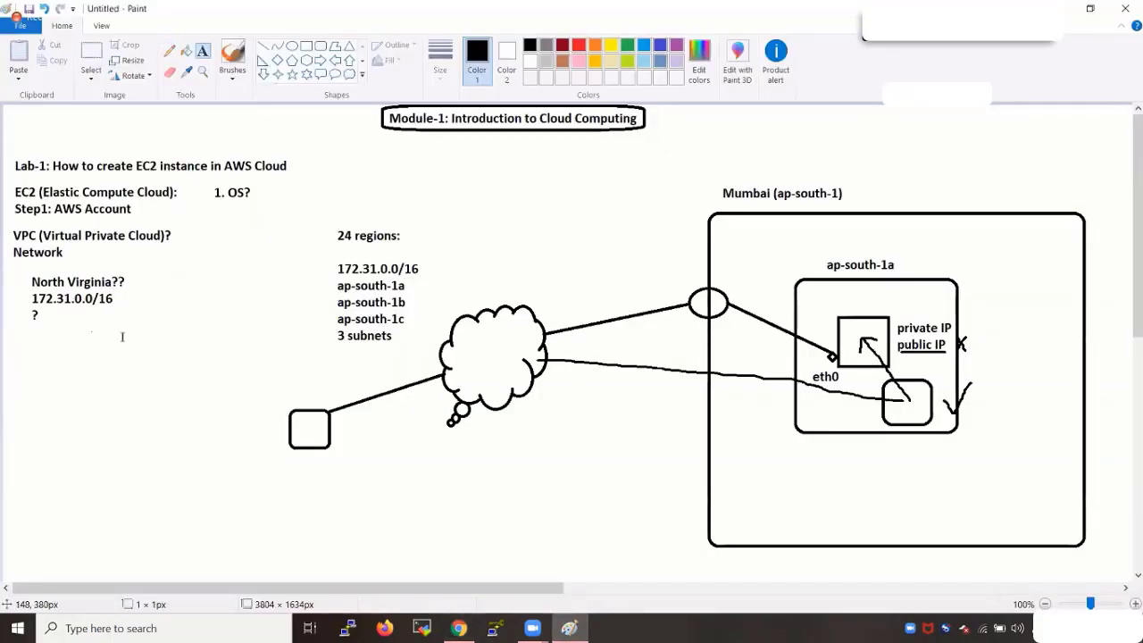
pyautogui.moveTo(90, 331); pyautogui.dragTo(237, 348)
pyautogui.write('firewa')
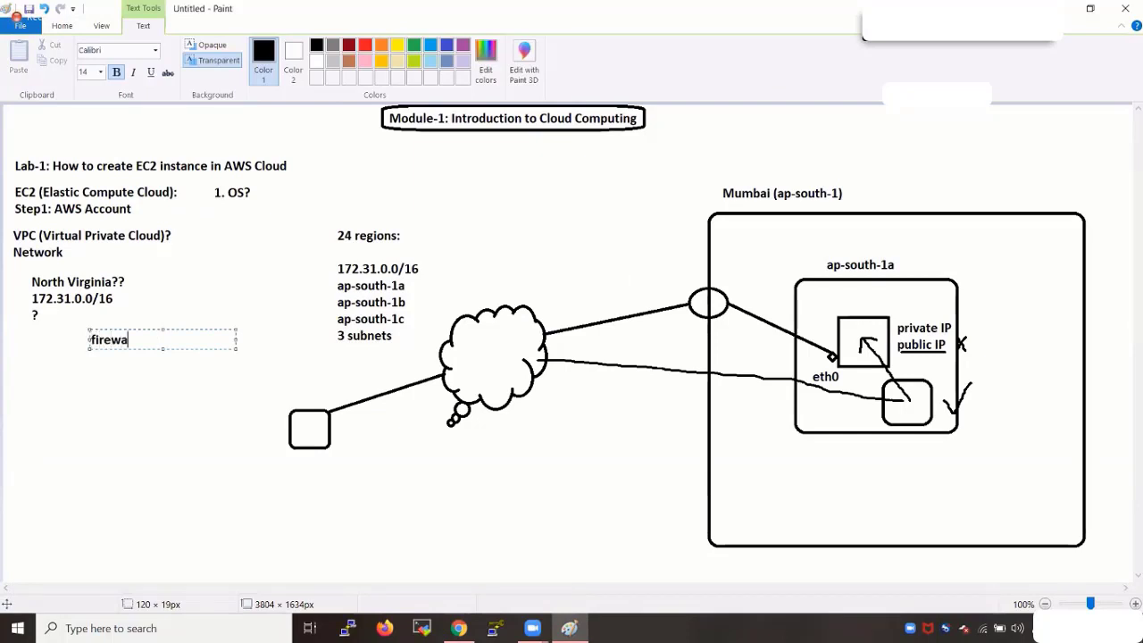
pyautogui.write('ll')
pyautogui.hotkey('shift', 'Left')
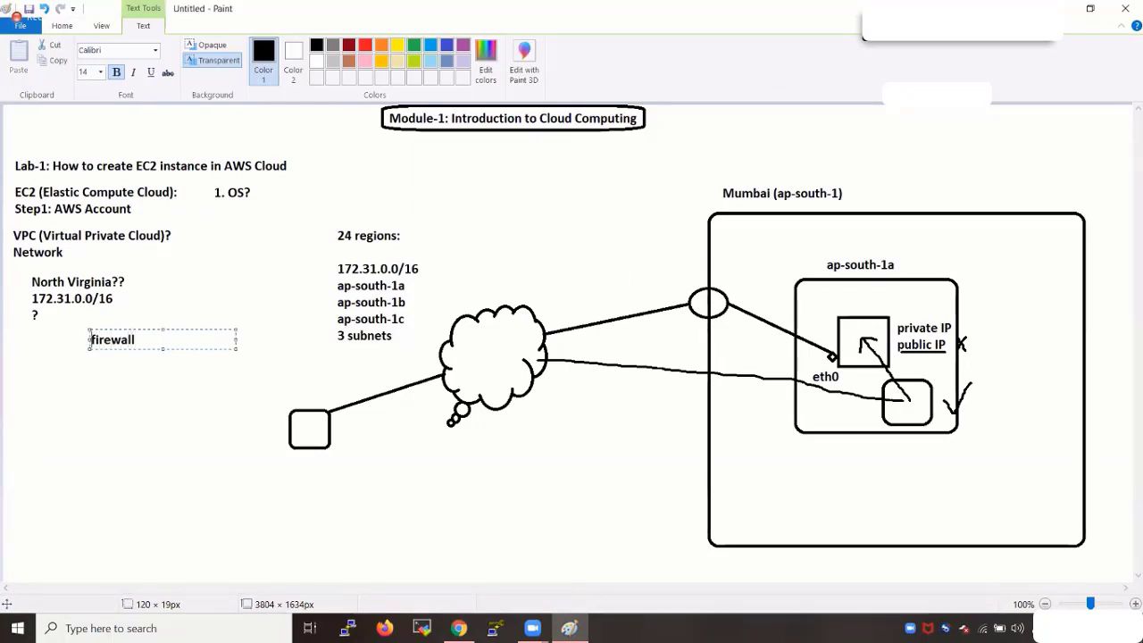
pyautogui.write('v')
pyautogui.write('irtual')
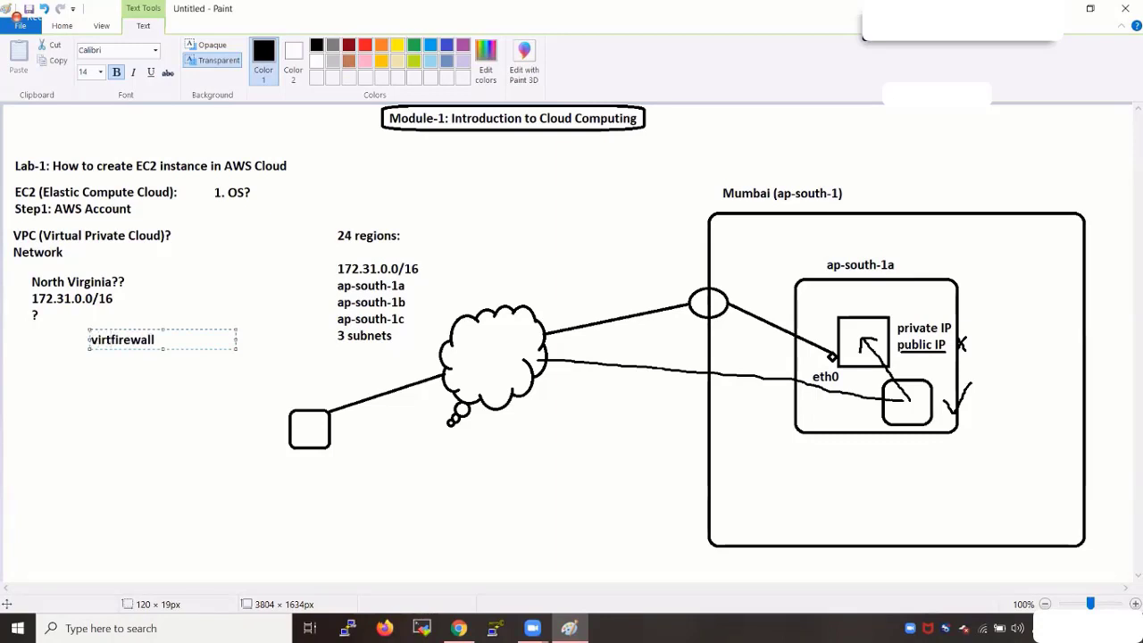
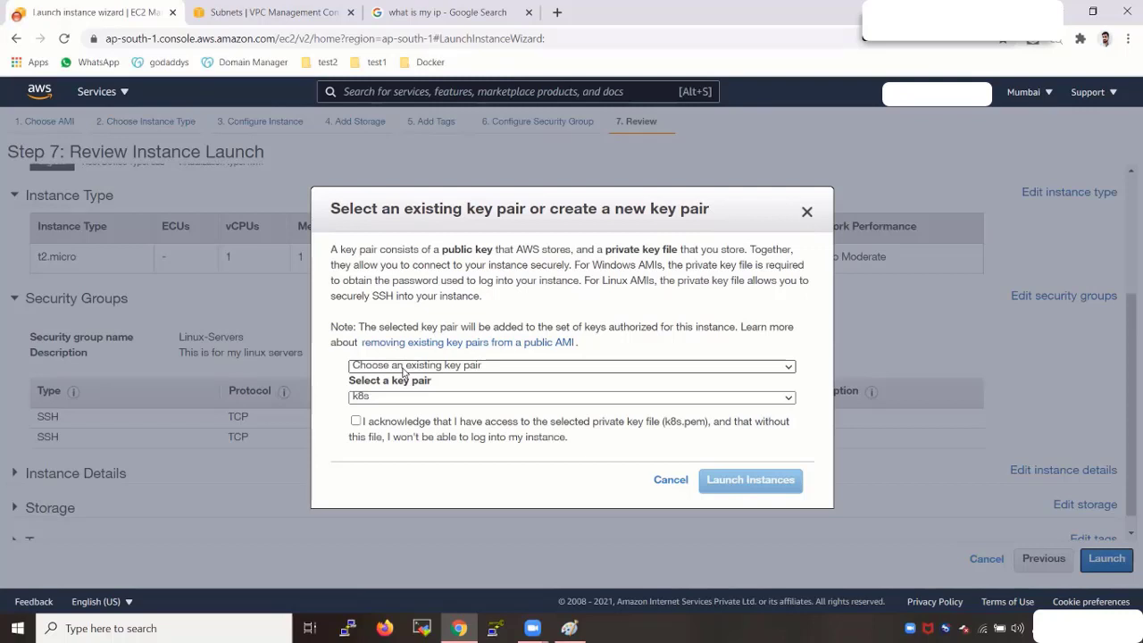
# - Open the key pair dropdown in the launch dialog to list the key pair choices
pyautogui.click(404, 366)
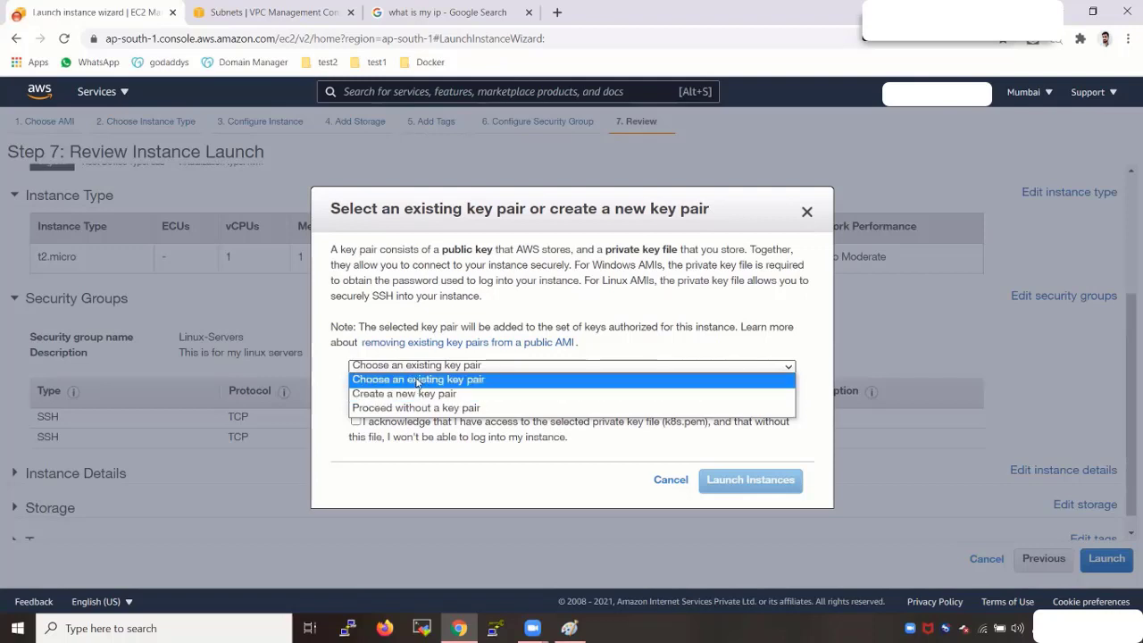
# - Choose 'Proceed without a key pair' and tick the acknowledgment checkbox
pyautogui.click(417, 393)
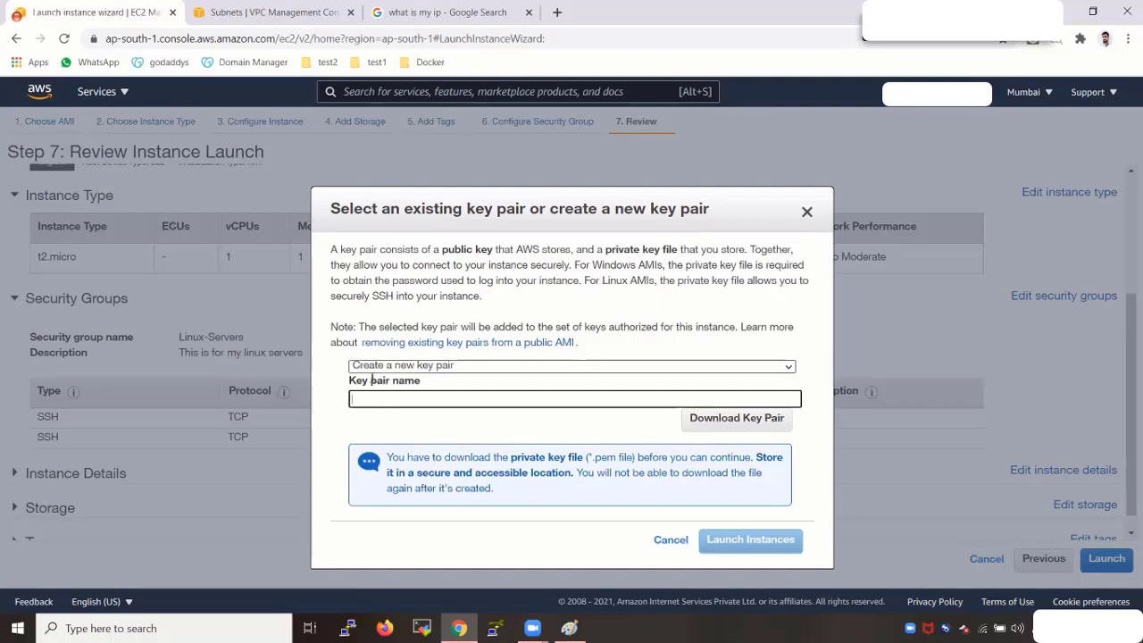
pyautogui.click(407, 366)
pyautogui.click(420, 407)
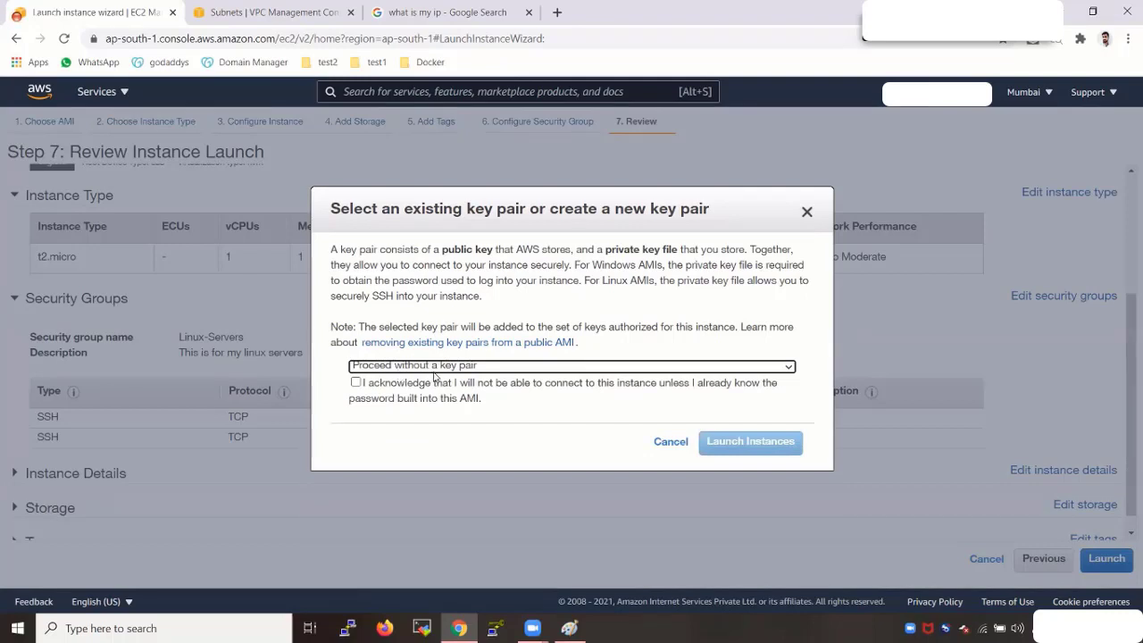
pyautogui.click(356, 382)
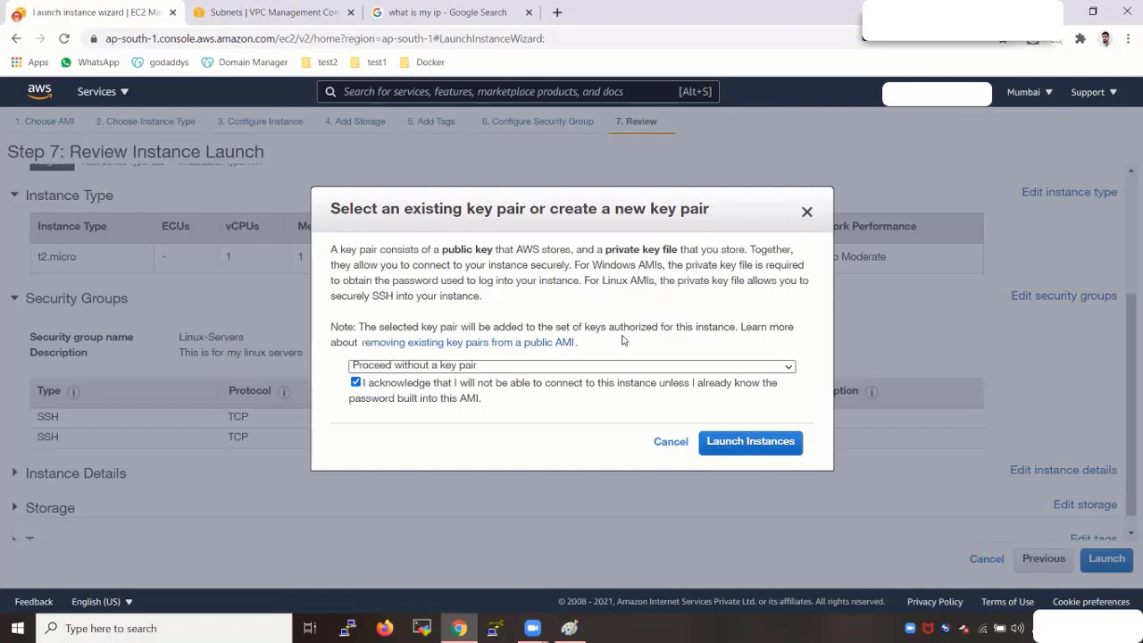
# - Create and download the key pair awsbatch8to11, then launch the t2.micro instance
pyautogui.click(626, 365)
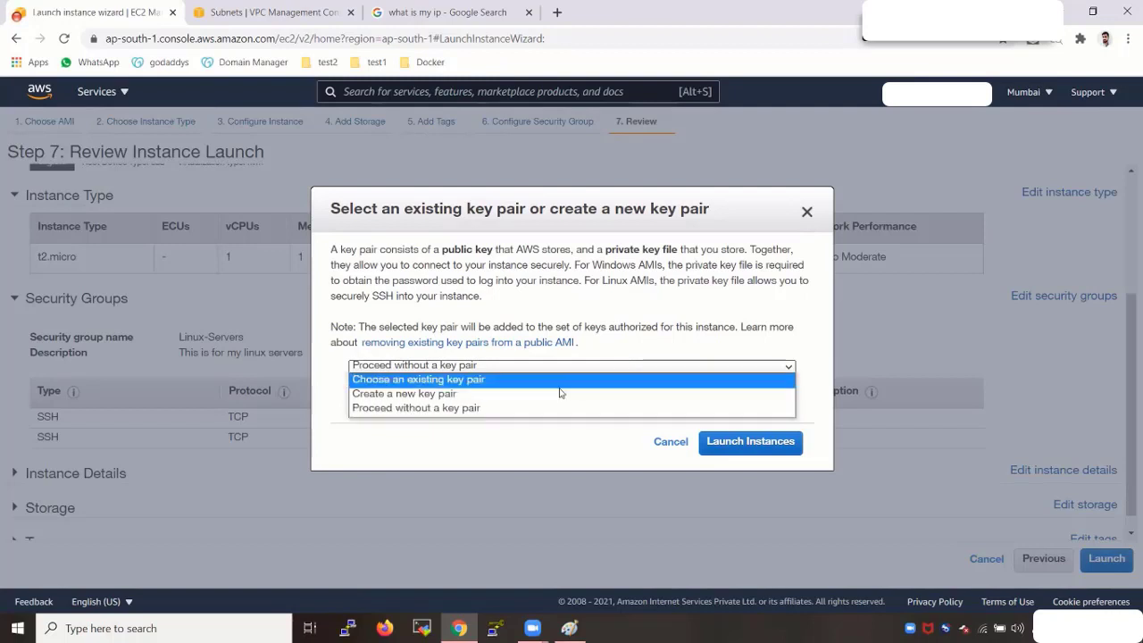
pyautogui.click(532, 395)
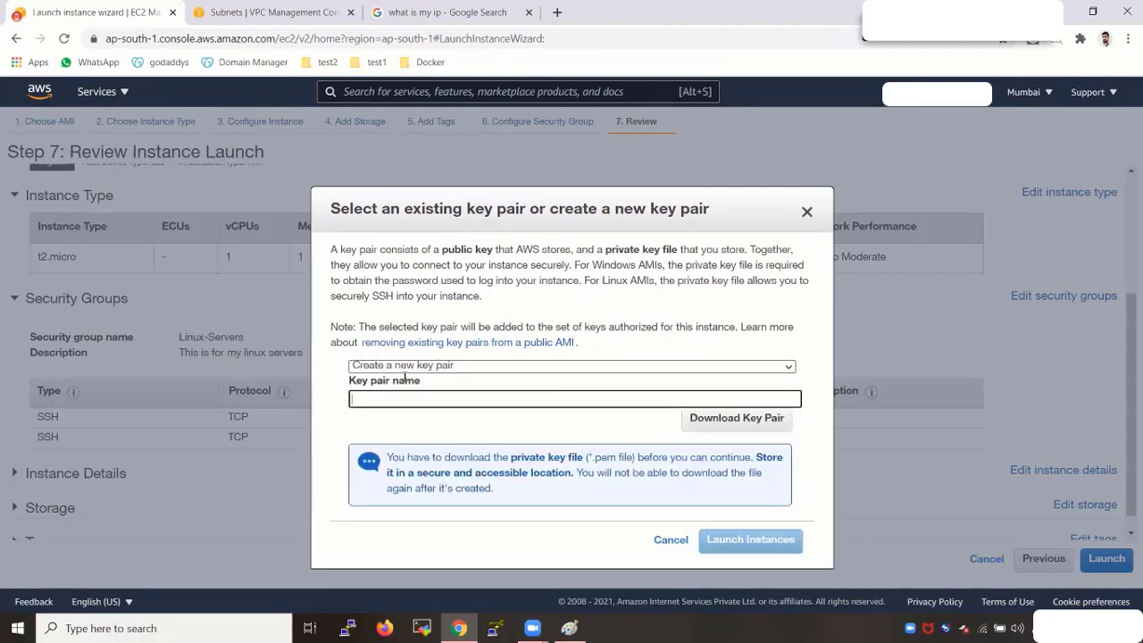
pyautogui.write('aws')
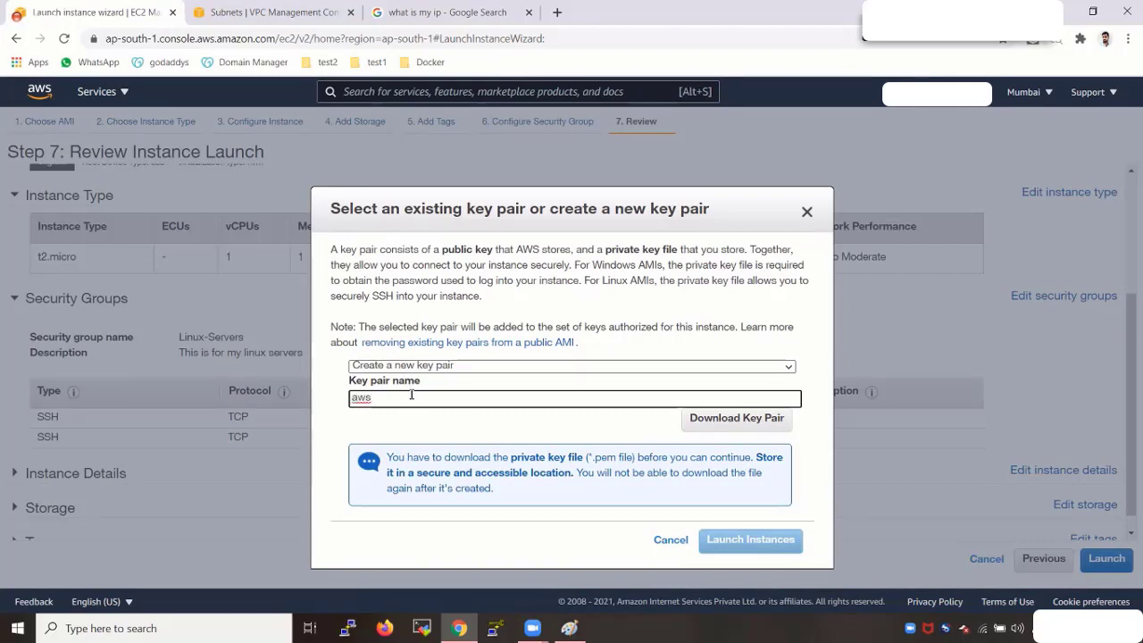
pyautogui.write('batch8to11')
pyautogui.click(715, 426)
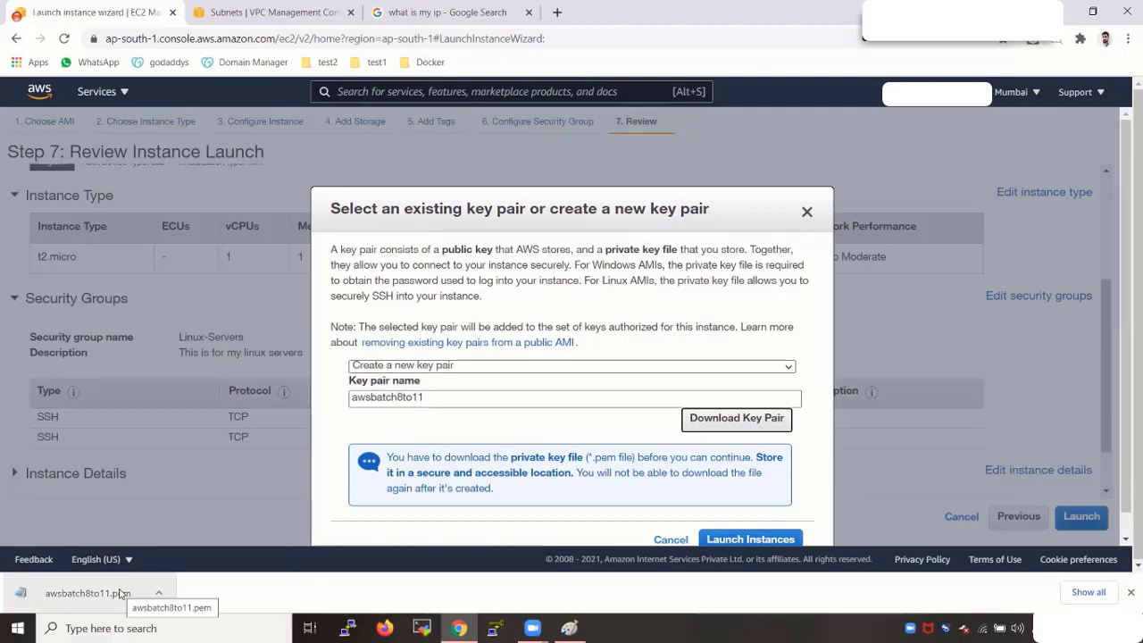
pyautogui.click(1131, 593)
pyautogui.click(786, 550)
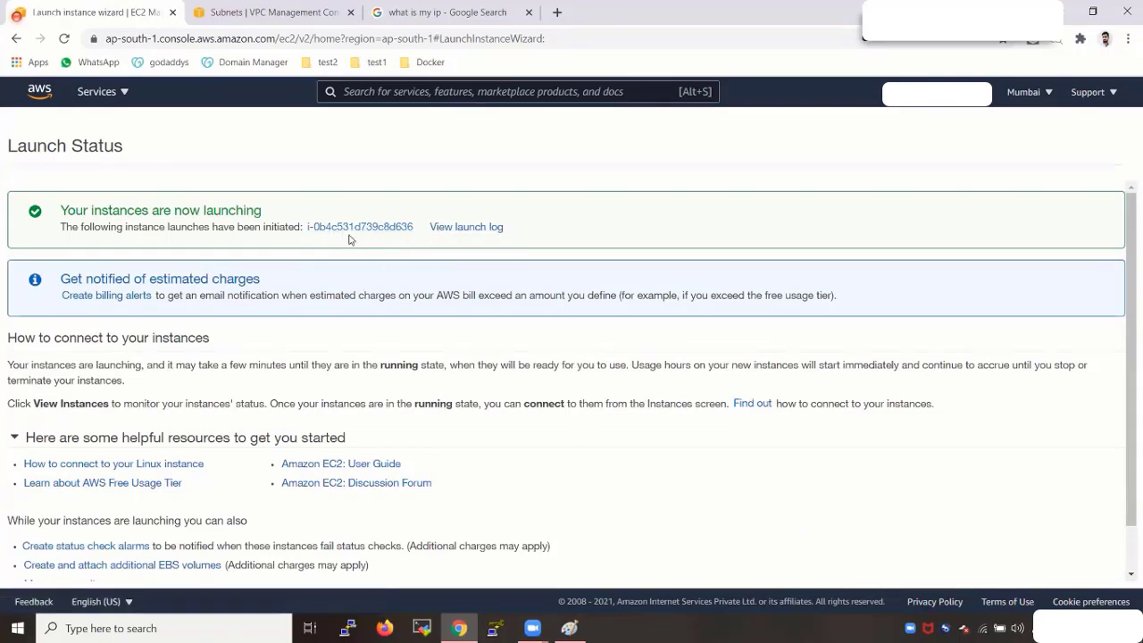
# - Review the launch log's successful steps, then go to the Instances list
pyautogui.click(468, 234)
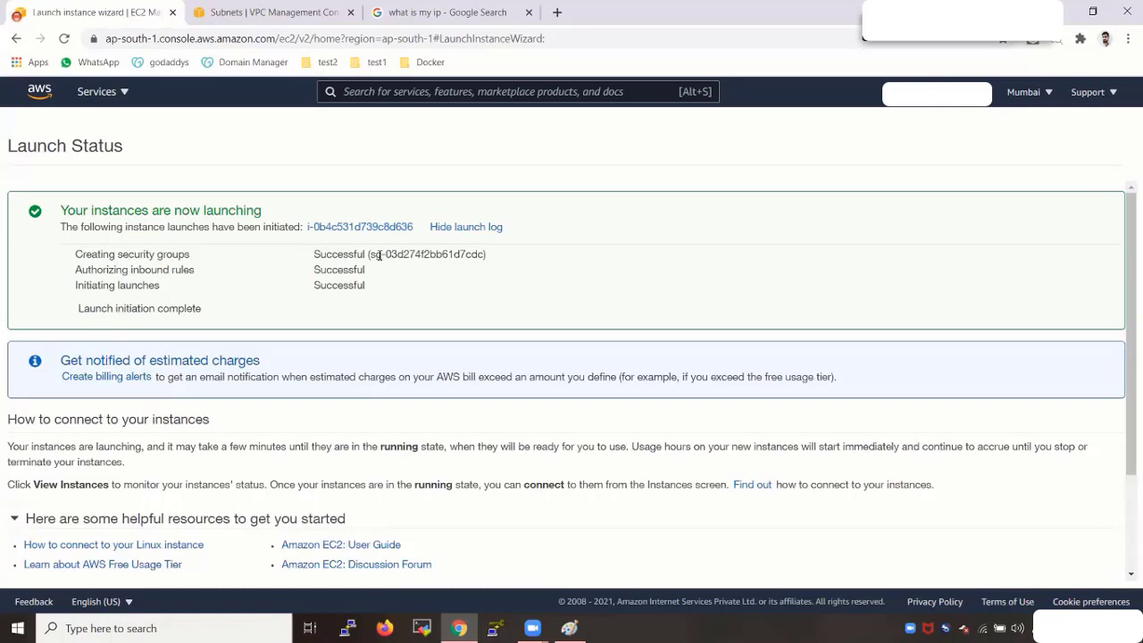
pyautogui.moveTo(380, 255); pyautogui.dragTo(477, 252)
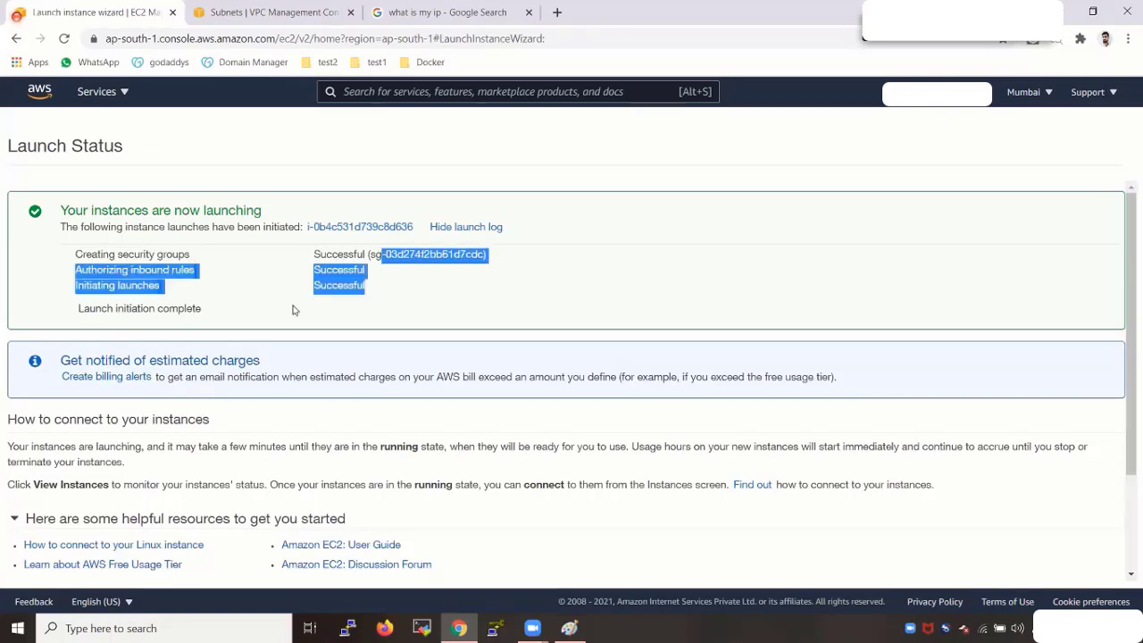
pyautogui.click(92, 308)
pyautogui.moveTo(92, 308); pyautogui.dragTo(179, 308)
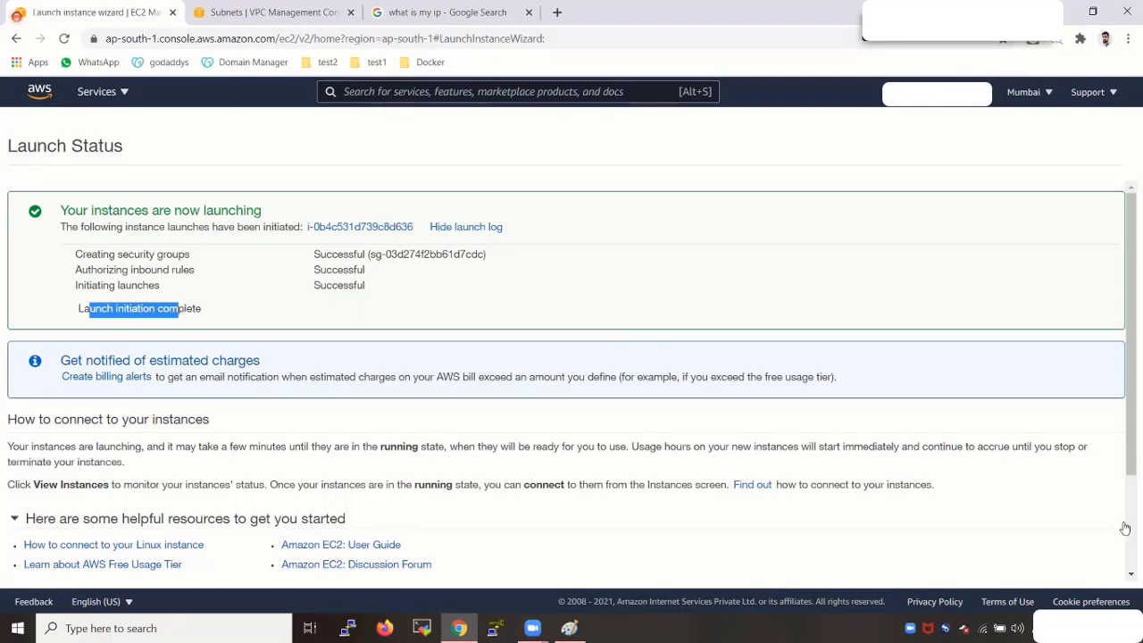
pyautogui.scroll(-2, 1128, 530)
pyautogui.click(1099, 570)
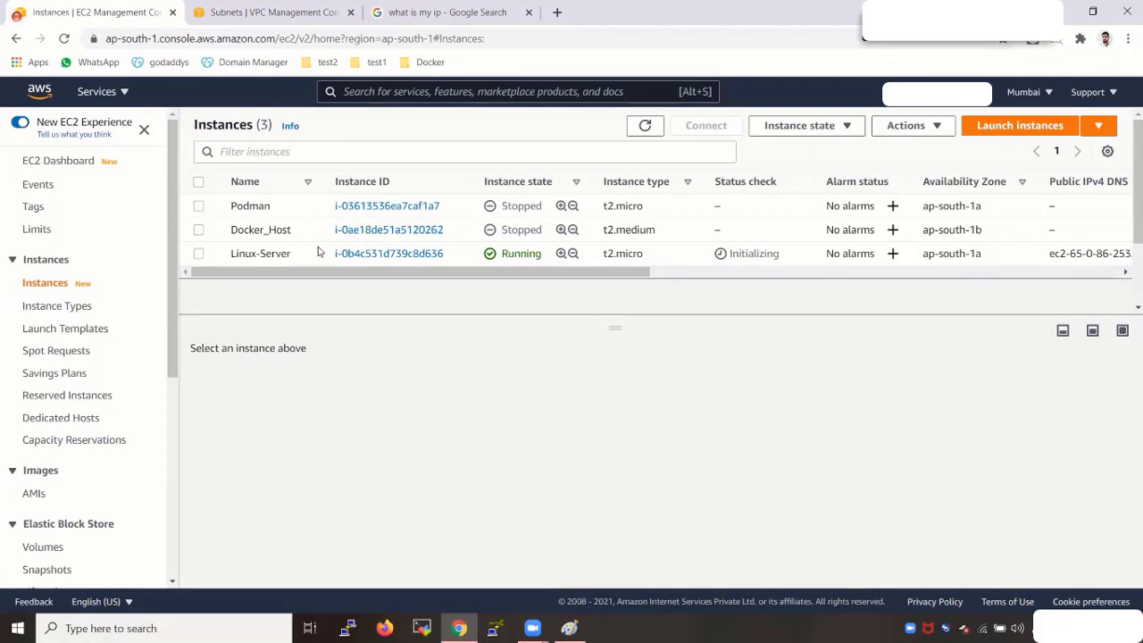
# - Select Linux-Server and review its t2.micro type, ap-south-1a zone and launch time
pyautogui.click(318, 253)
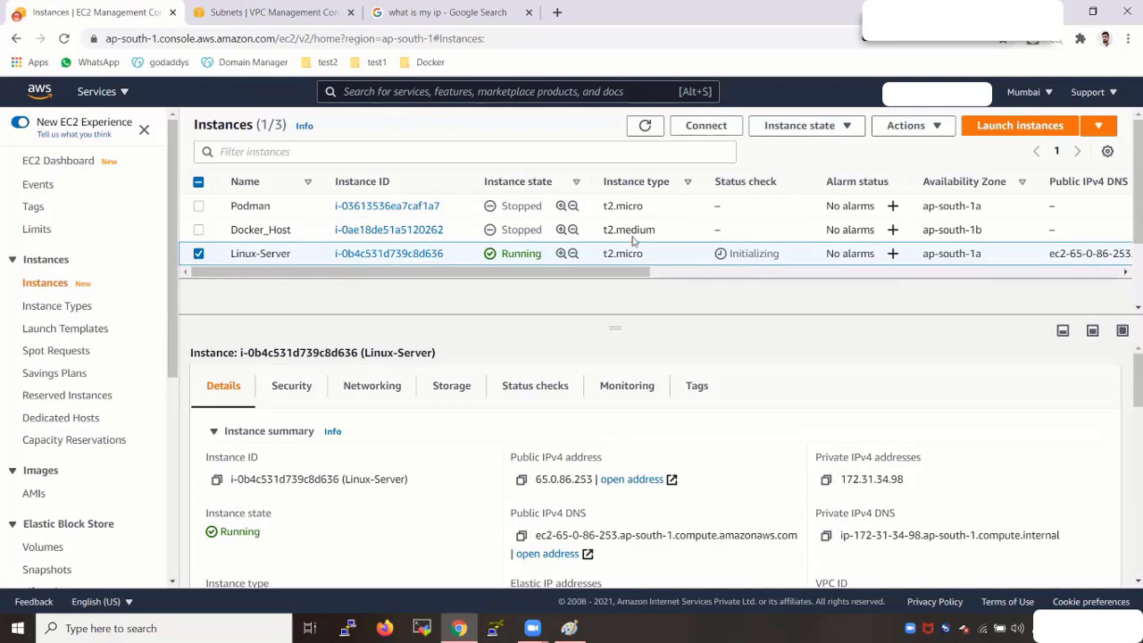
pyautogui.moveTo(642, 253); pyautogui.dragTo(597, 258)
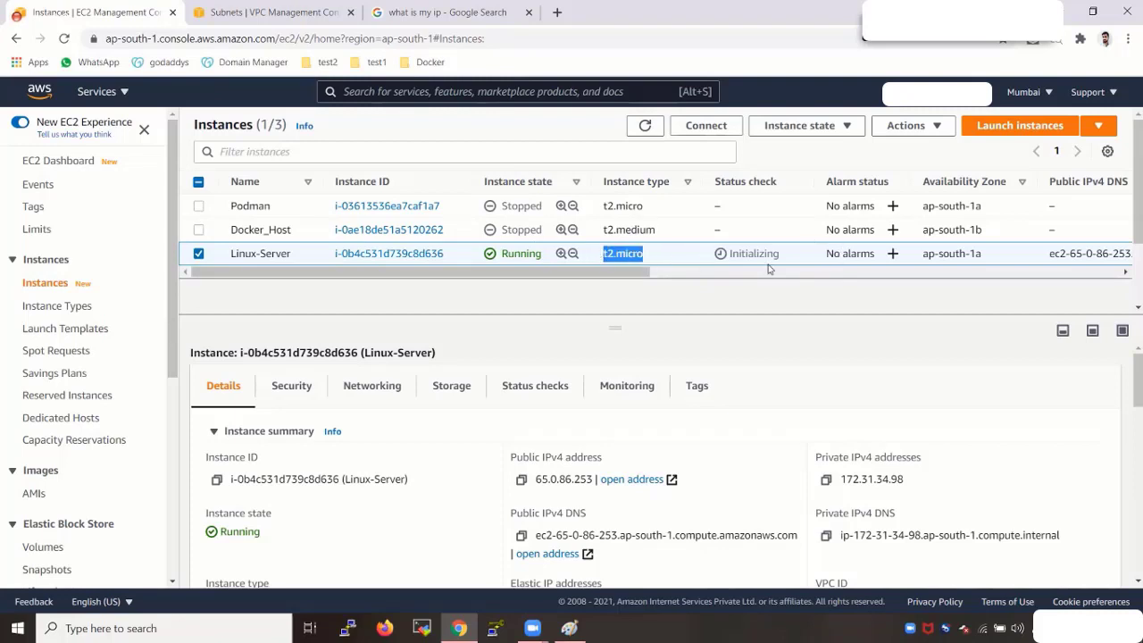
pyautogui.hscroll(5, 822, 259)
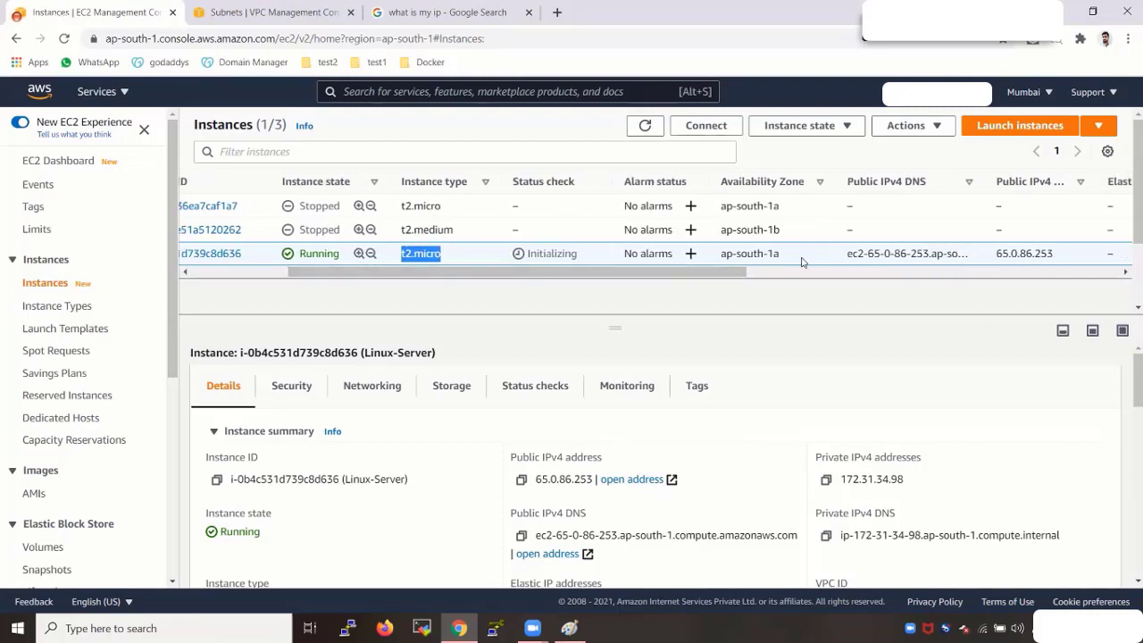
pyautogui.moveTo(783, 255); pyautogui.dragTo(1040, 280)
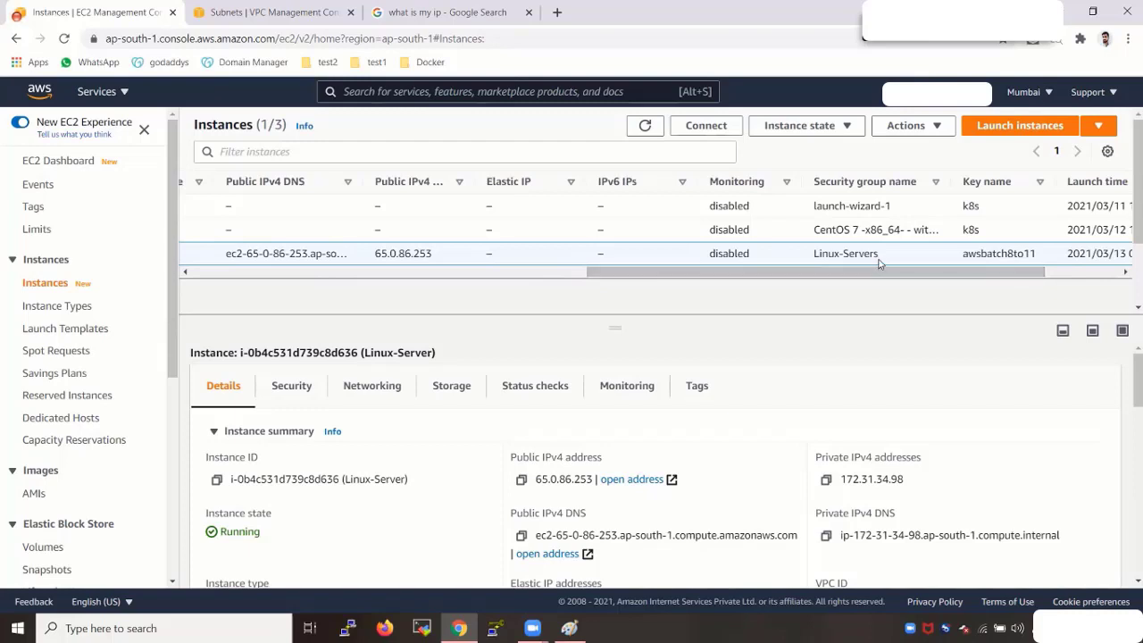
pyautogui.moveTo(880, 259)
pyautogui.mouseDown()
pyautogui.moveTo(817, 257)
pyautogui.moveTo(873, 279)
pyautogui.moveTo(906, 279)
pyautogui.moveTo(929, 257)
pyautogui.moveTo(881, 260)
pyautogui.mouseUp()
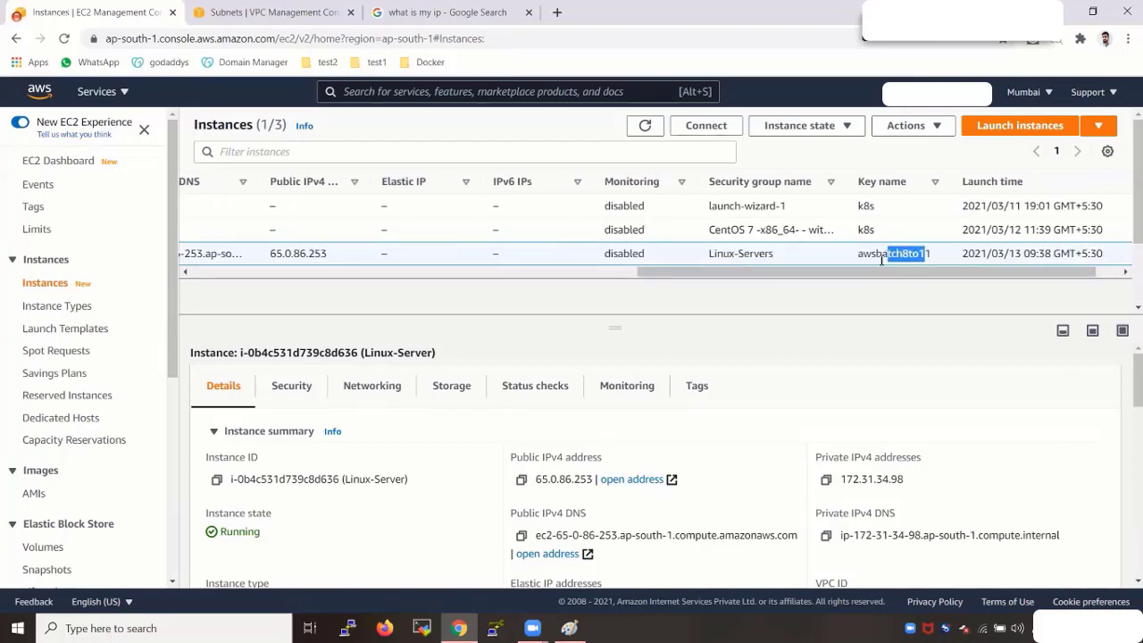
pyautogui.moveTo(968, 254); pyautogui.dragTo(854, 273)
pyautogui.hscroll(-5, 625, 300)
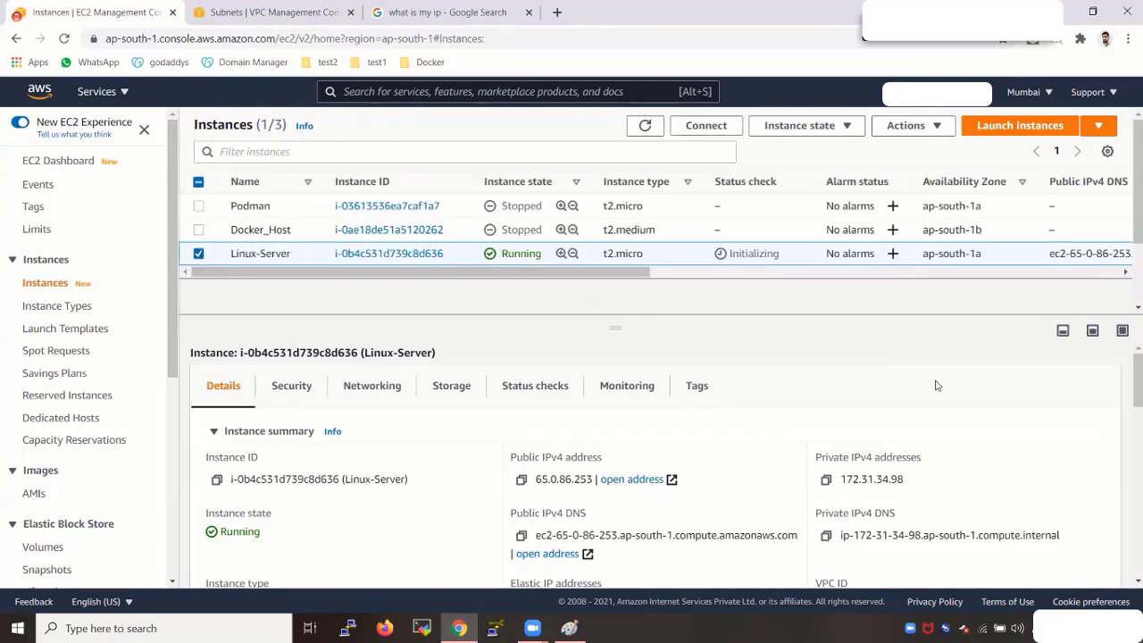
# - Review public IP 65.0.86.253, private IP 172.31.34.98 and the matching public and private DNS names
pyautogui.moveTo(1139, 380); pyautogui.dragTo(1140, 411)
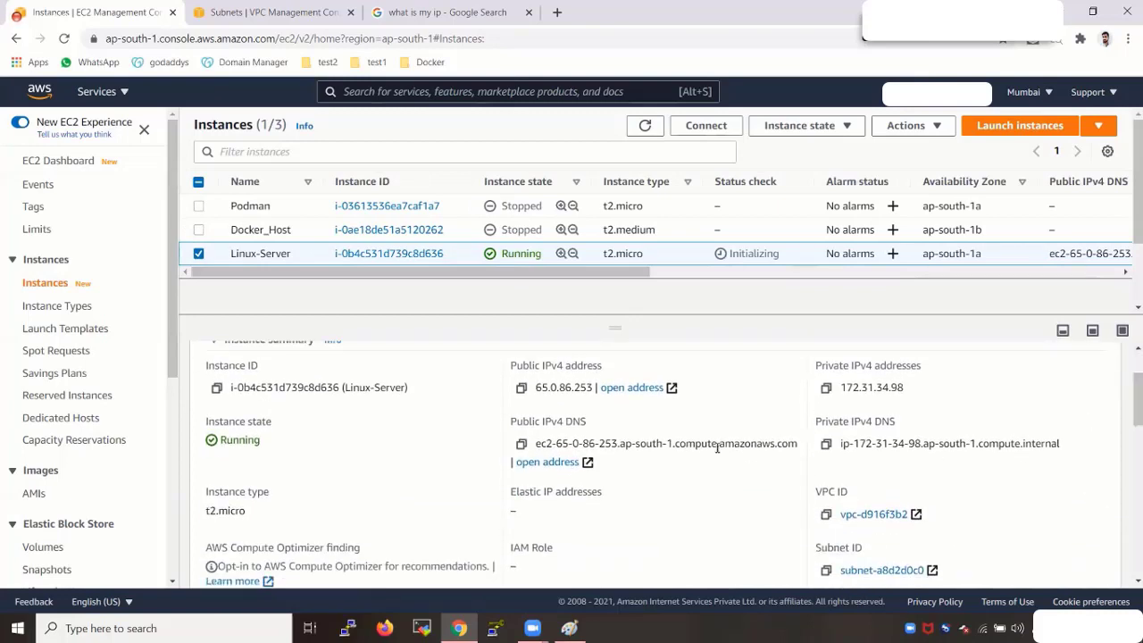
pyautogui.moveTo(535, 386); pyautogui.dragTo(595, 388)
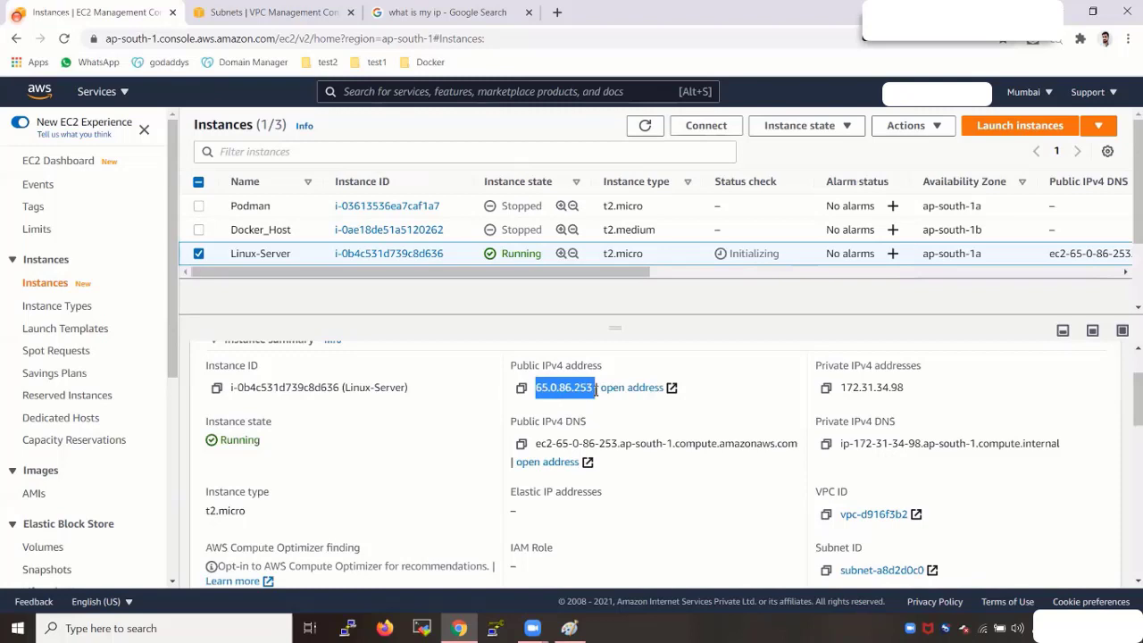
pyautogui.moveTo(905, 387); pyautogui.dragTo(843, 390)
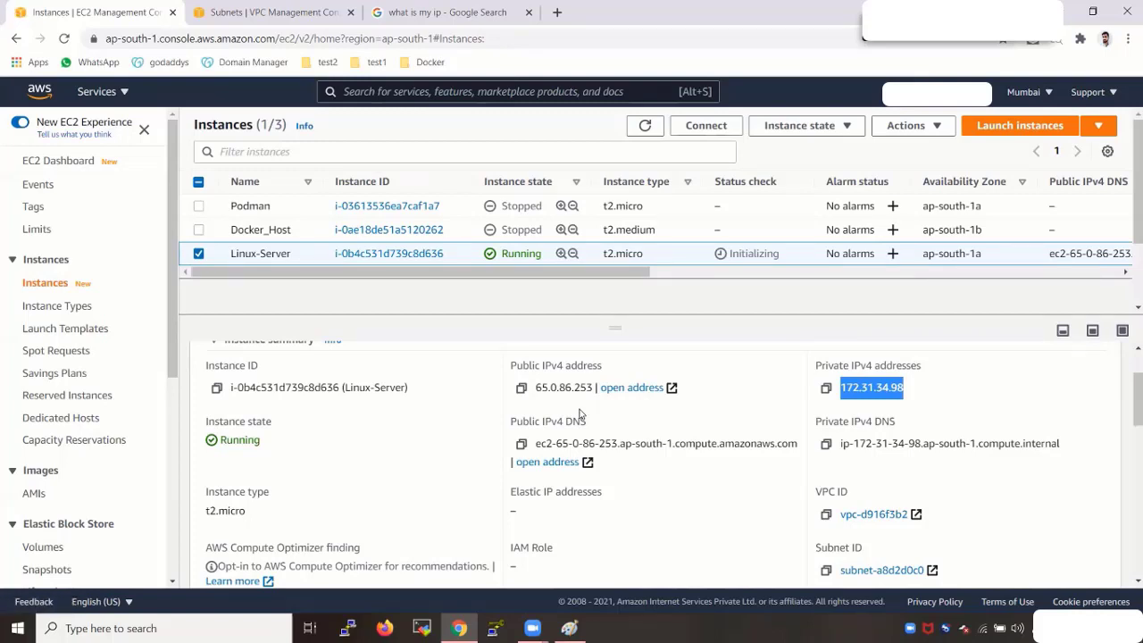
pyautogui.moveTo(511, 420); pyautogui.dragTo(593, 422)
pyautogui.moveTo(674, 443); pyautogui.dragTo(685, 444)
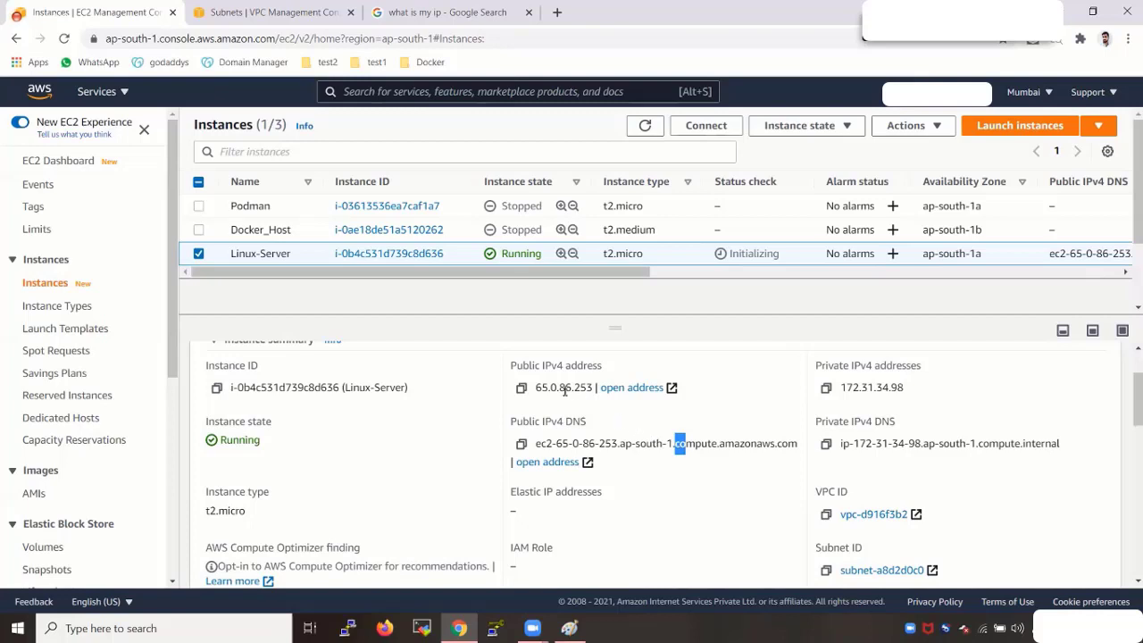
pyautogui.moveTo(550, 388); pyautogui.dragTo(576, 389)
pyautogui.moveTo(572, 443); pyautogui.dragTo(635, 441)
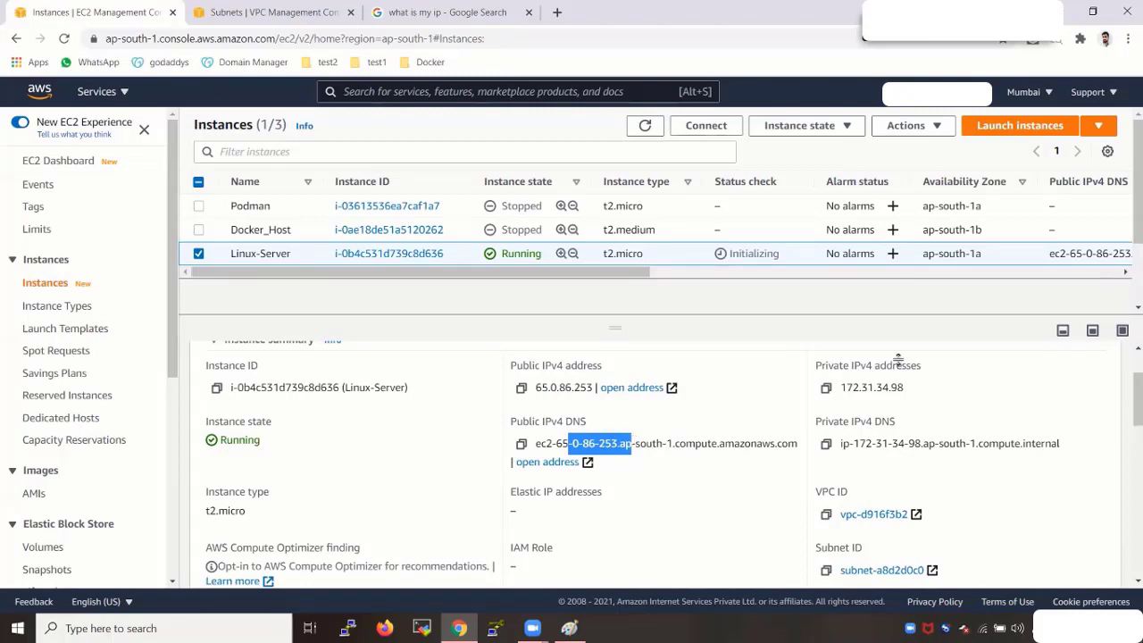
pyautogui.moveTo(860, 443); pyautogui.dragTo(916, 438)
pyautogui.moveTo(841, 387); pyautogui.dragTo(900, 387)
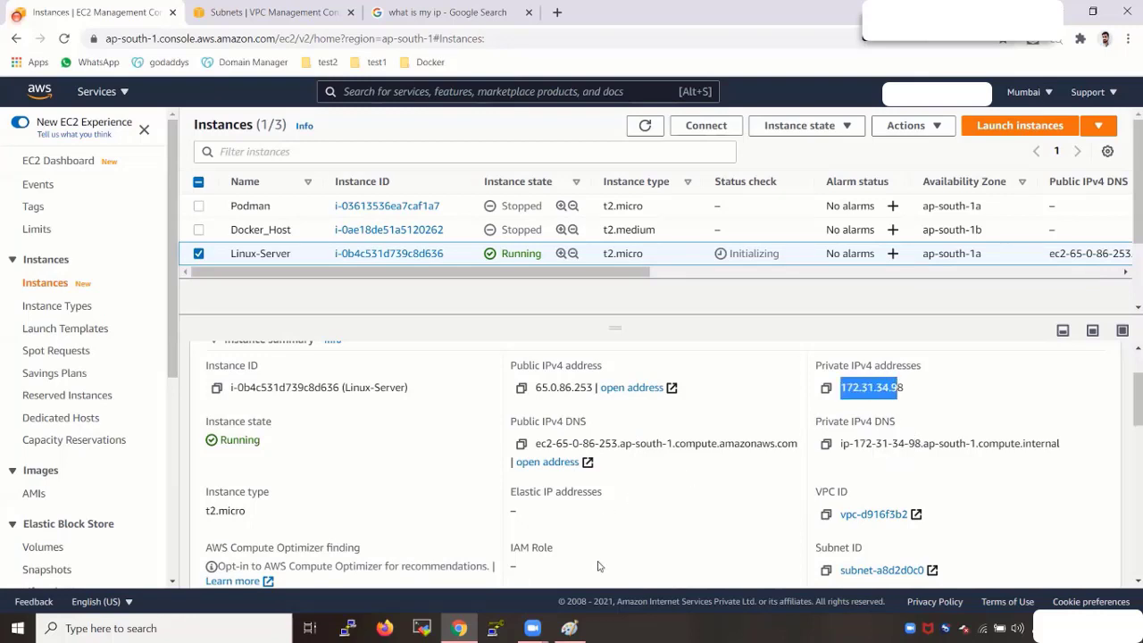
pyautogui.click(569, 628)
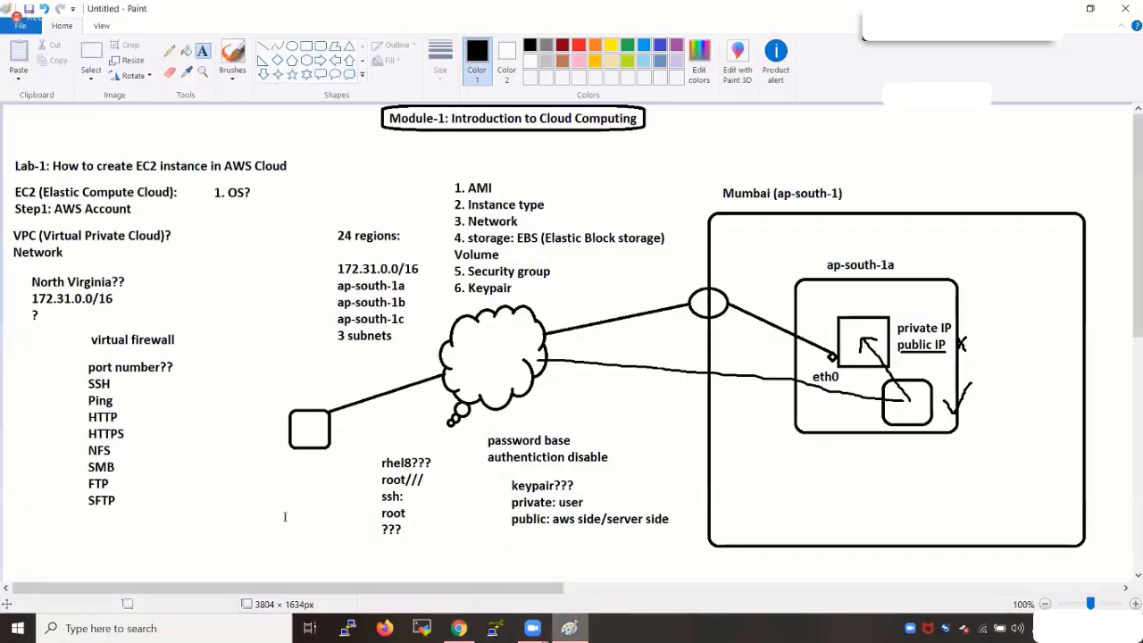
# - Add a Paint text box noting the public domain and 'Private domain: compute.internal'
pyautogui.moveTo(1132, 293); pyautogui.dragTo(1138, 464)
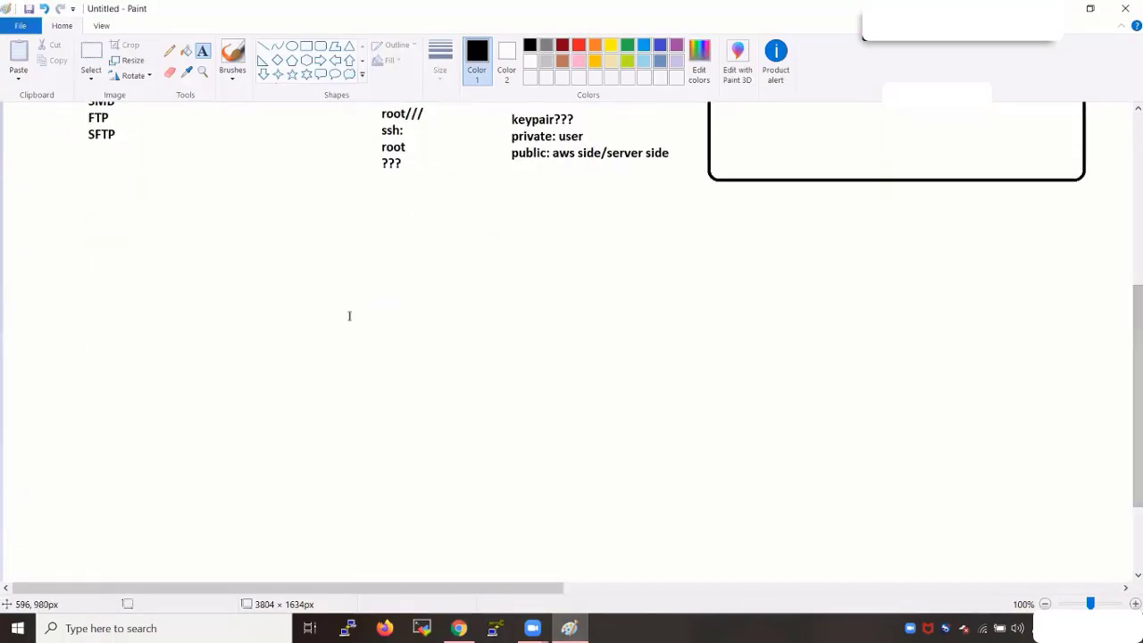
pyautogui.moveTo(55, 168); pyautogui.dragTo(535, 302)
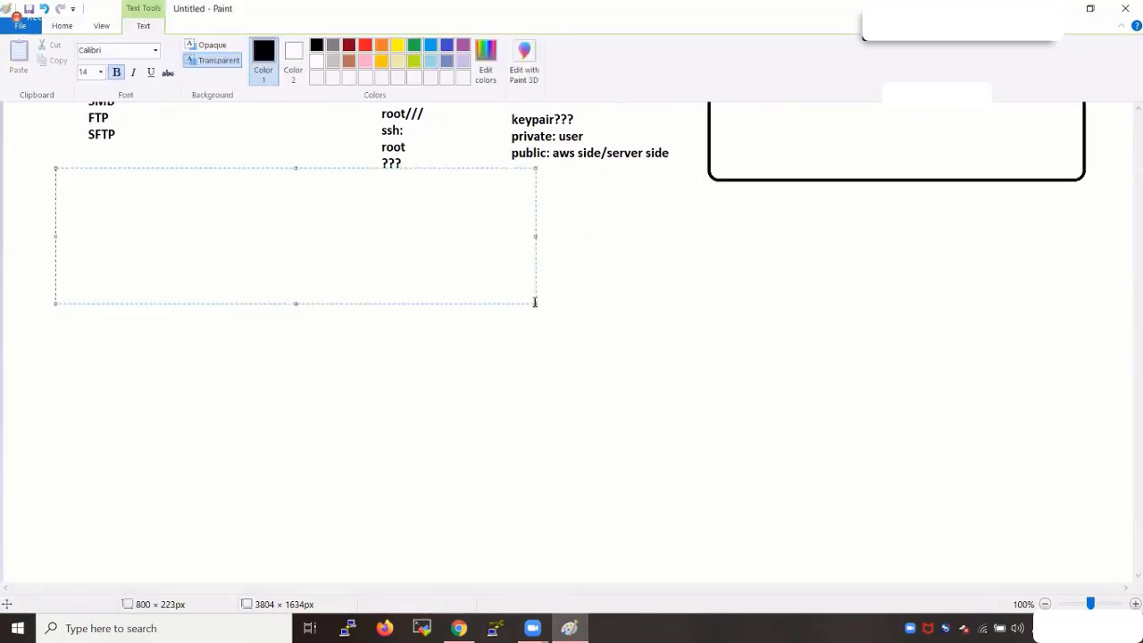
pyautogui.write('Public domain')
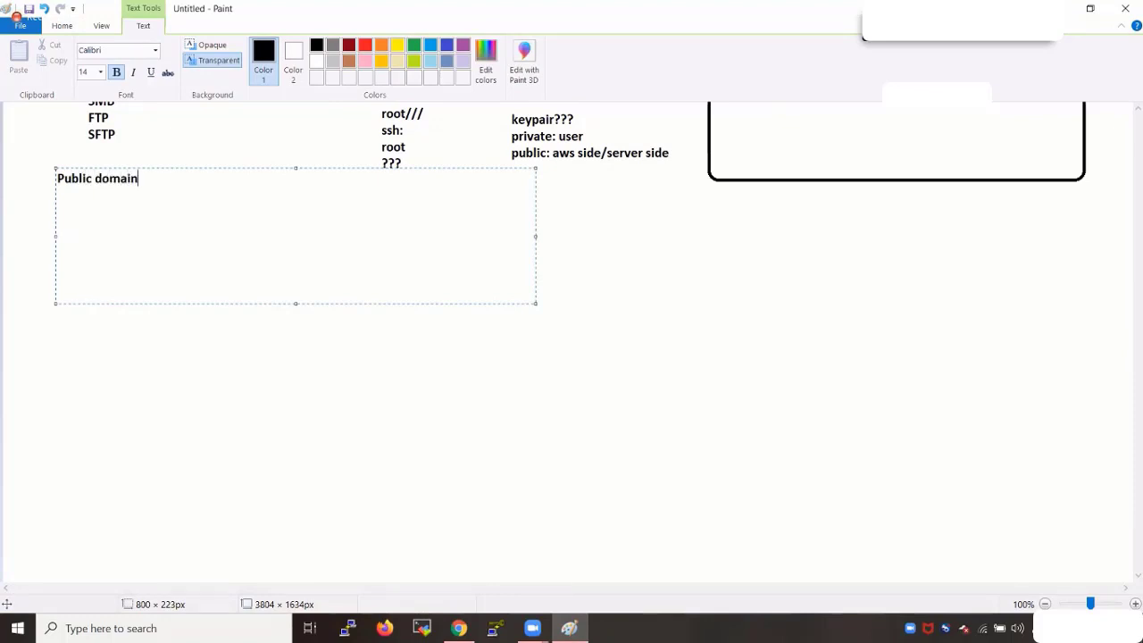
pyautogui.write(': awsamazon.com')
pyautogui.press('Return')
pyautogui.press('Return')
pyautogui.write('Private domain')
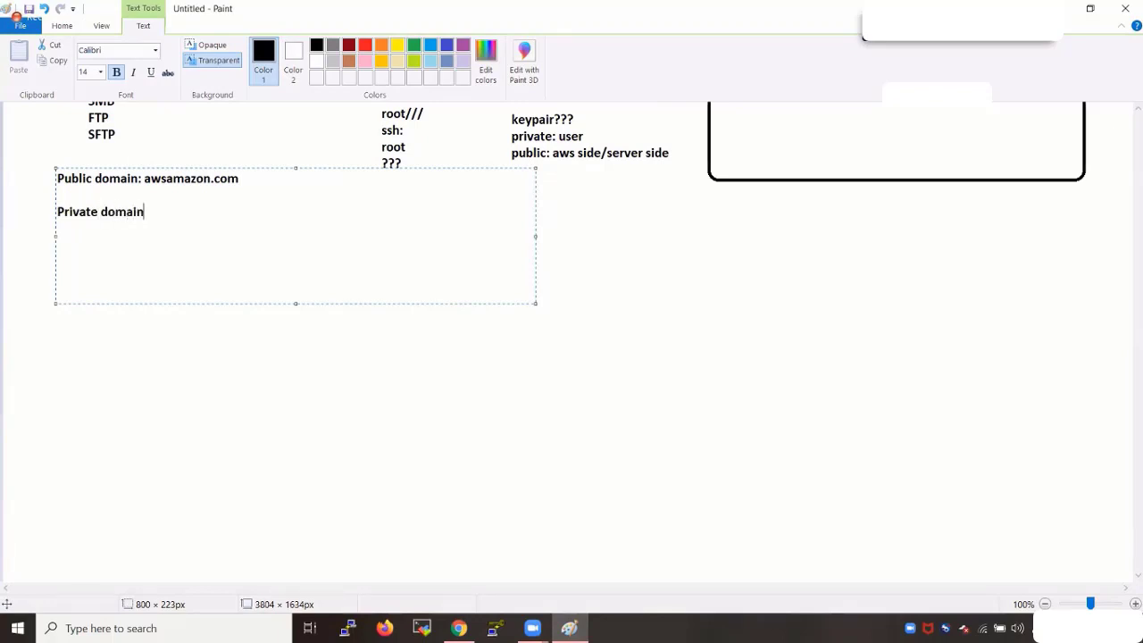
pyautogui.write(': compute.internal')
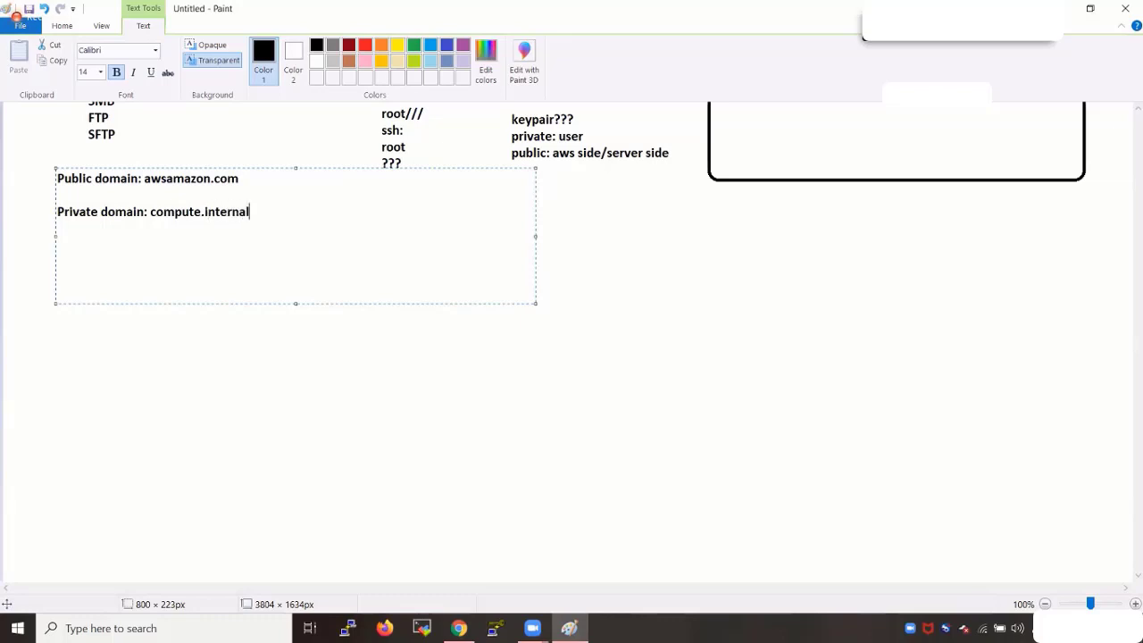
# - Check the EC2 public DNS and correct the public domain note to amazonaws.com
pyautogui.click(458, 628)
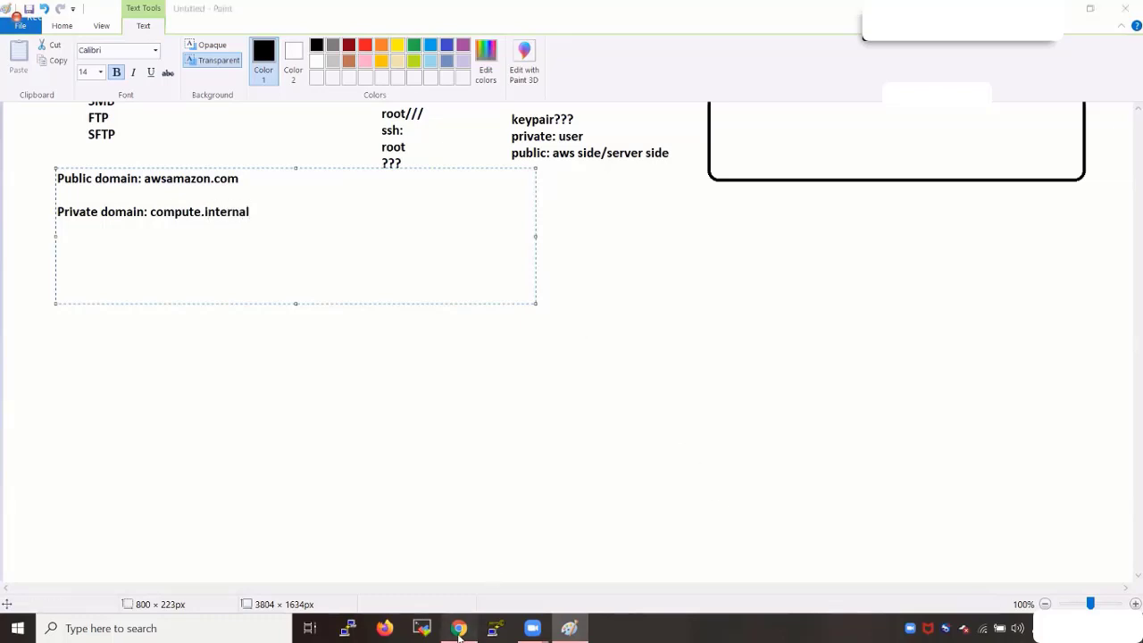
pyautogui.moveTo(721, 446); pyautogui.dragTo(795, 444)
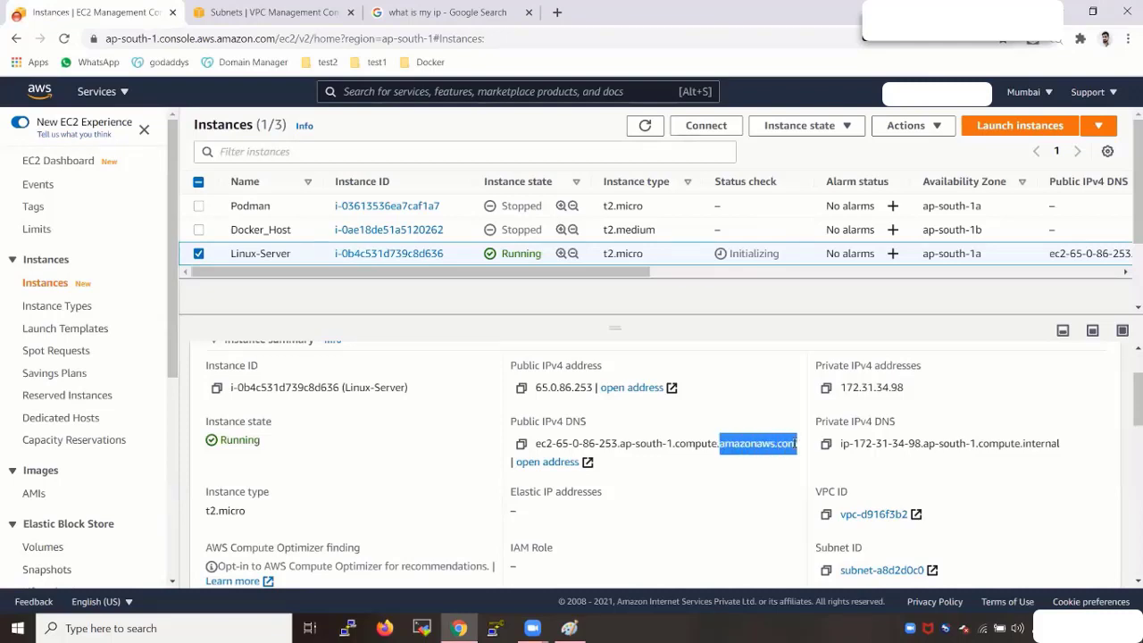
pyautogui.click(569, 628)
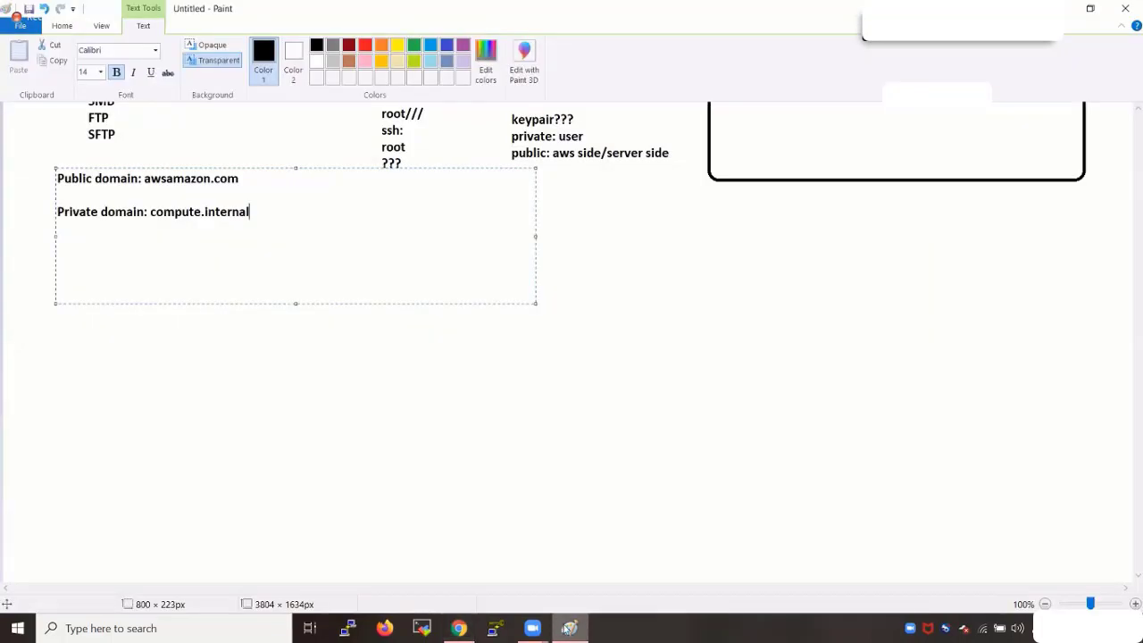
pyautogui.click(165, 178)
pyautogui.press('BackSpace')
pyautogui.press('BackSpace')
pyautogui.press('BackSpace')
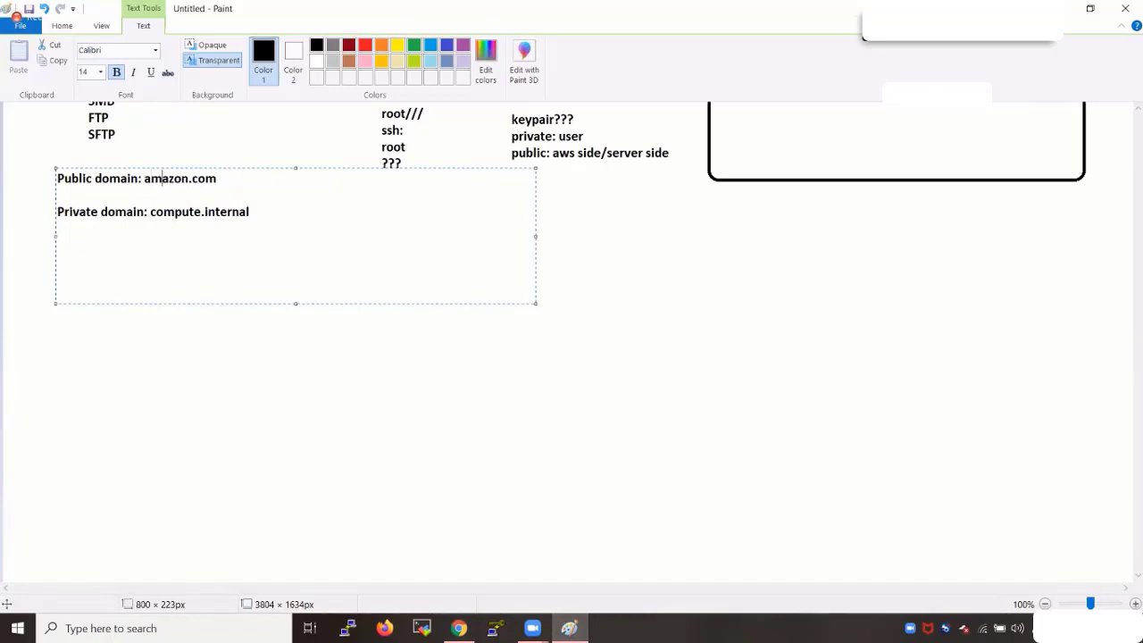
pyautogui.write('aws')
# - Review the compute.internal private DNS and Red Hat AMI details, then show Linux-Server's security details
pyautogui.click(459, 628)
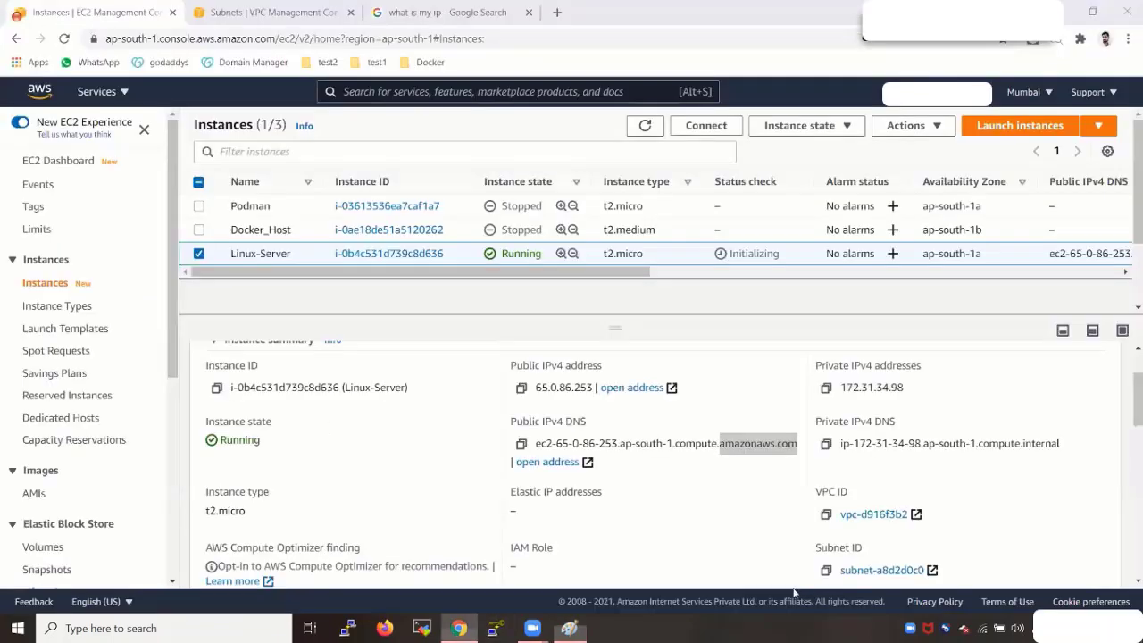
pyautogui.moveTo(978, 444); pyautogui.dragTo(1063, 452)
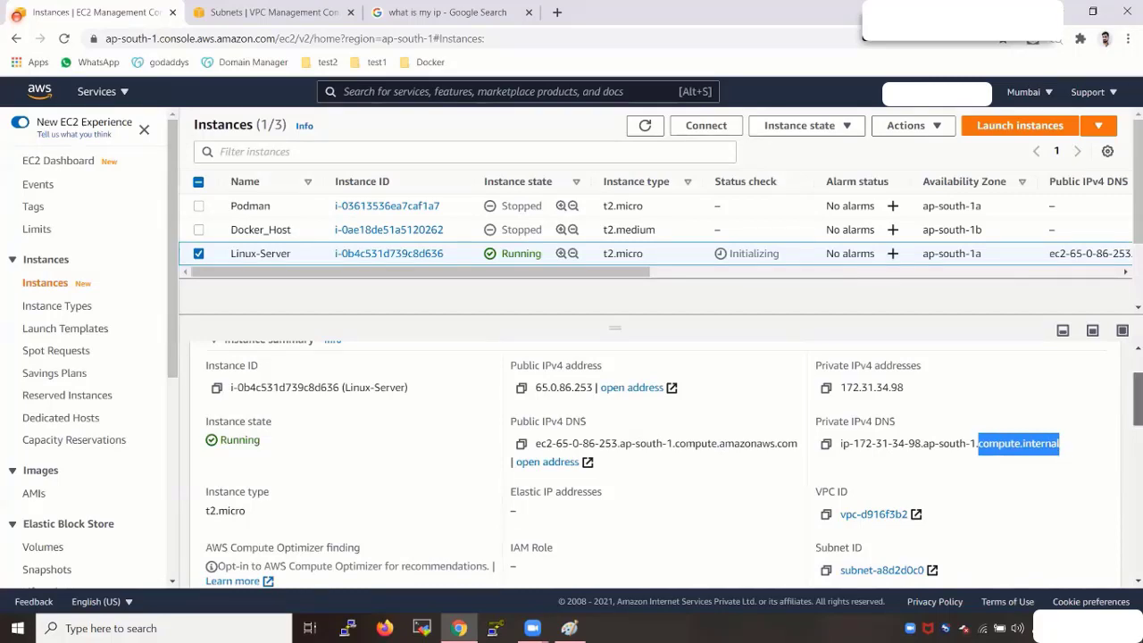
pyautogui.scroll(-1, 1001, 432)
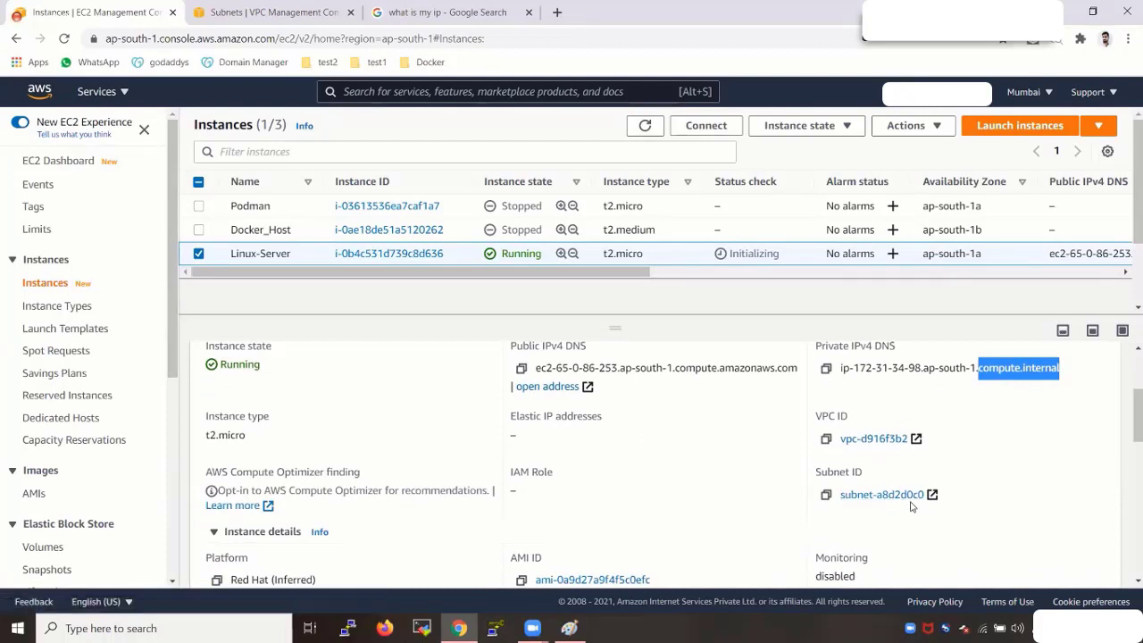
pyautogui.moveTo(1140, 418); pyautogui.dragTo(1140, 460)
pyautogui.moveTo(657, 405); pyautogui.dragTo(539, 408)
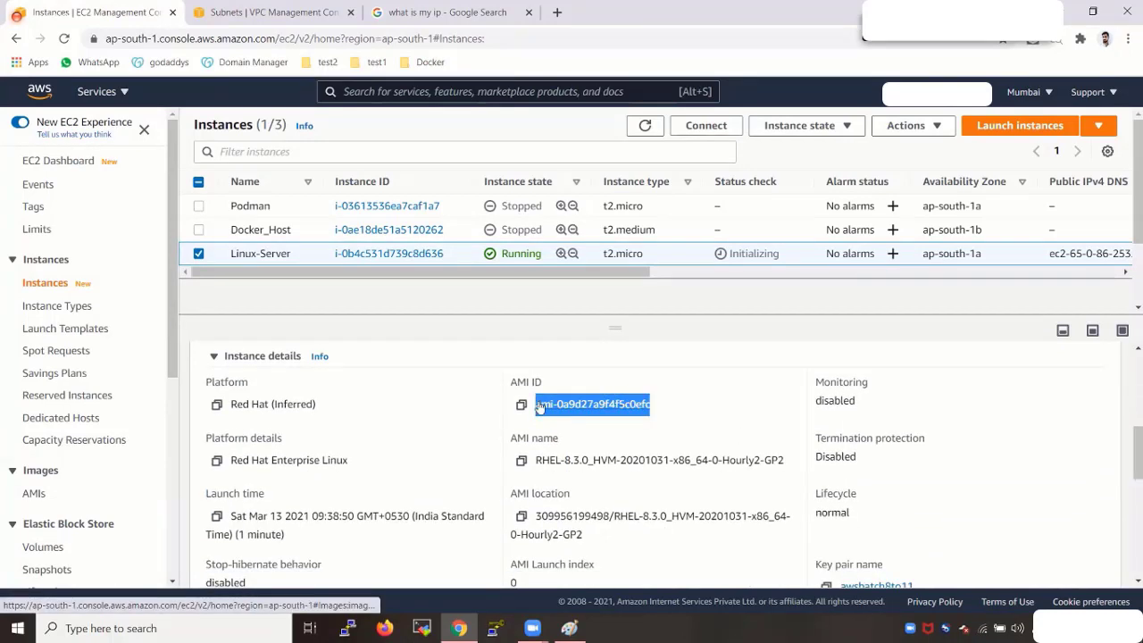
pyautogui.moveTo(542, 460); pyautogui.dragTo(581, 460)
pyautogui.moveTo(253, 460); pyautogui.dragTo(313, 460)
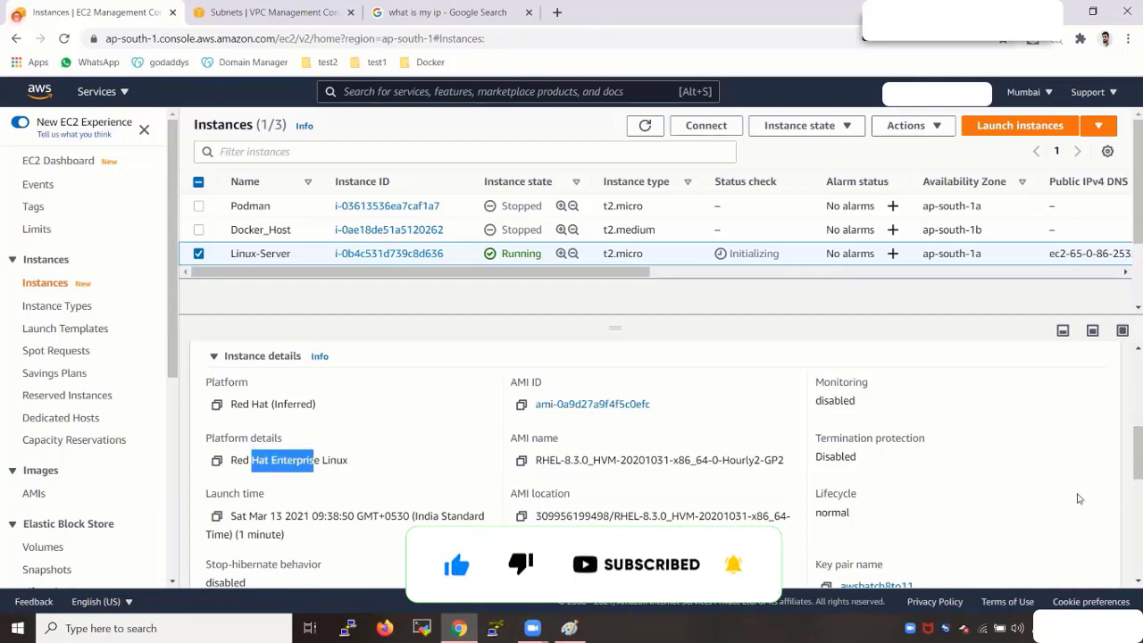
pyautogui.scroll(-1, 1000, 487)
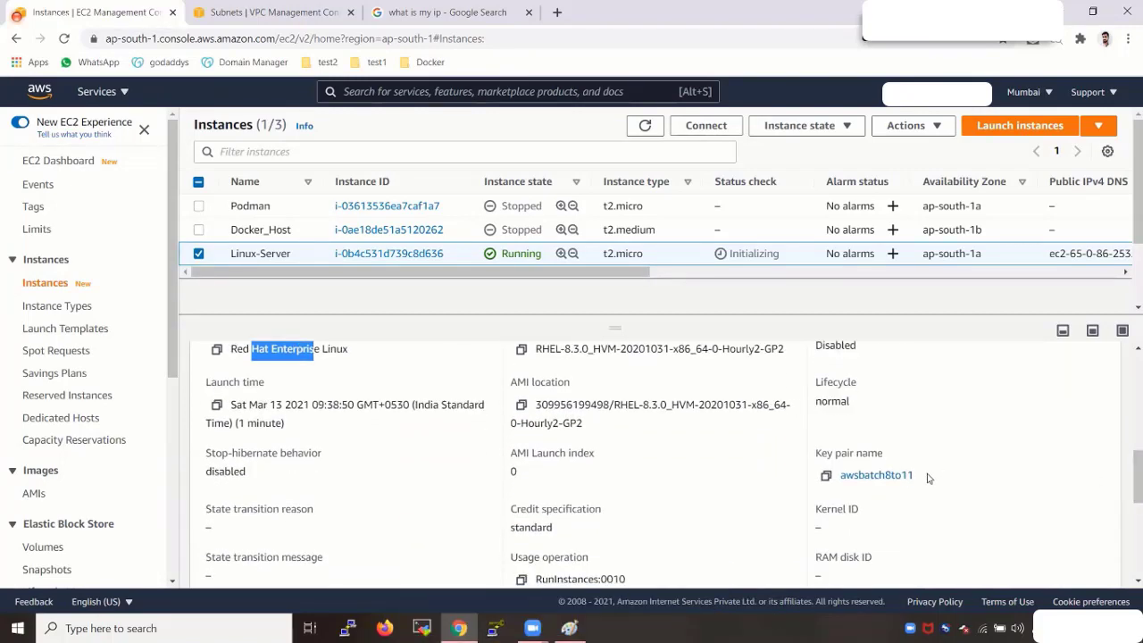
pyautogui.moveTo(1141, 479); pyautogui.dragTo(1140, 375)
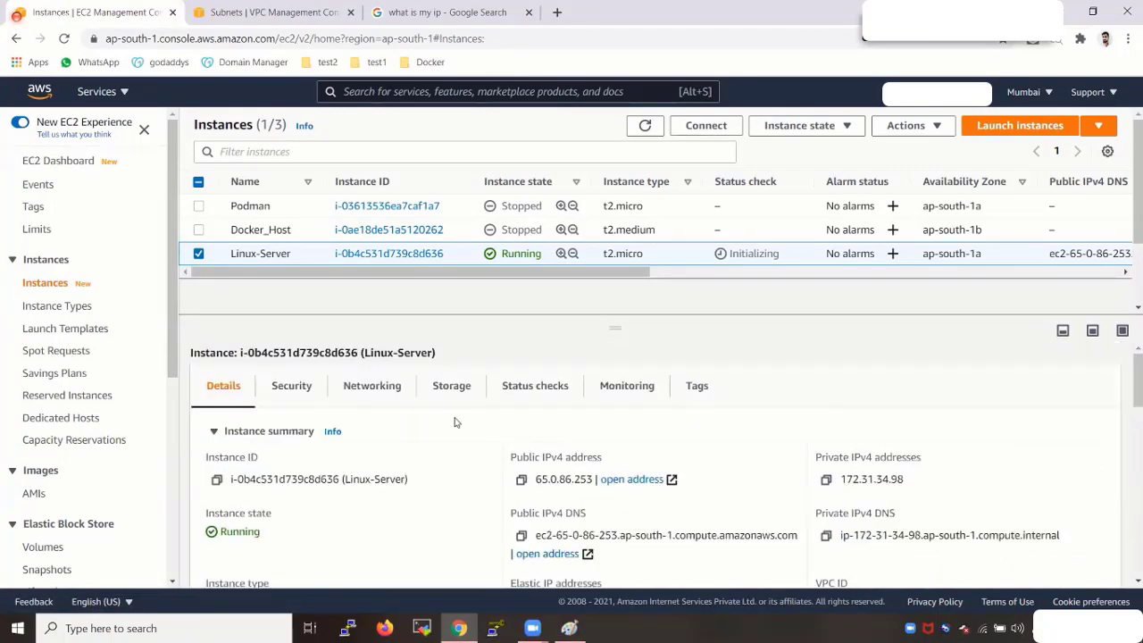
pyautogui.click(301, 400)
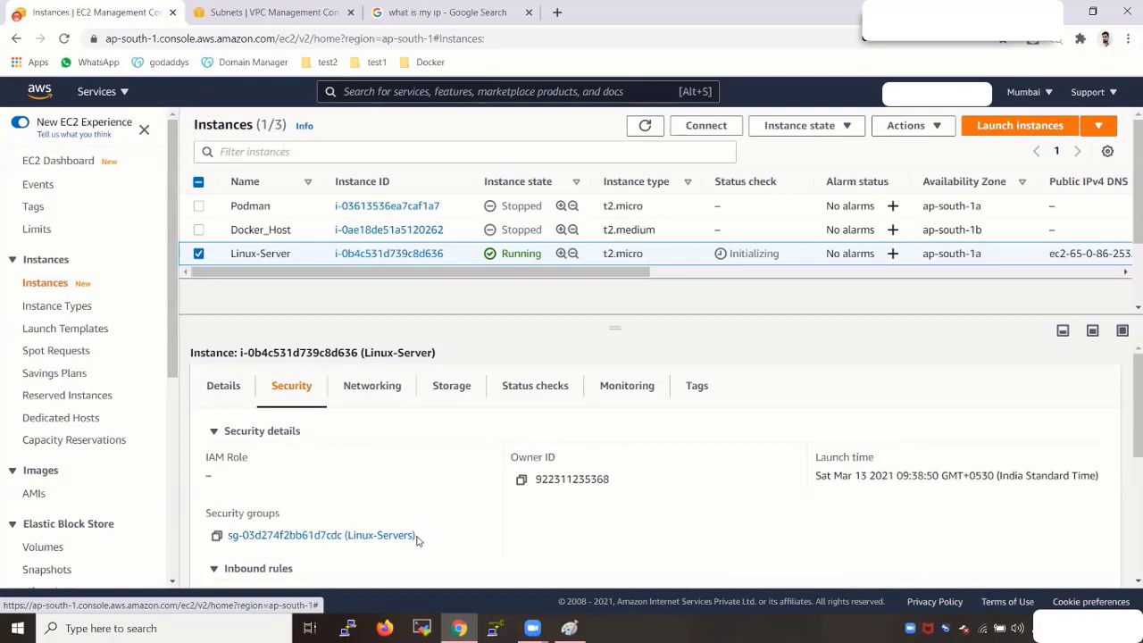
# - Note the instance's Linux-Servers security group name
pyautogui.moveTo(417, 536); pyautogui.dragTo(344, 535)
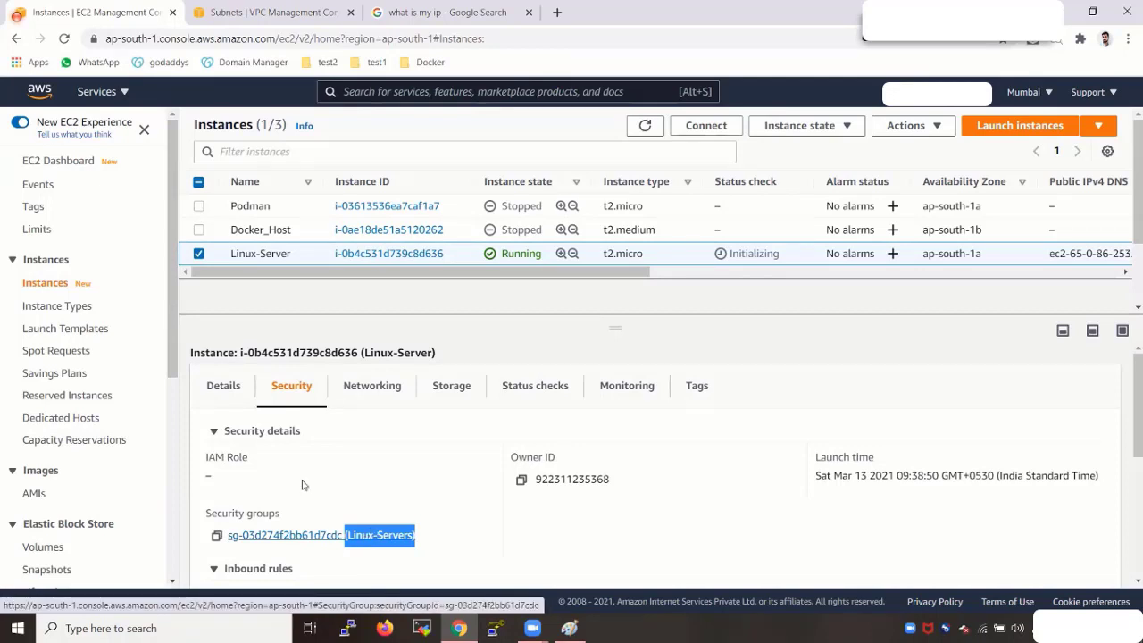
pyautogui.scroll(-1, 180, 379)
pyautogui.scroll(-4, 179, 380)
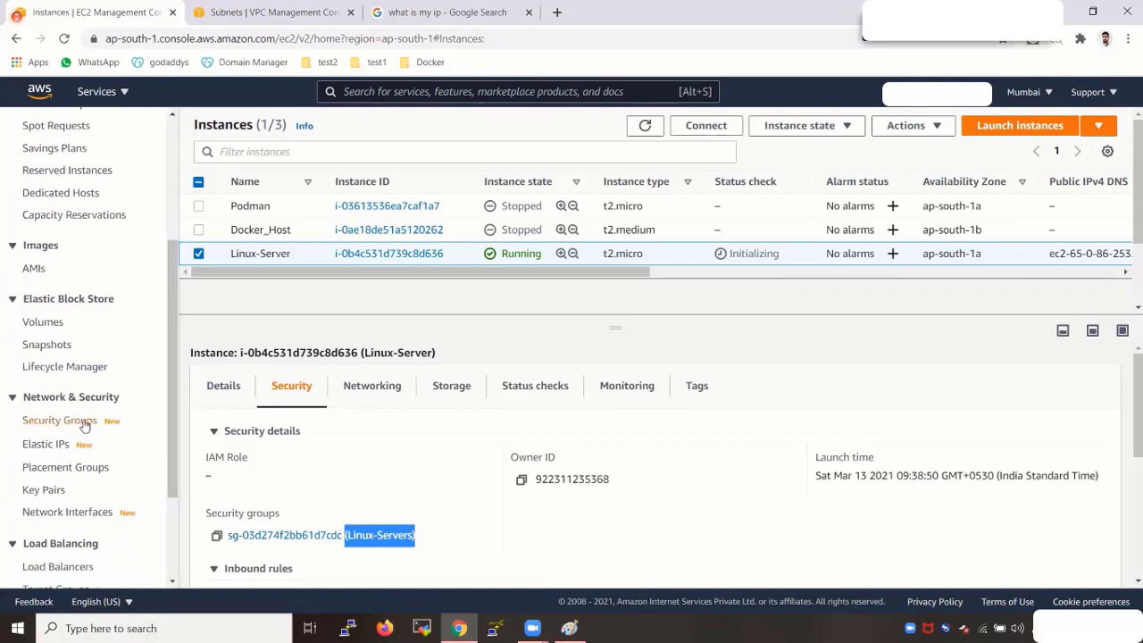
# - Select the Linux-Servers group and inspect its SSH port 22 inbound rules from 0.0.0.0/0 and ::/0
pyautogui.click(85, 425)
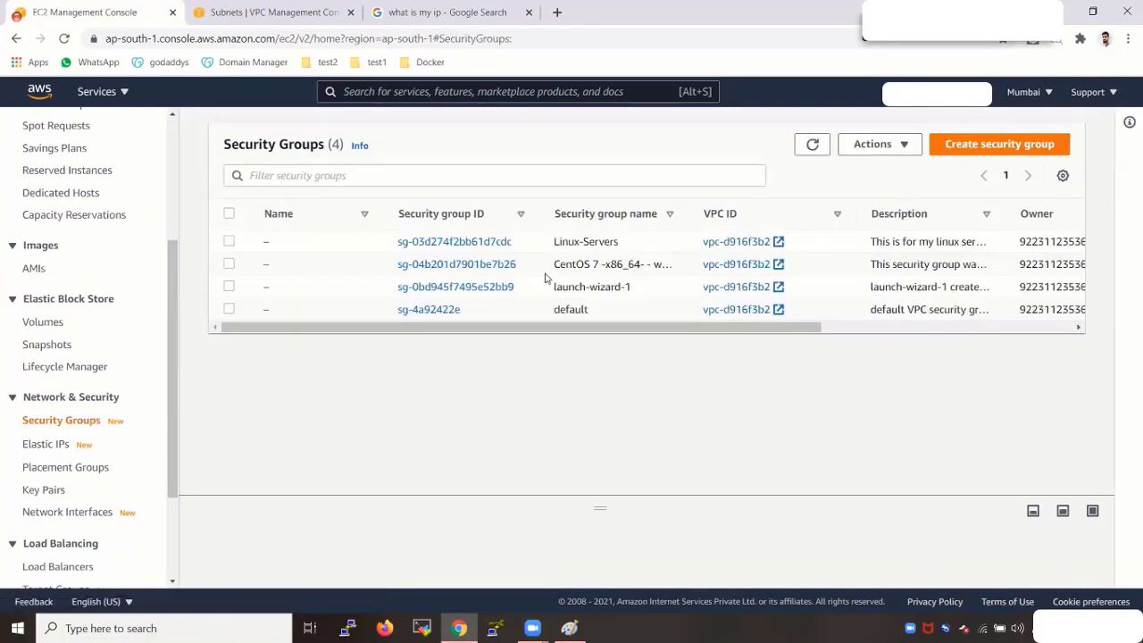
pyautogui.moveTo(619, 241); pyautogui.dragTo(552, 257)
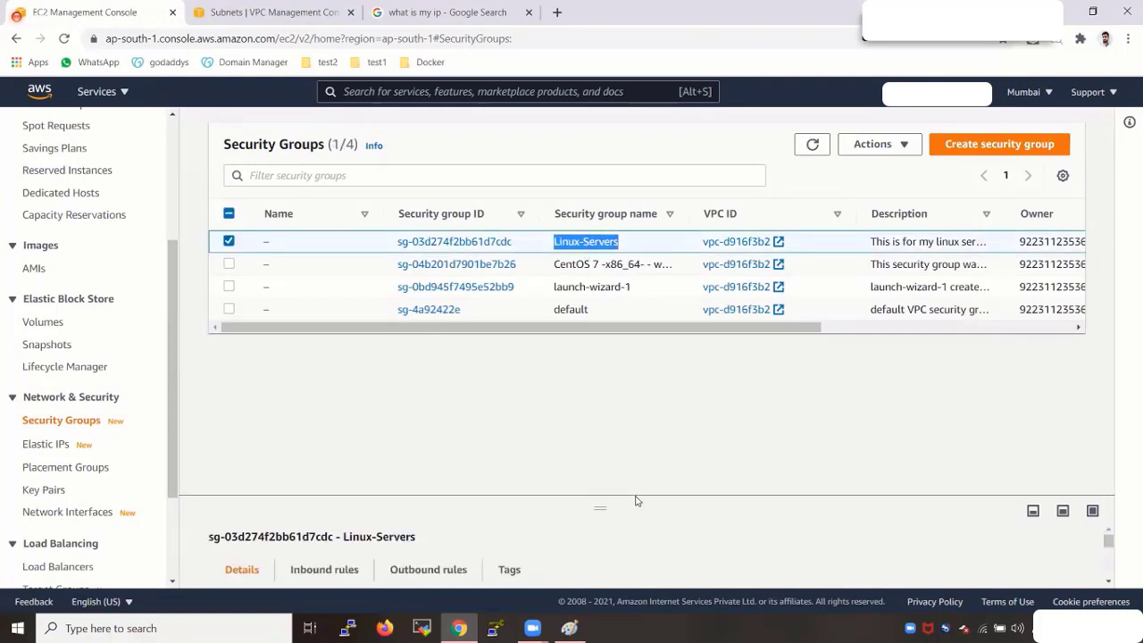
pyautogui.moveTo(618, 497); pyautogui.dragTo(564, 372)
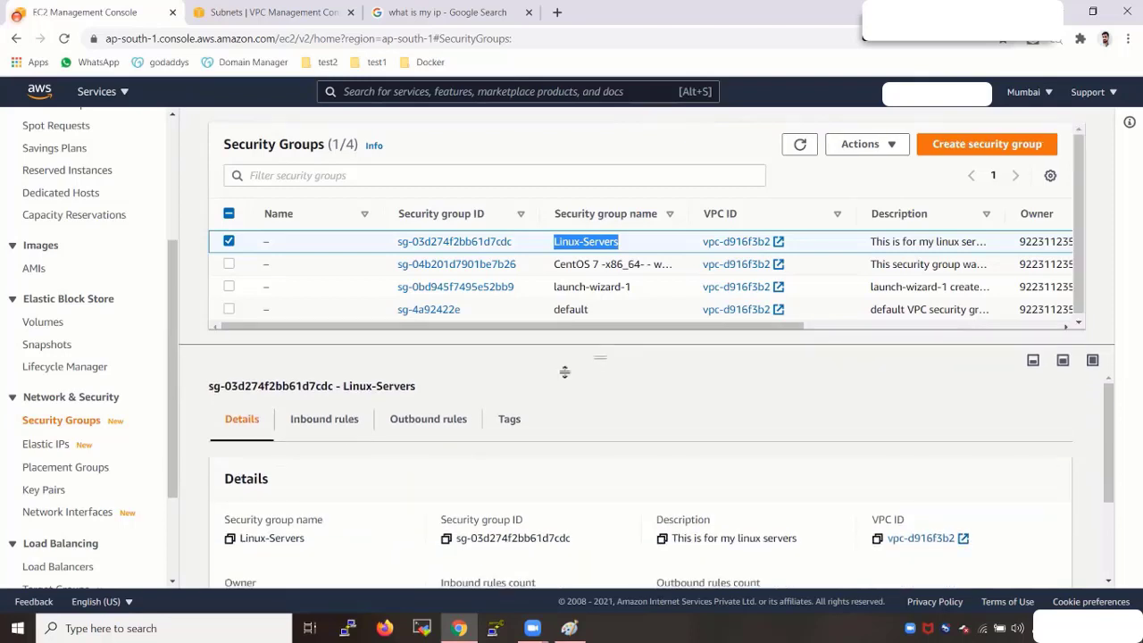
pyautogui.click(341, 421)
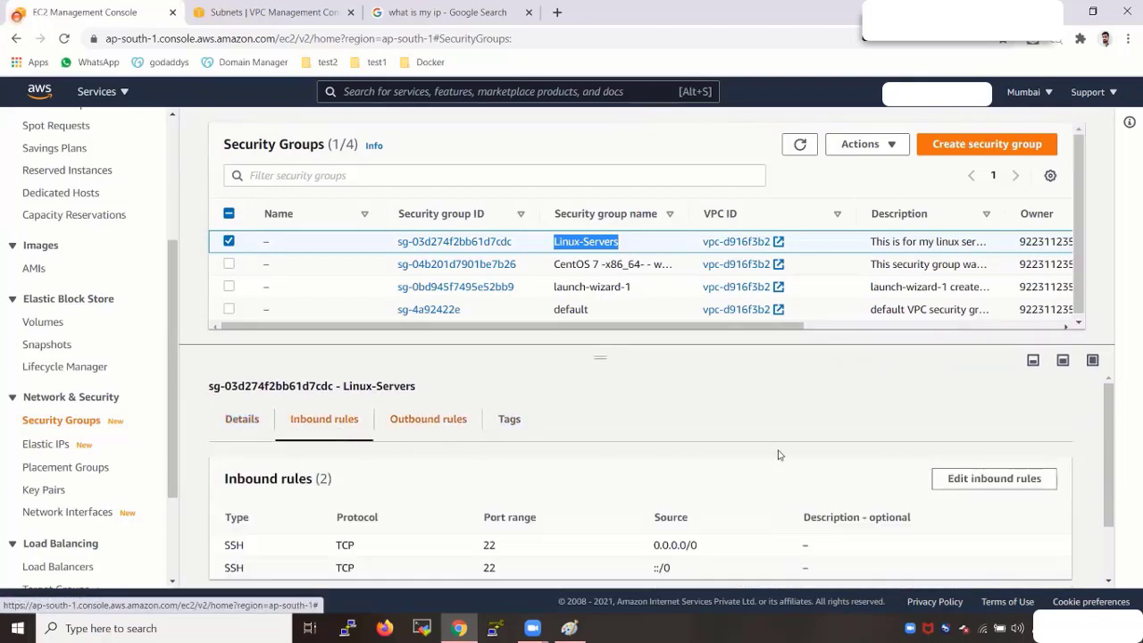
pyautogui.scroll(-1, 1112, 515)
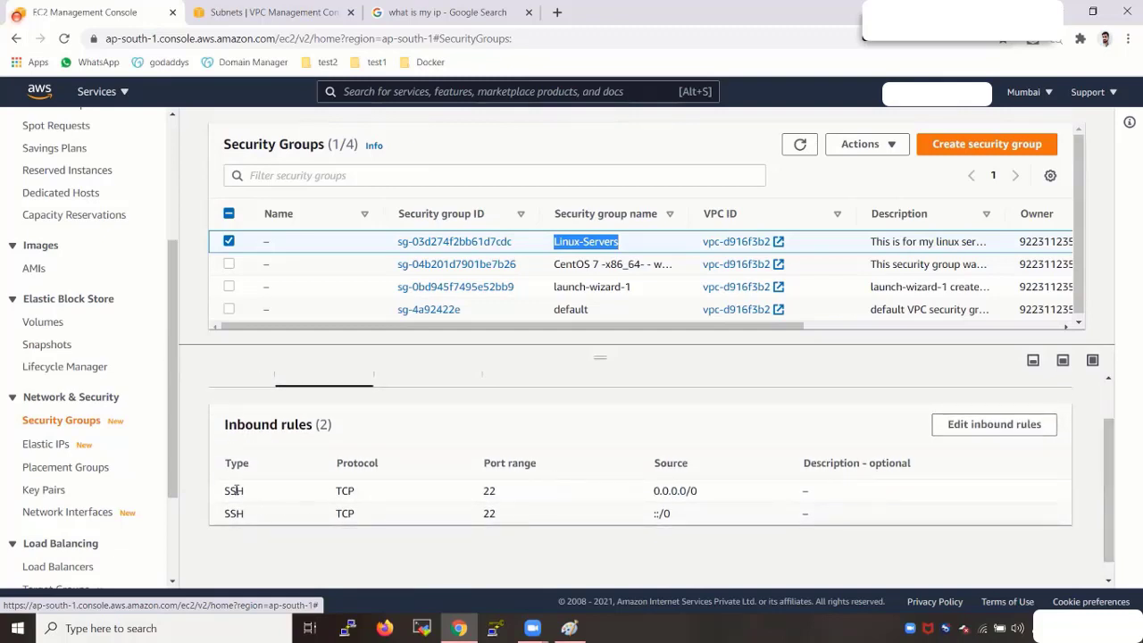
pyautogui.moveTo(235, 491); pyautogui.dragTo(359, 511)
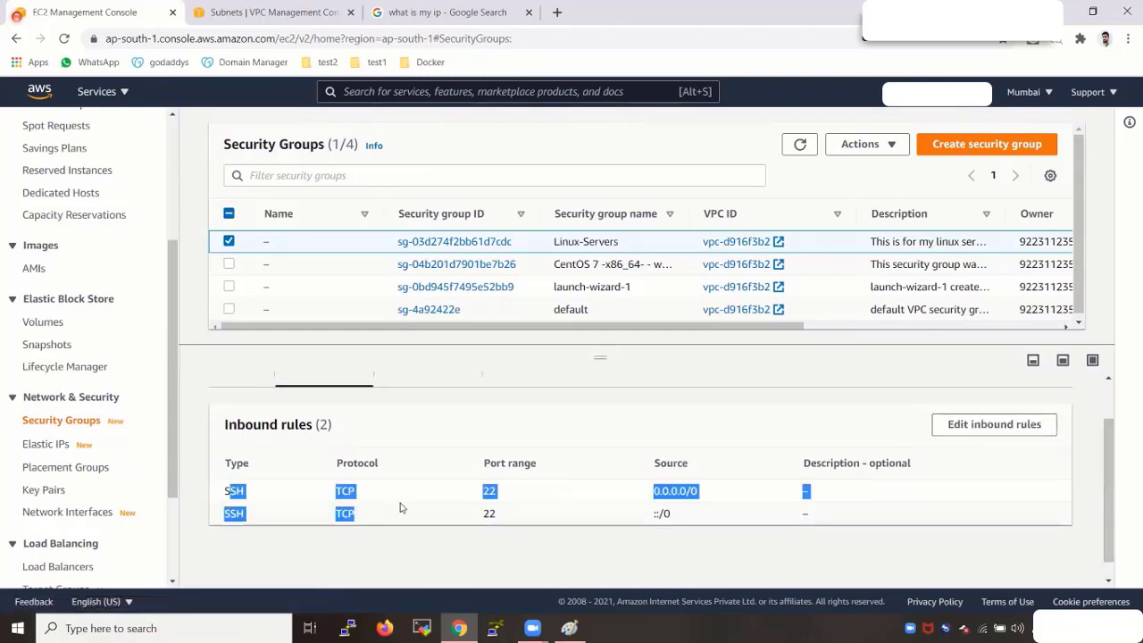
pyautogui.click(401, 506)
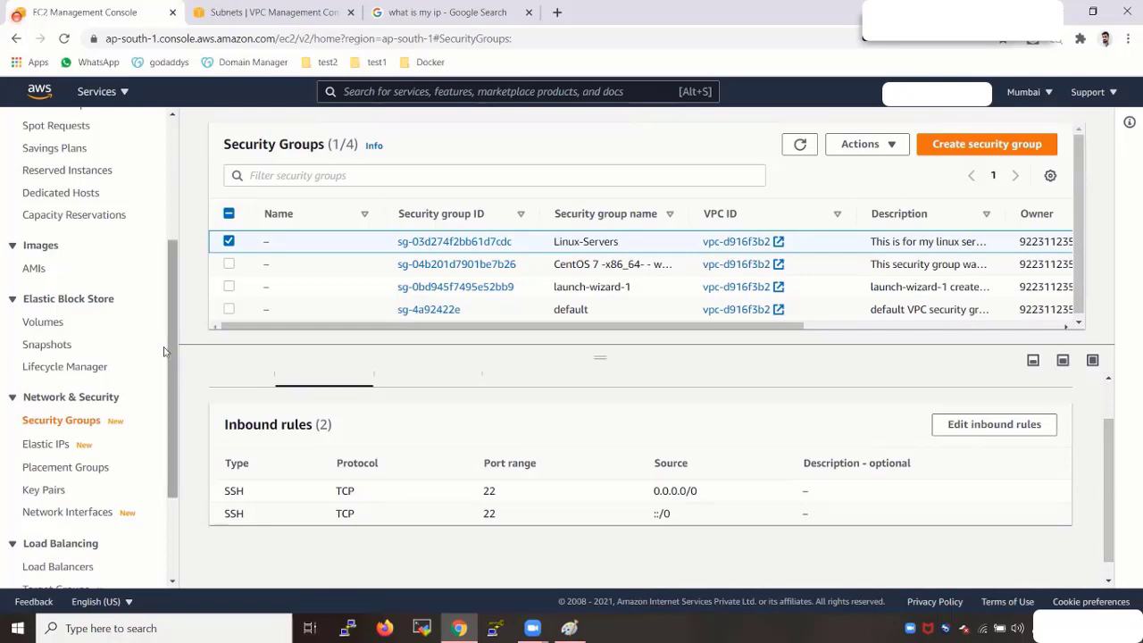
pyautogui.scroll(1, 163, 314)
pyautogui.scroll(3, 164, 314)
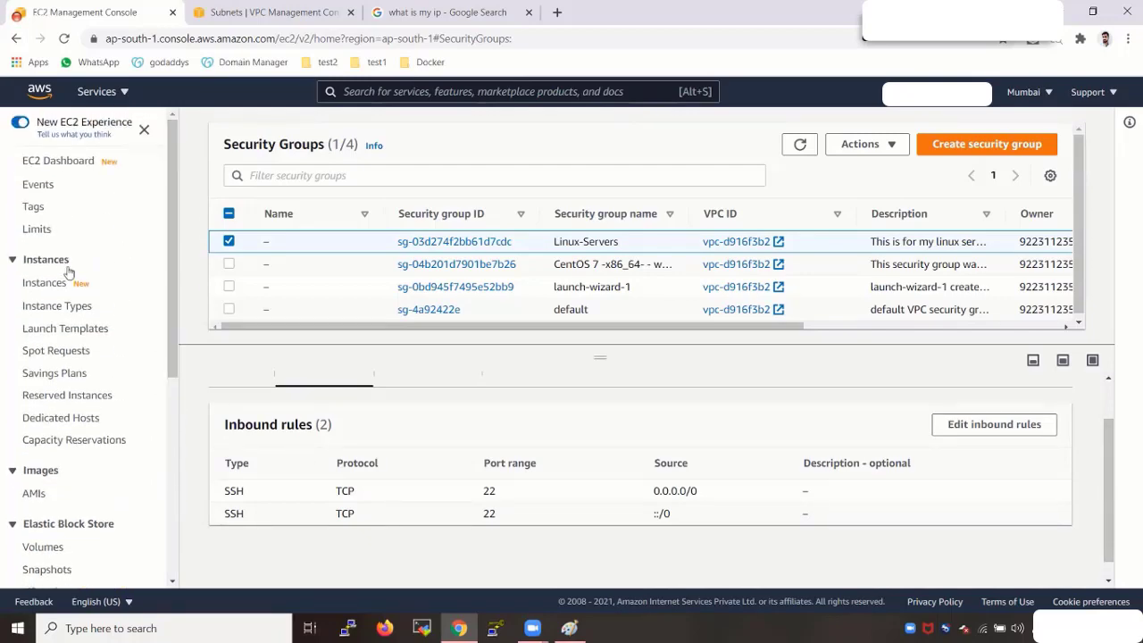
# - Check Linux-Server's storage (root device /dev/sda1), networking and summary details, then return to Paint
pyautogui.click(45, 283)
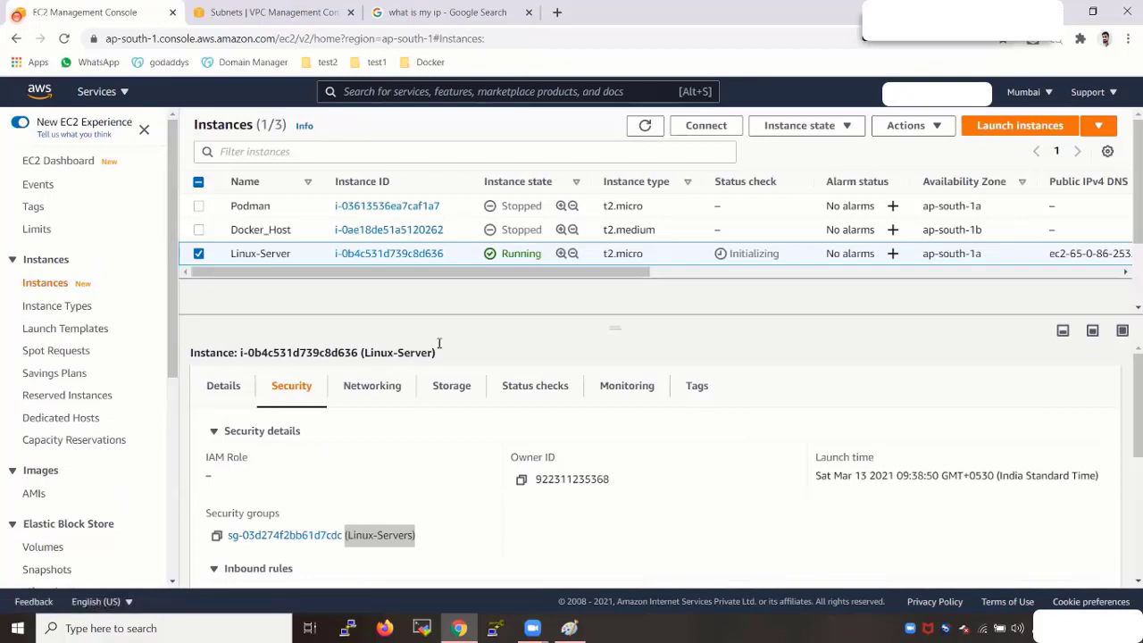
pyautogui.click(464, 393)
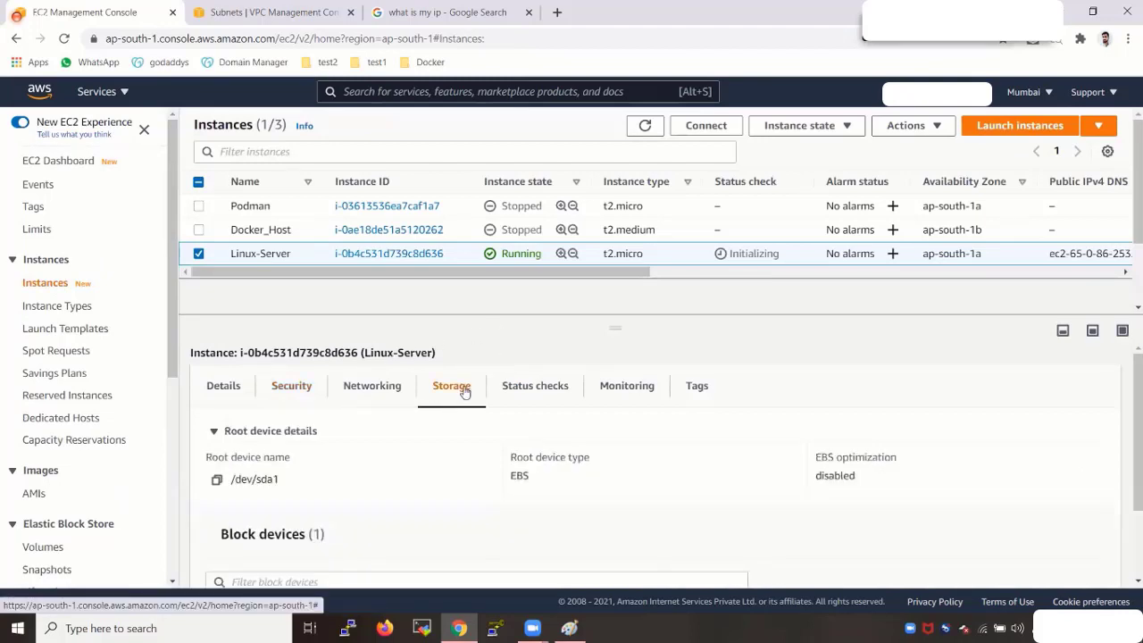
pyautogui.click(399, 395)
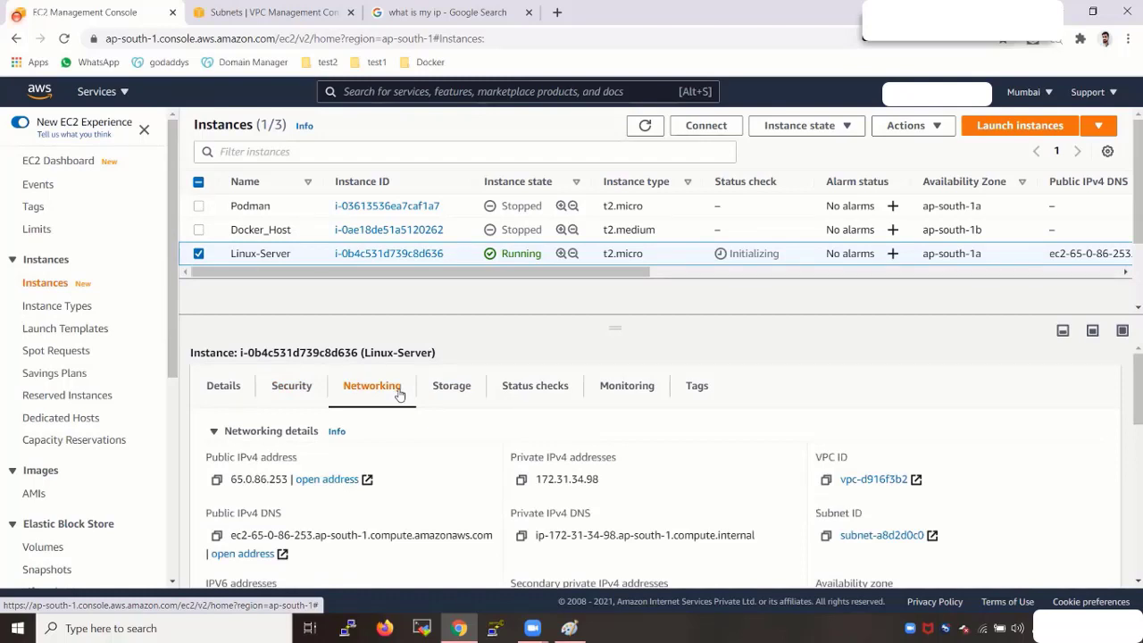
pyautogui.click(230, 394)
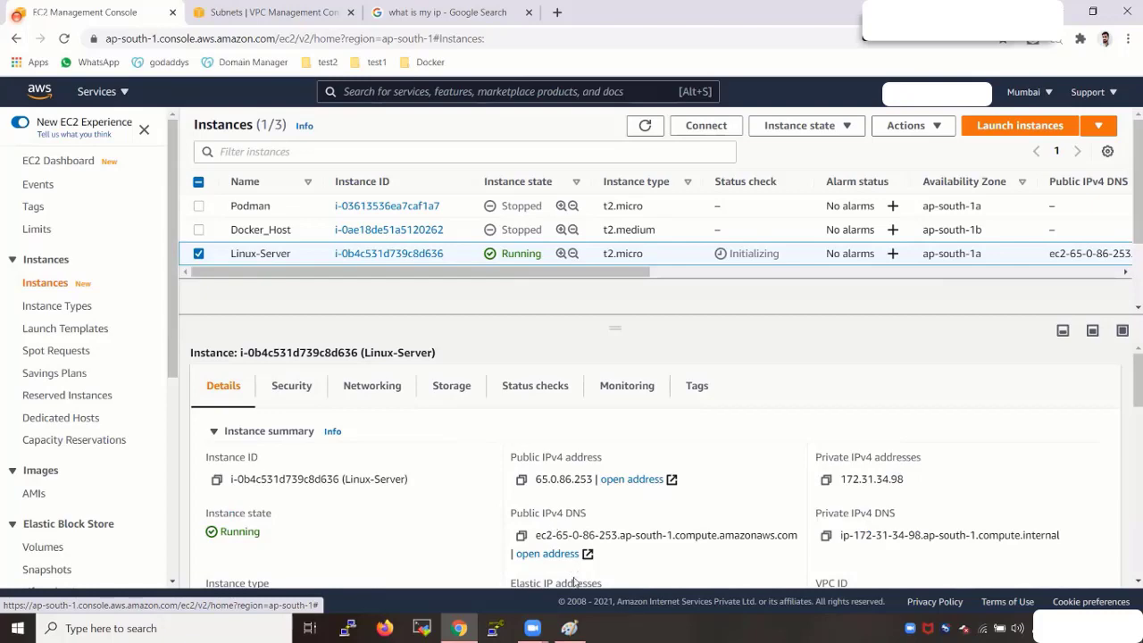
pyautogui.click(572, 630)
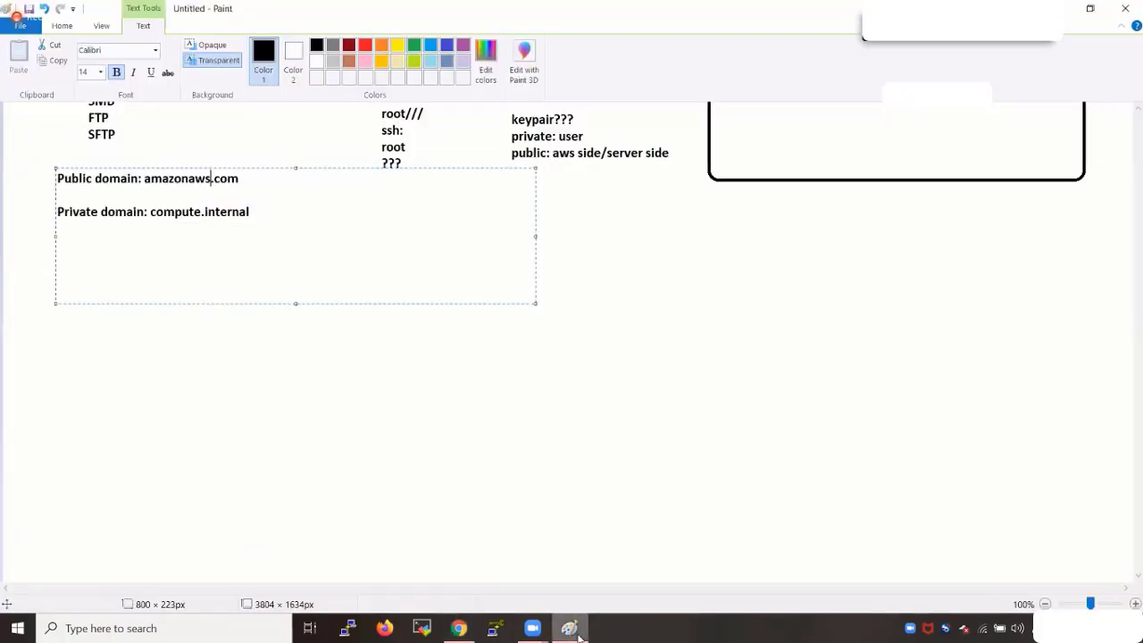
# - Start a new Paint text box headed 'software requirement:'
pyautogui.click(555, 389)
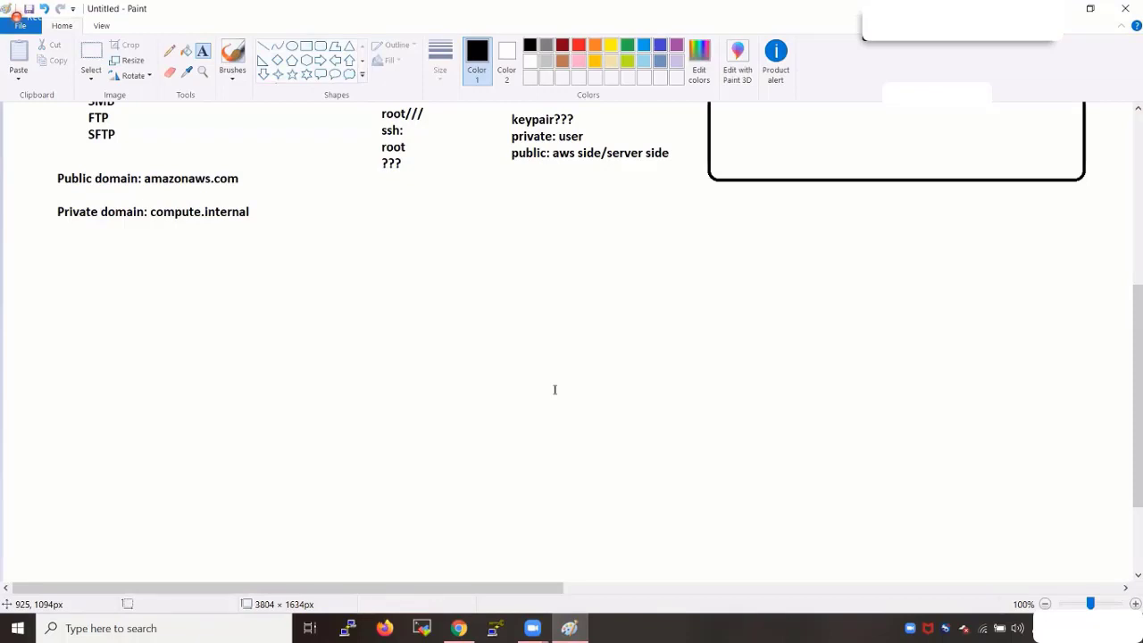
pyautogui.moveTo(323, 190); pyautogui.dragTo(599, 302)
pyautogui.write('7soft')
pyautogui.press('BackSpace')
pyautogui.press('BackSpace')
pyautogui.press('BackSpace')
pyautogui.press('BackSpace')
pyautogui.press('BackSpace')
pyautogui.write('soft')
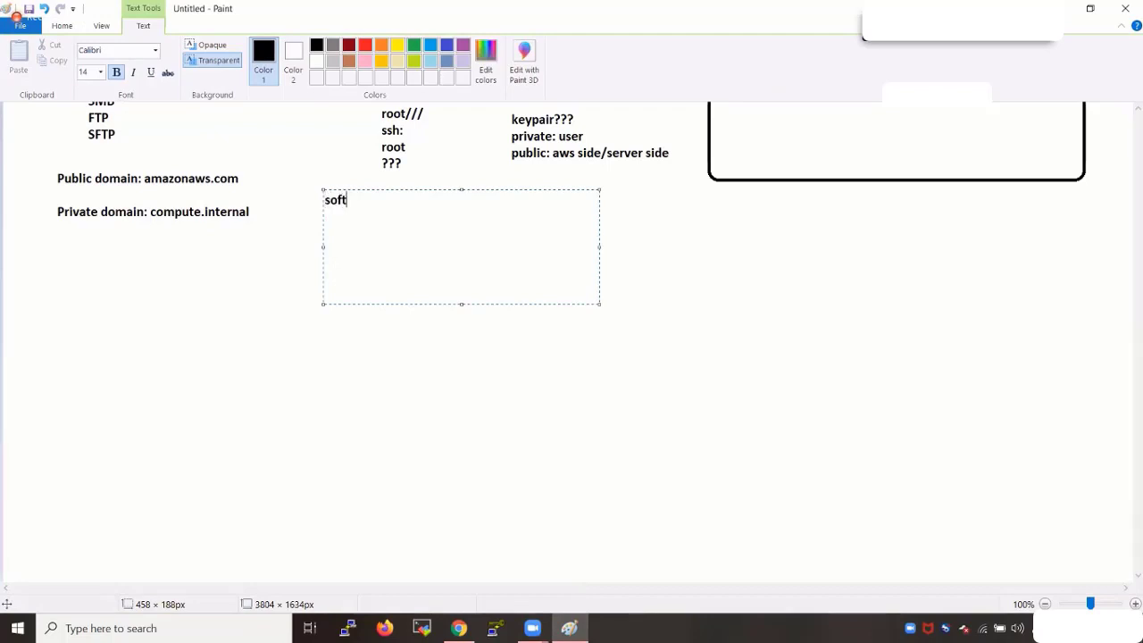
pyautogui.write('ware requirement')
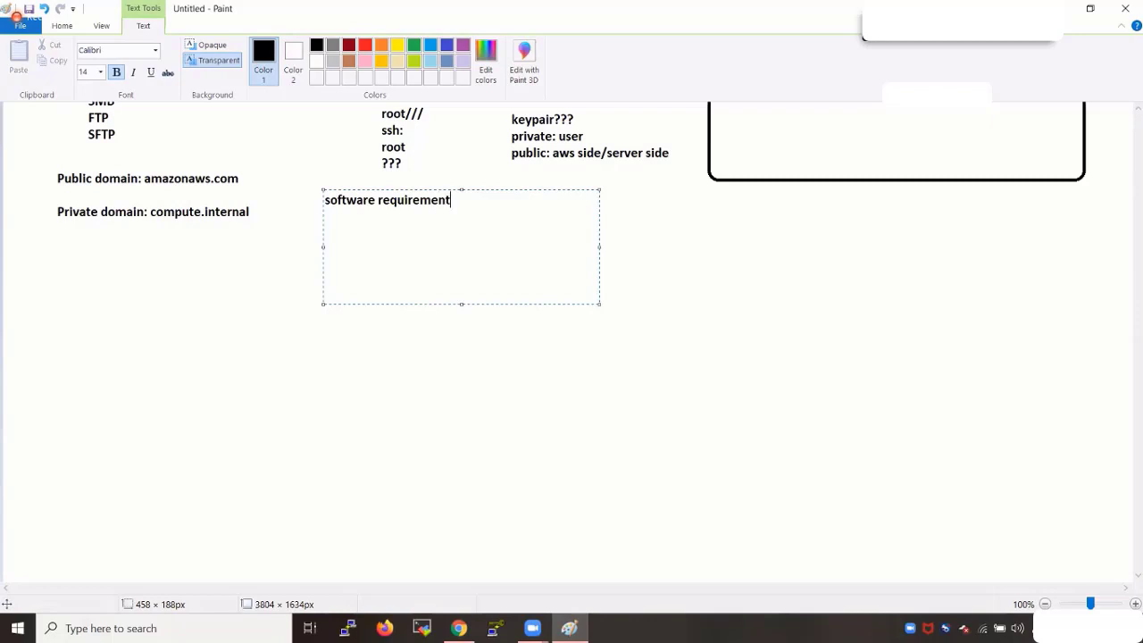
pyautogui.write(':')
# - List '1. Putty' and '2. PuttyGen' under the heading, then return to the EC2 console
pyautogui.press('Return')
pyautogui.press('Return')
pyautogui.write('1. Putty')
pyautogui.press('Return')
pyautogui.write('2. [utty')
pyautogui.press('BackSpace')
pyautogui.press('BackSpace')
pyautogui.press('BackSpace')
pyautogui.press('BackSpace')
pyautogui.press('BackSpace')
pyautogui.write('PuttyGen')
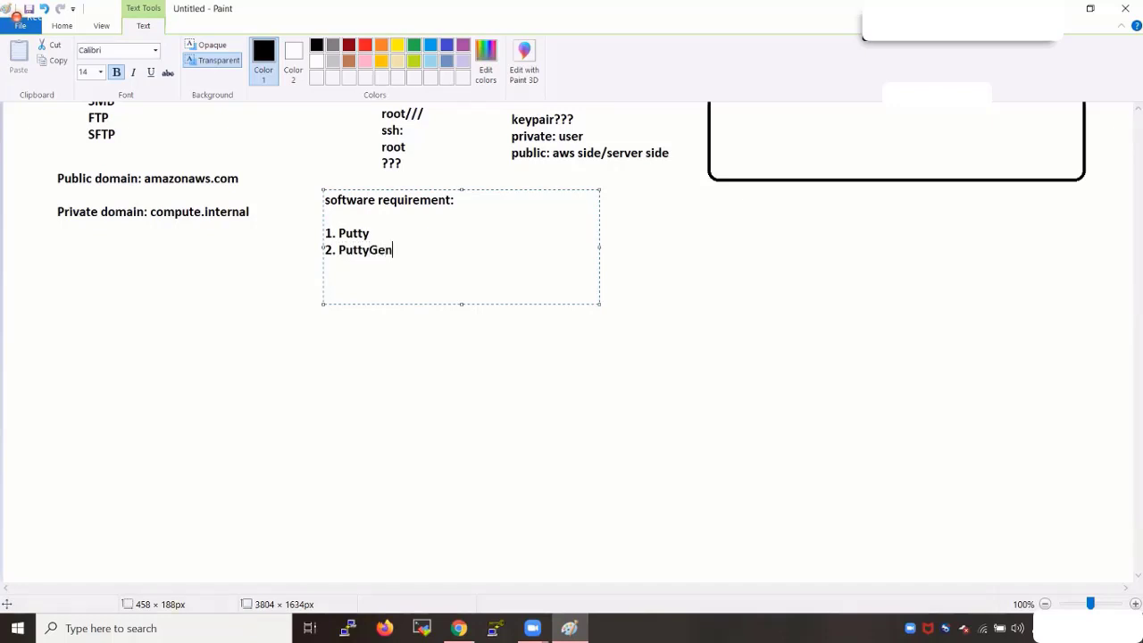
pyautogui.click(545, 367)
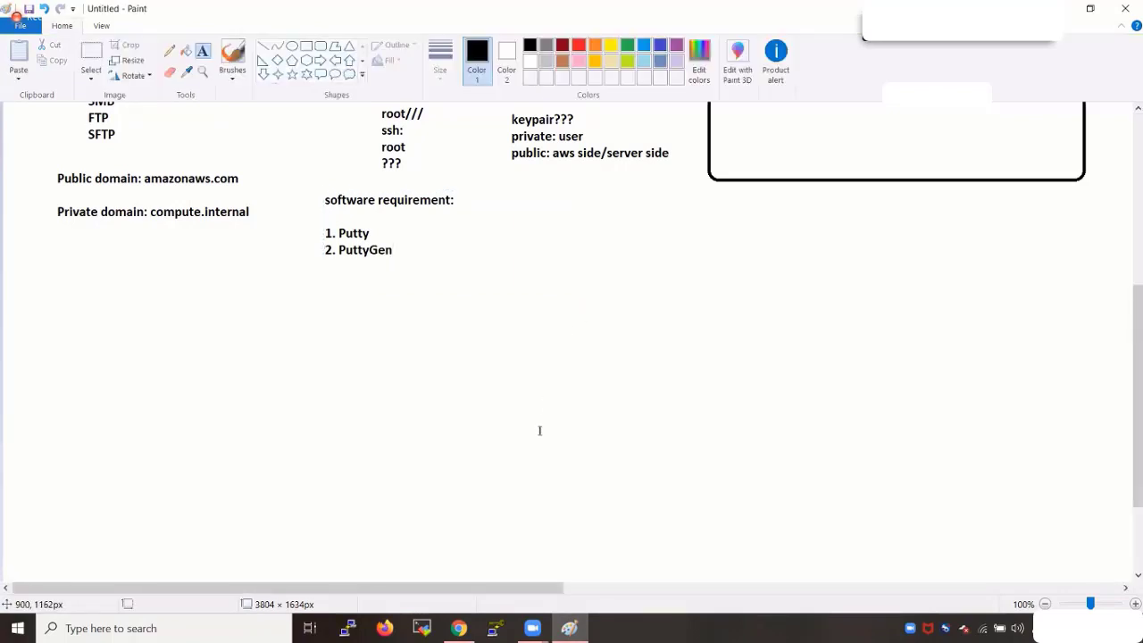
pyautogui.click(460, 629)
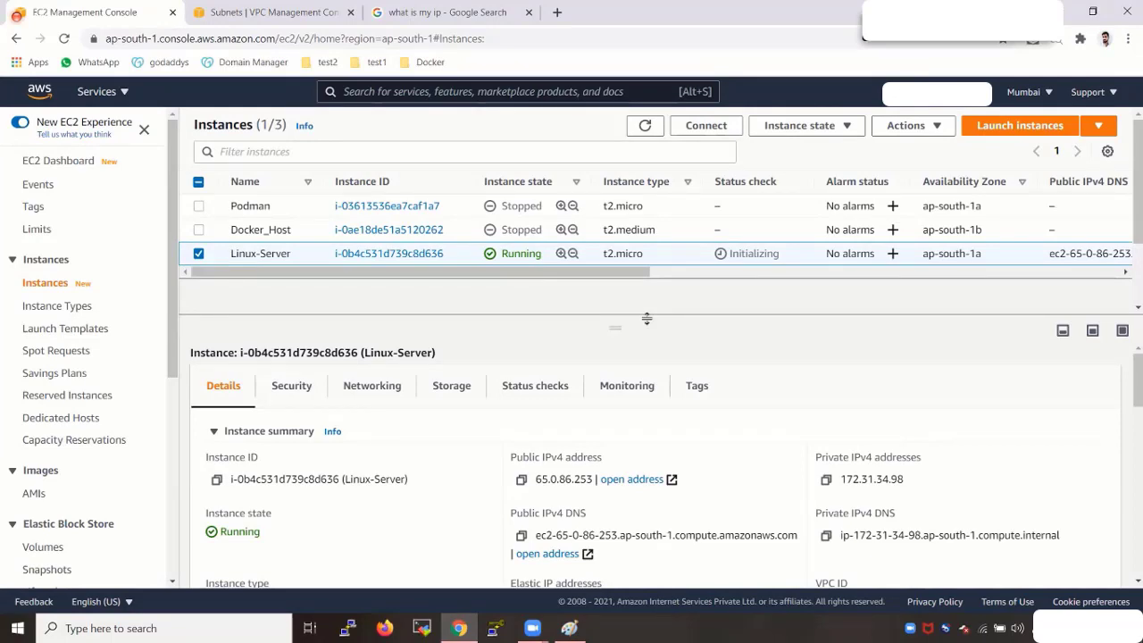
# - Return from the EC2 Instances page to the Paint notes listing the Putty and PuttyGen requirements
pyautogui.click(570, 629)
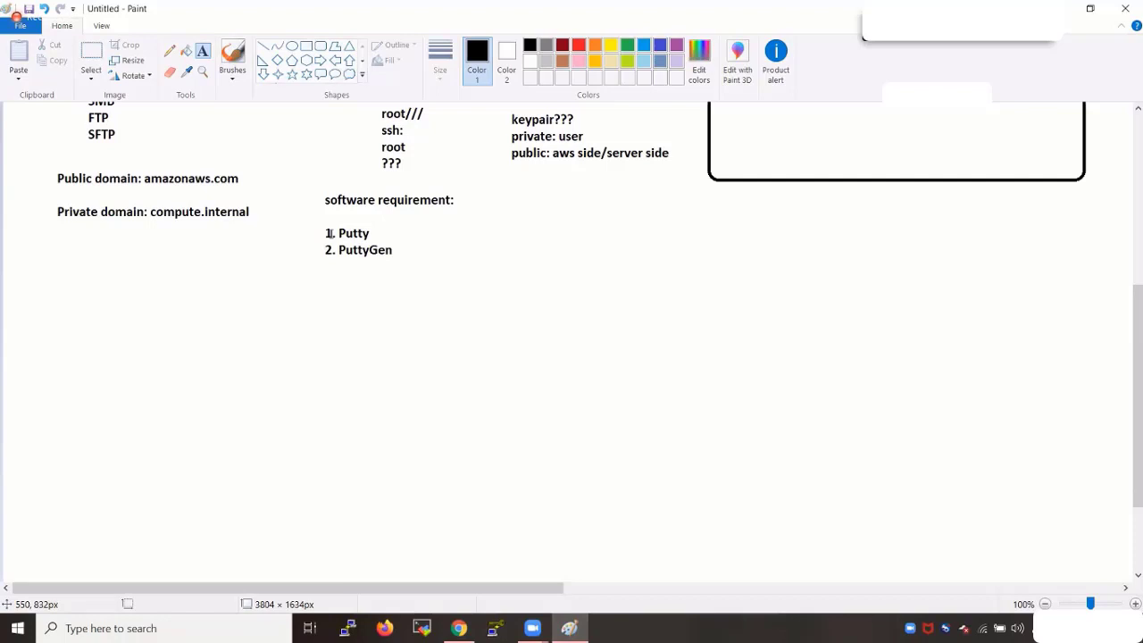
# - Add a 'remote desktop application' text label under the domain notes in Paint
pyautogui.moveTo(51, 253); pyautogui.dragTo(209, 334)
pyautogui.write('remote')
pyautogui.write(' ds')
pyautogui.write('sktop')
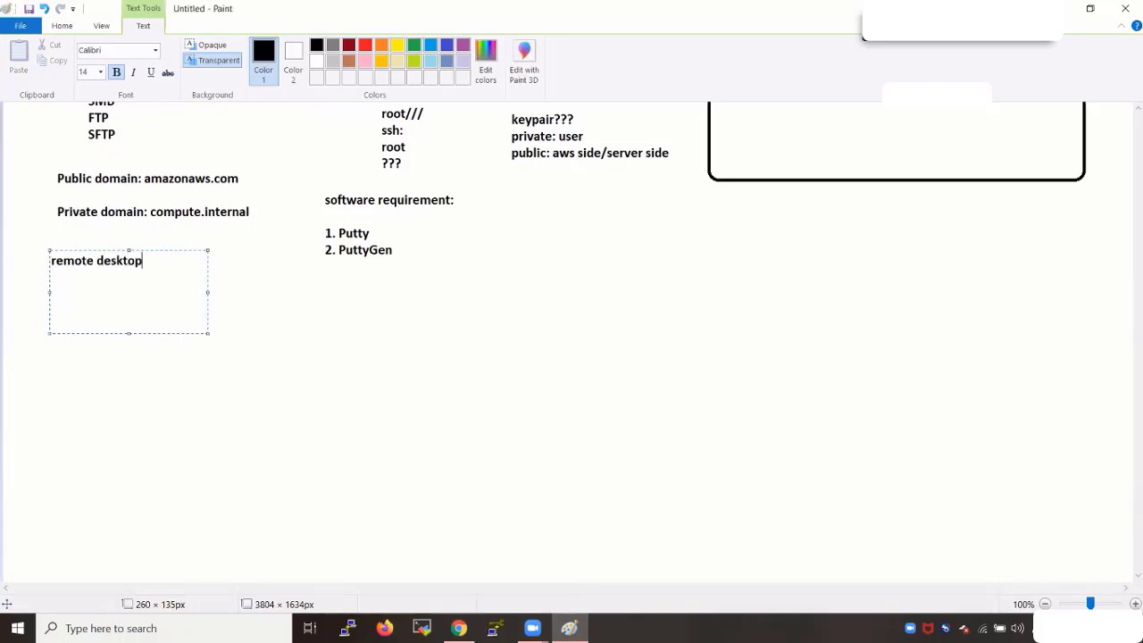
pyautogui.write(' application')
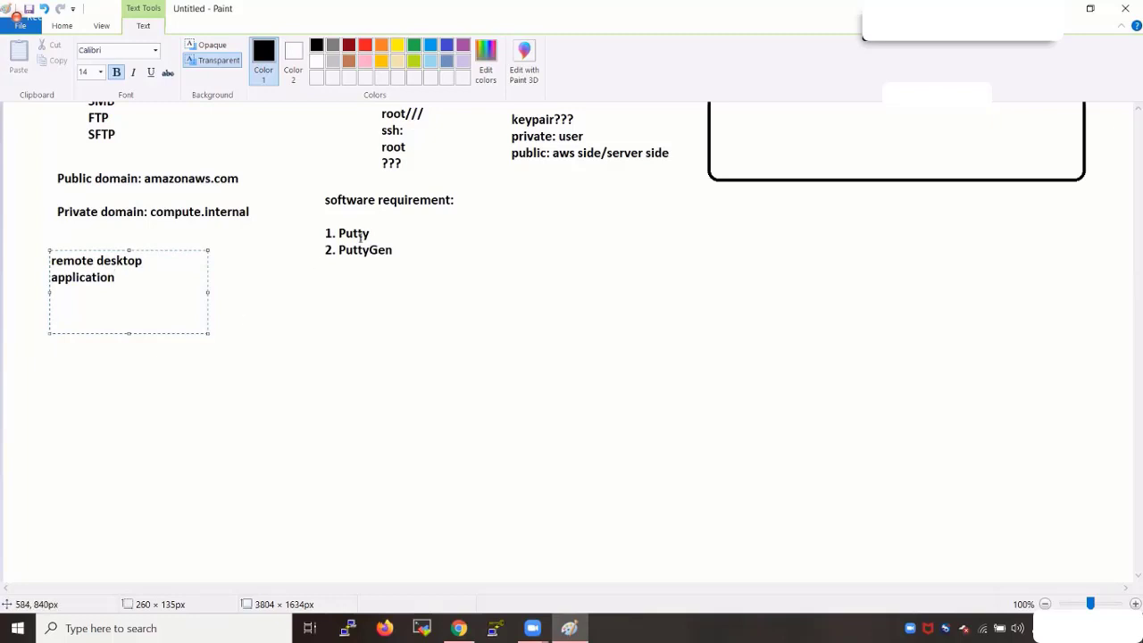
pyautogui.click(393, 287)
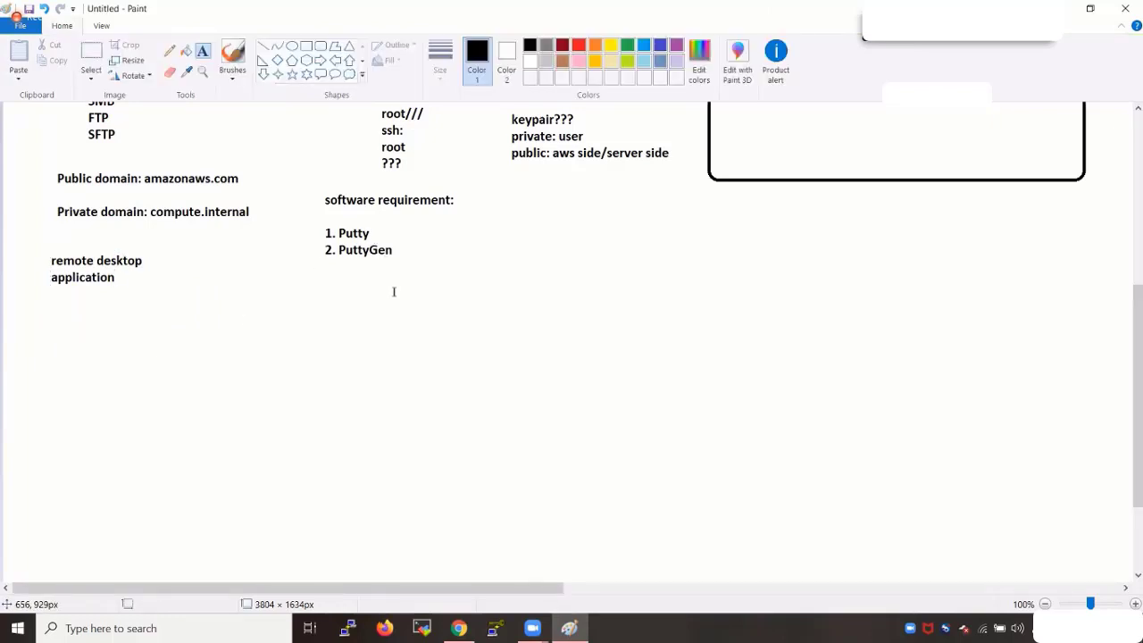
pyautogui.click(324, 236)
pyautogui.moveTo(353, 251); pyautogui.dragTo(402, 259)
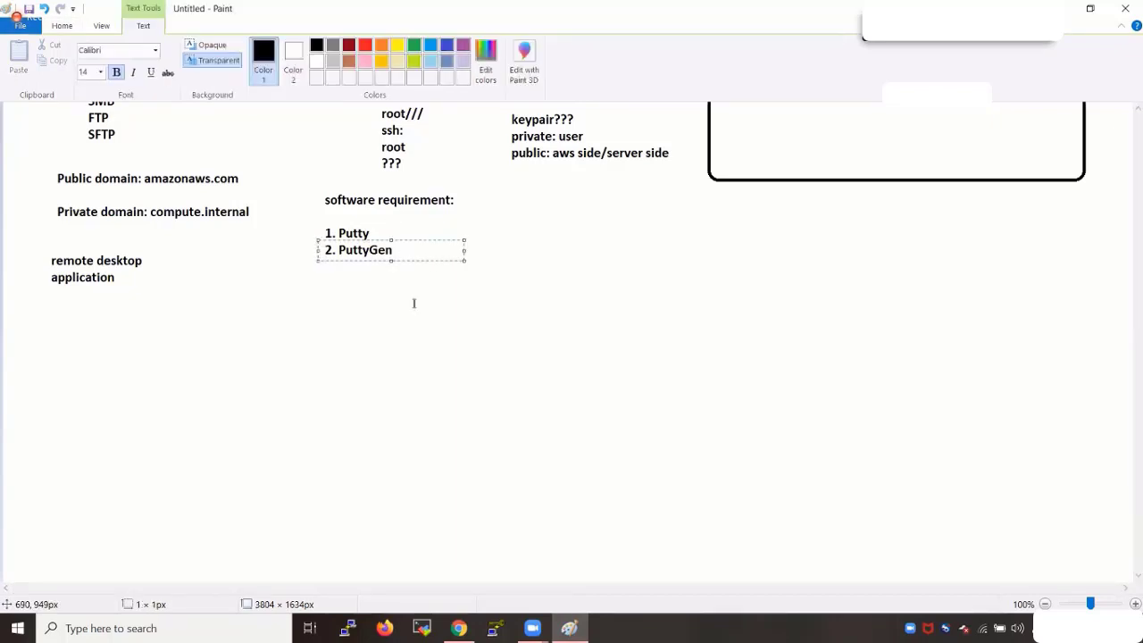
pyautogui.click(414, 304)
# - Write the numbered client list: 1. putty, 2. securecrt, 3. mobaxterm, 4. xshell, 5. Git bash
pyautogui.moveTo(525, 188); pyautogui.dragTo(676, 418)
pyautogui.write('1')
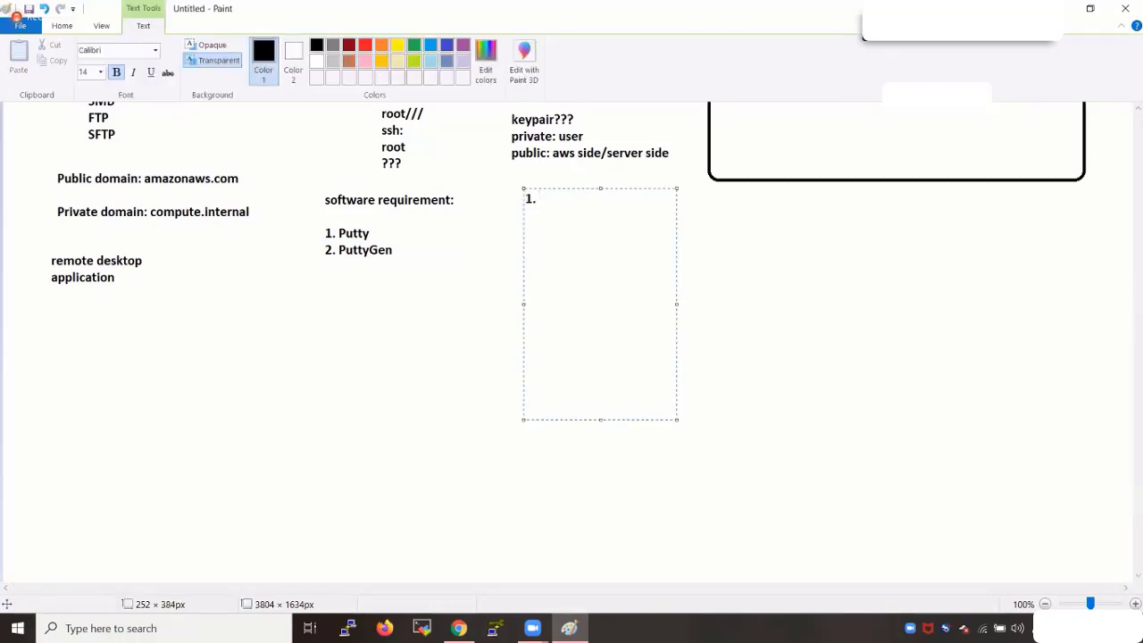
pyautogui.write('. putty')
pyautogui.press('Return')
pyautogui.write('2. securecrt ')
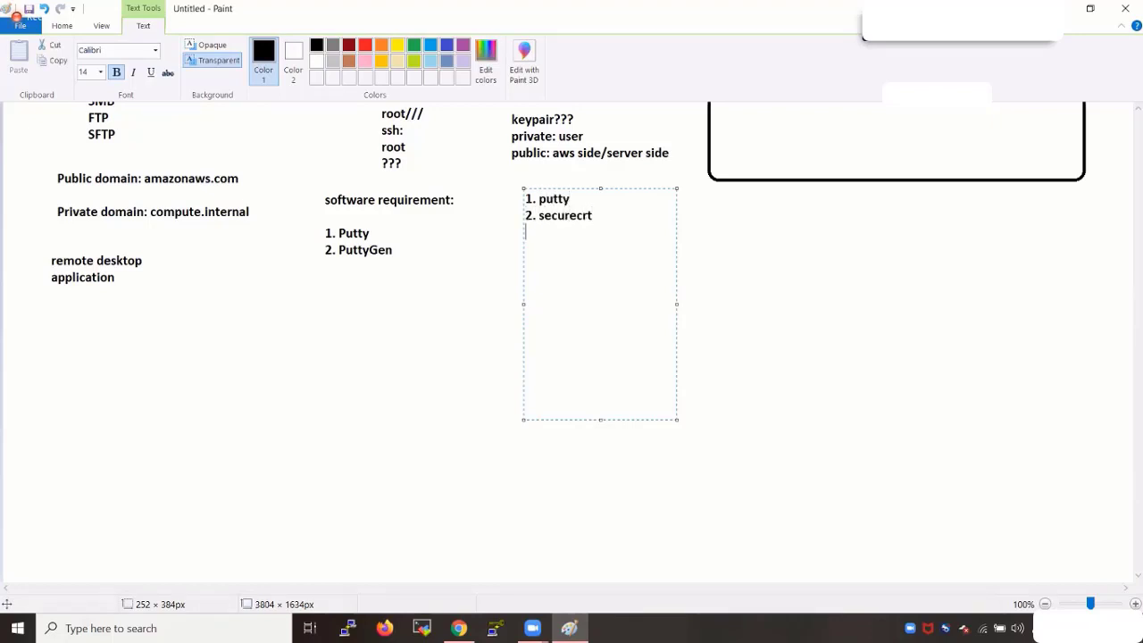
pyautogui.write('3. mobaxterm ')
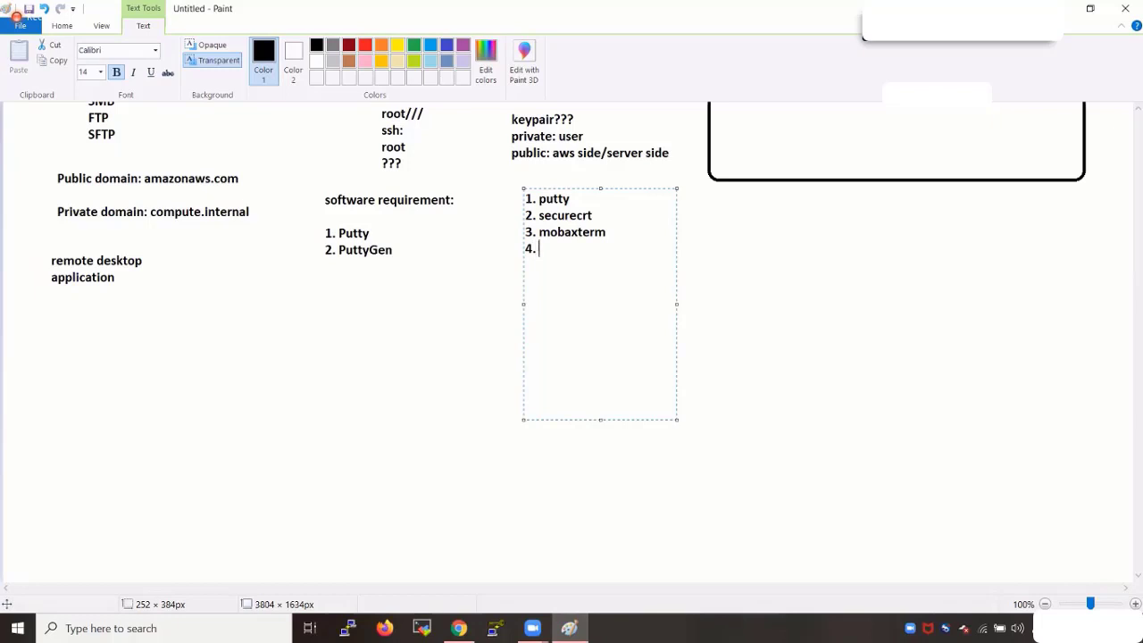
pyautogui.write('4. xshell')
pyautogui.press('Return')
pyautogui.write('5. Git bash')
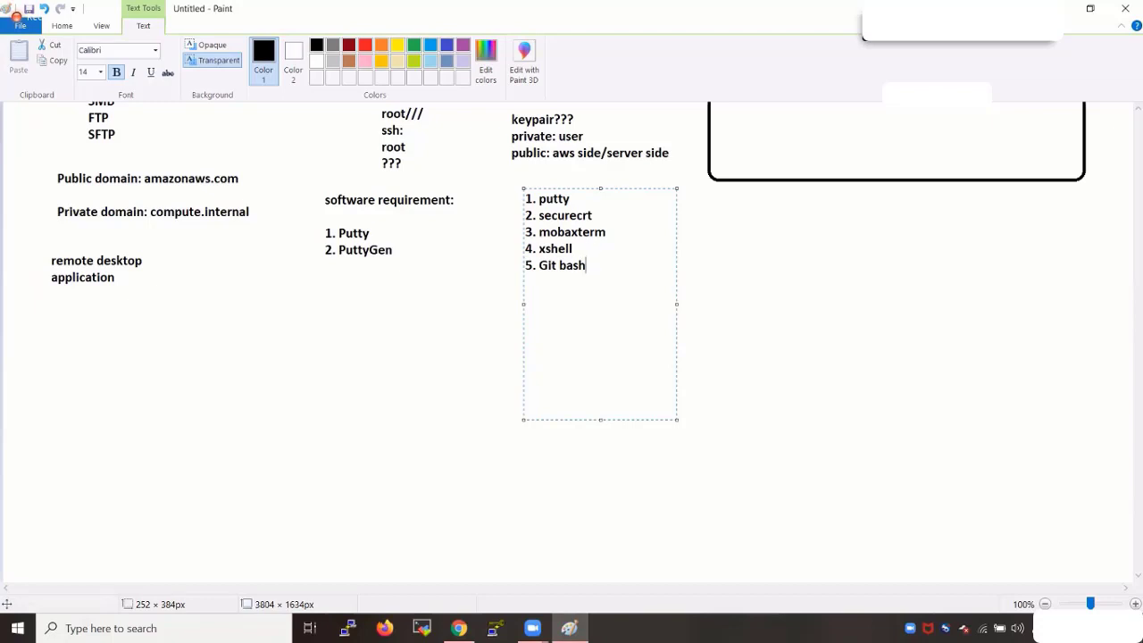
pyautogui.click(437, 396)
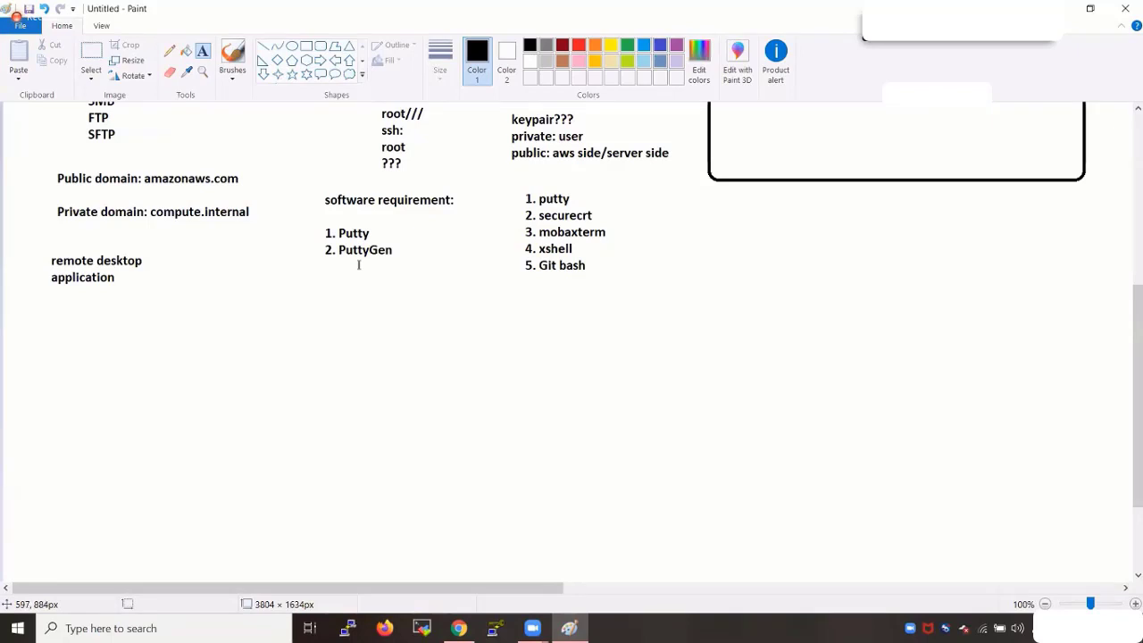
# - Write an 'ip???' note with 'private' beneath it below the remote desktop label, then bring PuTTY forward
pyautogui.moveTo(142, 306); pyautogui.dragTo(330, 377)
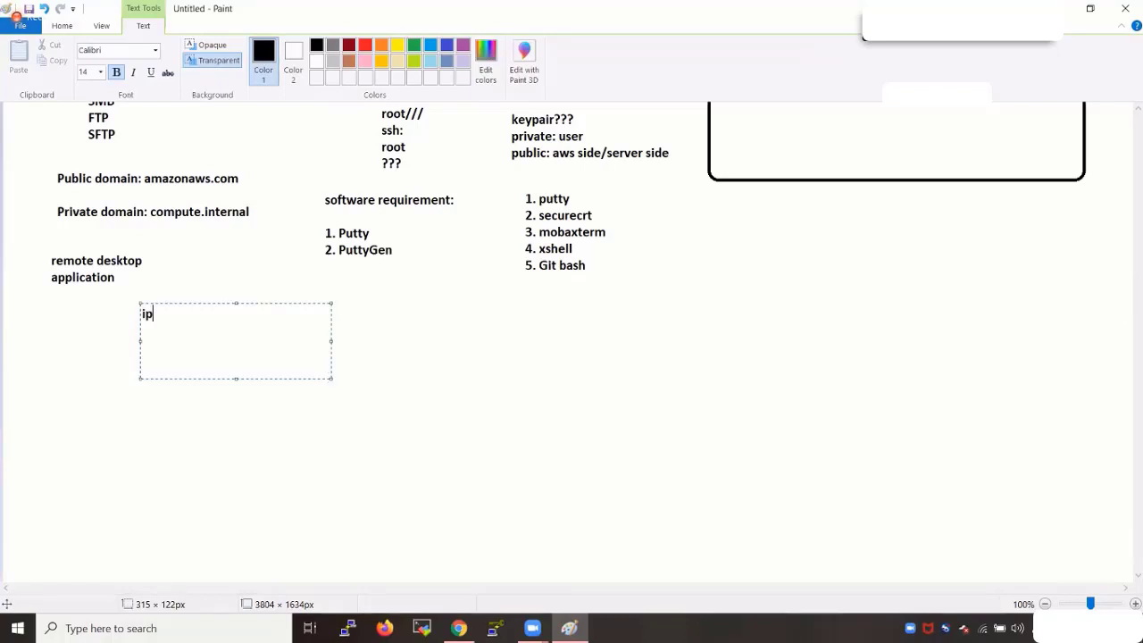
pyautogui.click(348, 628)
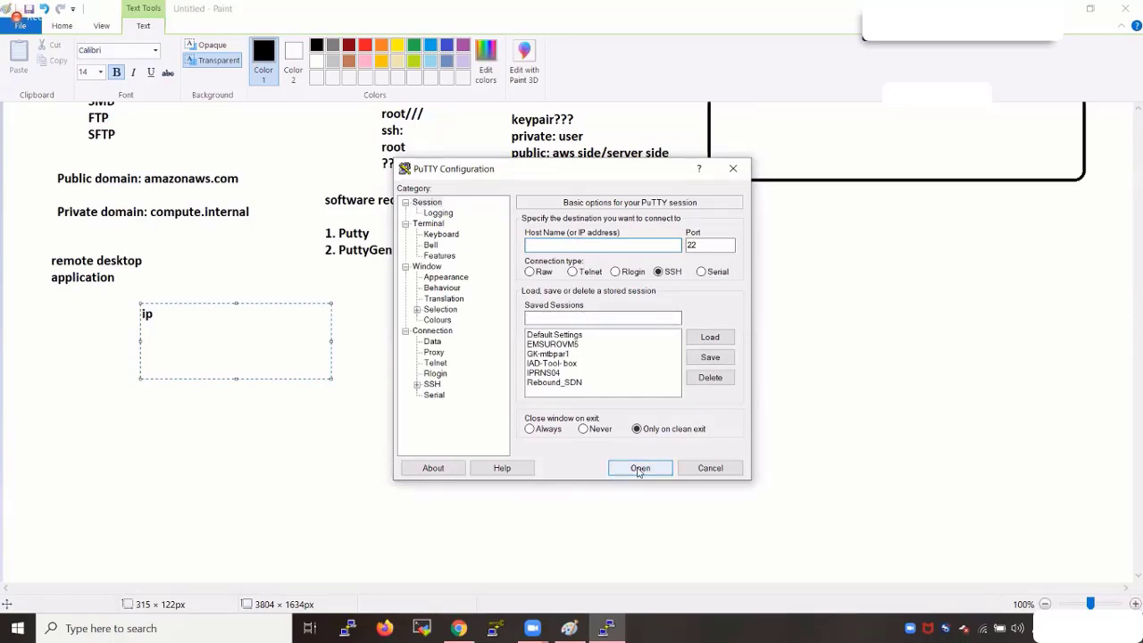
pyautogui.click(735, 172)
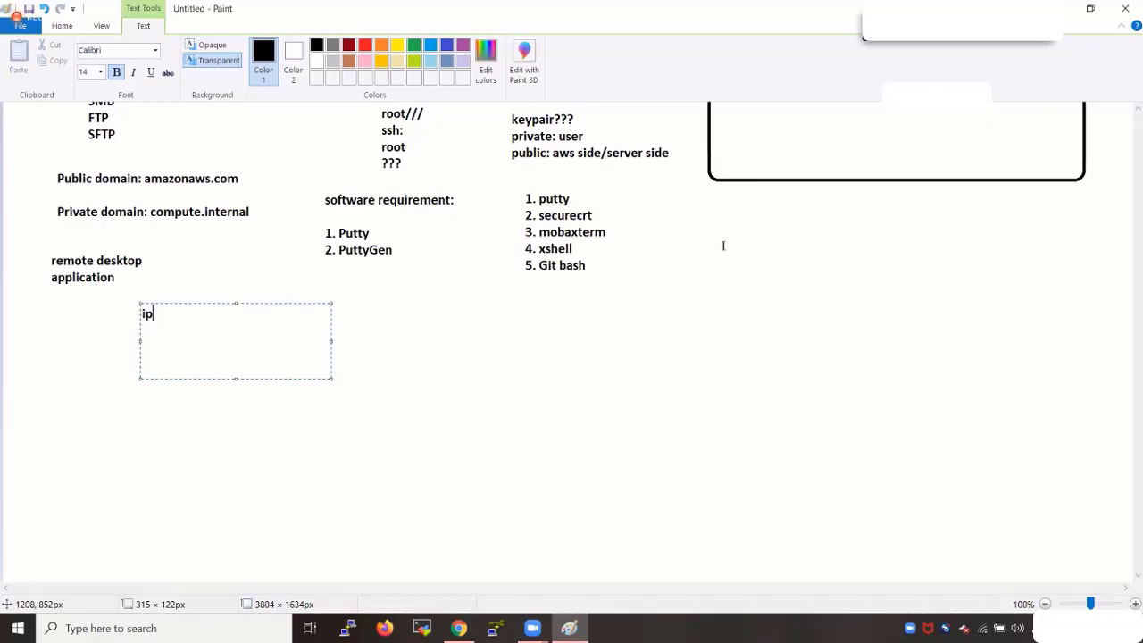
pyautogui.write('???')
pyautogui.press('Return')
pyautogui.write('private')
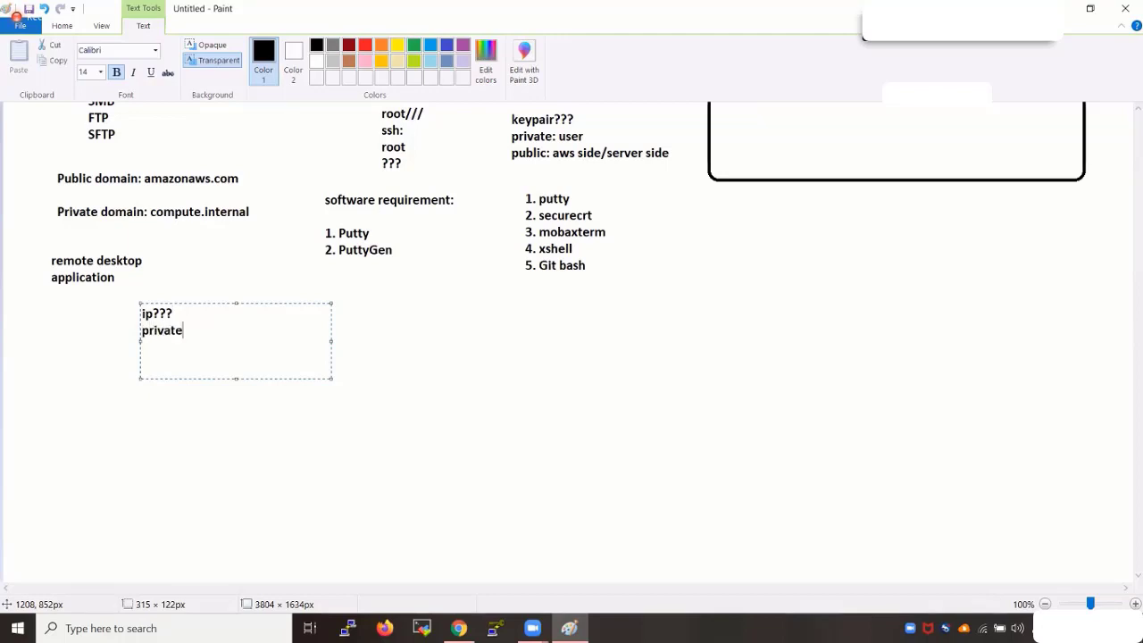
pyautogui.click(347, 629)
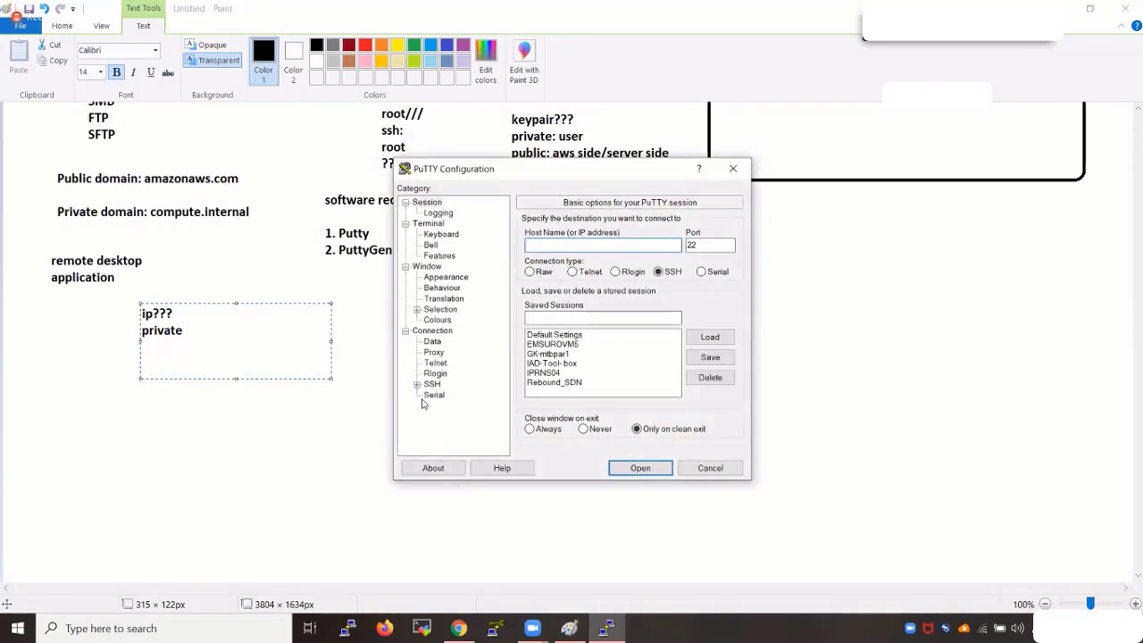
# - Set PuTTY's SSH Auth private key file to awsbatch8to11.pem from Downloads, using the All Files filter
pyautogui.click(417, 385)
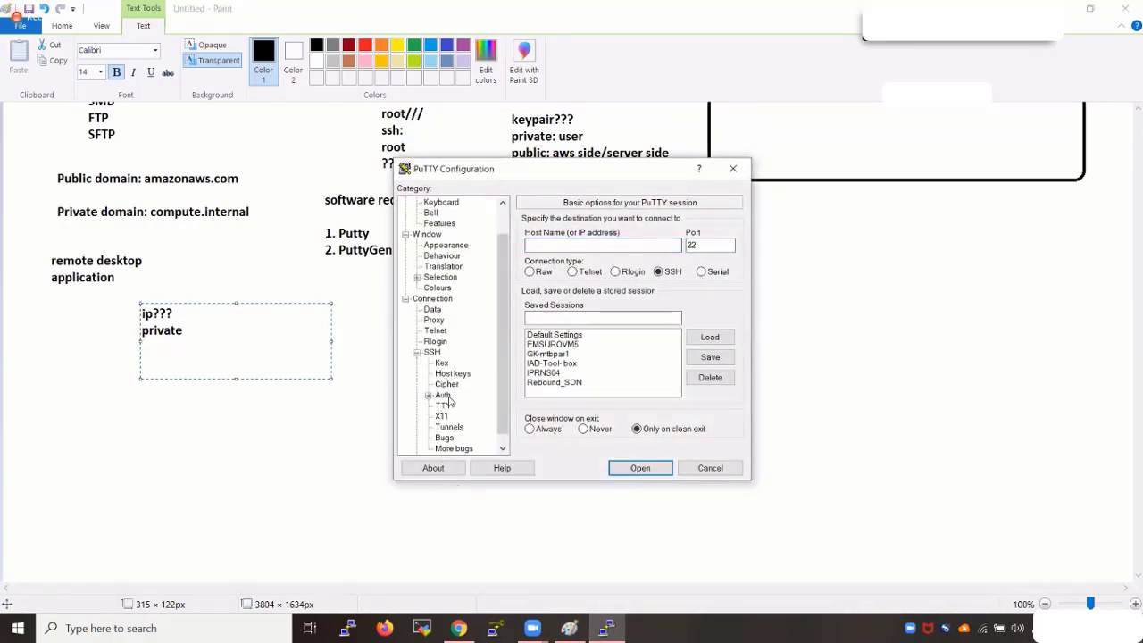
pyautogui.click(445, 395)
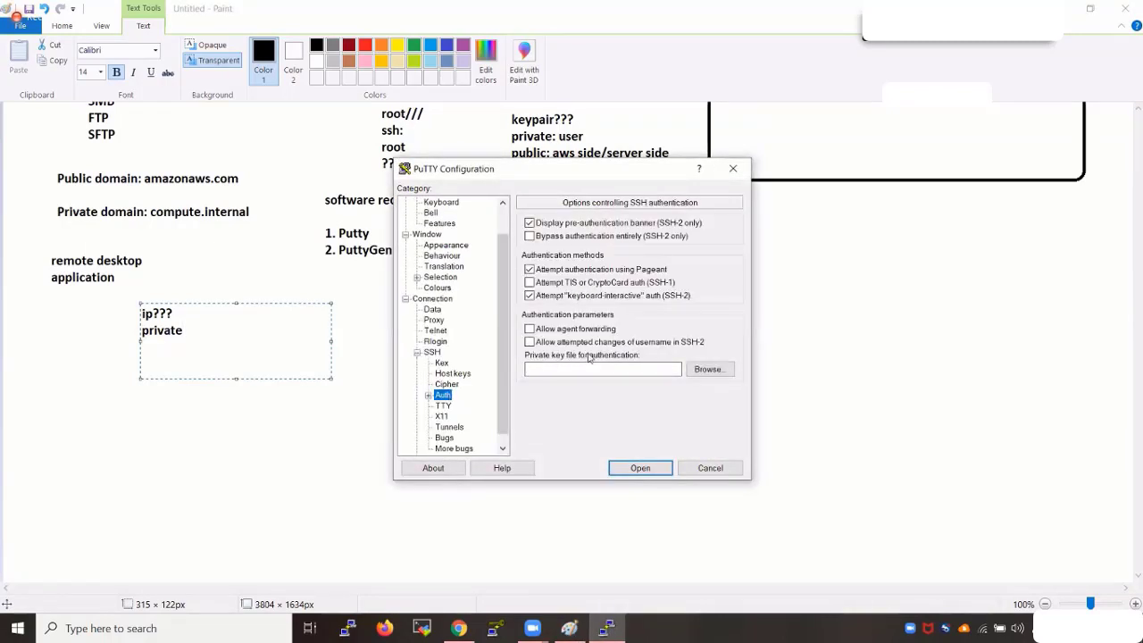
pyautogui.click(719, 371)
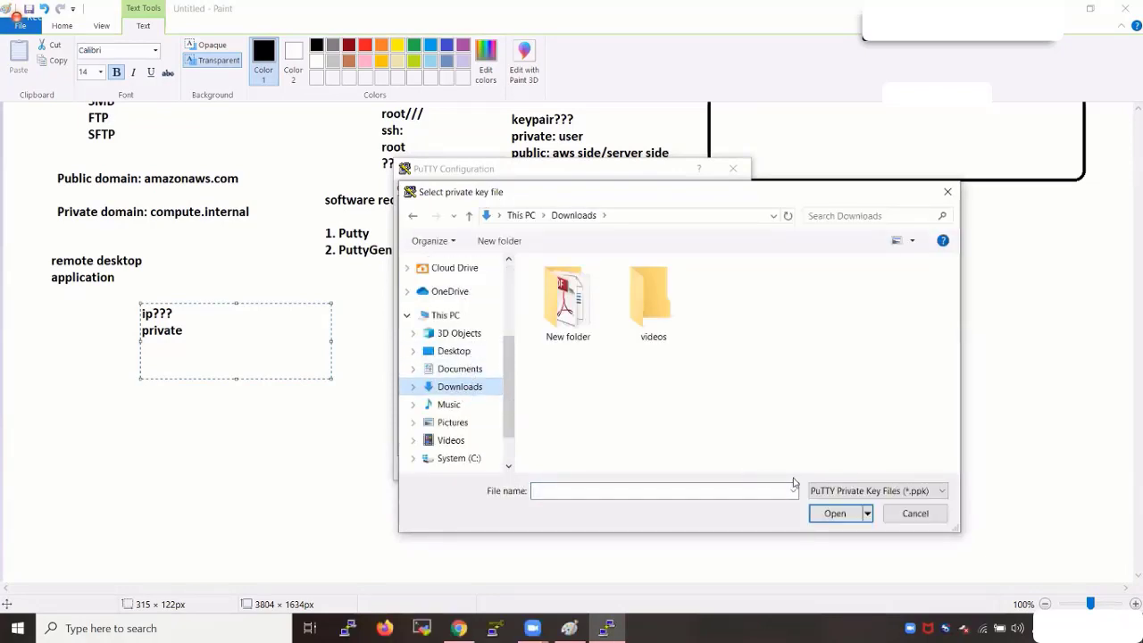
pyautogui.click(836, 491)
pyautogui.click(831, 524)
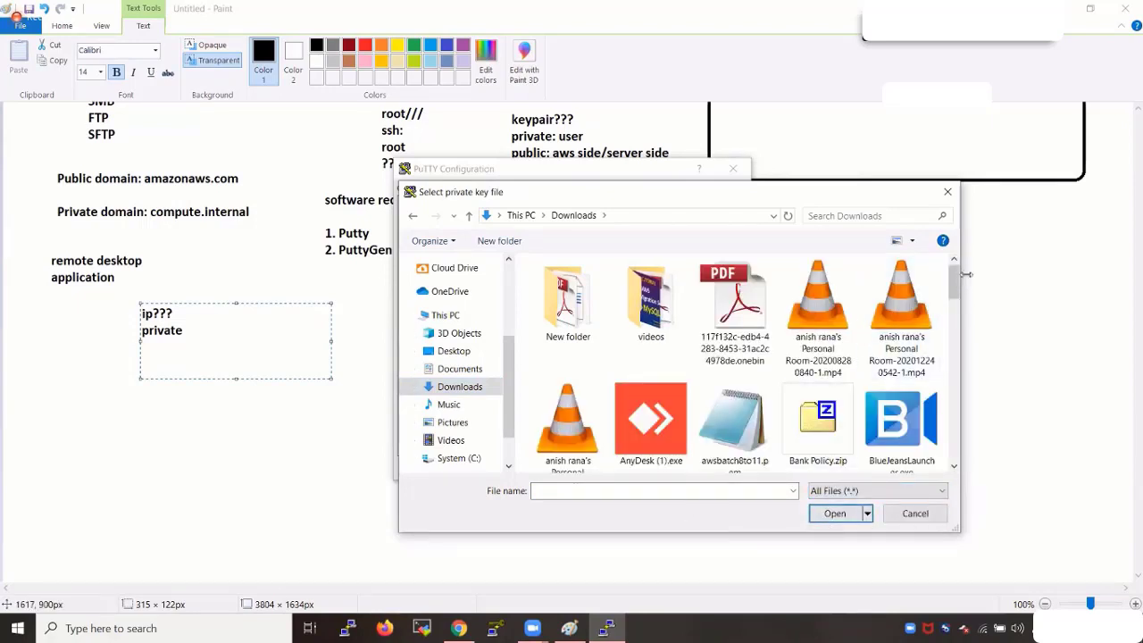
pyautogui.scroll(-2, 956, 302)
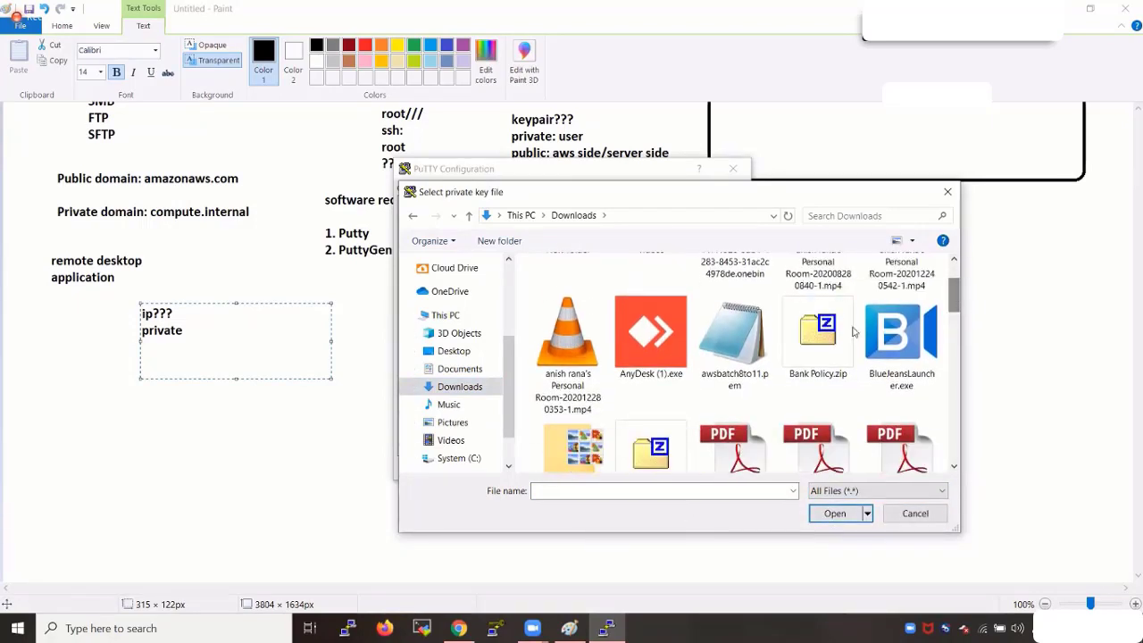
pyautogui.click(763, 350)
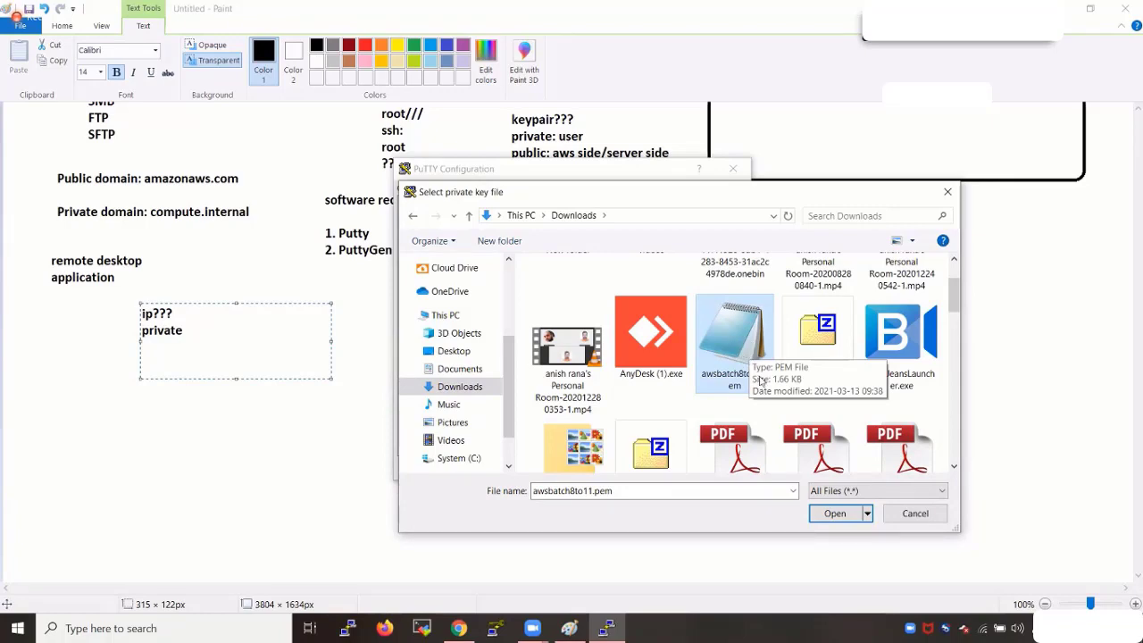
pyautogui.click(834, 513)
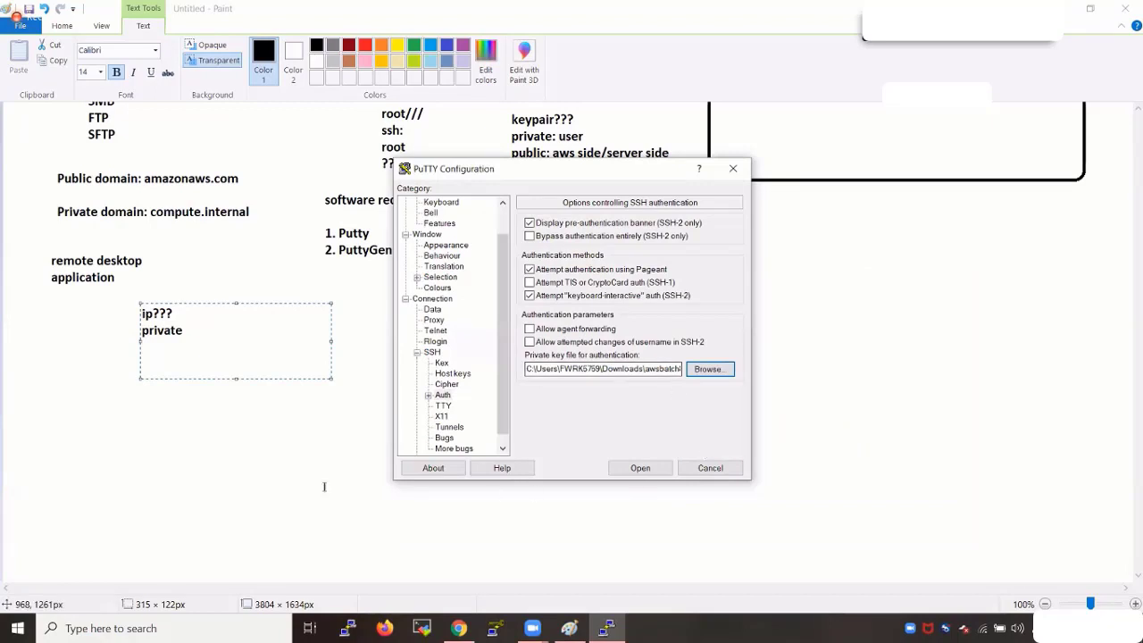
# - Add a two-line '.pem' / '.ppk' note beside the 'ip???' / 'private' note in Paint
pyautogui.click(253, 454)
pyautogui.moveTo(453, 340); pyautogui.dragTo(468, 344)
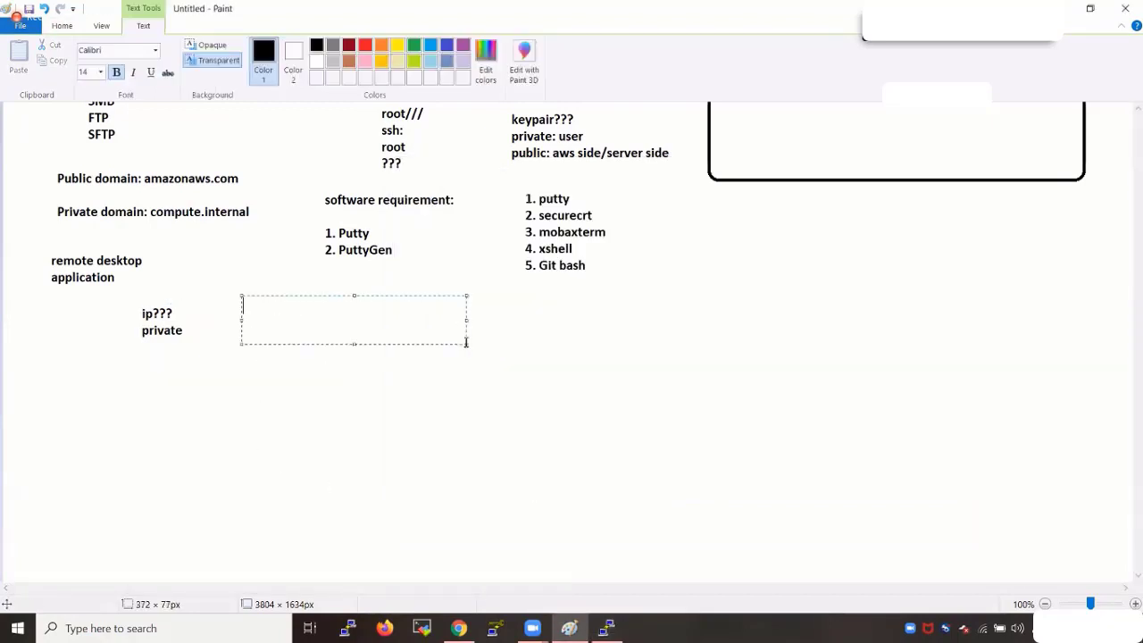
pyautogui.write('.pem')
pyautogui.press('Return')
pyautogui.write('.ppk')
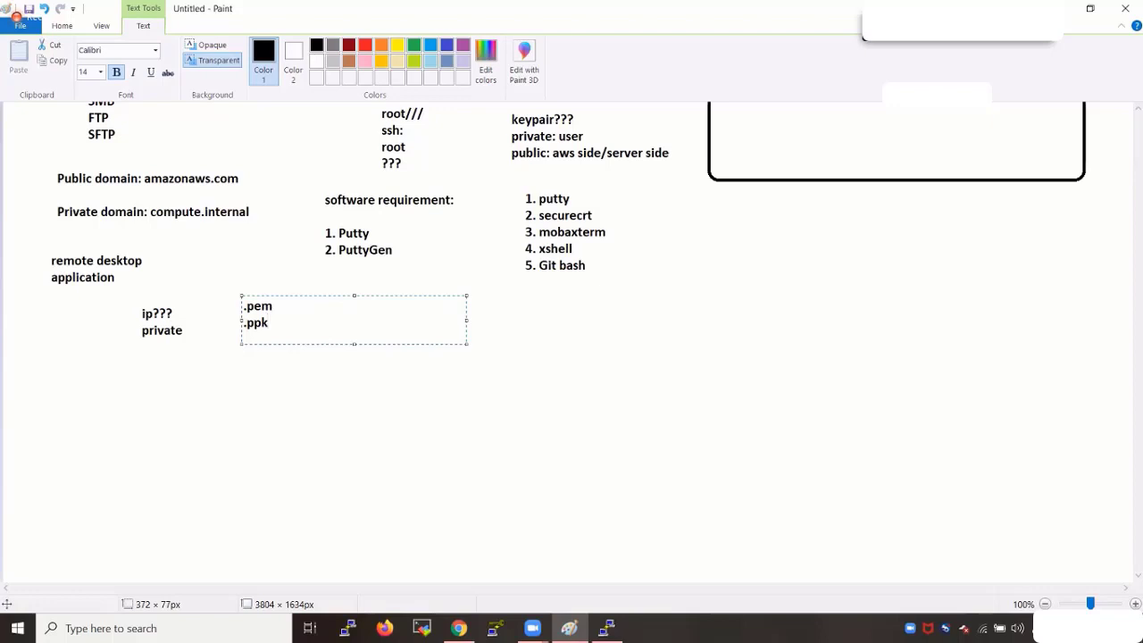
pyautogui.click(447, 393)
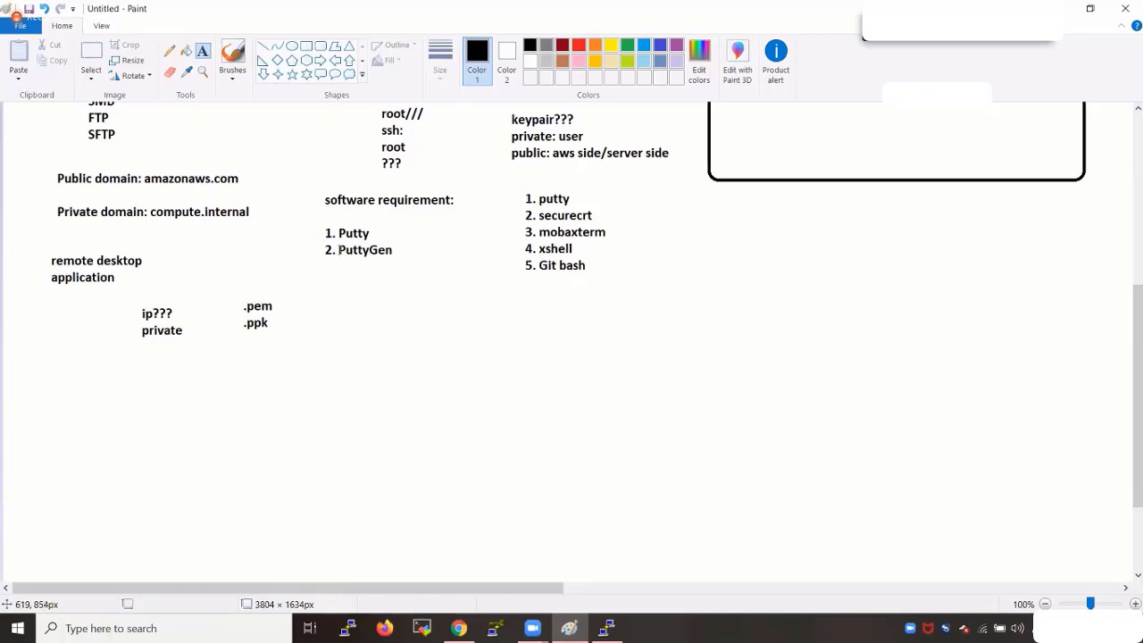
# - Discard an empty text box over 2. PuttyGen and switch to the browser
pyautogui.moveTo(323, 241); pyautogui.dragTo(417, 261)
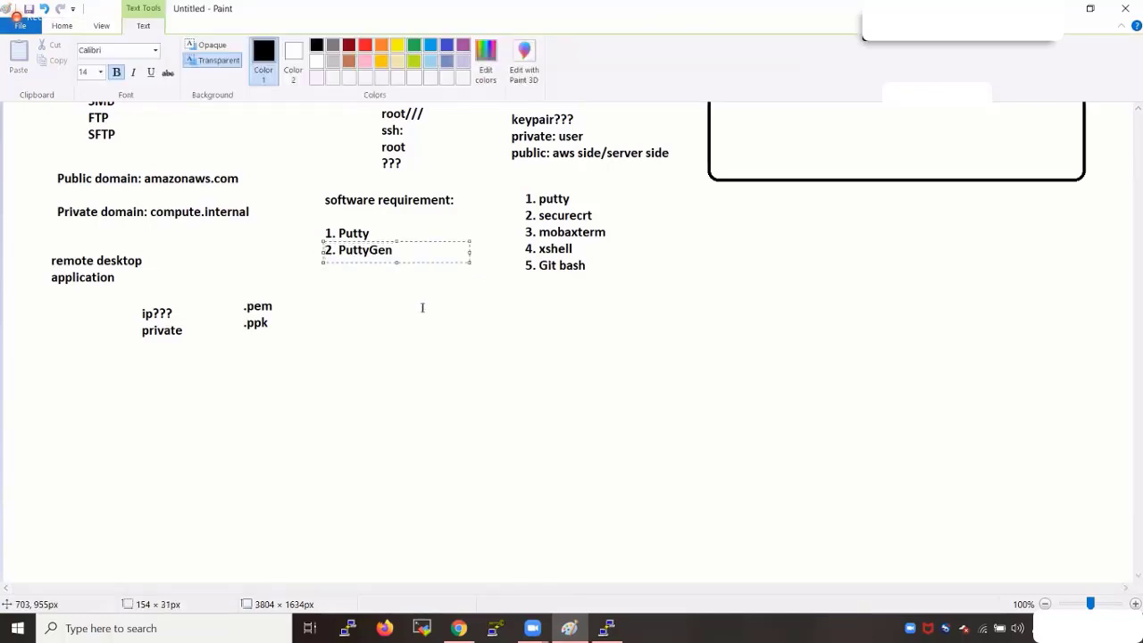
pyautogui.click(421, 306)
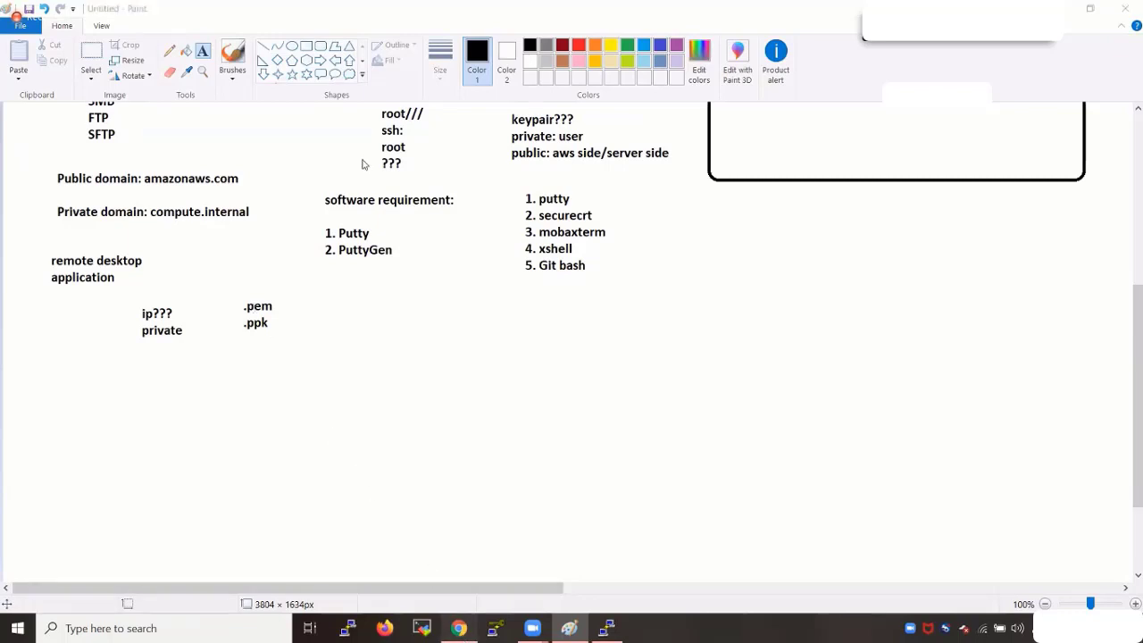
pyautogui.hotkey('alt', 'Tab')
# - Replace the current Google search with 'putty download'
pyautogui.click(447, 12)
pyautogui.press('/')
pyautogui.write('go')
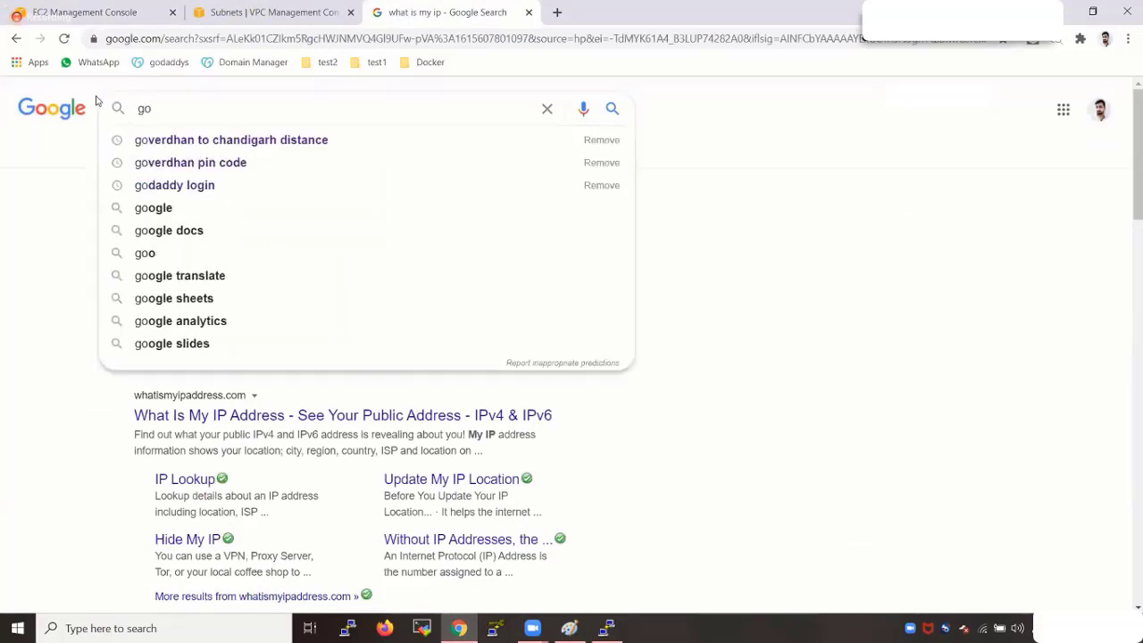
pyautogui.press('BackSpace')
pyautogui.press('BackSpace')
pyautogui.write('putt')
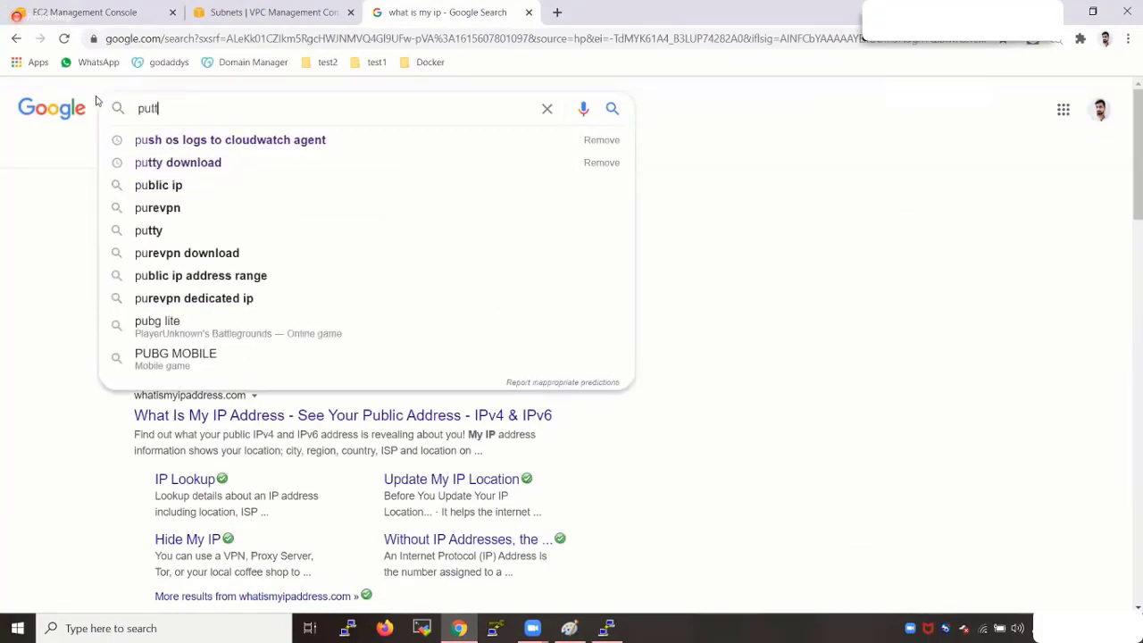
pyautogui.write('y download')
pyautogui.press('Return')
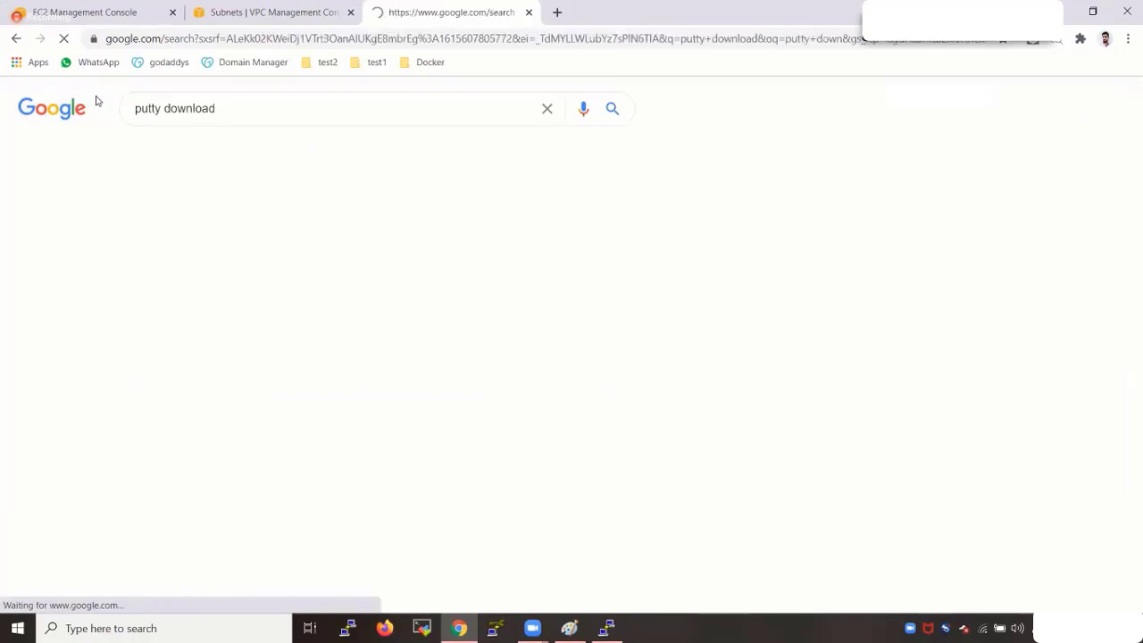
# - Open the Download PuTTY result and scroll to the binaries list showing puttygen.exe
pyautogui.click(198, 234)
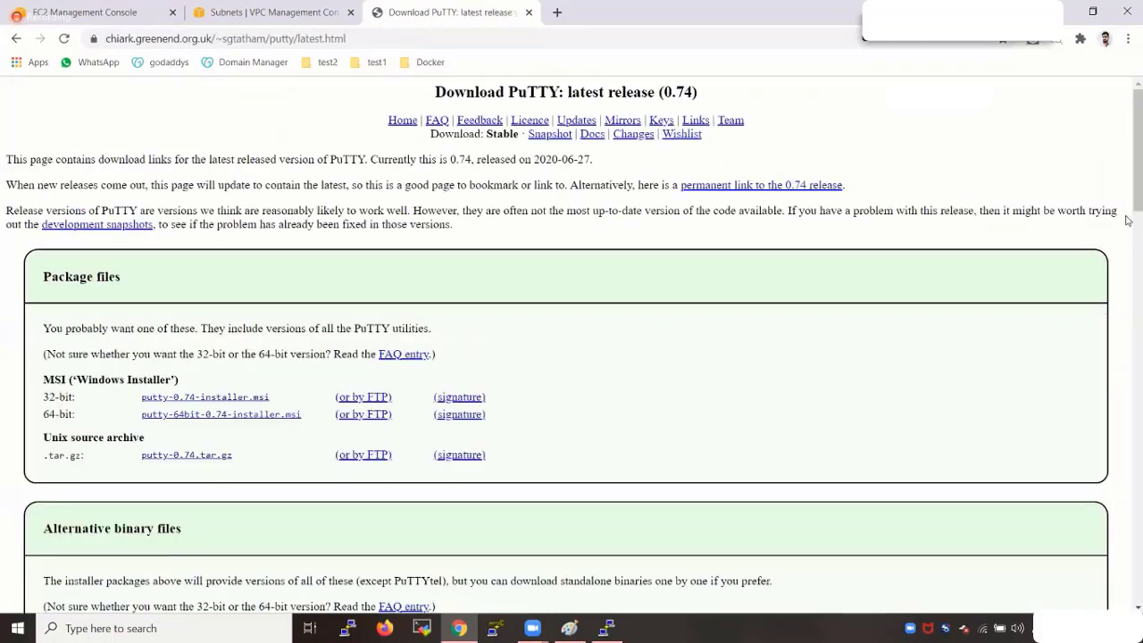
pyautogui.scroll(-6, 188, 163)
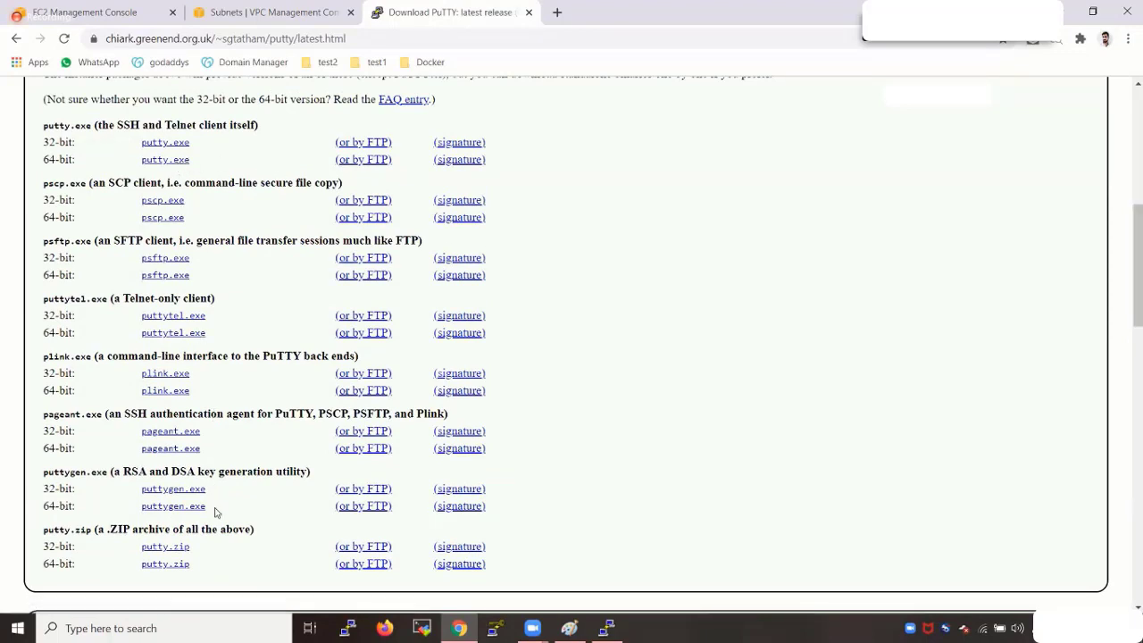
pyautogui.moveTo(66, 473); pyautogui.dragTo(43, 473)
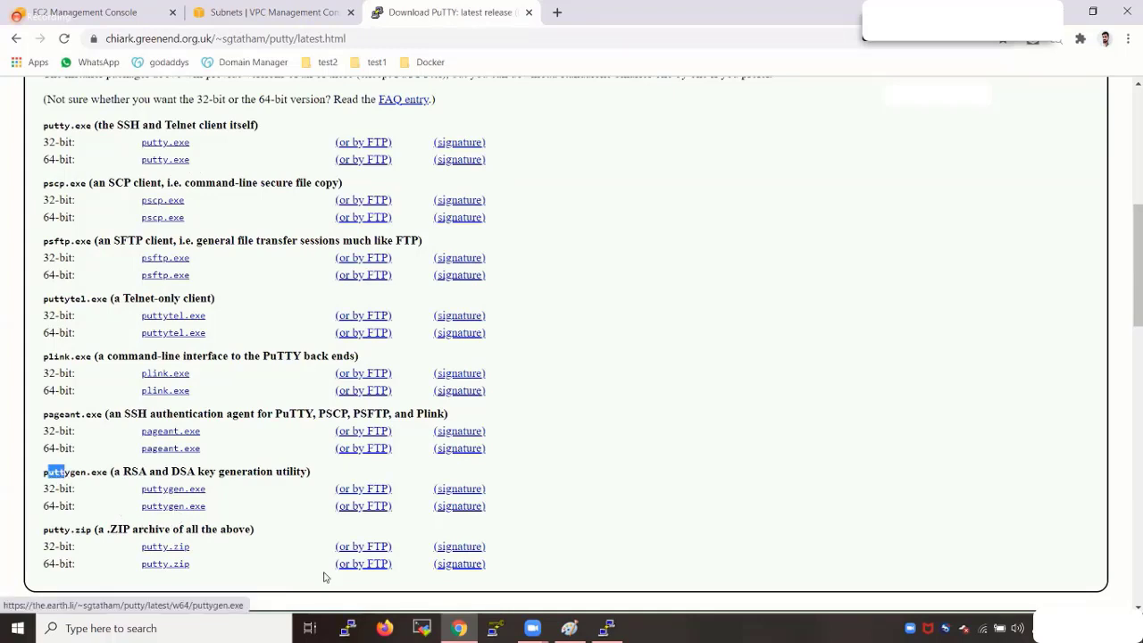
# - Copy the instance's public IPv4 address from the EC2 Instances page
pyautogui.click(617, 633)
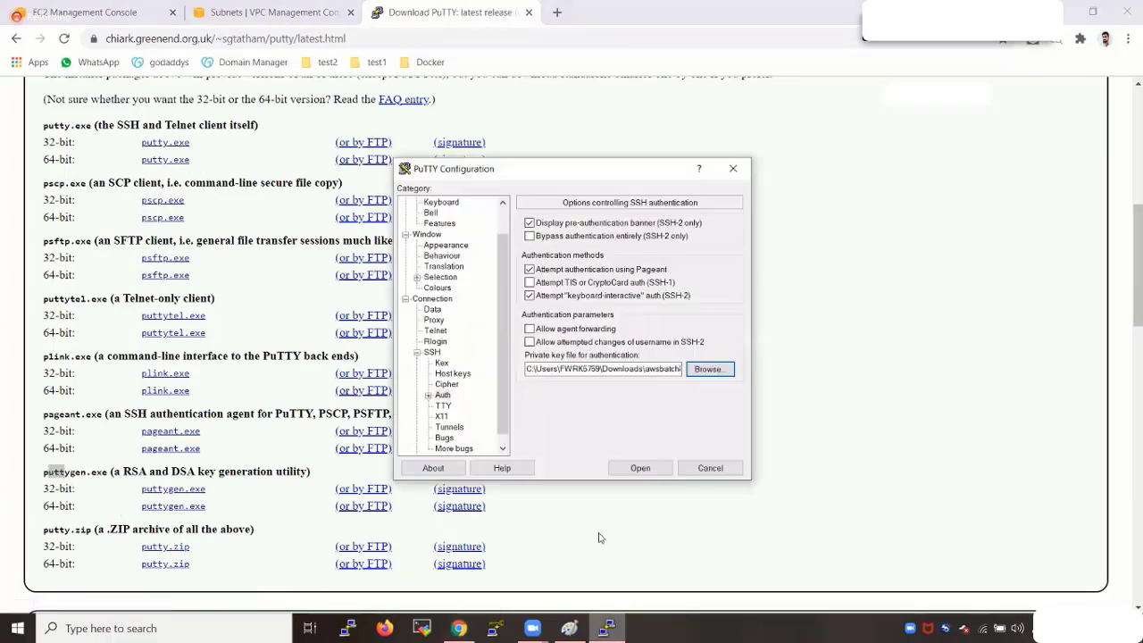
pyautogui.click(141, 9)
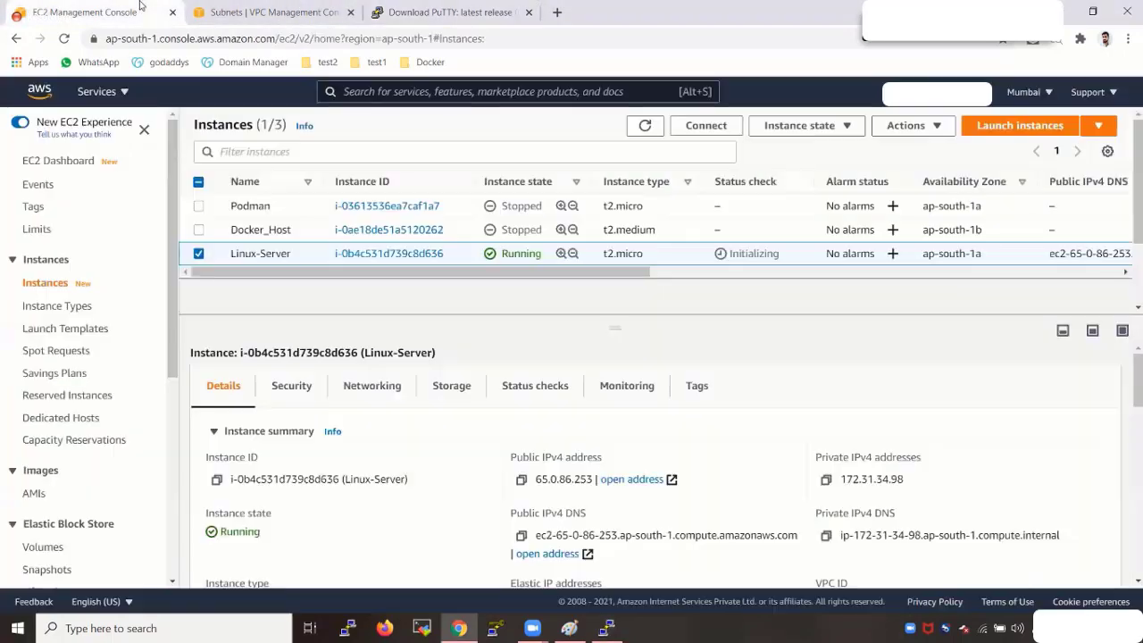
pyautogui.click(523, 481)
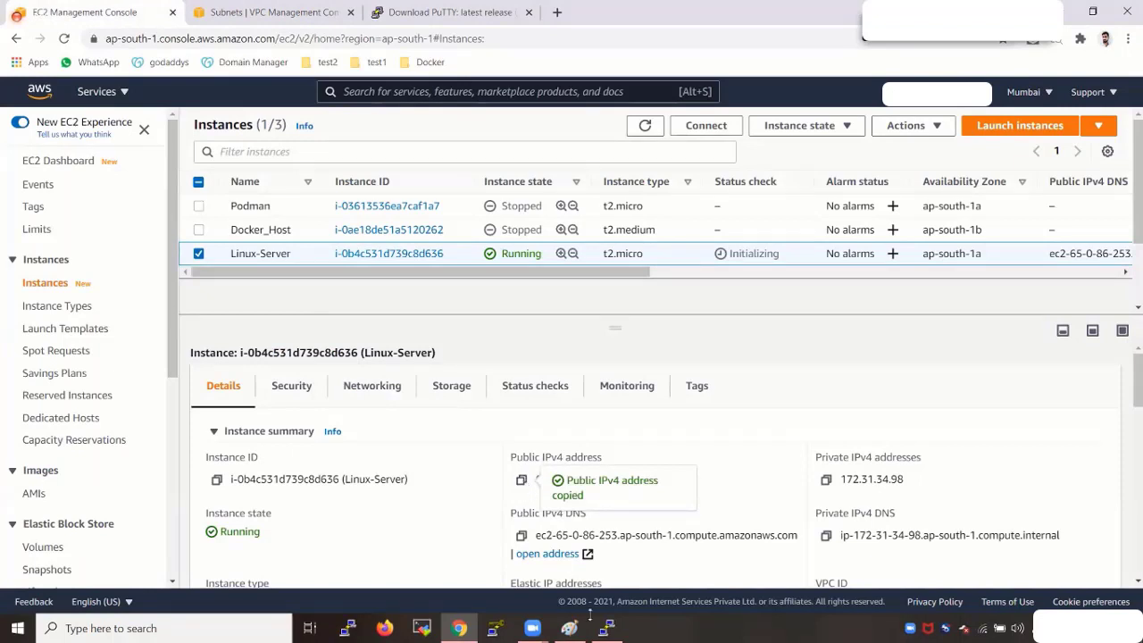
# - Open a fresh PuTTY session with host name 65.0.86.253 pasted in
pyautogui.click(605, 631)
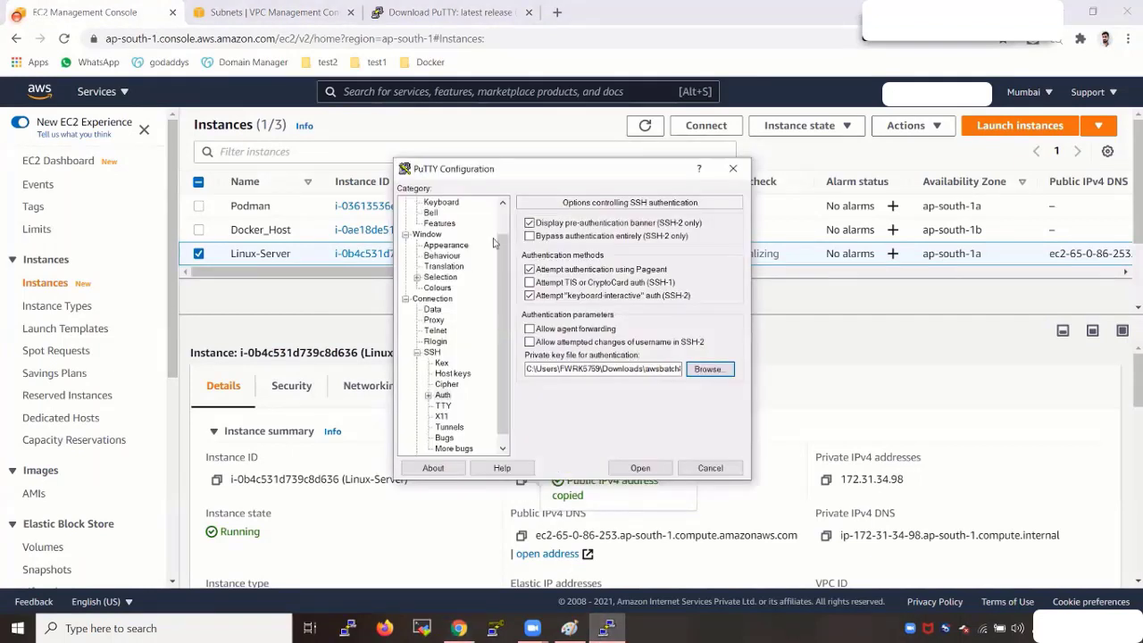
pyautogui.click(710, 468)
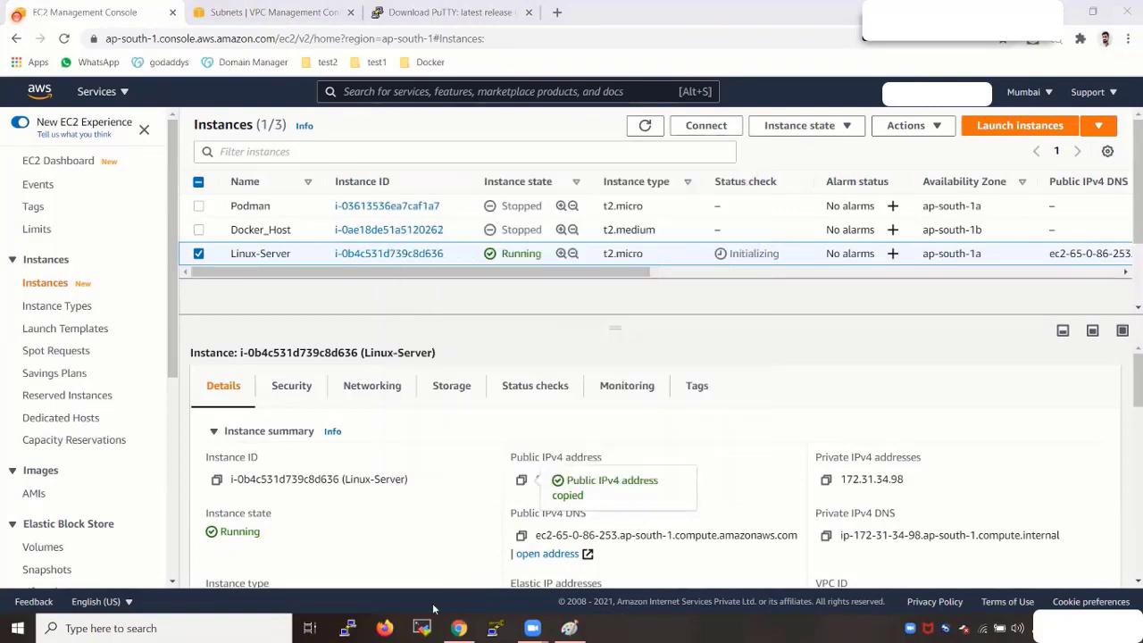
pyautogui.click(347, 628)
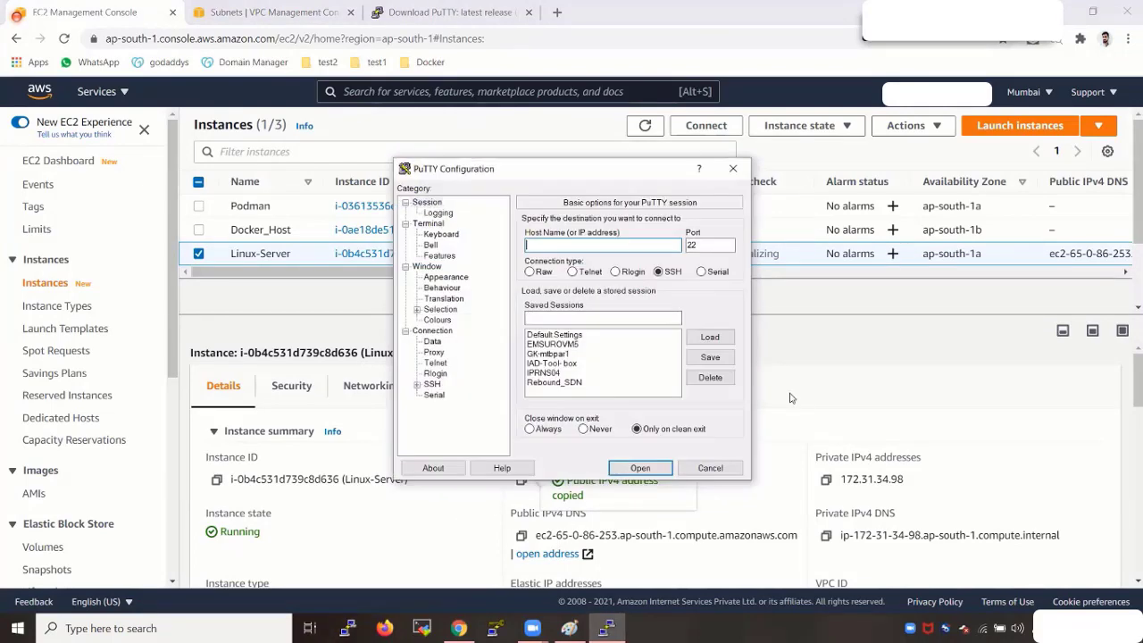
pyautogui.hotkey('ctrl', 'v')
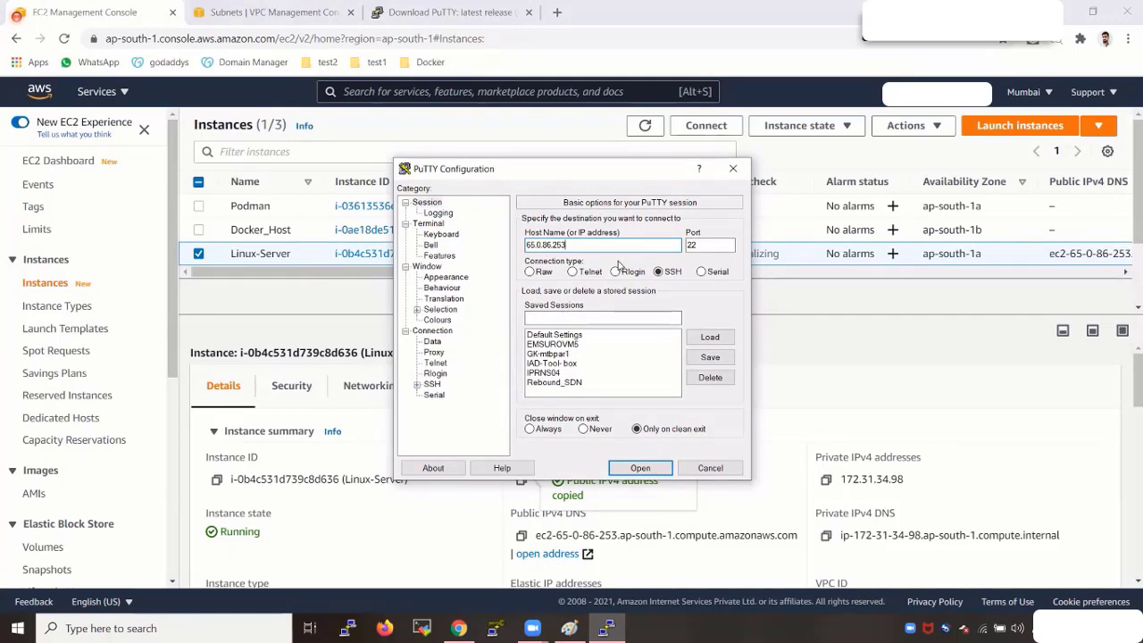
pyautogui.click(640, 469)
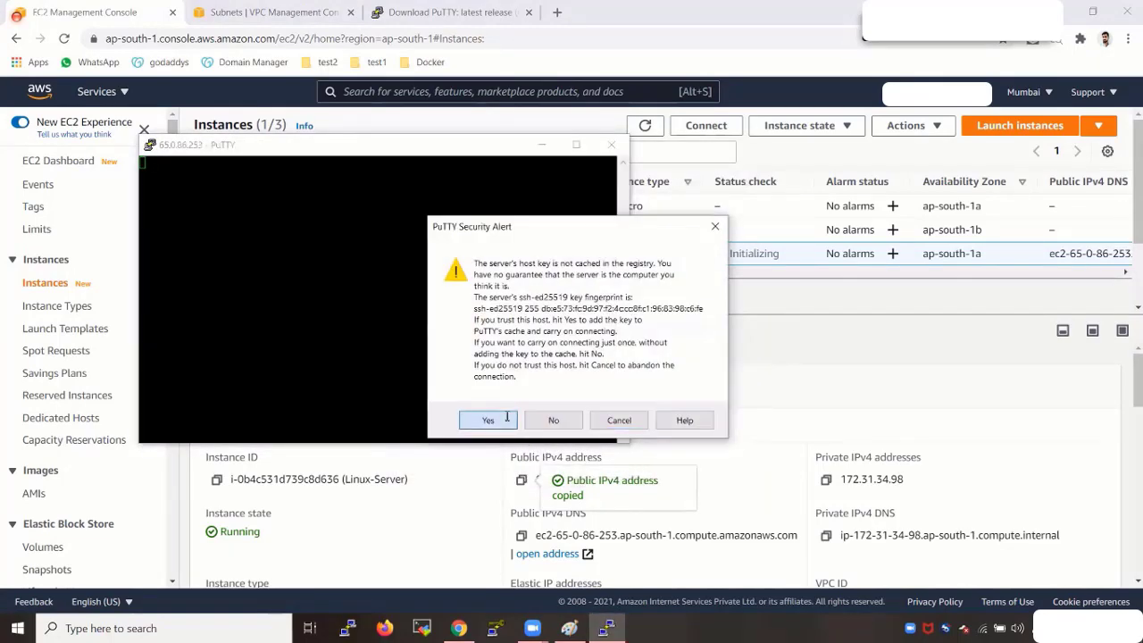
# - Accept the host key, log in as root, and dismiss the 'No supported authentication methods' error
pyautogui.click(487, 420)
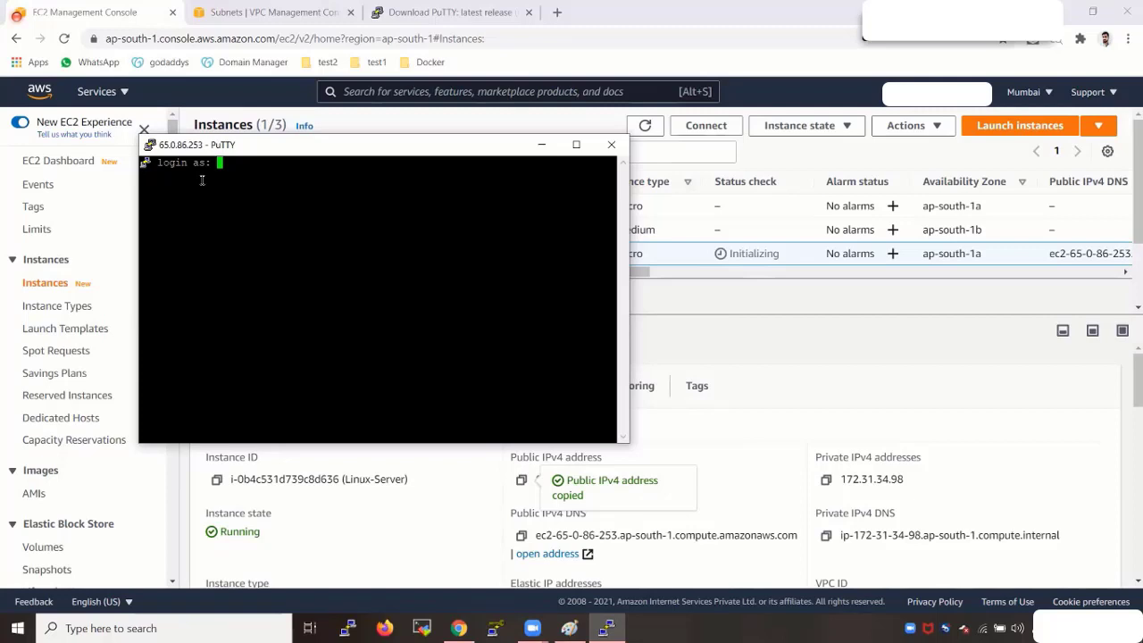
pyautogui.write('root')
pyautogui.press('Return')
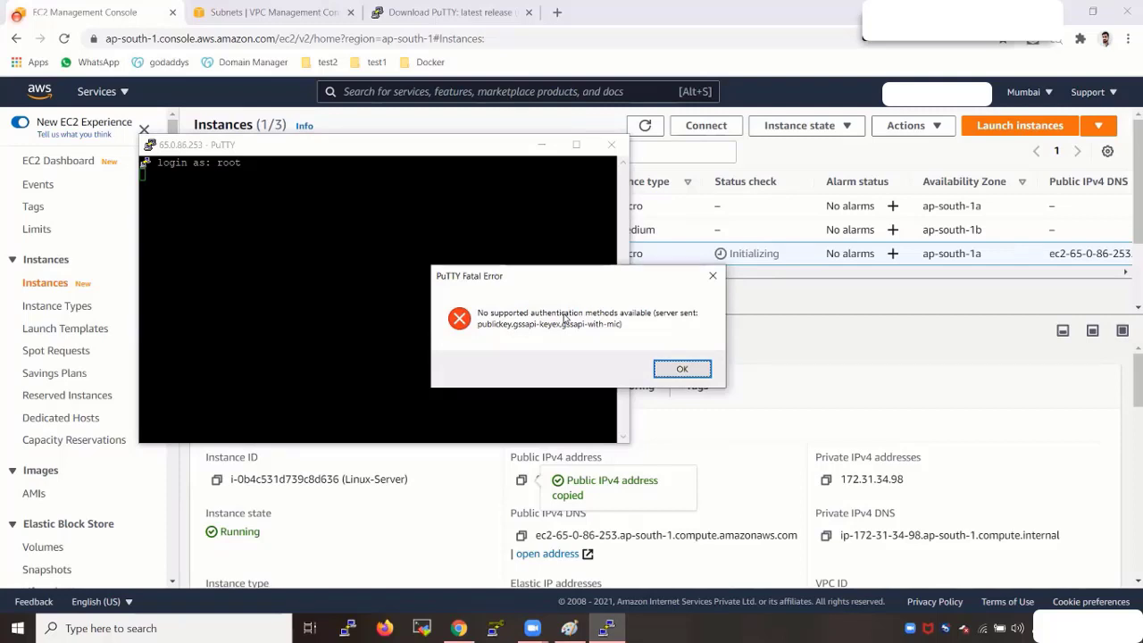
pyautogui.click(677, 369)
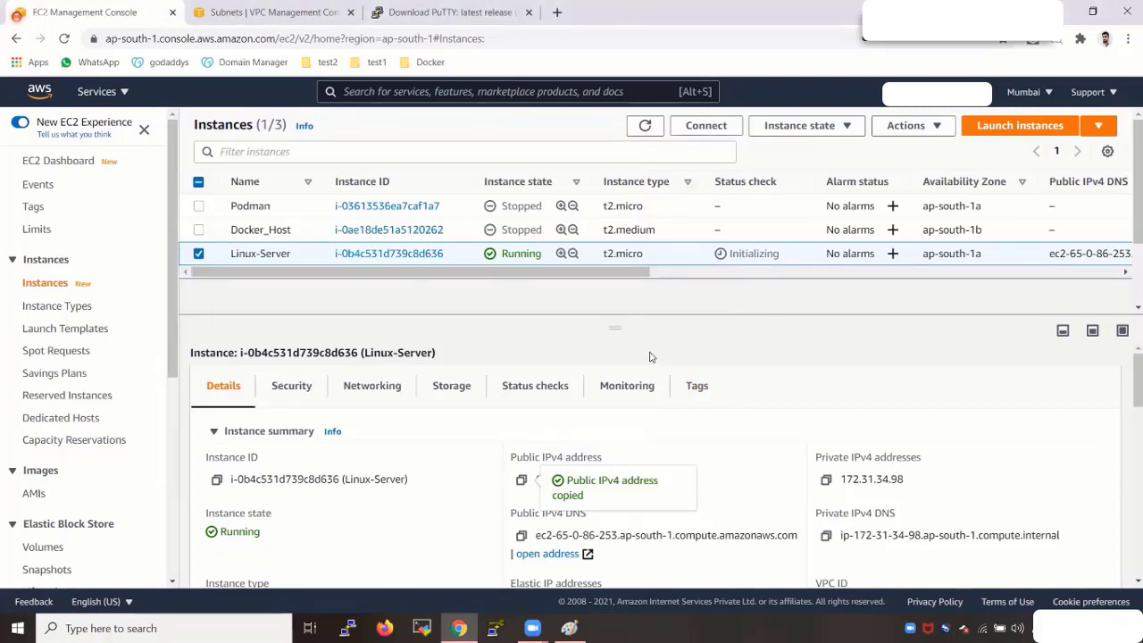
# - Switch to the Paint notes and click within them
pyautogui.click(572, 628)
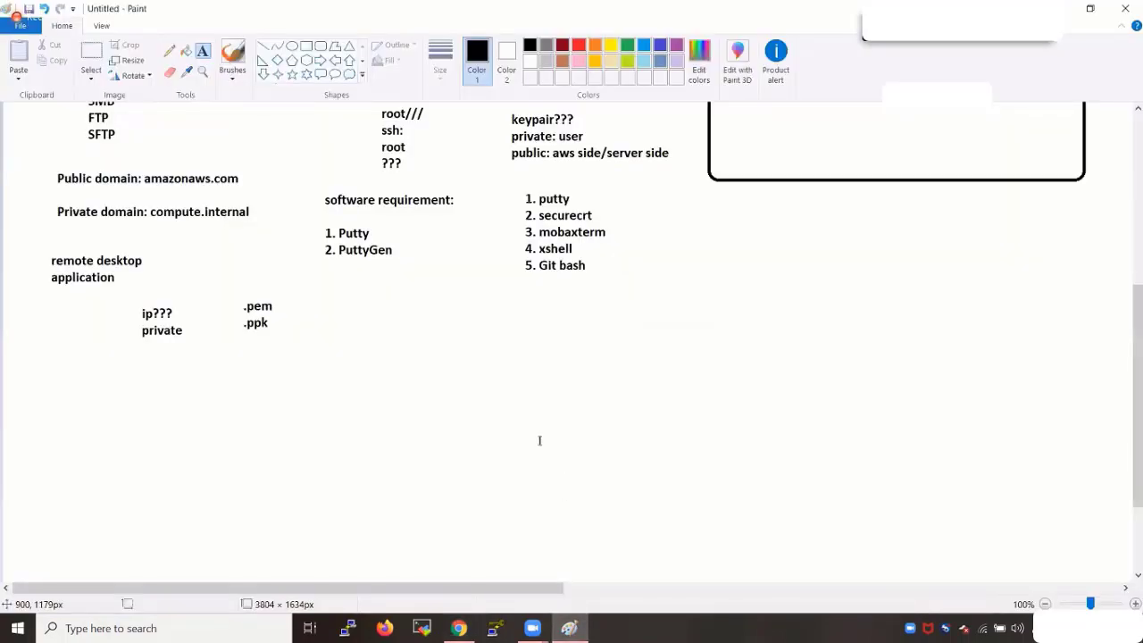
pyautogui.click(540, 441)
pyautogui.click(508, 420)
# - Open Linux-Server's Connect page in EC2 and leave the user name as ec2-user
pyautogui.click(458, 628)
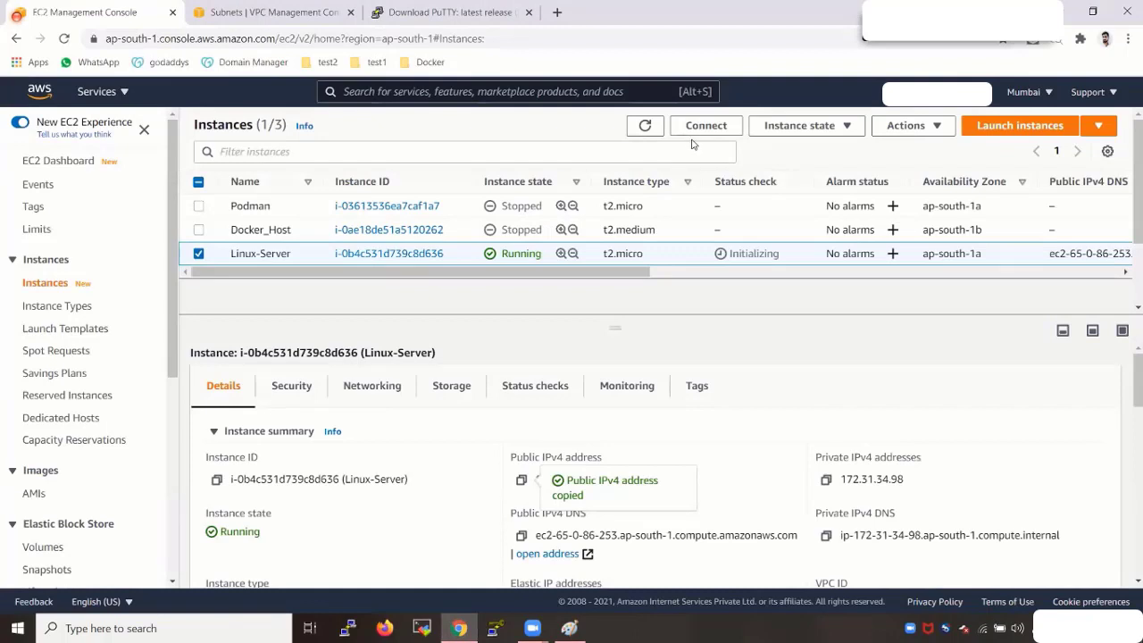
pyautogui.click(705, 132)
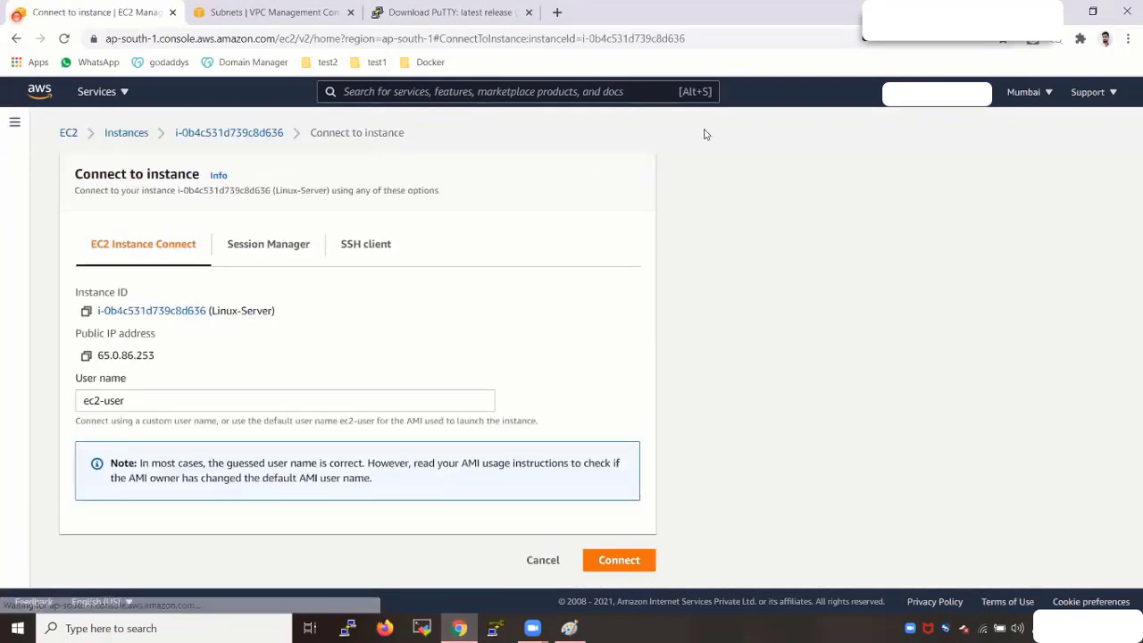
pyautogui.tripleClick(121, 401)
pyautogui.press('BackSpace')
pyautogui.click(217, 383)
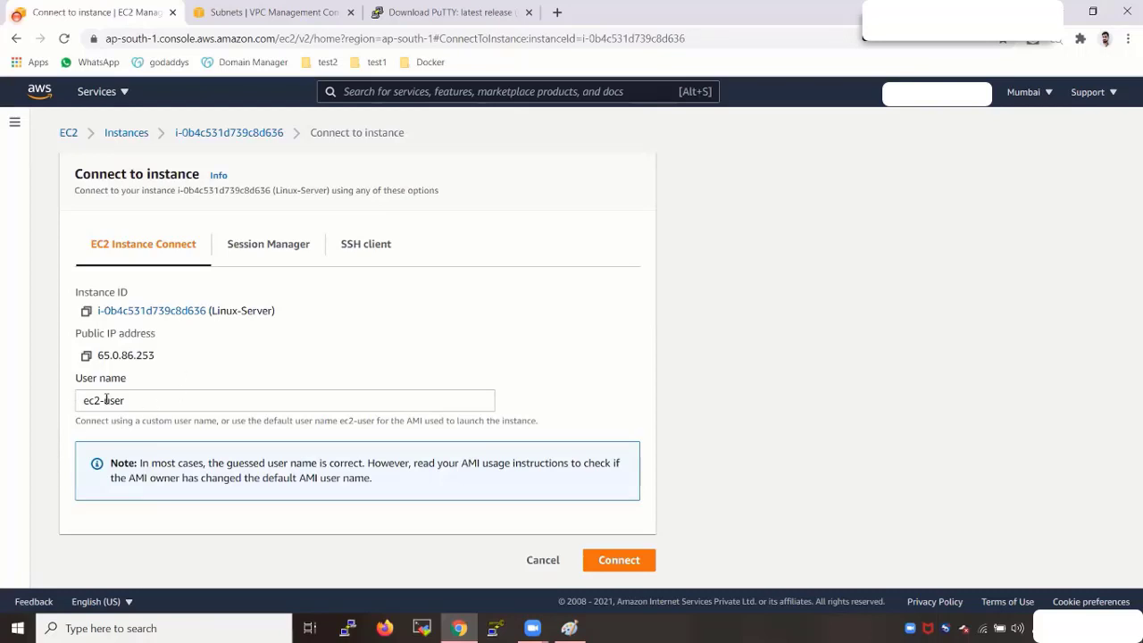
# - Cancel the Connect page and search Google for the default user for an EC2 instance
pyautogui.click(542, 561)
pyautogui.click(427, 11)
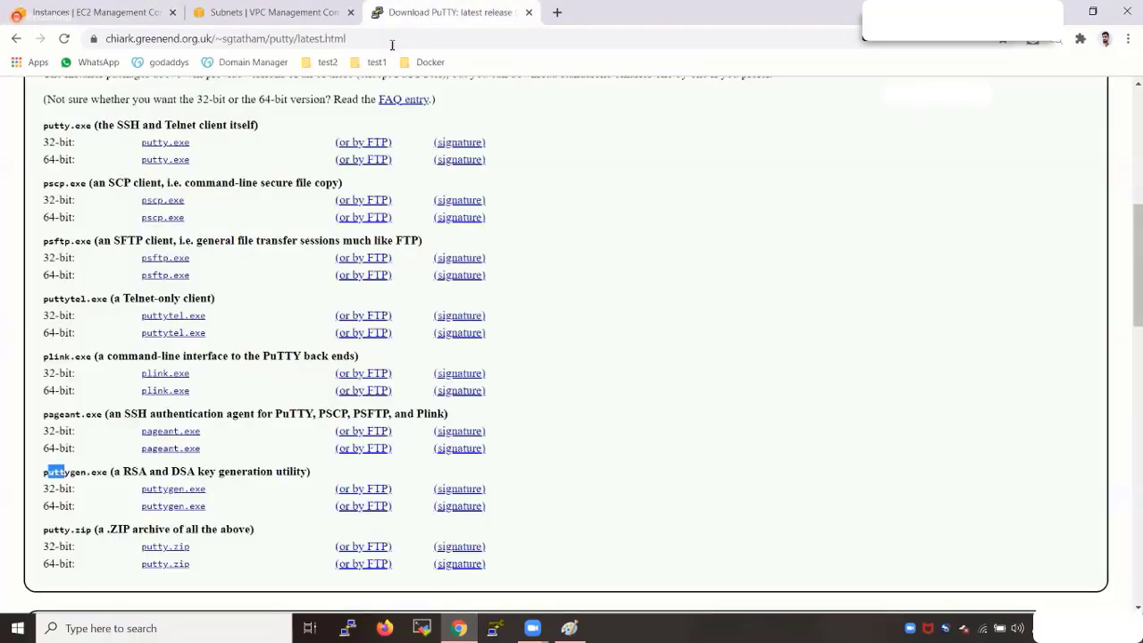
pyautogui.click(390, 41)
pyautogui.write('google.com')
pyautogui.press('Return')
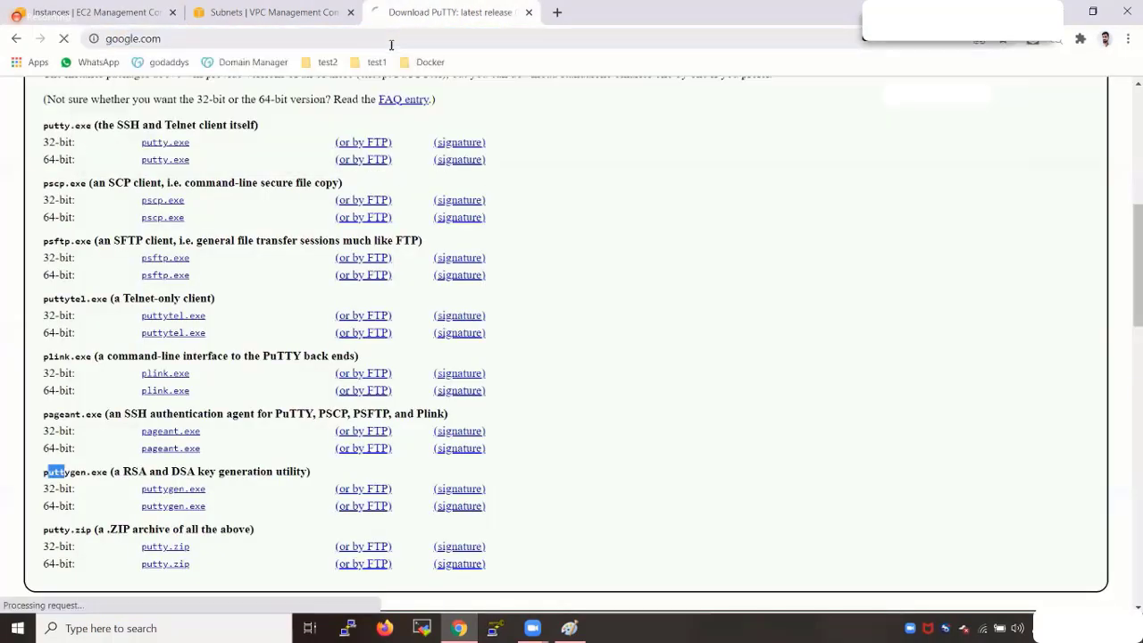
pyautogui.write('del')
pyautogui.write('ault')
pyautogui.press('Down')
pyautogui.press('Return')
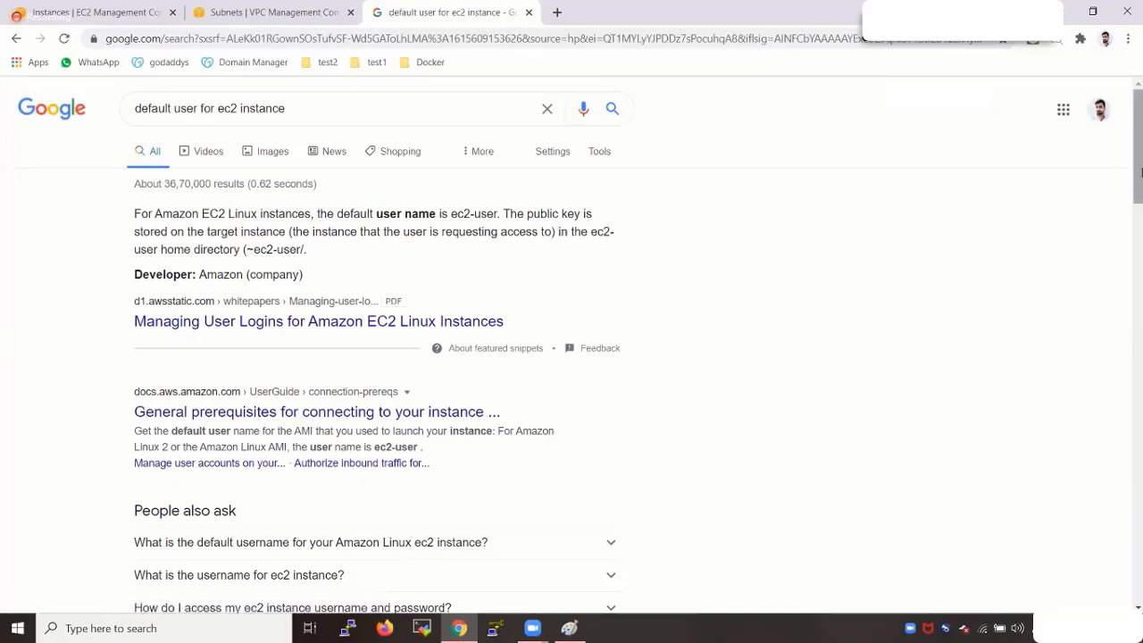
# - Open the alestic result on EC2 default usernames and scroll to its table
pyautogui.scroll(-5, 798, 330)
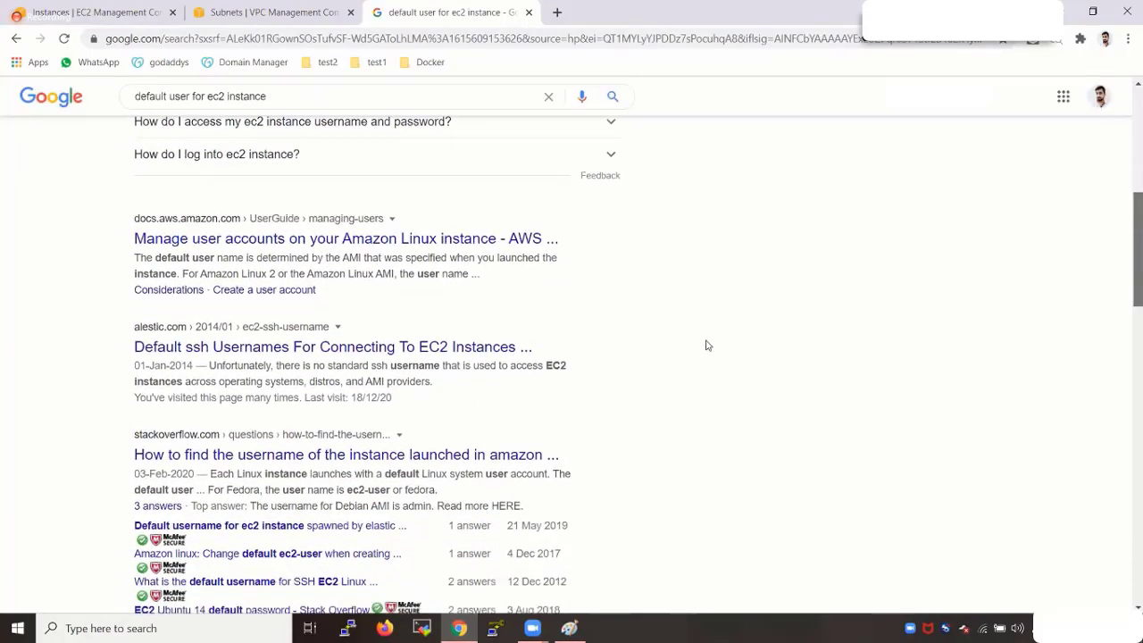
pyautogui.click(523, 346)
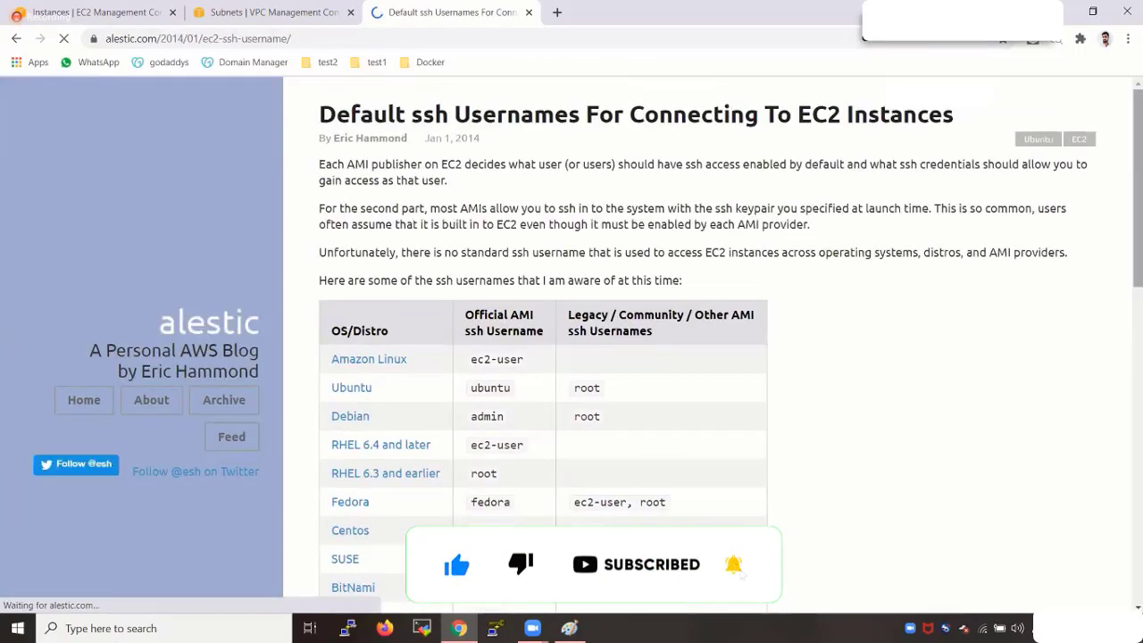
pyautogui.scroll(-1, 715, 357)
pyautogui.moveTo(1140, 255); pyautogui.dragTo(1140, 264)
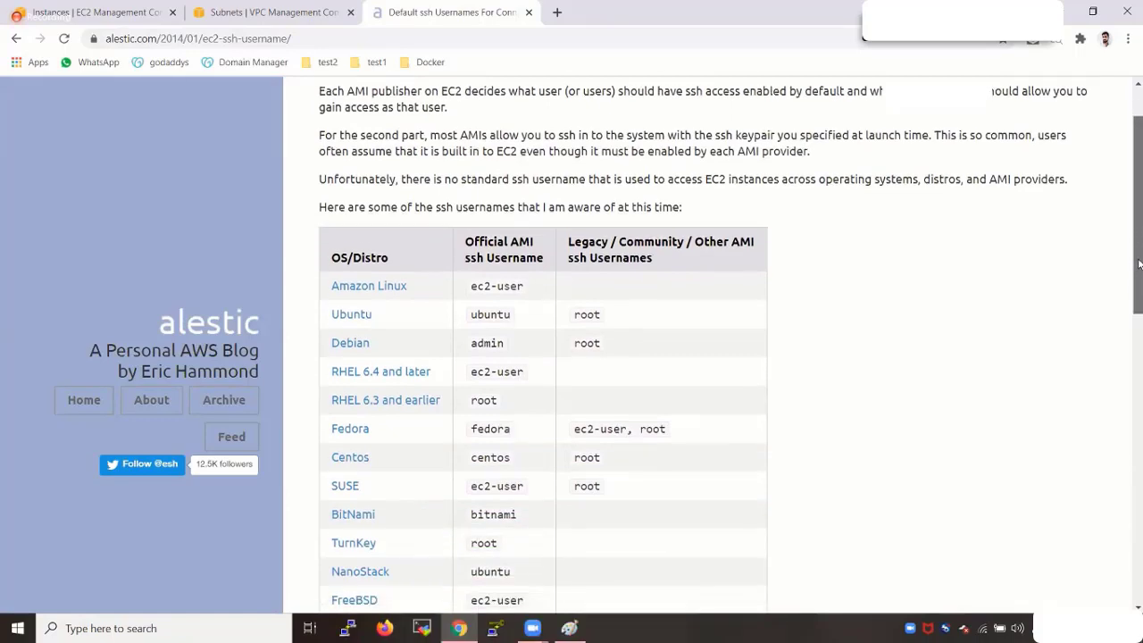
pyautogui.scroll(-1, 1140, 264)
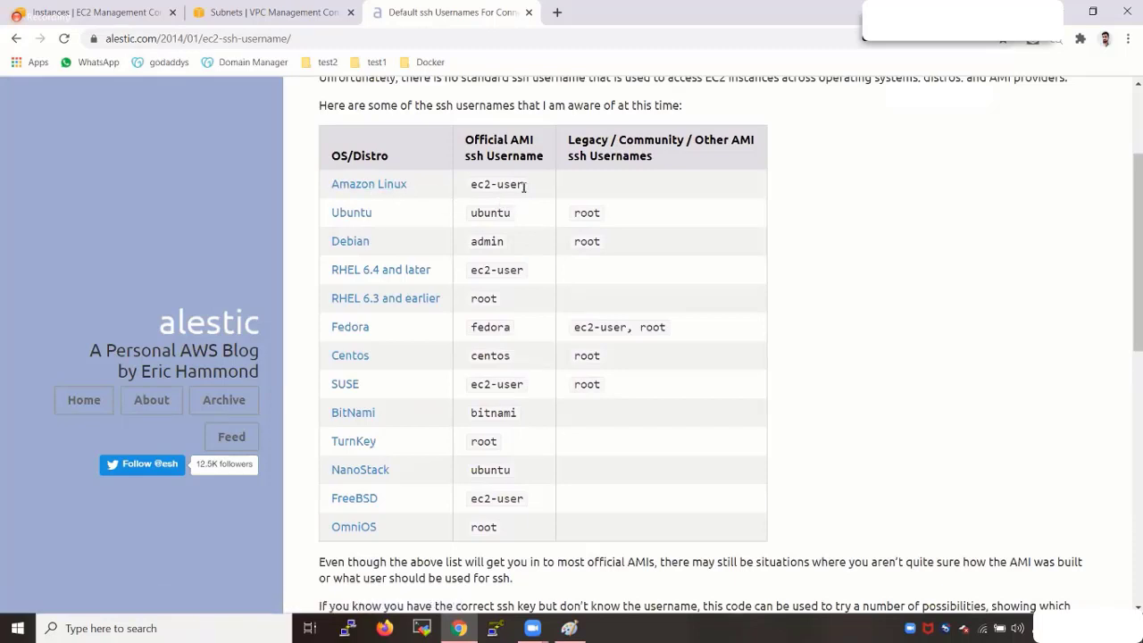
# - Highlight default usernames ec2-user, ubuntu, admin, ec2-user (RHEL 6.4+), root (RHEL 6.3-), then return to EC2 Instances
pyautogui.moveTo(524, 186); pyautogui.dragTo(472, 187)
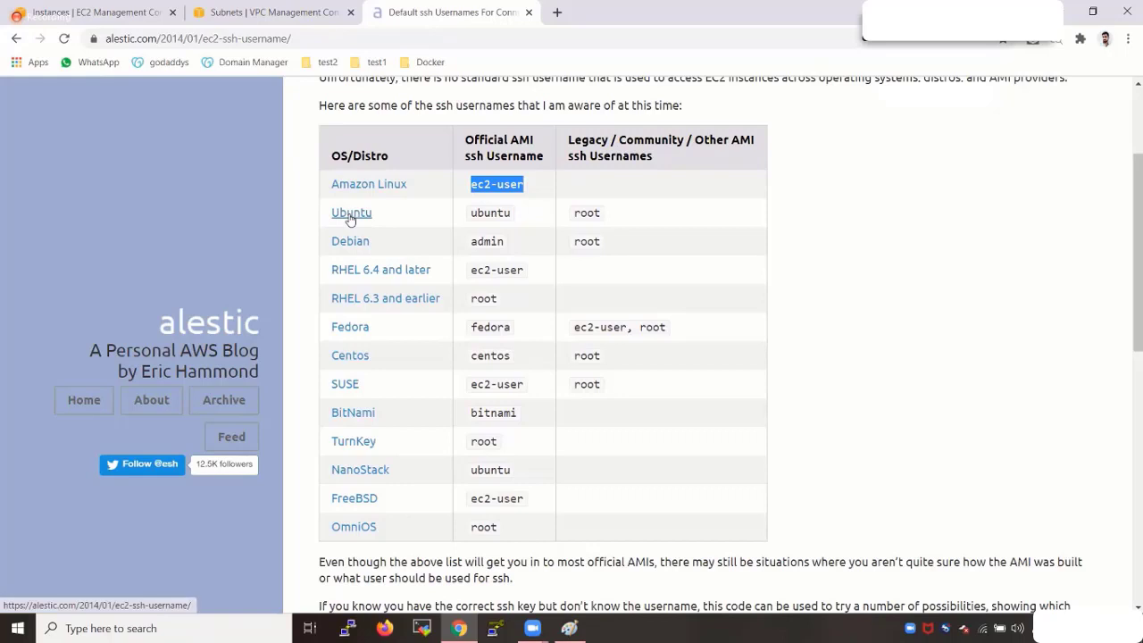
pyautogui.moveTo(512, 213); pyautogui.dragTo(472, 213)
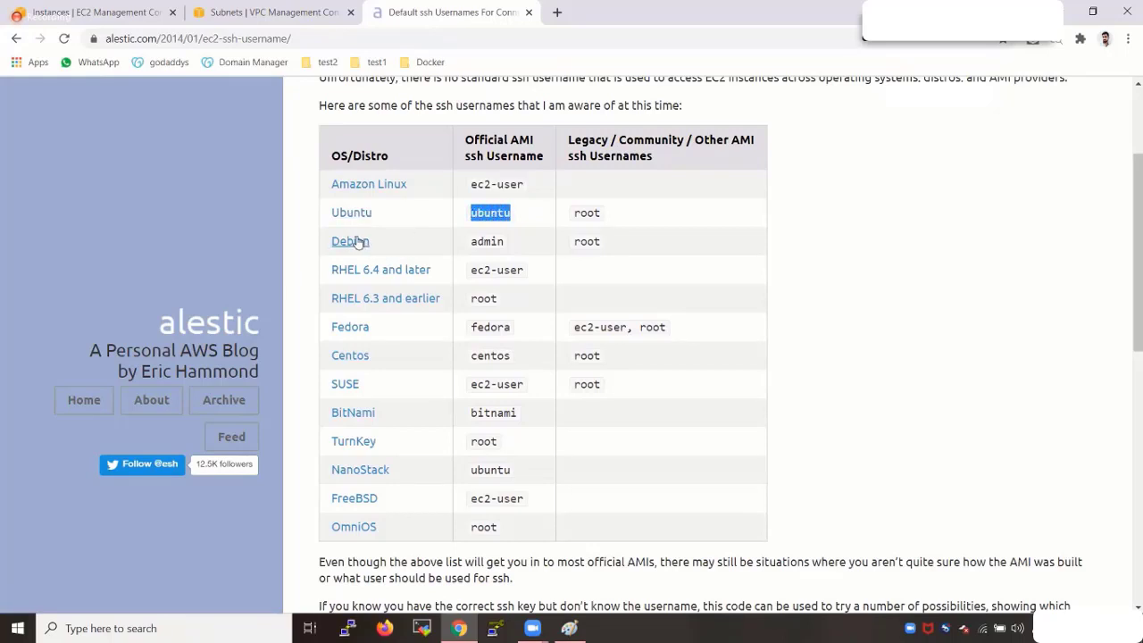
pyautogui.moveTo(505, 241); pyautogui.dragTo(472, 241)
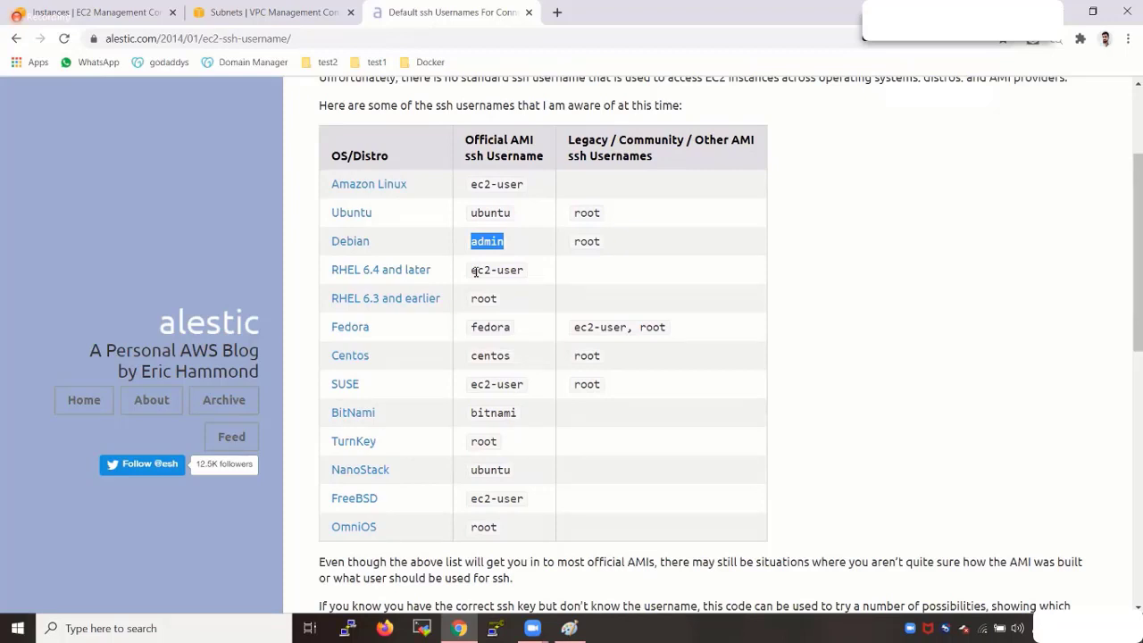
pyautogui.moveTo(473, 272); pyautogui.dragTo(526, 275)
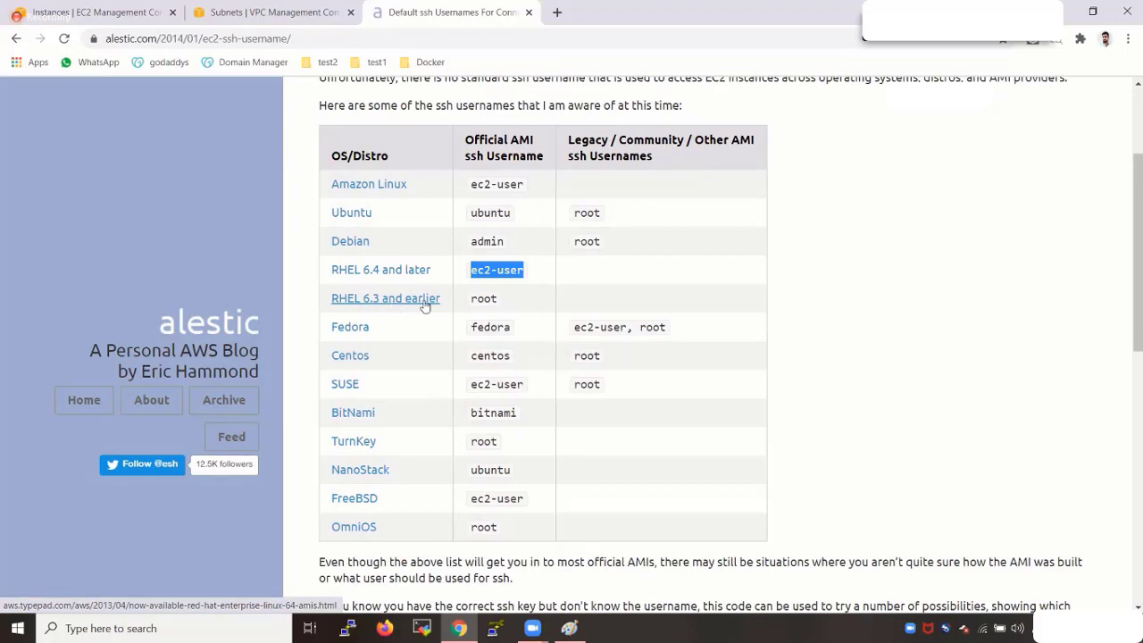
pyautogui.moveTo(494, 299); pyautogui.dragTo(473, 300)
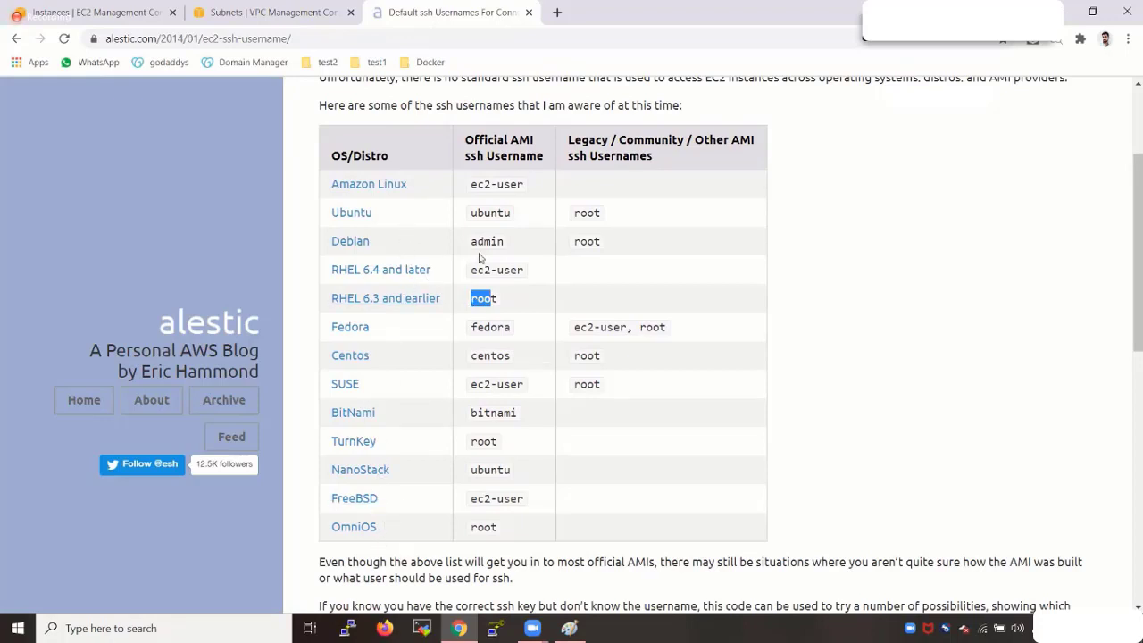
pyautogui.click(211, 9)
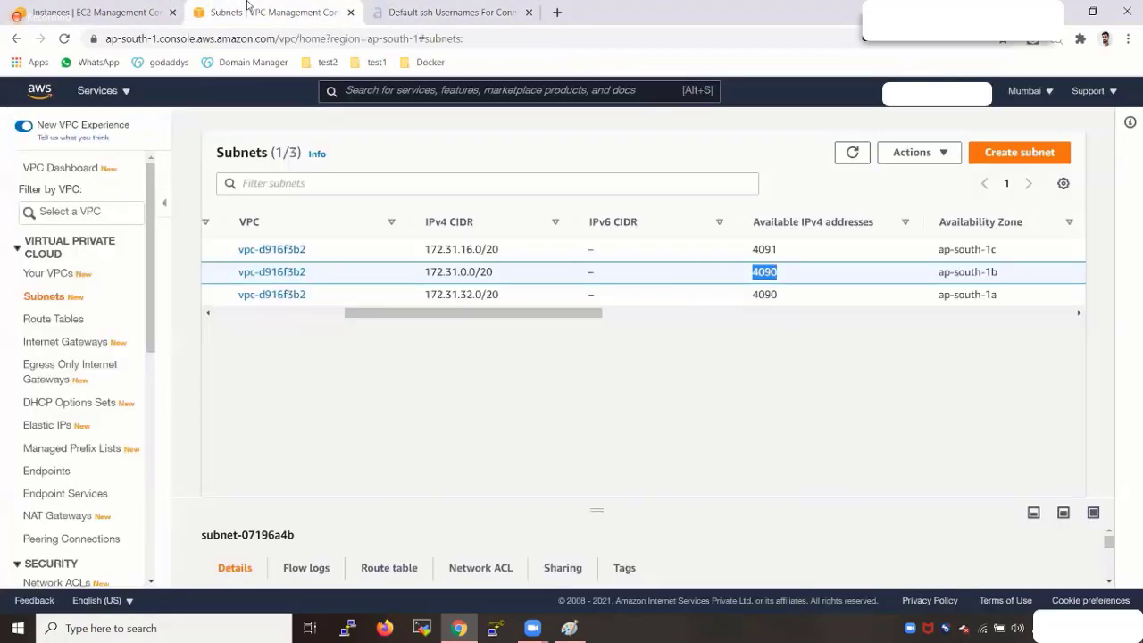
pyautogui.click(121, 7)
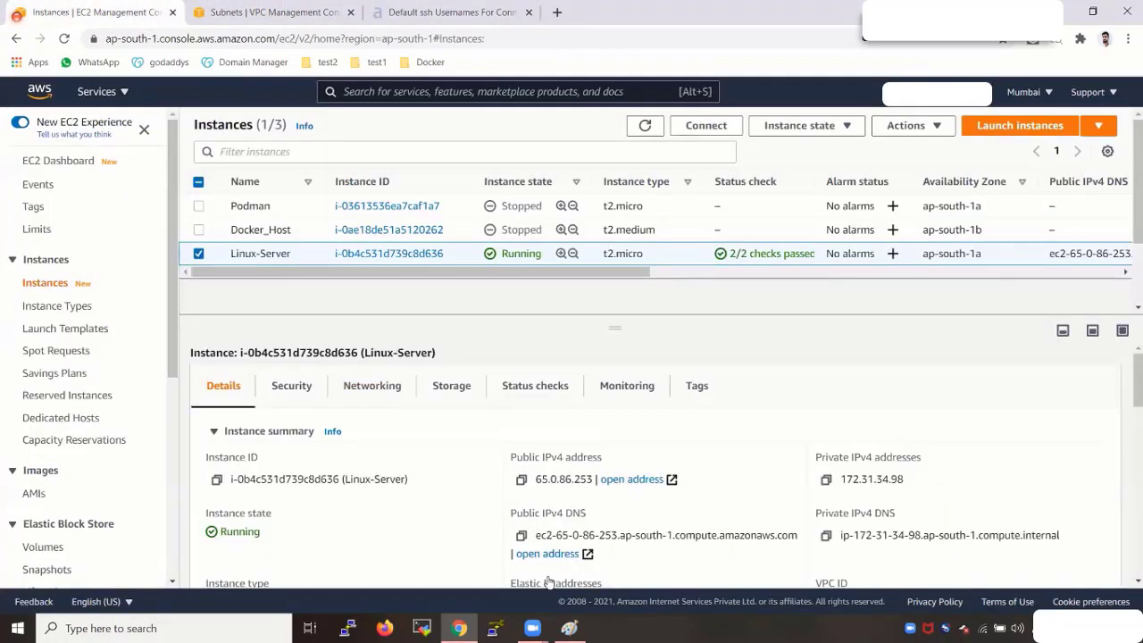
# - Add a Paint text note reading 'ec2-user??' above 'keypair' beside the .pem/.ppk notes
pyautogui.click(569, 628)
pyautogui.moveTo(351, 300); pyautogui.dragTo(561, 393)
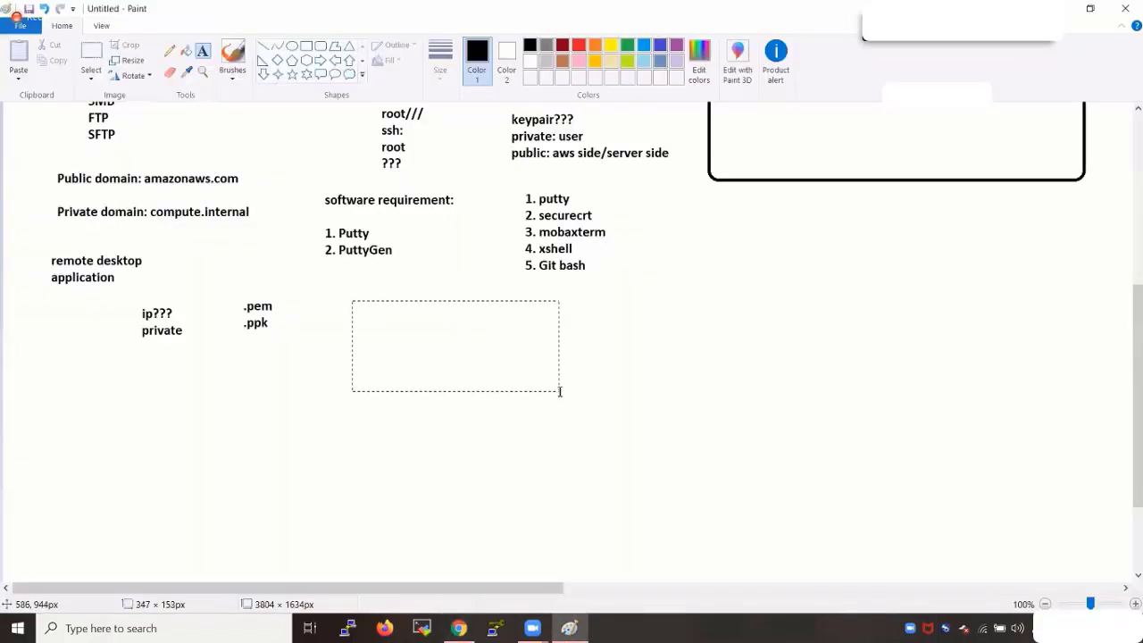
pyautogui.write('ec2-user??')
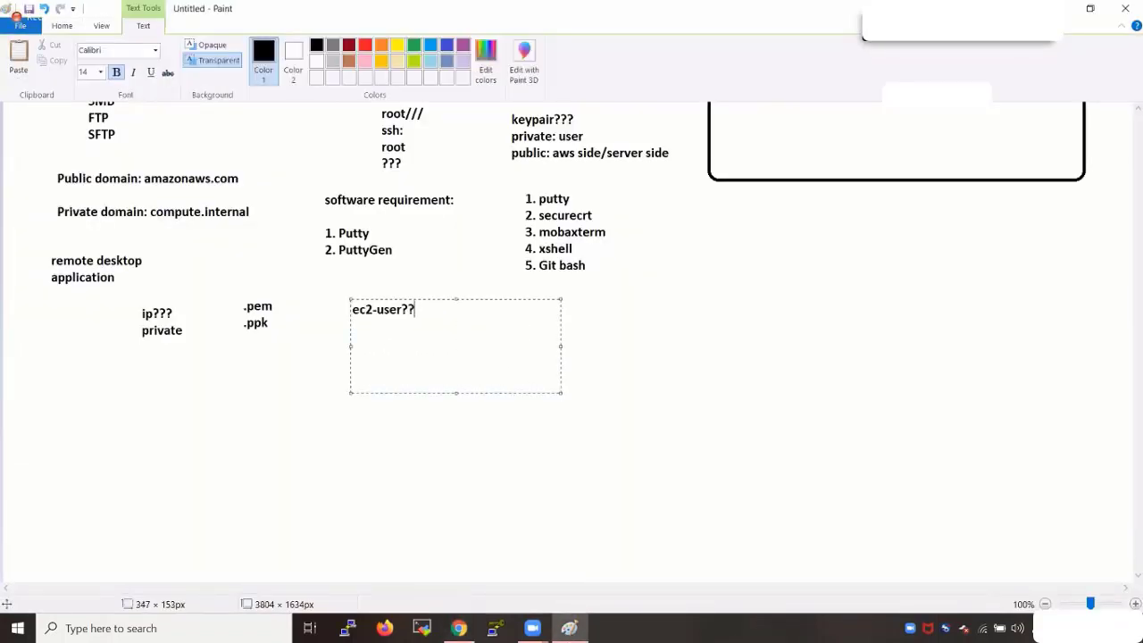
pyautogui.press('Return')
pyautogui.write('keypair')
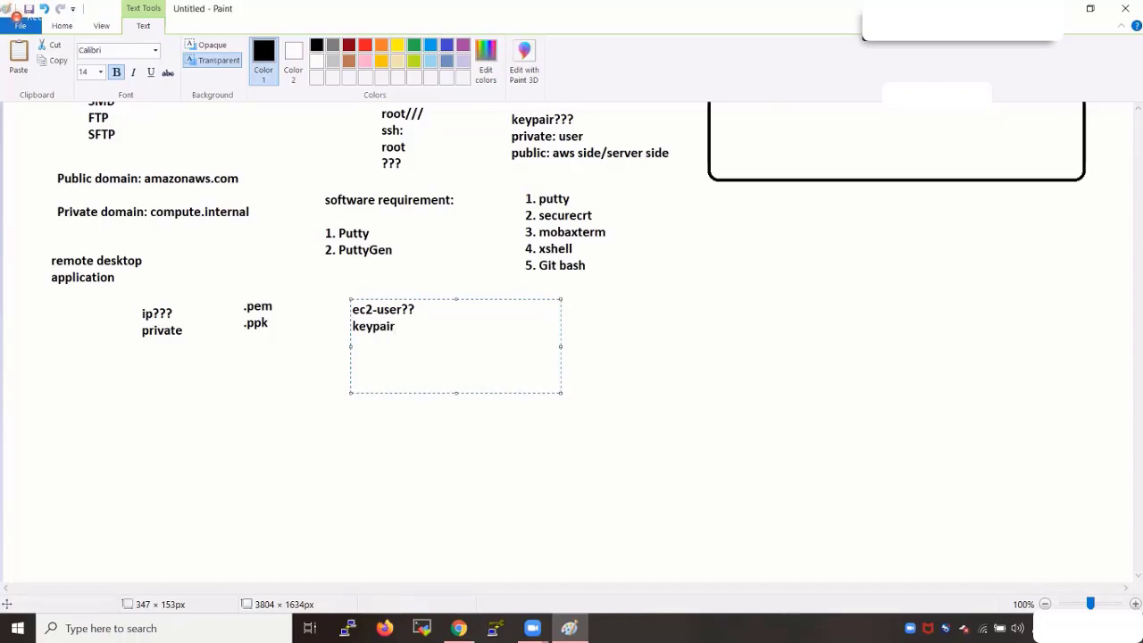
pyautogui.click(443, 426)
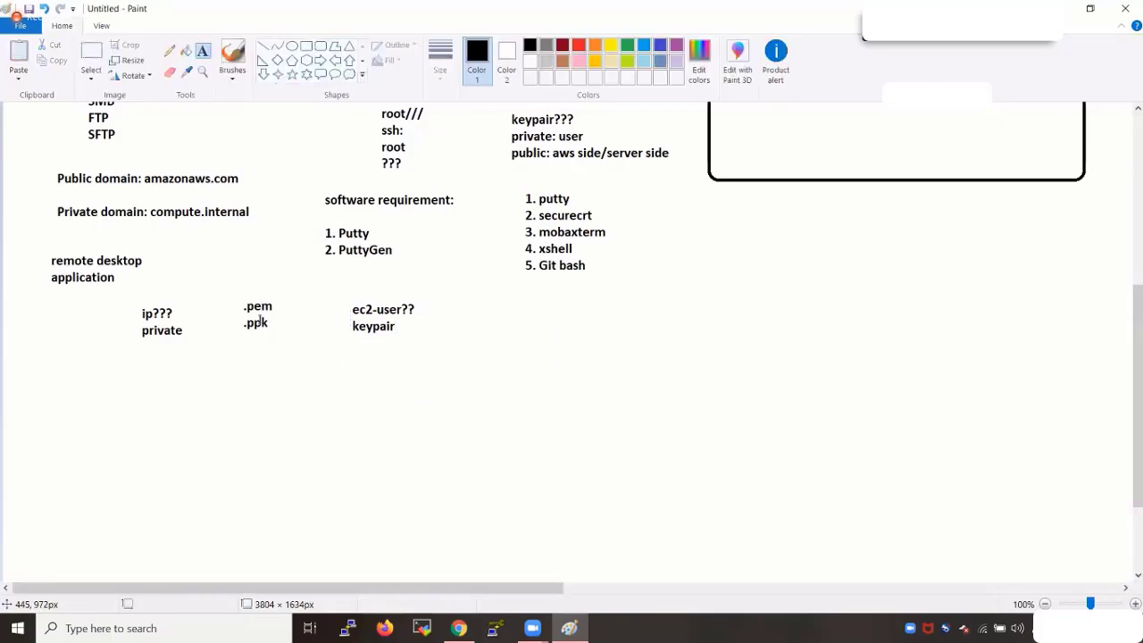
pyautogui.moveTo(235, 320); pyautogui.dragTo(294, 341)
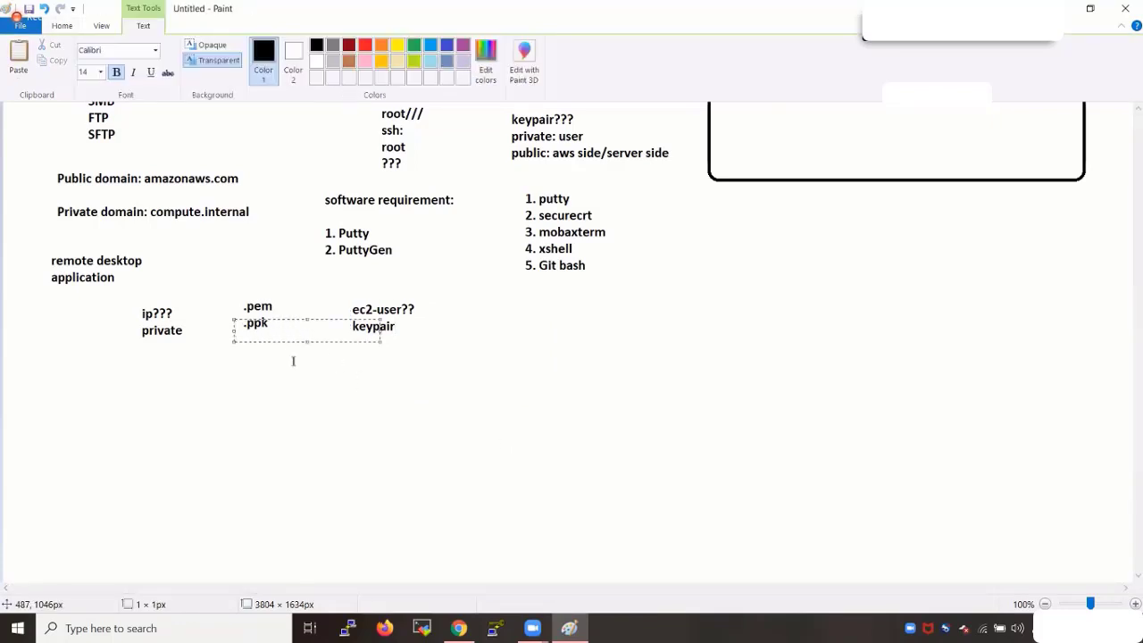
pyautogui.click(293, 361)
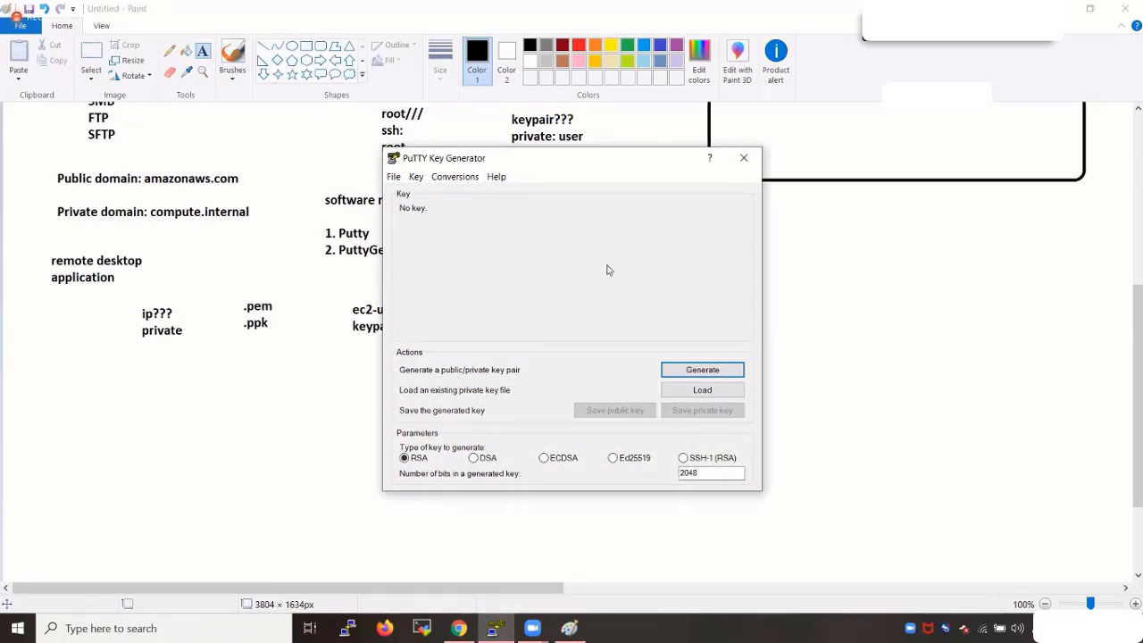
# - Load awsbatch8to11.pem from Downloads into PuTTYgen, showing All Files, and accept the import notice
pyautogui.click(705, 394)
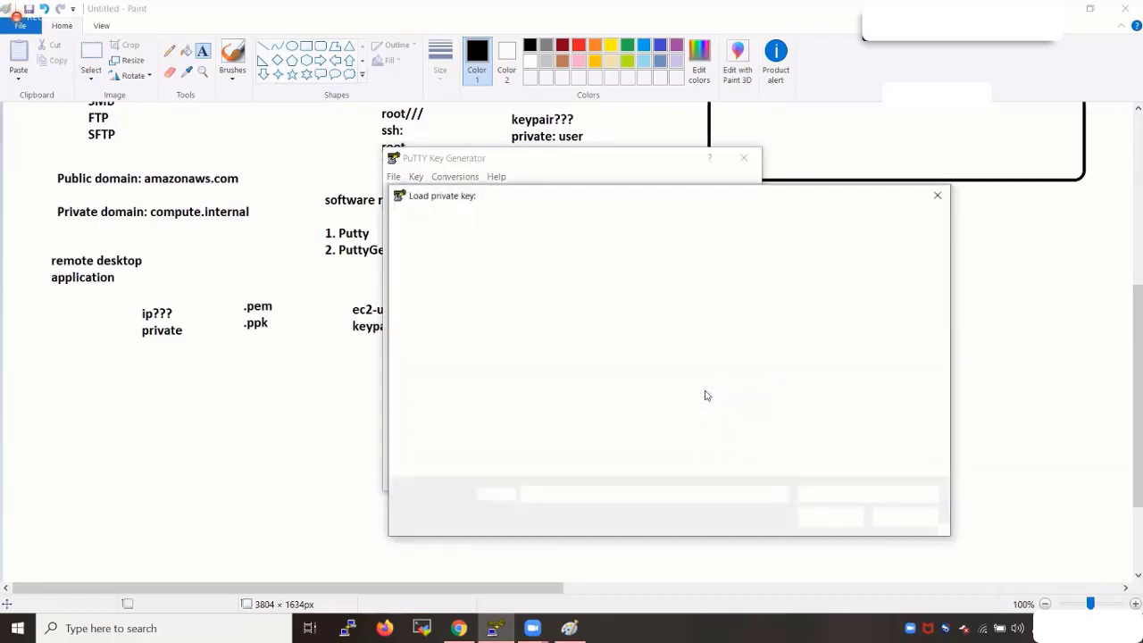
pyautogui.click(486, 386)
pyautogui.click(875, 494)
pyautogui.click(844, 520)
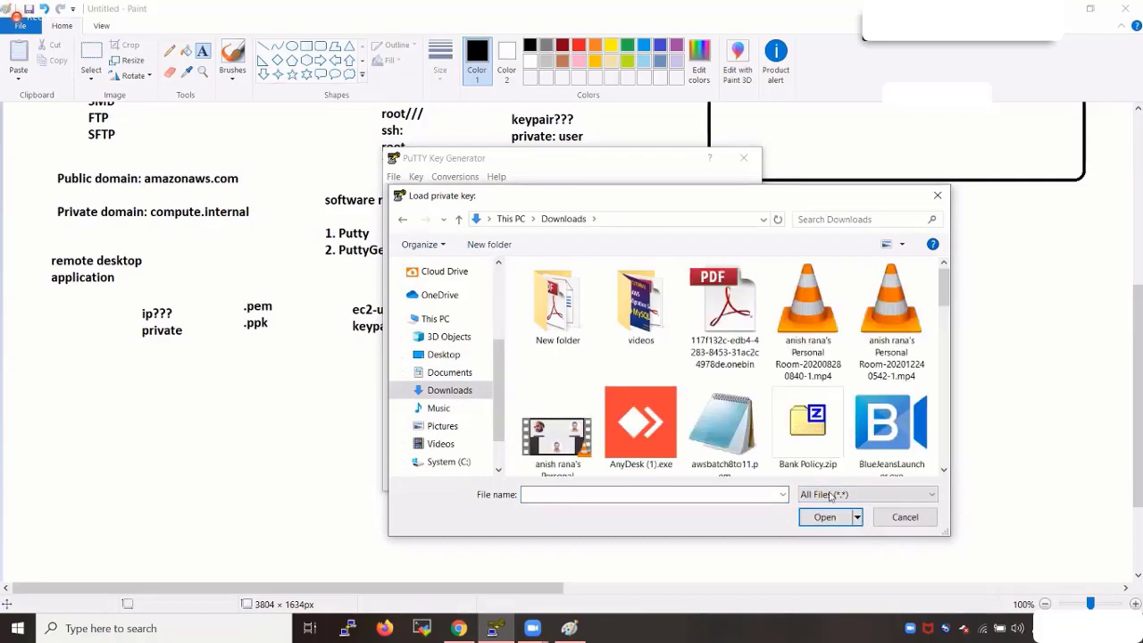
pyautogui.click(753, 452)
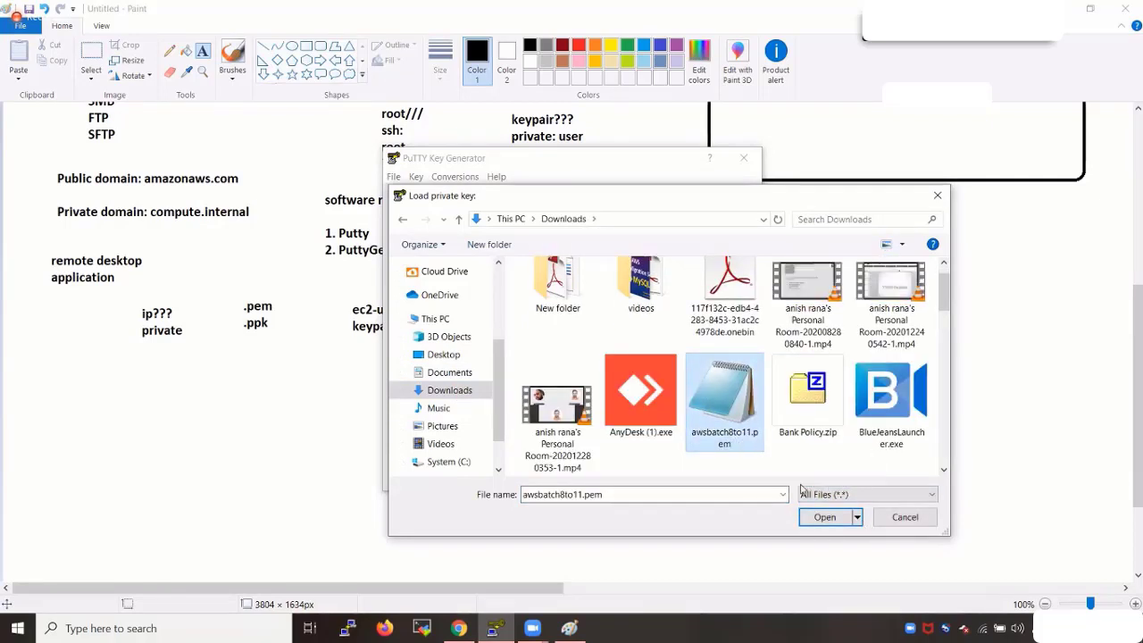
pyautogui.click(830, 525)
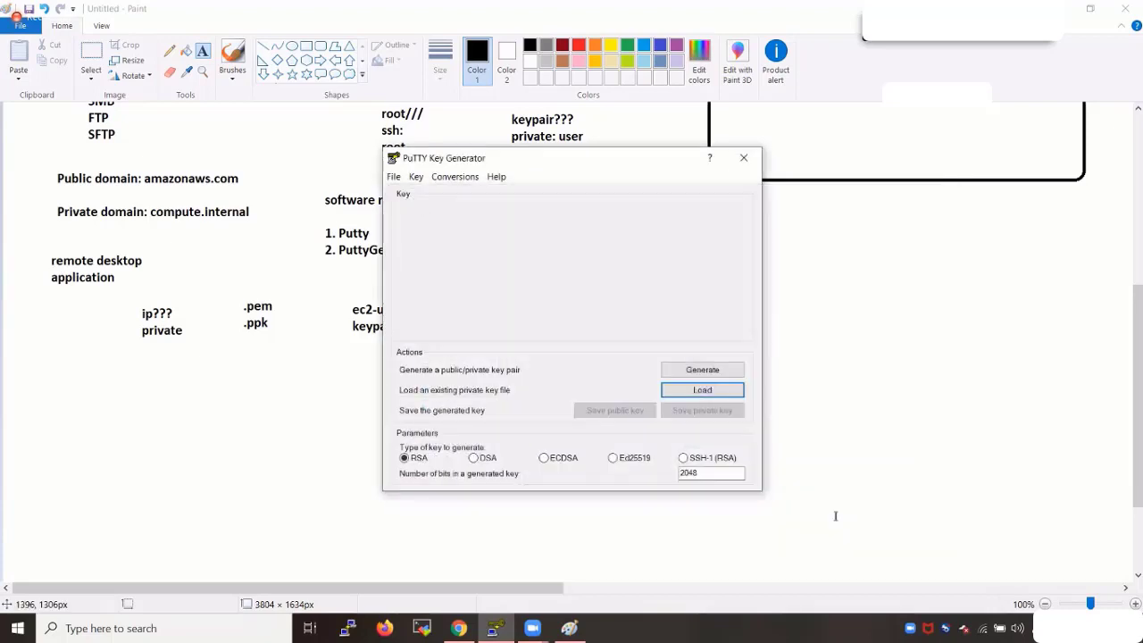
pyautogui.click(658, 386)
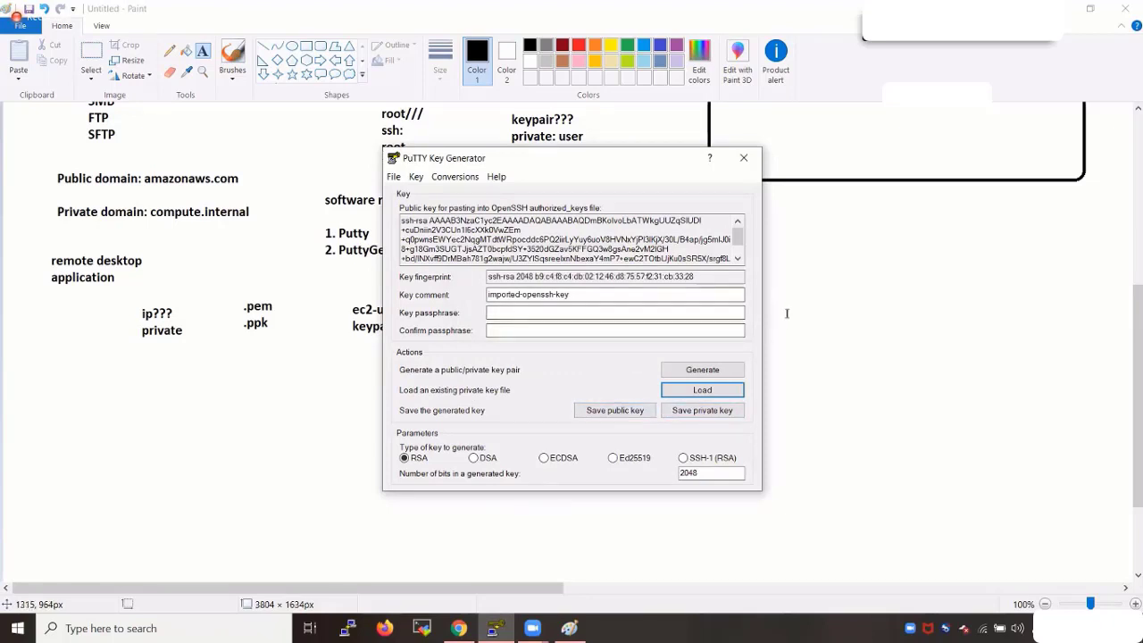
# - Save the key without a passphrase as awsbatch8to11.ppk in Downloads, then close PuTTYgen
pyautogui.click(731, 413)
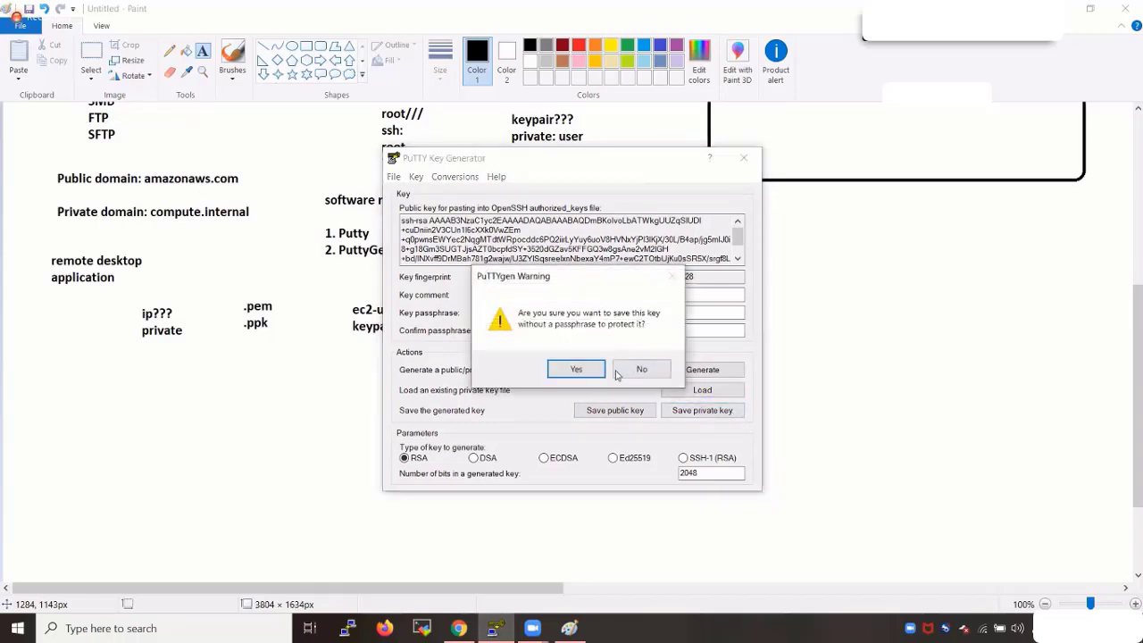
pyautogui.click(581, 370)
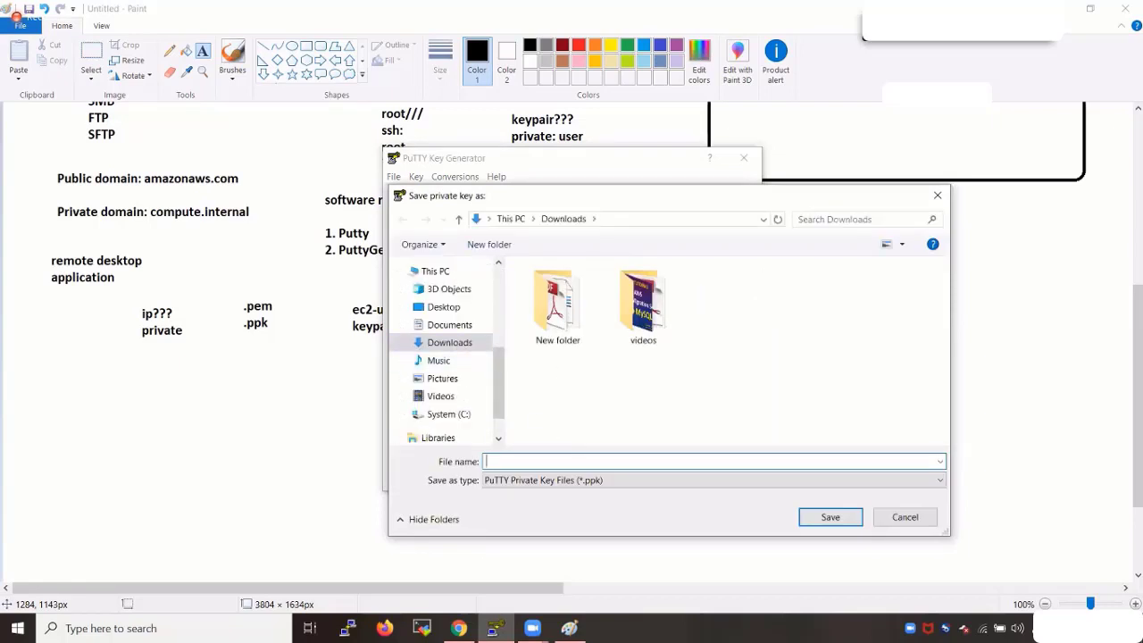
pyautogui.write('aws')
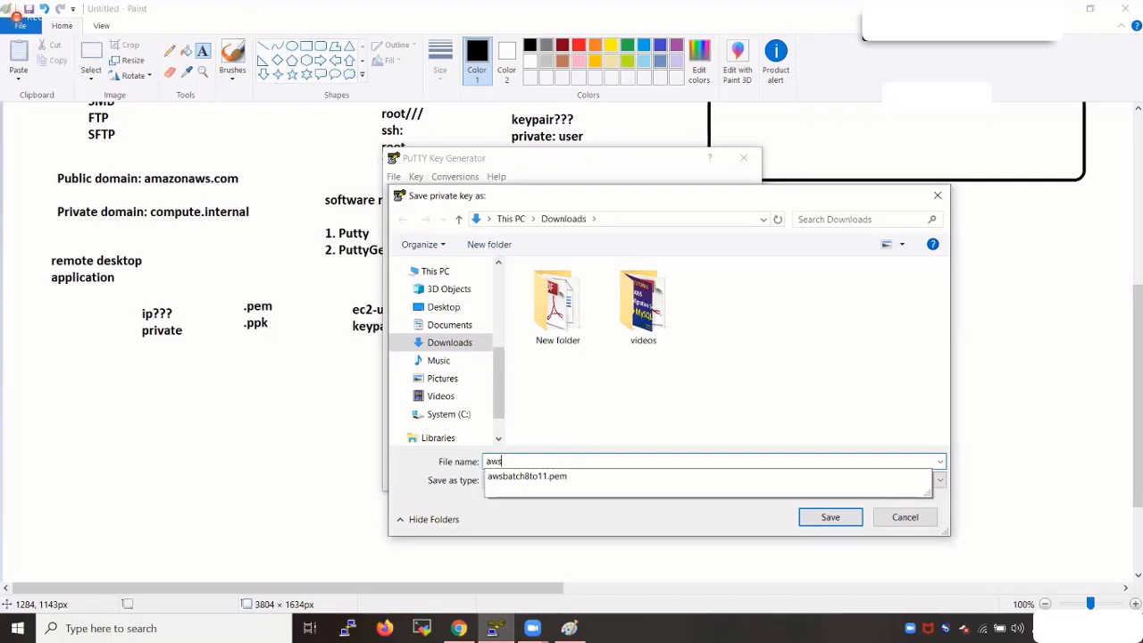
pyautogui.write('batch8to11')
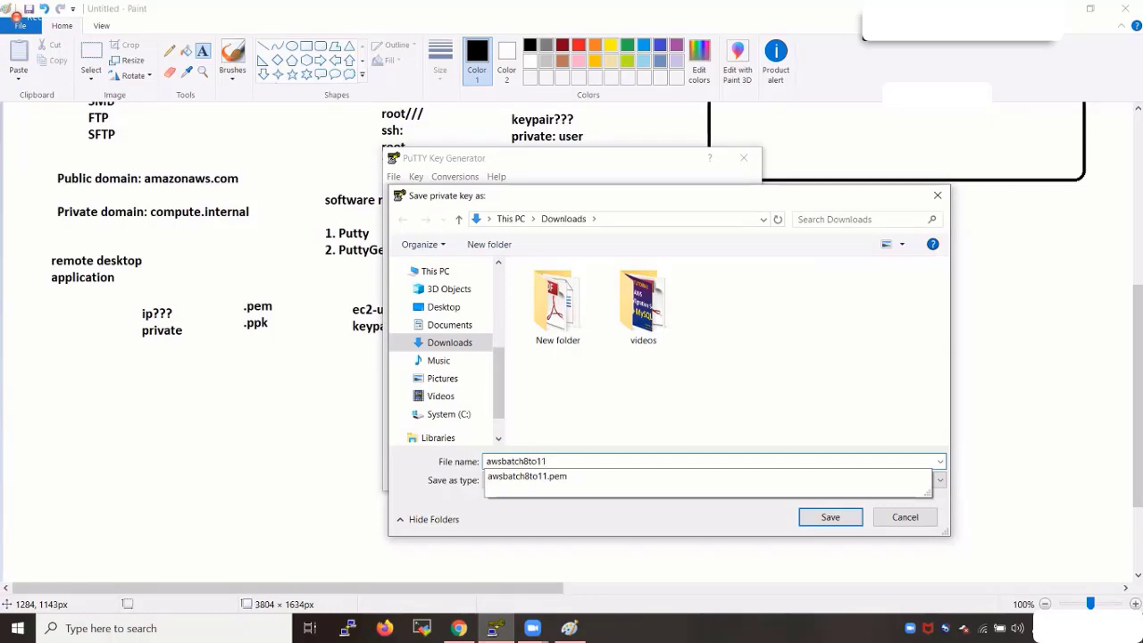
pyautogui.click(616, 425)
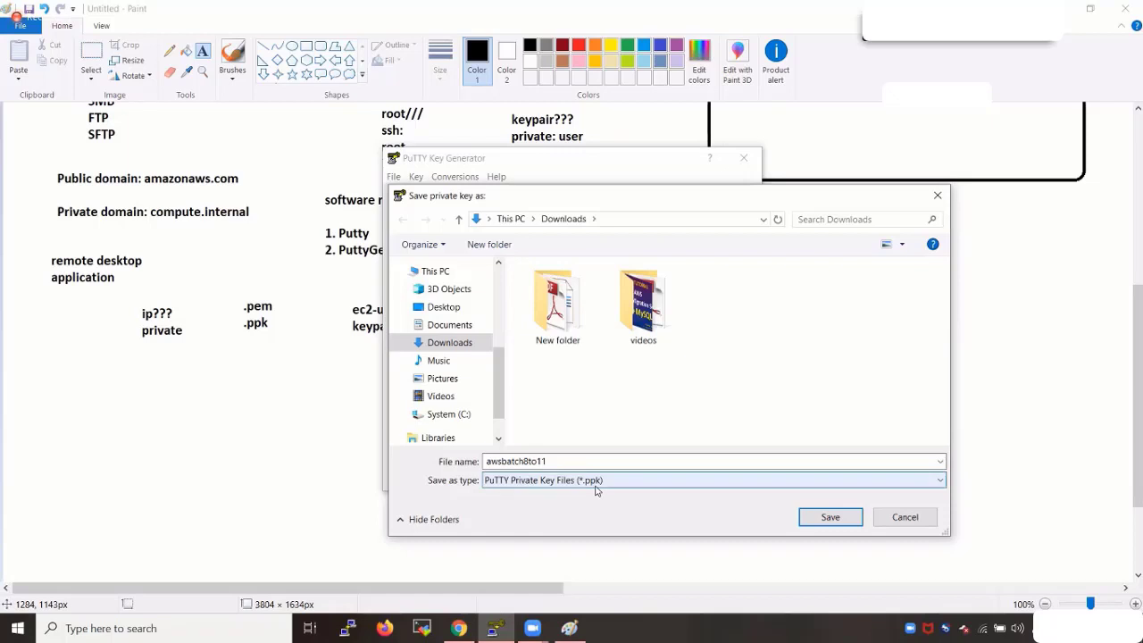
pyautogui.click(837, 519)
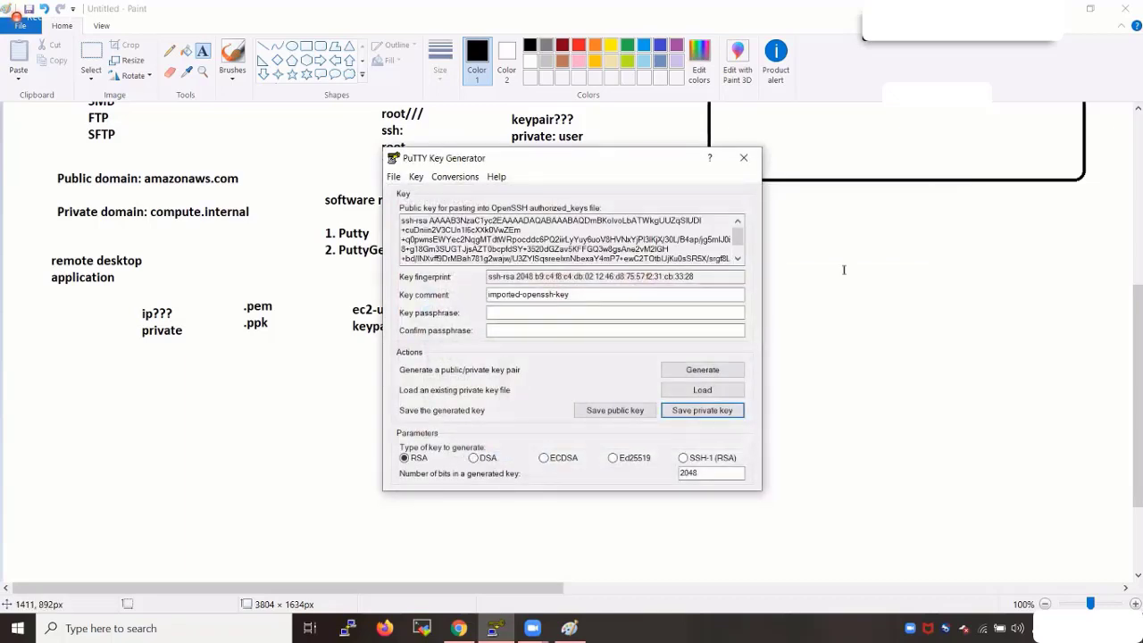
pyautogui.click(745, 158)
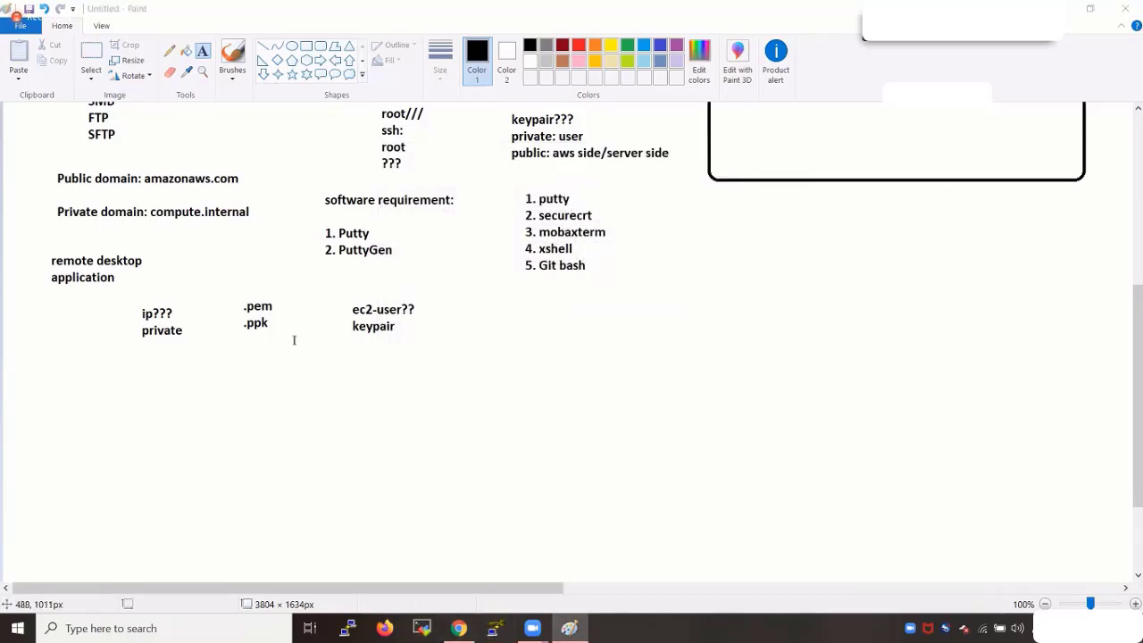
# - Find awsbatch8to11.ppk in the Downloads folder in File Explorer, then return to Chrome
pyautogui.press('super+e')
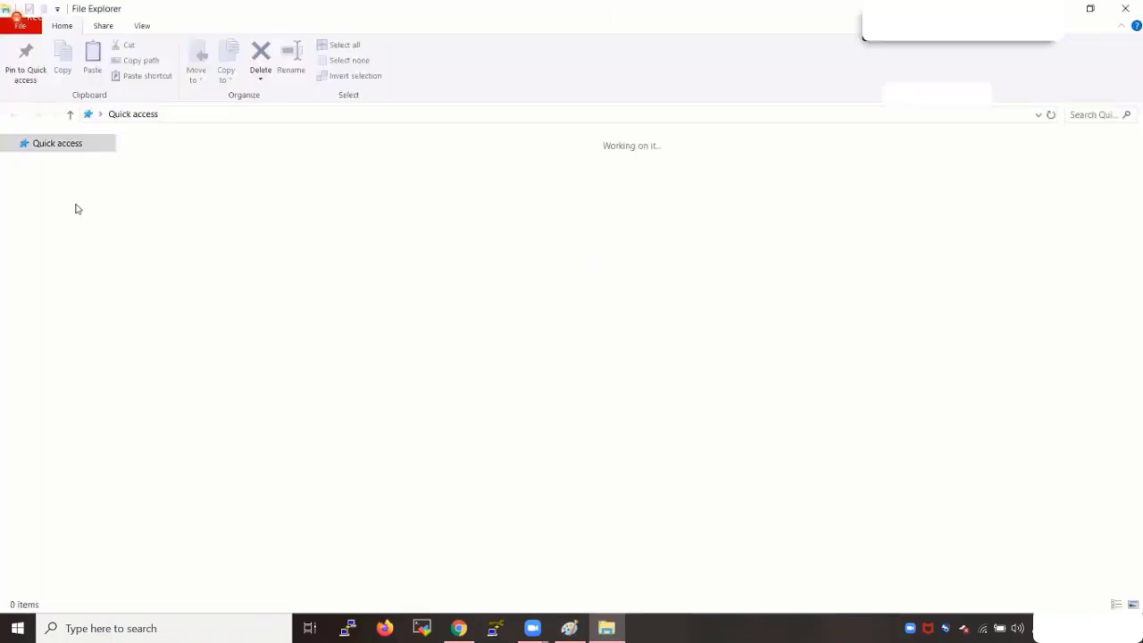
pyautogui.click(61, 187)
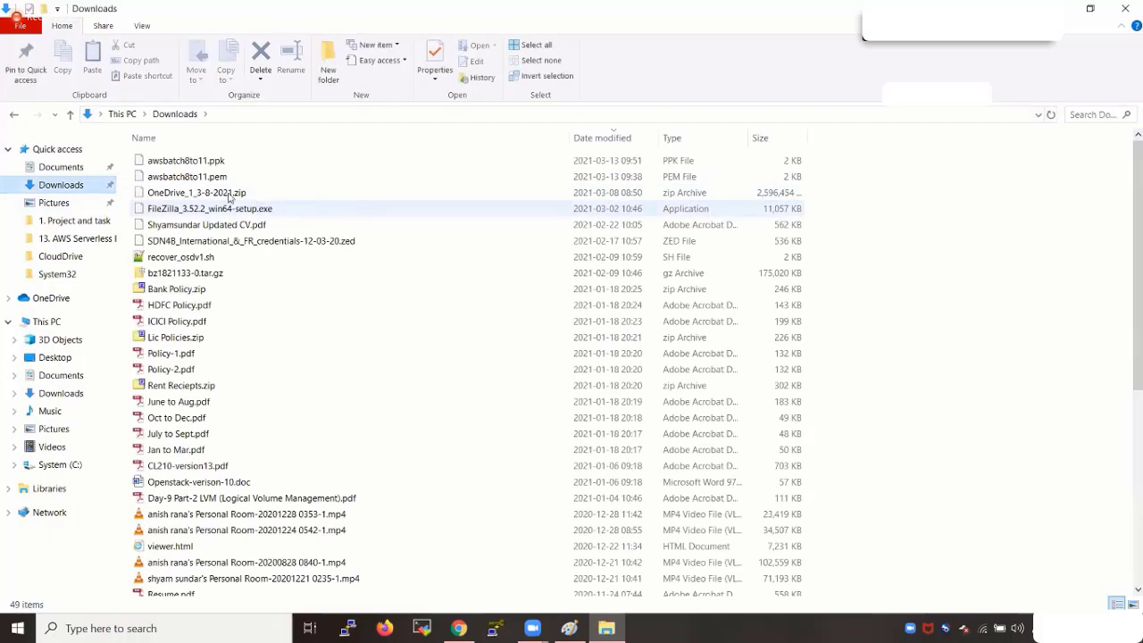
pyautogui.click(211, 164)
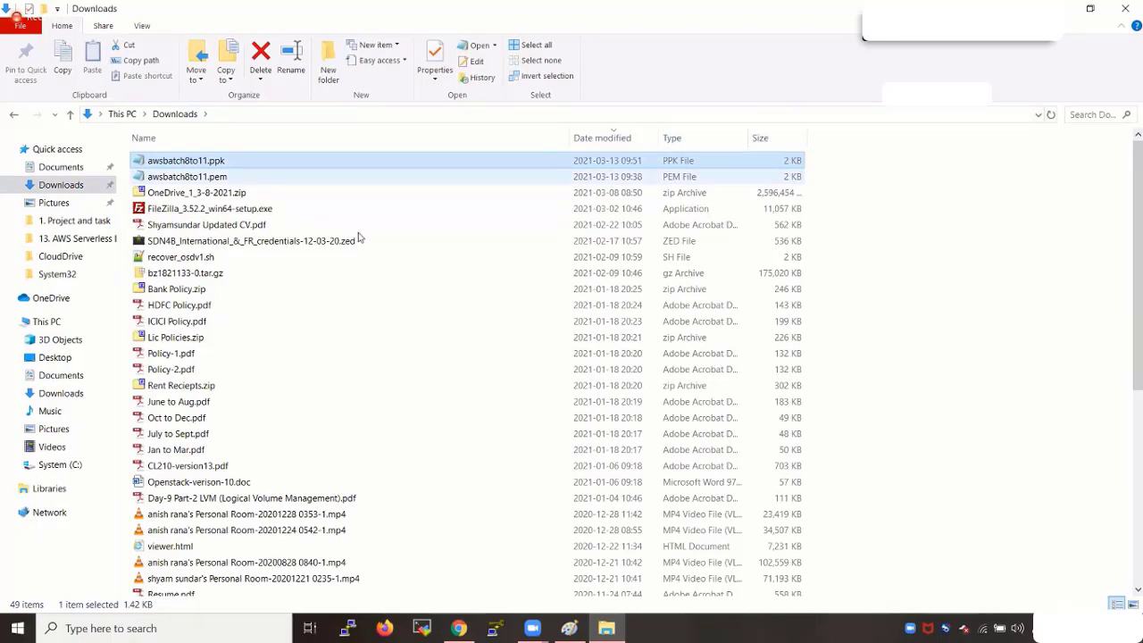
pyautogui.click(458, 630)
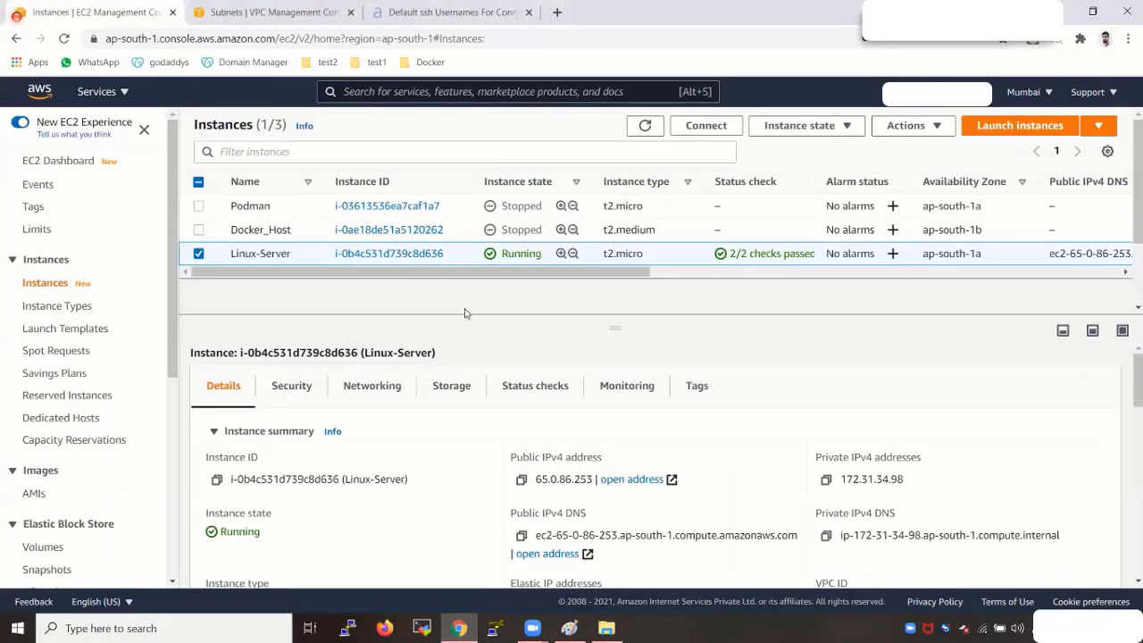
# - Try a keyless PuTTY login to 65.0.86.253 as ec2-user and dismiss the authentication error
pyautogui.click(521, 480)
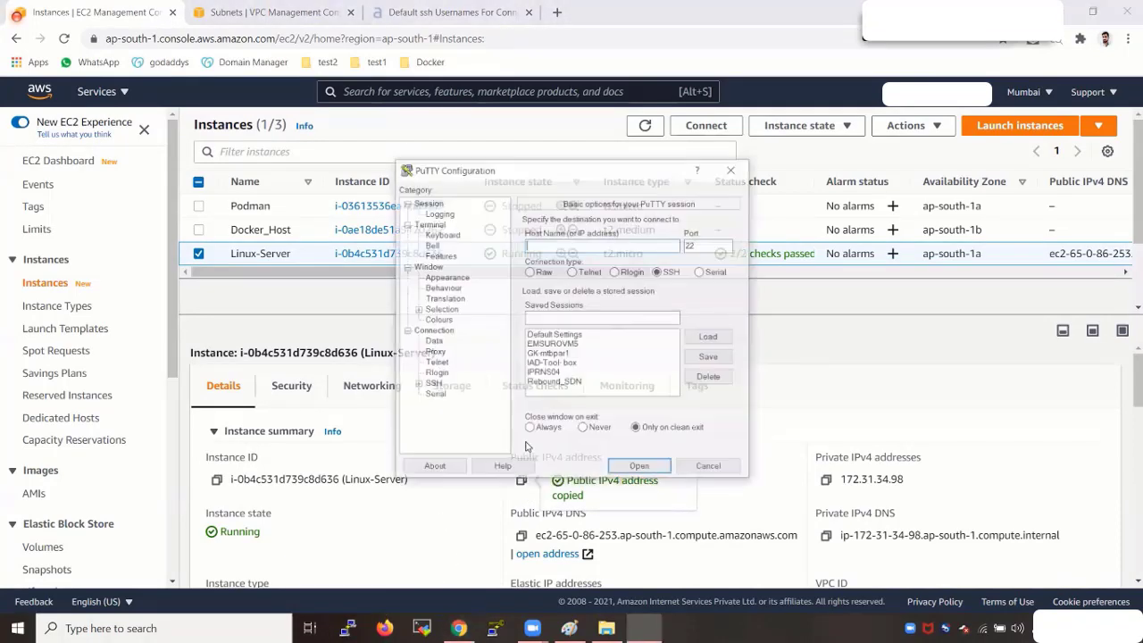
pyautogui.hotkey('ctrl', 'v')
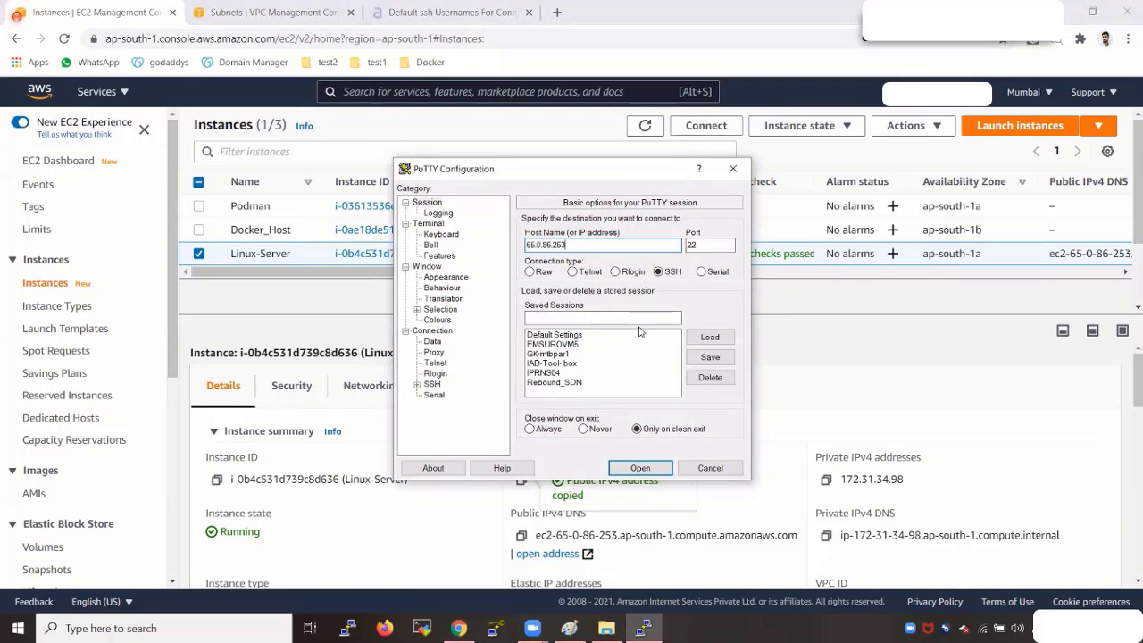
pyautogui.click(651, 468)
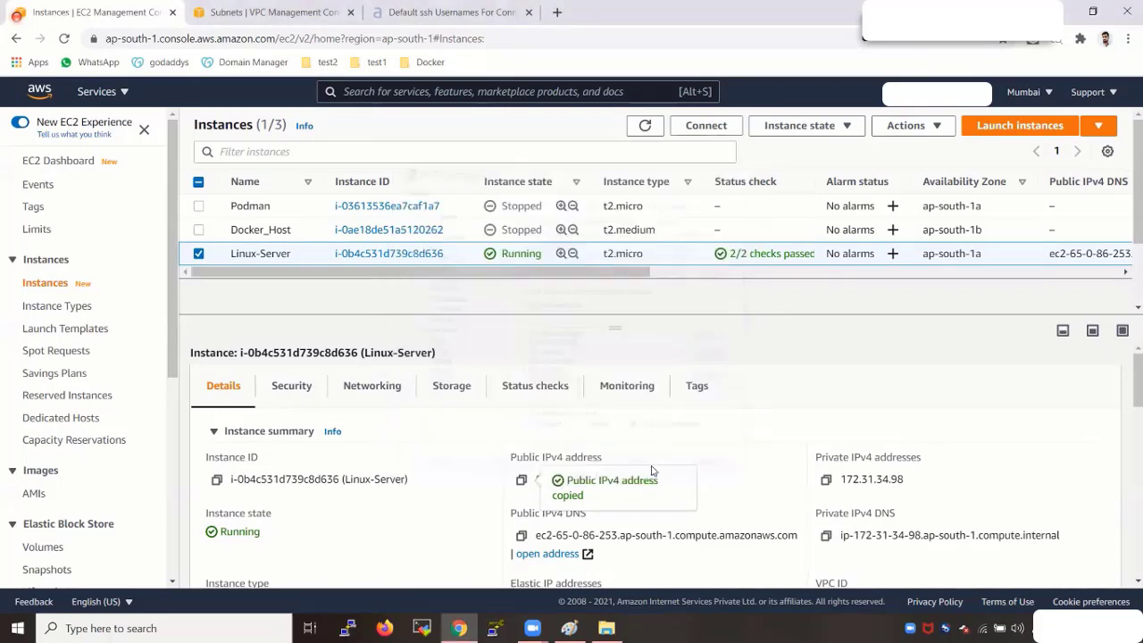
pyautogui.write('ec2')
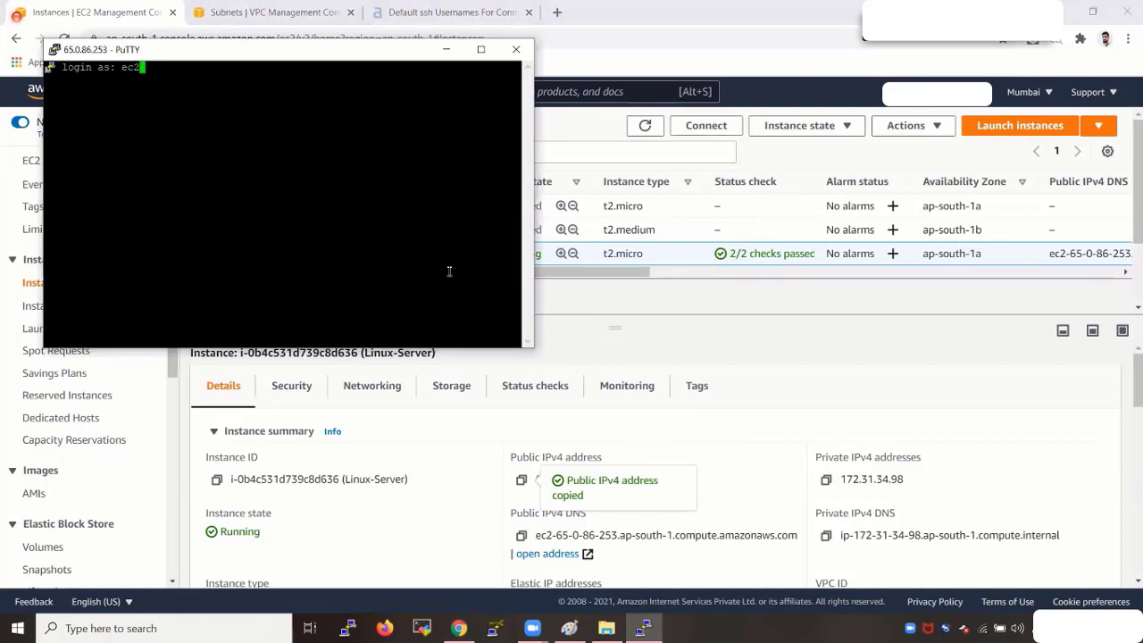
pyautogui.write('-user')
pyautogui.press('Return')
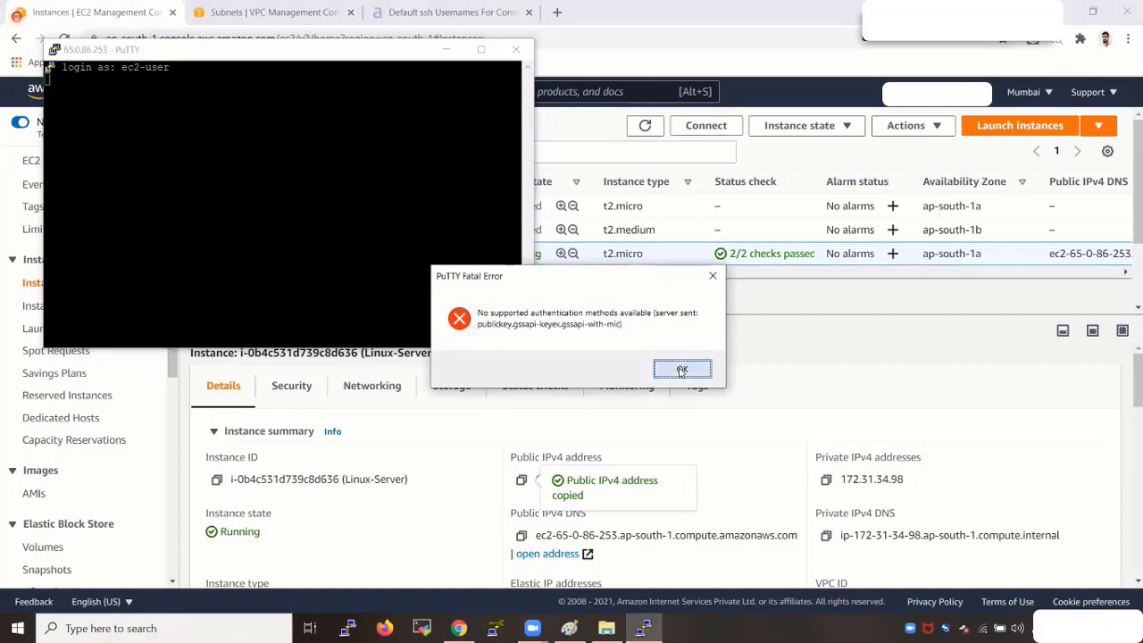
pyautogui.click(682, 370)
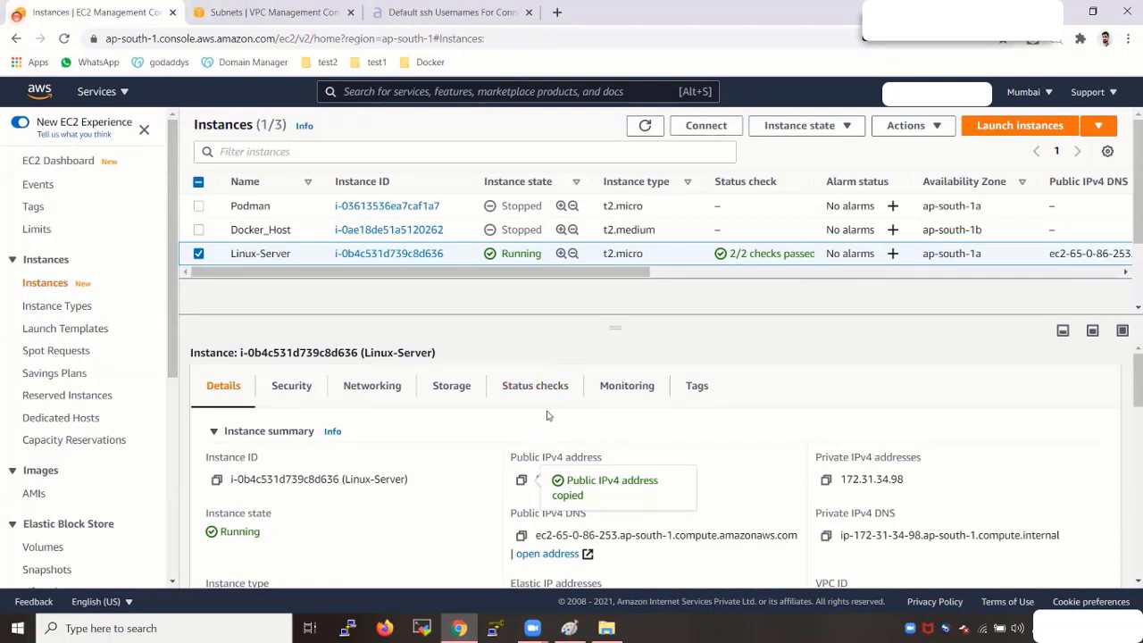
# - Connect PuTTY to 65.0.86.253 with the awsbatch8to11.ppk key under SSH > Auth, logging in as ec2-user
pyautogui.click(348, 628)
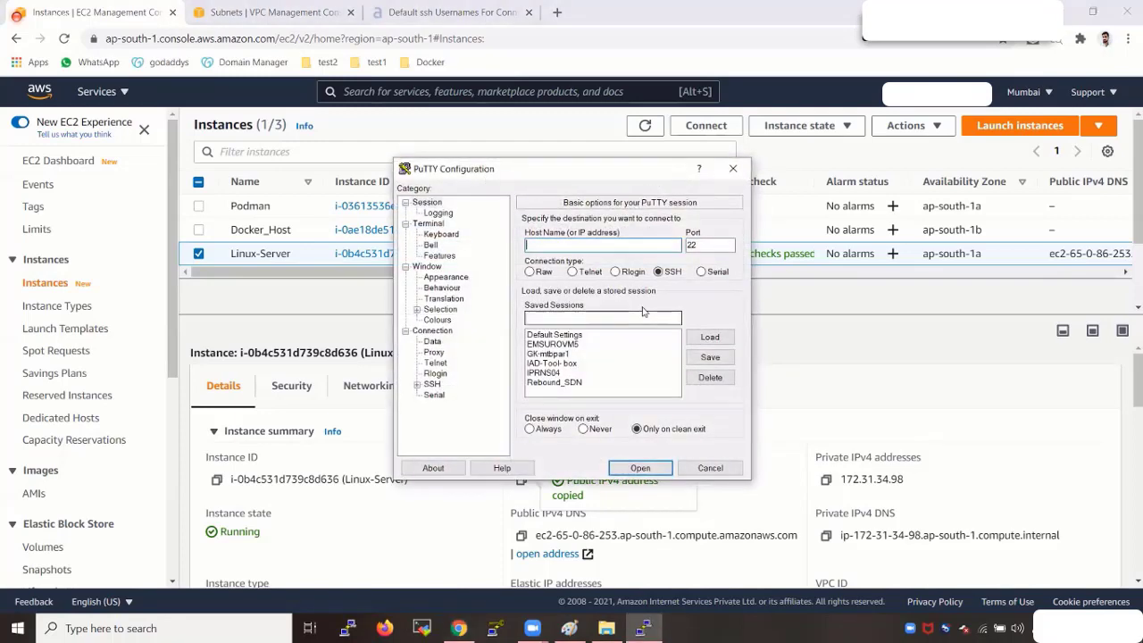
pyautogui.hotkey('ctrl', 'v')
pyautogui.click(417, 385)
pyautogui.click(444, 395)
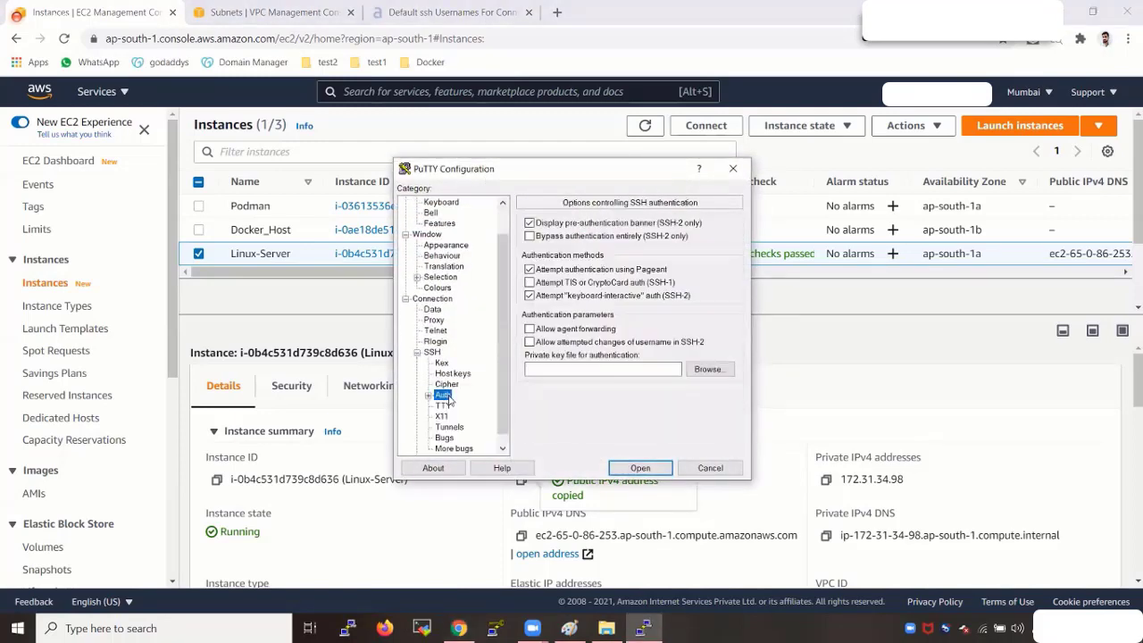
pyautogui.click(707, 370)
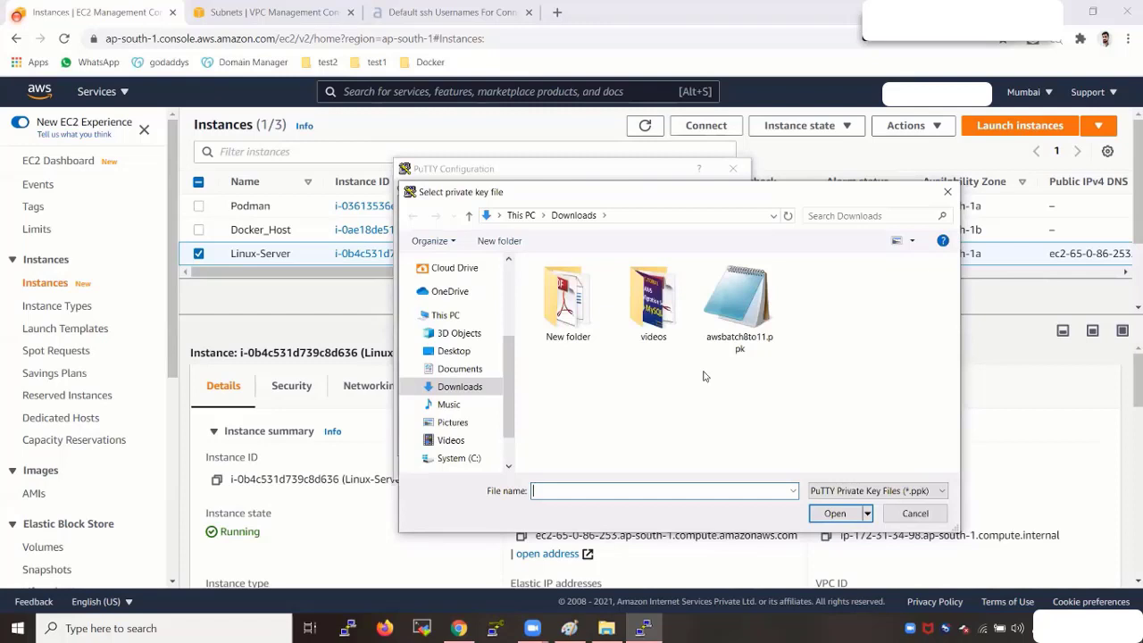
pyautogui.click(750, 333)
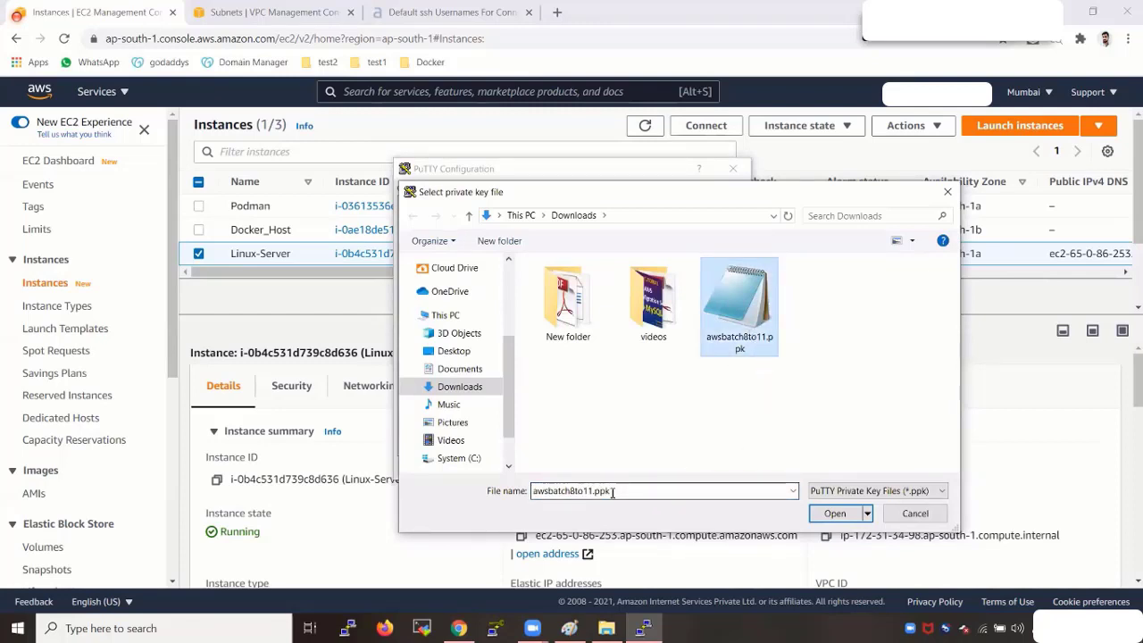
pyautogui.click(838, 514)
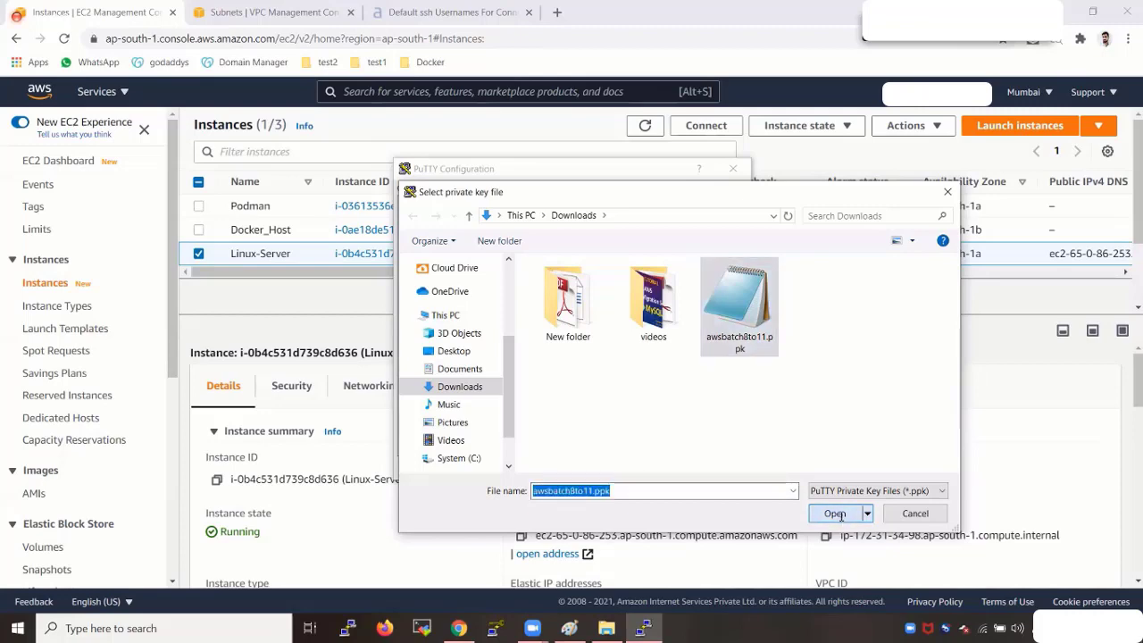
pyautogui.scroll(3, 505, 215)
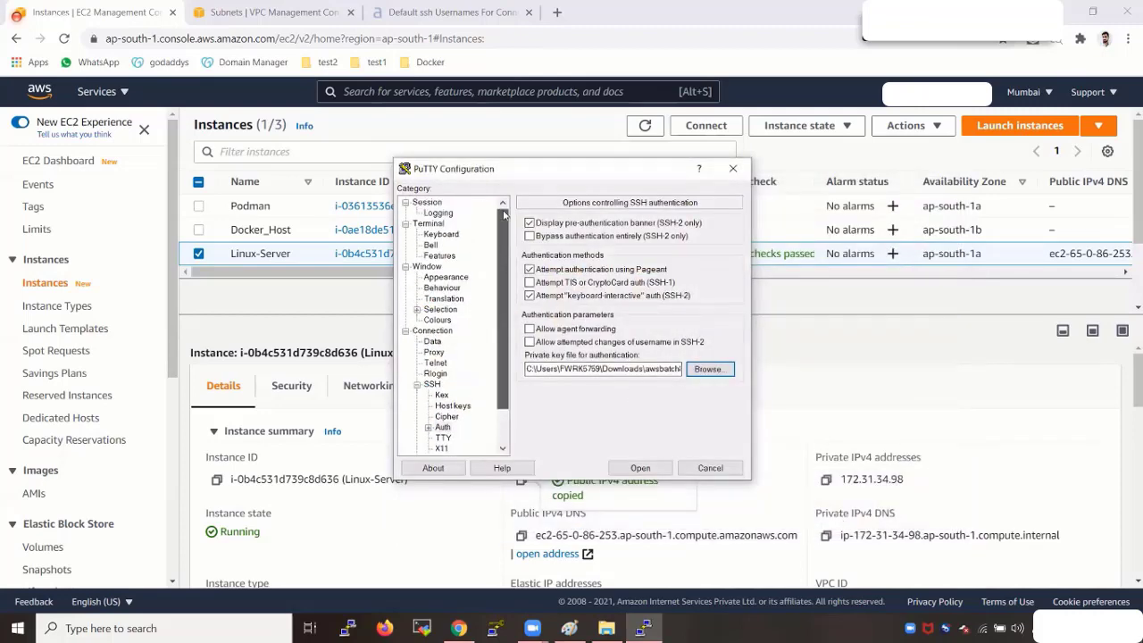
pyautogui.click(640, 469)
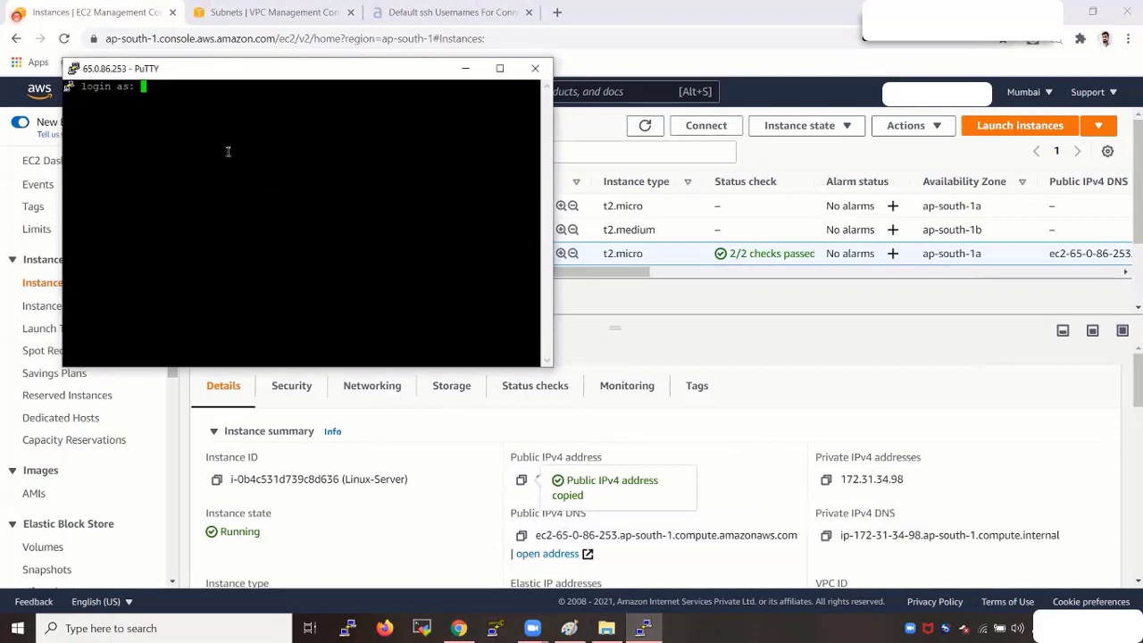
pyautogui.write('ec2-user')
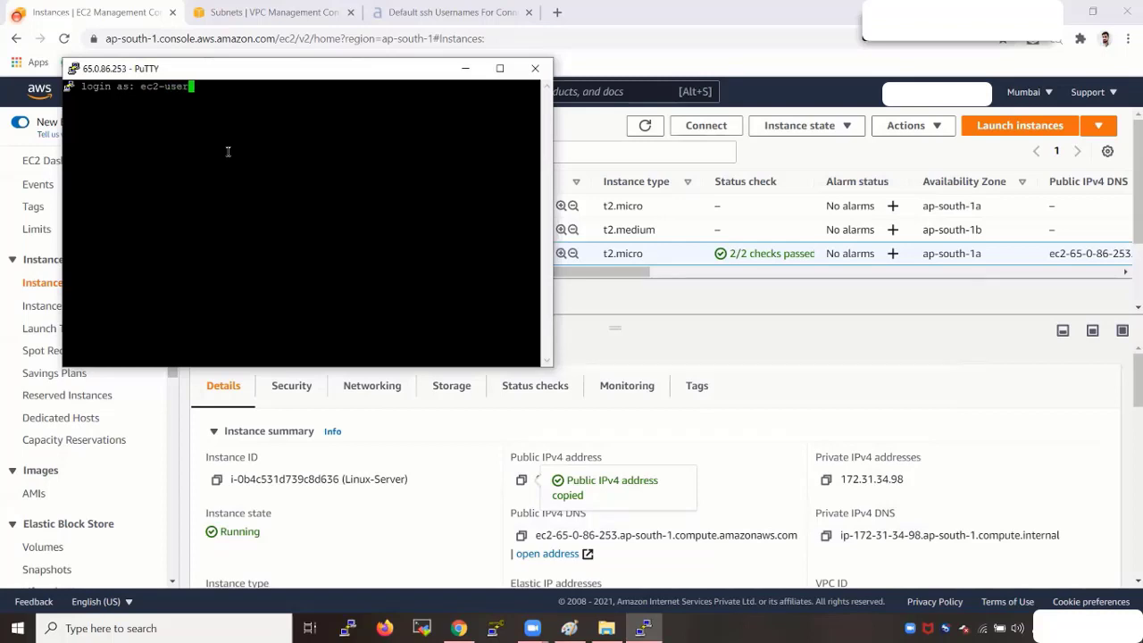
pyautogui.press('Return')
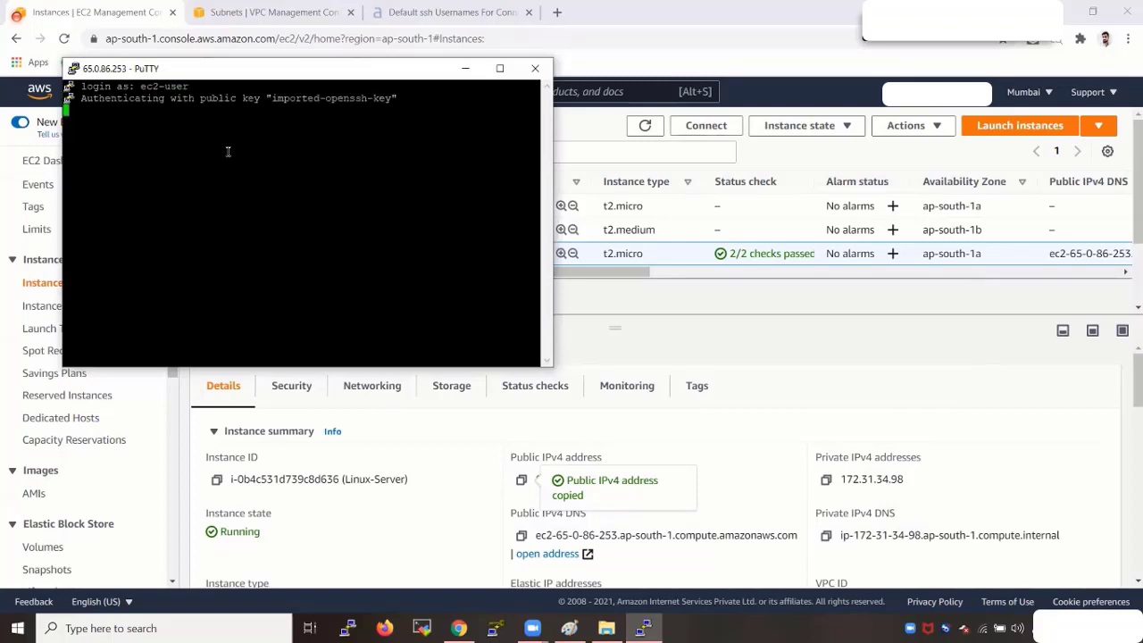
# - Maximize PuTTY, switch to root with sudo su -, and confirm whoami prints root
pyautogui.click(499, 68)
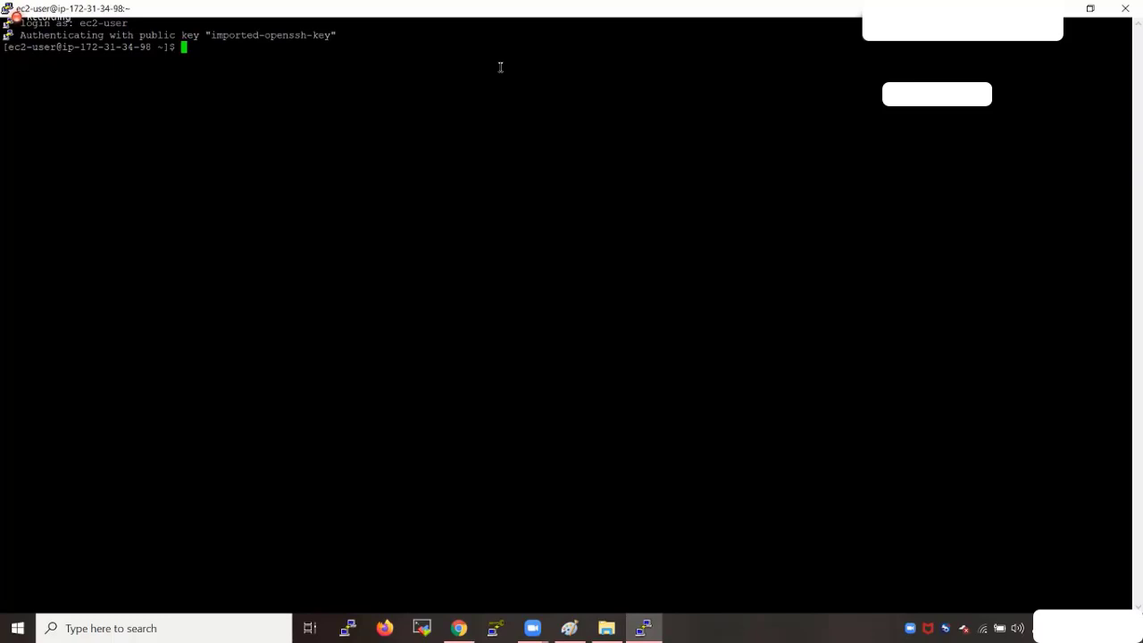
pyautogui.write('sudo su -')
pyautogui.press('Return')
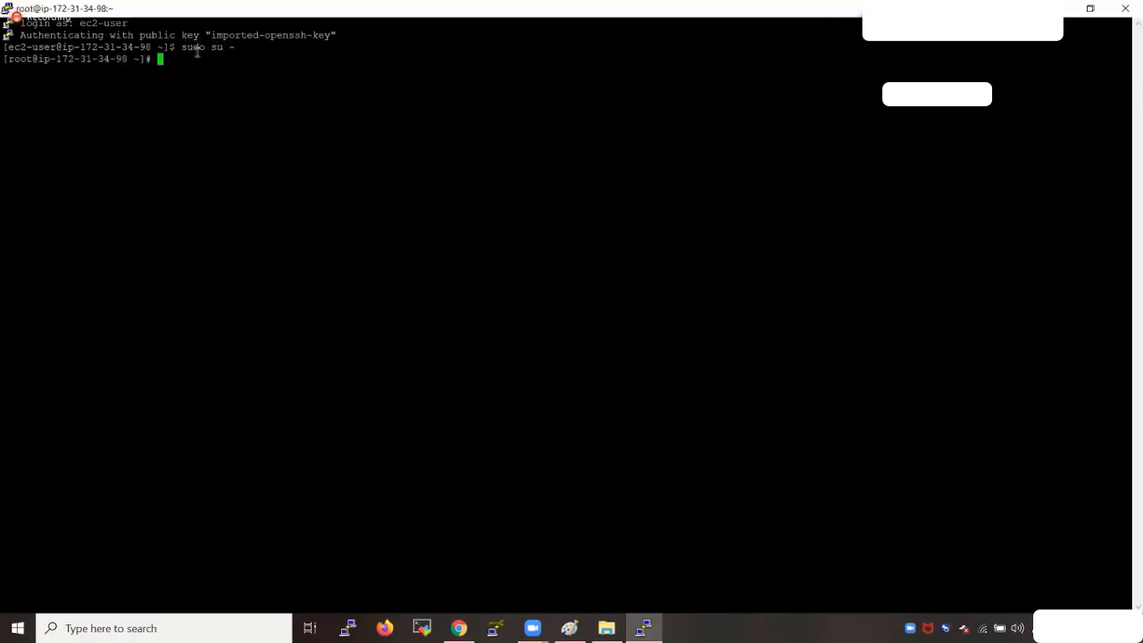
pyautogui.moveTo(184, 46); pyautogui.dragTo(239, 48)
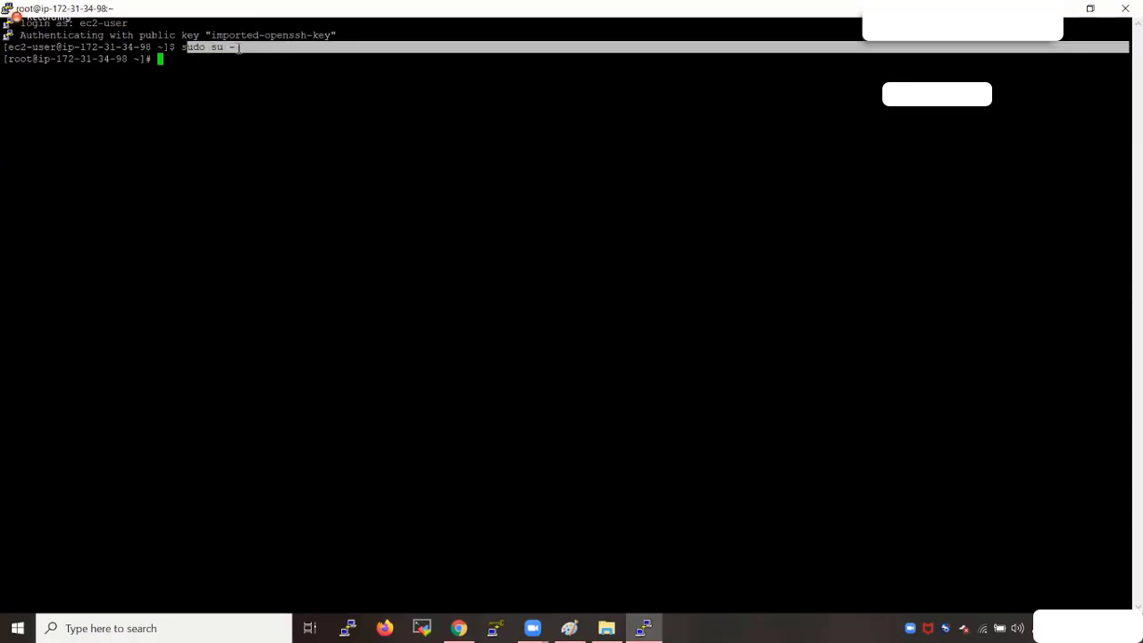
pyautogui.click(13, 59)
pyautogui.doubleClick(12, 59)
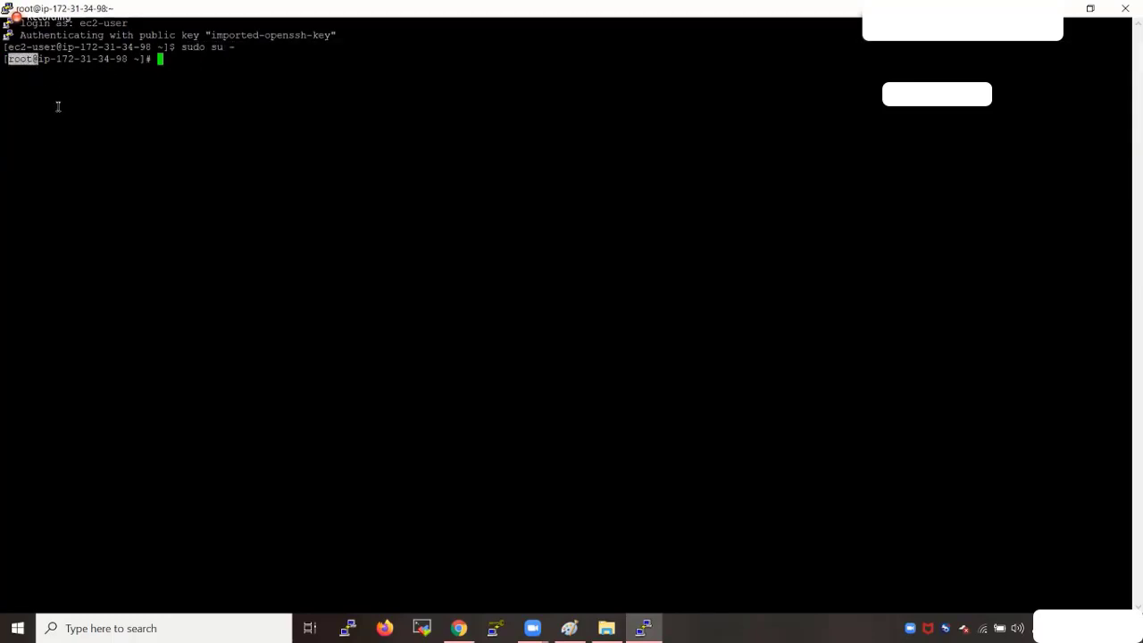
pyautogui.write('whoami')
pyautogui.press('Return')
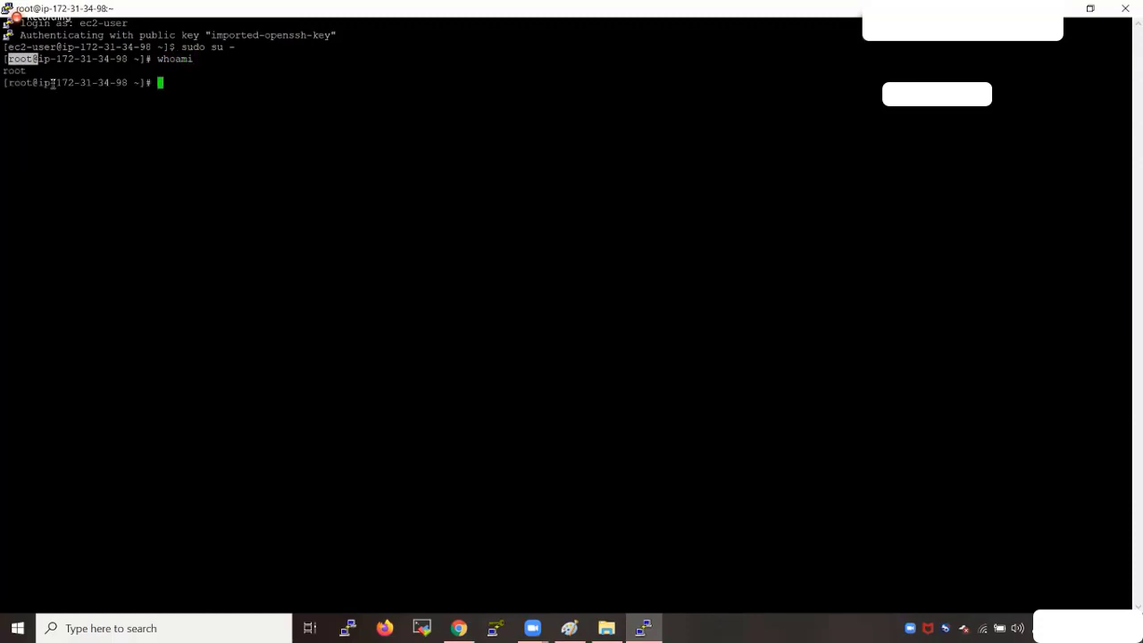
pyautogui.doubleClick(13, 70)
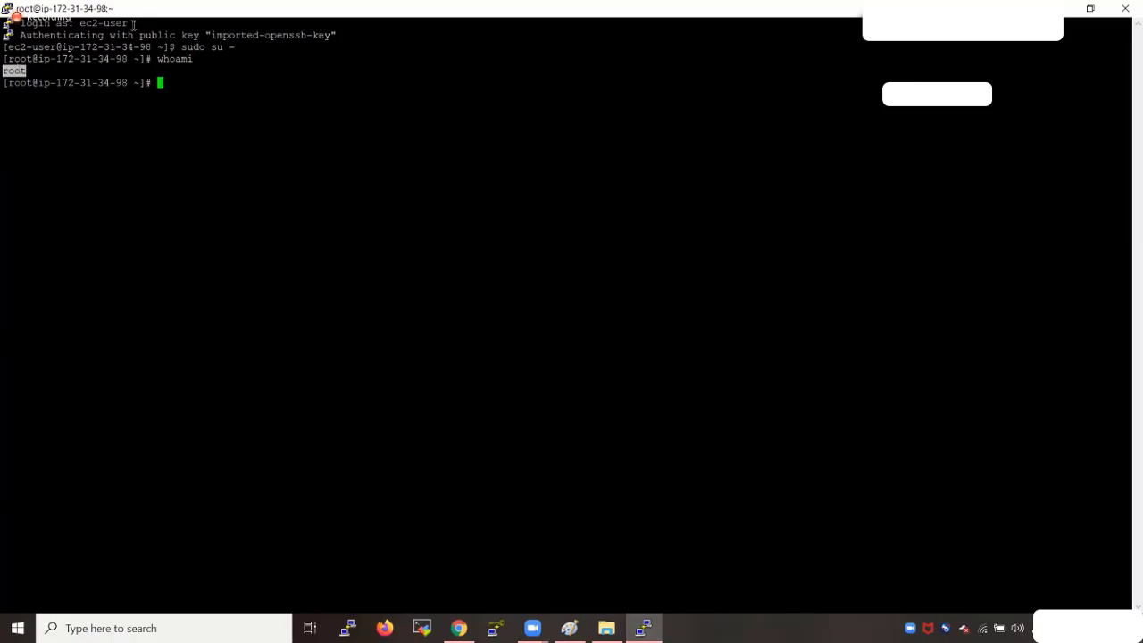
# - Restore the terminal, copy the instance's public IPv4 from the EC2 console, and open Run
pyautogui.doubleClick(301, 11)
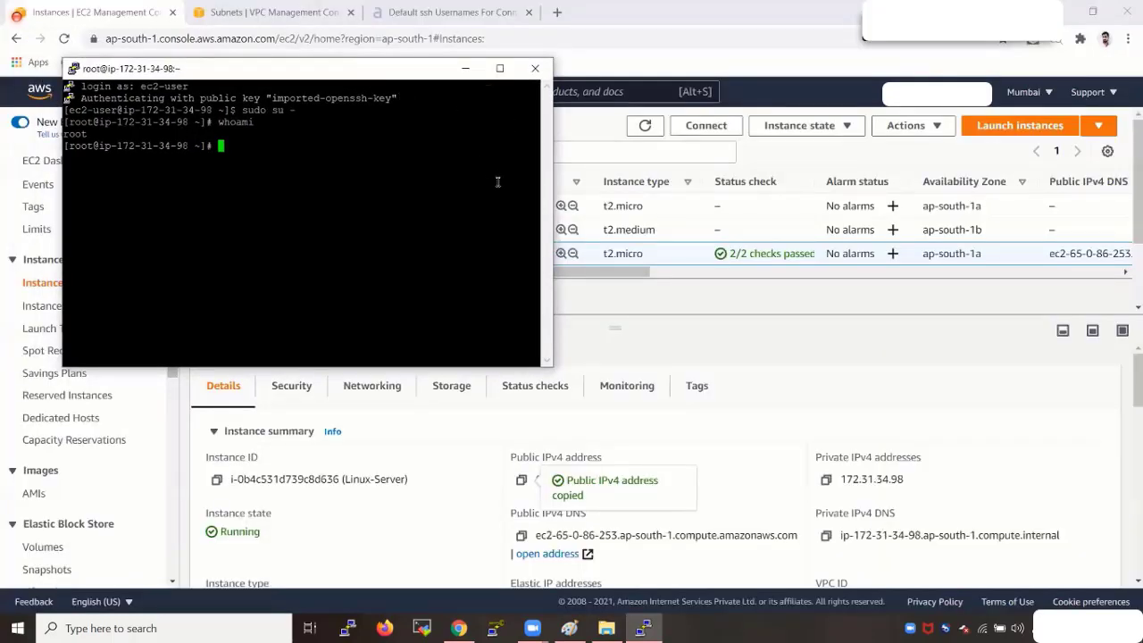
pyautogui.click(676, 347)
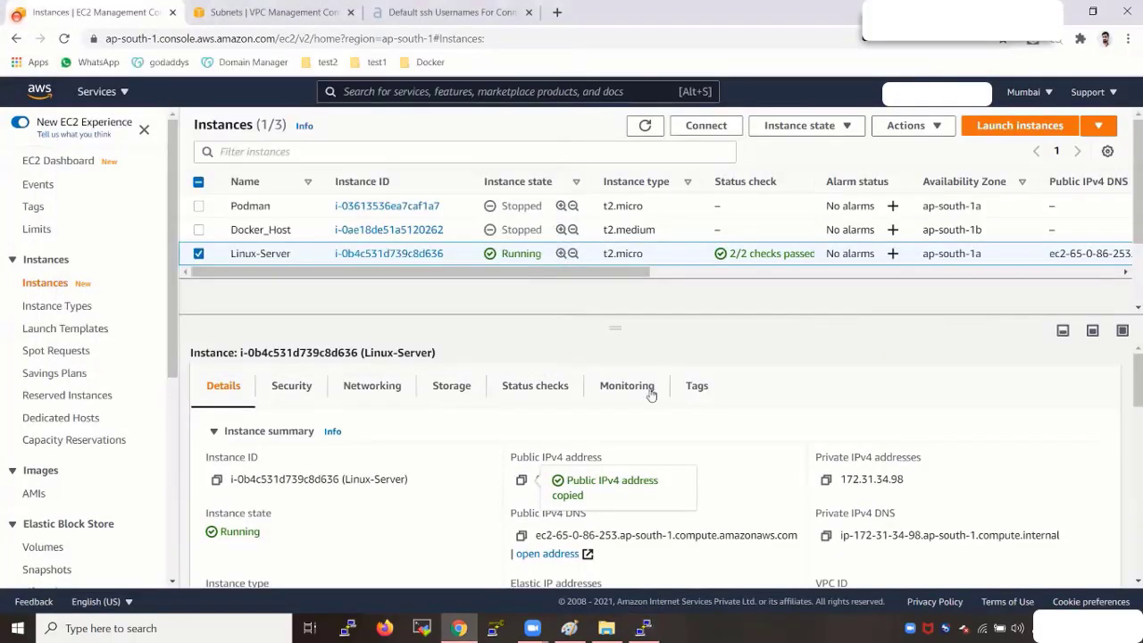
pyautogui.click(521, 482)
pyautogui.press('super+r')
# - Ping 65.0.86.253 from the Run prompt, see it time out, then return to the EC2 console
pyautogui.write('ping')
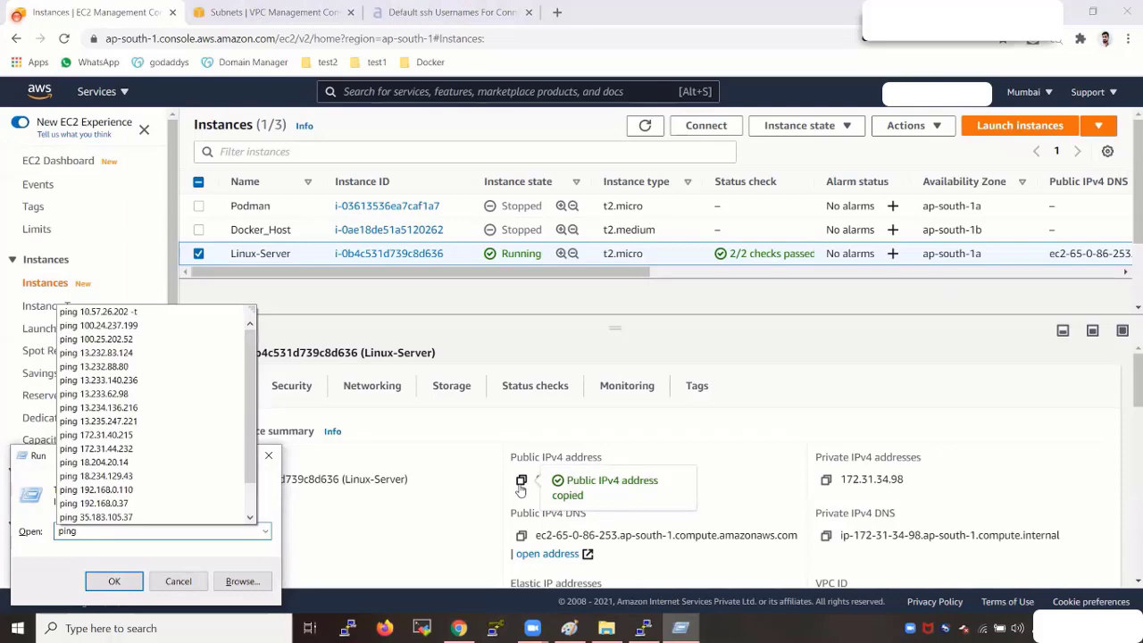
pyautogui.hotkey('ctrl', 'v')
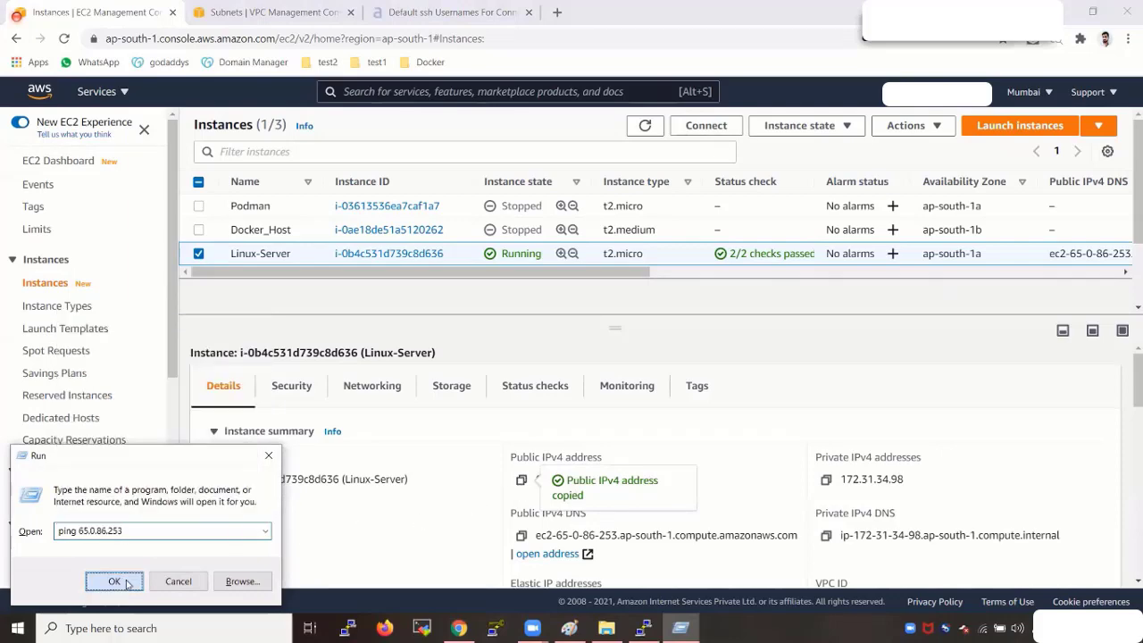
pyautogui.click(114, 582)
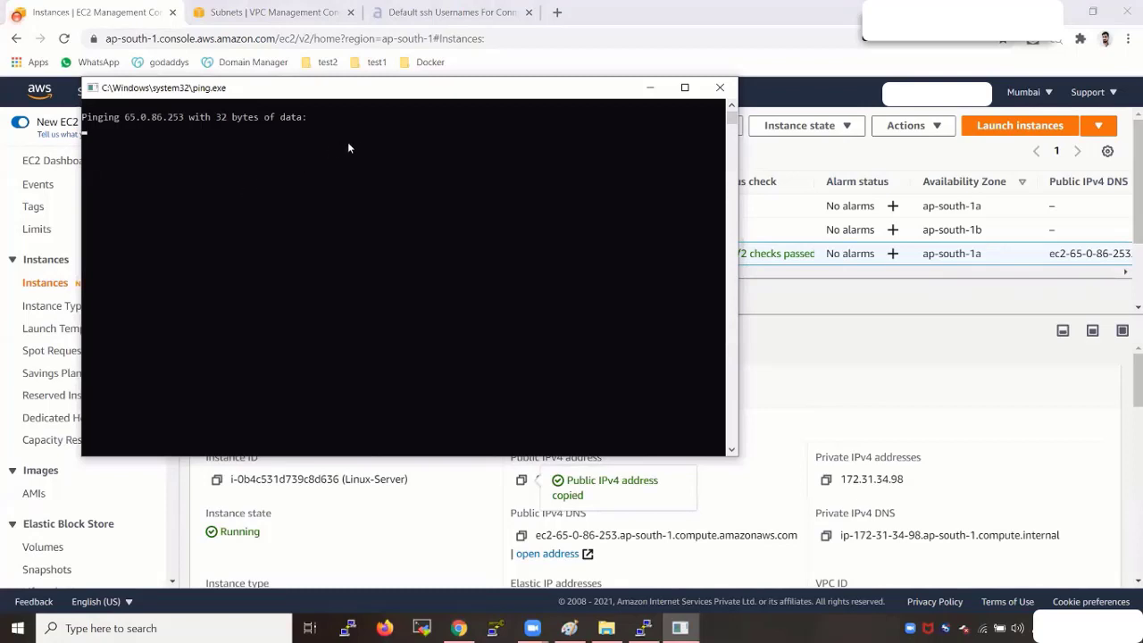
pyautogui.click(643, 627)
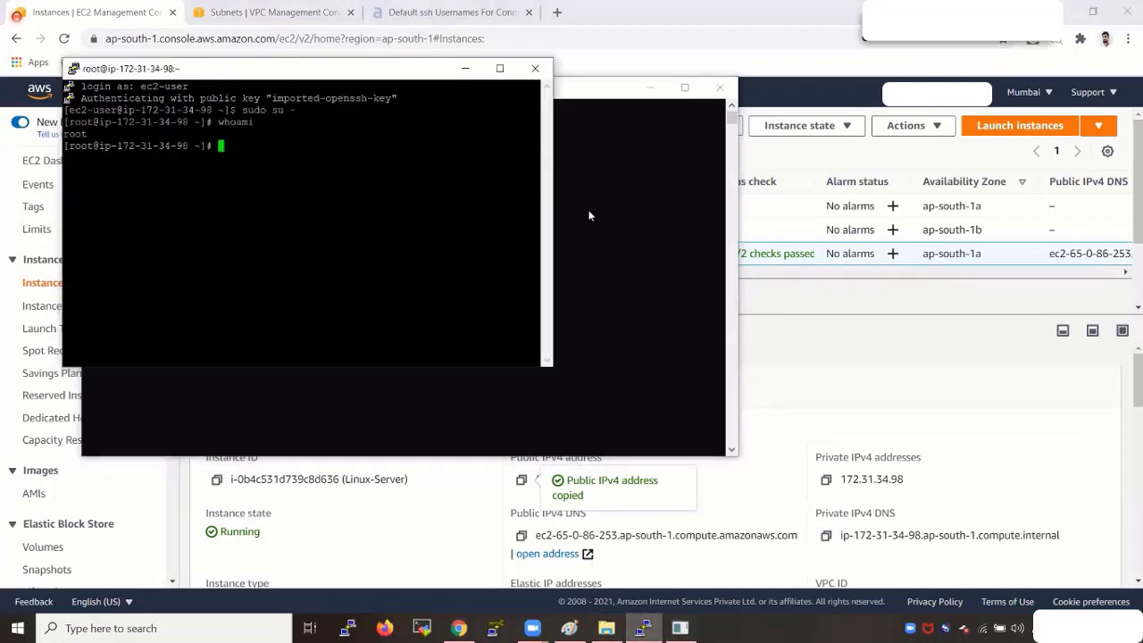
pyautogui.click(588, 215)
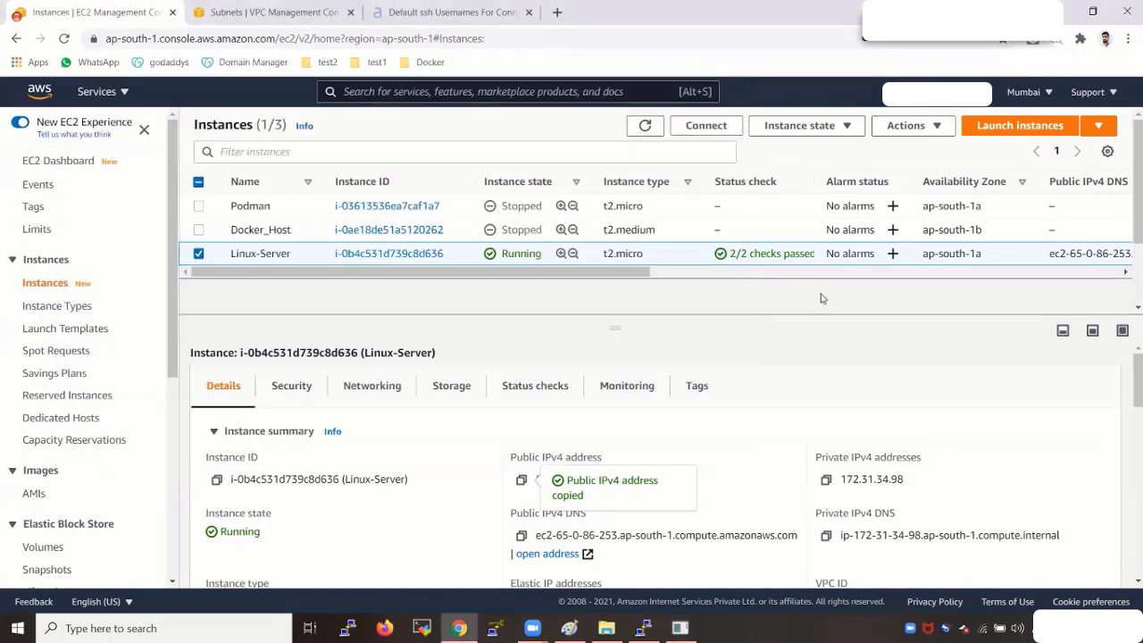
pyautogui.click(823, 298)
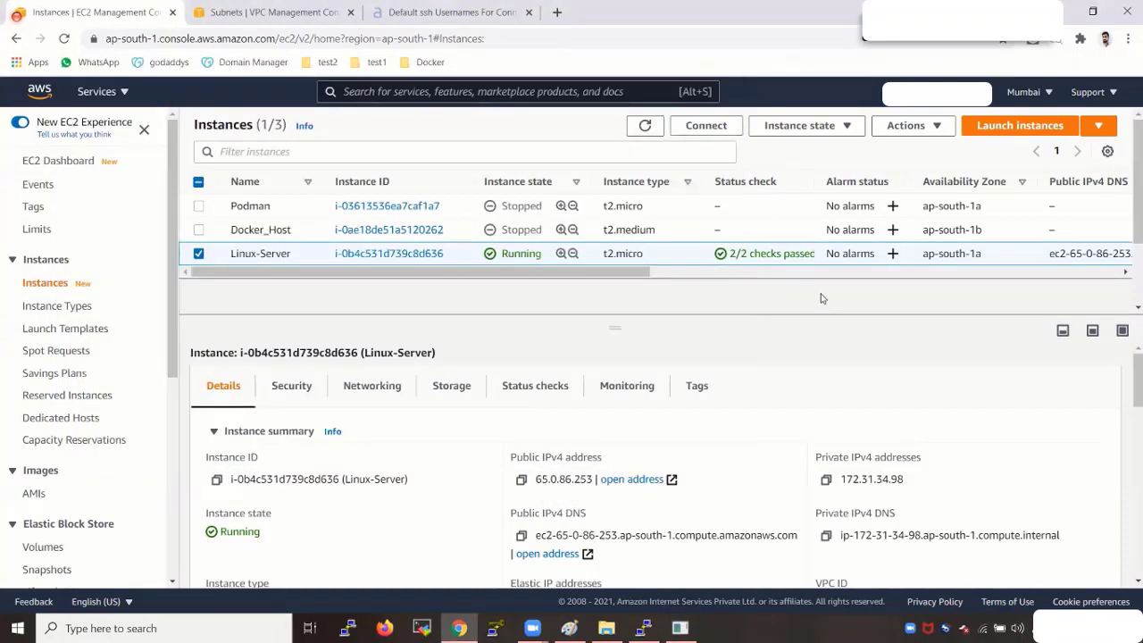
# - Review the instance's Security tab inbound rules, noting the port 22 rule
pyautogui.click(292, 389)
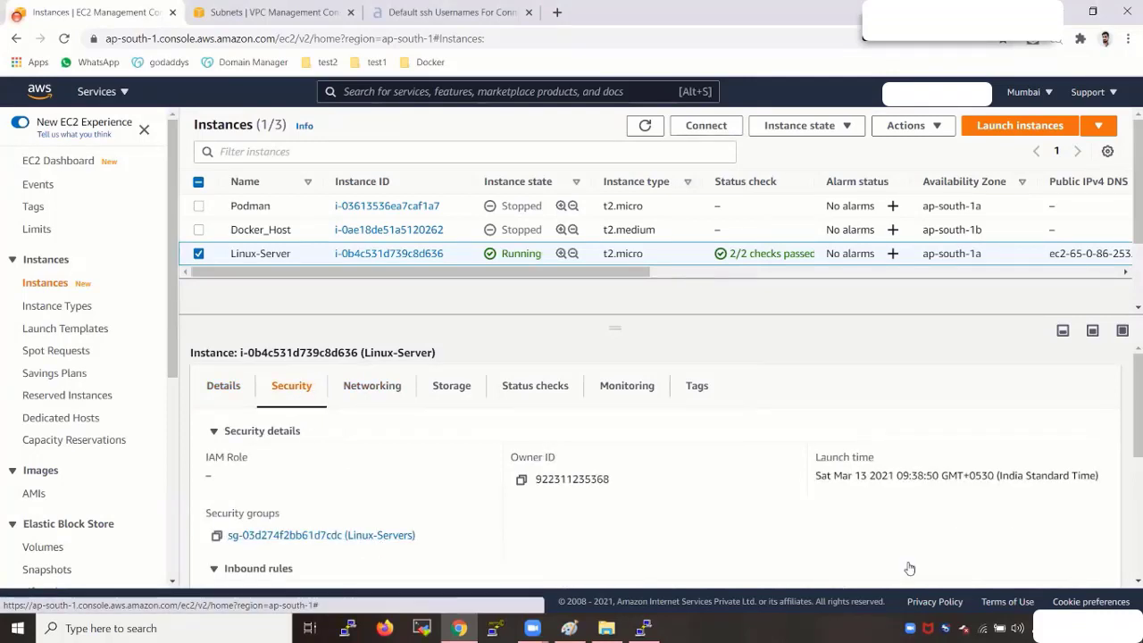
pyautogui.scroll(-2, 825, 563)
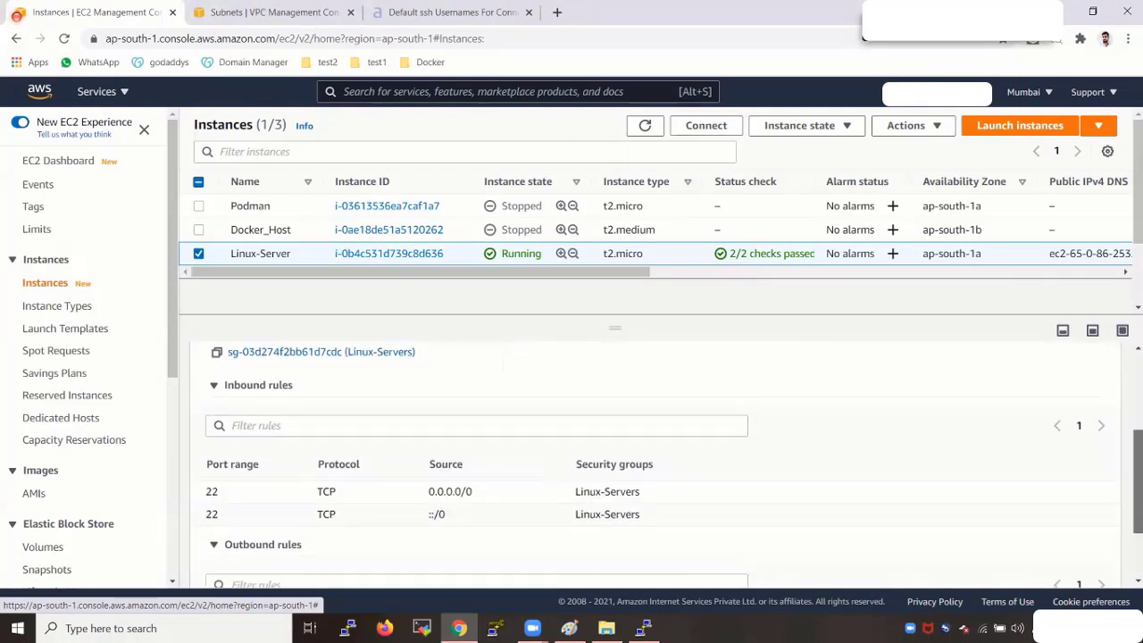
pyautogui.doubleClick(211, 457)
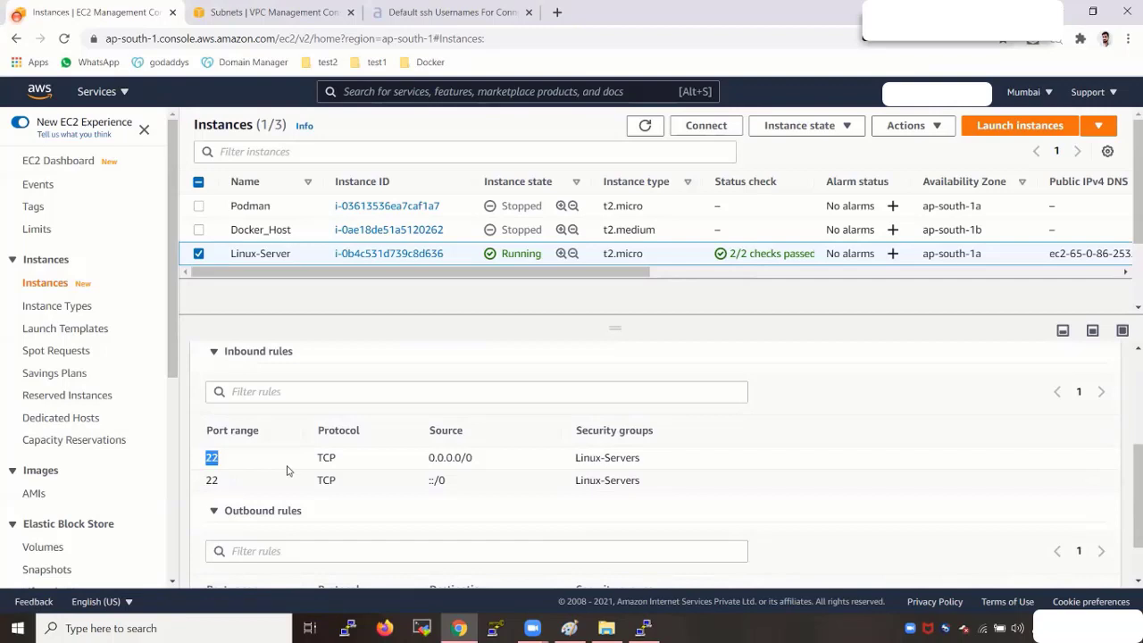
pyautogui.scroll(-2, 178, 423)
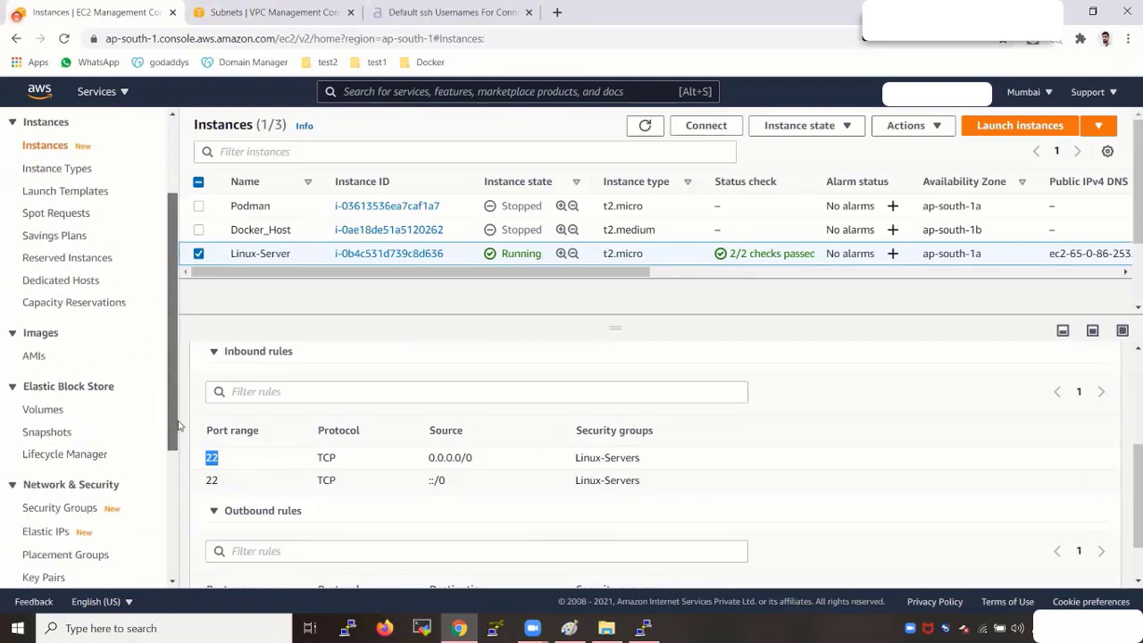
pyautogui.scroll(-1, 178, 424)
# - Open Security Groups and view Linux-Servers' inbound rules, which allow only SSH on port 22
pyautogui.click(75, 450)
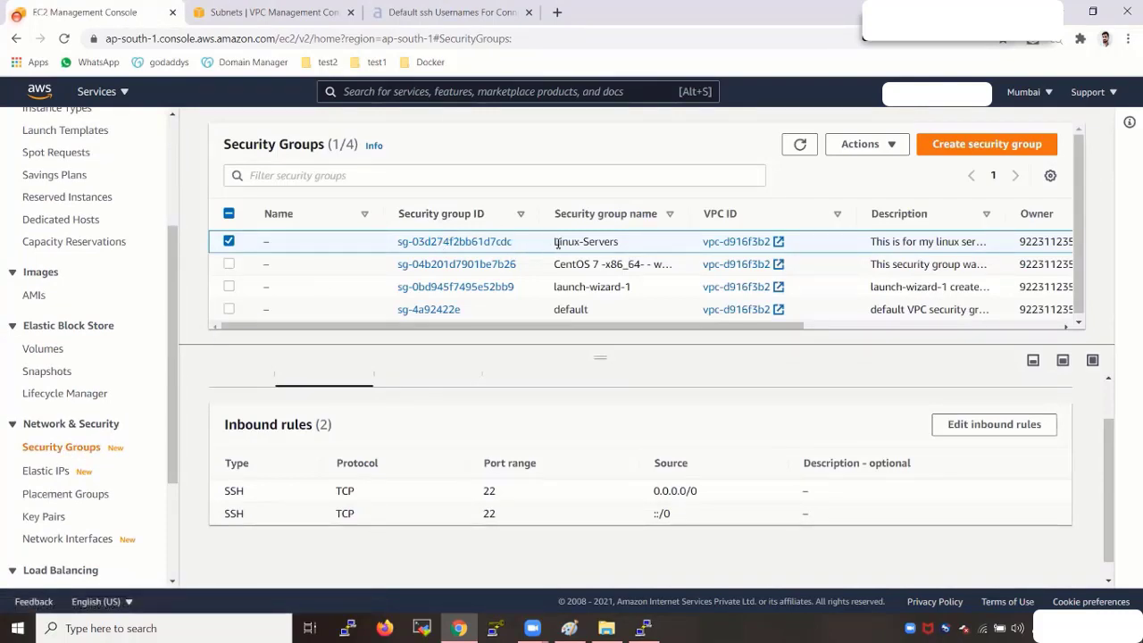
pyautogui.moveTo(560, 242); pyautogui.dragTo(620, 244)
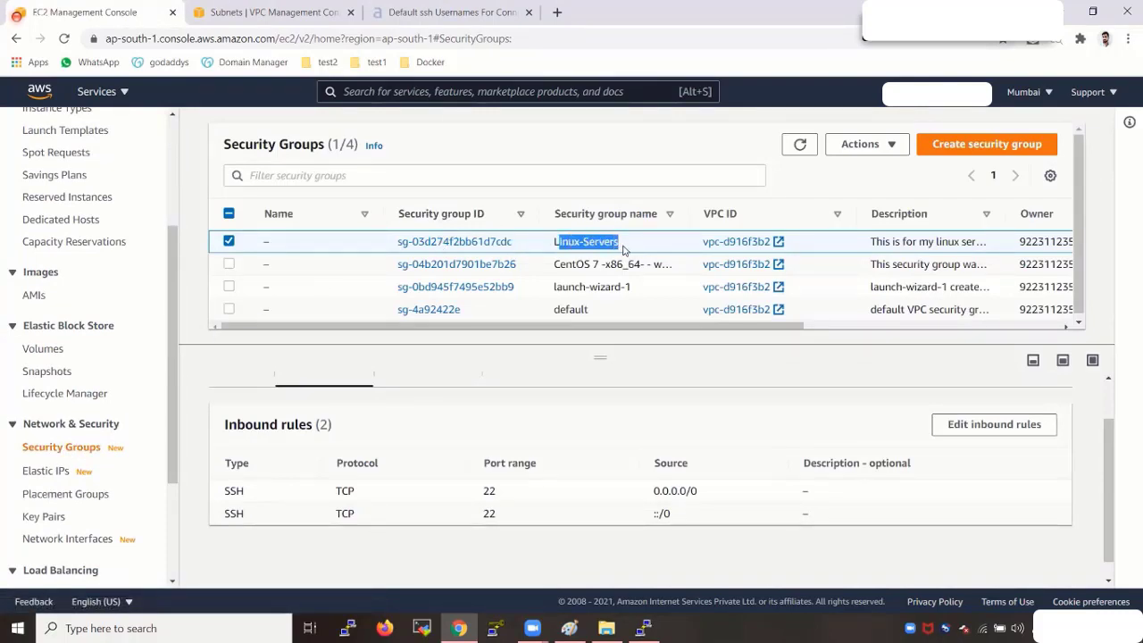
pyautogui.scroll(2, 1106, 485)
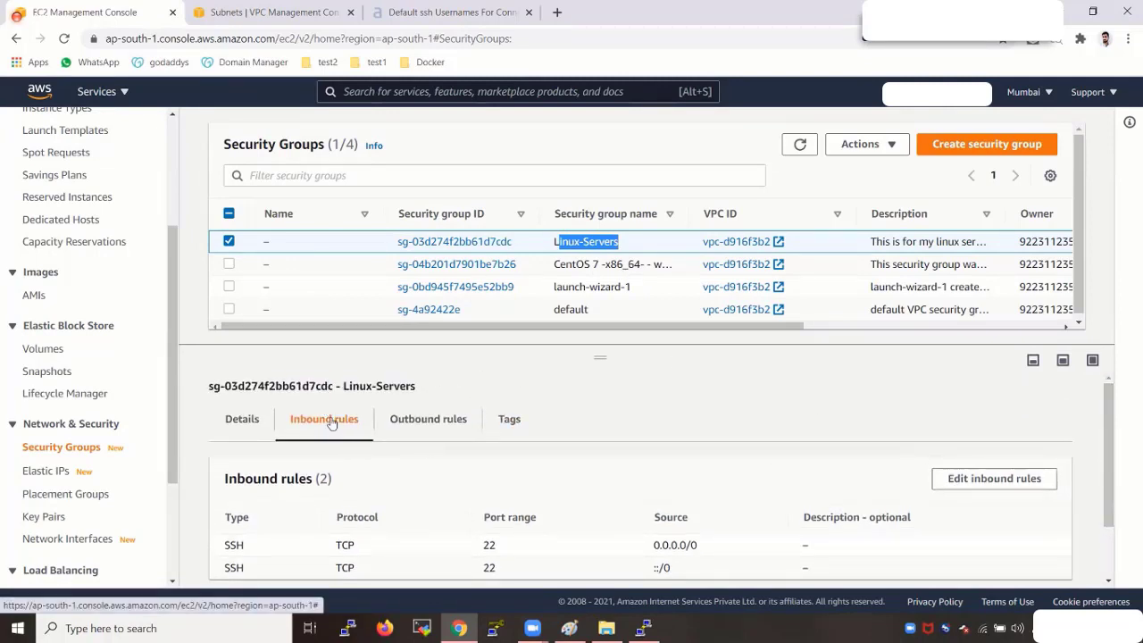
pyautogui.click(954, 478)
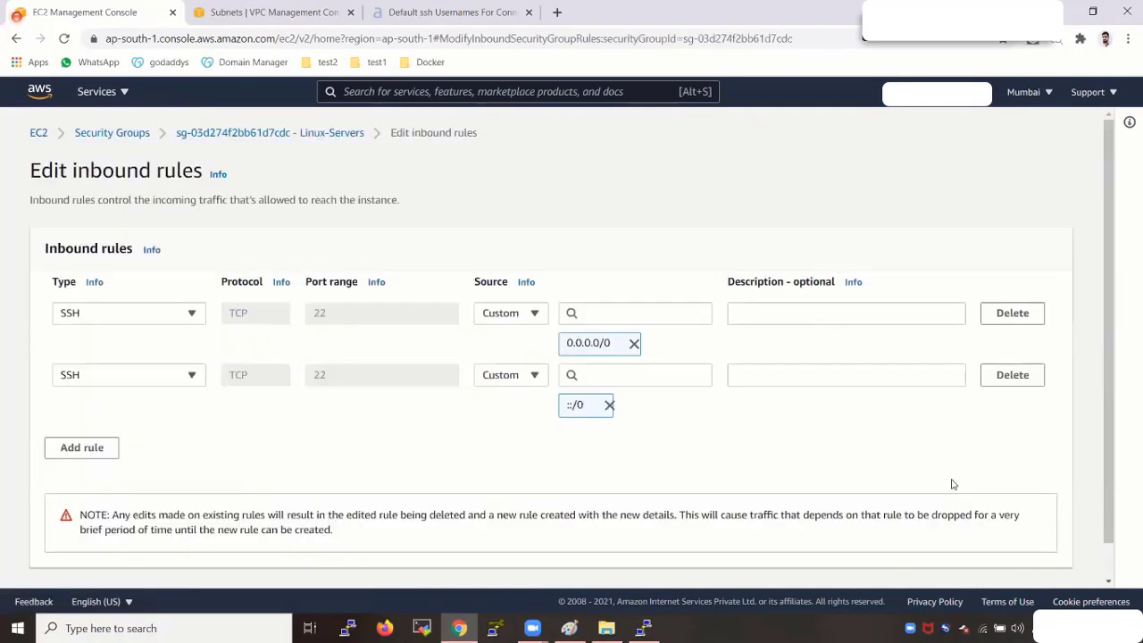
# - Add an All ICMP - IPv4 inbound rule from 0.0.0.0/0 to Linux-Servers and save it
pyautogui.click(104, 456)
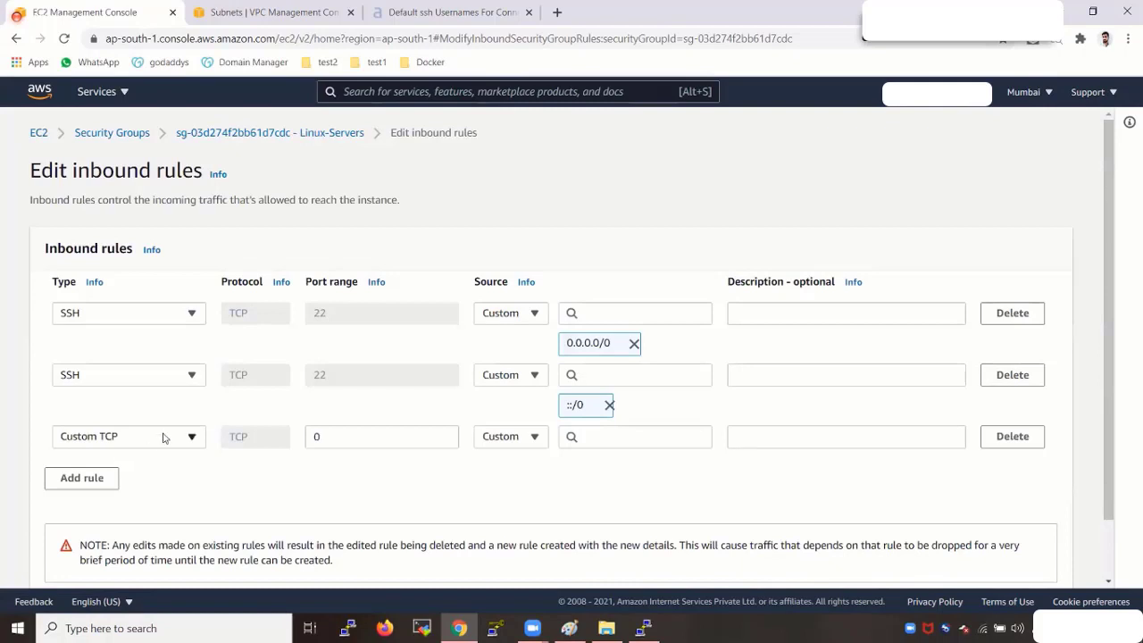
pyautogui.click(164, 438)
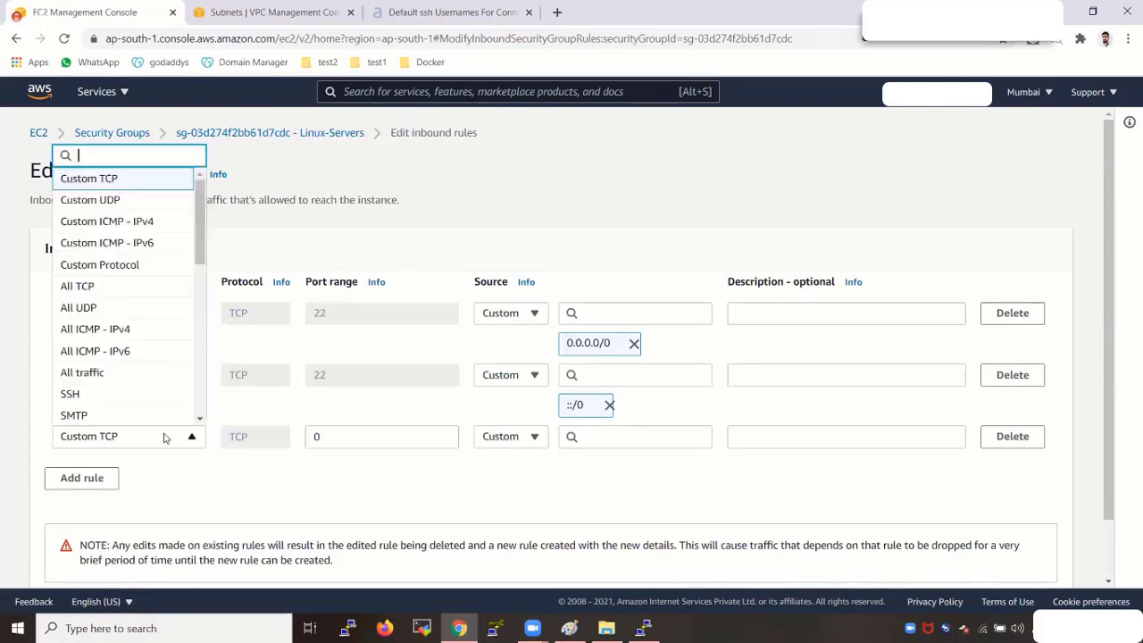
pyautogui.click(93, 330)
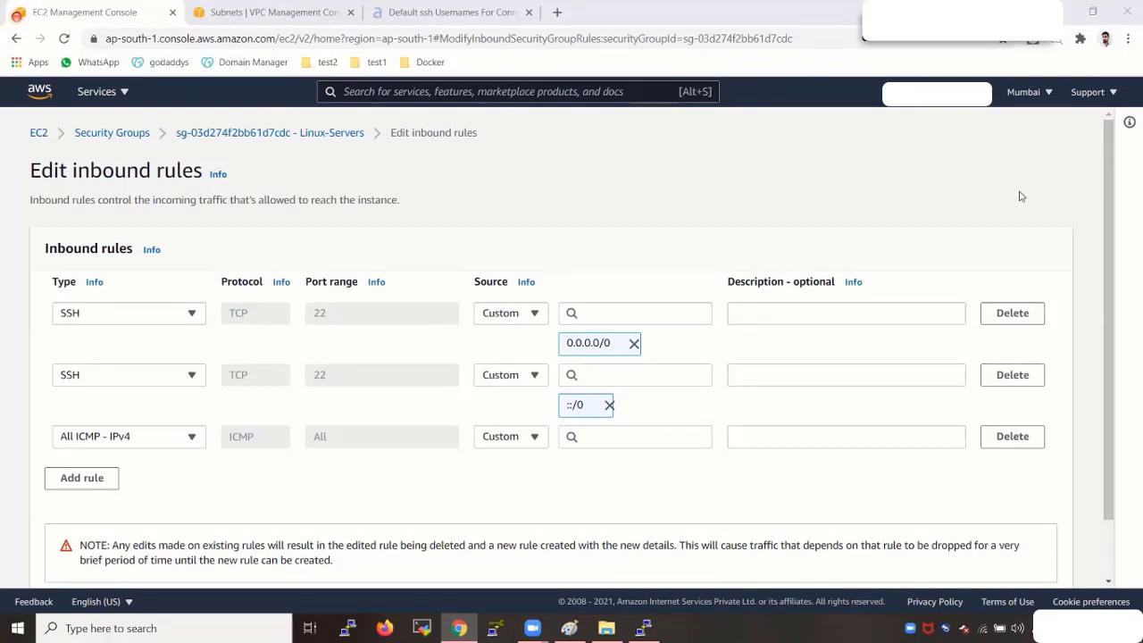
pyautogui.click(655, 440)
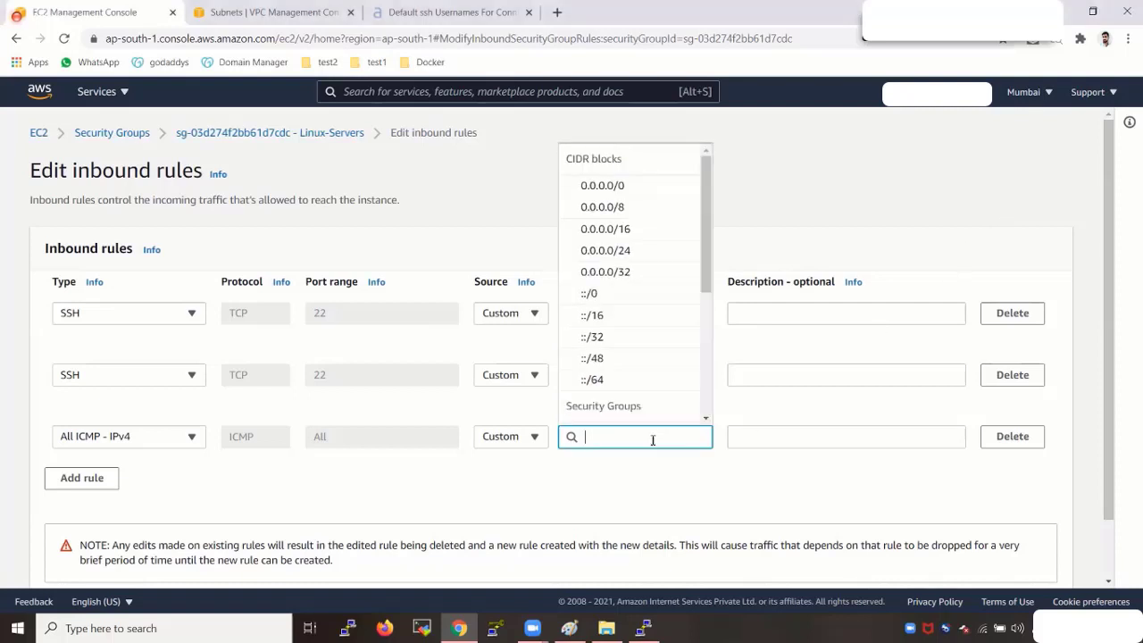
pyautogui.click(634, 184)
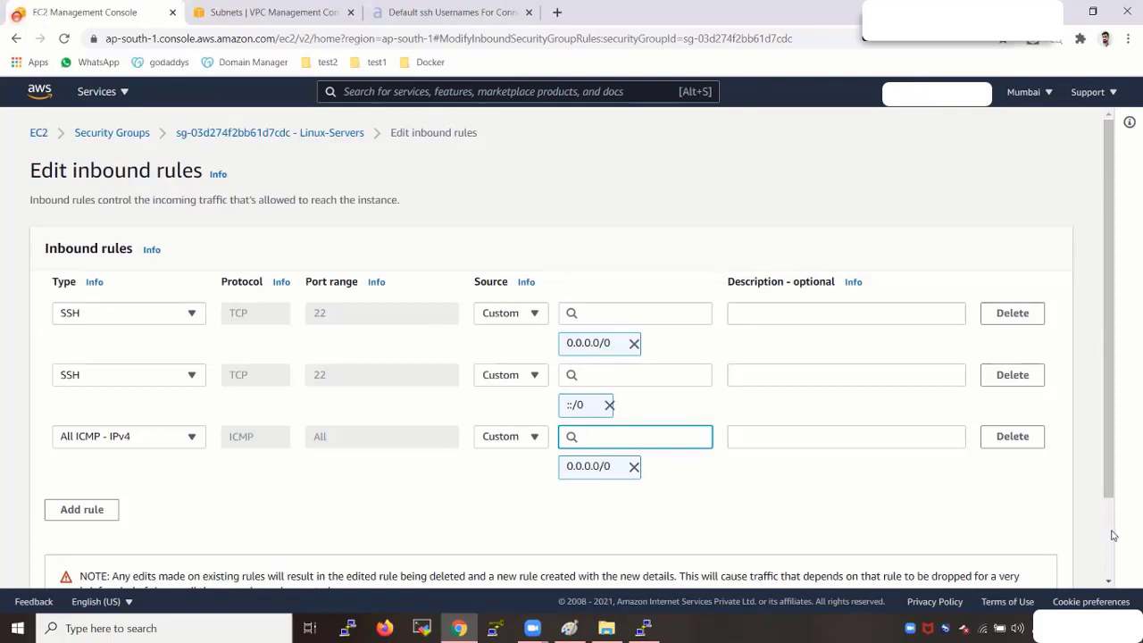
pyautogui.scroll(-2, 1113, 534)
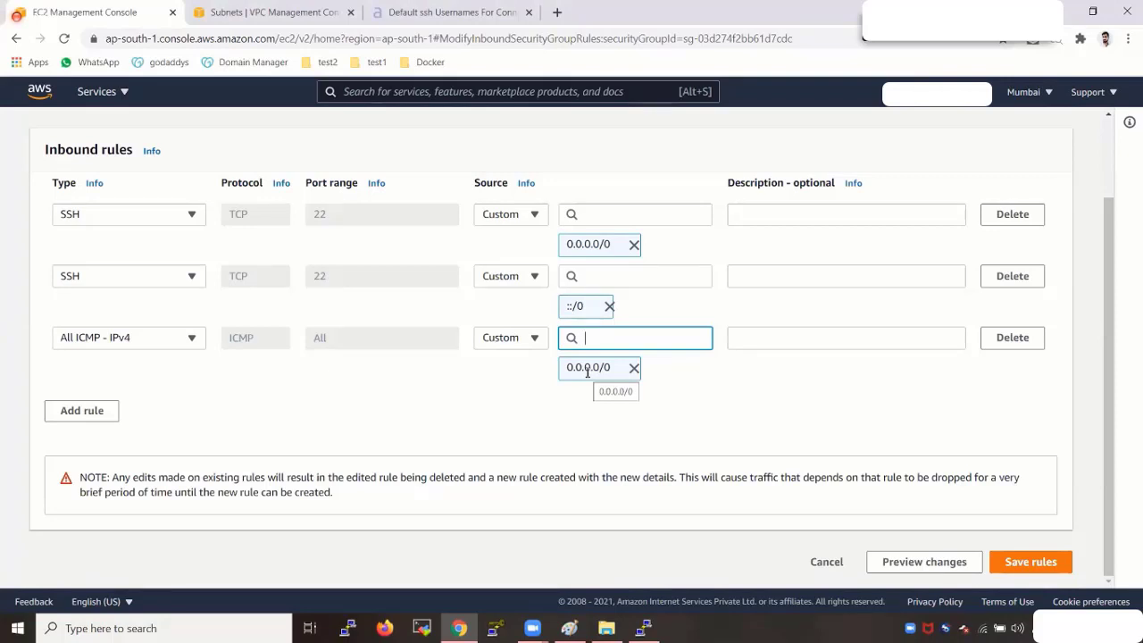
pyautogui.click(1034, 563)
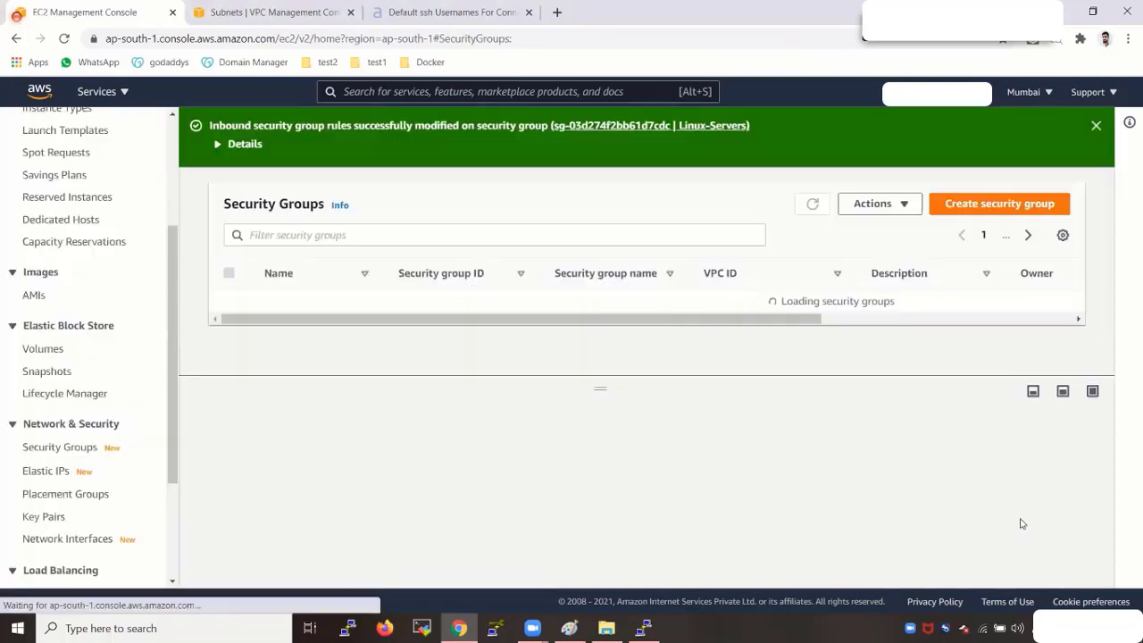
pyautogui.click(1098, 128)
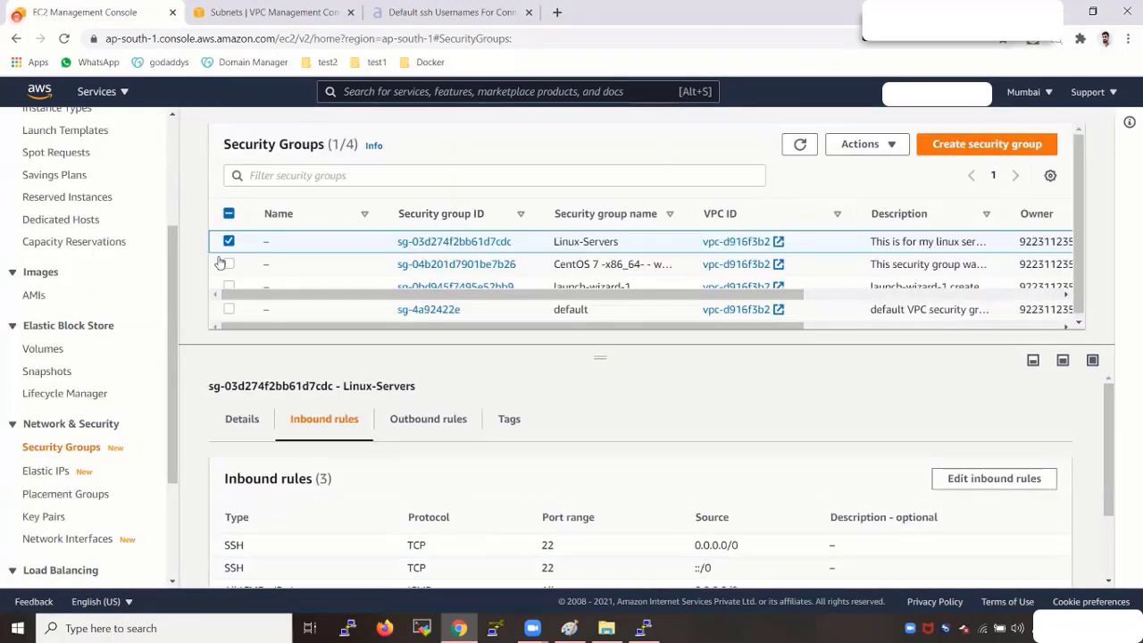
# - Reopen the Instances list and copy Linux-Server's public IPv4 address 65.0.86.253 from its Details tab
pyautogui.scroll(3, 165, 277)
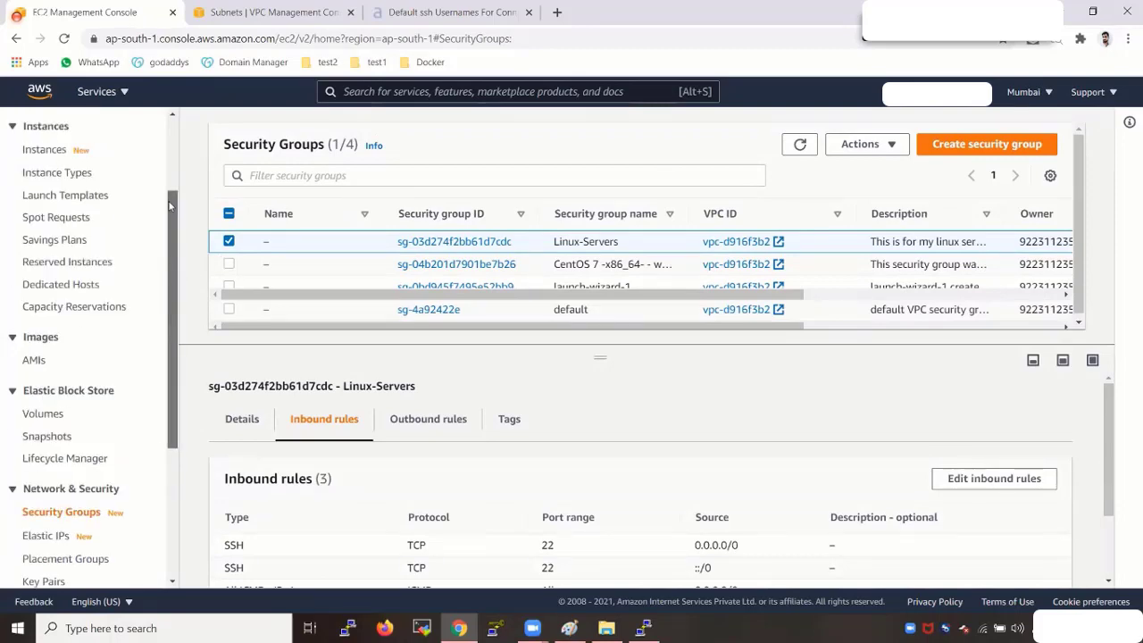
pyautogui.click(51, 281)
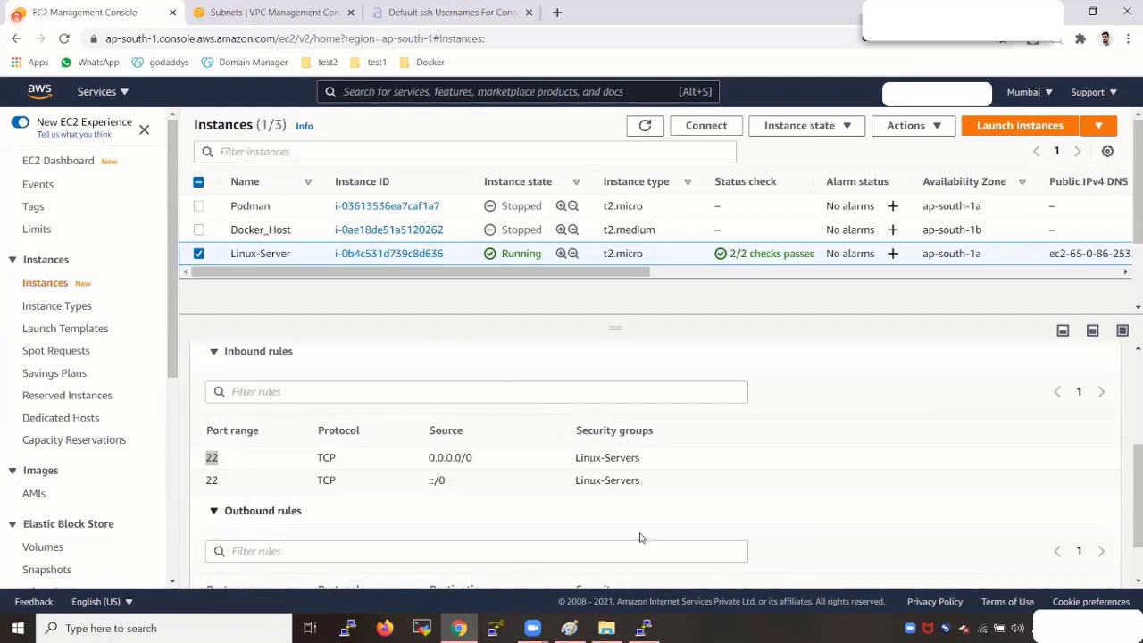
pyautogui.scroll(3, 255, 394)
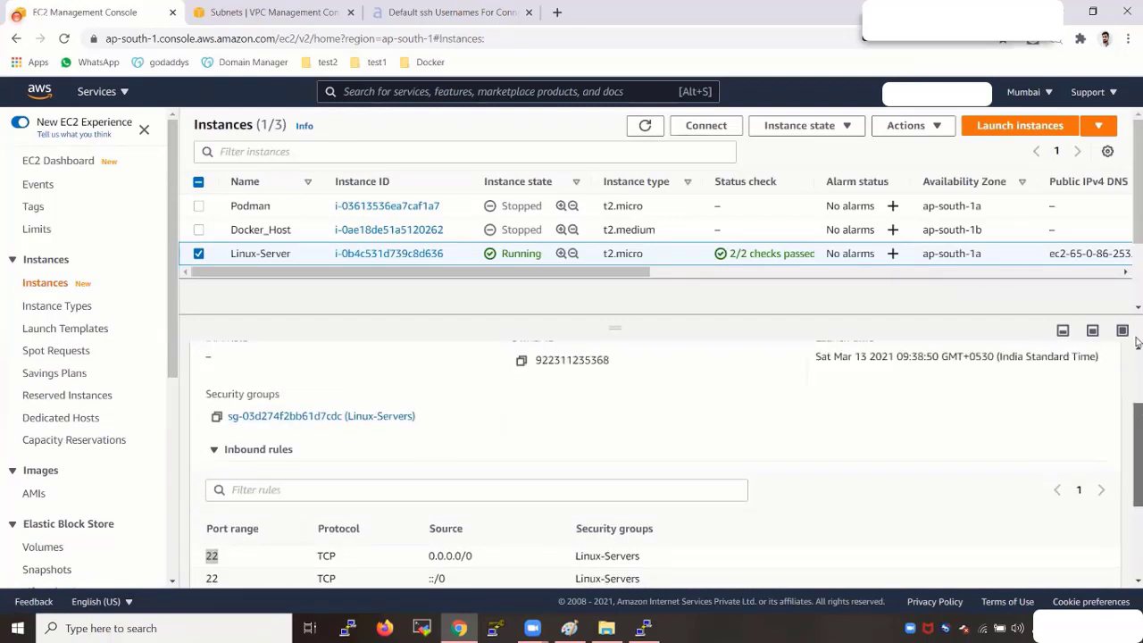
pyautogui.click(225, 385)
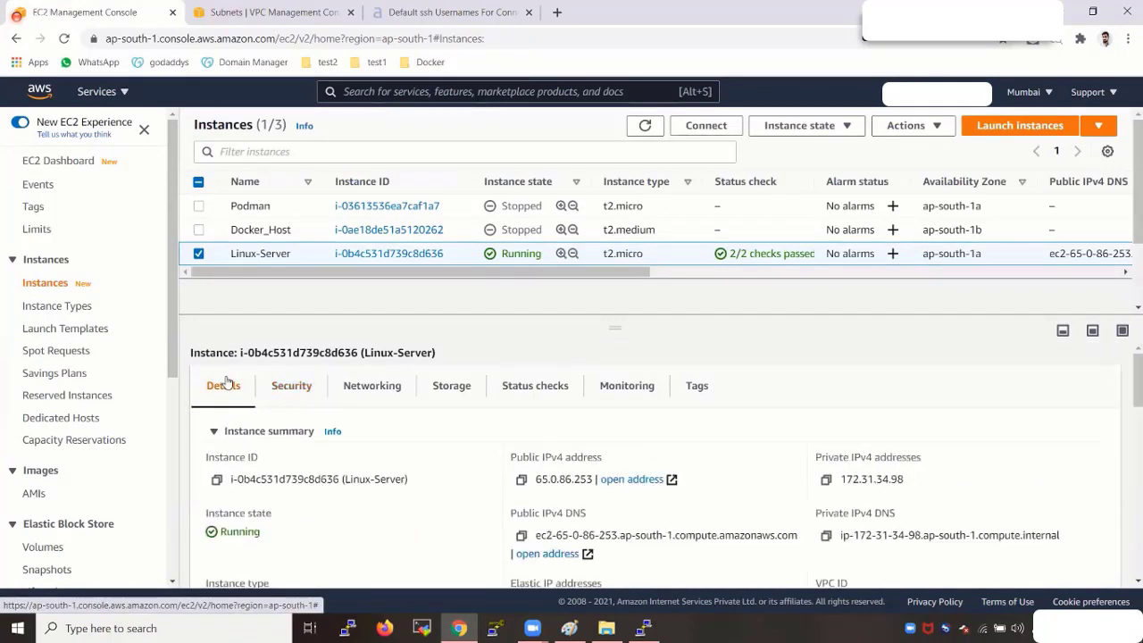
pyautogui.click(522, 480)
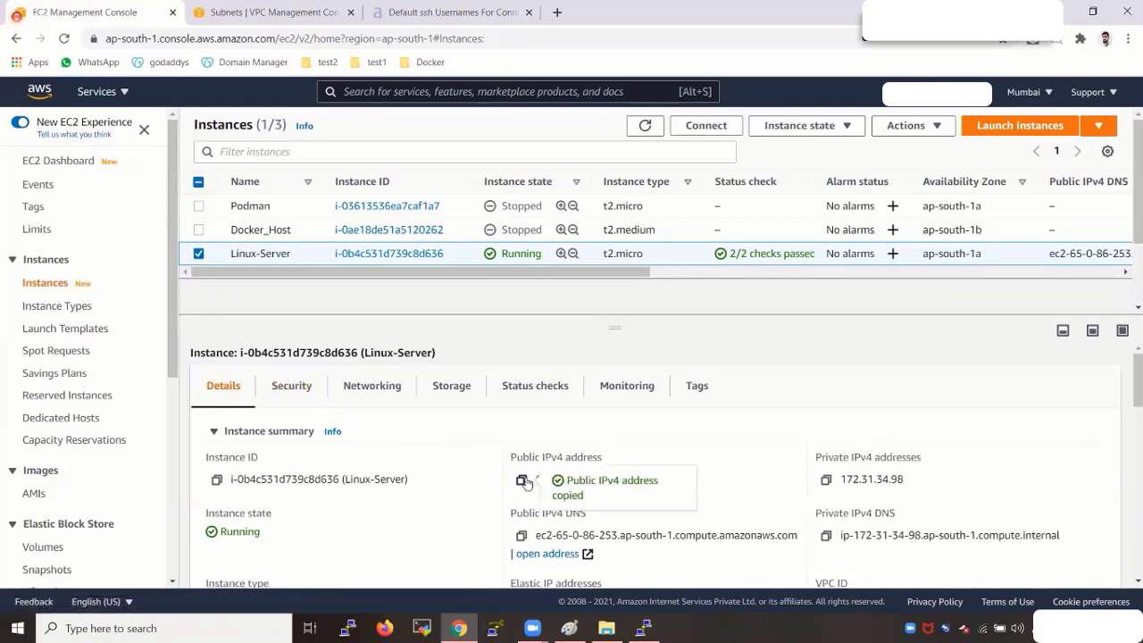
# - Ping 65.0.86.253 from a new Command Prompt, getting 4 replies with 0% loss
pyautogui.press('super+r')
pyautogui.write('cmd')
pyautogui.press('Return')
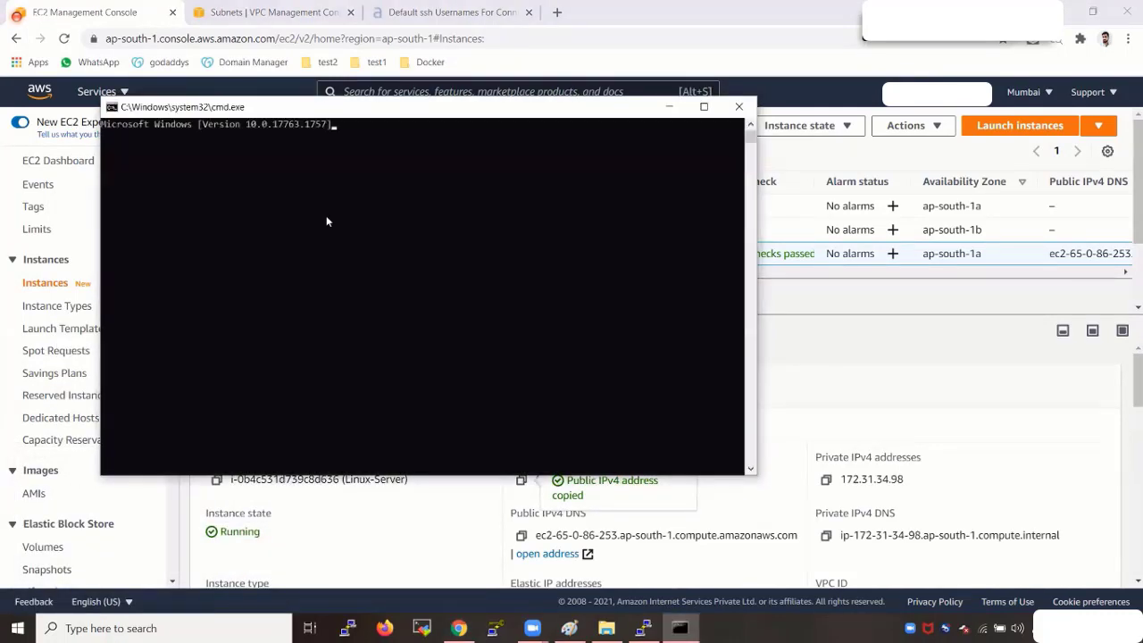
pyautogui.write('ping')
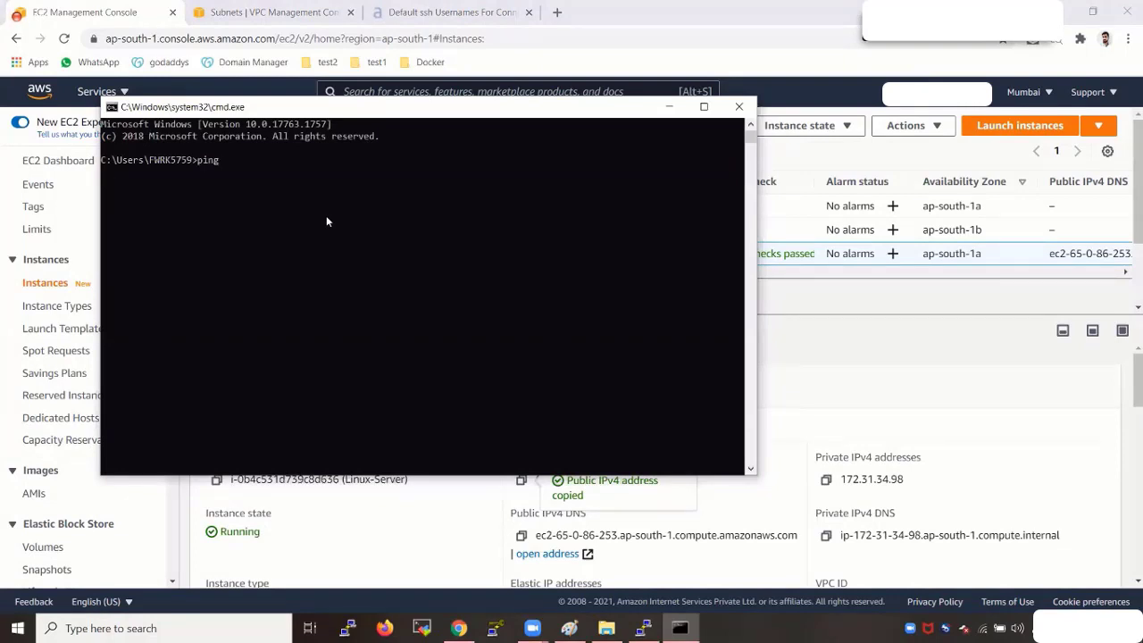
pyautogui.hotkey('ctrl', 'v')
pyautogui.press('Return')
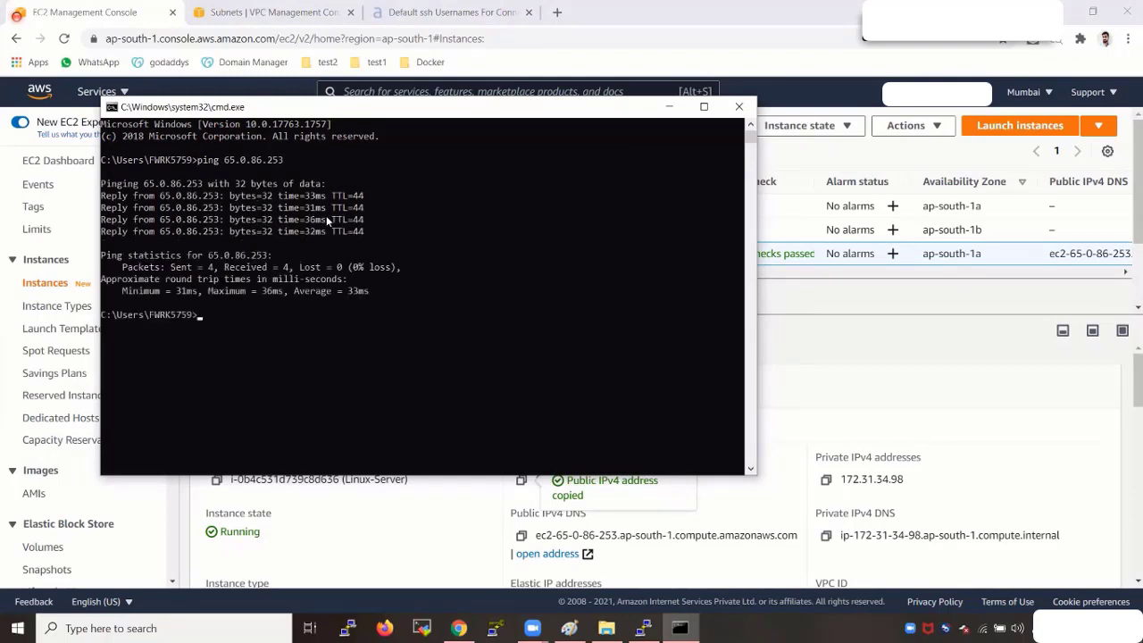
pyautogui.moveTo(224, 160); pyautogui.dragTo(282, 165)
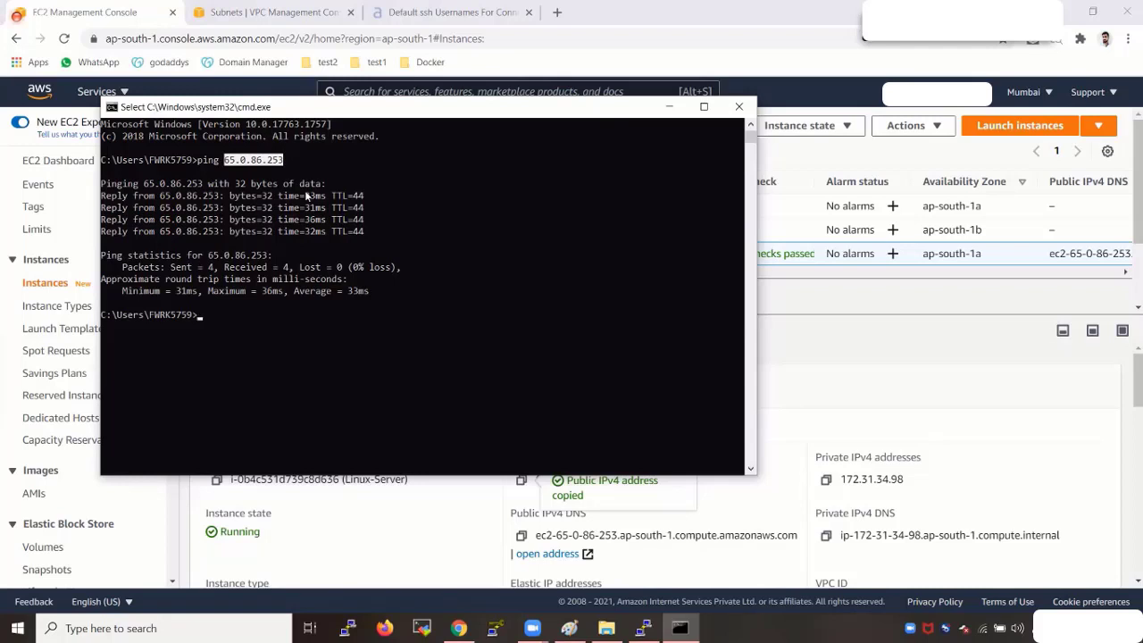
pyautogui.click(669, 106)
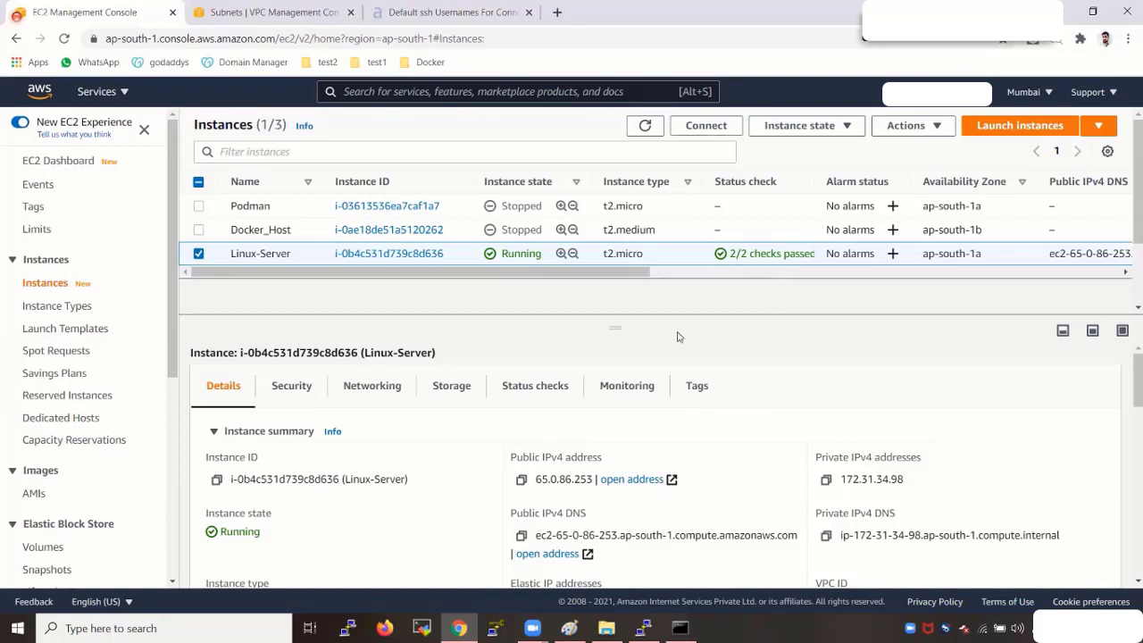
# - Change the root session's terminal font to Courier New bold 14-point
pyautogui.click(641, 630)
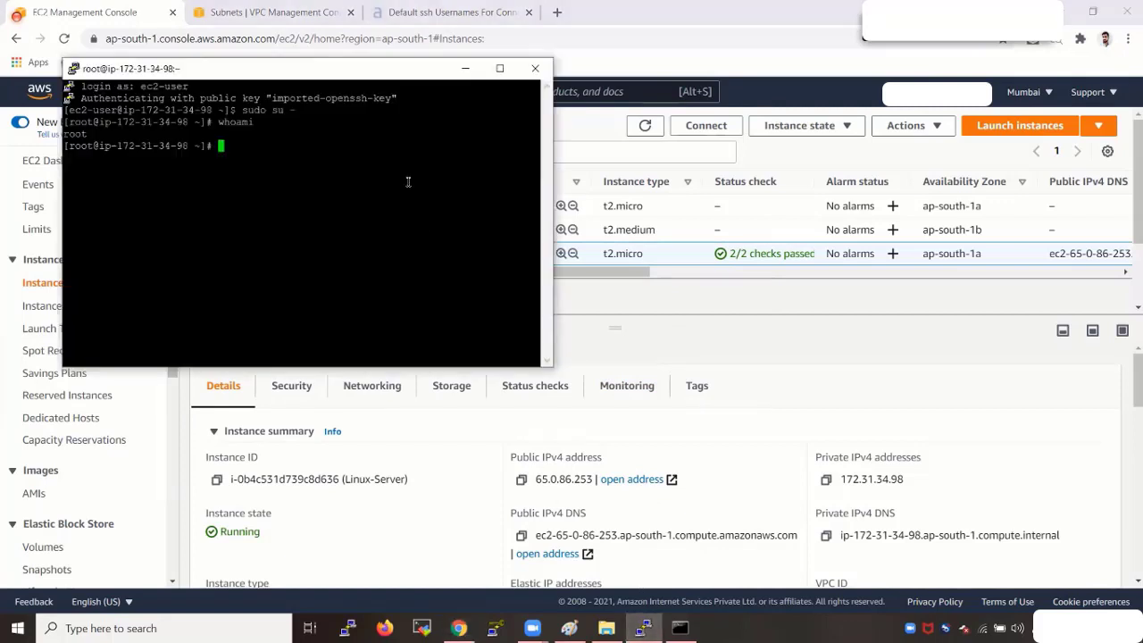
pyautogui.rightClick(399, 69)
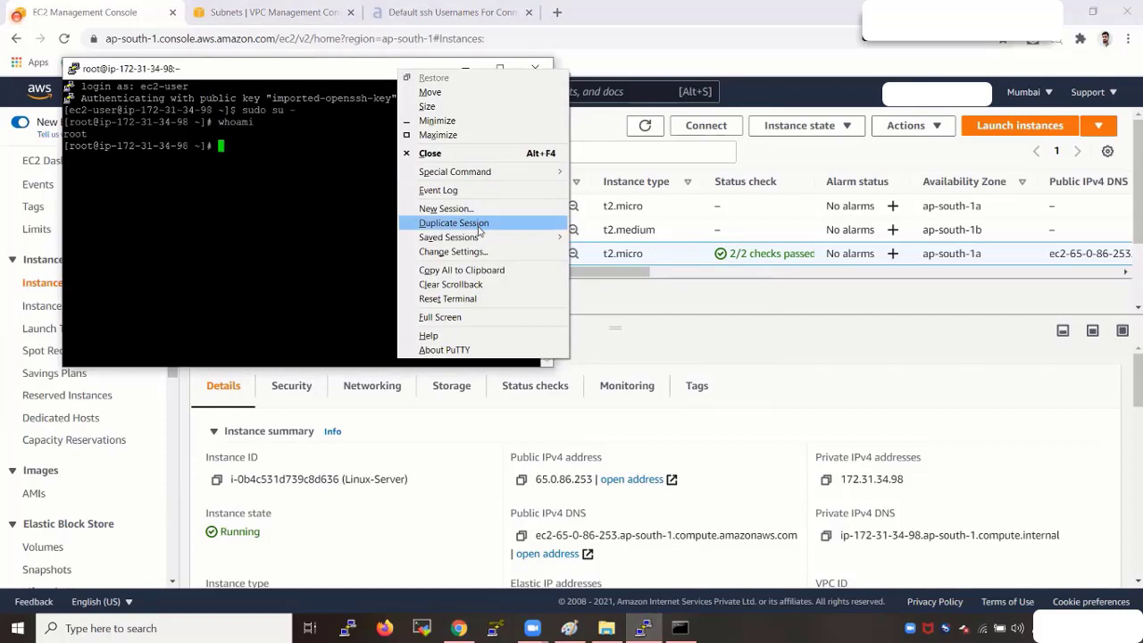
pyautogui.click(468, 251)
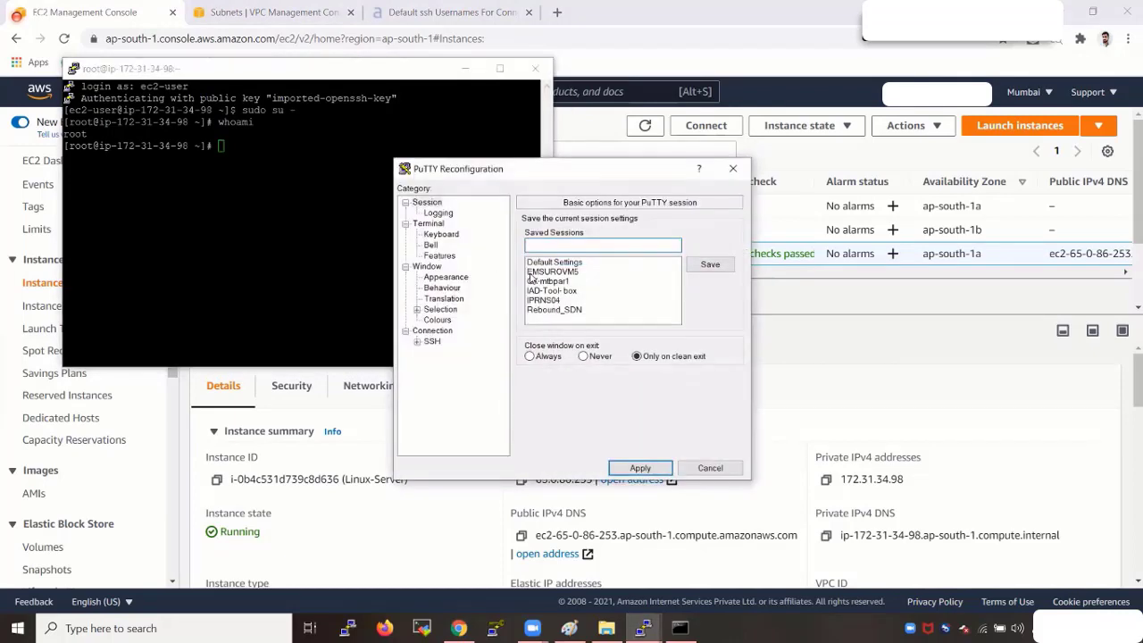
pyautogui.click(416, 341)
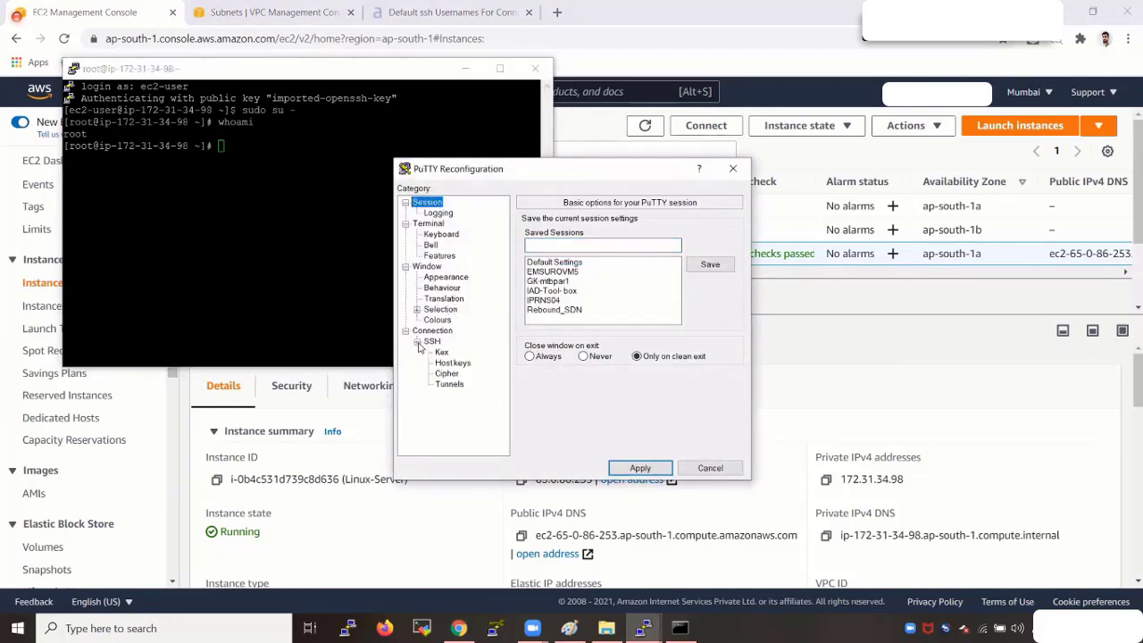
pyautogui.click(443, 279)
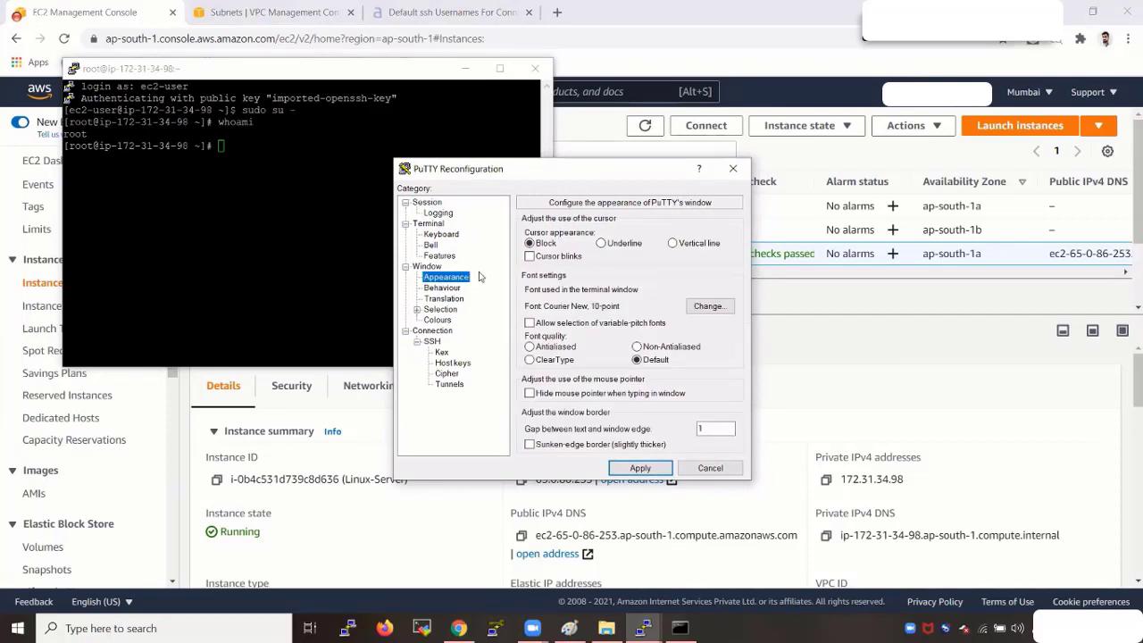
pyautogui.click(699, 307)
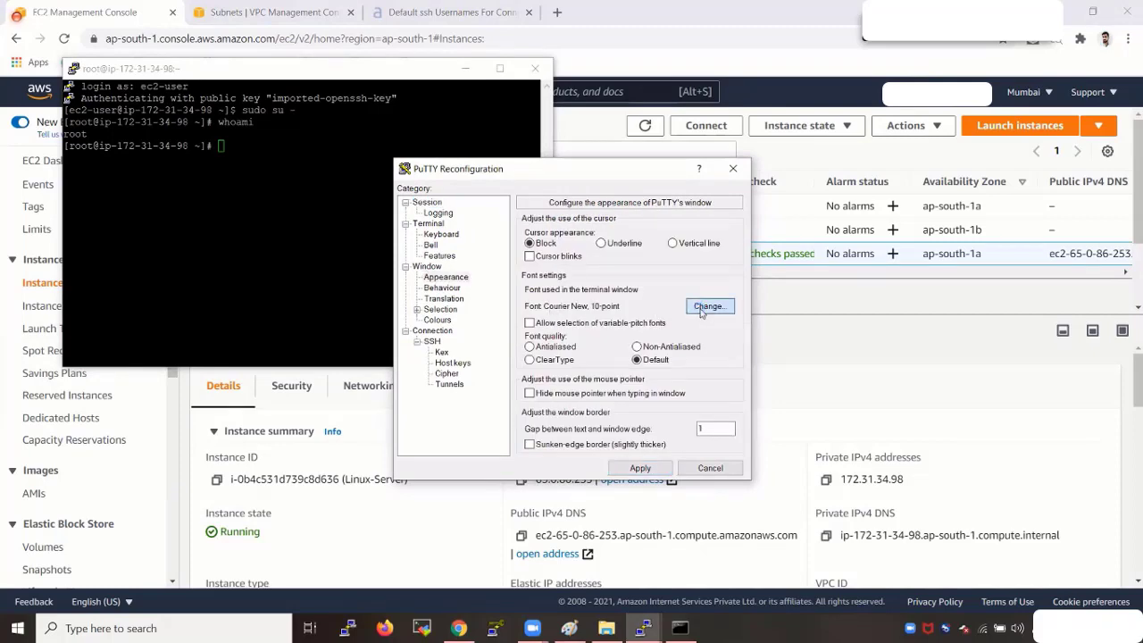
pyautogui.click(576, 327)
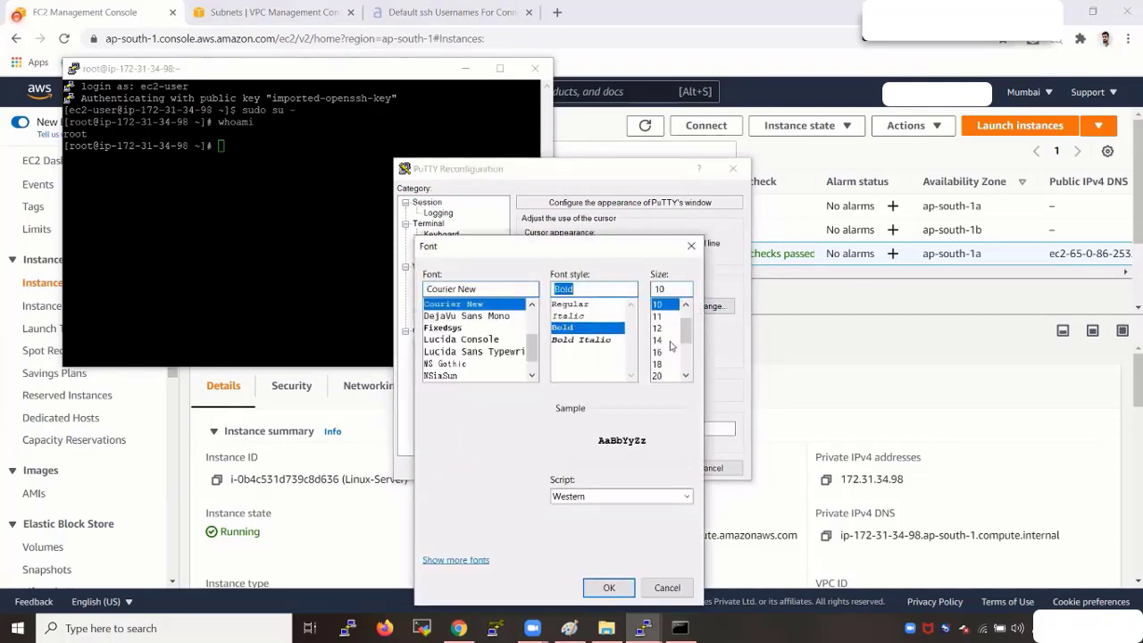
pyautogui.click(661, 342)
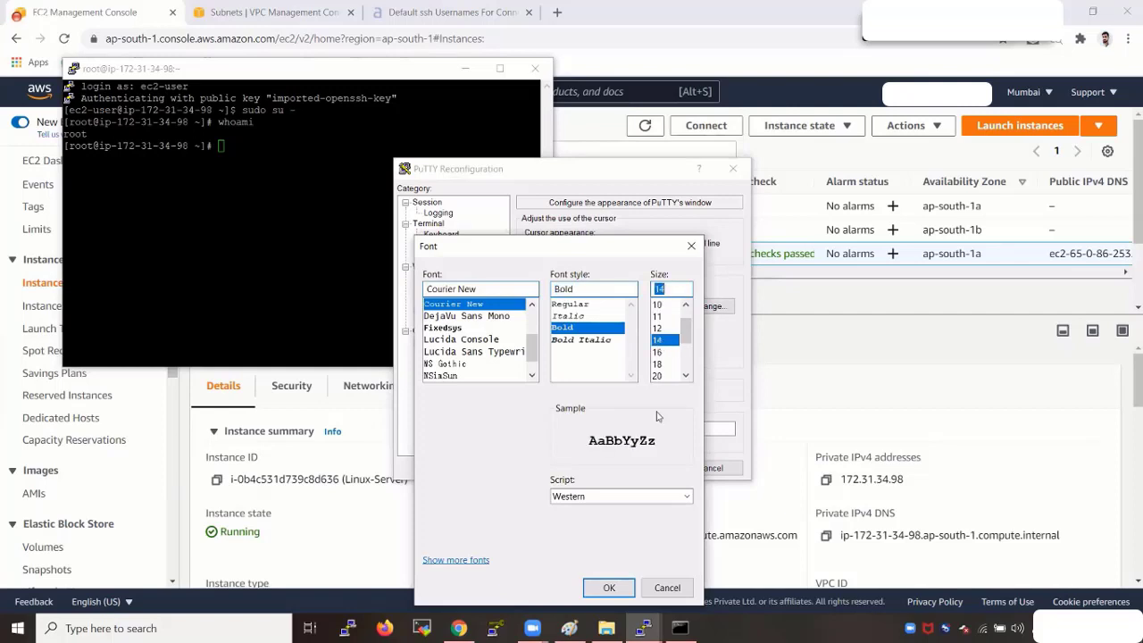
pyautogui.click(610, 586)
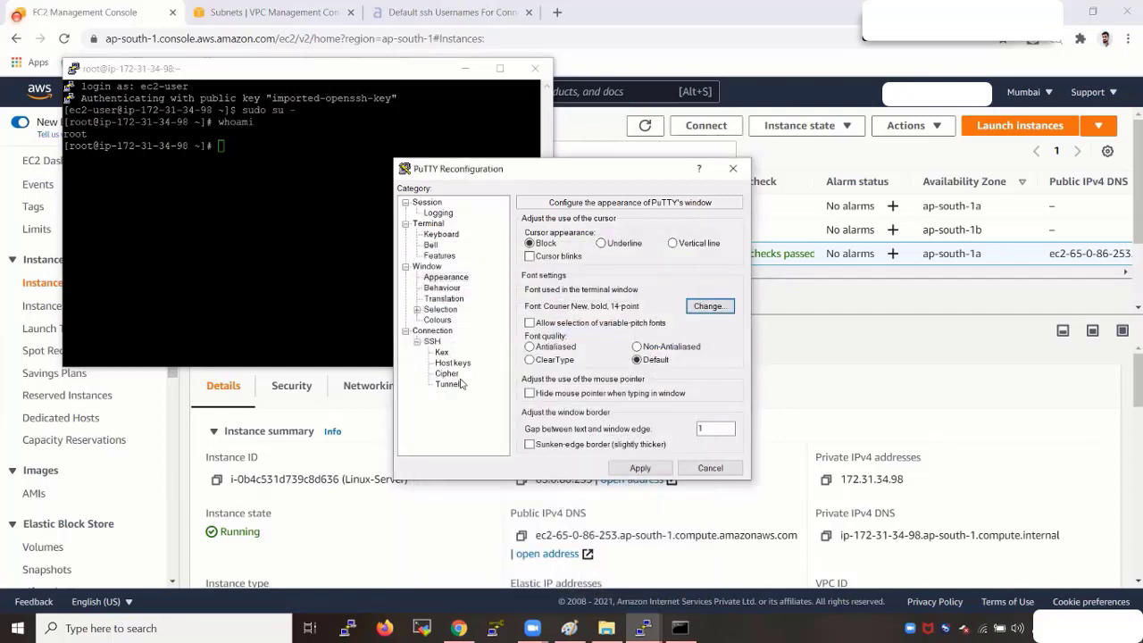
# - Apply the new settings, maximize the PuTTY window, and start typing 'ssh -i ec2-user@'
pyautogui.click(438, 320)
pyautogui.click(636, 469)
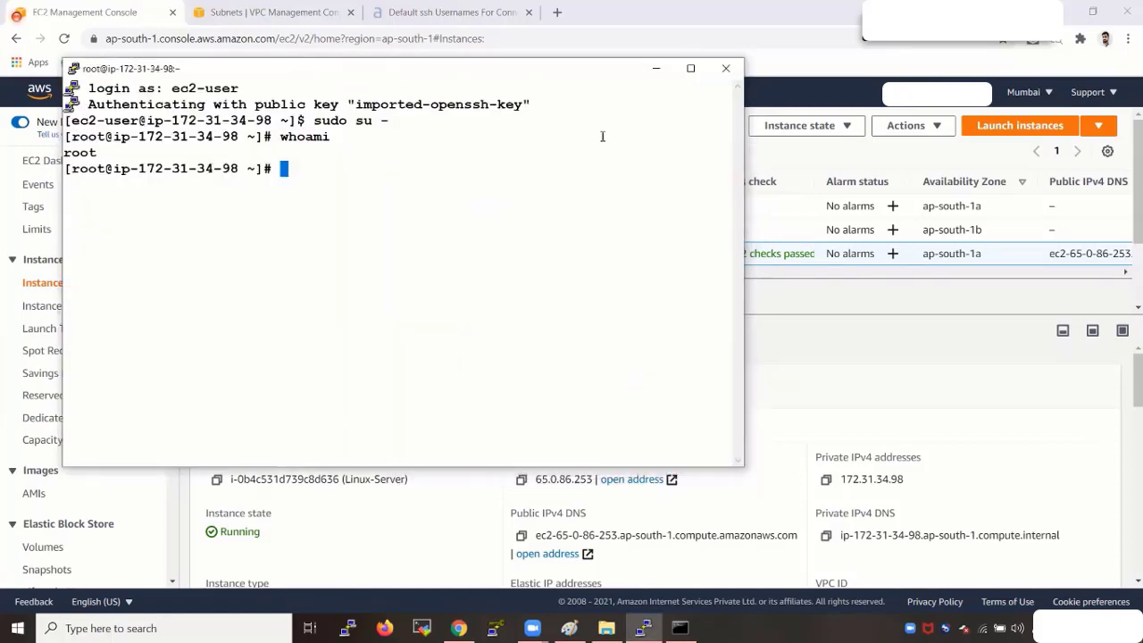
pyautogui.click(691, 69)
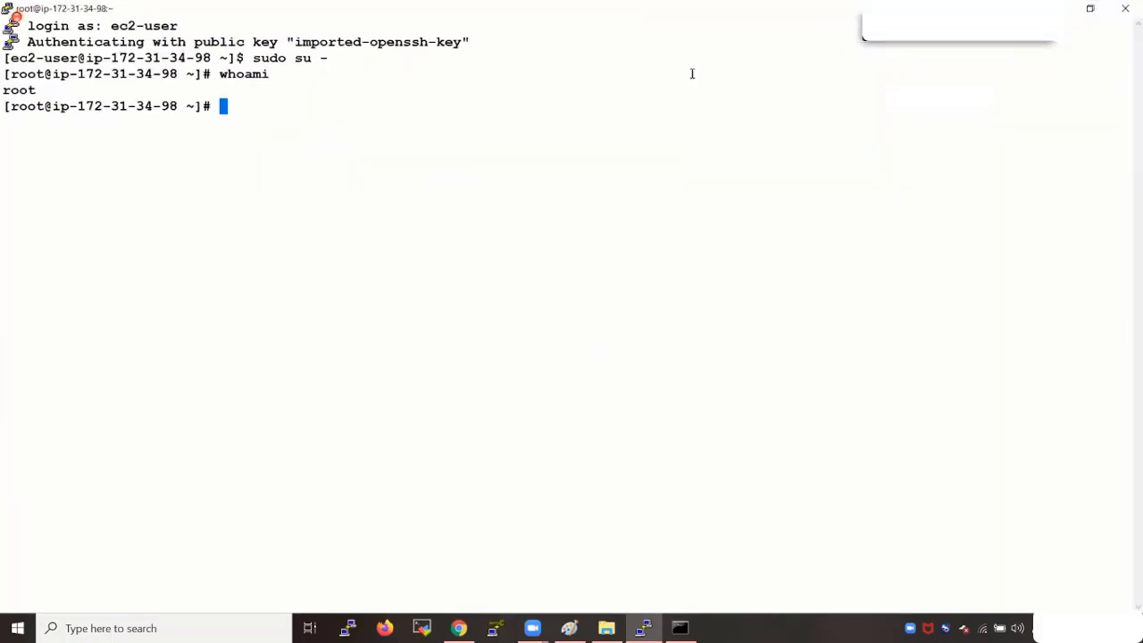
pyautogui.write('ssh -i   ec2')
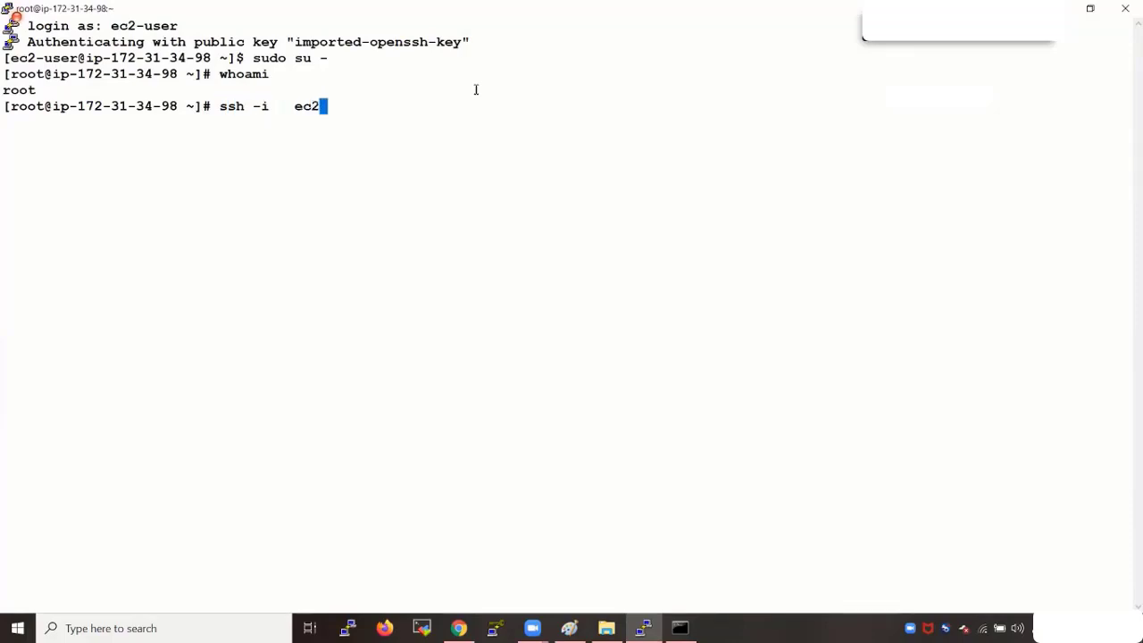
pyautogui.write('-user@')
# - Erase the half-typed ssh command and run lscpu, confirming the instance has 1 CPU
pyautogui.press('BackSpace')
pyautogui.press('BackSpace')
pyautogui.press('BackSpace')
pyautogui.press('BackSpace')
pyautogui.press('BackSpace')
pyautogui.press('BackSpace')
pyautogui.press('BackSpace')
pyautogui.press('BackSpace')
pyautogui.press('BackSpace')
pyautogui.press('BackSpace')
pyautogui.press('BackSpace')
pyautogui.press('BackSpace')
pyautogui.press('BackSpace')
pyautogui.press('BackSpace')
pyautogui.press('BackSpace')
pyautogui.press('BackSpace')
pyautogui.press('BackSpace')
pyautogui.press('BackSpace')
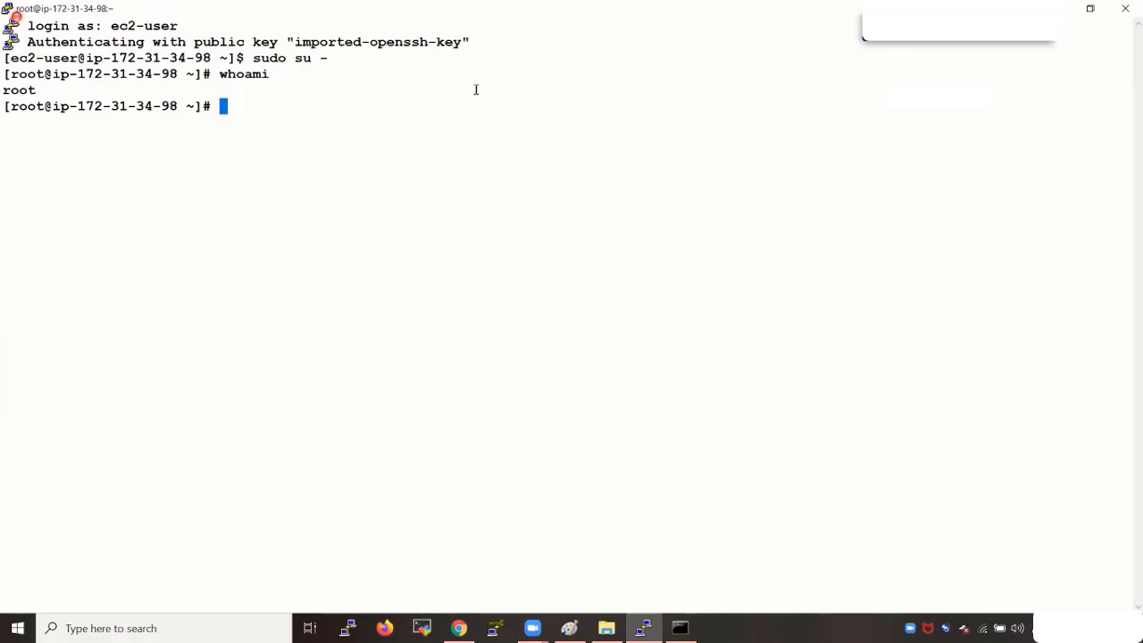
pyautogui.write('lscpu')
pyautogui.press('Return')
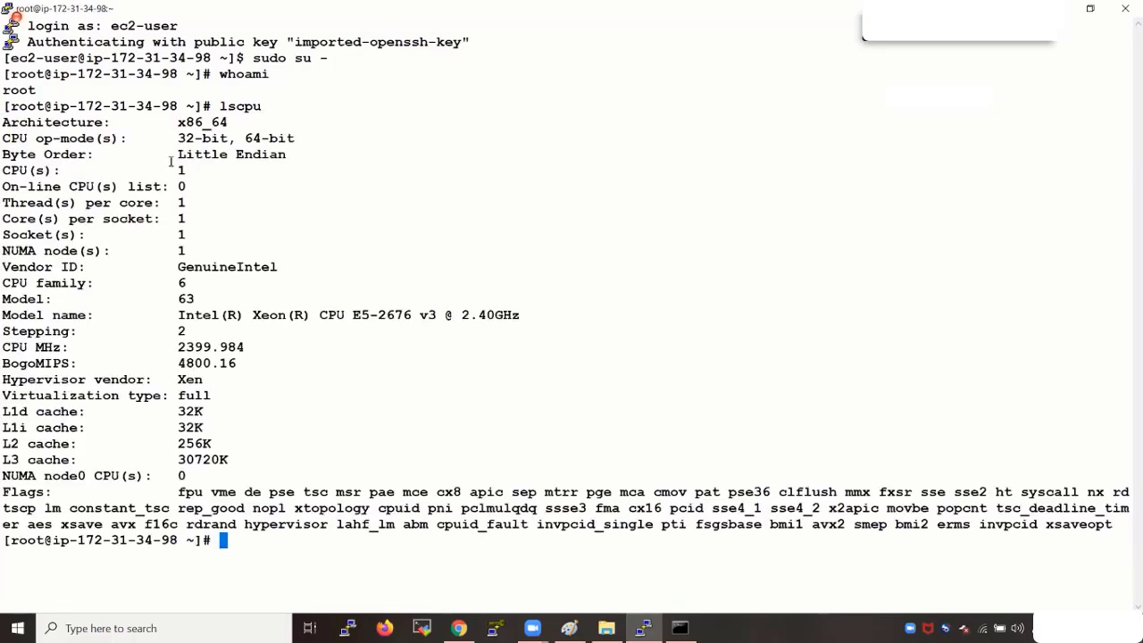
pyautogui.moveTo(171, 168); pyautogui.dragTo(188, 169)
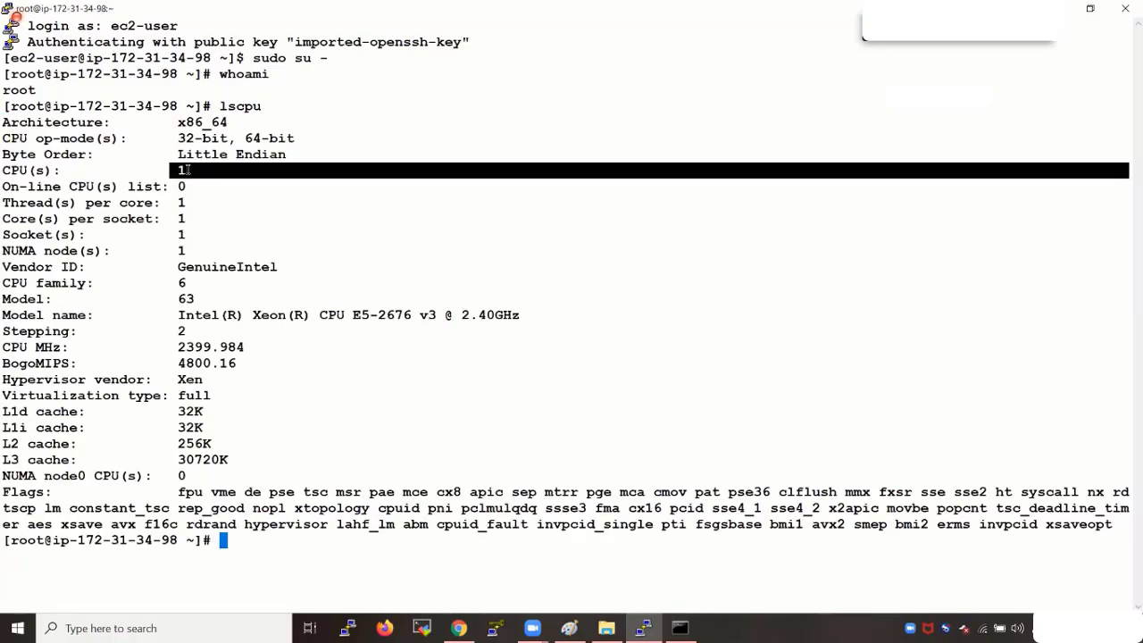
pyautogui.hotkey('ctrl', 'l')
# - Run df -kh and free -h, noting the 10G root disk and 805Mi total memory
pyautogui.write('df -kh')
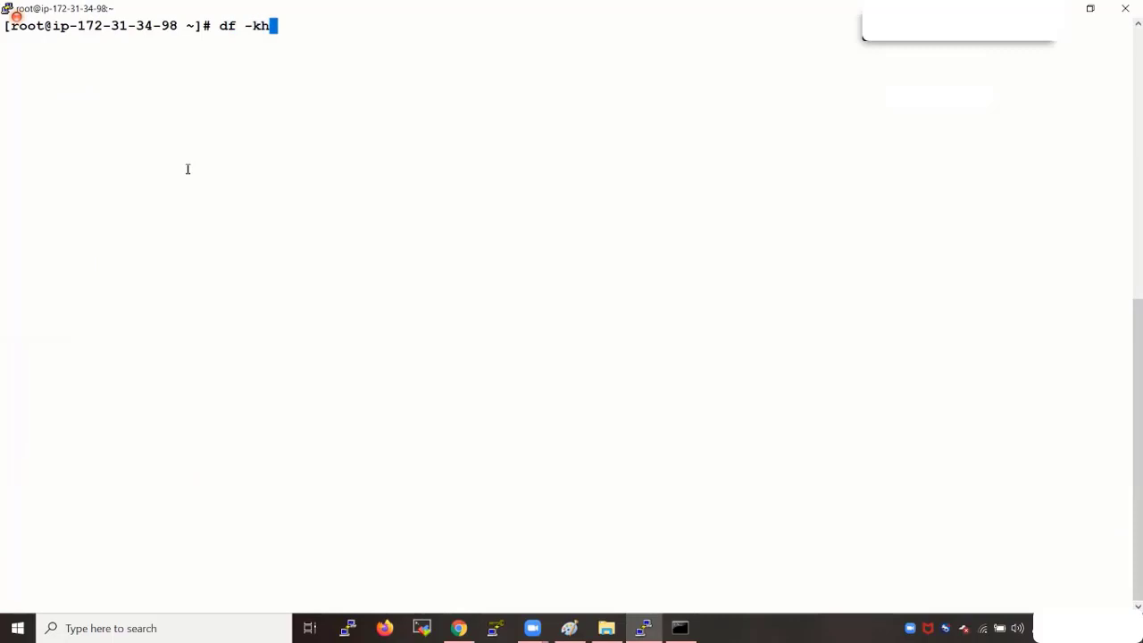
pyautogui.press('Return')
pyautogui.doubleClick(151, 122)
pyautogui.write('free -h')
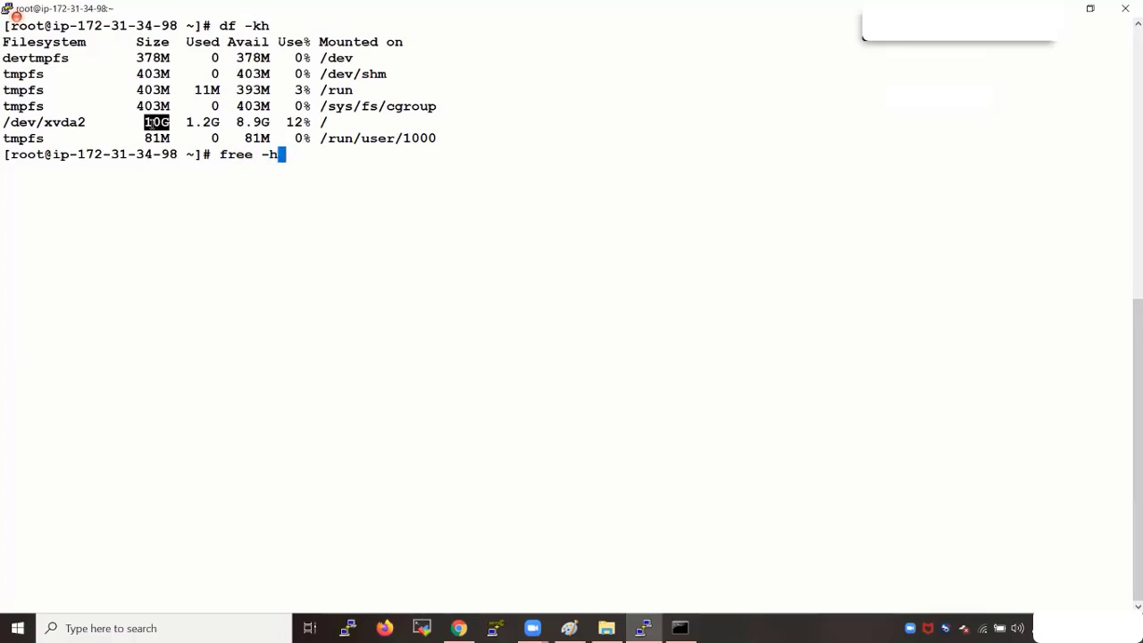
pyautogui.press('Return')
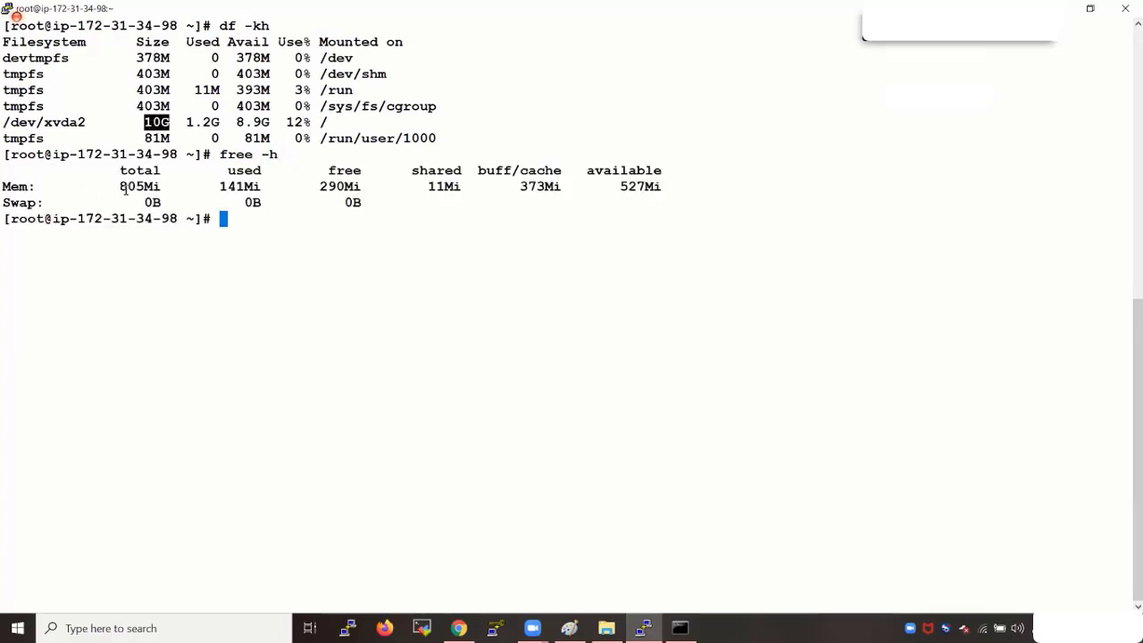
pyautogui.moveTo(121, 187); pyautogui.dragTo(197, 189)
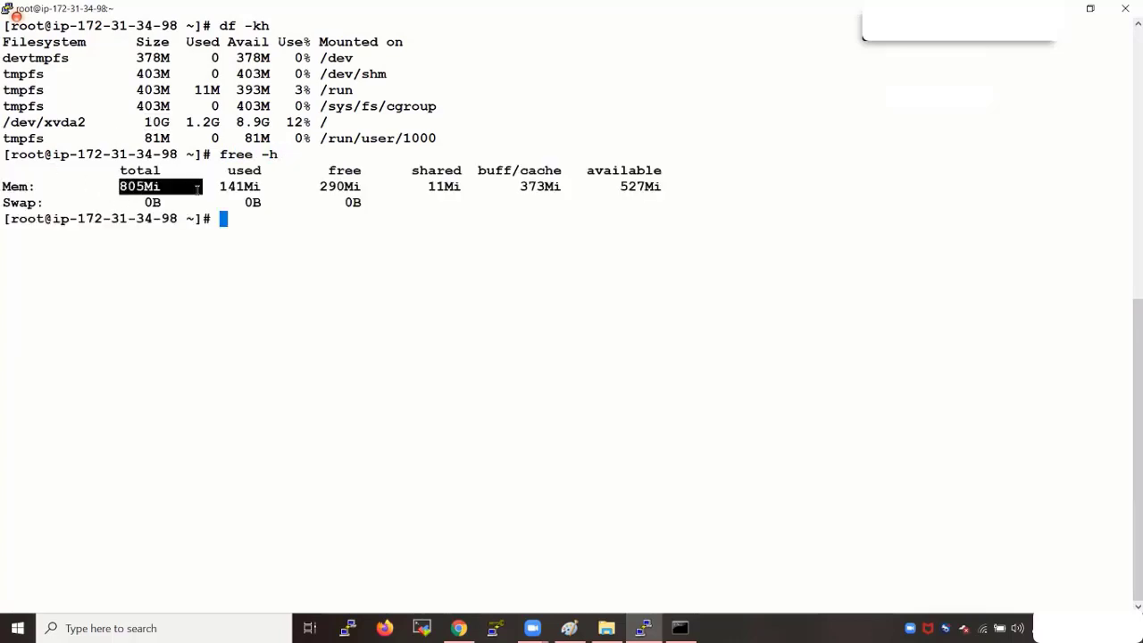
# - Clear the terminal down to a bare prompt
pyautogui.hotkey('ctrl', 'l')
pyautogui.press('Return')
pyautogui.press('Return')
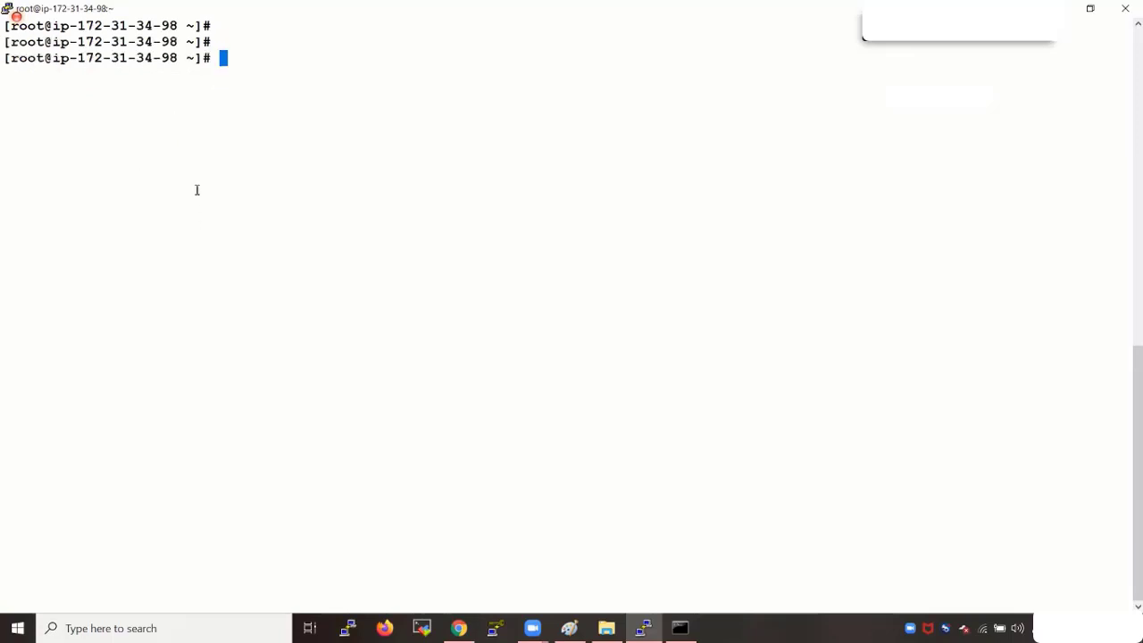
pyautogui.click(569, 628)
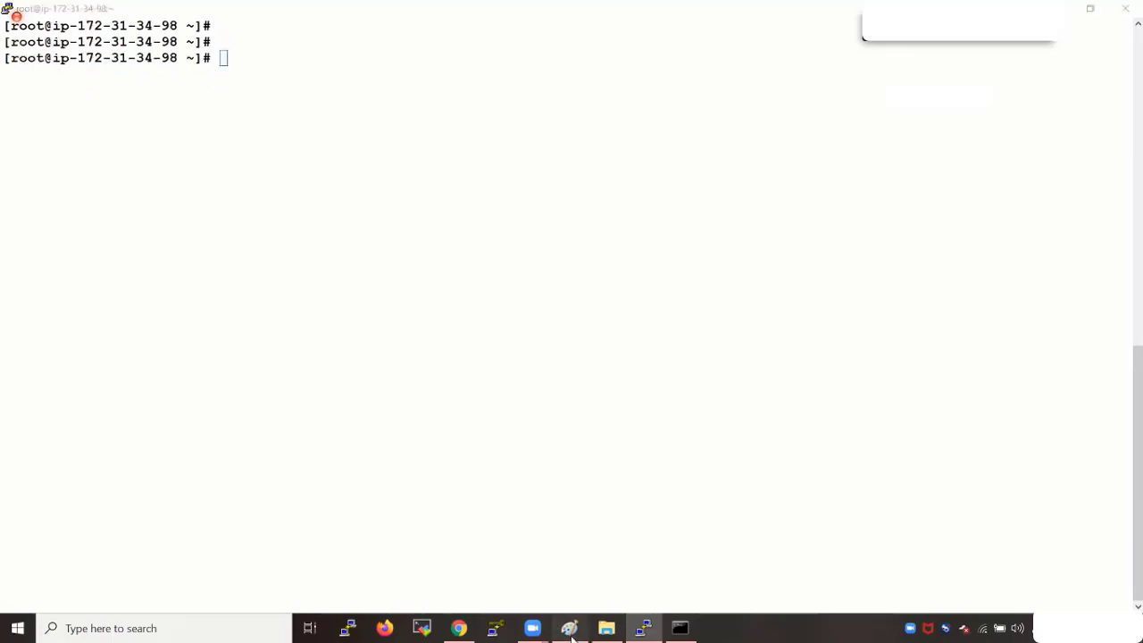
# - Add the note 'how to enable password base authentiction??' below the existing Paint notes
pyautogui.moveTo(490, 303); pyautogui.dragTo(824, 403)
pyautogui.write('how to e')
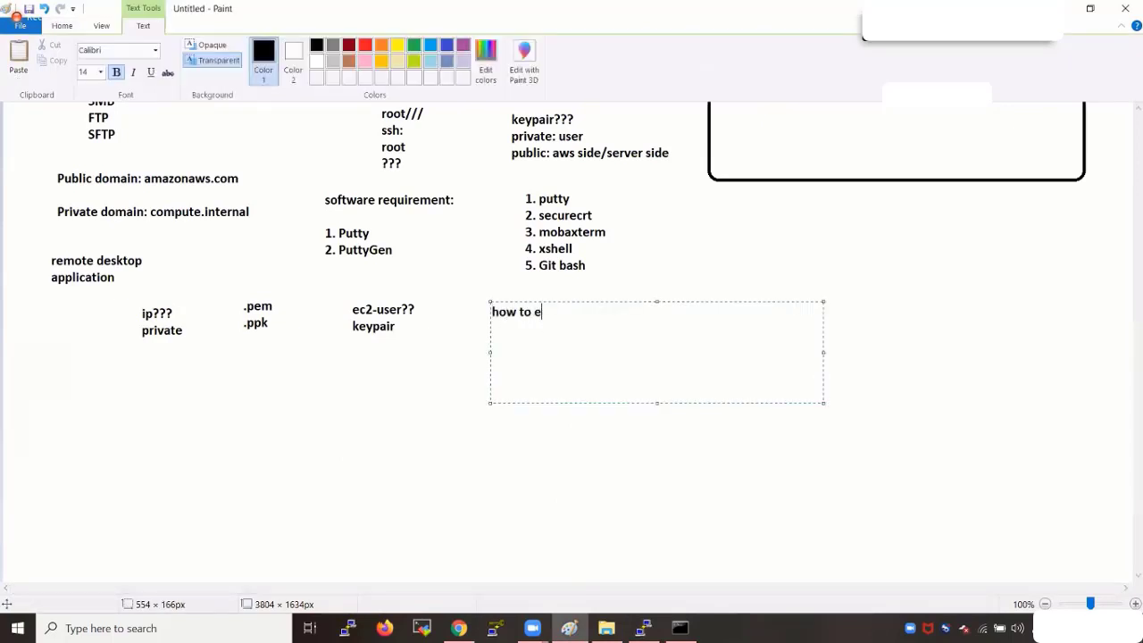
pyautogui.write('nable pass')
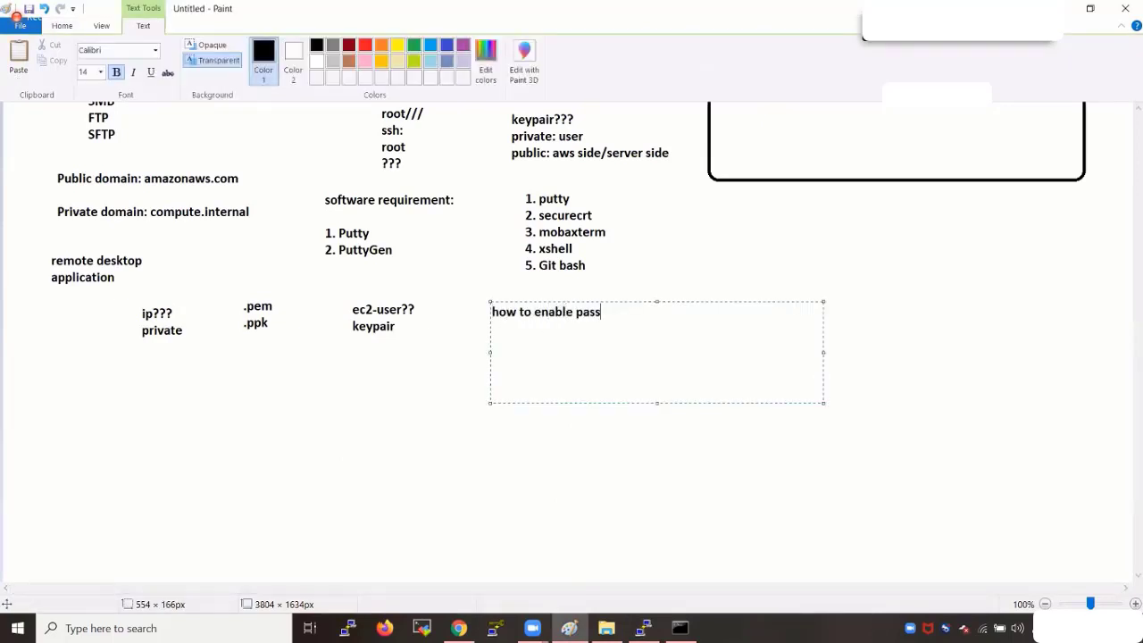
pyautogui.write('word base aut')
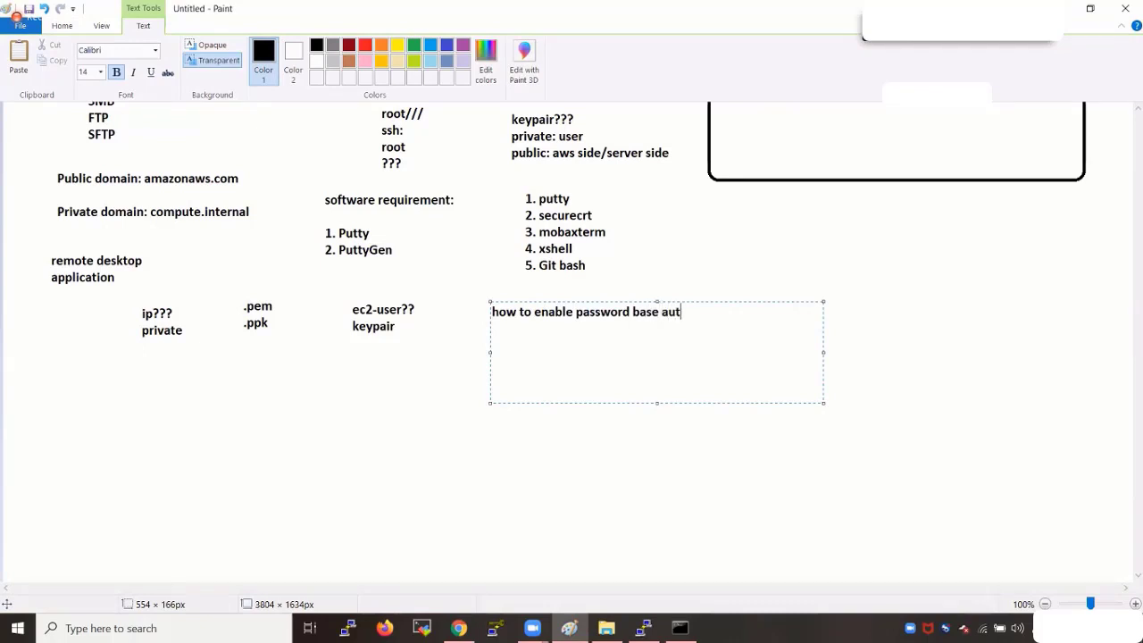
pyautogui.write('hentiction??')
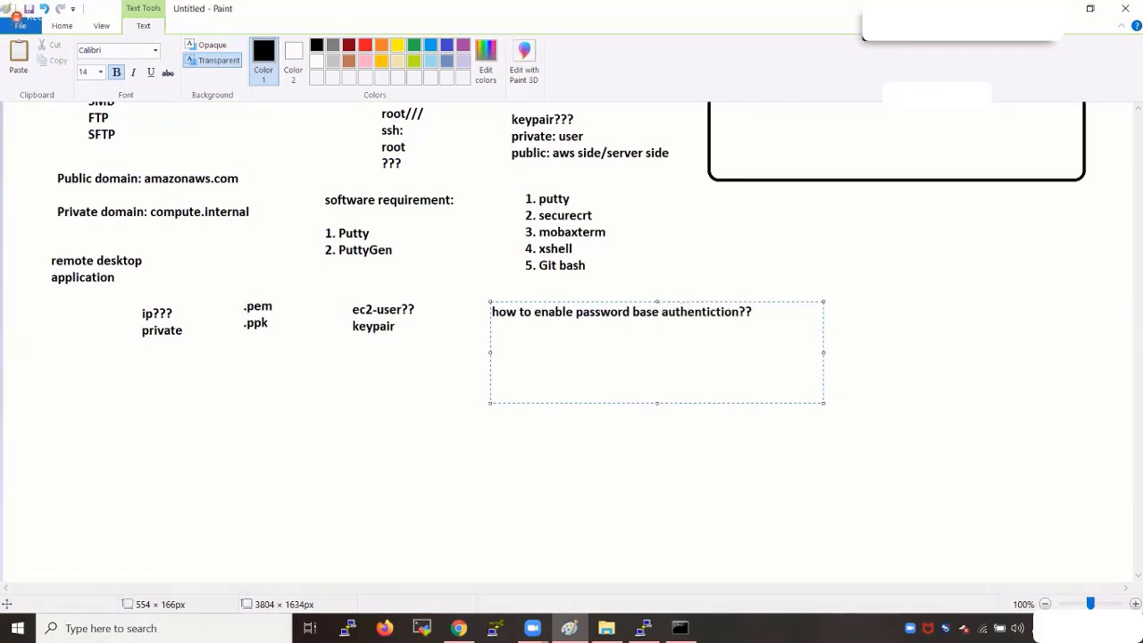
pyautogui.hotkey('alt', 'Tab')
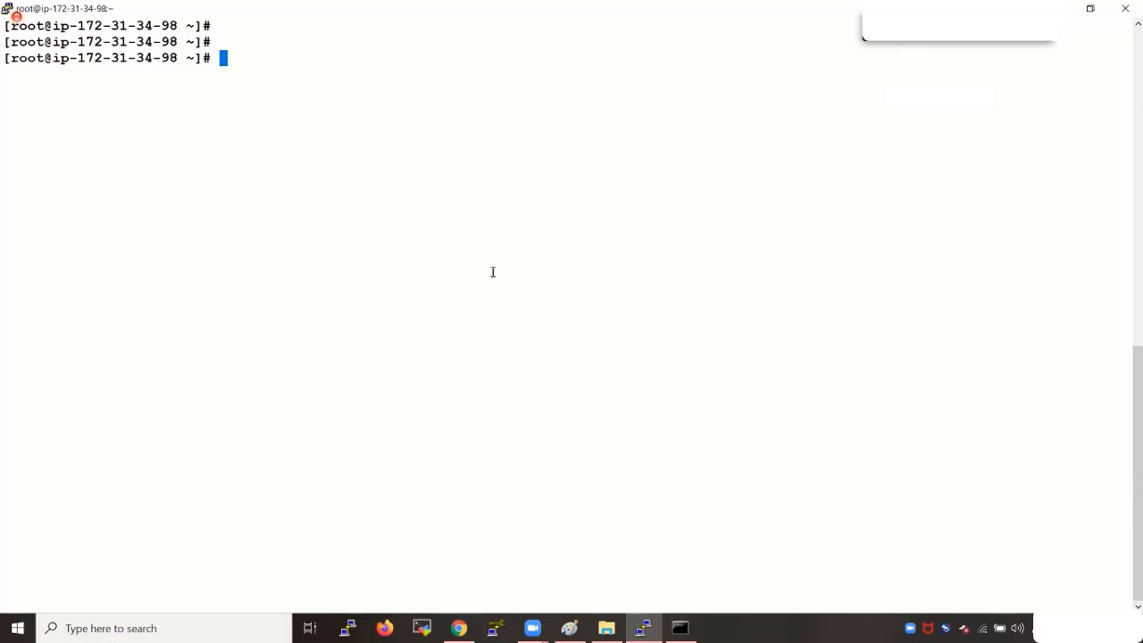
# - Run passwd root and enter the new root password twice
pyautogui.write('passws')
pyautogui.press('BackSpace')
pyautogui.write('d    root')
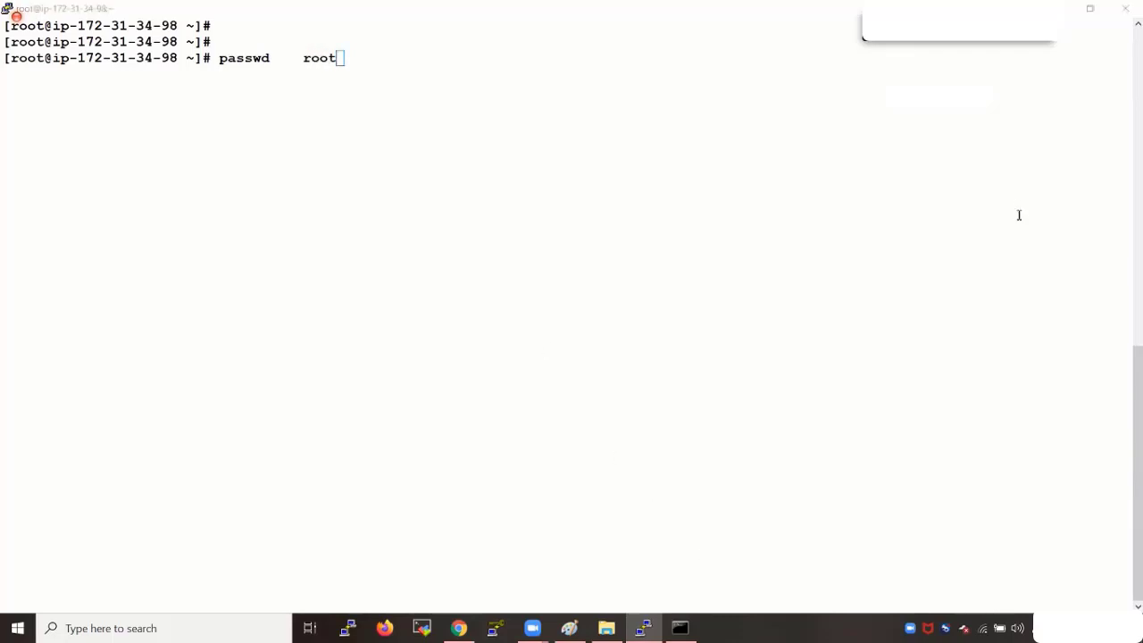
pyautogui.click(572, 76)
pyautogui.press('Return')
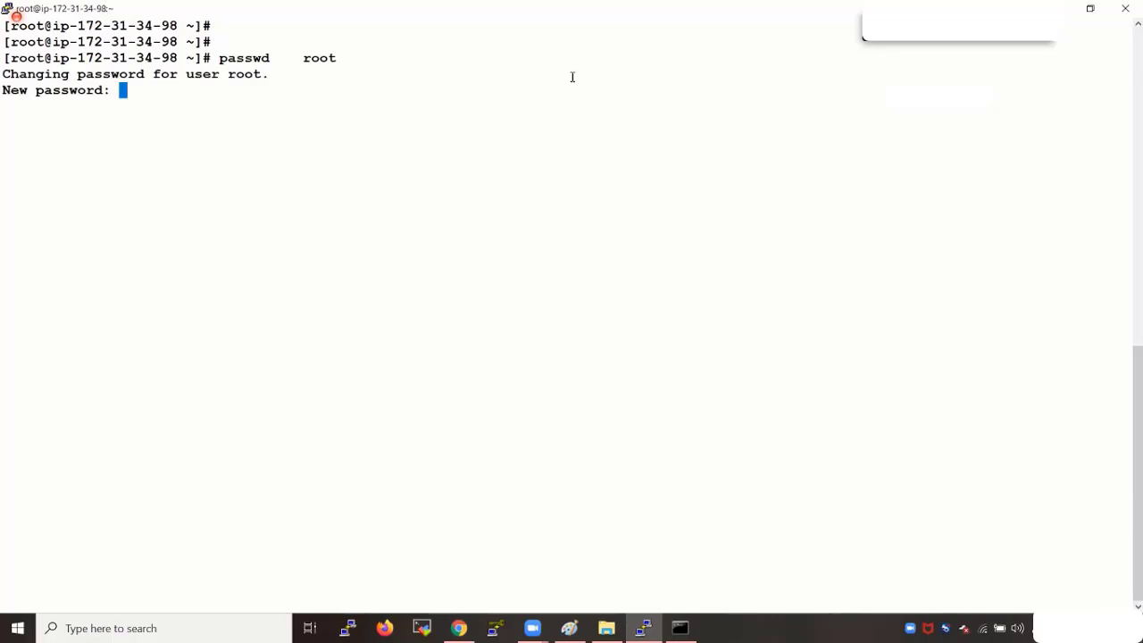
pyautogui.press('Return')
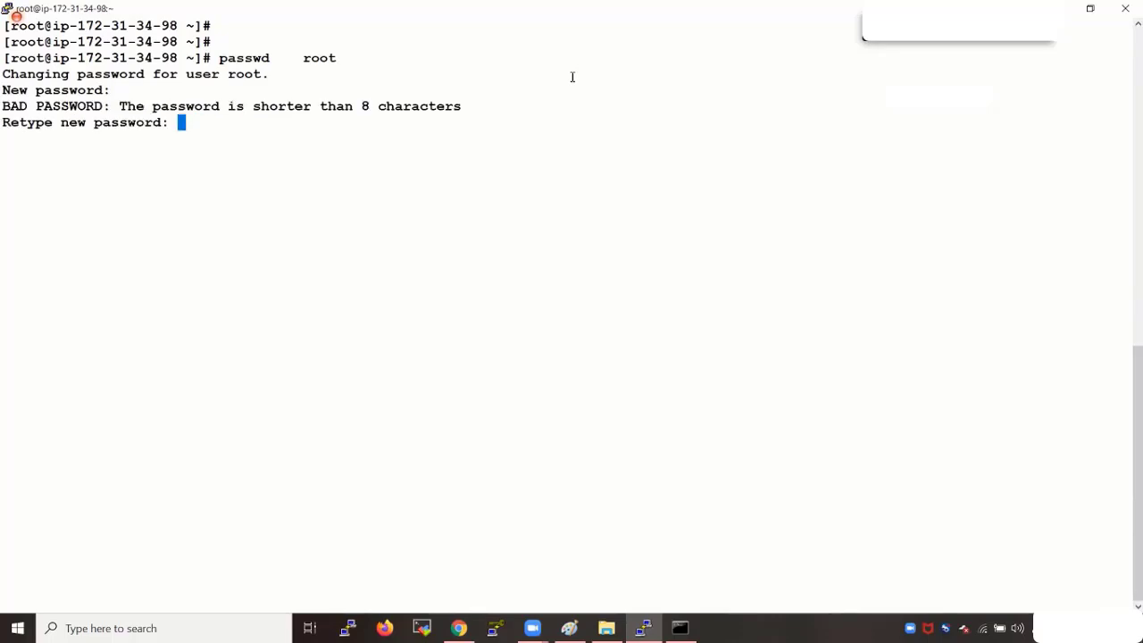
pyautogui.press('Return')
pyautogui.press('Return')
pyautogui.press('Return')
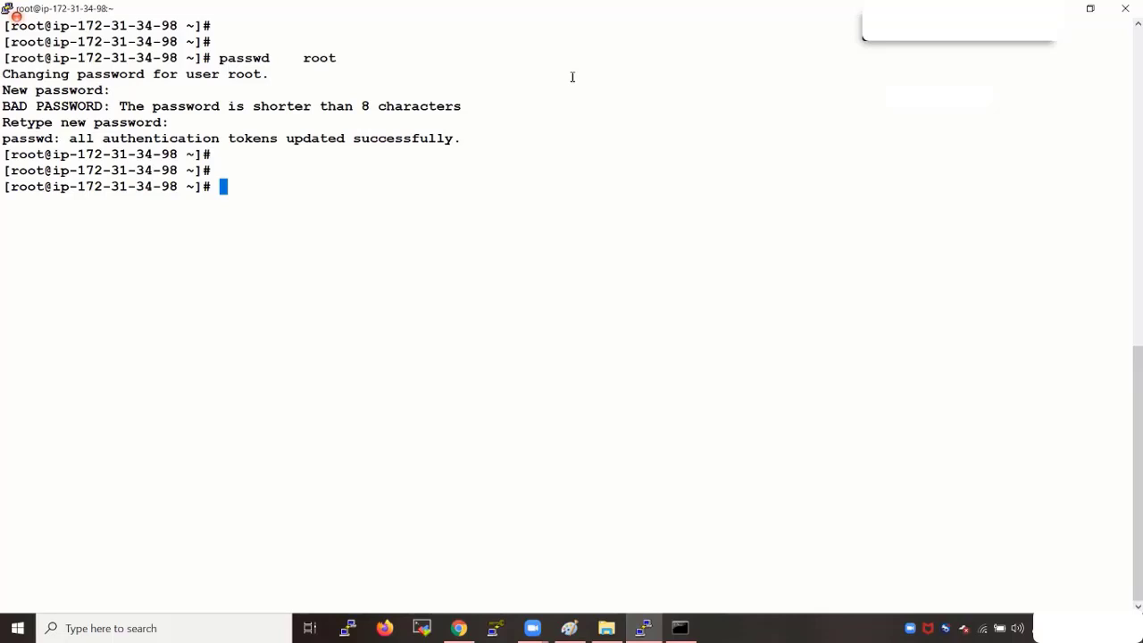
# - Begin typing the command 'vi /etc/ssh/ssh' to edit the SSH daemon config
pyautogui.write('vim')
pyautogui.press('BackSpace')
pyautogui.write('/etc/ssh/ssh')
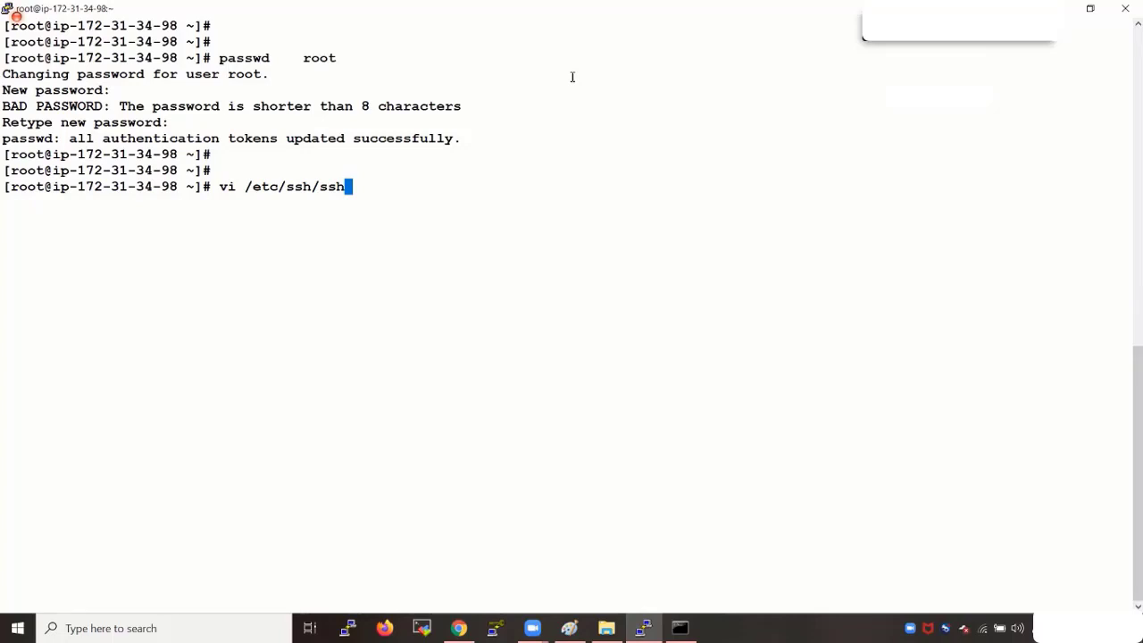
# - Open /etc/ssh/sshd_config in vi and locate the PasswordAuthentication no line
pyautogui.write('d')
pyautogui.press('Tab')
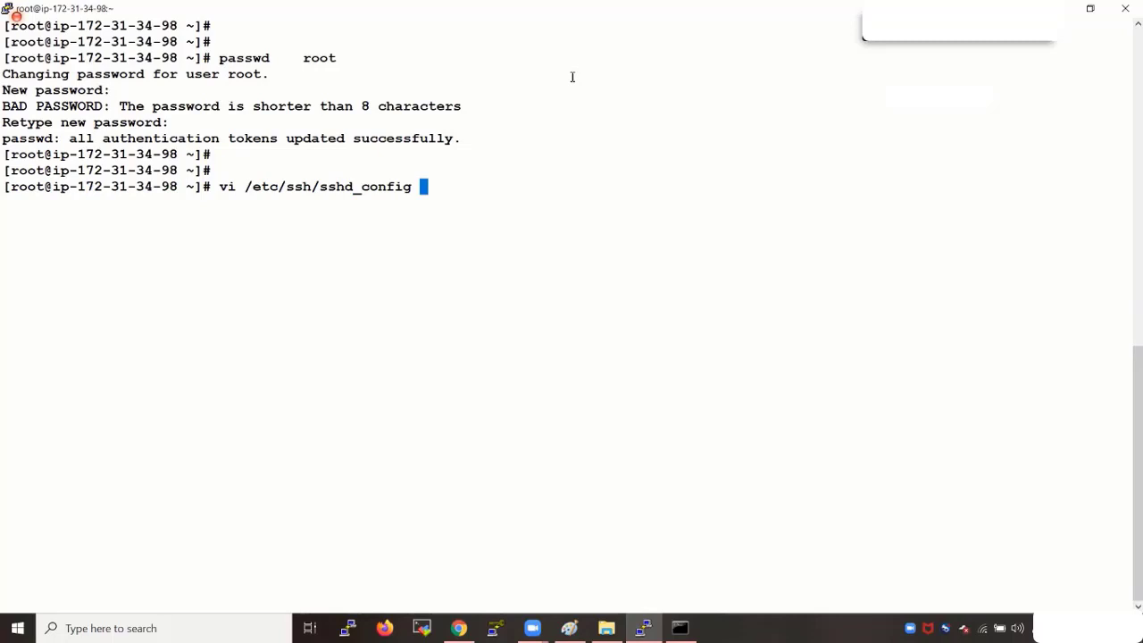
pyautogui.press('Return')
pyautogui.press('Down')
pyautogui.press('Down')
pyautogui.press('Down')
pyautogui.press('Down')
pyautogui.press('Down')
pyautogui.press('Down')
pyautogui.press('Down')
pyautogui.press('Down')
pyautogui.press('Down')
pyautogui.press('Down')
pyautogui.press('Down')
pyautogui.press('Down')
pyautogui.press('Down')
pyautogui.press('Down')
pyautogui.press('Down')
pyautogui.press('Down')
pyautogui.press('Down')
pyautogui.press('Down')
pyautogui.press('Down')
pyautogui.press('Down')
pyautogui.press('Down')
pyautogui.press('Down')
pyautogui.press('Down')
pyautogui.press('Down')
pyautogui.press('Down')
pyautogui.press('Down')
pyautogui.press('Down')
pyautogui.press('Down')
pyautogui.press('Down')
pyautogui.press('Down')
pyautogui.press('Down')
pyautogui.press('Down')
pyautogui.press('Down')
pyautogui.press('Down')
pyautogui.press('Down')
pyautogui.press('Down')
pyautogui.press('Down')
pyautogui.press('Down')
pyautogui.press('Down')
pyautogui.press('Down')
pyautogui.press('Down')
pyautogui.press('Down')
pyautogui.press('Down')
pyautogui.press('Down')
pyautogui.press('Down')
pyautogui.press('Down')
pyautogui.press('Up')
pyautogui.press('Up')
pyautogui.press('Up')
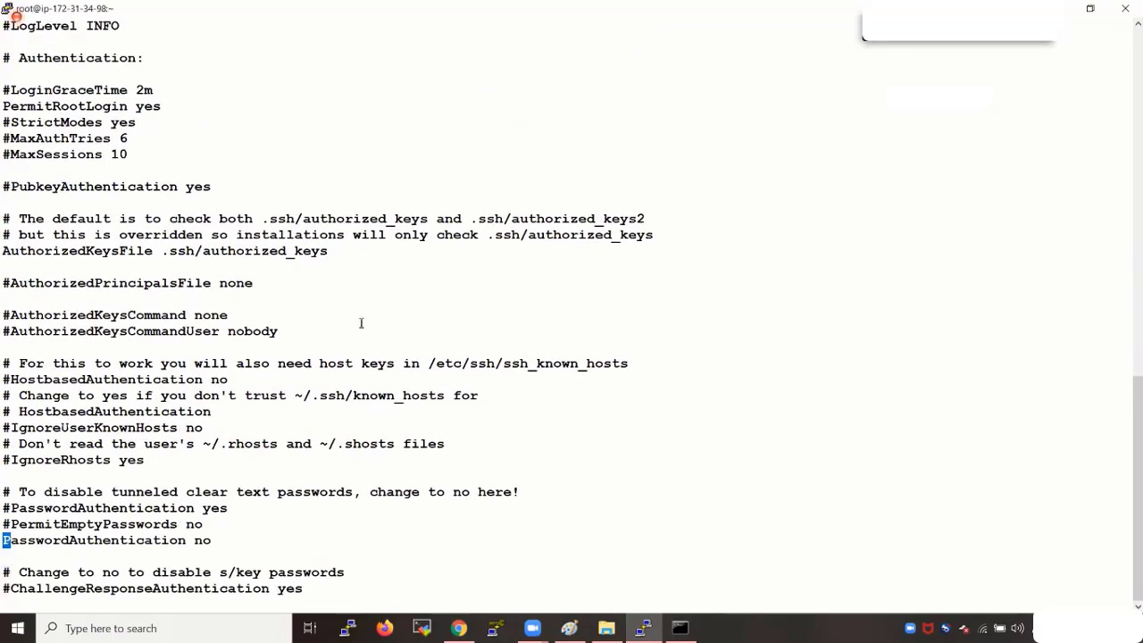
pyautogui.doubleClick(203, 541)
# - Change PasswordAuthentication from no to yes and save the file with :wq!
pyautogui.press('i')
pyautogui.press('Right')
pyautogui.press('Right')
pyautogui.press('Right')
pyautogui.press('Right')
pyautogui.press('Right')
pyautogui.press('Right')
pyautogui.press('Right')
pyautogui.press('Right')
pyautogui.press('Right')
pyautogui.press('Right')
pyautogui.press('Right')
pyautogui.press('Right')
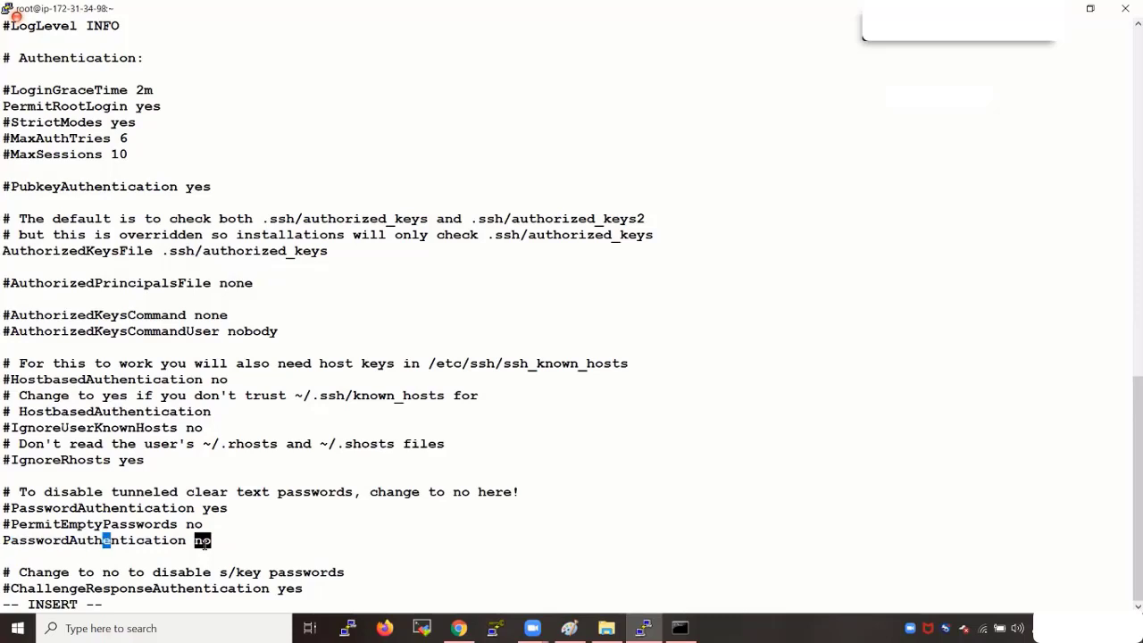
pyautogui.press('Right')
pyautogui.press('Right')
pyautogui.press('Right')
pyautogui.press('Right')
pyautogui.press('Right')
pyautogui.press('Right')
pyautogui.press('Right')
pyautogui.press('Right')
pyautogui.press('Right')
pyautogui.press('Right')
pyautogui.press('Right')
pyautogui.press('Right')
pyautogui.press('Right')
pyautogui.press('BackSpace')
pyautogui.press('BackSpace')
pyautogui.write('yes')
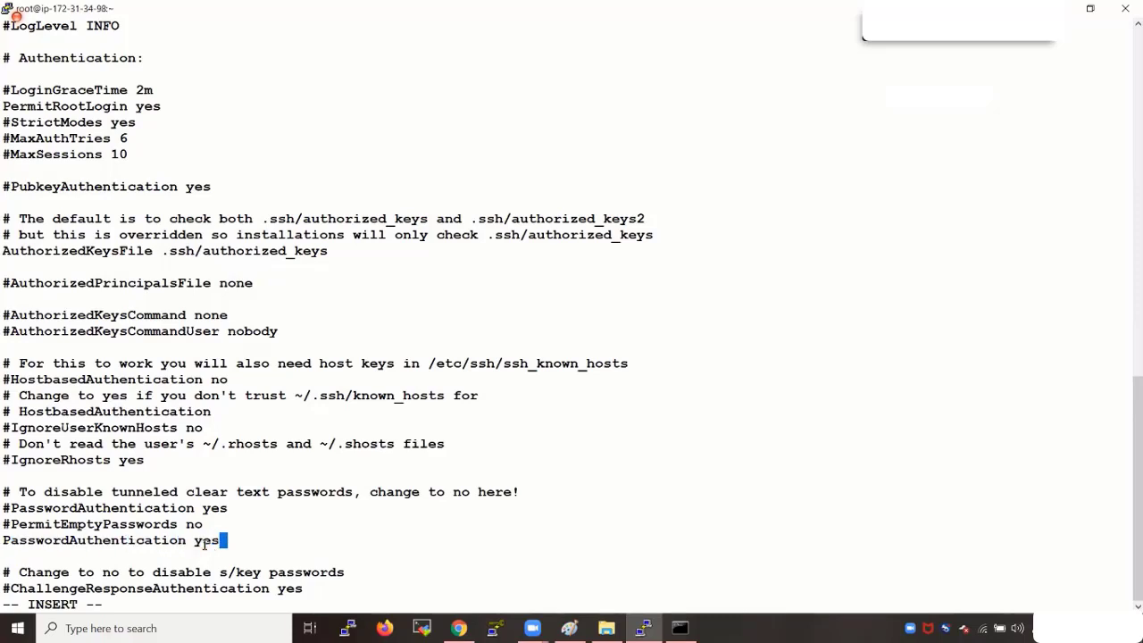
pyautogui.press('Escape')
pyautogui.write(':wq!')
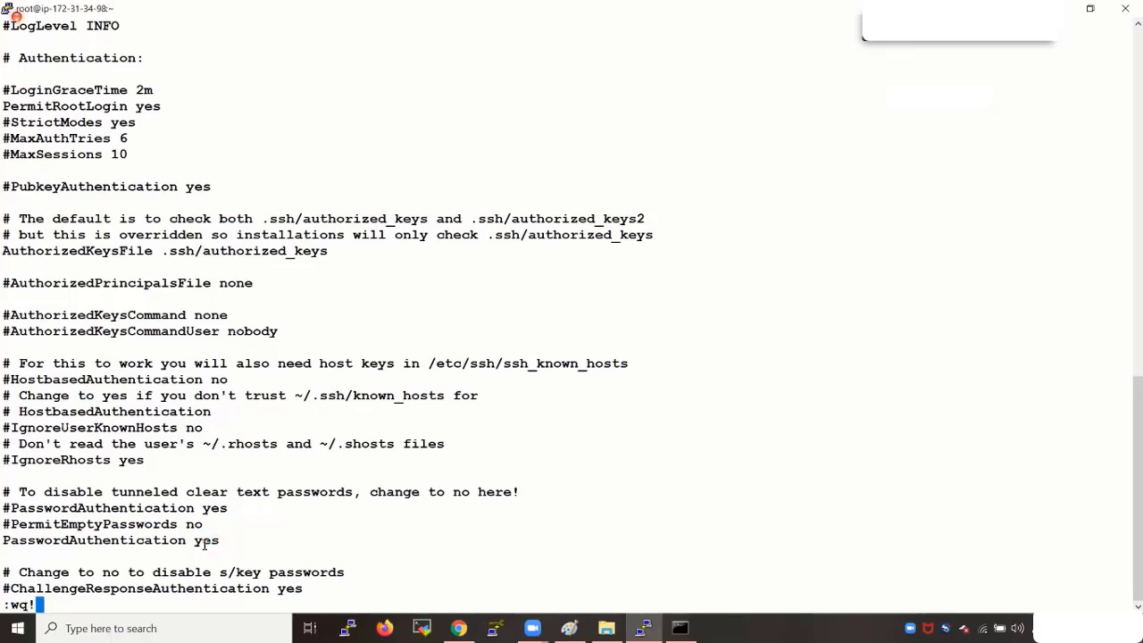
pyautogui.press('Return')
pyautogui.press('Return')
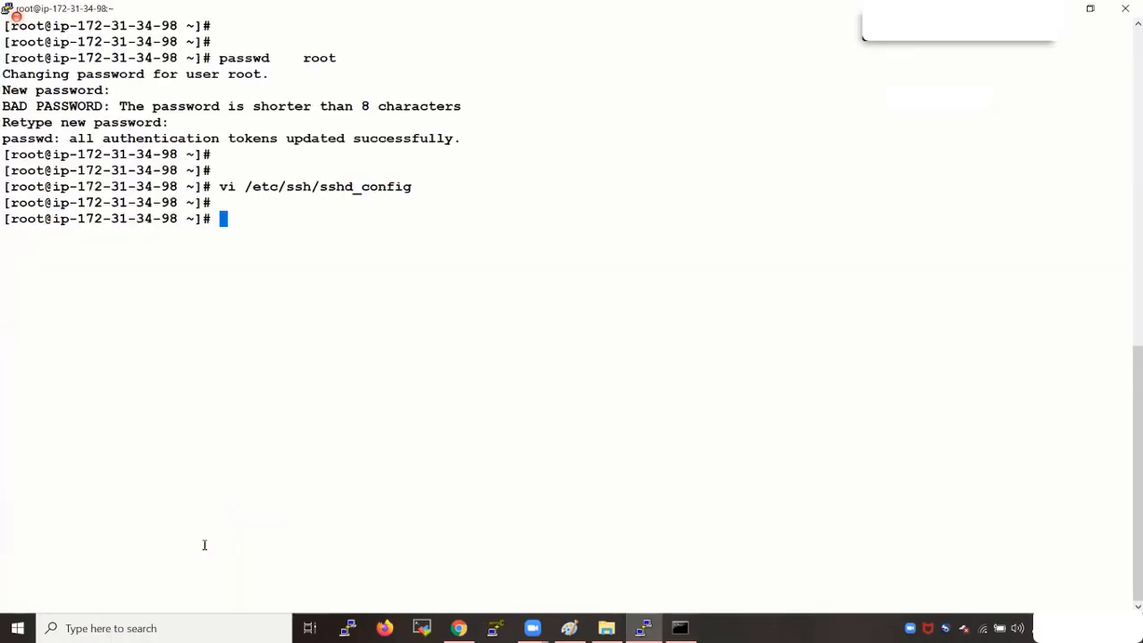
# - Grep sshd_config for 'authentication' to confirm PasswordAuthentication is now yes
pyautogui.write('grep -i password')
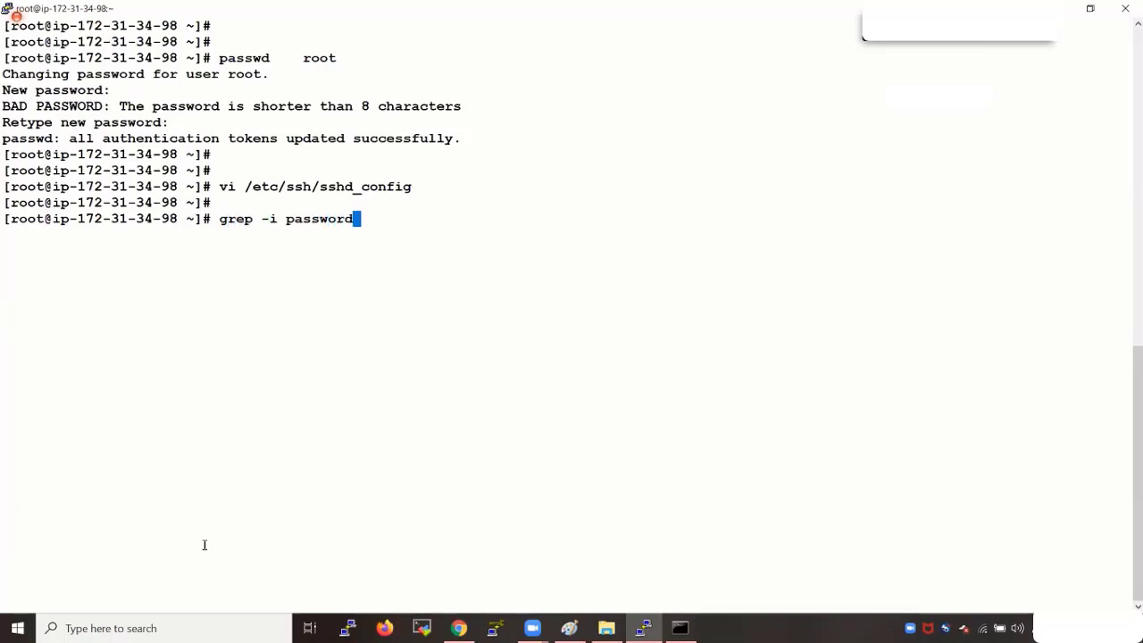
pyautogui.press('BackSpace')
pyautogui.press('BackSpace')
pyautogui.press('BackSpace')
pyautogui.press('BackSpace')
pyautogui.press('BackSpace')
pyautogui.press('BackSpace')
pyautogui.press('BackSpace')
pyautogui.press('BackSpace')
pyautogui.press('BackSpace')
pyautogui.write('a')
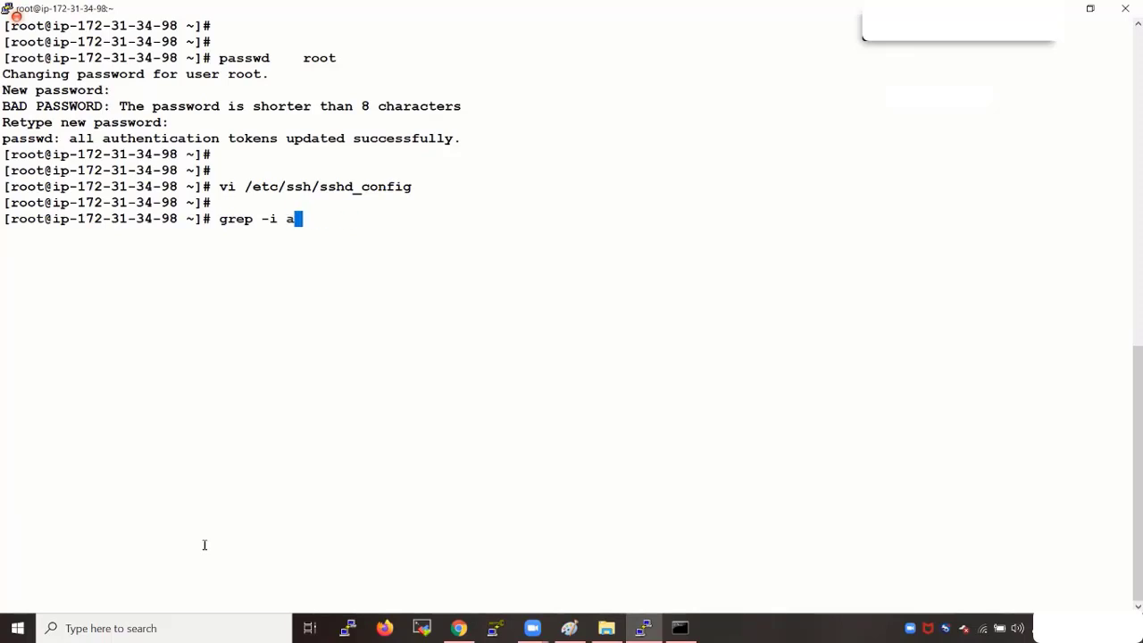
pyautogui.write('uthenticatio')
pyautogui.press('BackSpace')
pyautogui.press('BackSpace')
pyautogui.press('BackSpace')
pyautogui.press('BackSpace')
pyautogui.write('ation')
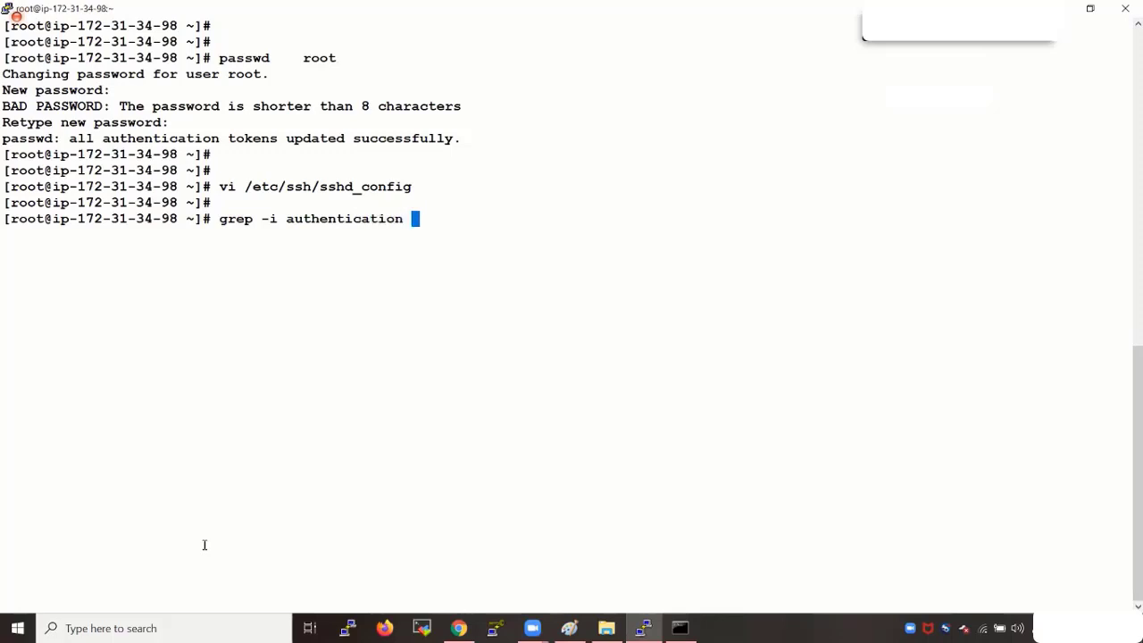
pyautogui.doubleClick(373, 186)
pyautogui.rightClick(537, 220)
pyautogui.press('Return')
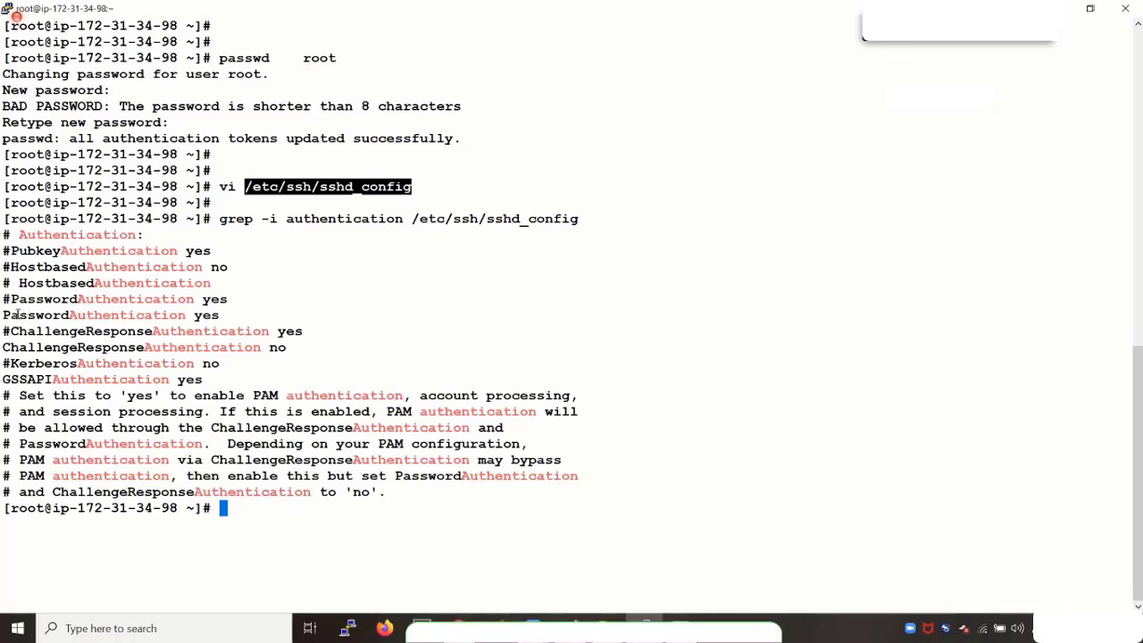
pyautogui.moveTo(11, 314); pyautogui.dragTo(221, 316)
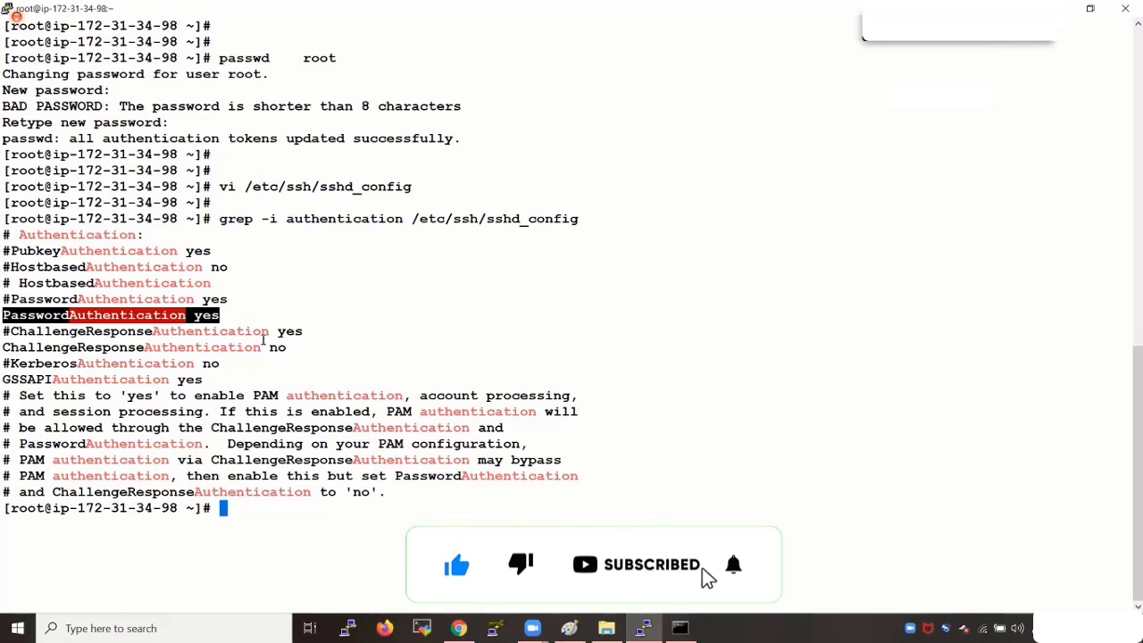
# - Clear the screen and restart the SSH service with systemctl restart sshd
pyautogui.hotkey('ctrl', 'l')
pyautogui.press('Return')
pyautogui.press('Return')
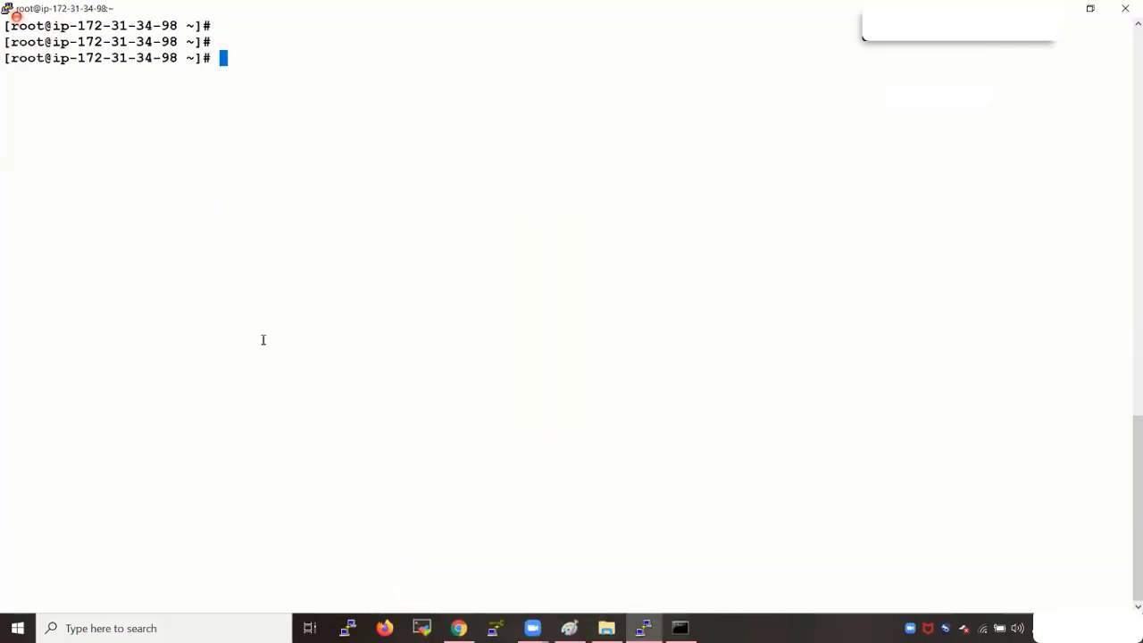
pyautogui.write('systemctl restart sshd')
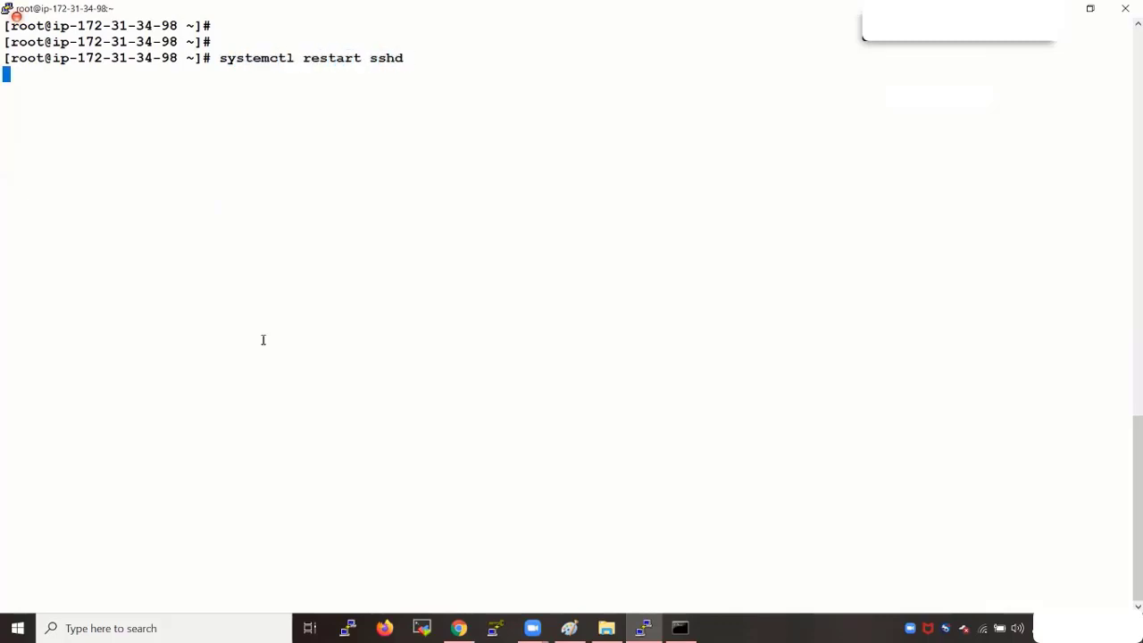
pyautogui.press('Return')
pyautogui.press('Return')
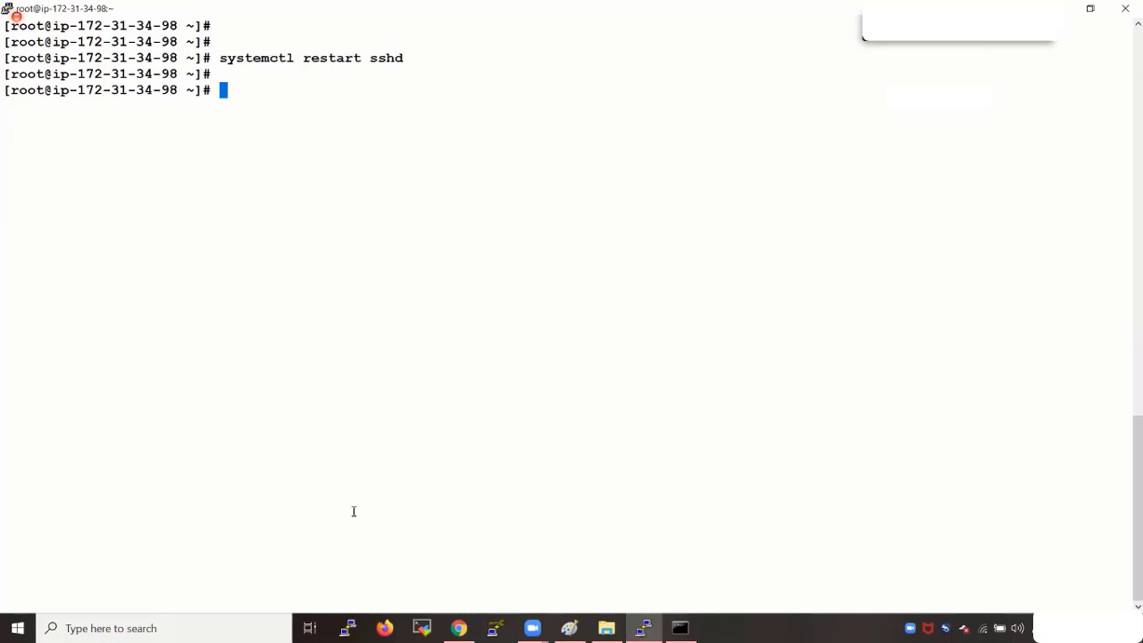
pyautogui.click(348, 628)
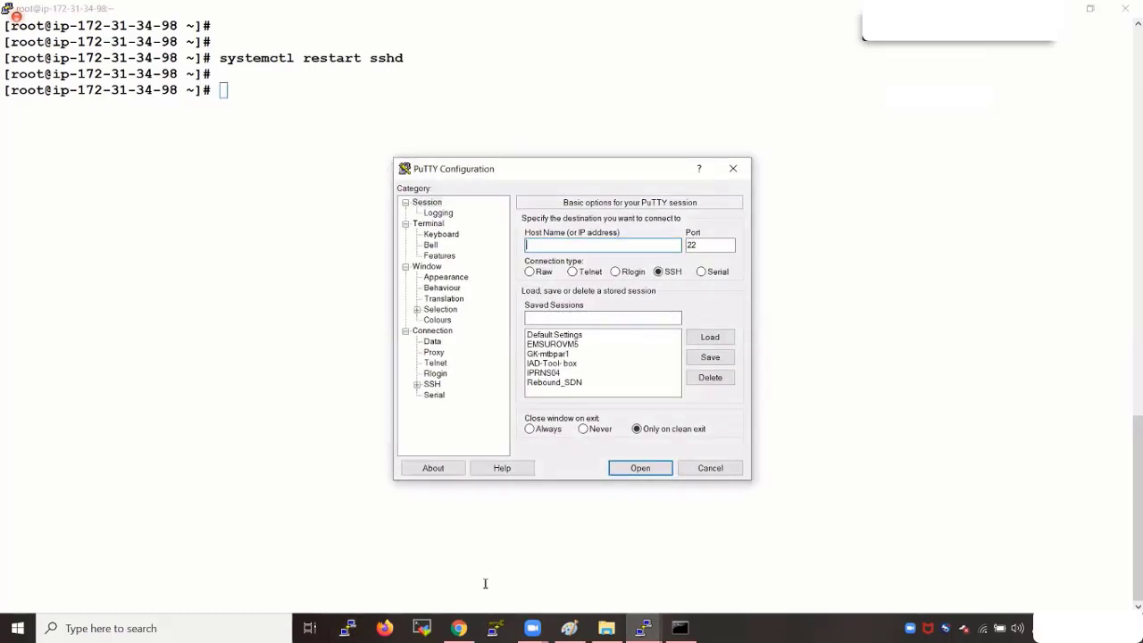
# - Copy the public IPv4 from the EC2 console and open a new PuTTY session to 65.0.86.253
pyautogui.click(458, 628)
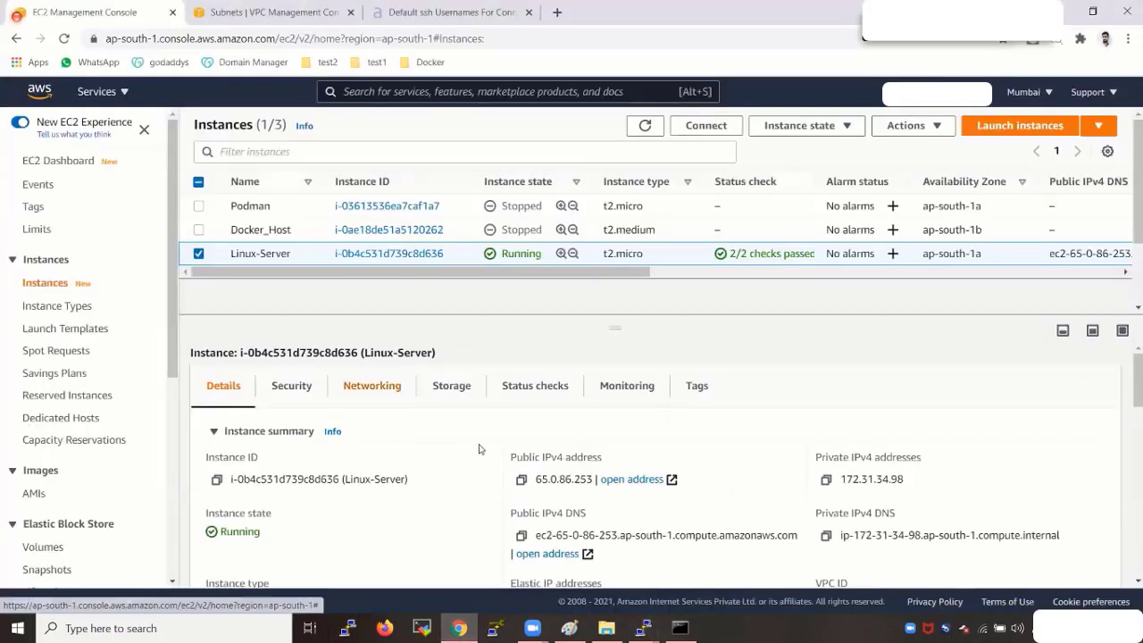
pyautogui.click(522, 480)
pyautogui.click(645, 629)
pyautogui.click(723, 563)
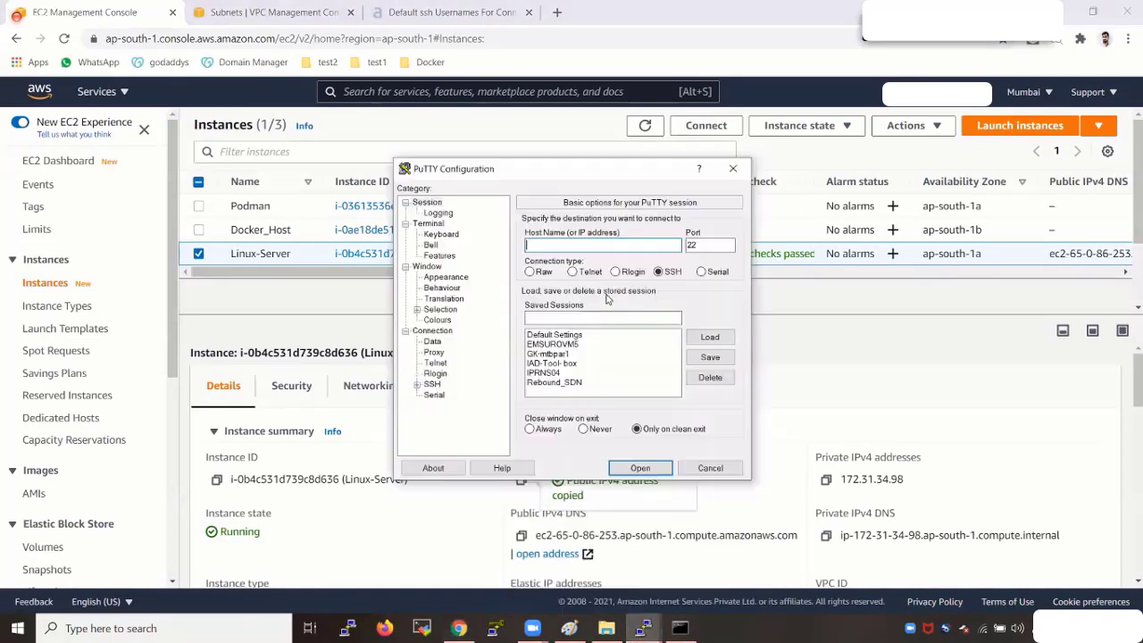
pyautogui.hotkey('ctrl', 'v')
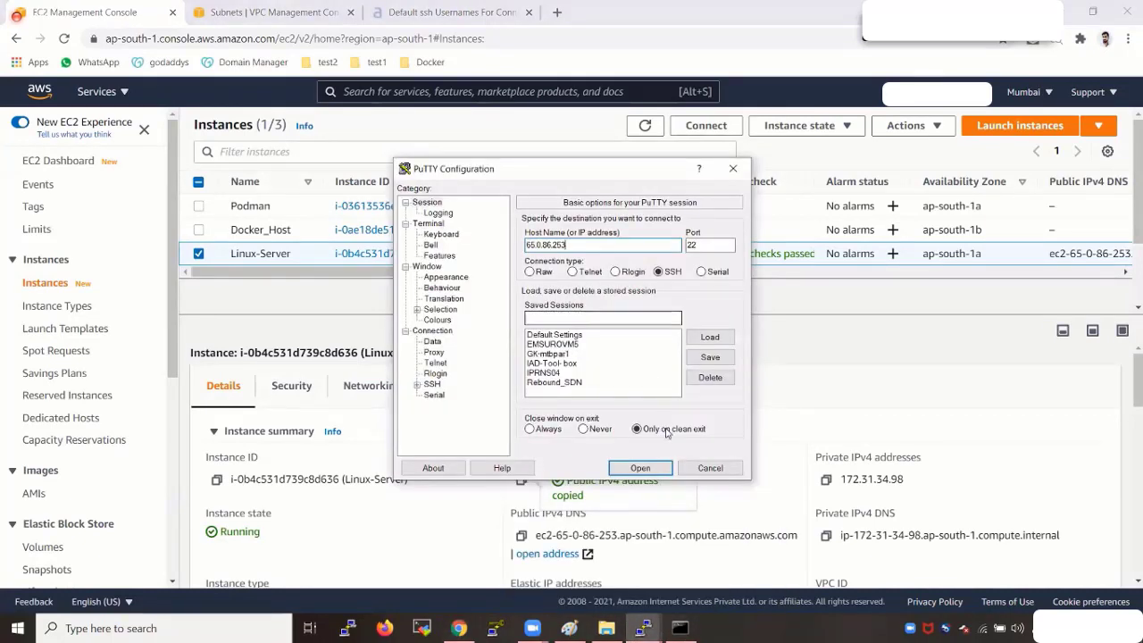
pyautogui.click(641, 468)
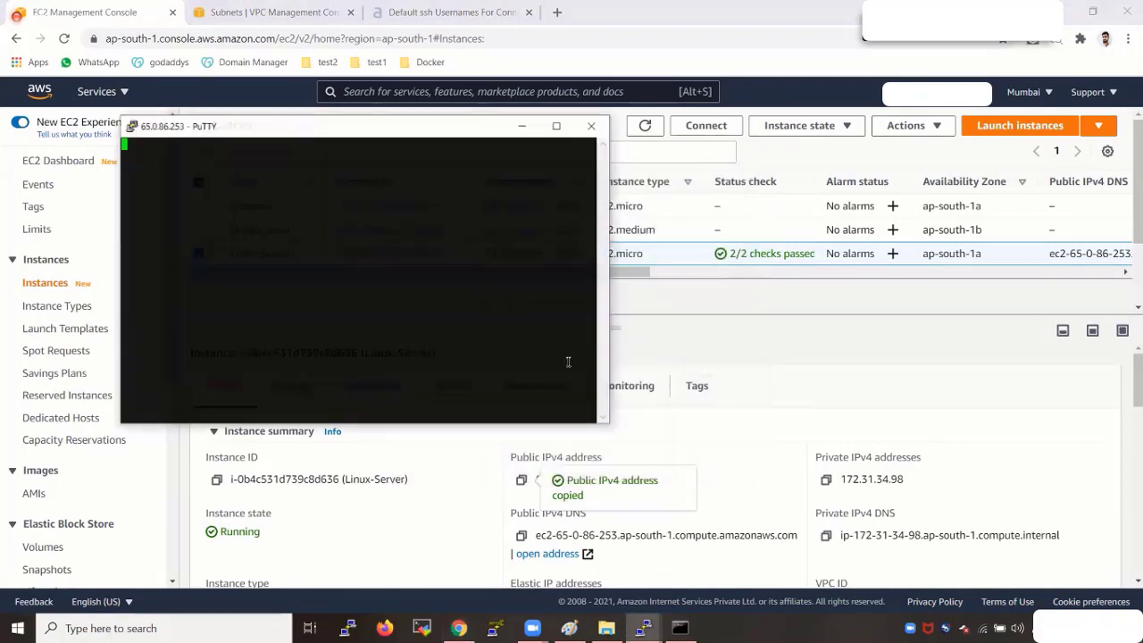
# - Log in as root with the root password, reaching the root prompt
pyautogui.write('root')
pyautogui.press('Return')
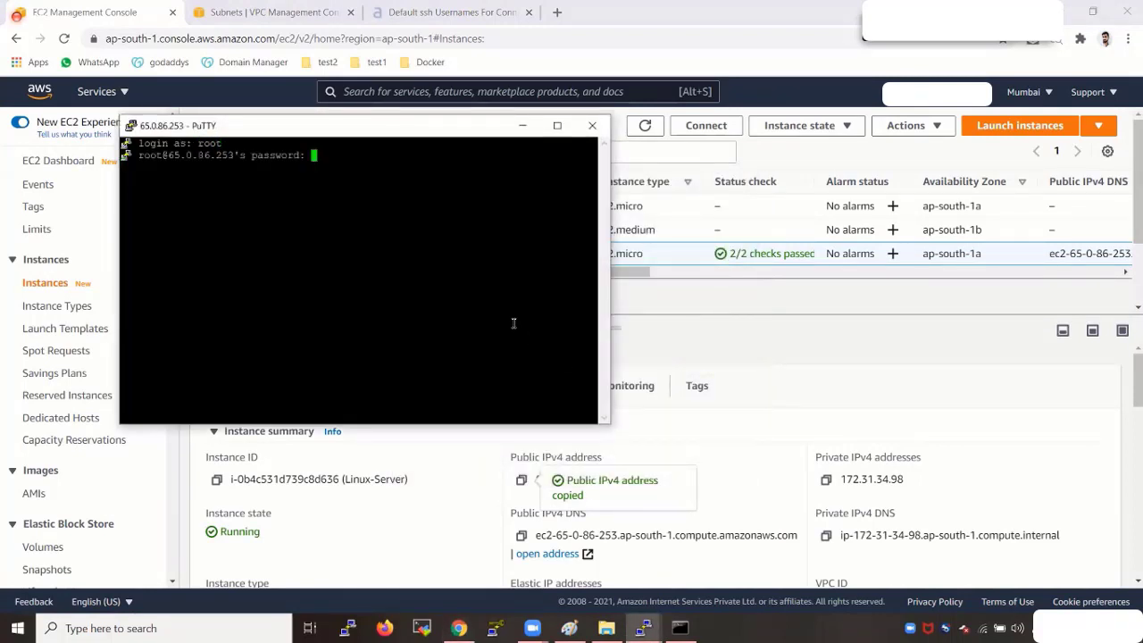
pyautogui.press('Return')
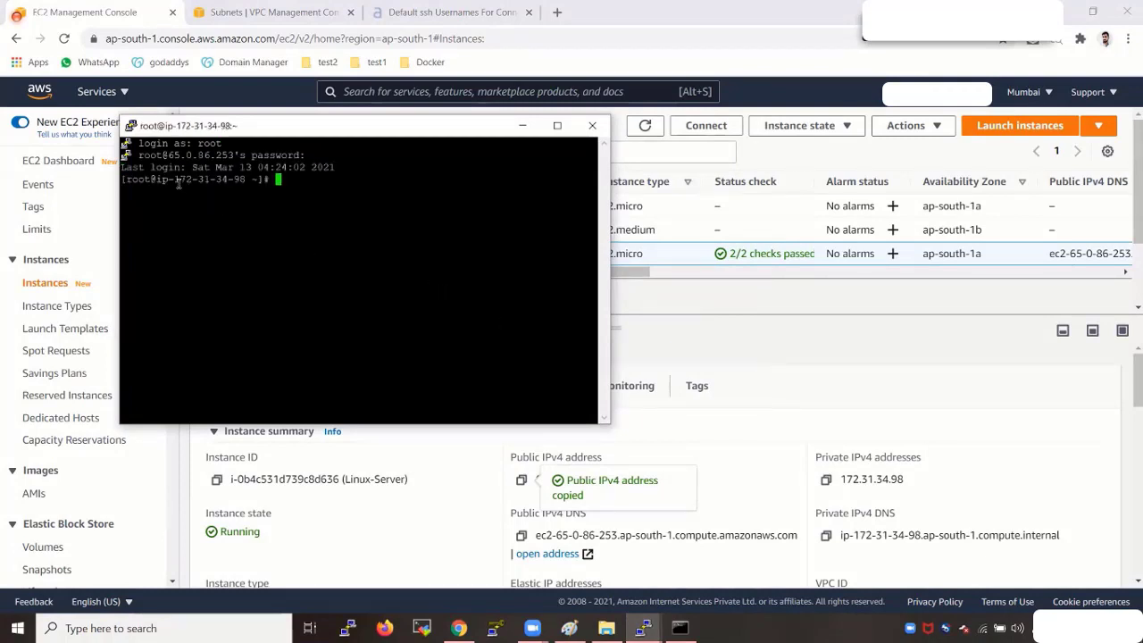
pyautogui.moveTo(179, 183); pyautogui.dragTo(251, 185)
pyautogui.click(289, 230)
# - Shrink the new terminal window and bring the root login session to the front
pyautogui.moveTo(383, 116); pyautogui.dragTo(846, 185)
pyautogui.click(516, 329)
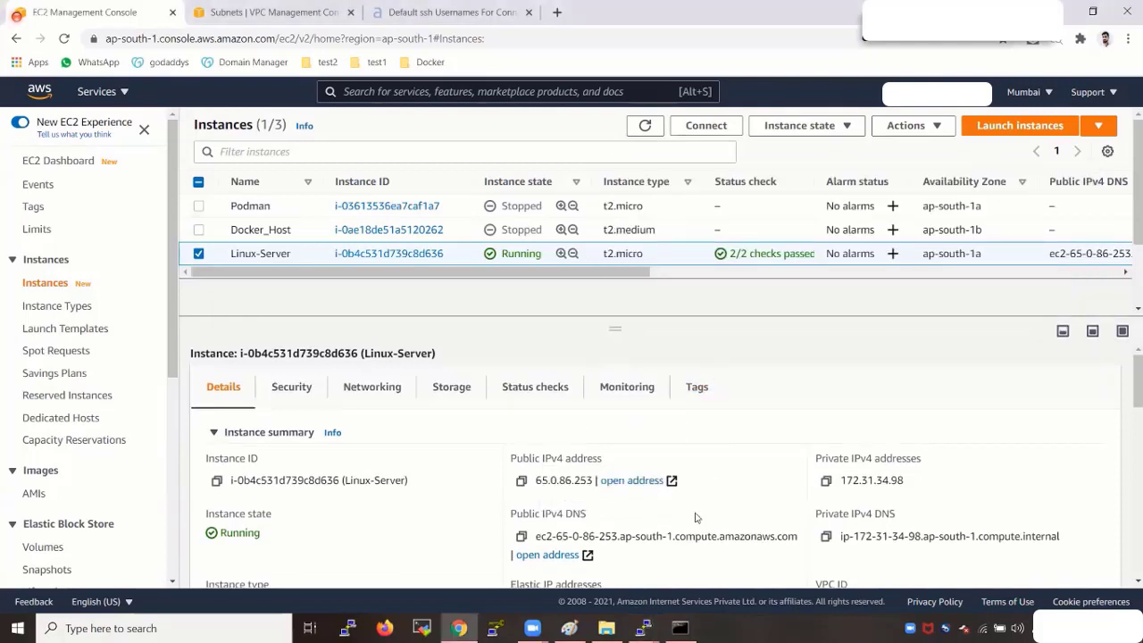
pyautogui.click(643, 628)
pyautogui.click(721, 536)
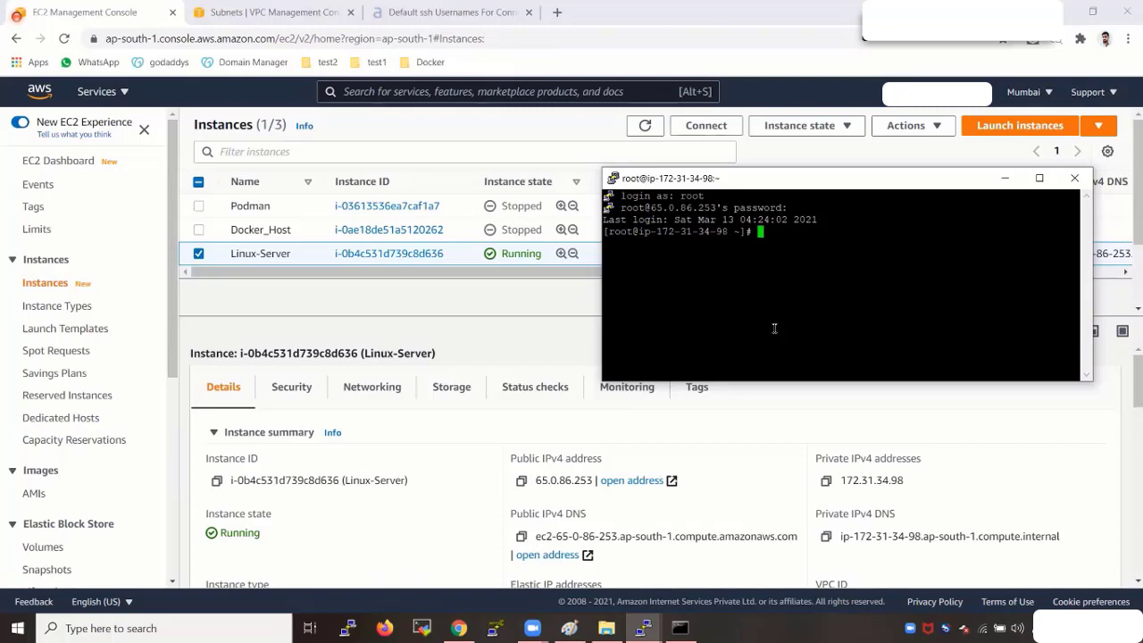
# - Start a userdel -r ec2-user command, then cancel it with Ctrl+C
pyautogui.press('Return')
pyautogui.press('Return')
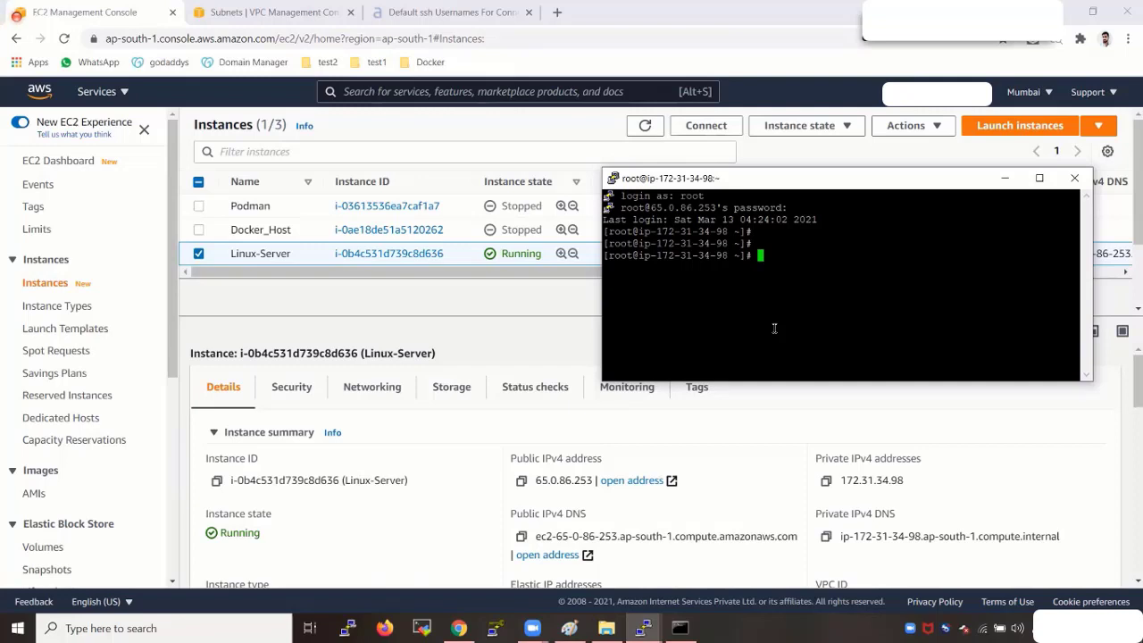
pyautogui.write('userdel -r ec2-user')
pyautogui.hotkey('ctrl', 'c')
pyautogui.press('Return')
pyautogui.press('Return')
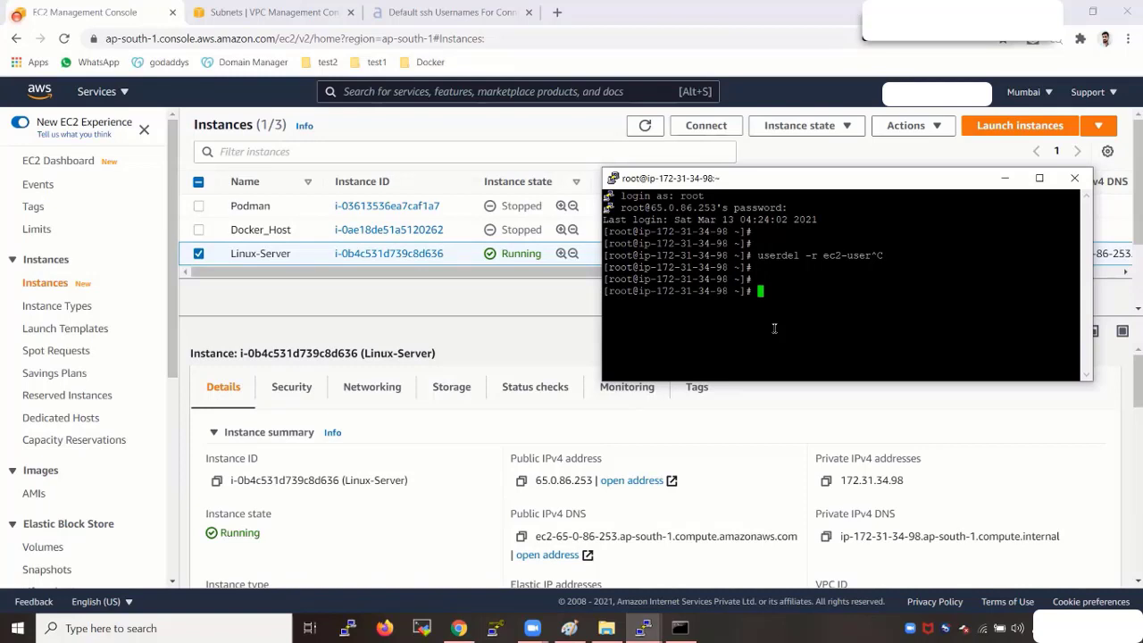
# - Run passwd ec2-user and enter the new password twice
pyautogui.write('passw d ec2-user')
pyautogui.press('Return')
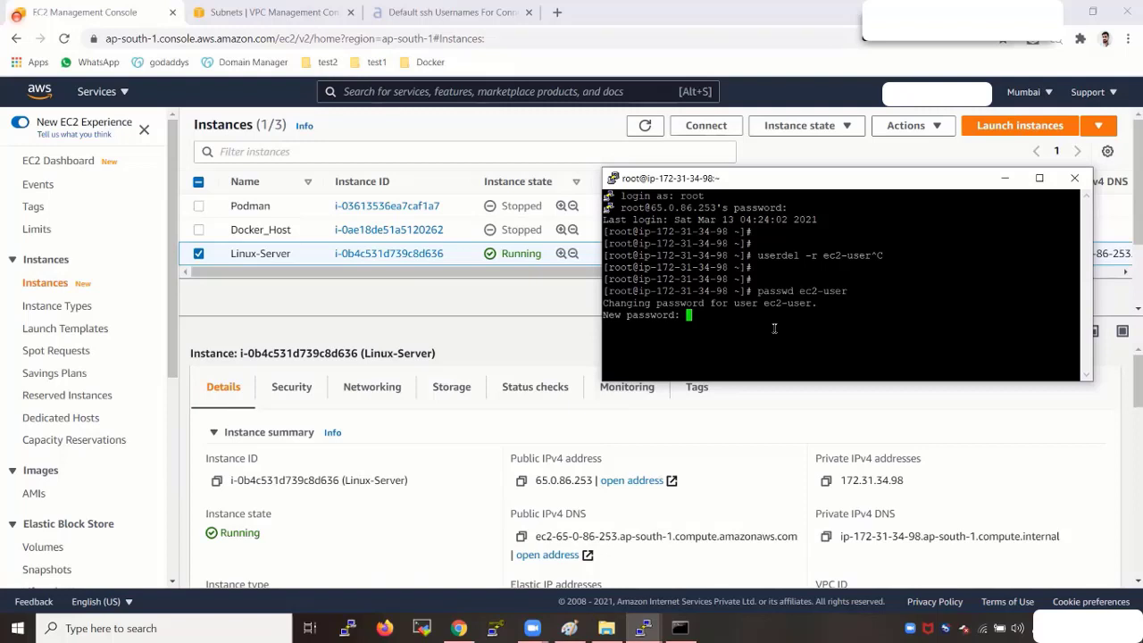
pyautogui.press('Return')
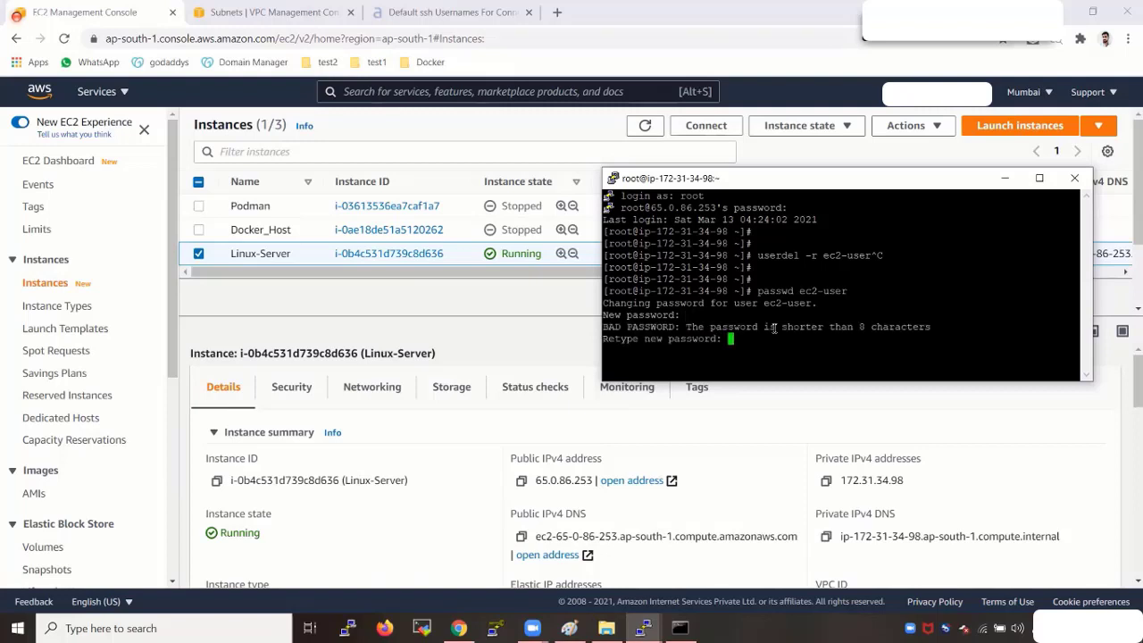
pyautogui.press('Return')
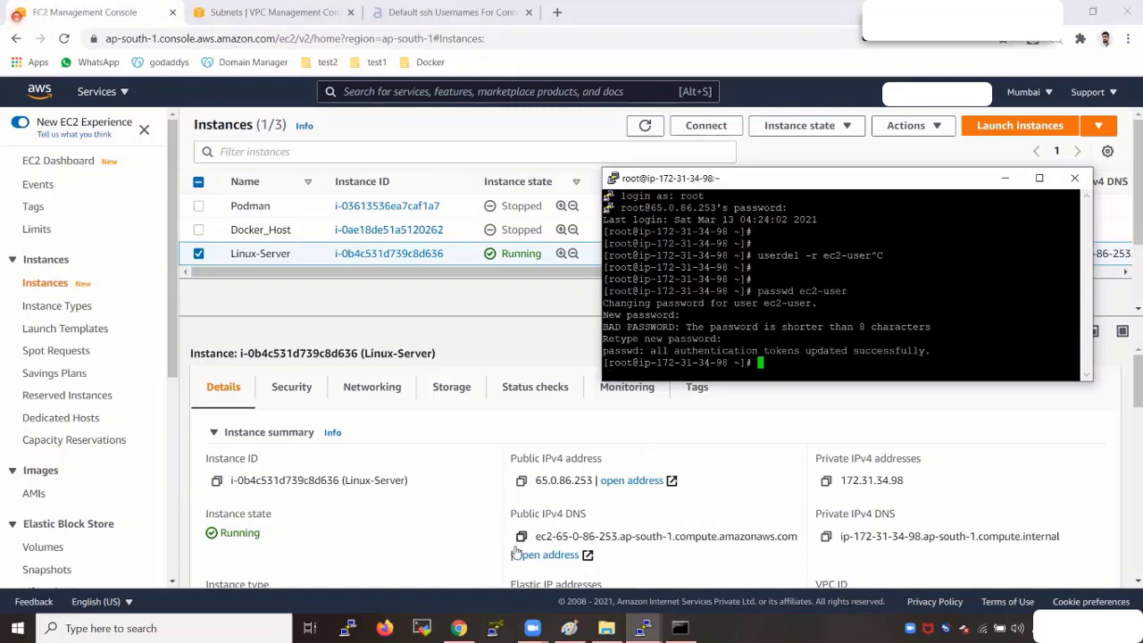
# - Open a new PuTTY session to the instance's public DNS name and accept its host key
pyautogui.click(522, 541)
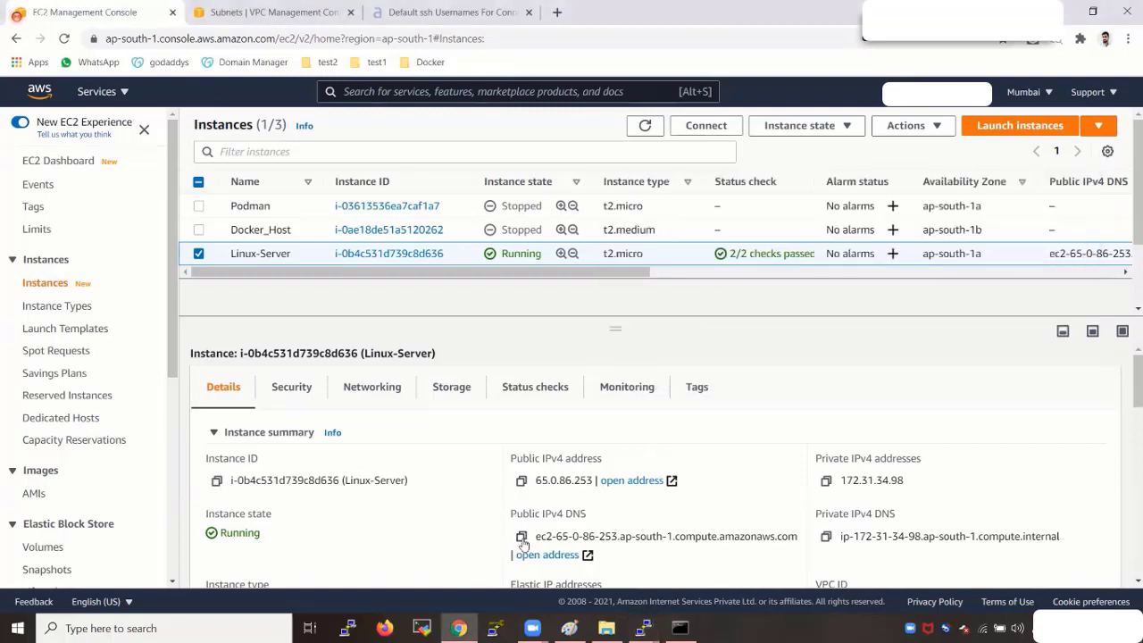
pyautogui.click(523, 539)
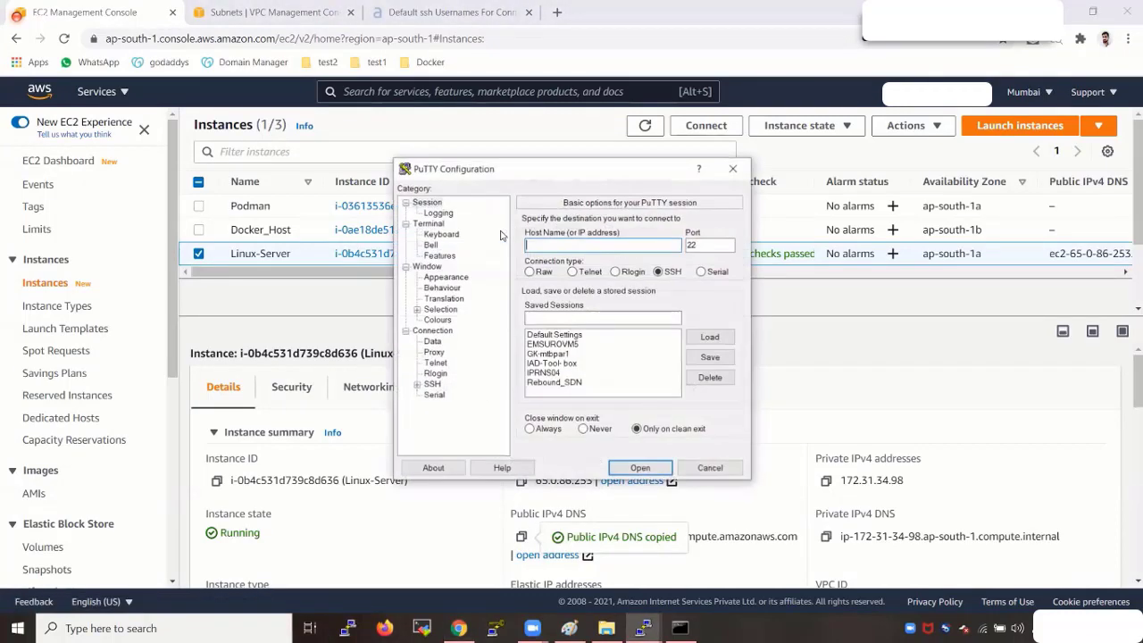
pyautogui.hotkey('ctrl', 'v')
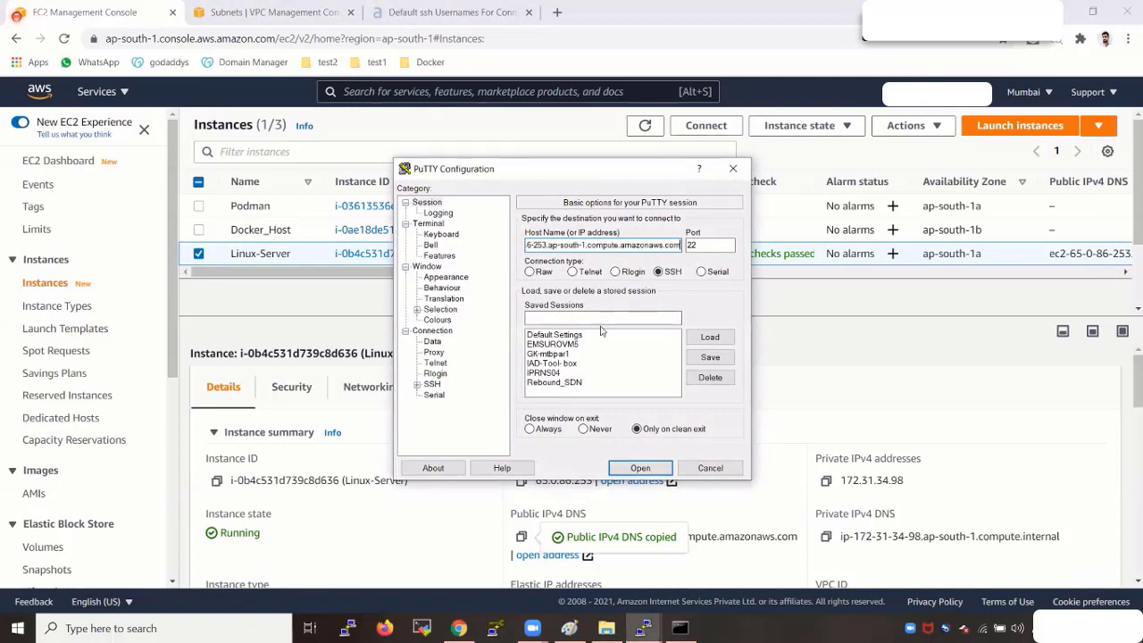
pyautogui.click(640, 468)
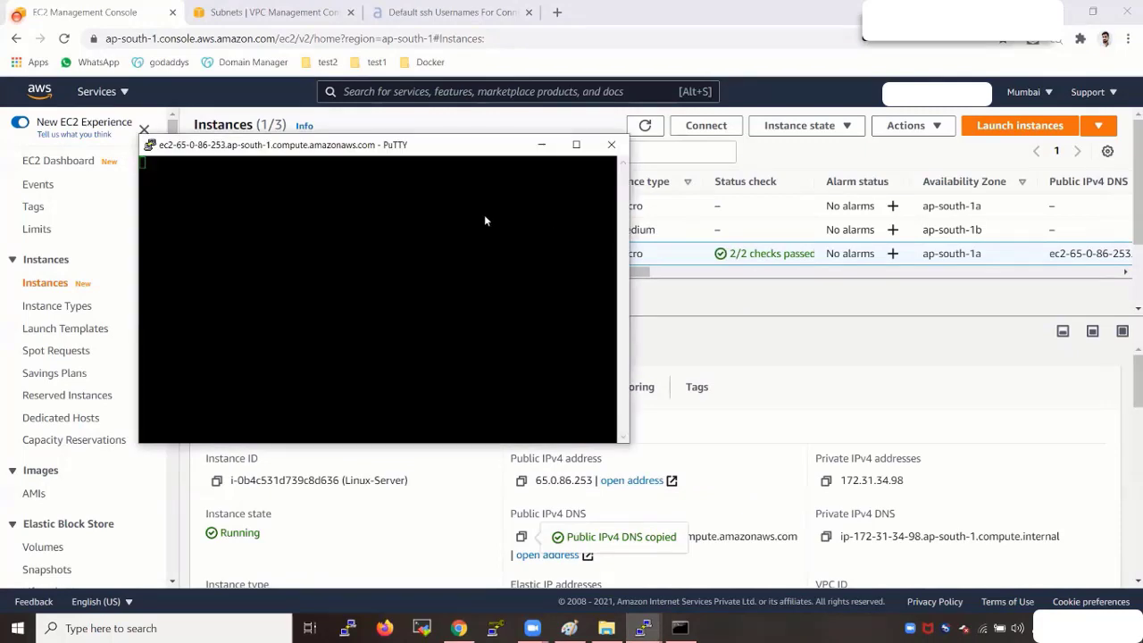
pyautogui.click(502, 427)
# - Log in as ec2-user with the new password, then return to the root session
pyautogui.write('ec2-user')
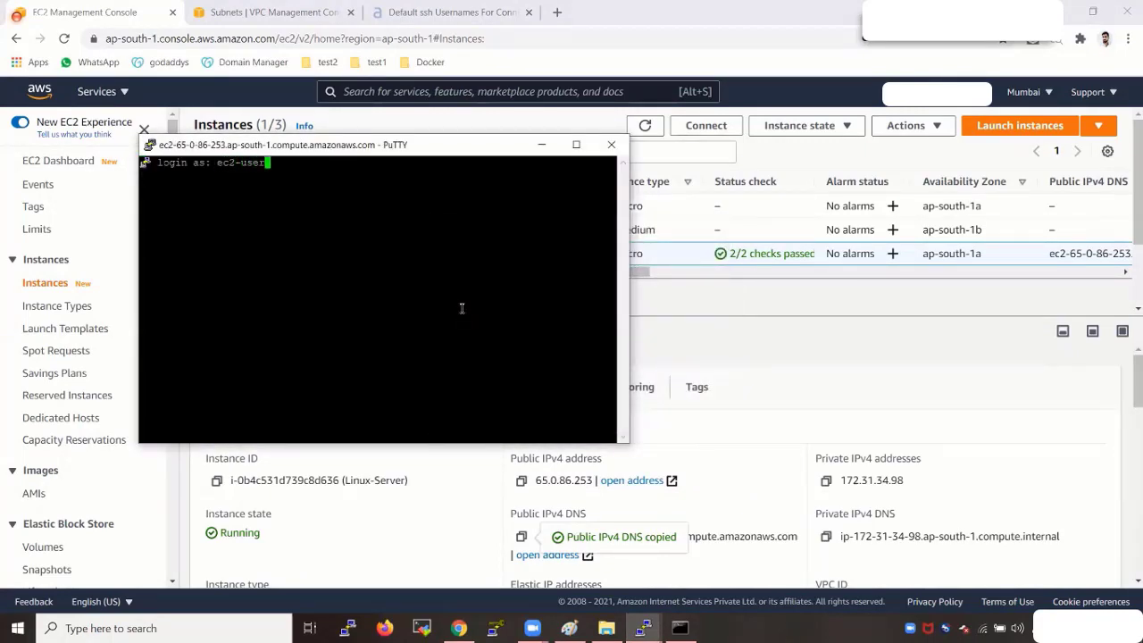
pyautogui.press('Return')
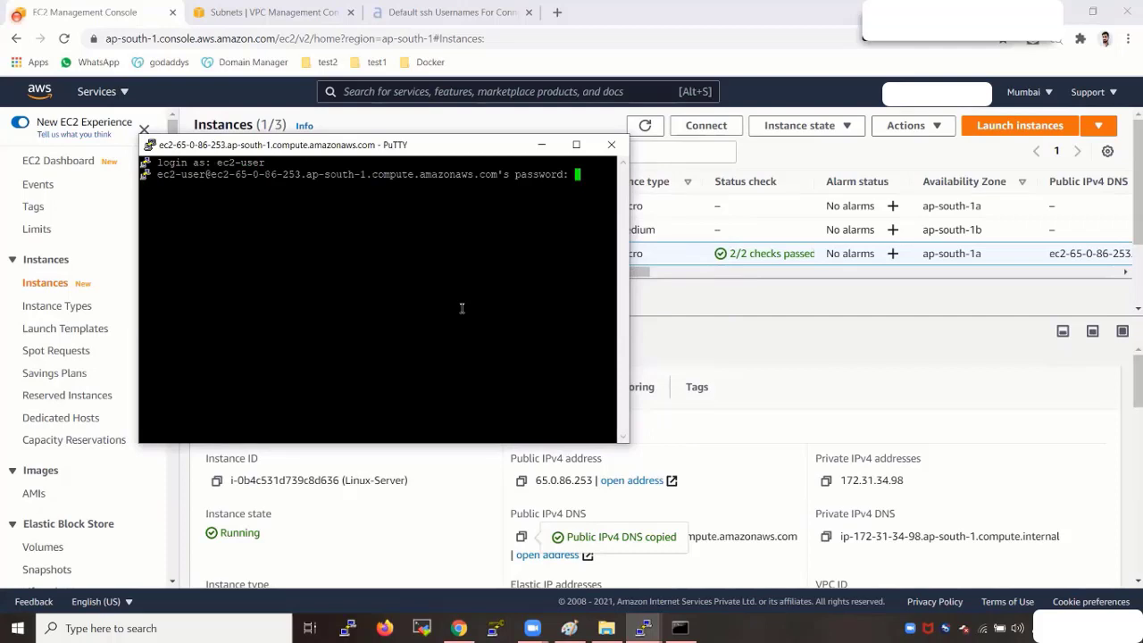
pyautogui.press('Return')
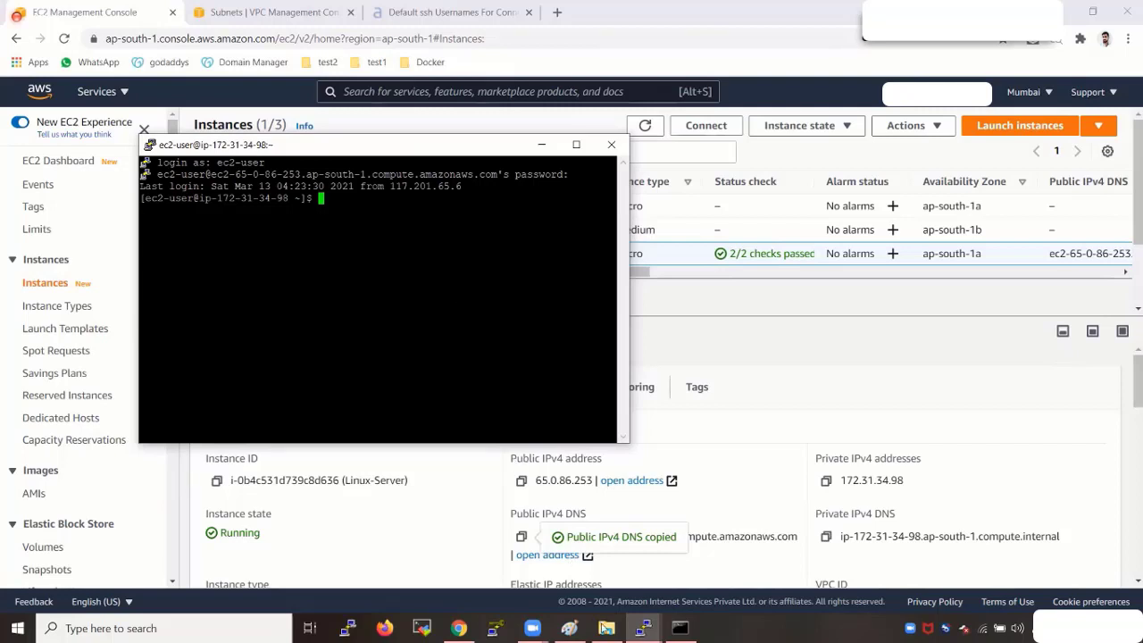
pyautogui.click(642, 631)
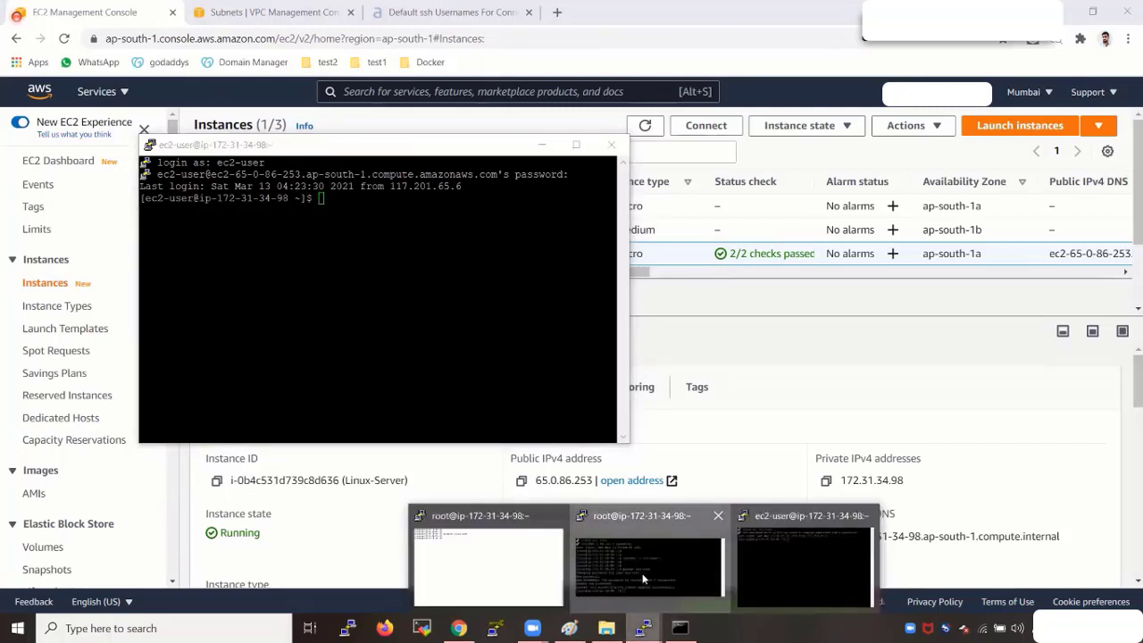
pyautogui.click(645, 581)
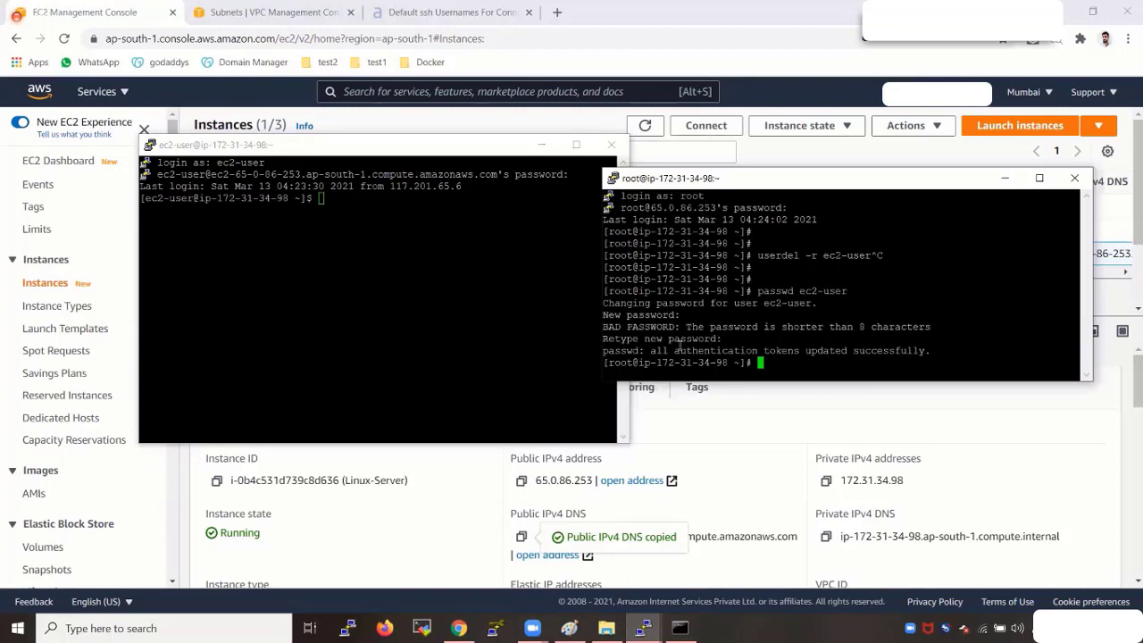
# - Run useradd shyam and passwd shyam, set the password, and check the account with id shyam
pyautogui.write('useradd shyam ; passwd ')
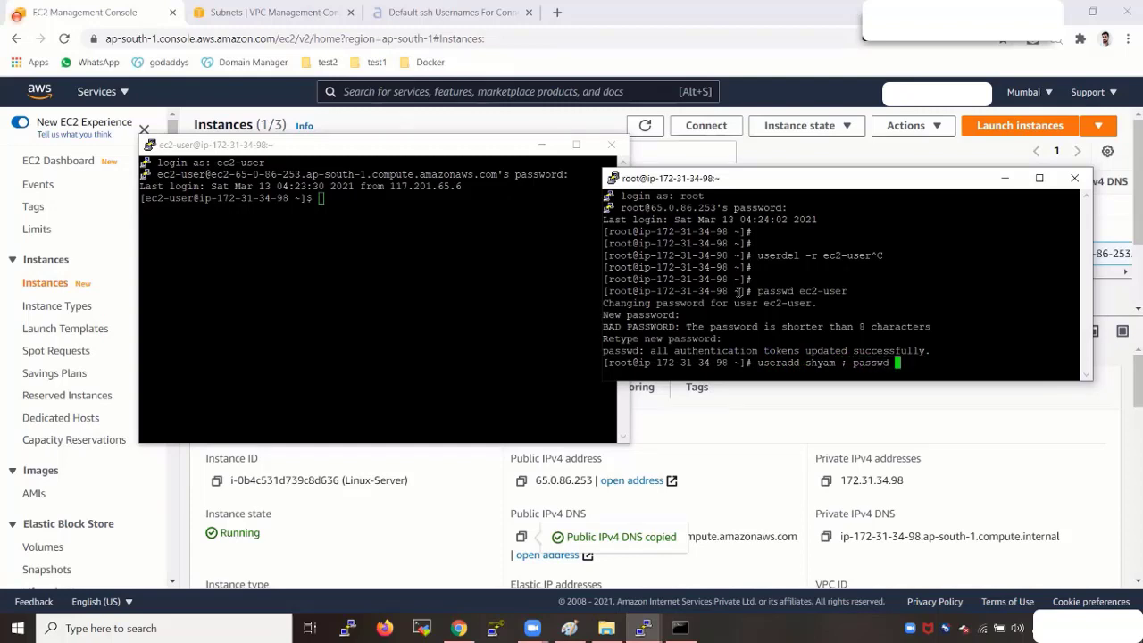
pyautogui.write('shyam')
pyautogui.press('Return')
pyautogui.press('Return')
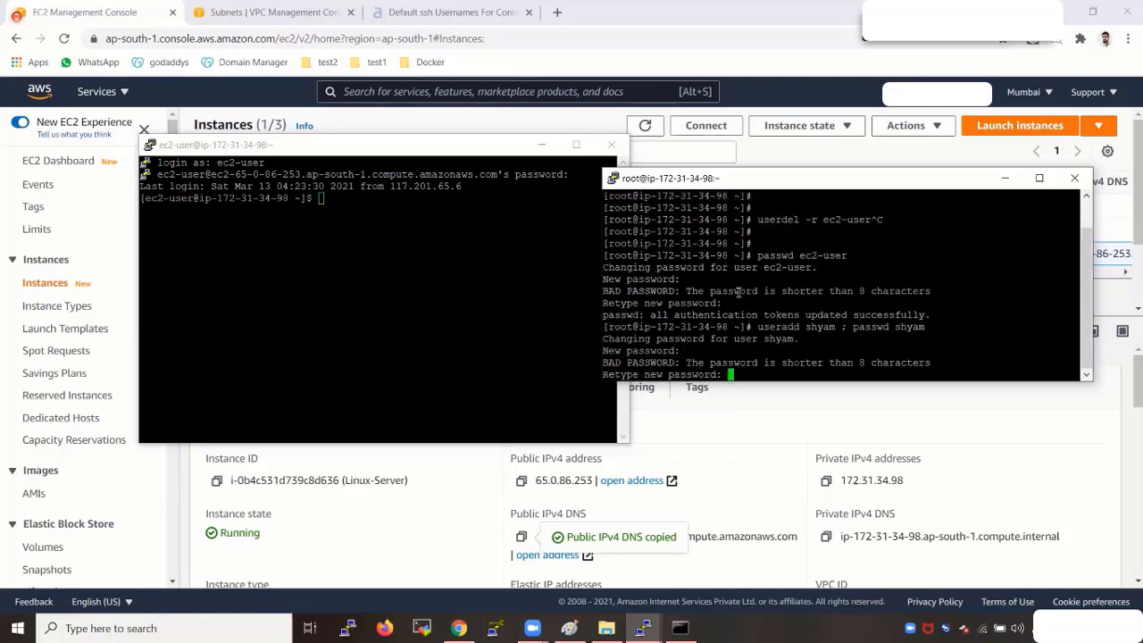
pyautogui.press('Return')
pyautogui.press('Return')
pyautogui.press('Return')
pyautogui.write('id shyam')
pyautogui.press('Return')
pyautogui.press('Return')
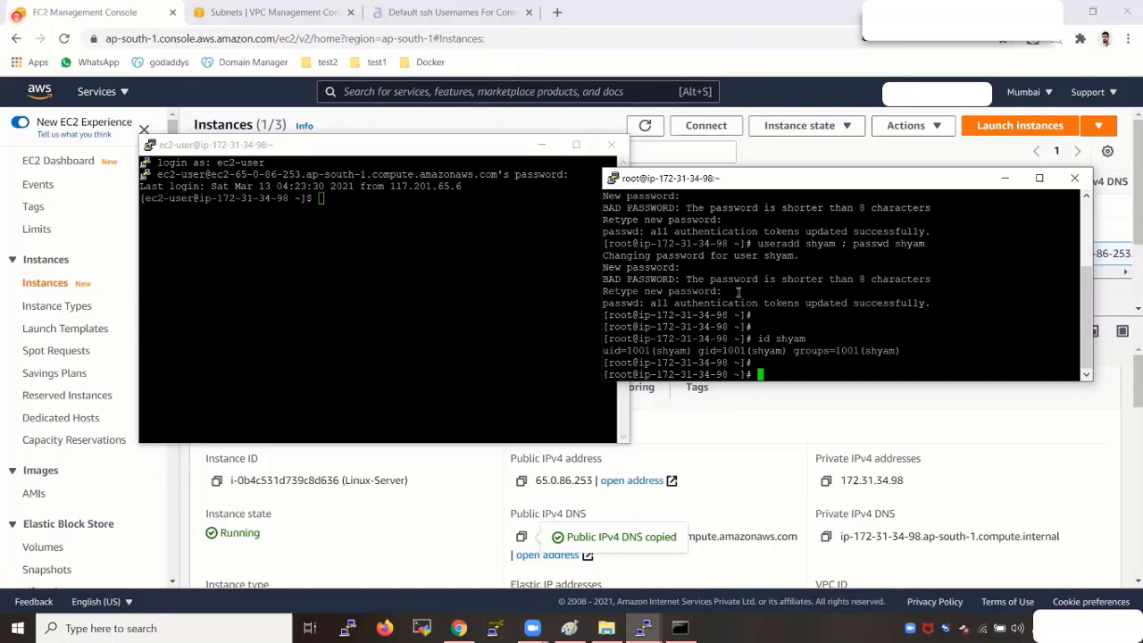
# - Connect a new PuTTY session to 65.0.86.253, log in as shyam, and return to the root window
pyautogui.click(521, 480)
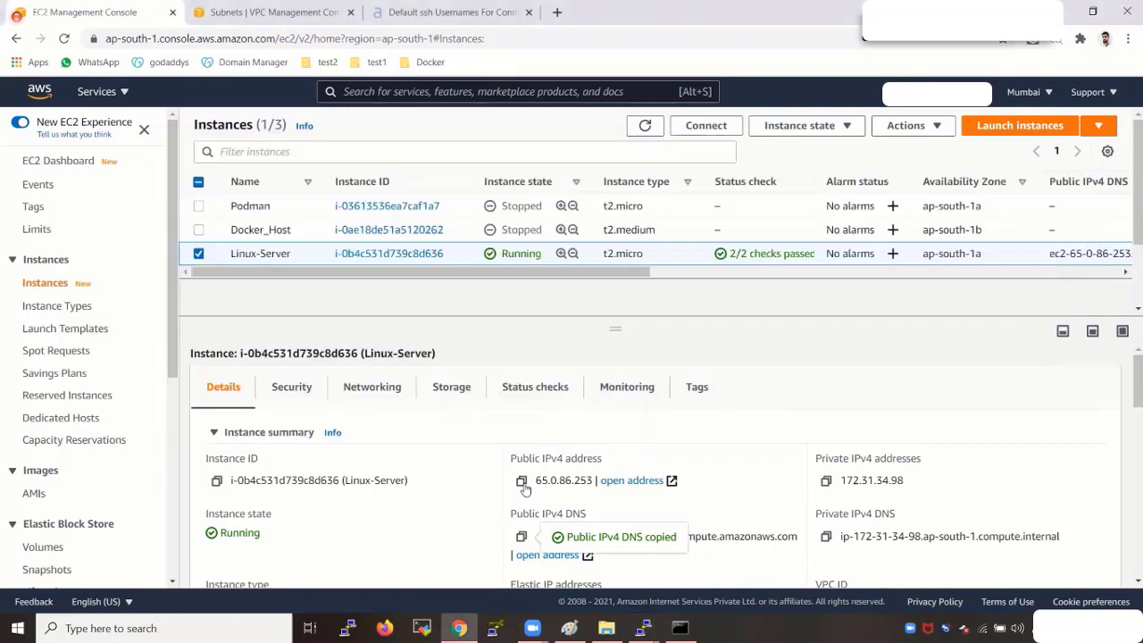
pyautogui.click(350, 628)
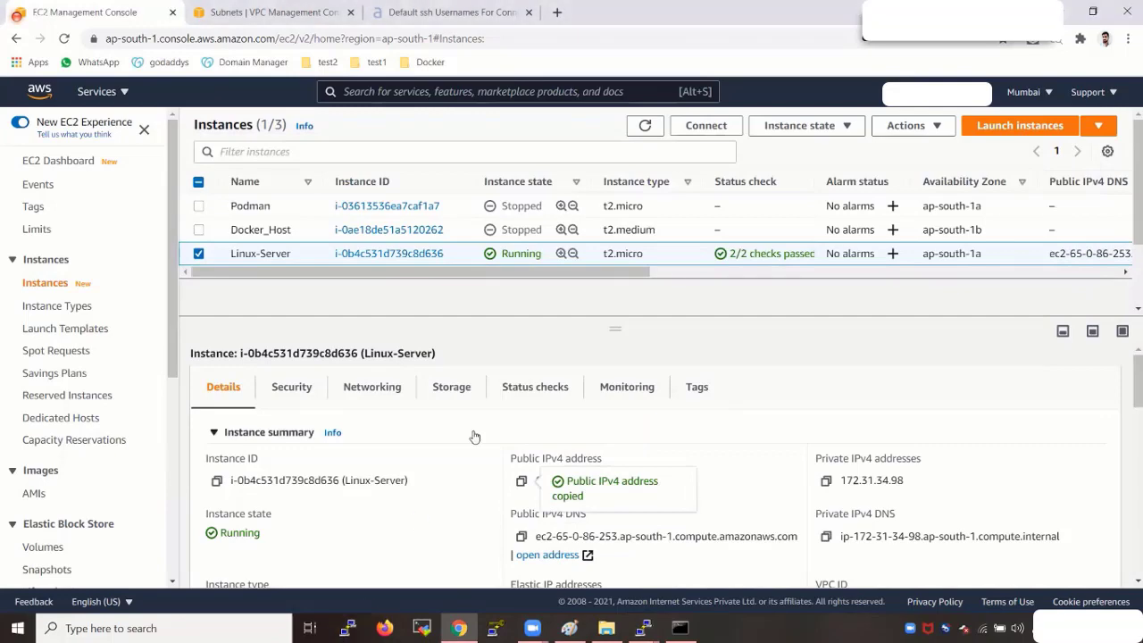
pyautogui.hotkey('ctrl', 'v')
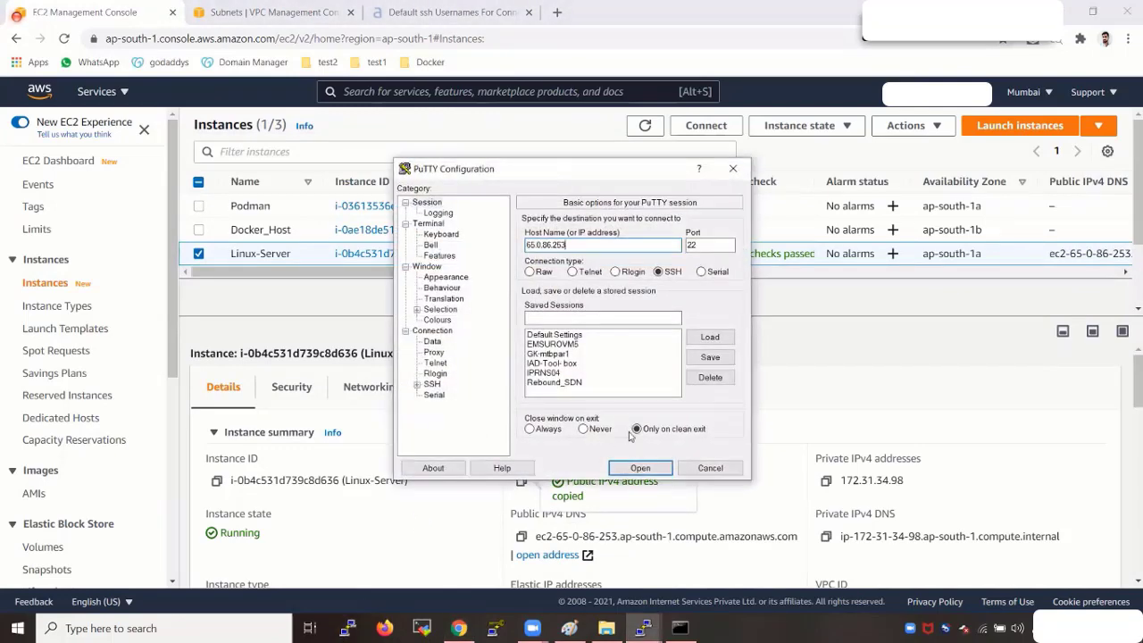
pyautogui.click(640, 469)
pyautogui.write('shyam')
pyautogui.press('Return')
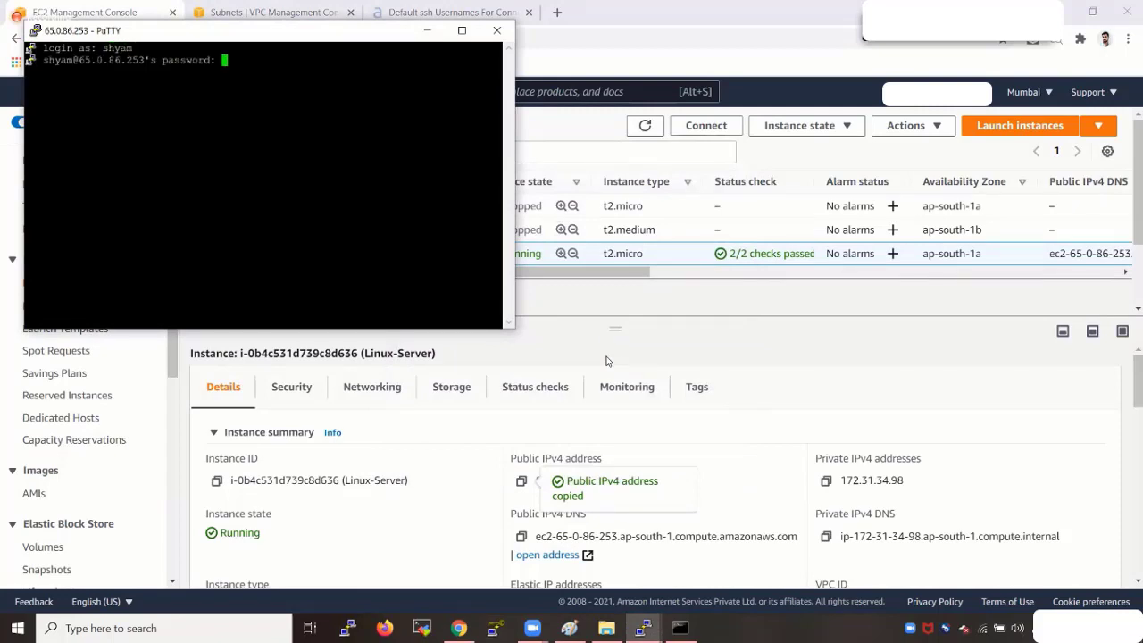
pyautogui.press('Return')
pyautogui.press('Return')
pyautogui.press('Return')
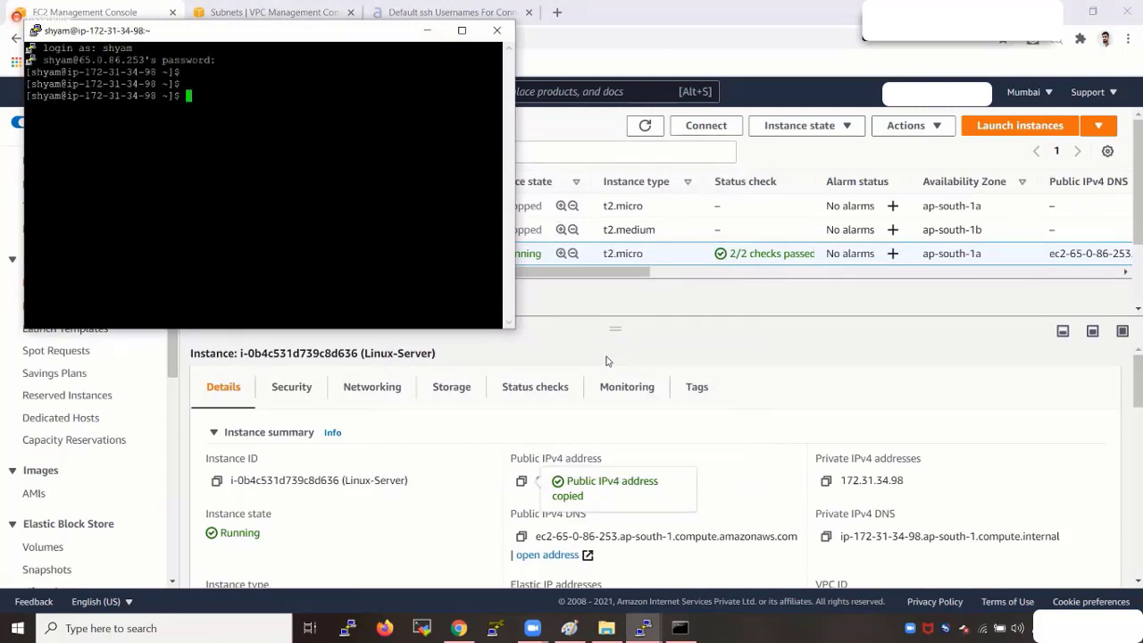
pyautogui.click(644, 628)
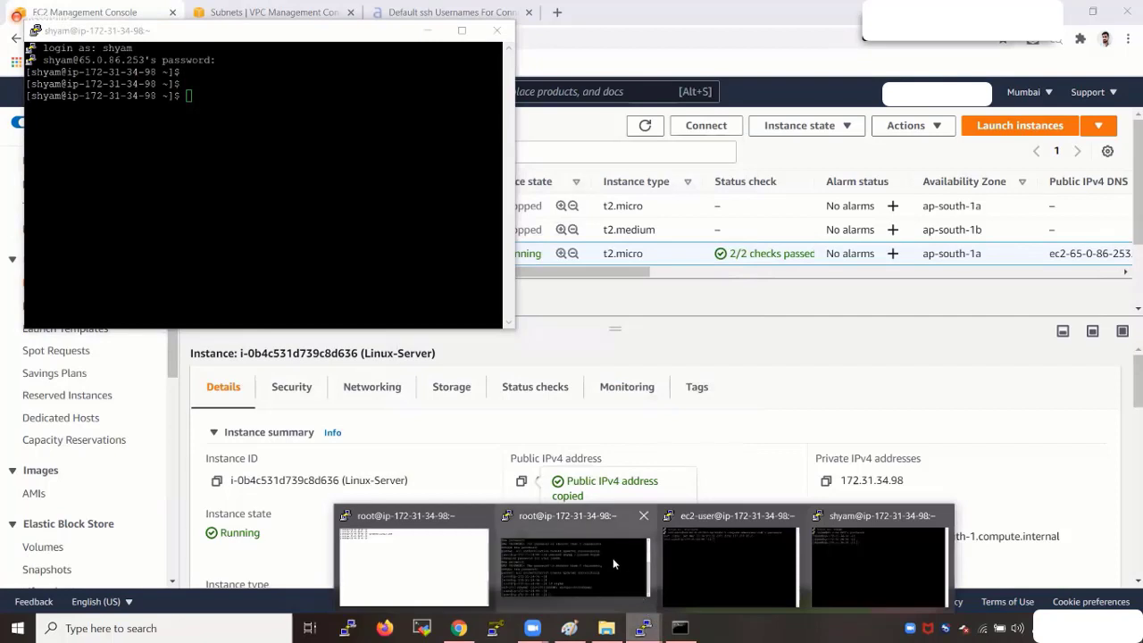
pyautogui.click(616, 564)
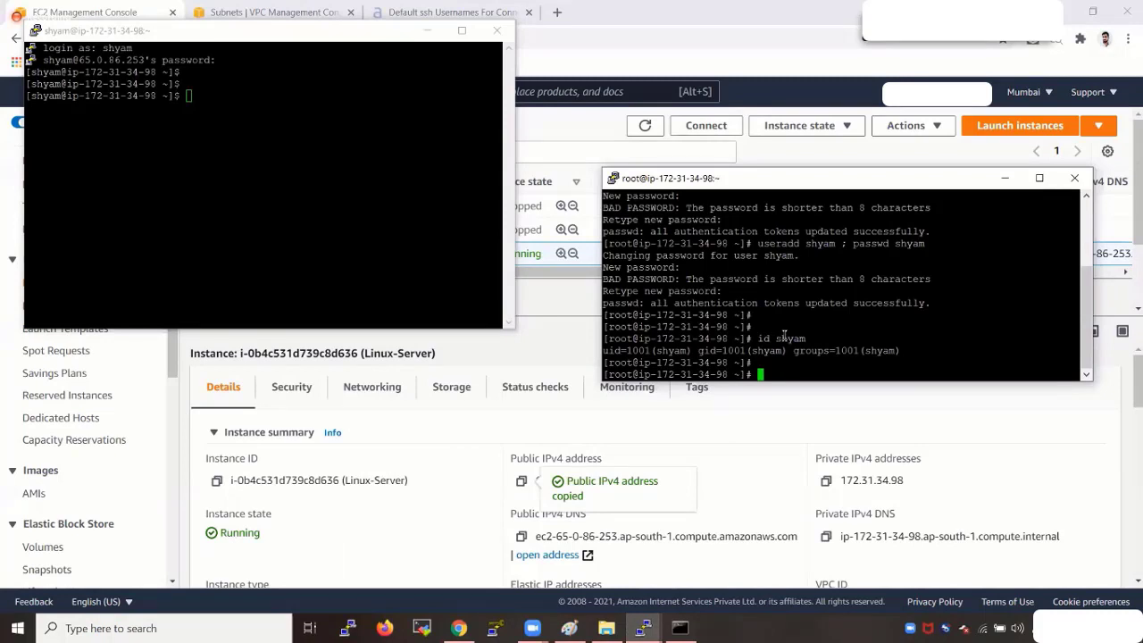
# - Create a second user, prashant, and set its password
pyautogui.write('useradd prashant ; passwd prashant')
pyautogui.press('Return')
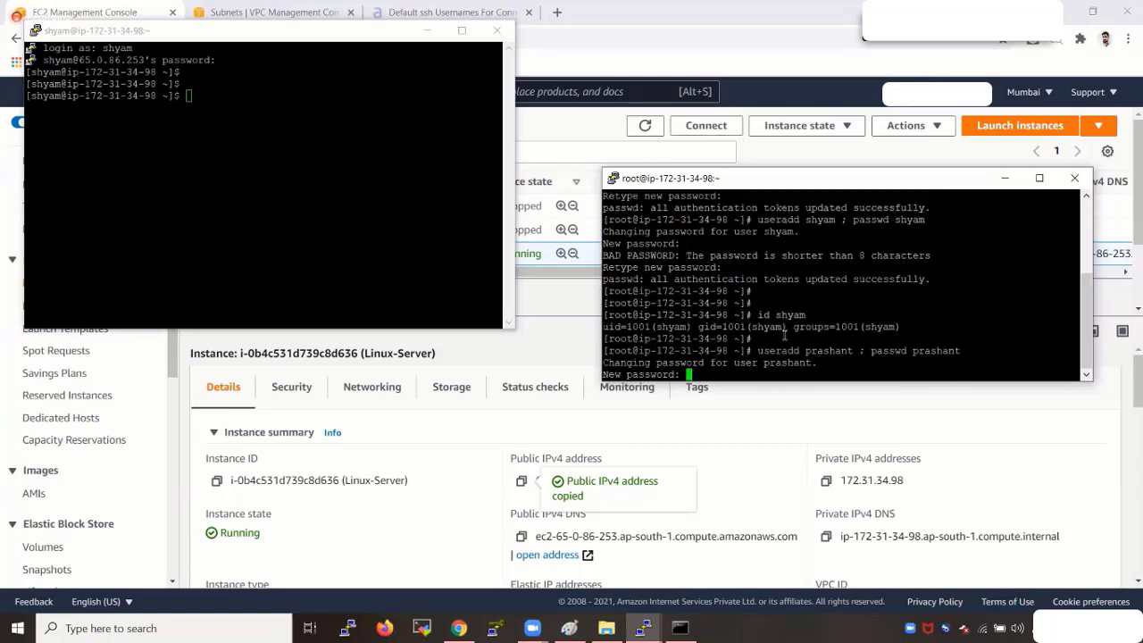
pyautogui.press('Return')
pyautogui.press('Return')
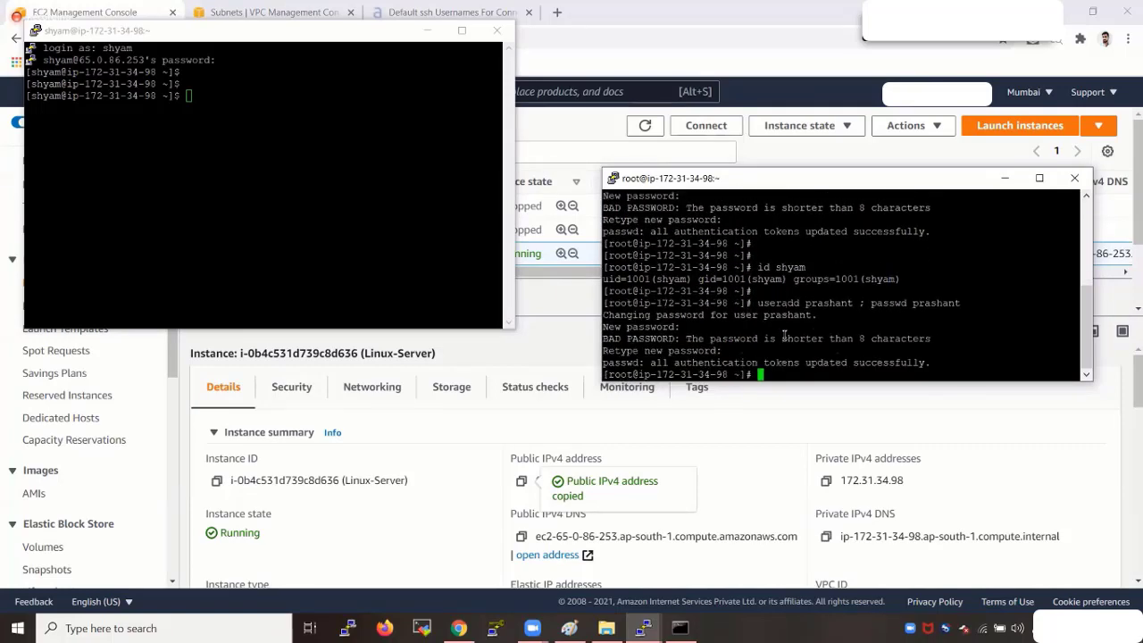
pyautogui.press('Return')
pyautogui.press('Return')
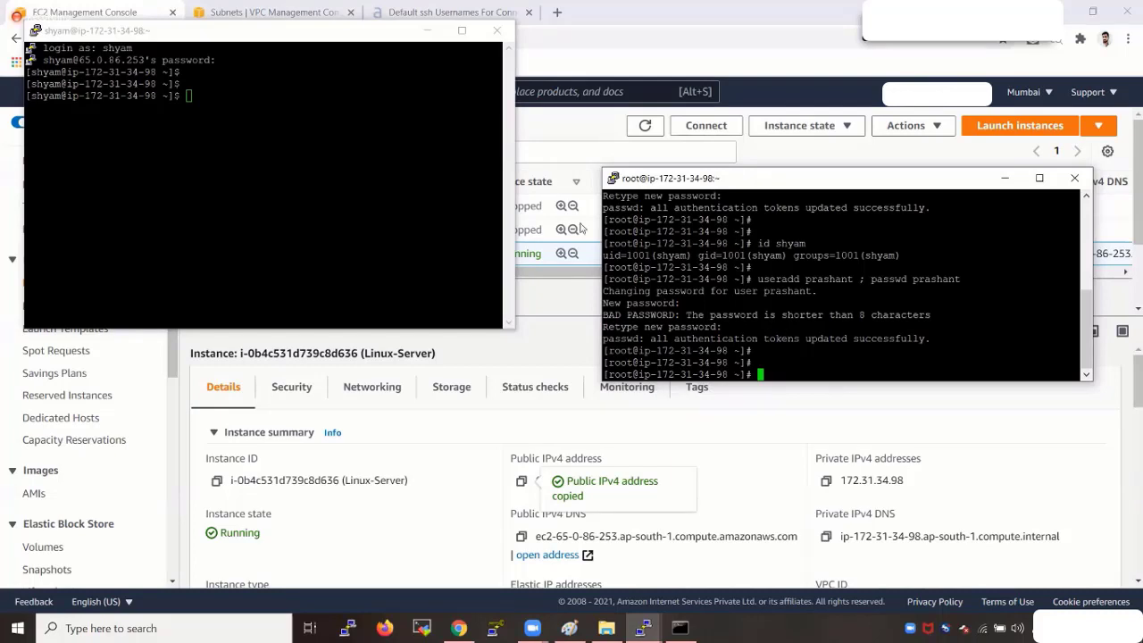
# - Close the shyam, extra and ec2-user sessions, confirming each, and bring the root session back
pyautogui.click(496, 30)
pyautogui.click(589, 369)
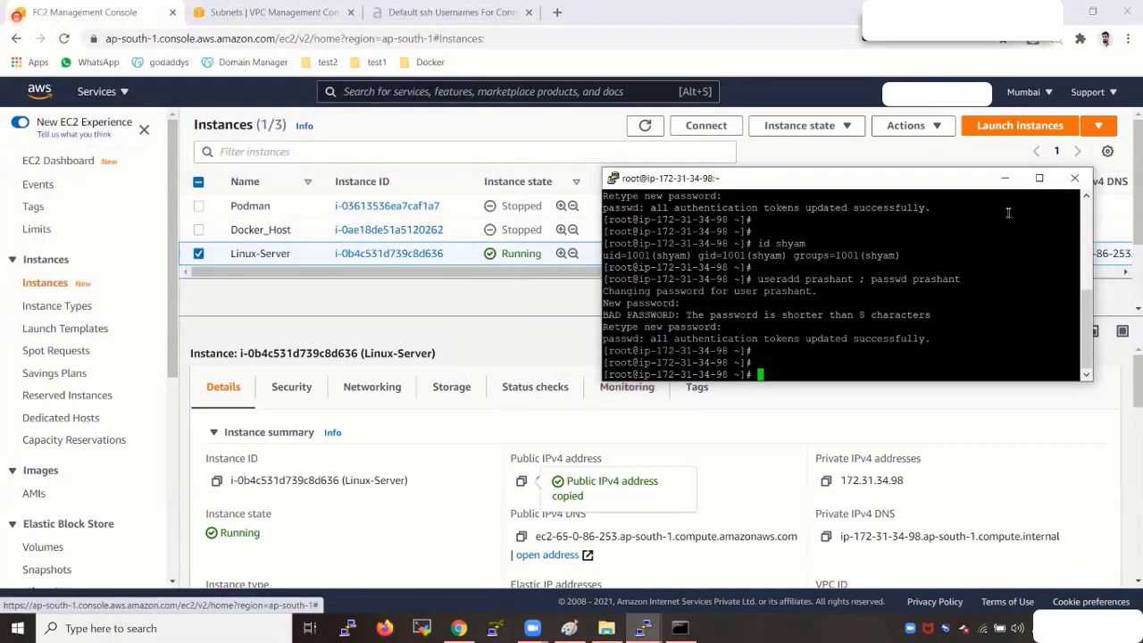
pyautogui.click(653, 638)
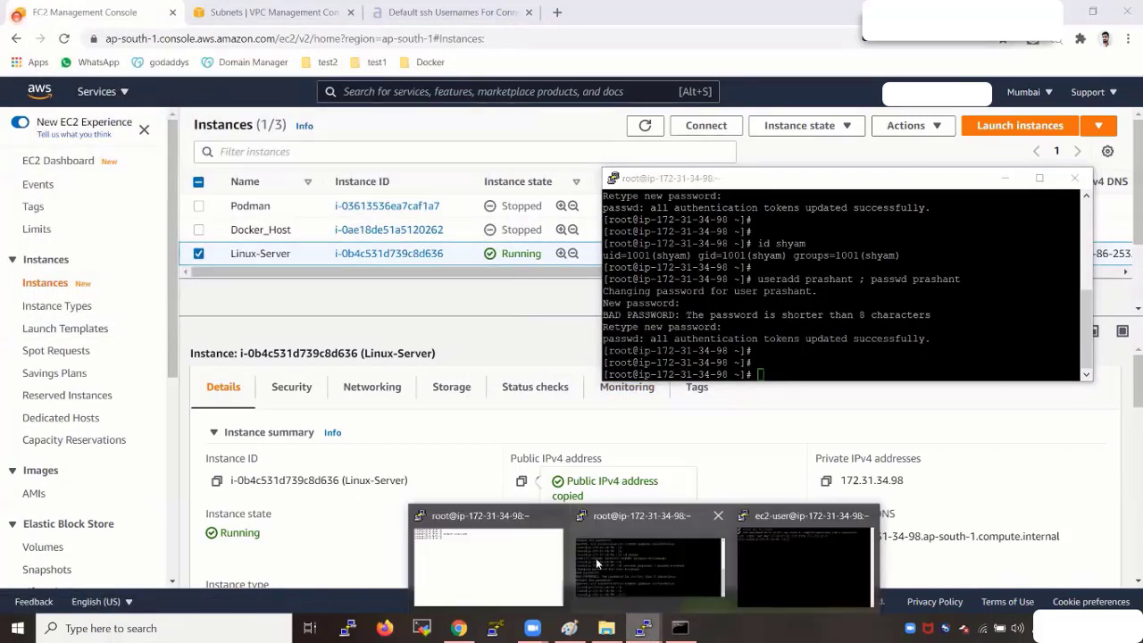
pyautogui.click(718, 518)
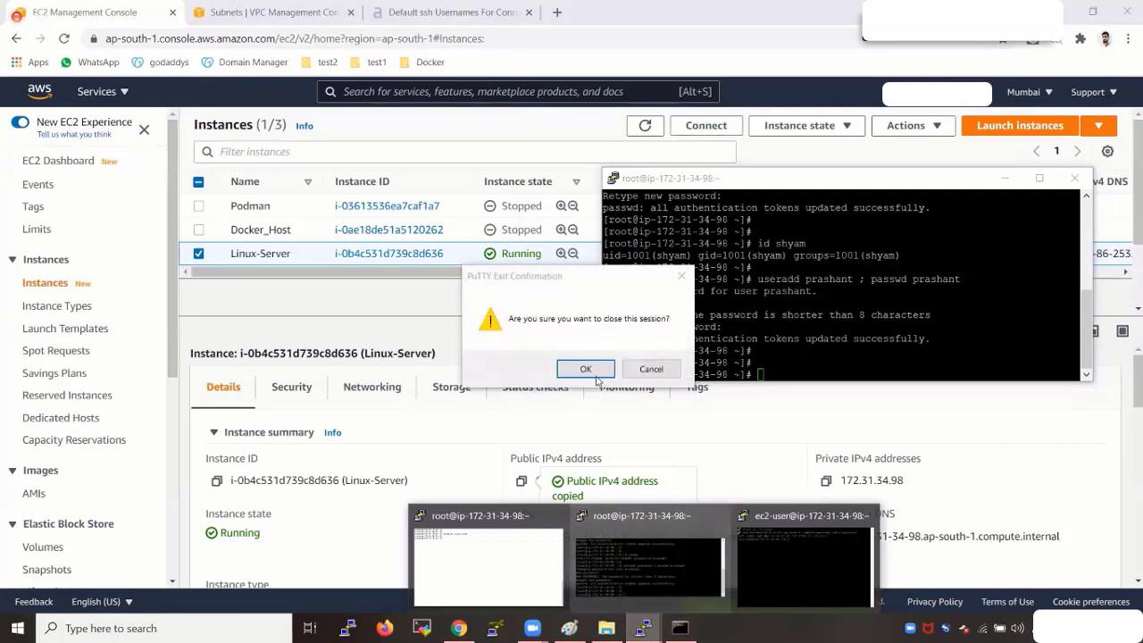
pyautogui.click(584, 367)
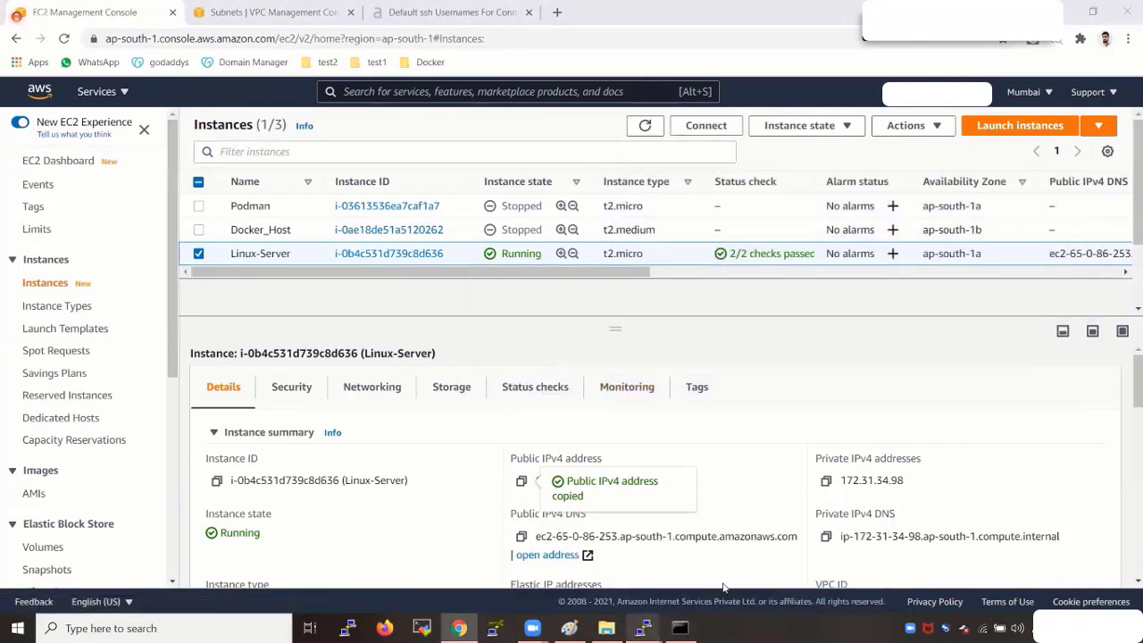
pyautogui.click(645, 629)
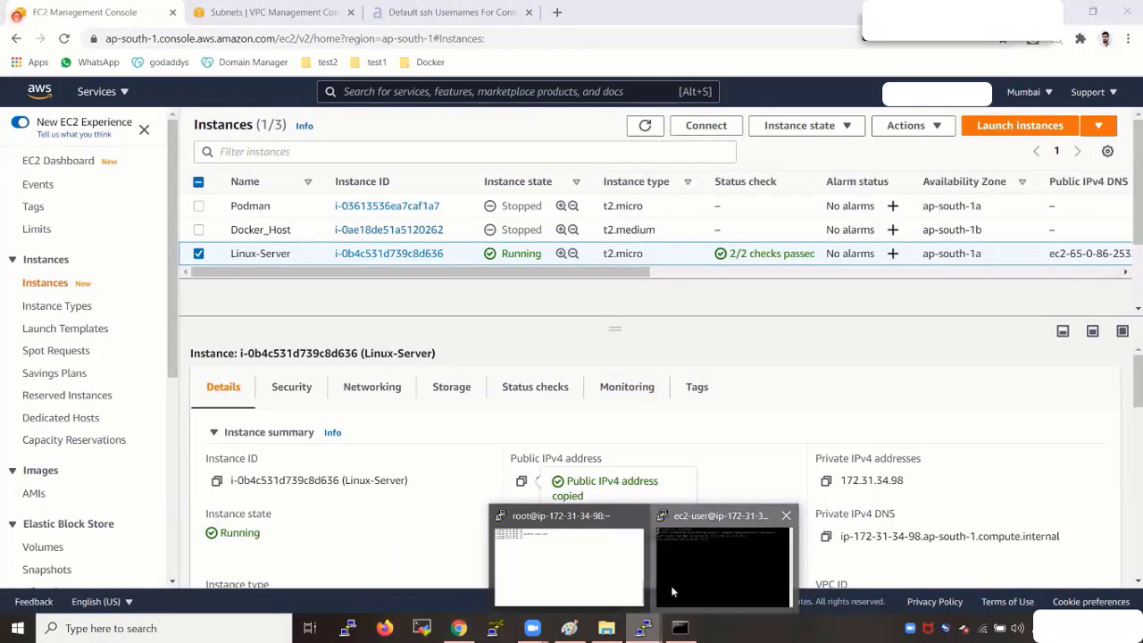
pyautogui.click(724, 562)
pyautogui.click(605, 148)
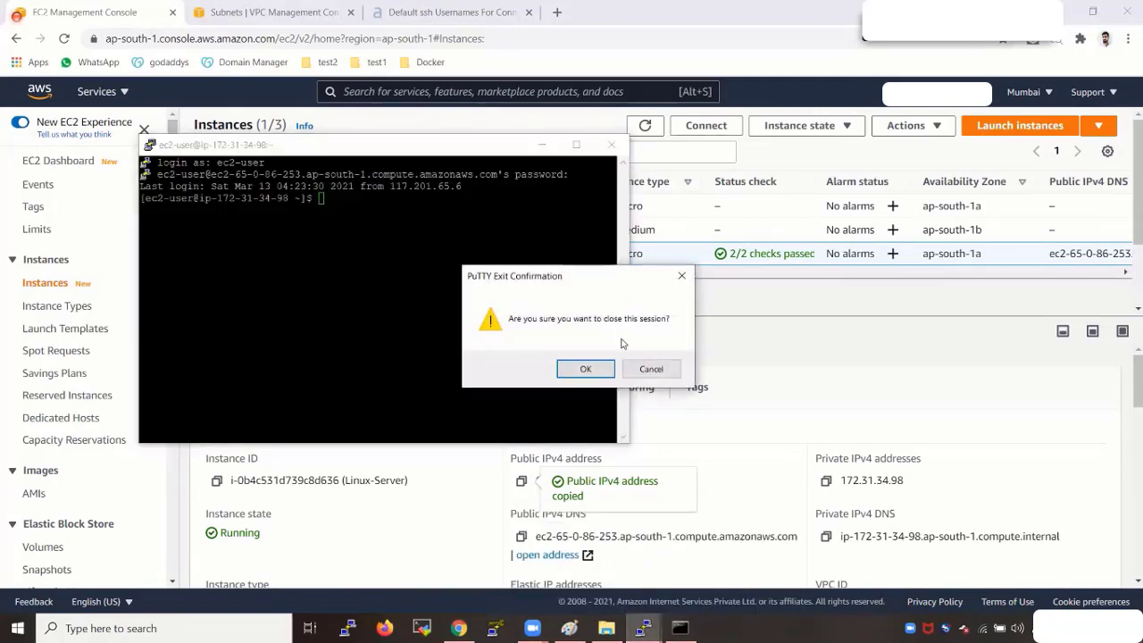
pyautogui.click(586, 369)
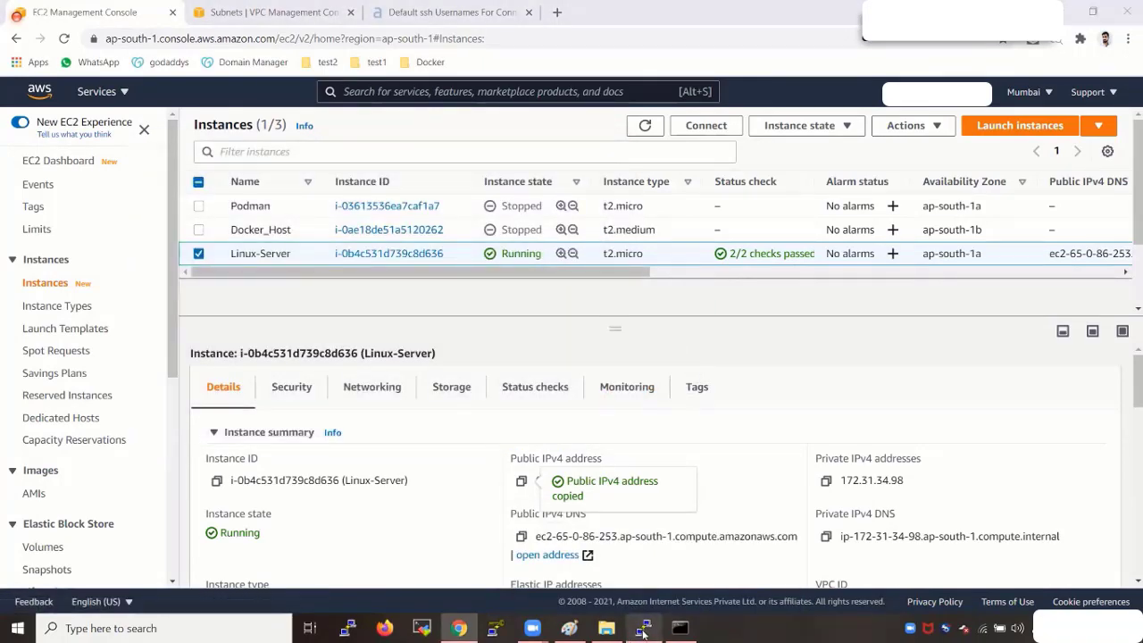
pyautogui.click(644, 630)
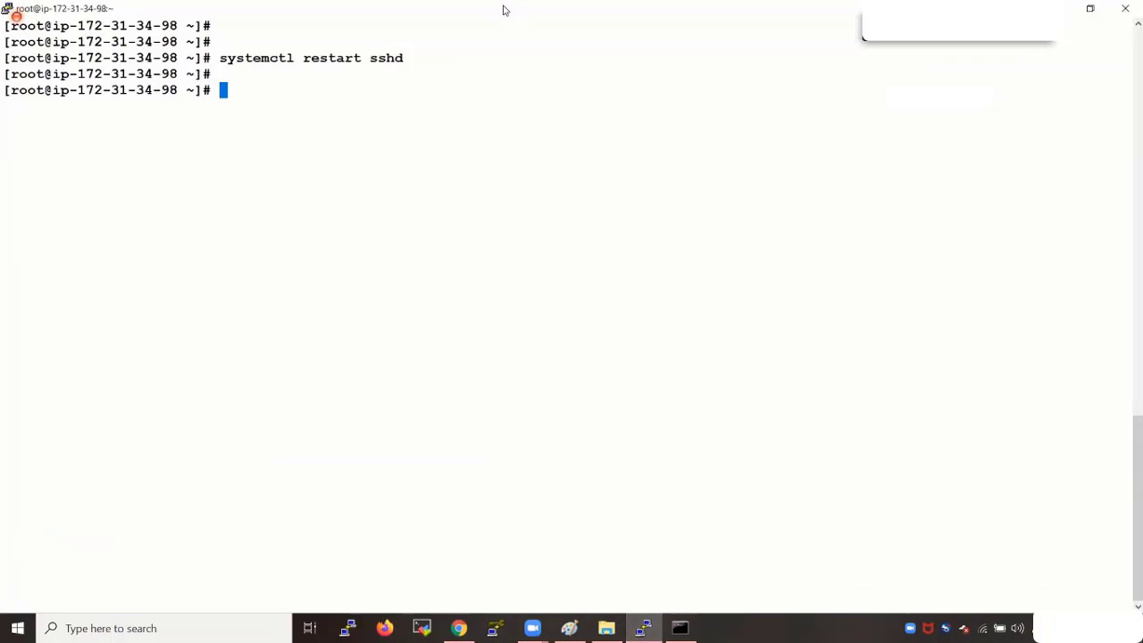
# - Restore the root terminal to a smaller window and move it slightly up
pyautogui.doubleClick(503, 9)
pyautogui.press('Return')
pyautogui.press('Return')
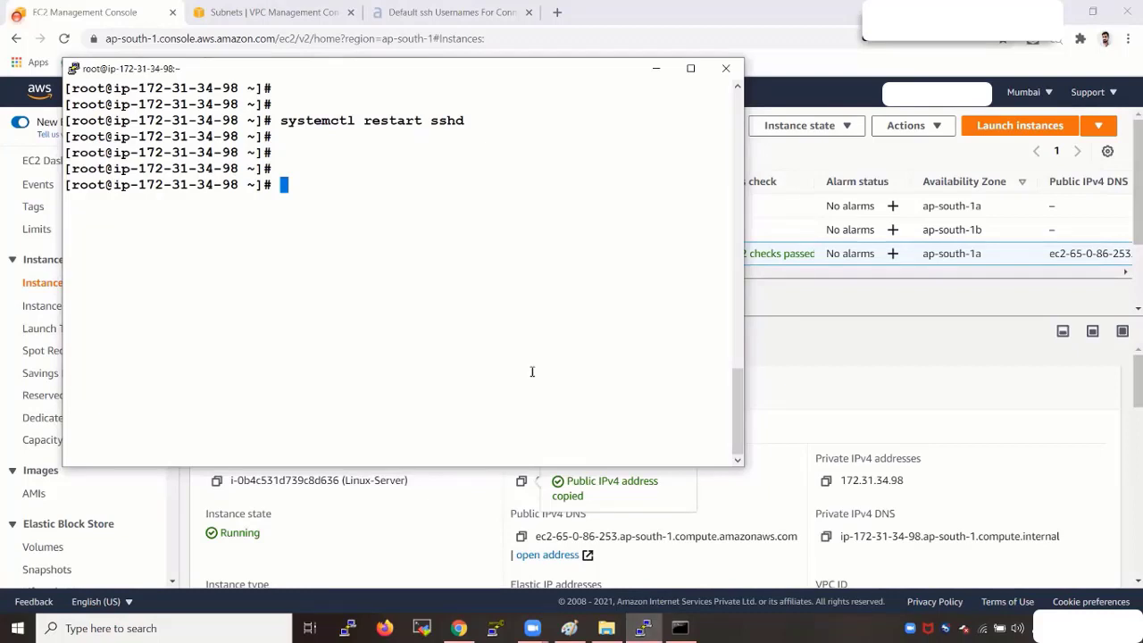
pyautogui.moveTo(469, 64); pyautogui.dragTo(470, 36)
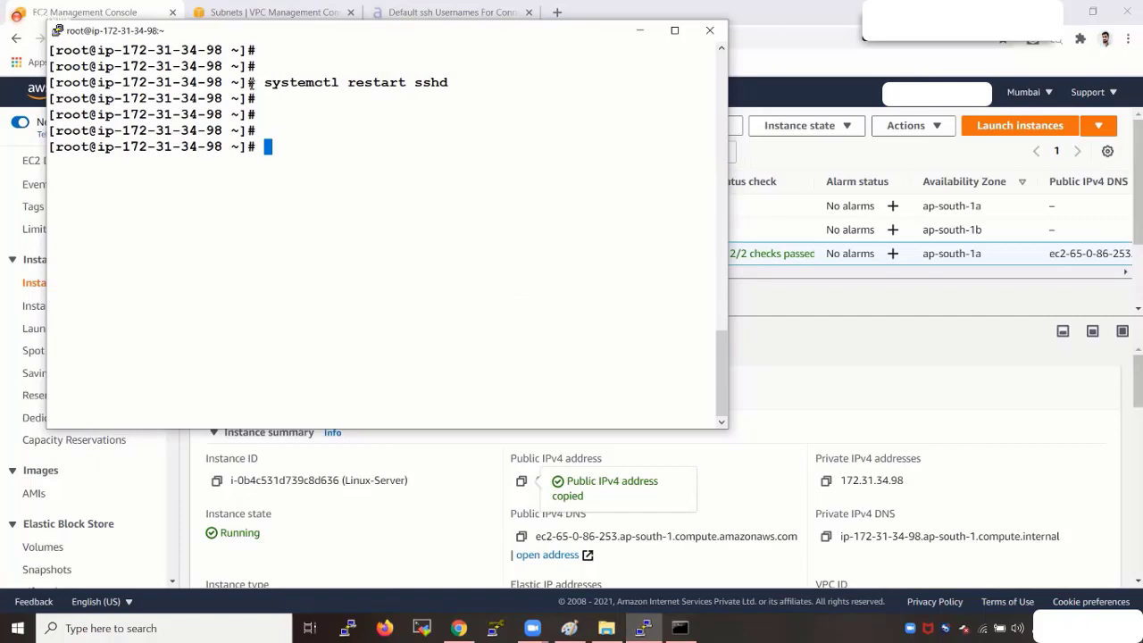
# - Highlight the systemctl restart sshd command, then bring up the Paint notes
pyautogui.moveTo(249, 82); pyautogui.dragTo(447, 83)
pyautogui.click(394, 129)
pyautogui.moveTo(250, 82); pyautogui.dragTo(449, 83)
pyautogui.click(361, 129)
pyautogui.press('Return')
pyautogui.press('Return')
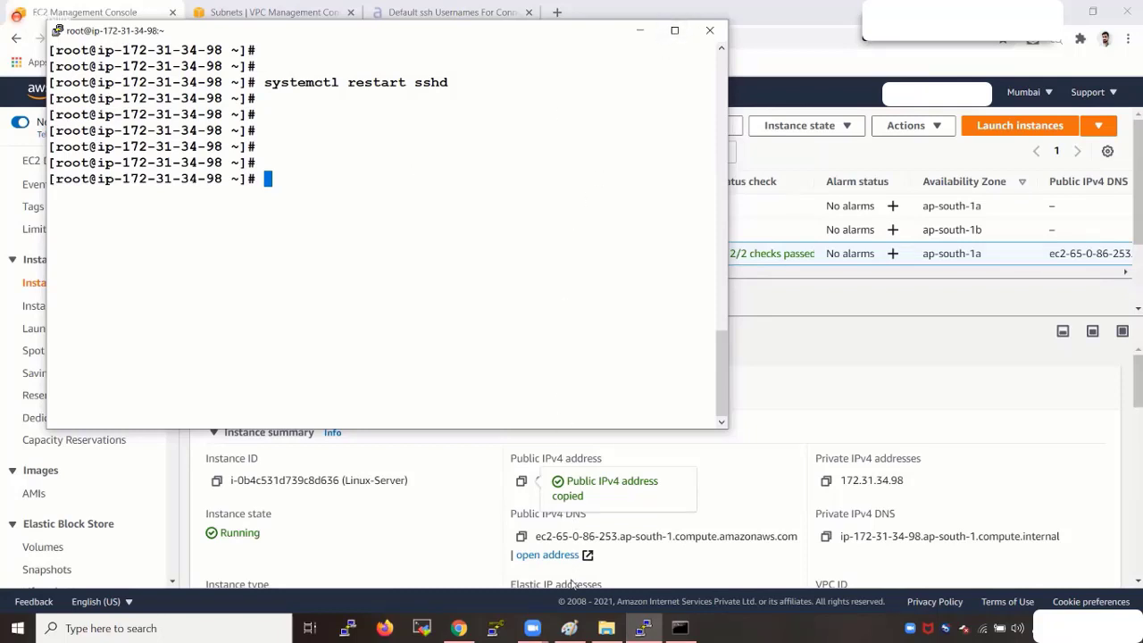
pyautogui.click(569, 628)
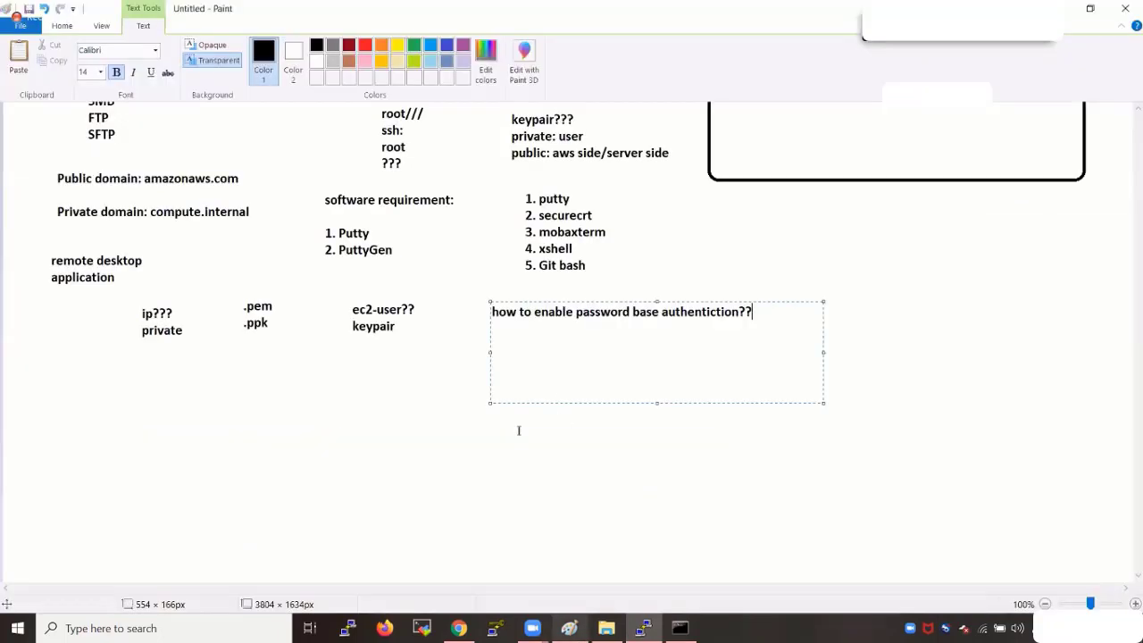
# - Add a Paint text note with the lines 'rpm???', 'repo???' and 'online repos: epel'
pyautogui.click(433, 401)
pyautogui.moveTo(427, 352); pyautogui.dragTo(704, 437)
pyautogui.write('rpm???')
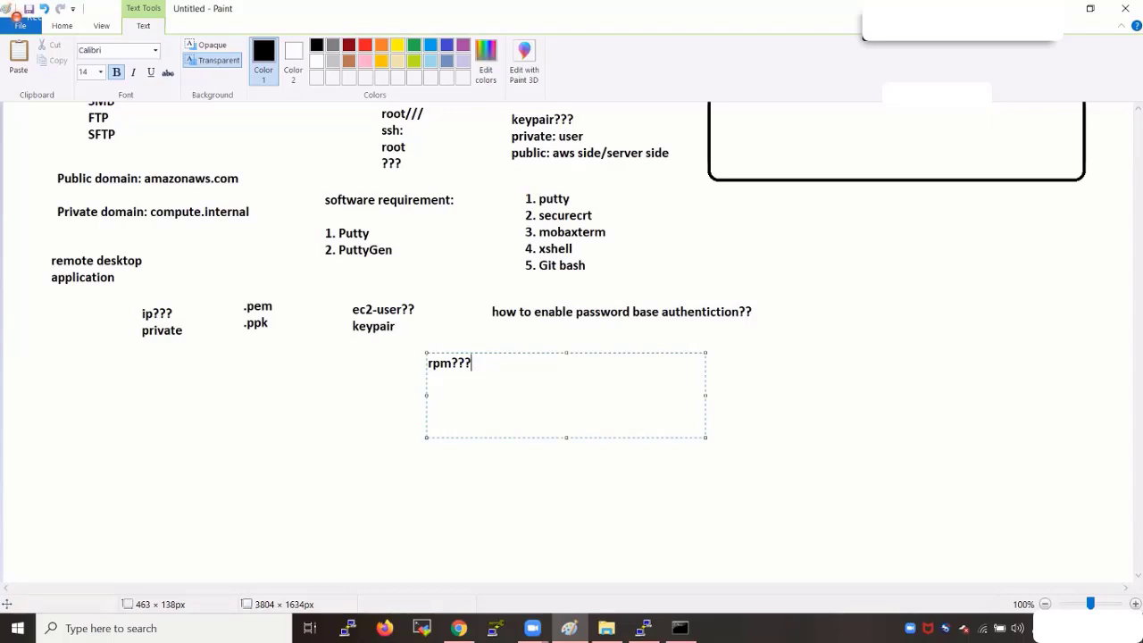
pyautogui.press('Return')
pyautogui.write('repo???')
pyautogui.press('Return')
pyautogui.write('onl')
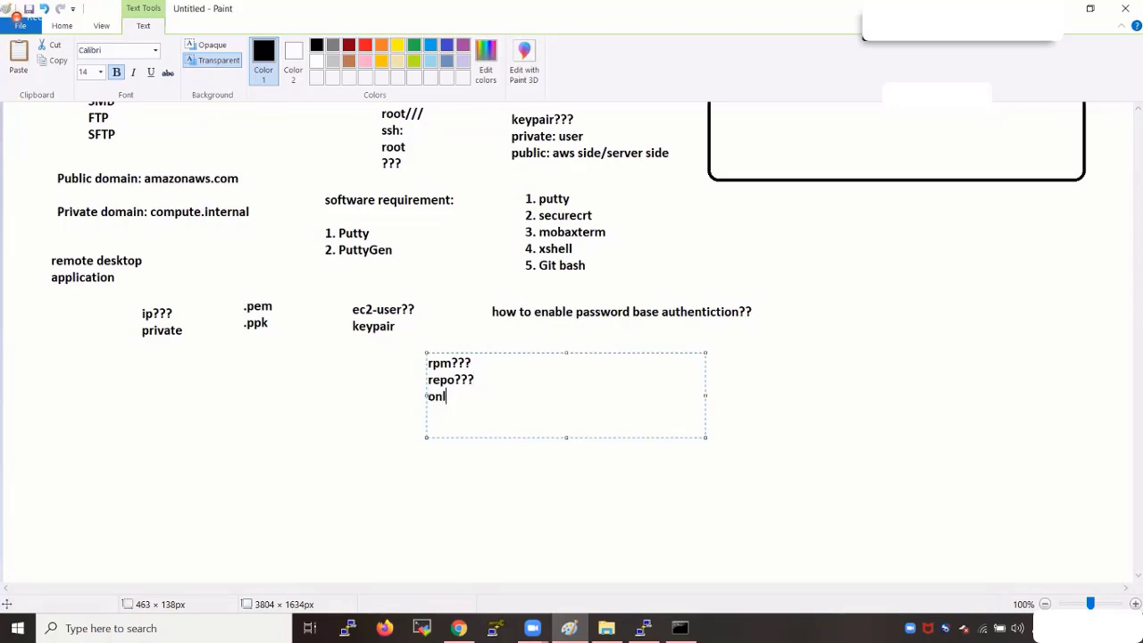
pyautogui.write('ine repos: epel')
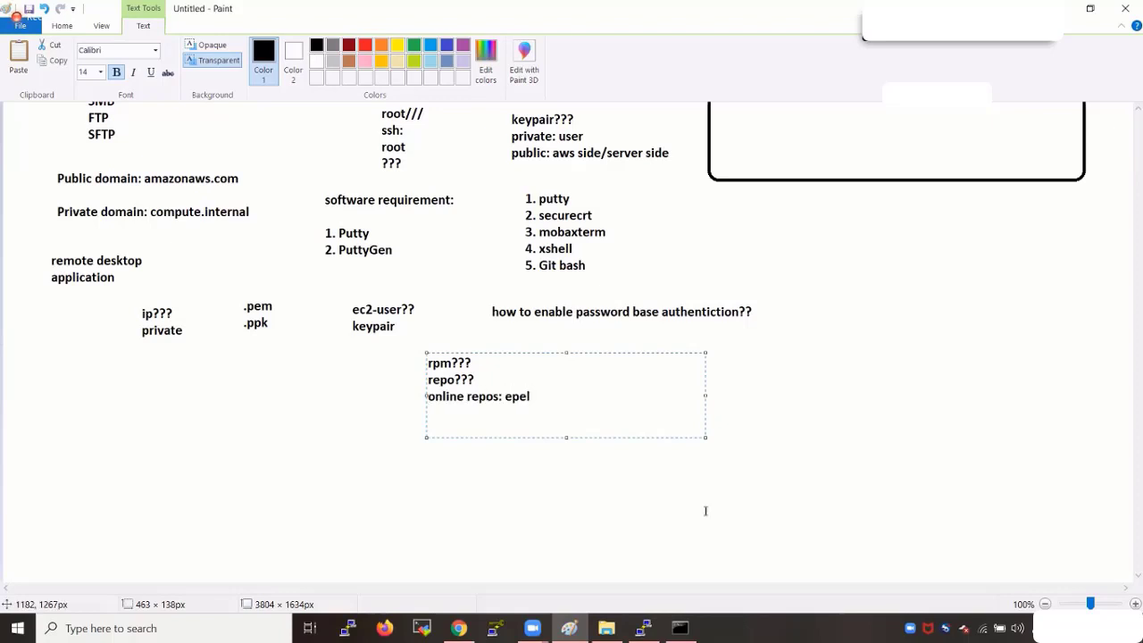
# - In the PuTTY root terminal, run yum repolist to list the configured repositories
pyautogui.click(644, 628)
pyautogui.write('yum repolist')
pyautogui.press('Return')
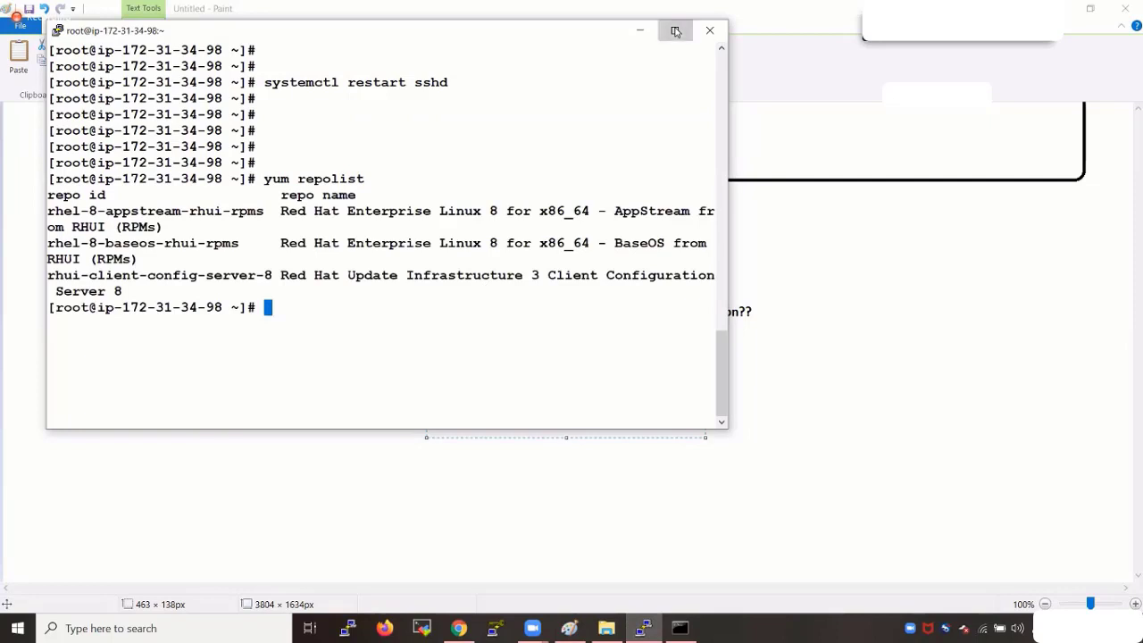
# - Maximize the terminal, run ls -l /etc/yum.repos.d/, and clear the screen with Ctrl+L
pyautogui.click(676, 32)
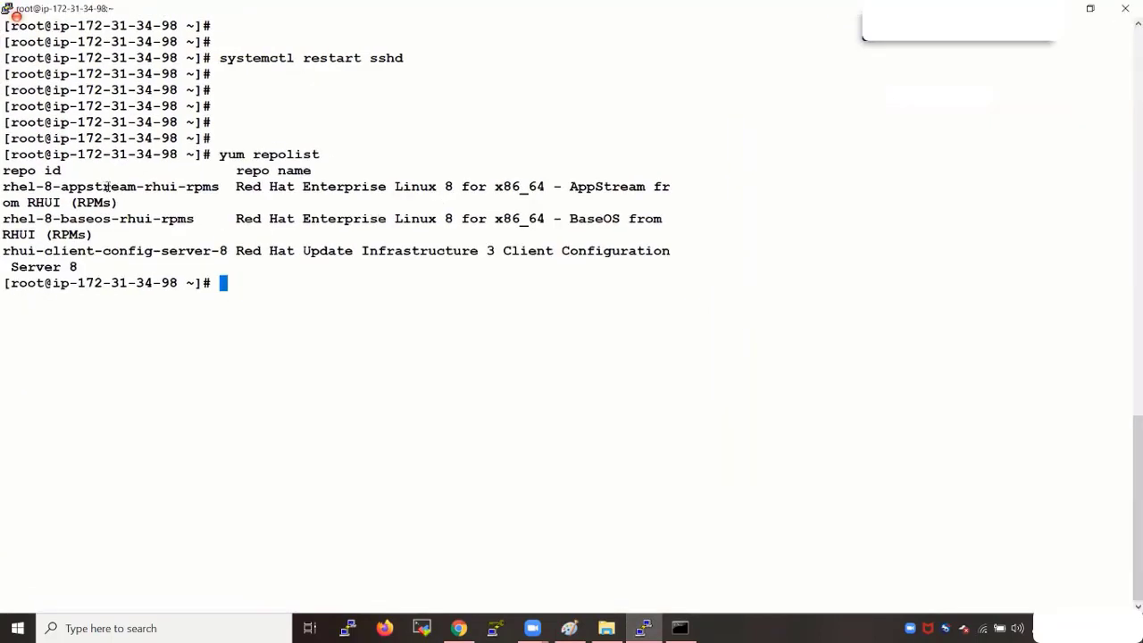
pyautogui.moveTo(12, 219); pyautogui.dragTo(45, 220)
pyautogui.click(49, 263)
pyautogui.write('ls -l /etc/yum.repos.d/')
pyautogui.press('Return')
pyautogui.press('Return')
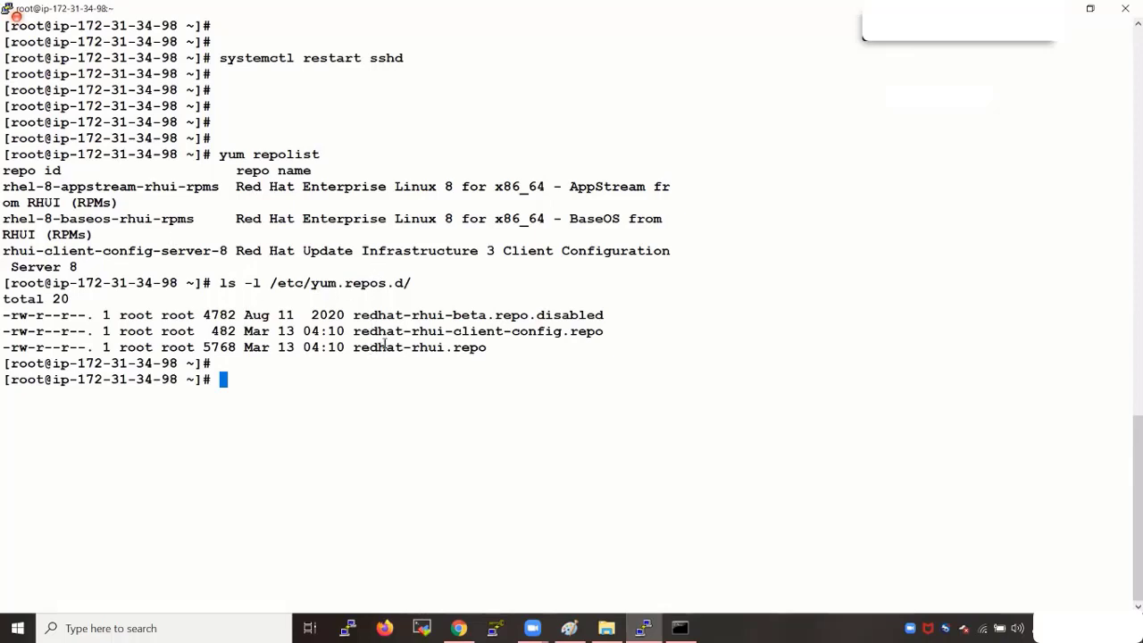
pyautogui.hotkey('ctrl', 'l')
pyautogui.press('Return')
pyautogui.press('Return')
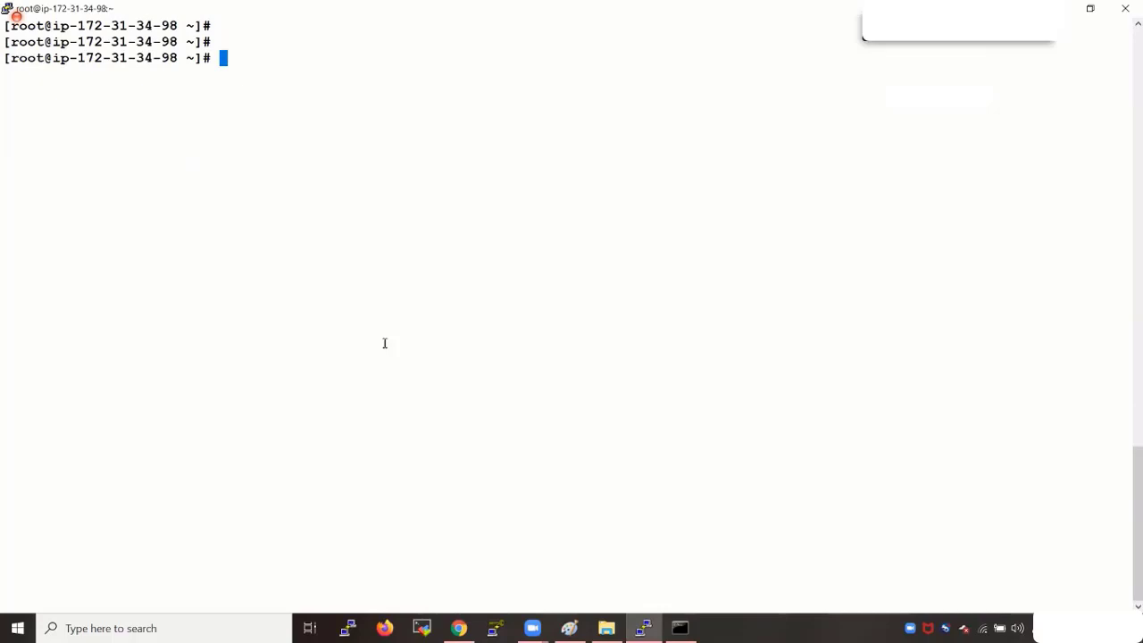
# - Install Apache with yum install httpd -y
pyautogui.write('yum install h')
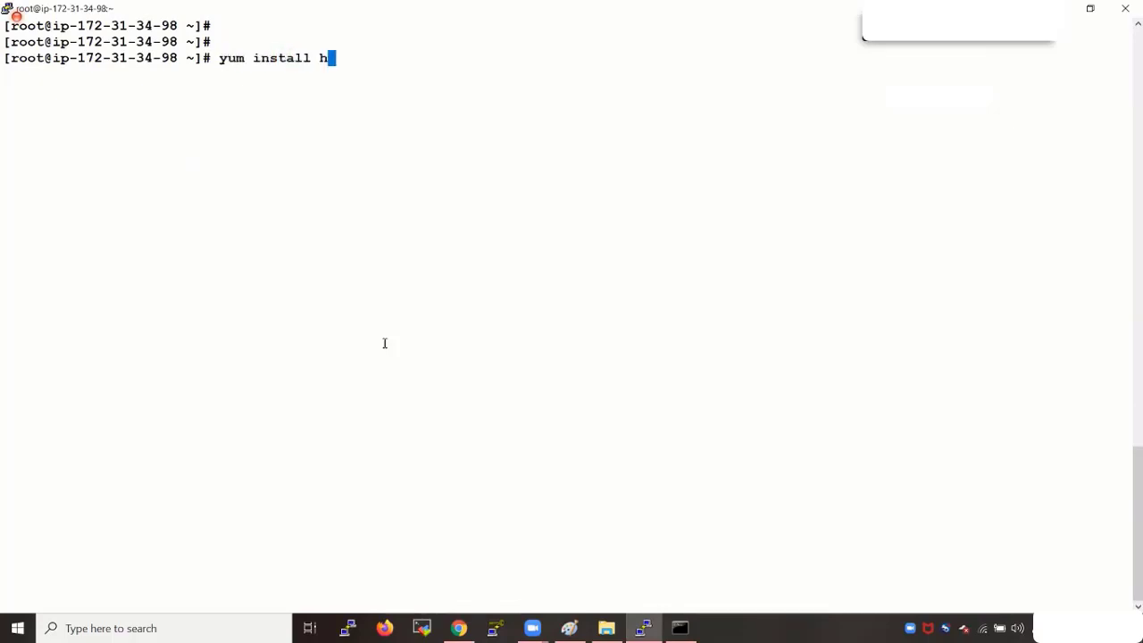
pyautogui.write('ttpd -ty')
pyautogui.press('BackSpace')
pyautogui.press('BackSpace')
pyautogui.write('y')
pyautogui.press('Return')
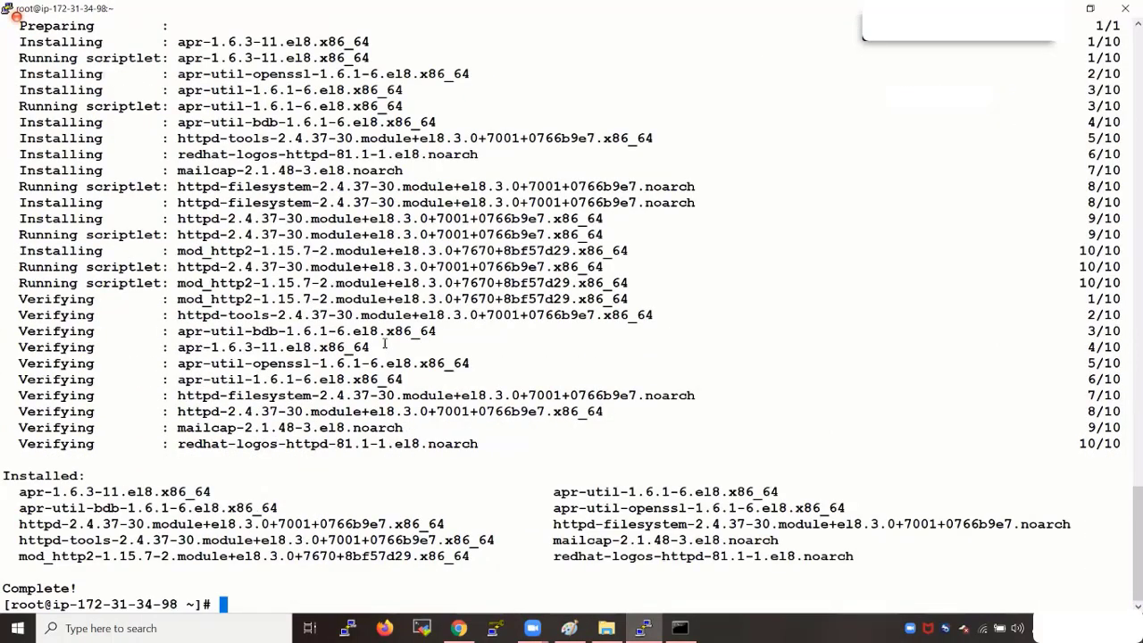
# - Clear the screen and type rpm -qa httpd to query the installed package
pyautogui.hotkey('ctrl', 'l')
pyautogui.press('Return')
pyautogui.press('Return')
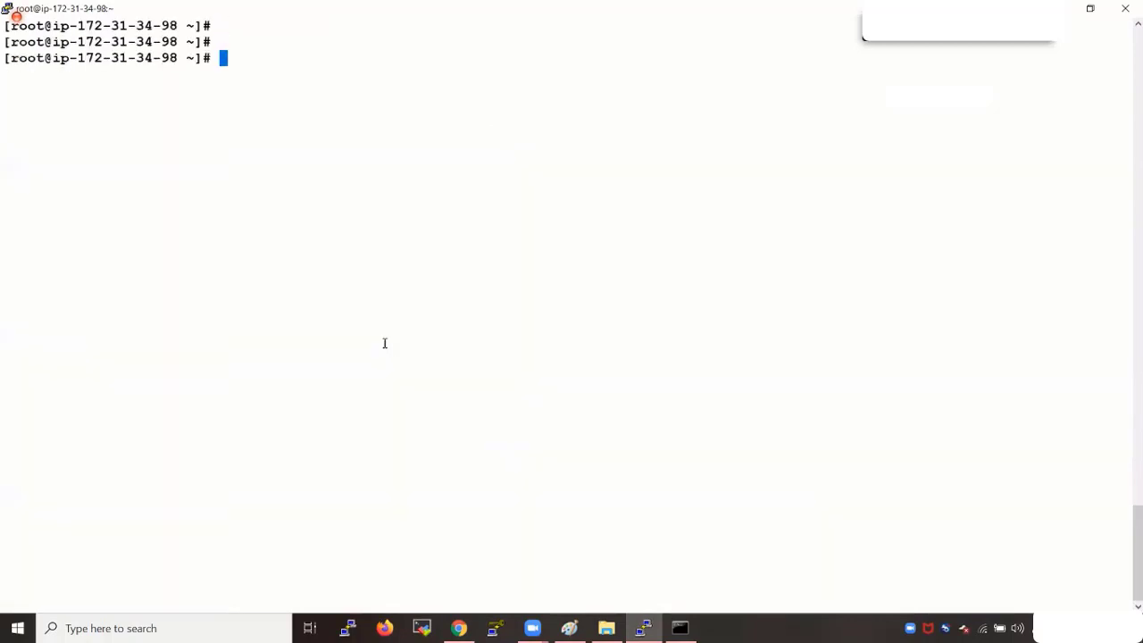
pyautogui.press('Return')
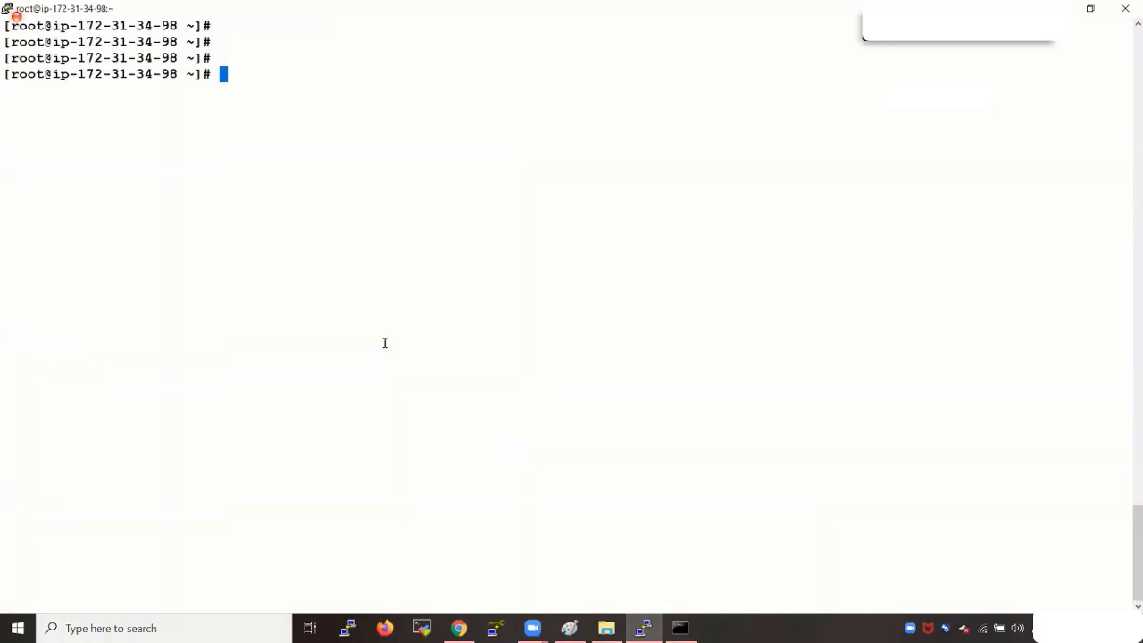
pyautogui.write('rpm -qa httpd')
# - Confirm httpd is installed, then start it and enable it at boot with systemctl
pyautogui.press('Return')
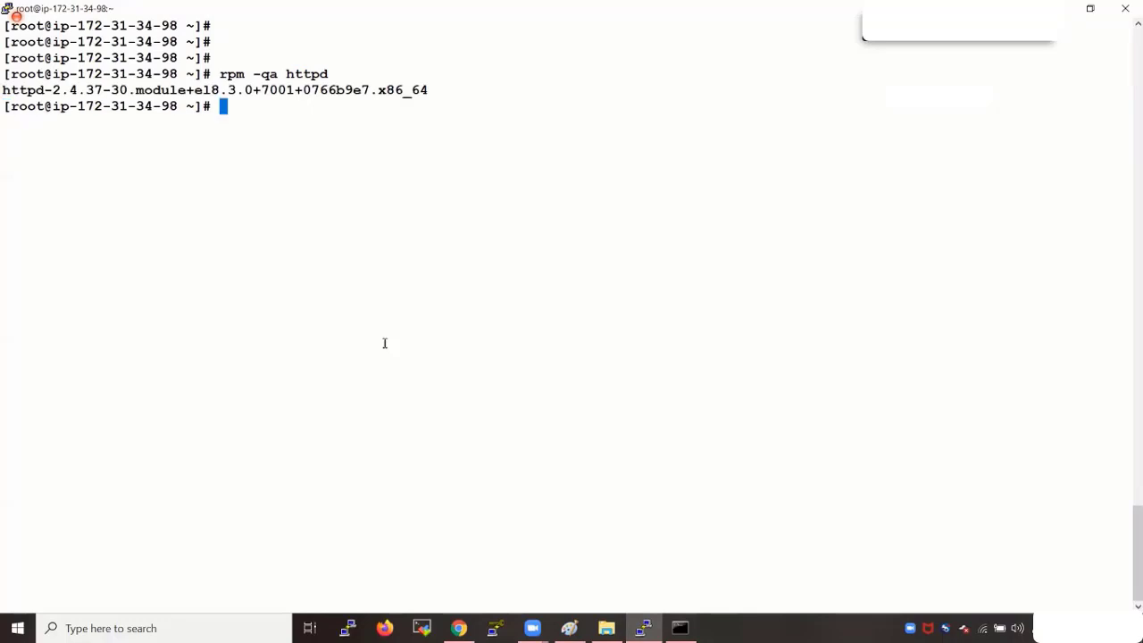
pyautogui.write('systemctl start httpd')
pyautogui.press('Return')
pyautogui.write('s')
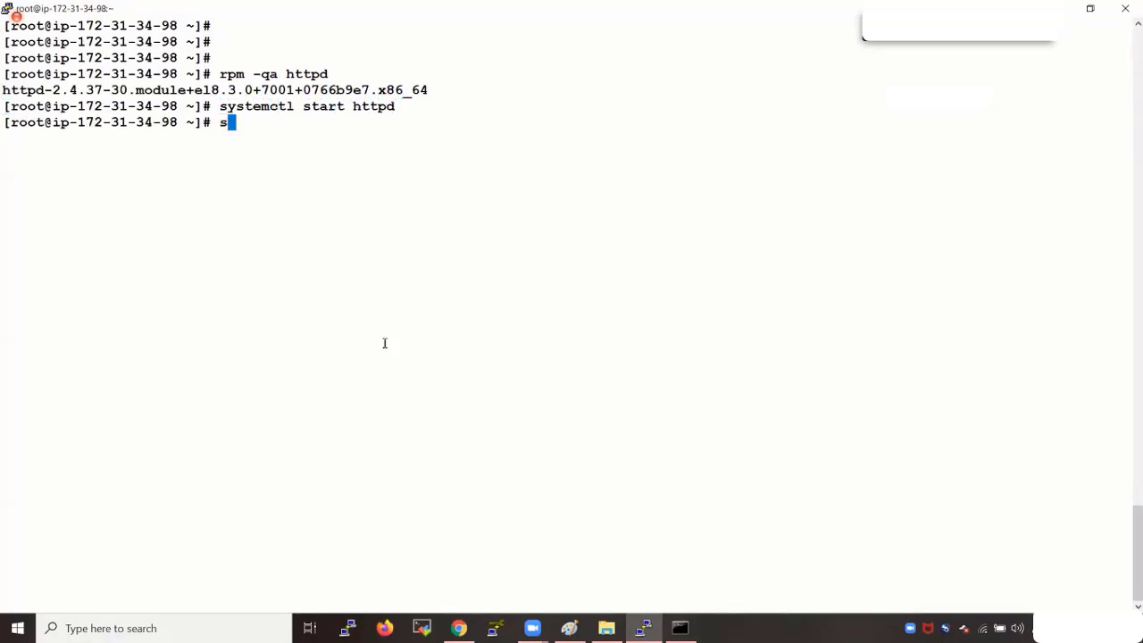
pyautogui.write('ystemctl e')
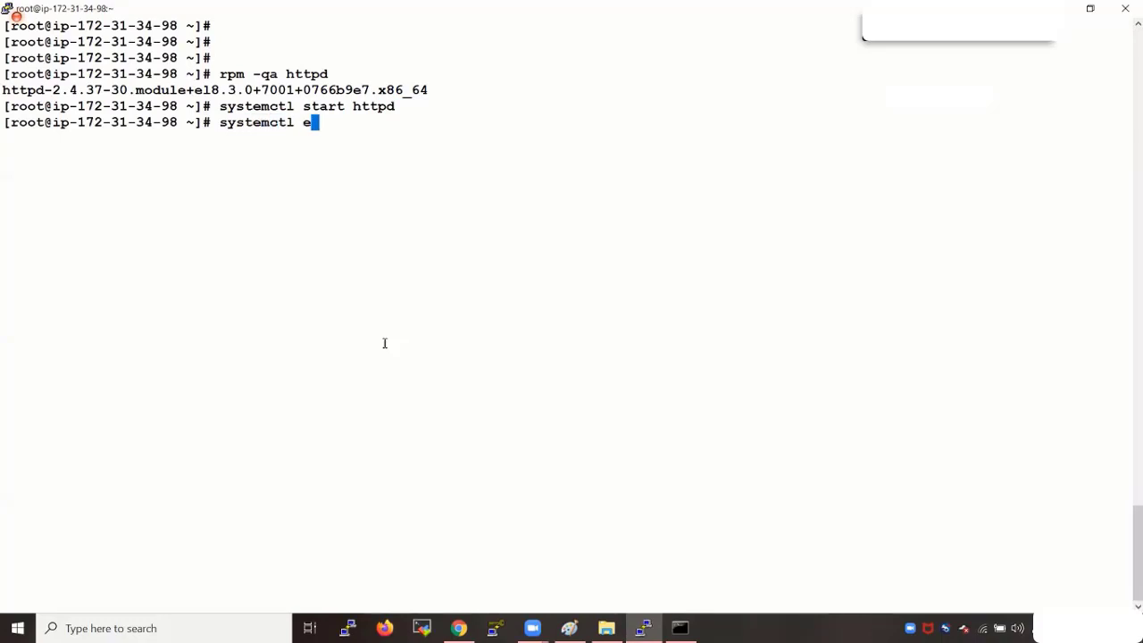
pyautogui.write('nable httpd')
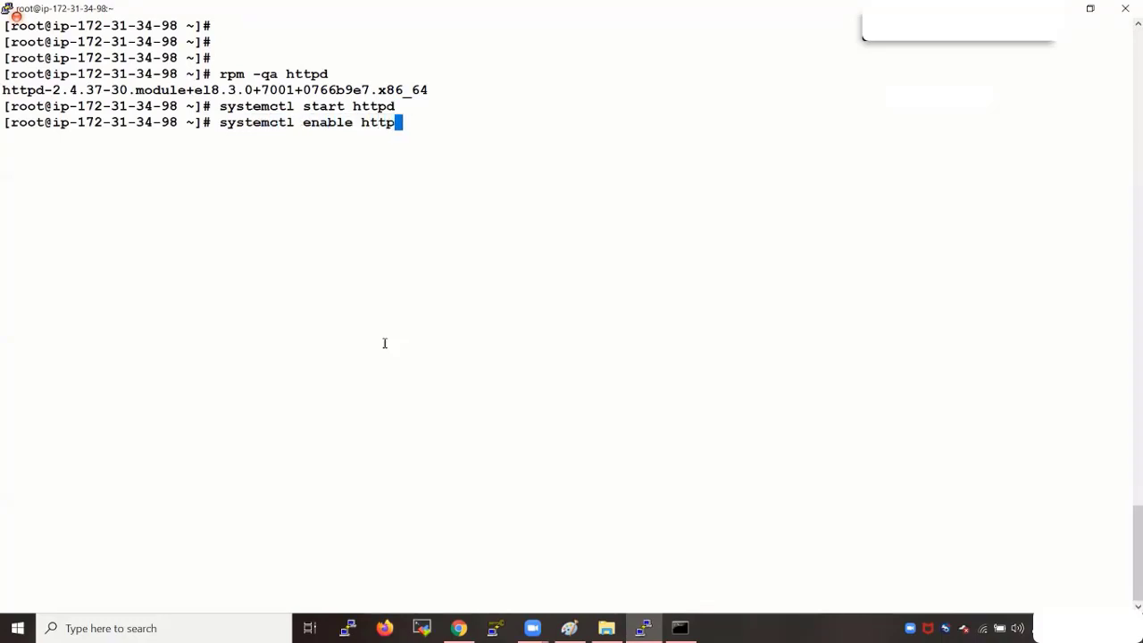
pyautogui.press('Return')
pyautogui.press('Return')
pyautogui.press('Return')
# - Write 'this is my first website' into /var/www/html/index.html with echo
pyautogui.write('echo ""')
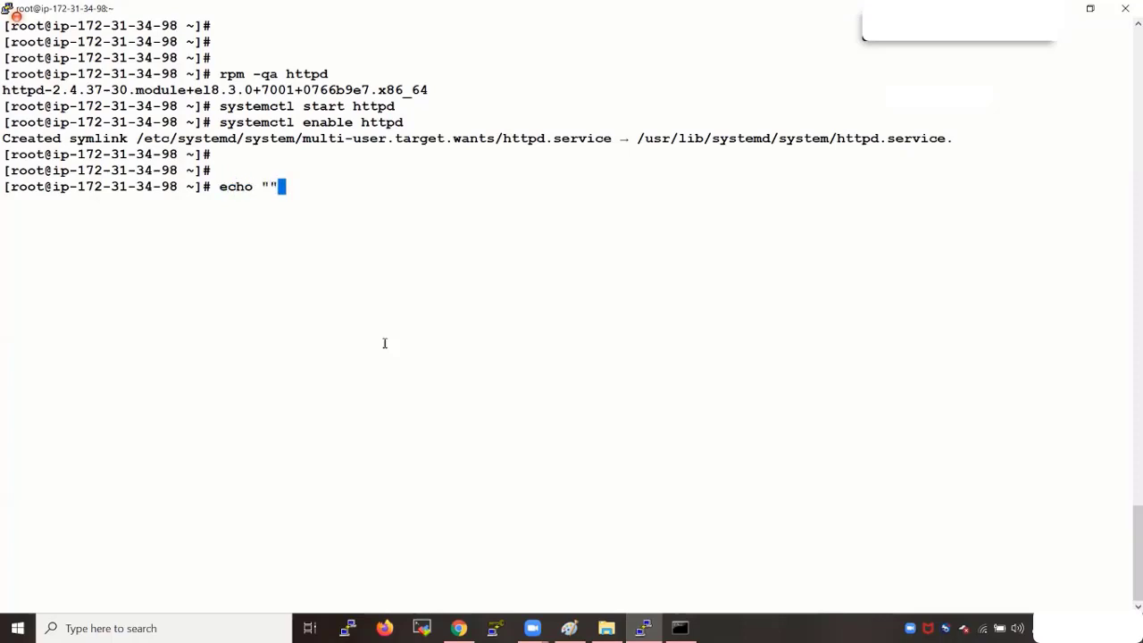
pyautogui.press('Left')
pyautogui.write('tjia')
pyautogui.press('BackSpace')
pyautogui.press('BackSpace')
pyautogui.press('BackSpace')
pyautogui.write('his is my first')
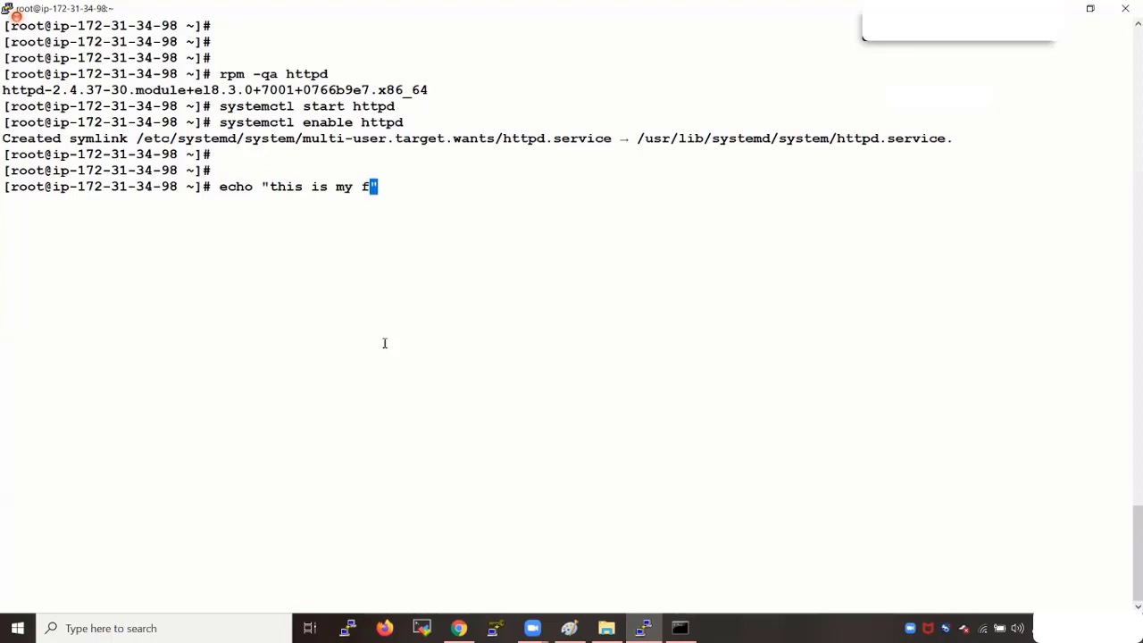
pyautogui.write(' website')
pyautogui.press('Right')
pyautogui.write('> /v')
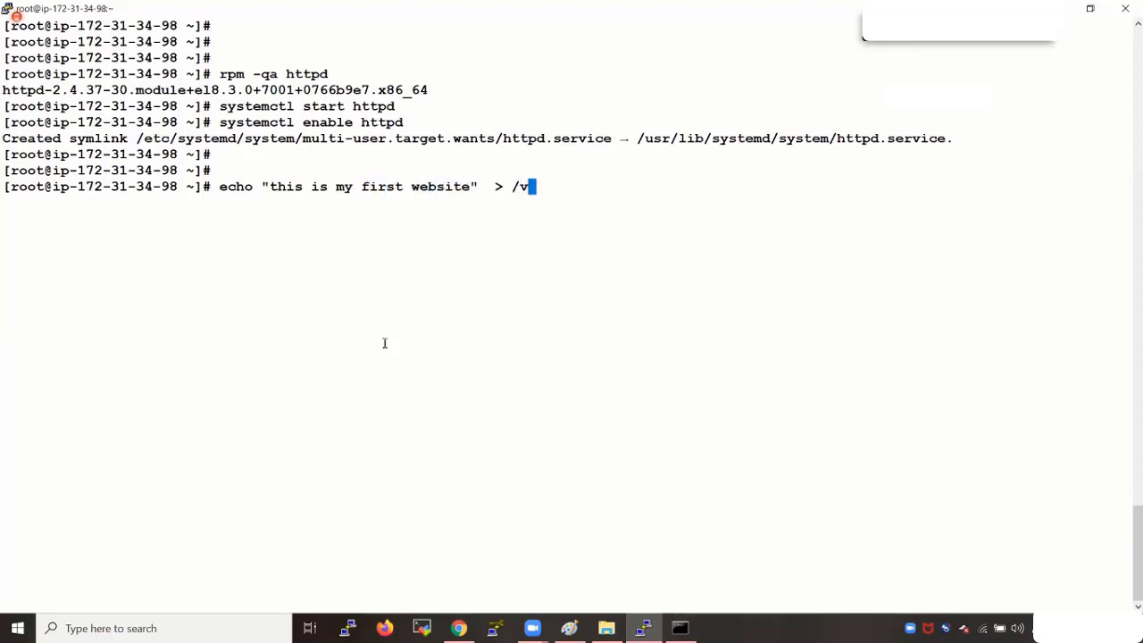
pyautogui.write('ar/www/html/')
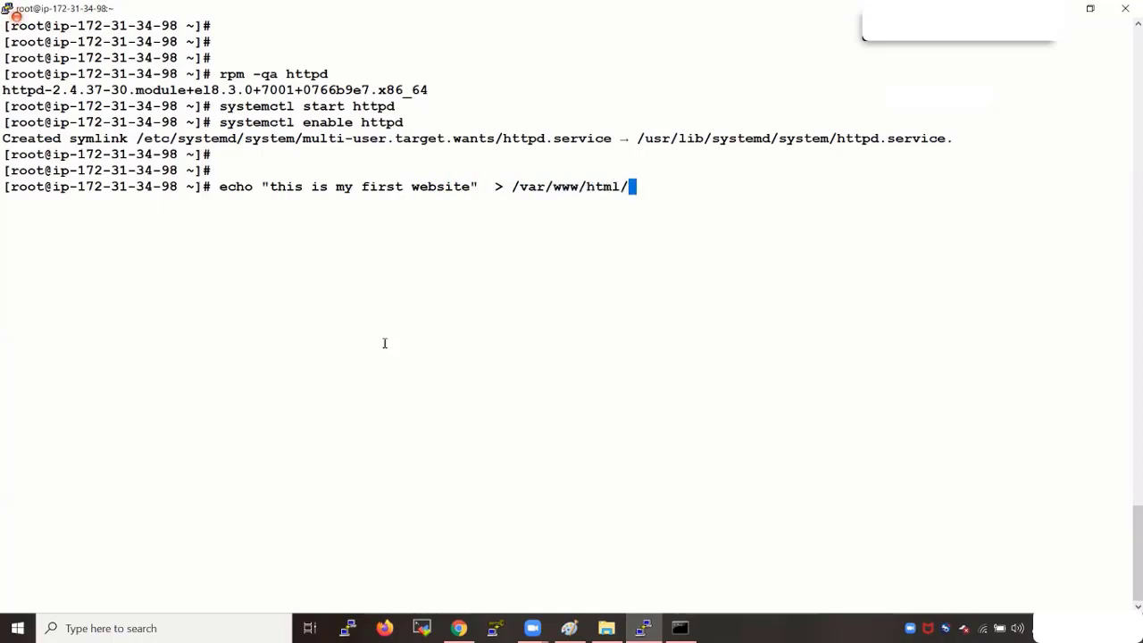
pyautogui.write('index.html')
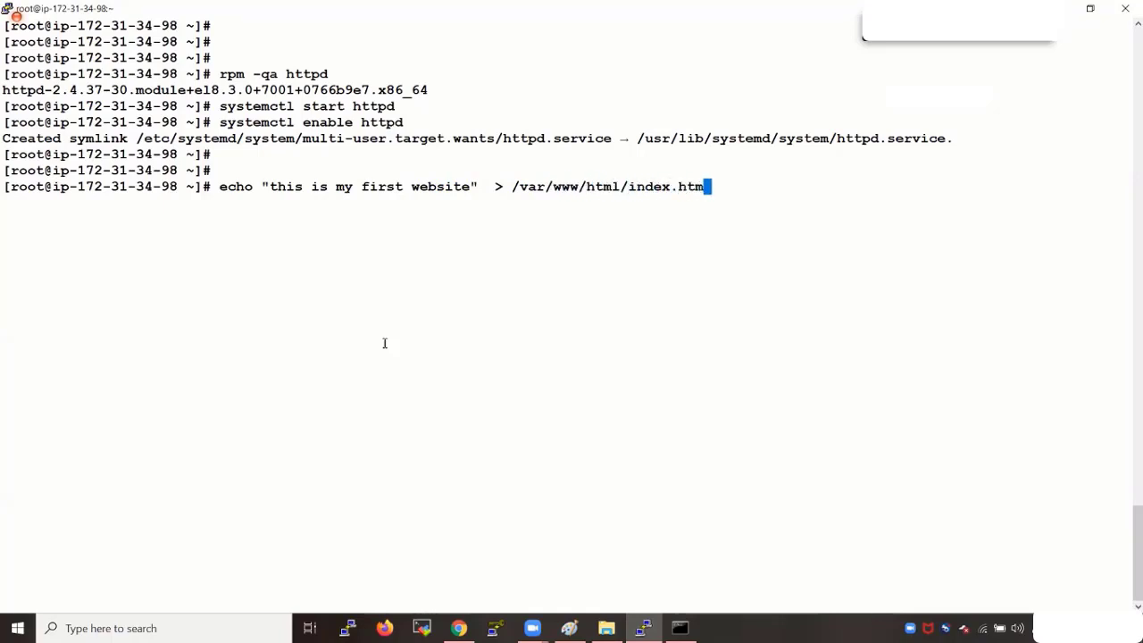
pyautogui.press('Return')
pyautogui.press('Return')
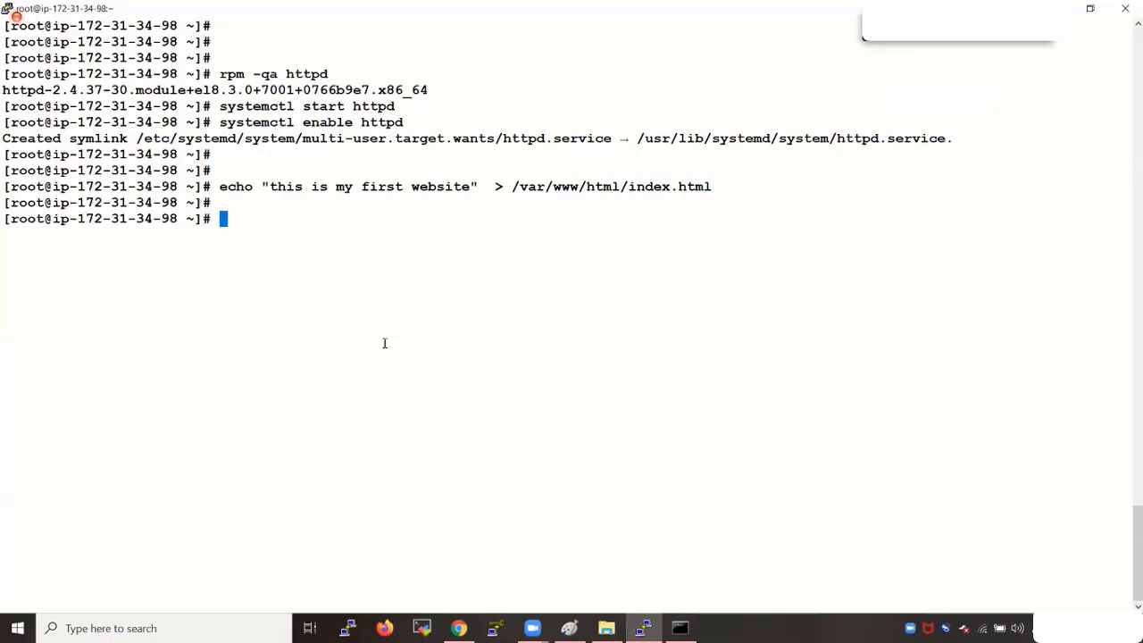
# - Run ifconfig and select the private IP 172.31.34.98, checking it against the EC2 console
pyautogui.write('ifconfig')
pyautogui.press('Return')
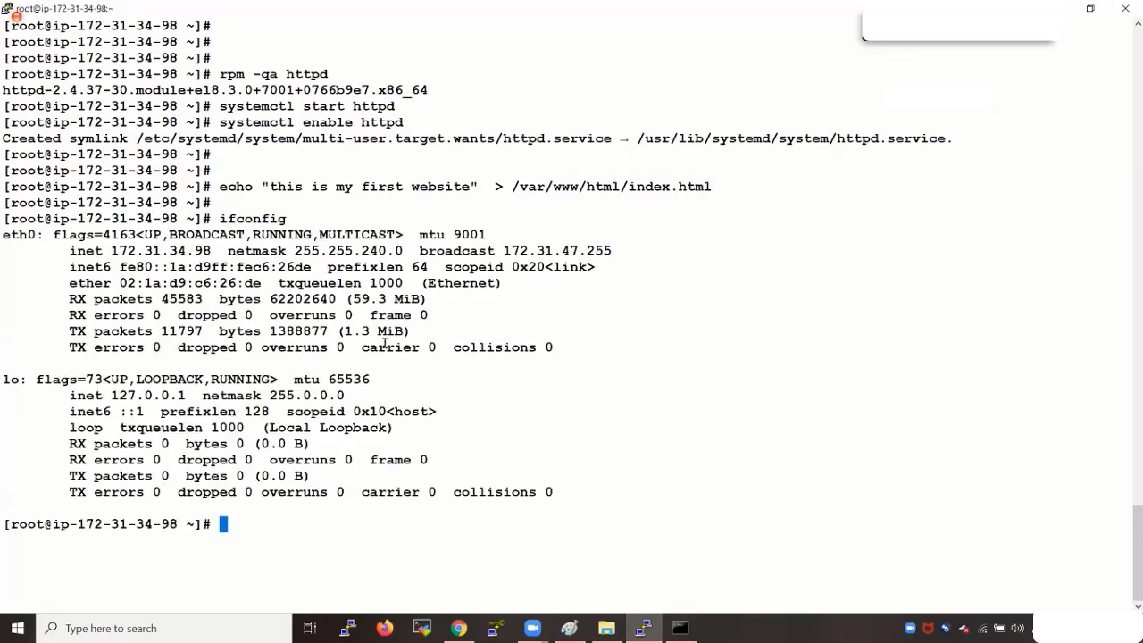
pyautogui.doubleClick(169, 253)
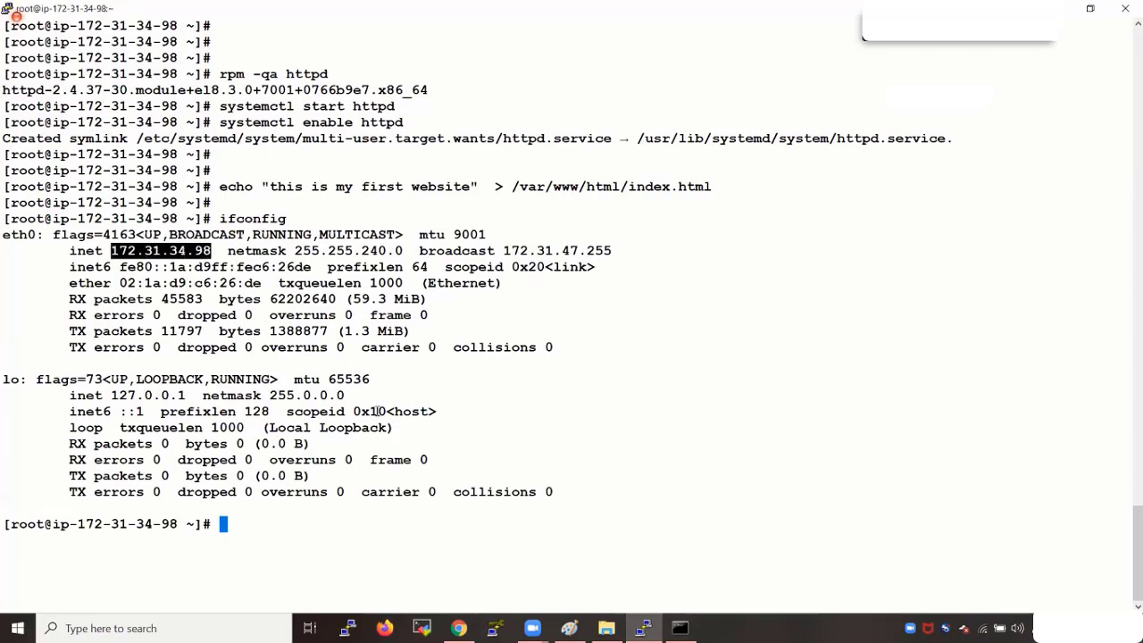
pyautogui.hotkey('alt', 'Tab')
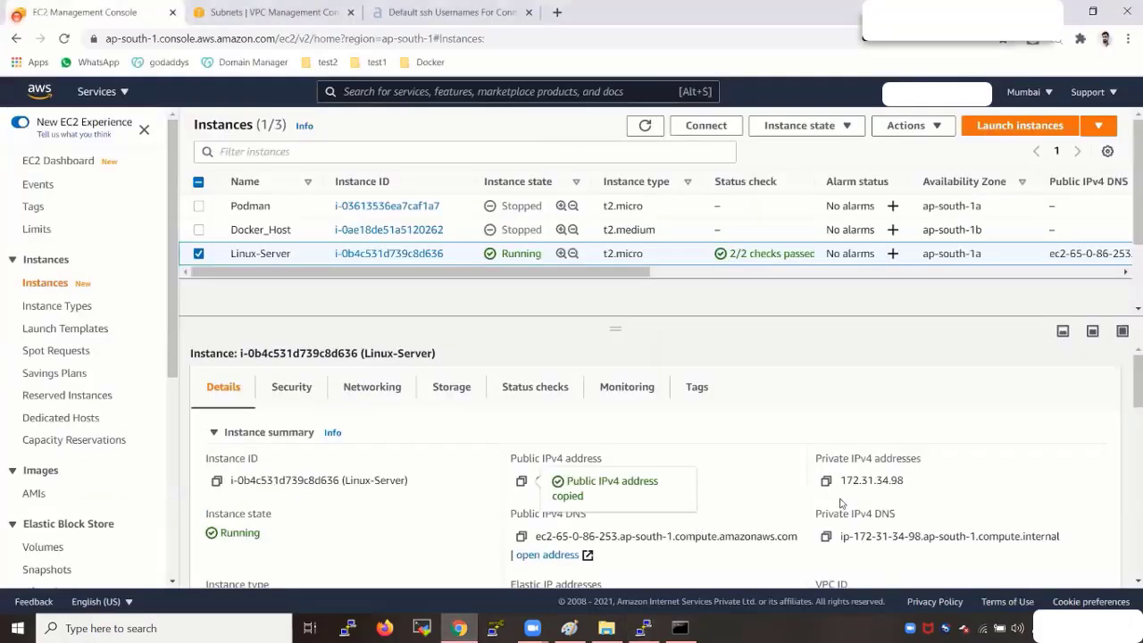
pyautogui.moveTo(910, 482); pyautogui.dragTo(877, 481)
pyautogui.click(643, 628)
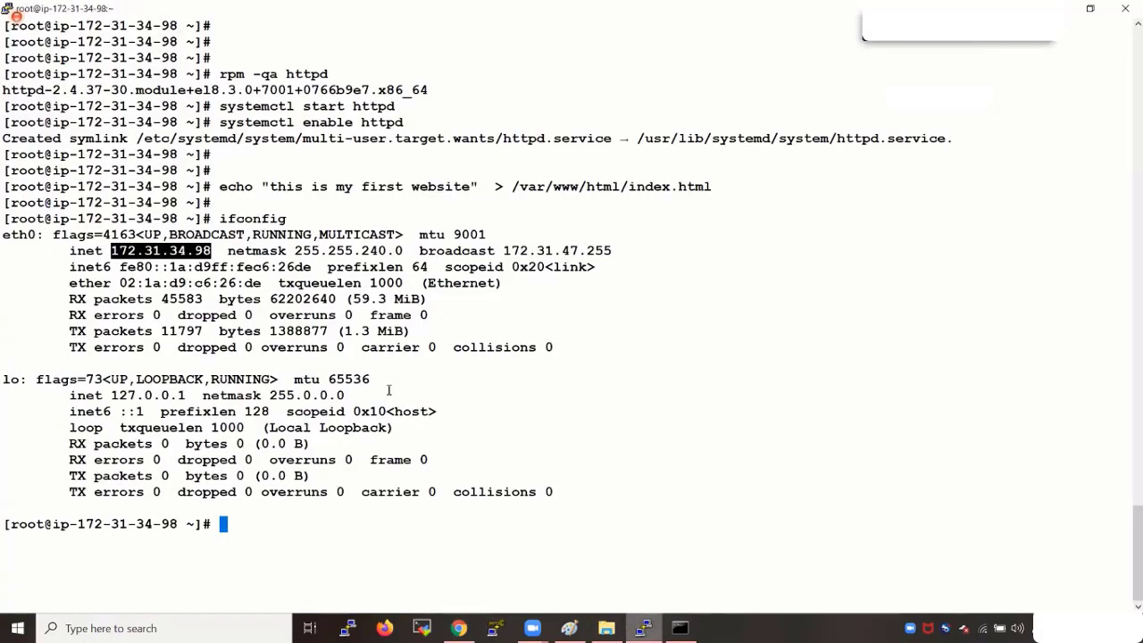
pyautogui.click(388, 391)
pyautogui.doubleClick(181, 251)
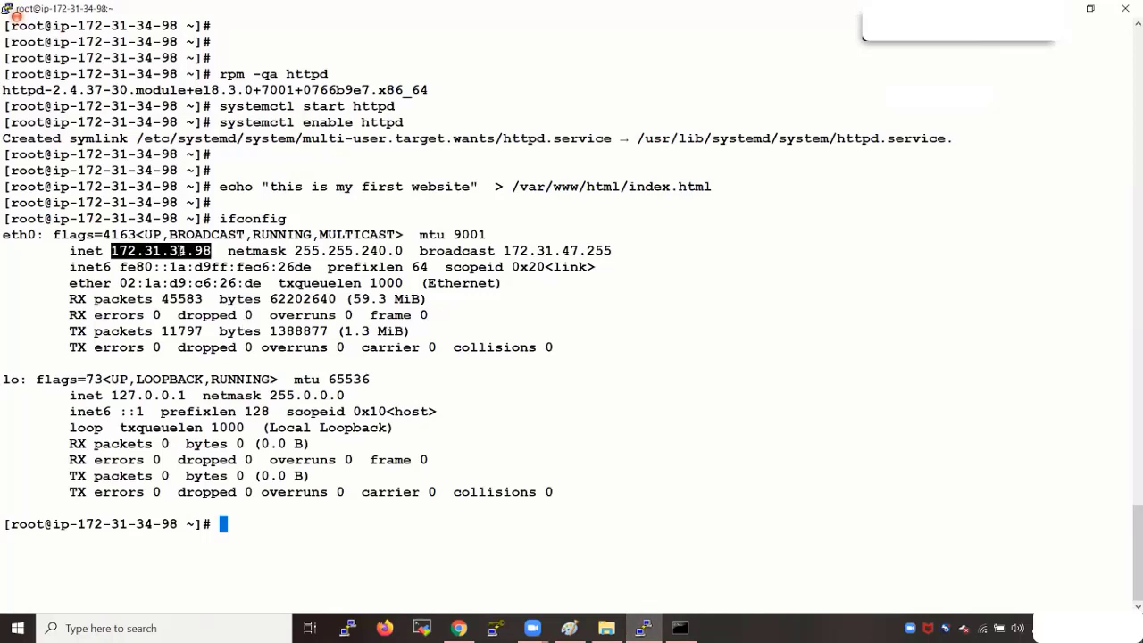
# - Curl 172.31.34.98 and then localhost, both returning 'this is my first website'
pyautogui.write('curl')
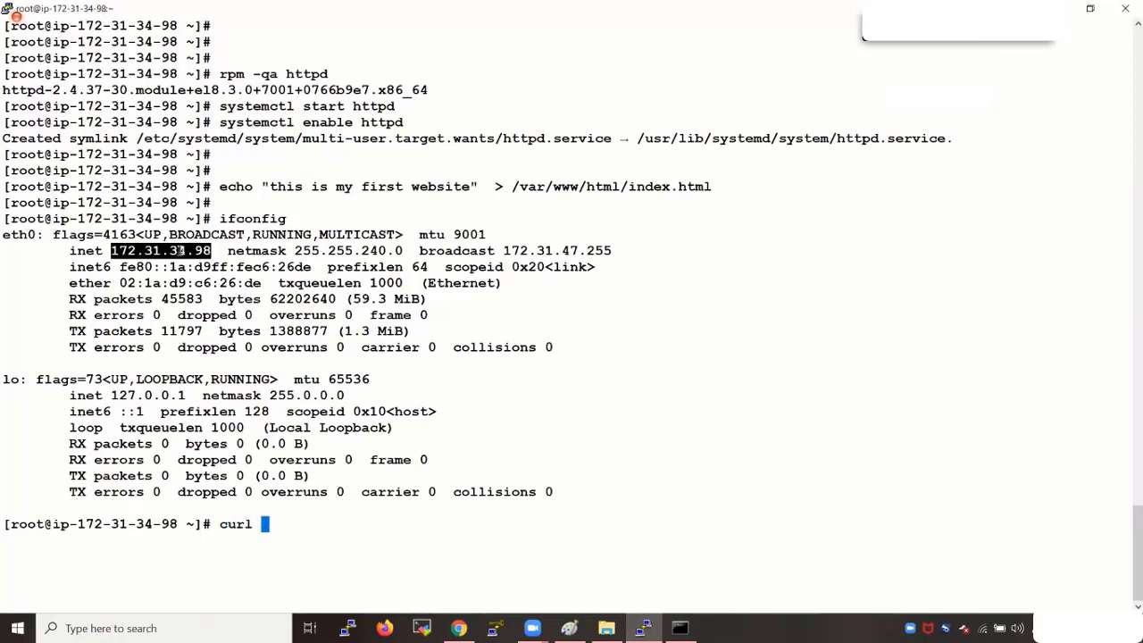
pyautogui.rightClick(507, 324)
pyautogui.press('Return')
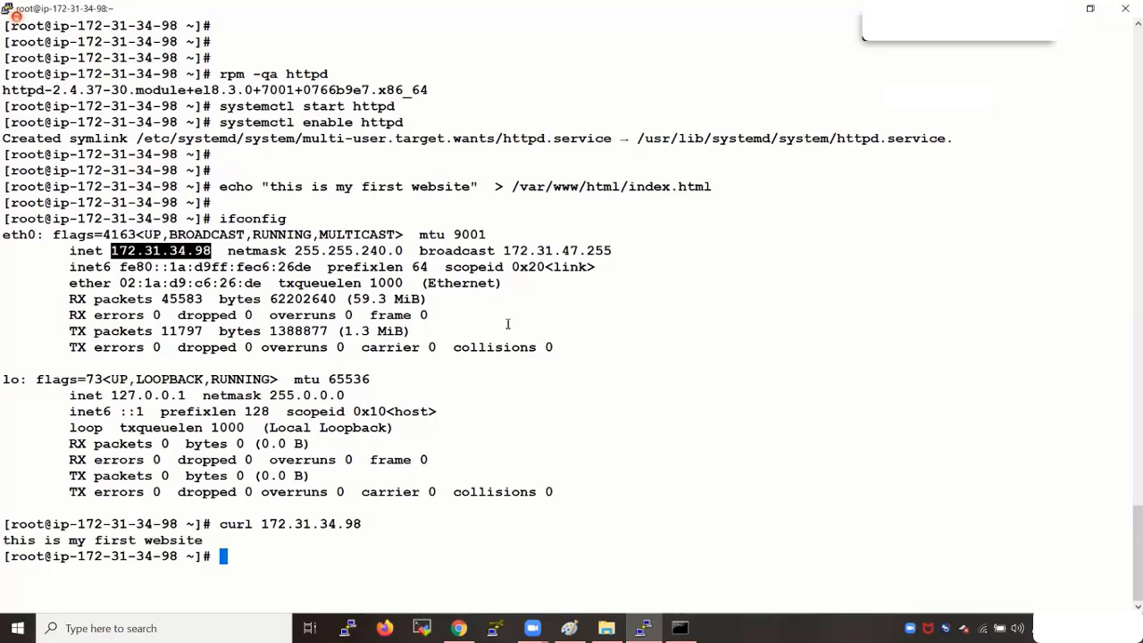
pyautogui.doubleClick(368, 186)
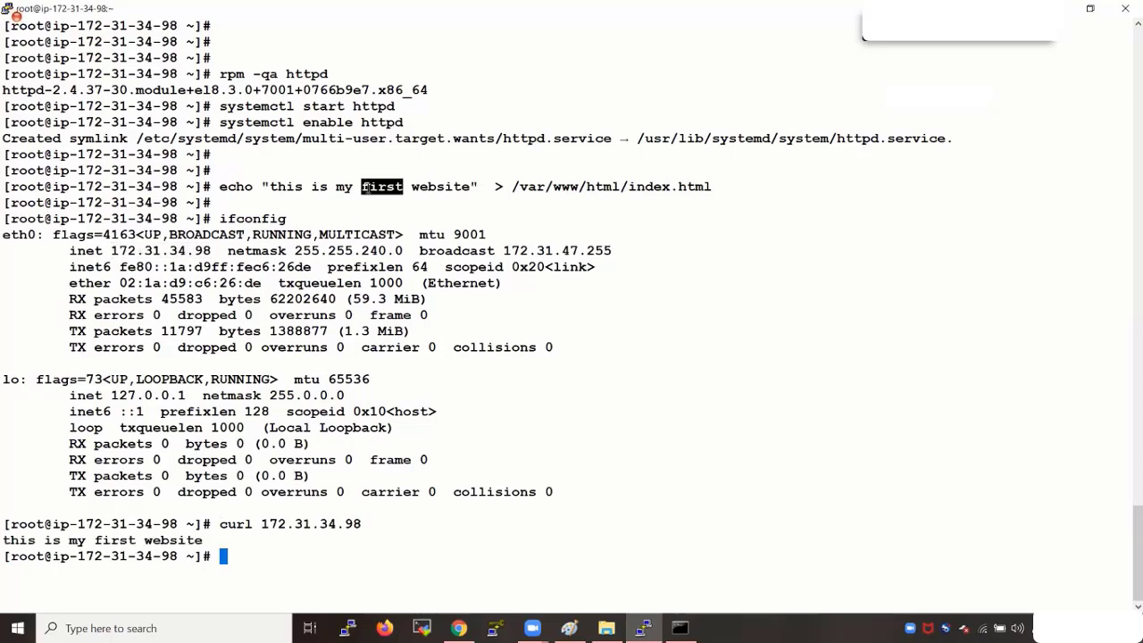
pyautogui.doubleClick(189, 540)
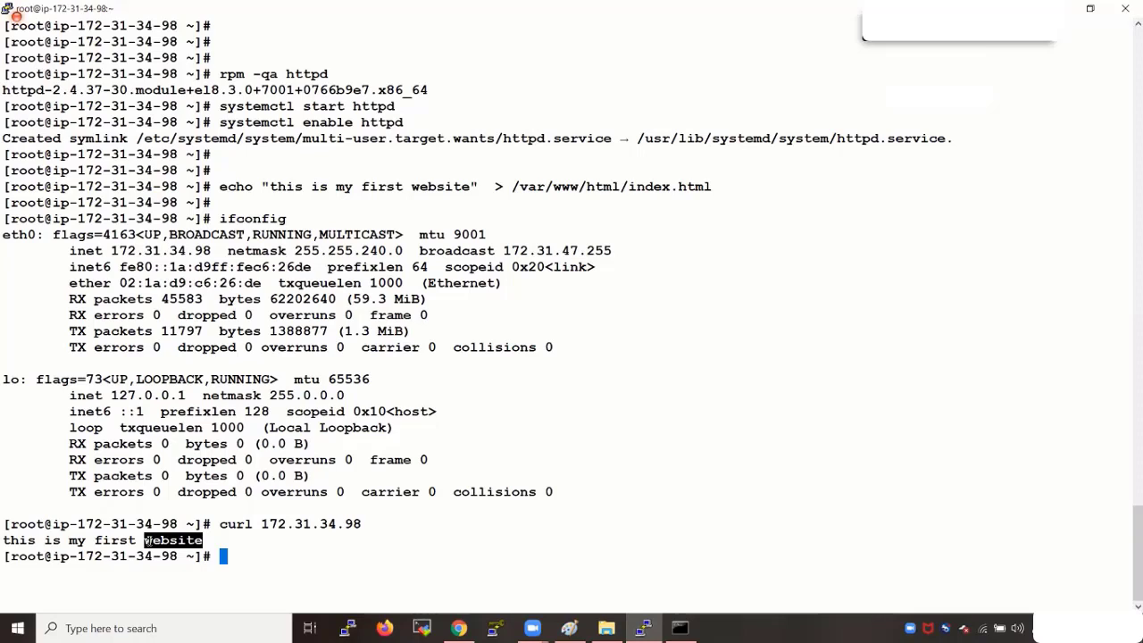
pyautogui.write('curl localhost')
pyautogui.press('Return')
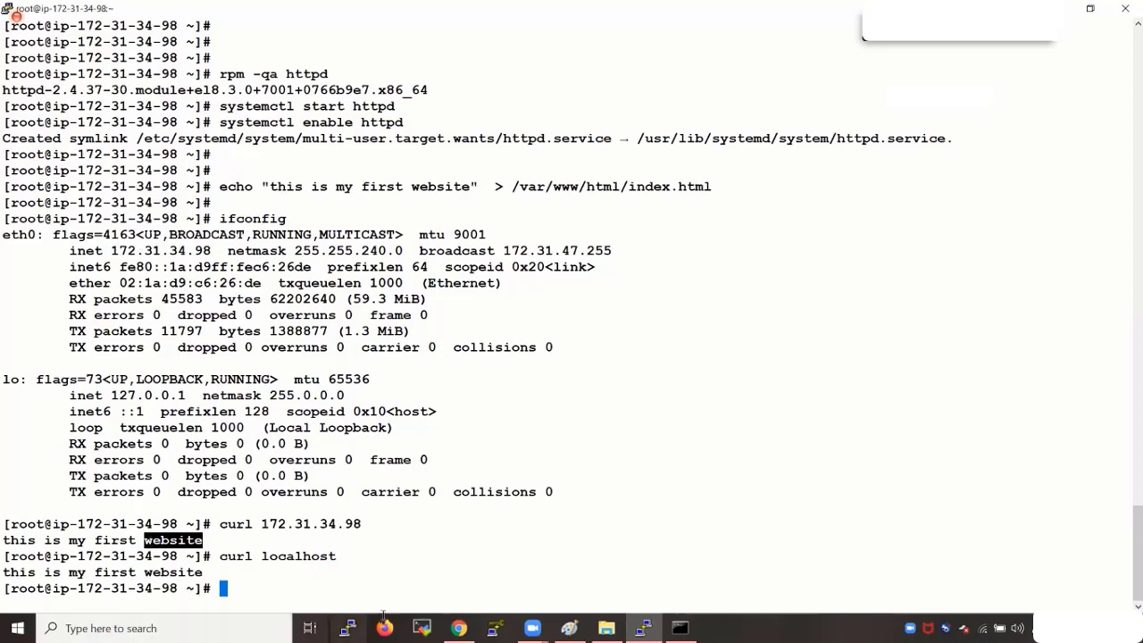
# - Copy the instance's public IPv4 address 65.0.86.253 from the EC2 console
pyautogui.click(461, 631)
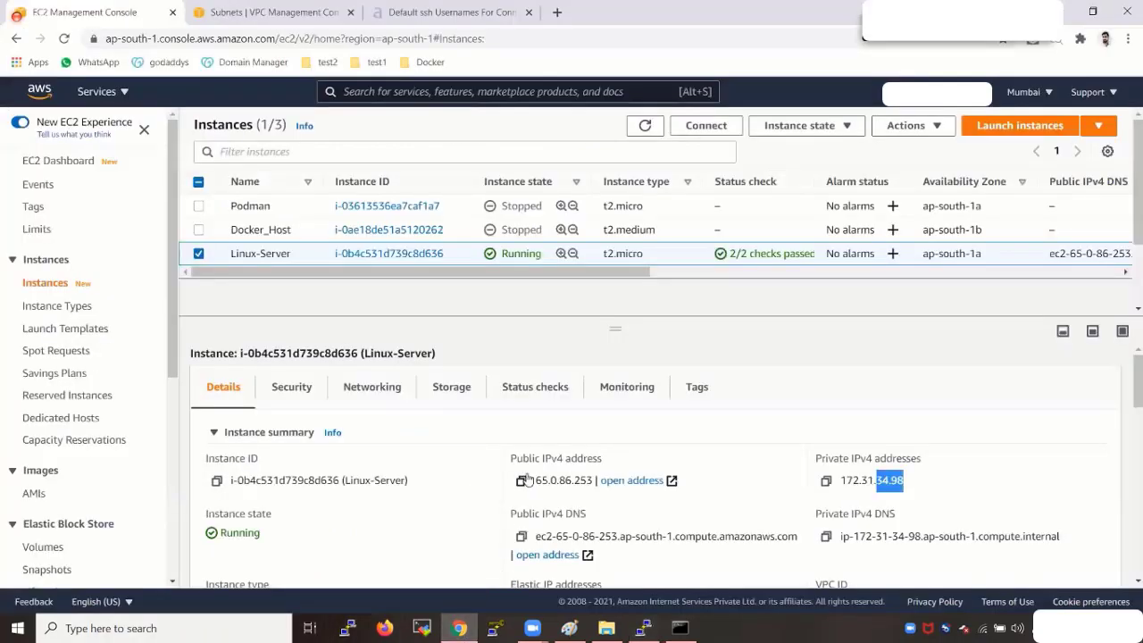
pyautogui.click(522, 484)
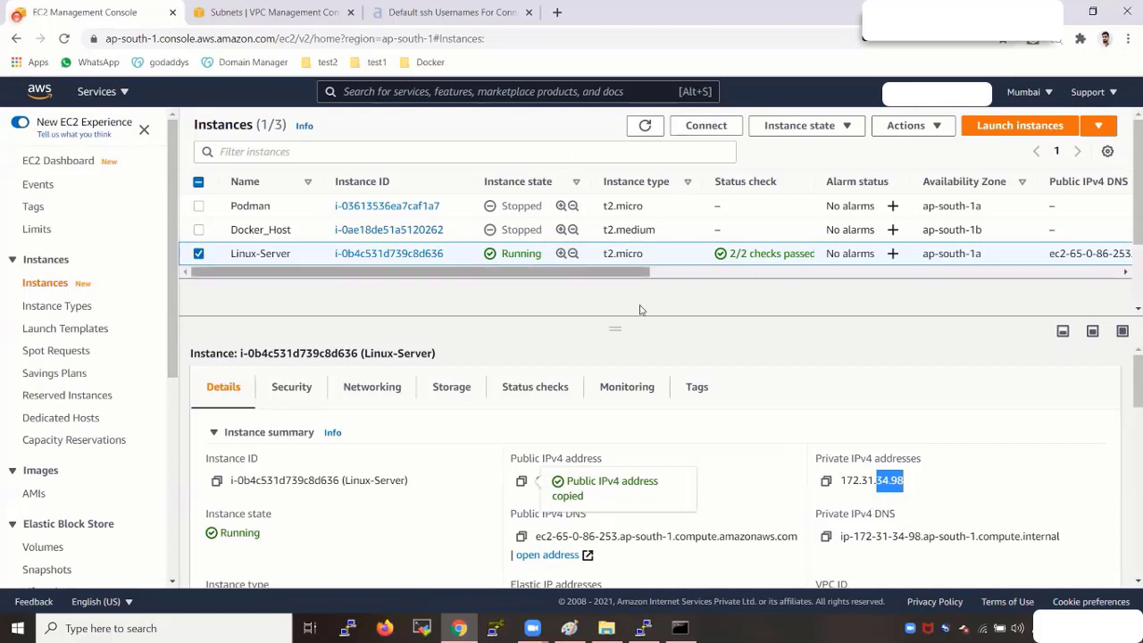
pyautogui.click(713, 303)
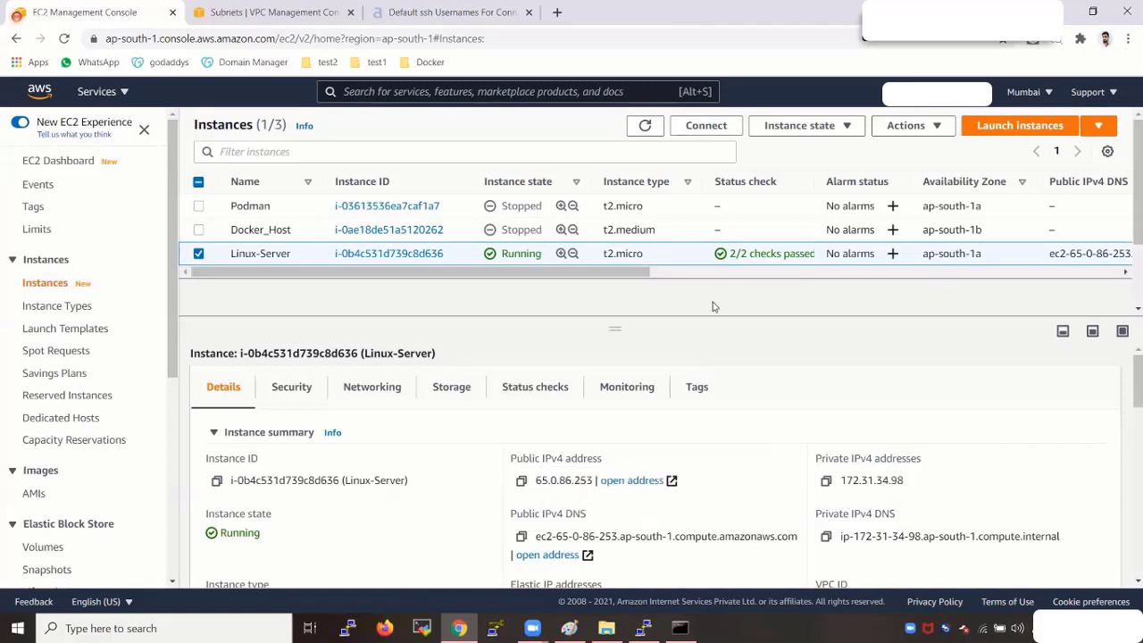
pyautogui.click(522, 482)
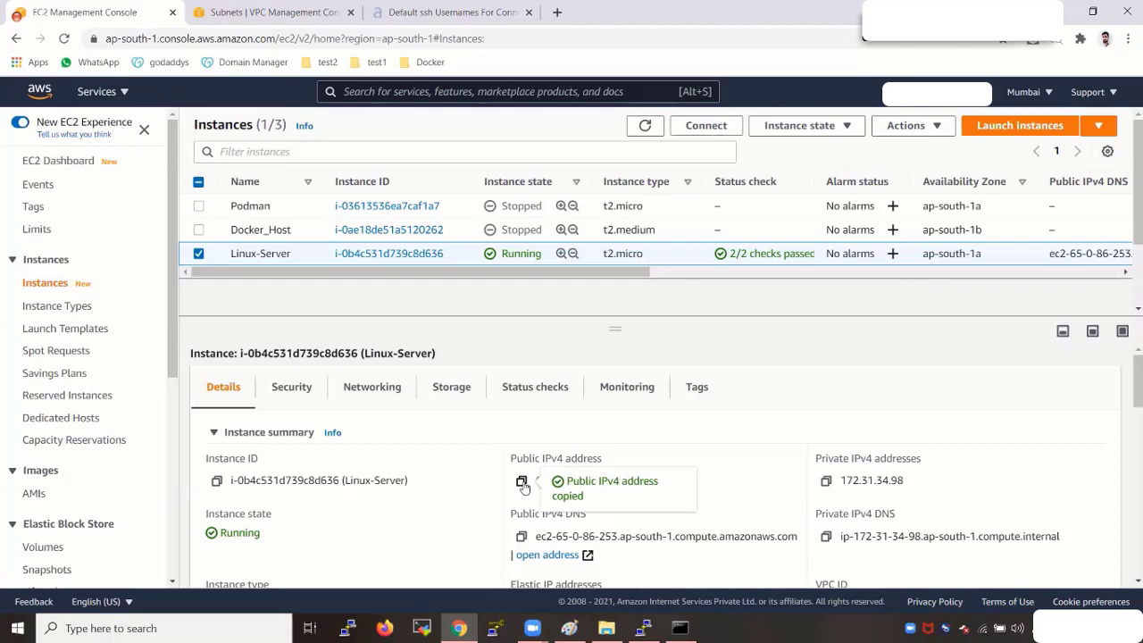
# - Load 65.0.86.253 in another browser tab and confirm the site can't be reached
pyautogui.click(447, 13)
pyautogui.moveTo(450, 33); pyautogui.dragTo(74, 36)
pyautogui.hotkey('ctrl', 'v')
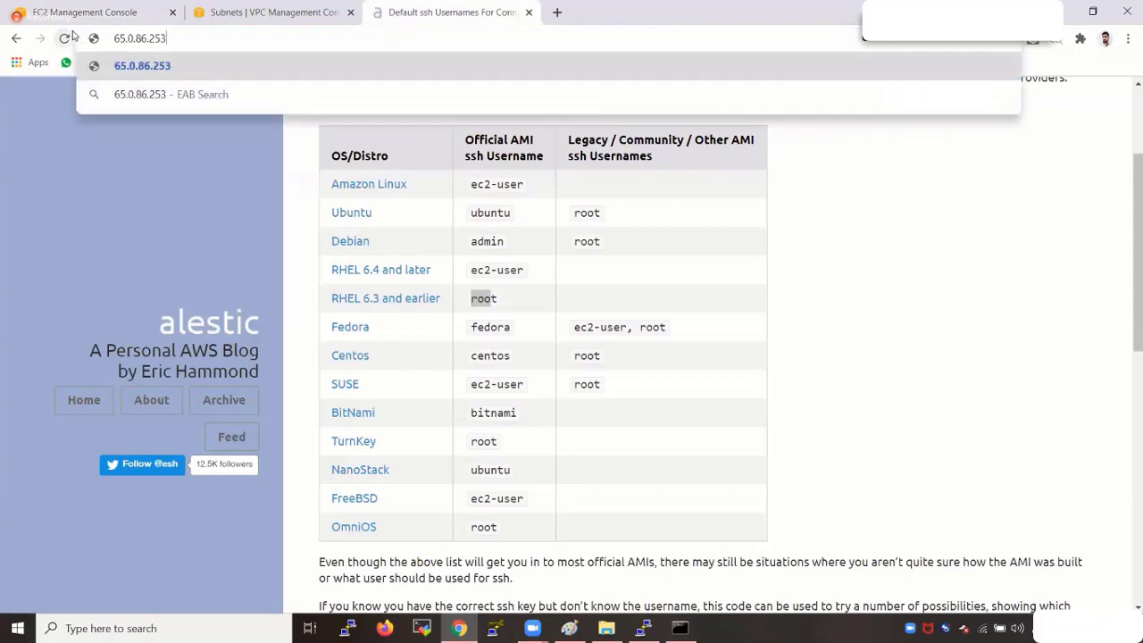
pyautogui.press('Return')
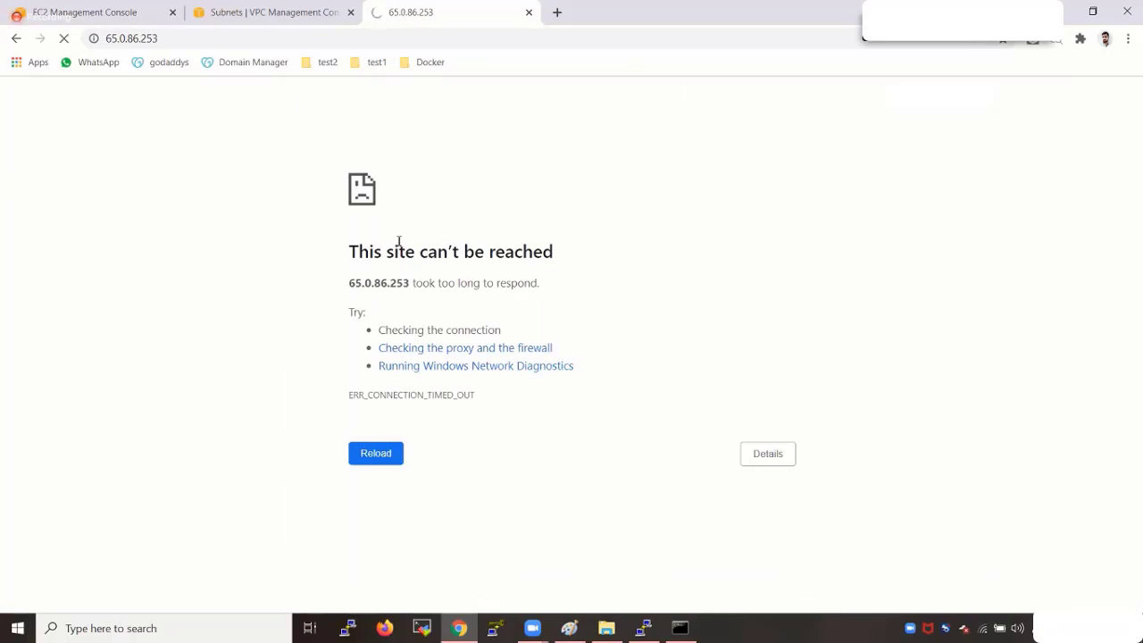
pyautogui.moveTo(359, 248); pyautogui.dragTo(561, 253)
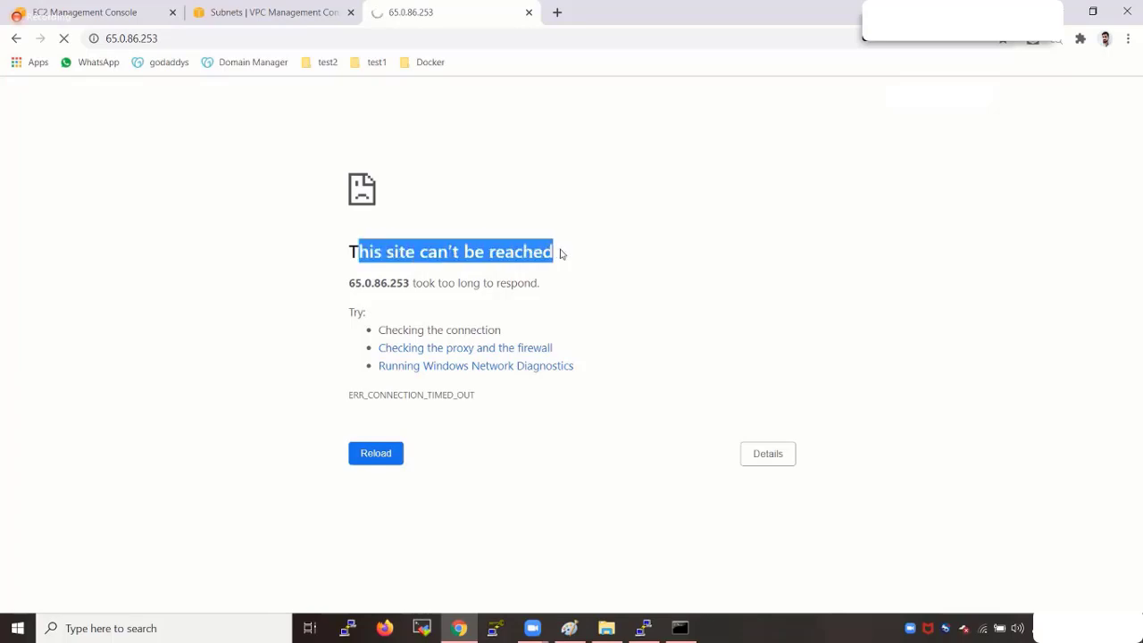
pyautogui.click(141, 9)
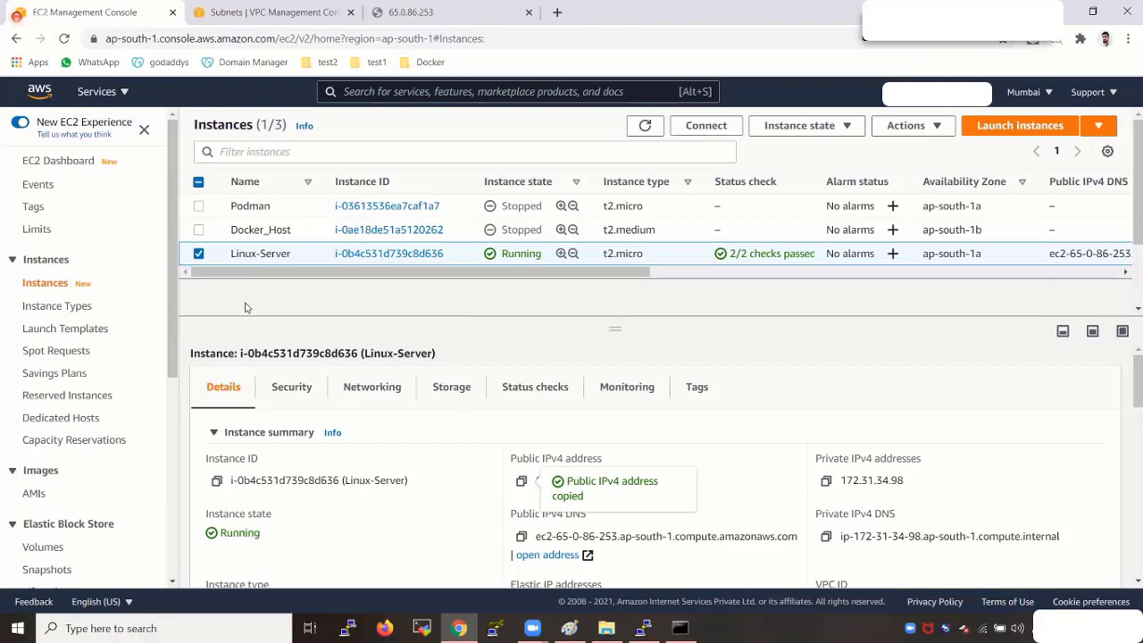
# - Open the inbound rules editor for the Linux-Servers security group
pyautogui.moveTo(174, 301); pyautogui.dragTo(172, 462)
pyautogui.click(75, 357)
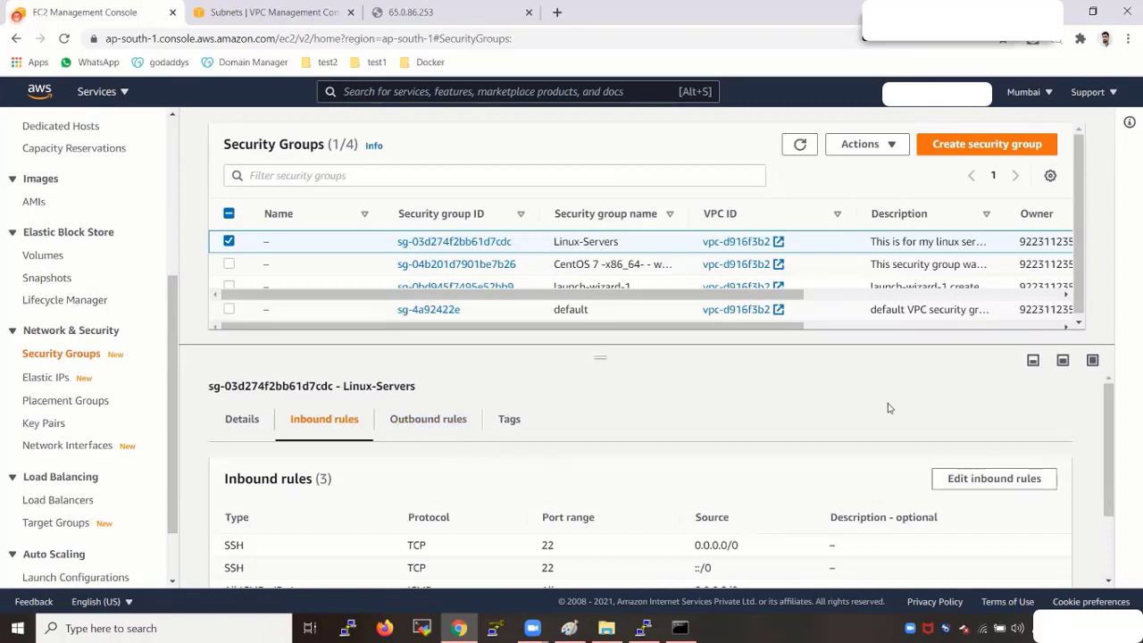
pyautogui.moveTo(1106, 430); pyautogui.dragTo(1106, 486)
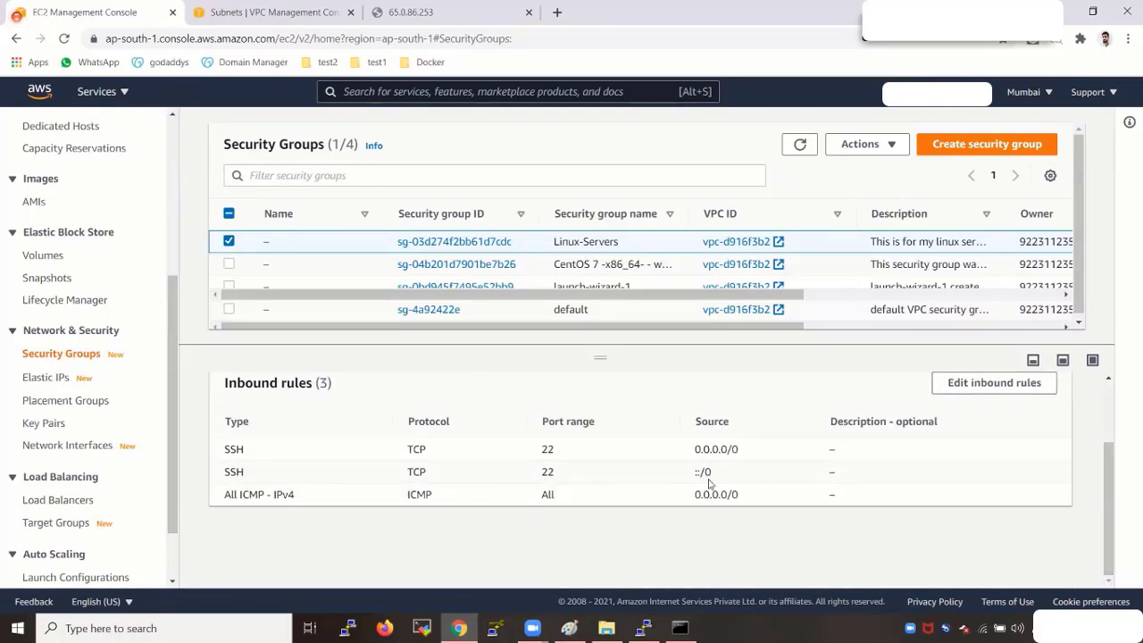
pyautogui.click(971, 392)
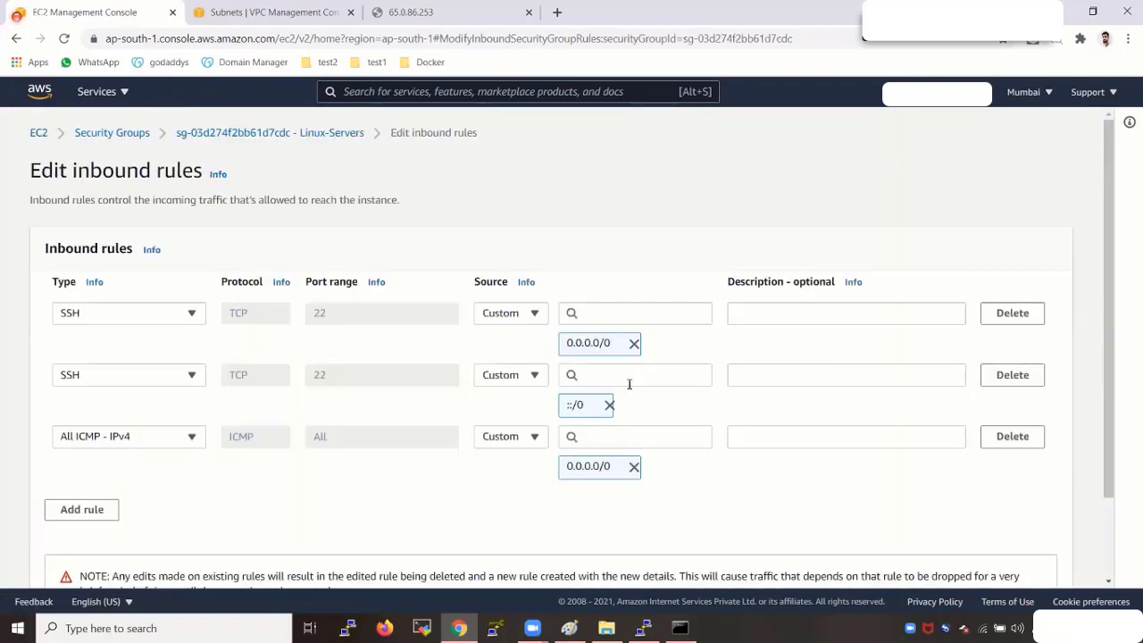
# - Add and save an inbound HTTP port 80 rule from 0.0.0.0/0
pyautogui.click(96, 511)
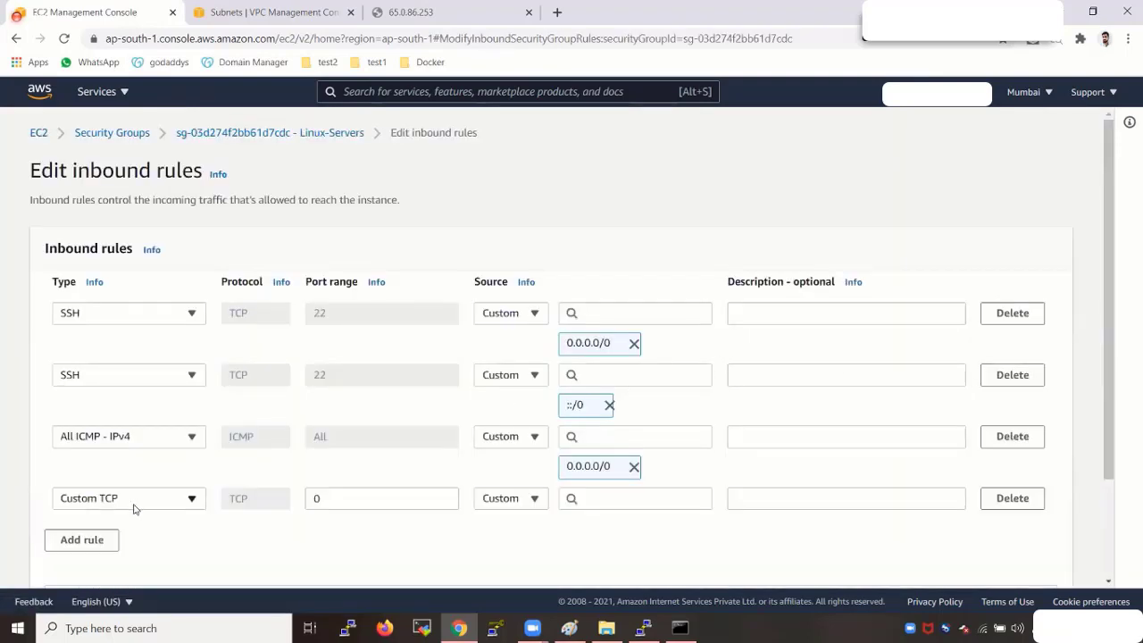
pyautogui.click(133, 509)
pyautogui.click(118, 481)
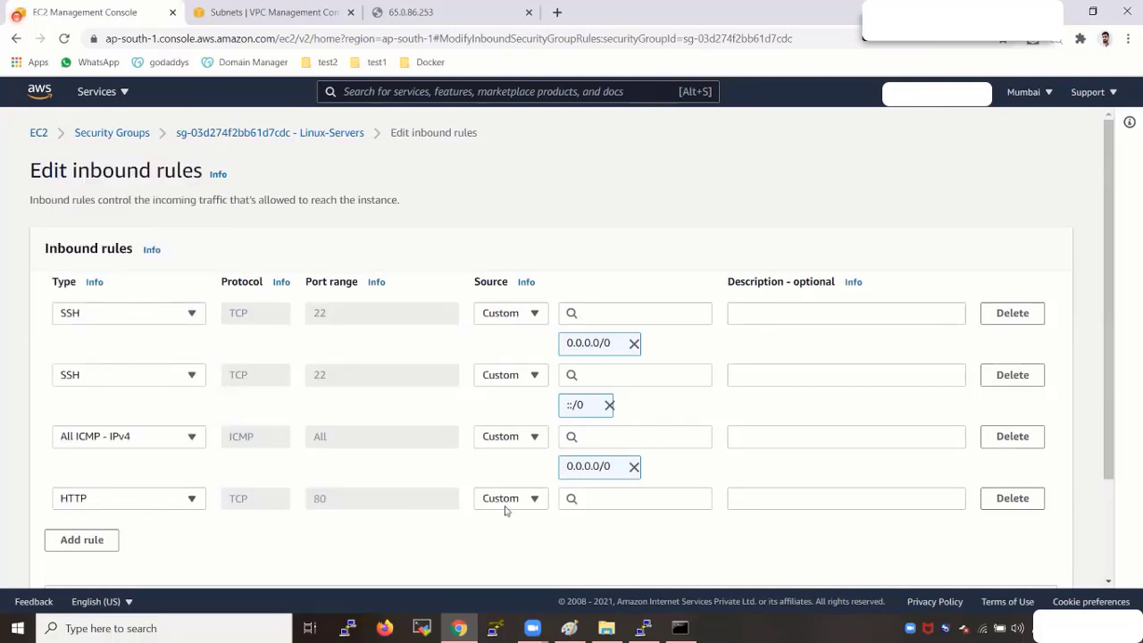
pyautogui.click(640, 503)
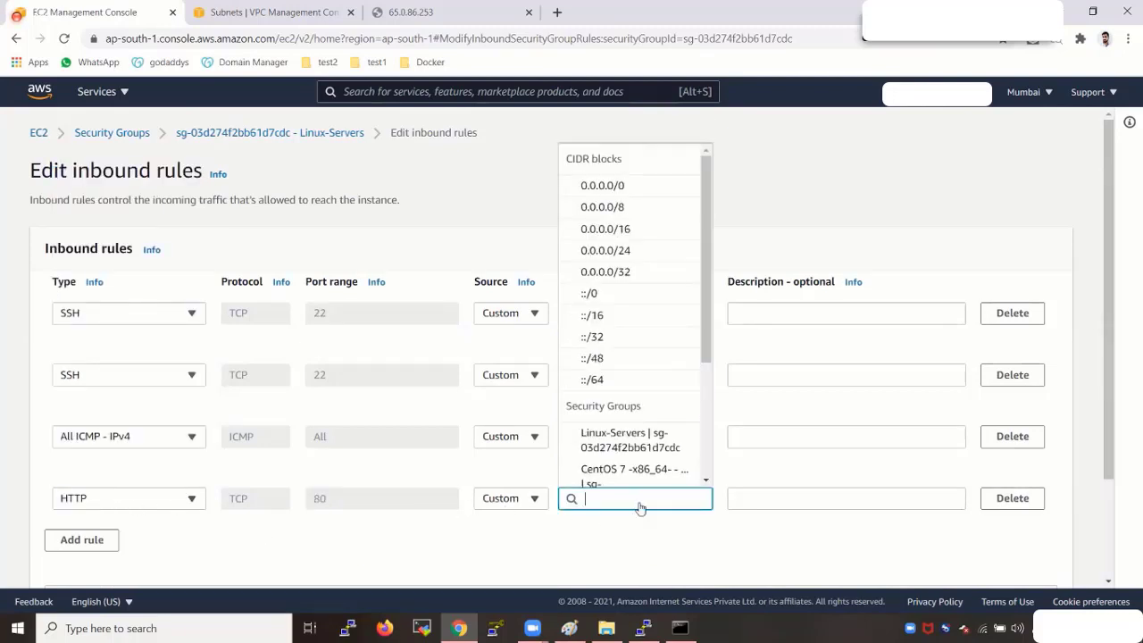
pyautogui.click(632, 191)
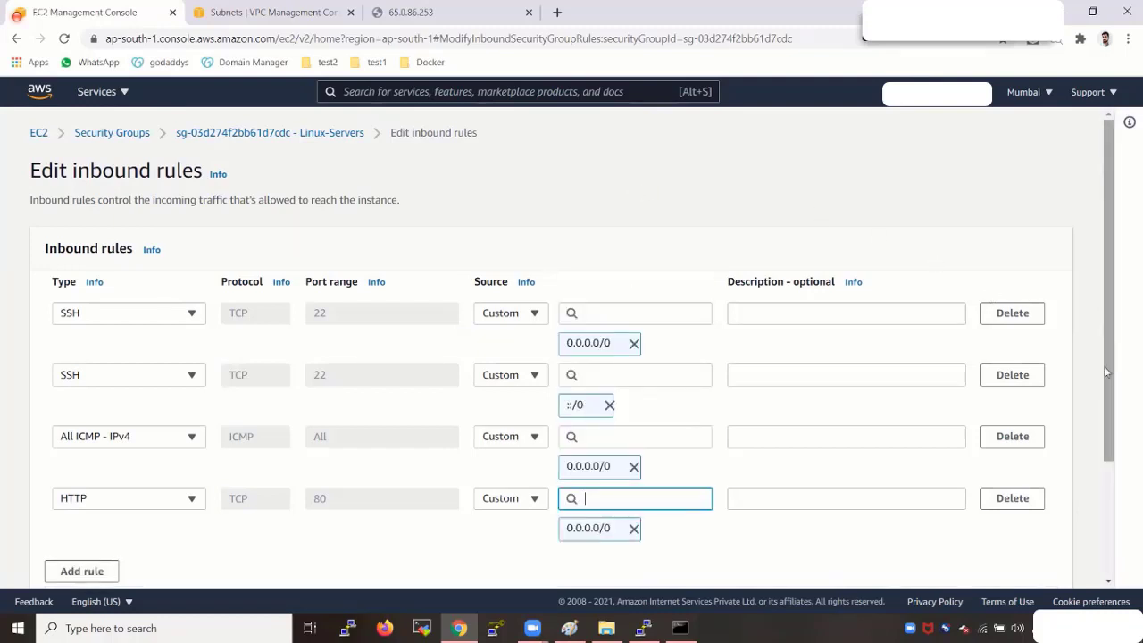
pyautogui.moveTo(1108, 411); pyautogui.dragTo(1130, 533)
pyautogui.click(1036, 561)
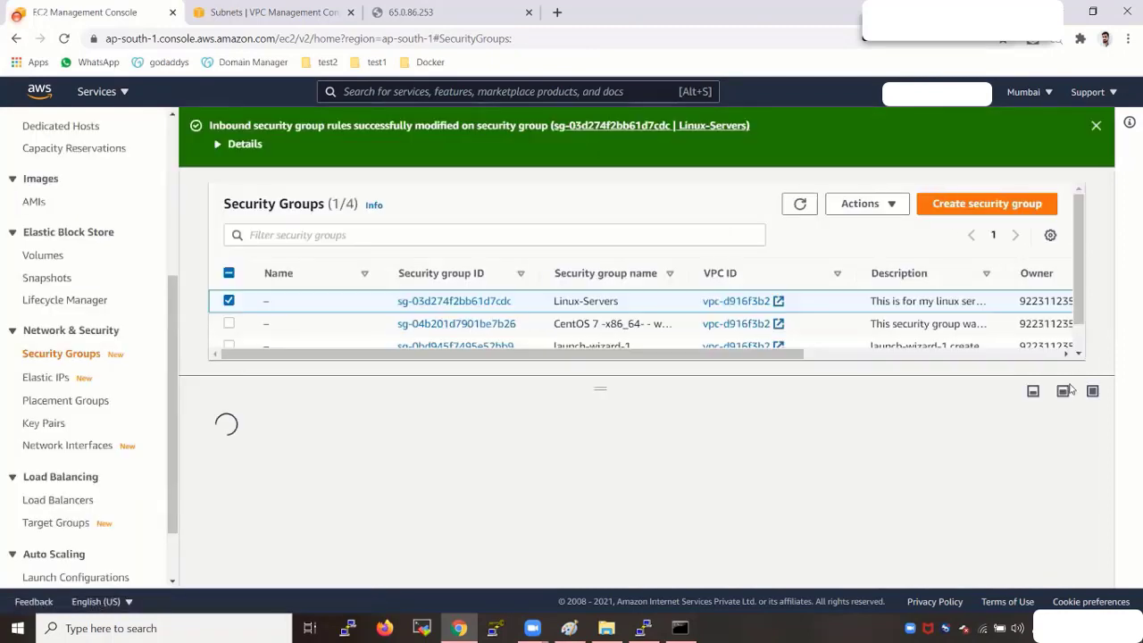
pyautogui.moveTo(1111, 460); pyautogui.dragTo(1111, 531)
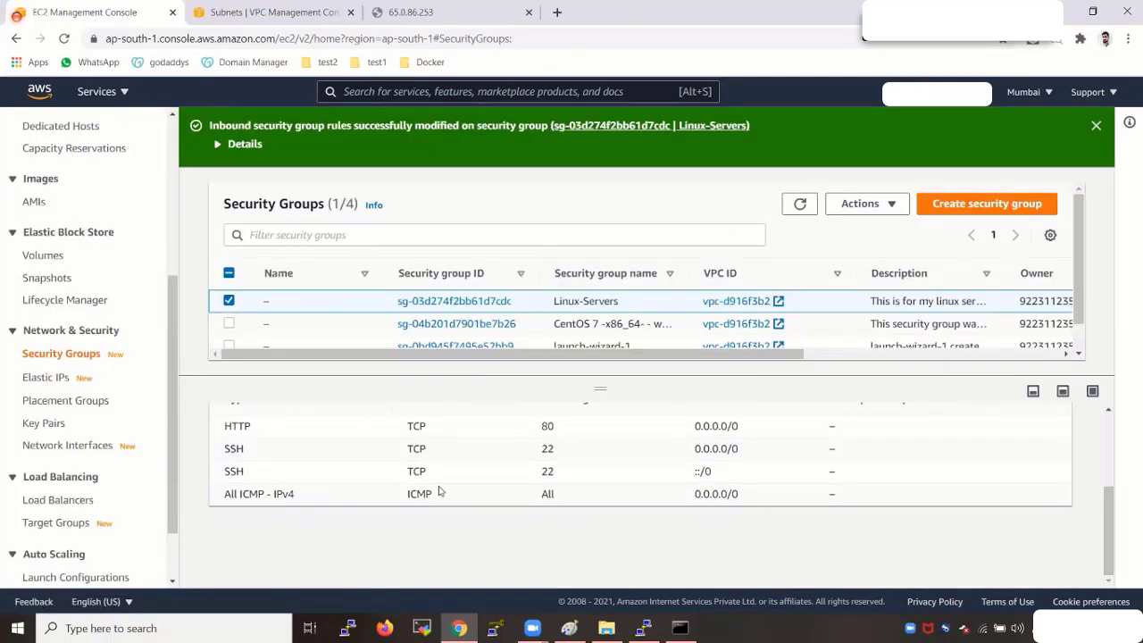
pyautogui.moveTo(240, 425); pyautogui.dragTo(600, 434)
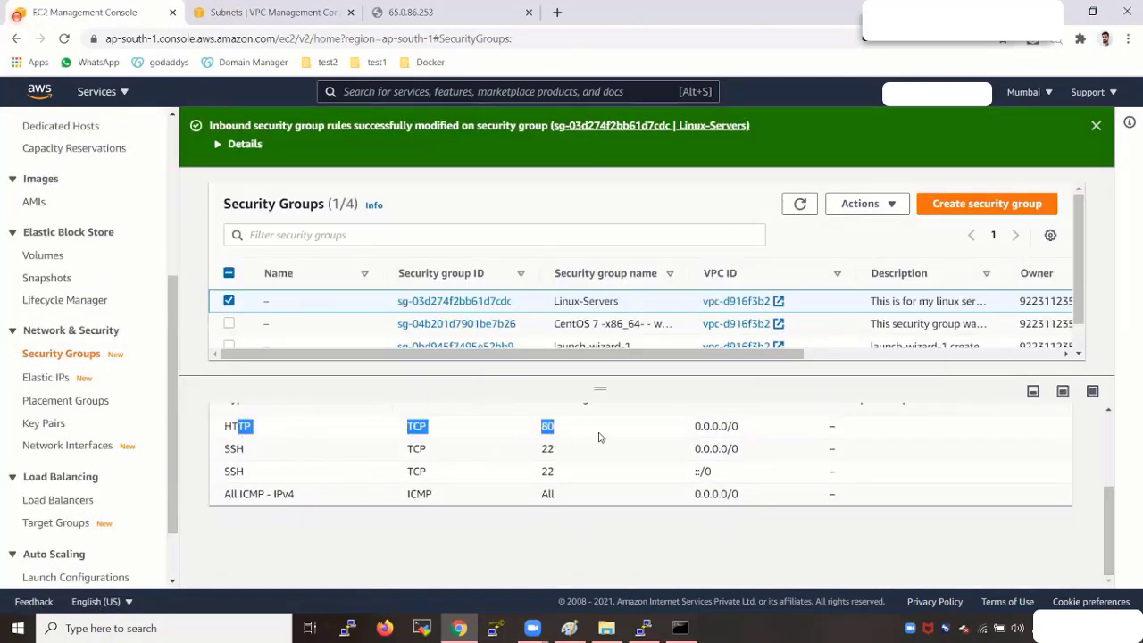
pyautogui.click(472, 12)
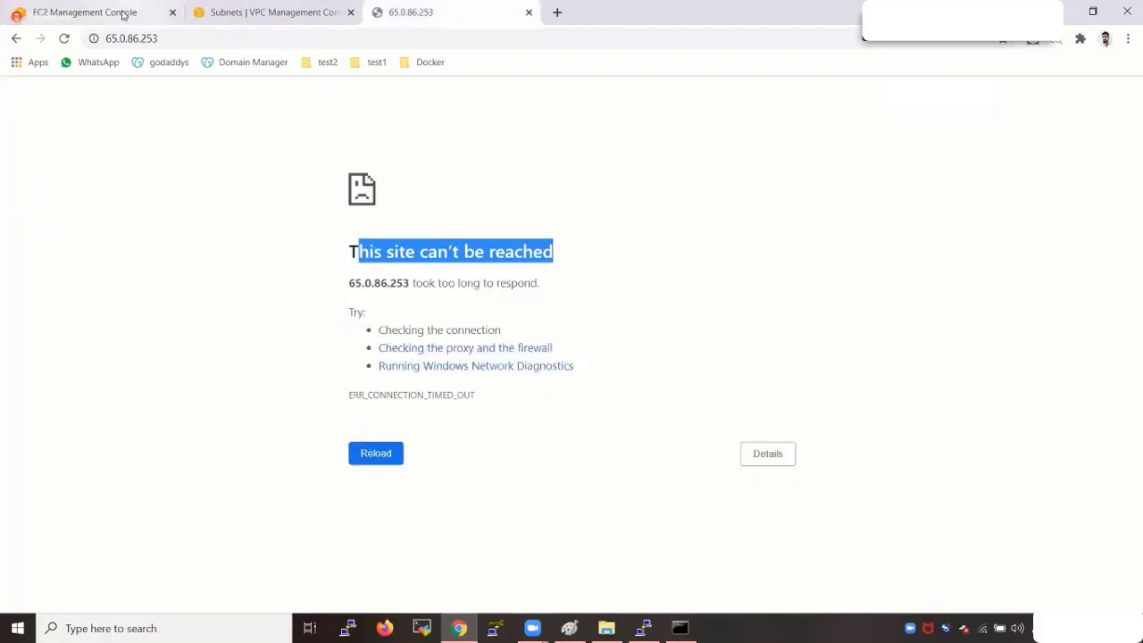
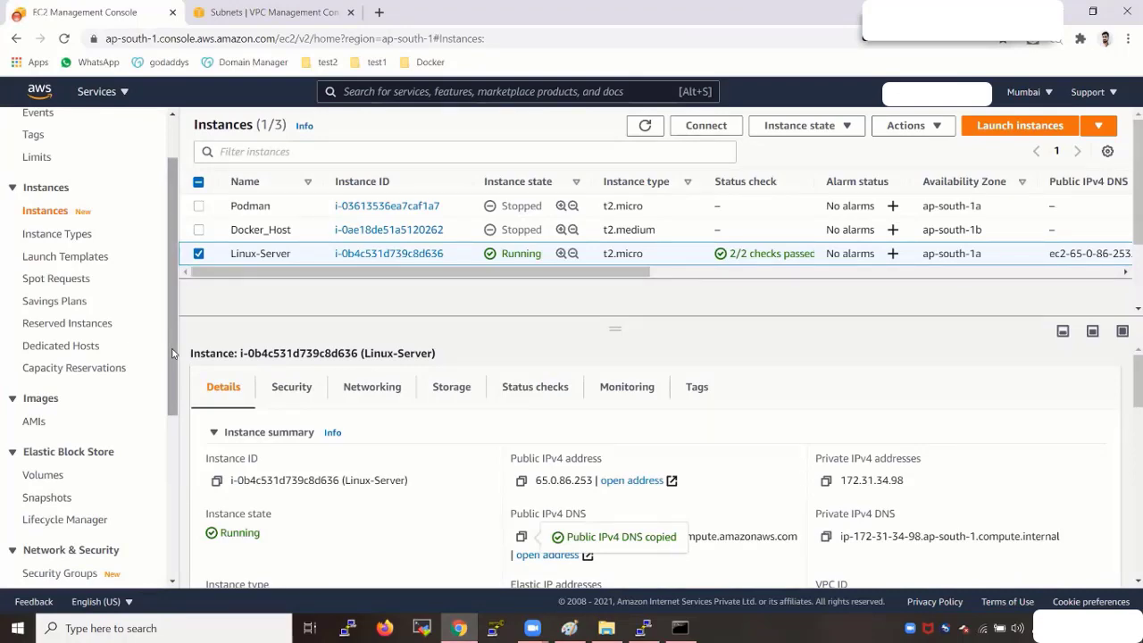
# - Open Security Groups and check Linux-Servers' SSH rule sources, 0.0.0.0/0 and ::/0
pyautogui.scroll(-2, 104, 414)
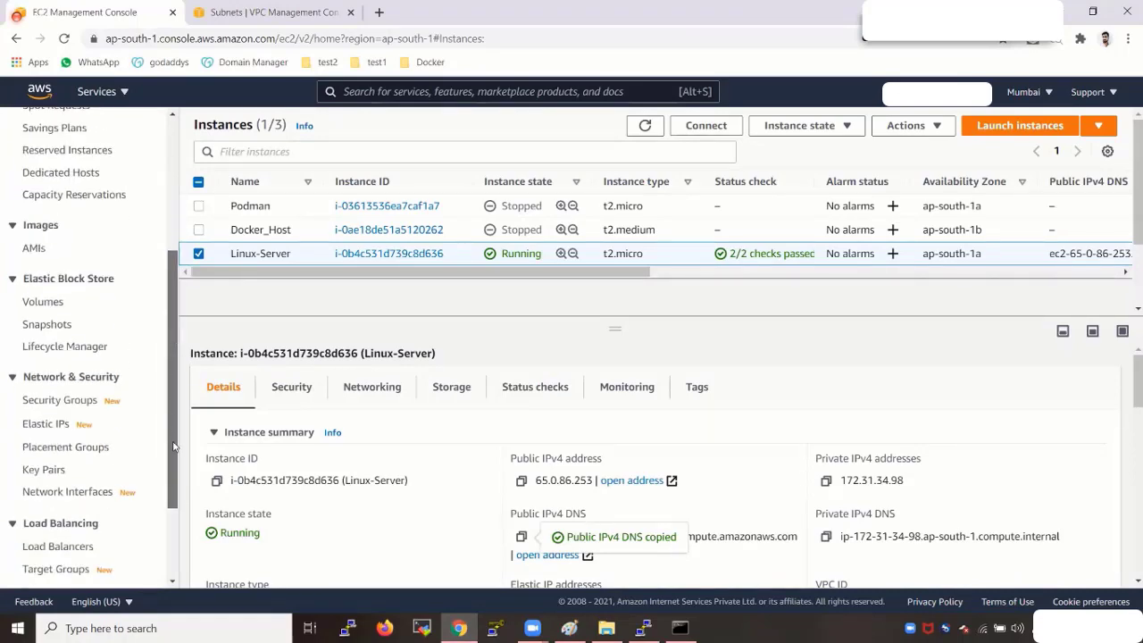
pyautogui.click(84, 401)
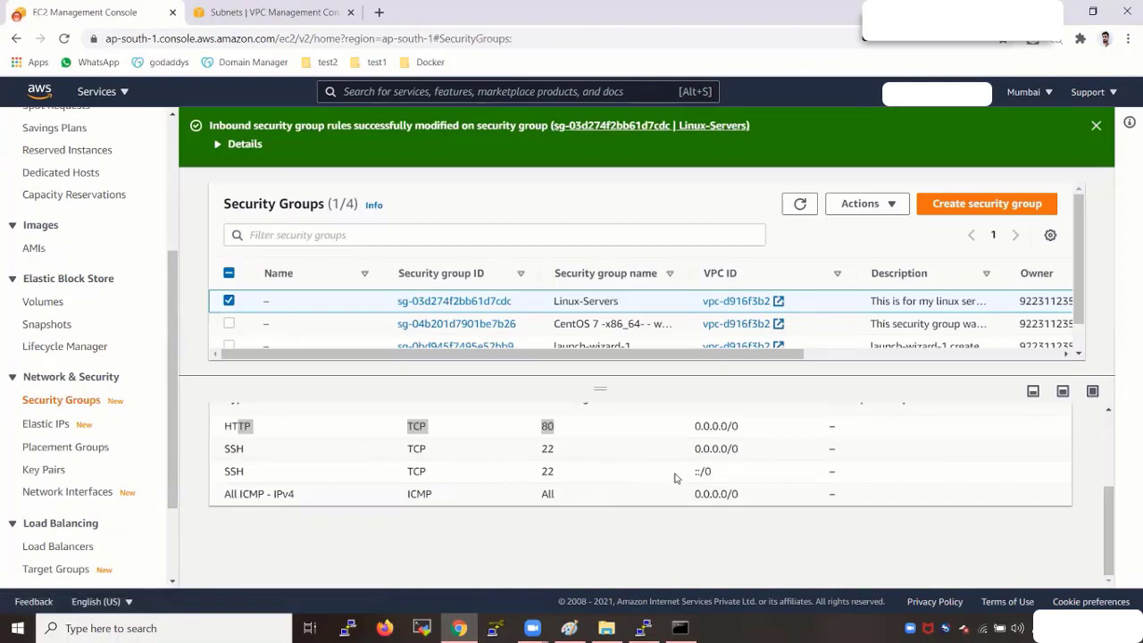
pyautogui.moveTo(712, 472); pyautogui.dragTo(689, 475)
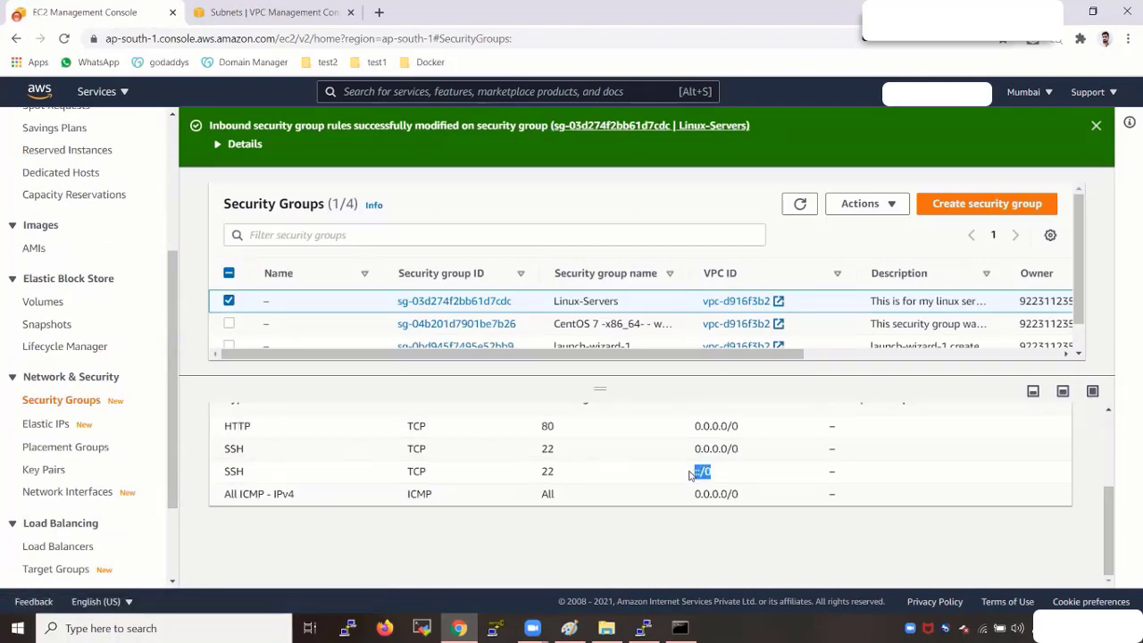
pyautogui.moveTo(694, 449); pyautogui.dragTo(753, 450)
# - Dismiss the rules-modified banner, re-highlight the ::/0 SSH source, and switch to the Paint notes
pyautogui.click(1096, 125)
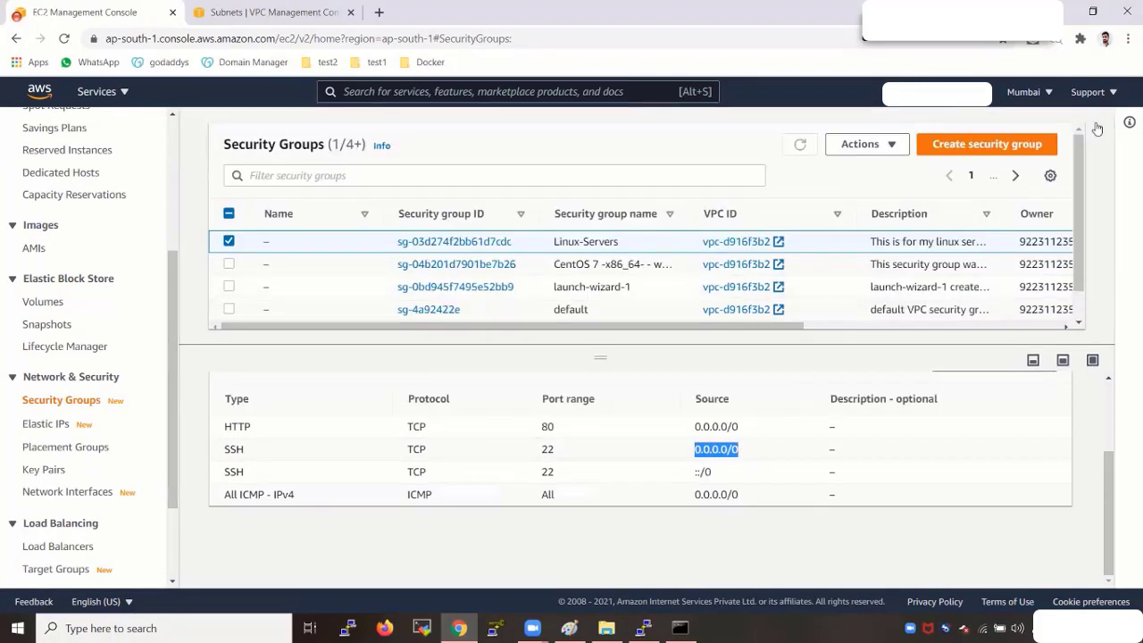
pyautogui.click(706, 472)
pyautogui.moveTo(707, 472); pyautogui.dragTo(680, 476)
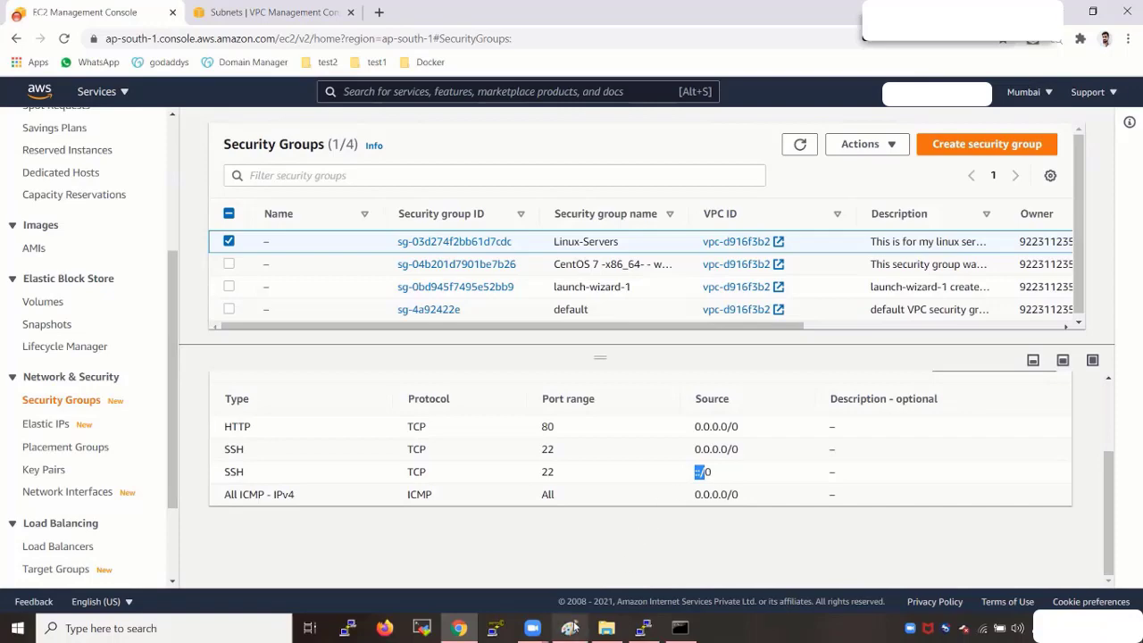
pyautogui.click(572, 630)
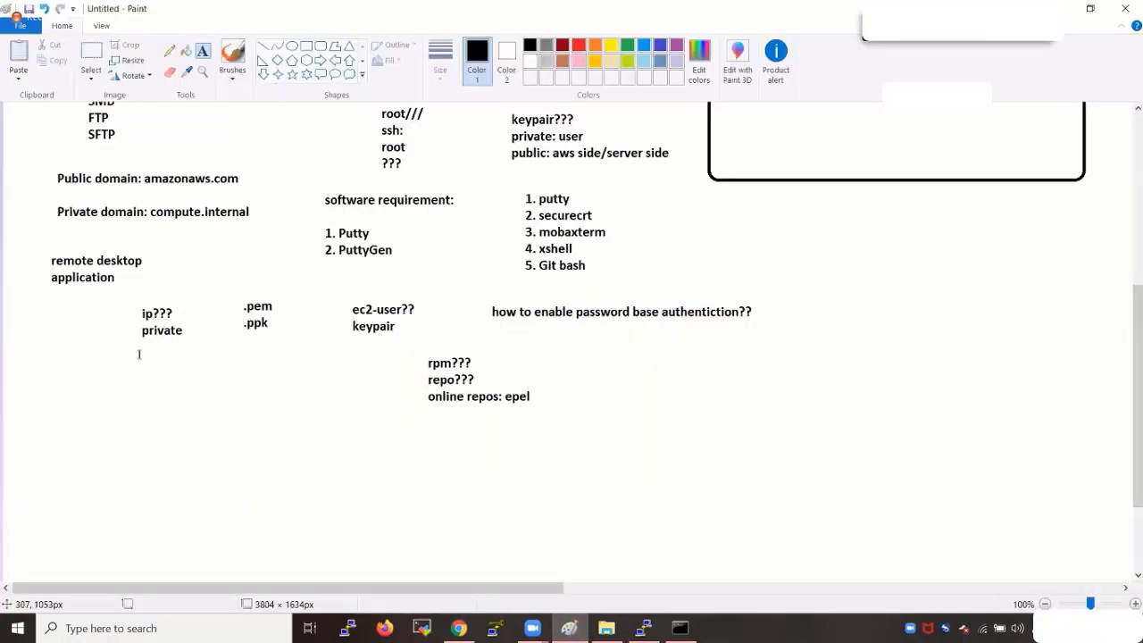
# - Write a numbered Paint list: 1. rhel8, 2. login, Password base allow, 4. HTTPD service
pyautogui.moveTo(62, 361); pyautogui.dragTo(308, 576)
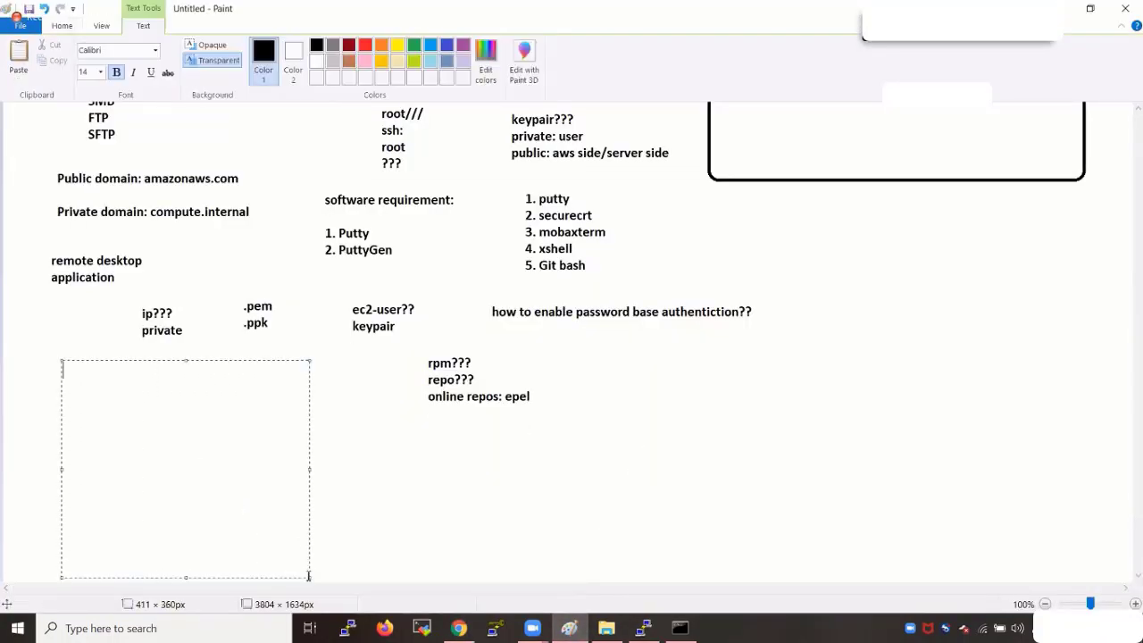
pyautogui.write('1. rhel8')
pyautogui.press('Return')
pyautogui.write('2. login')
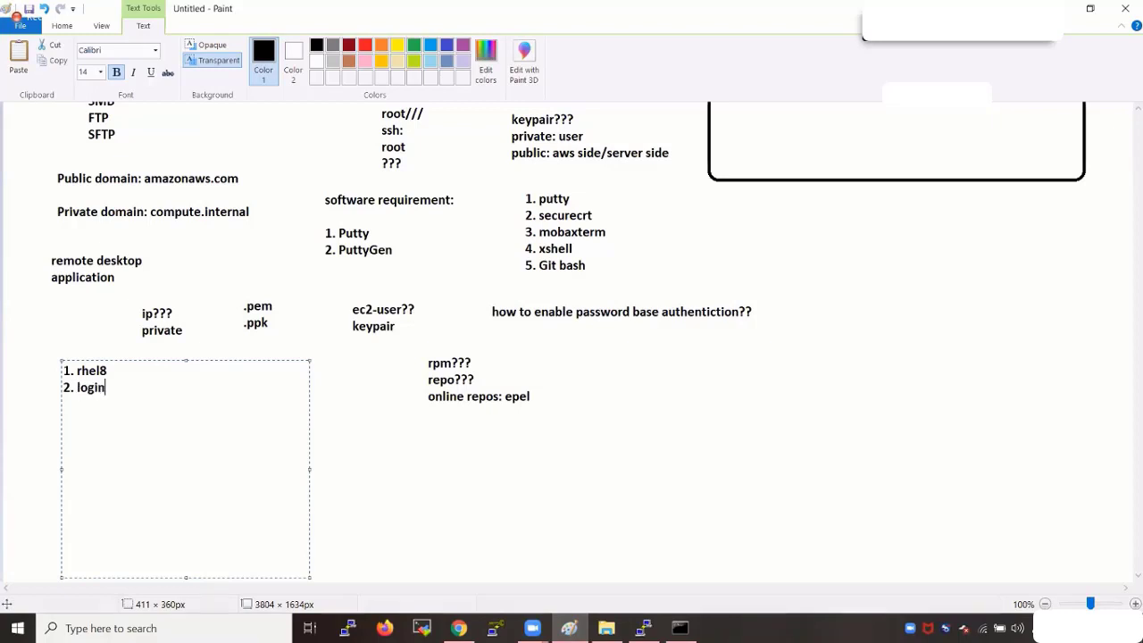
pyautogui.write('3. Password bas')
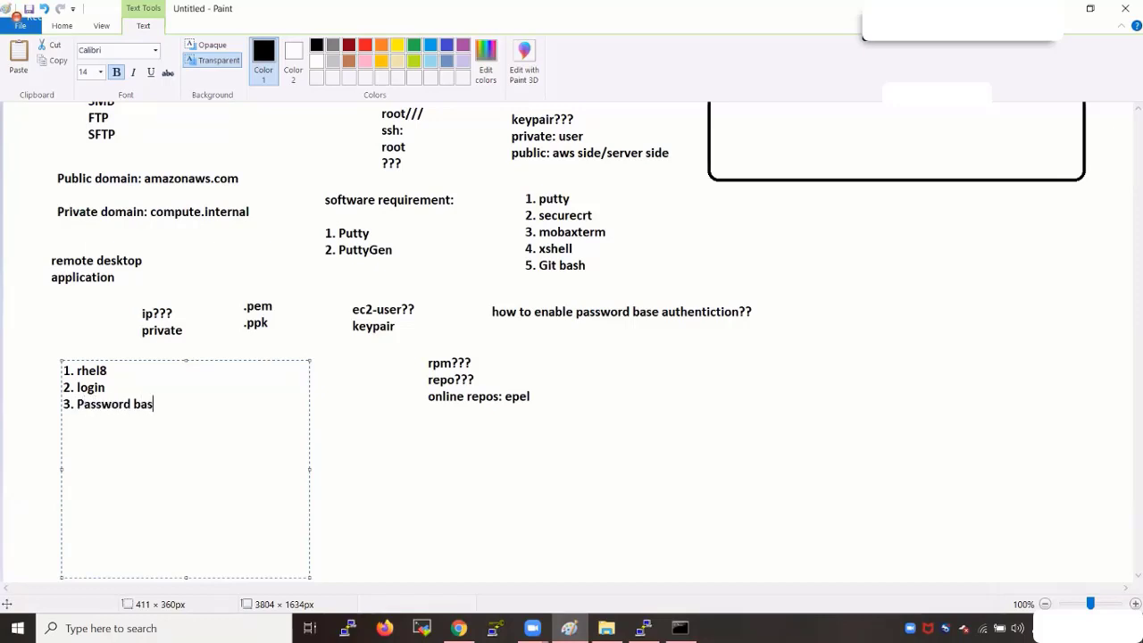
pyautogui.write('e allow')
pyautogui.press('Return')
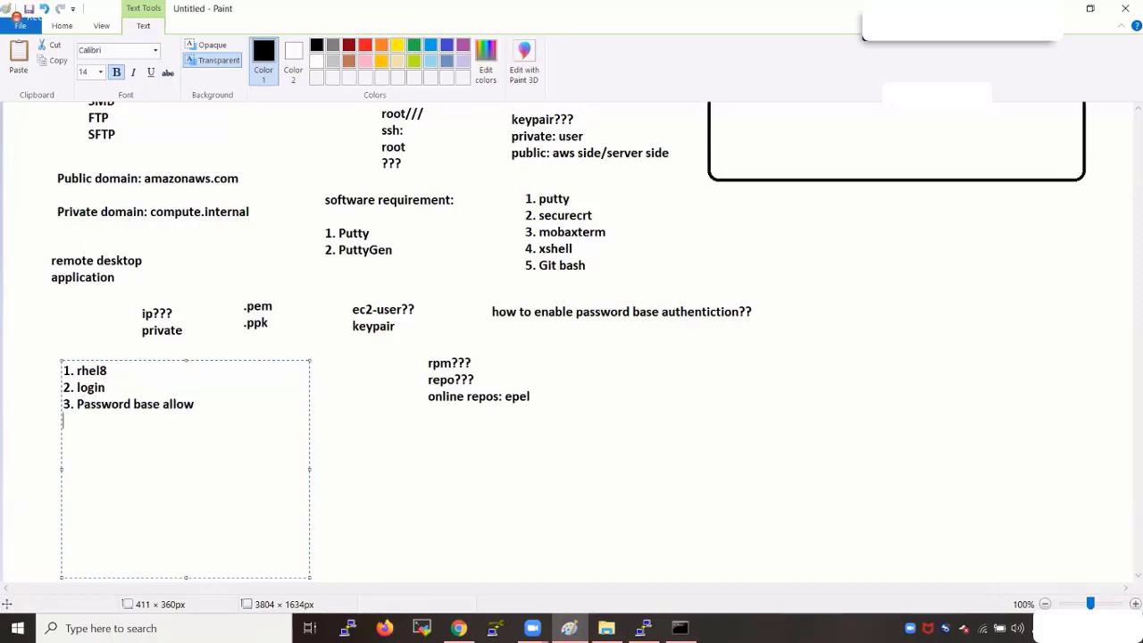
pyautogui.write('4. HTTPD seriv')
pyautogui.press('BackSpace')
pyautogui.press('BackSpace')
pyautogui.write('v')
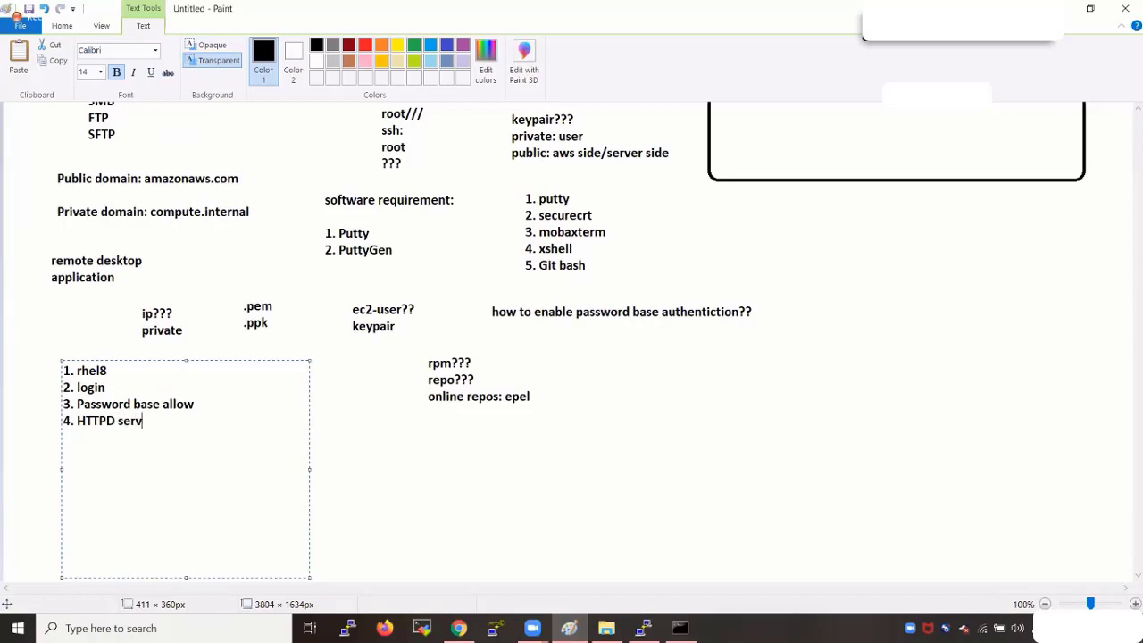
pyautogui.write('ice')
pyautogui.click(467, 572)
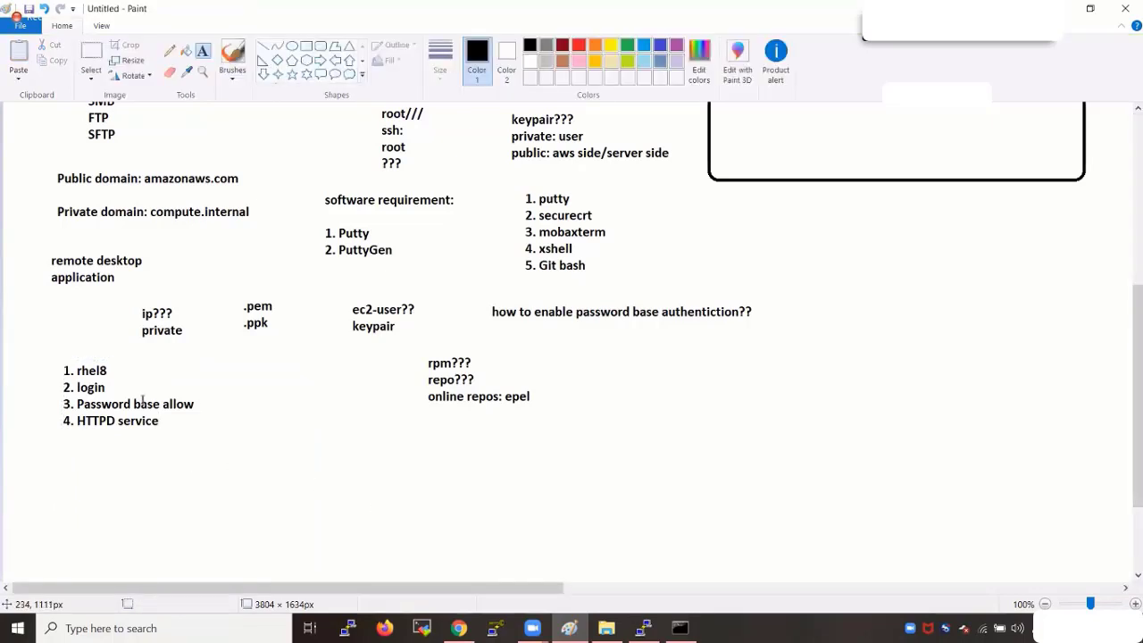
# - Discard a stray empty text box and return to the EC2 console
pyautogui.click(267, 445)
pyautogui.click(559, 459)
pyautogui.click(458, 628)
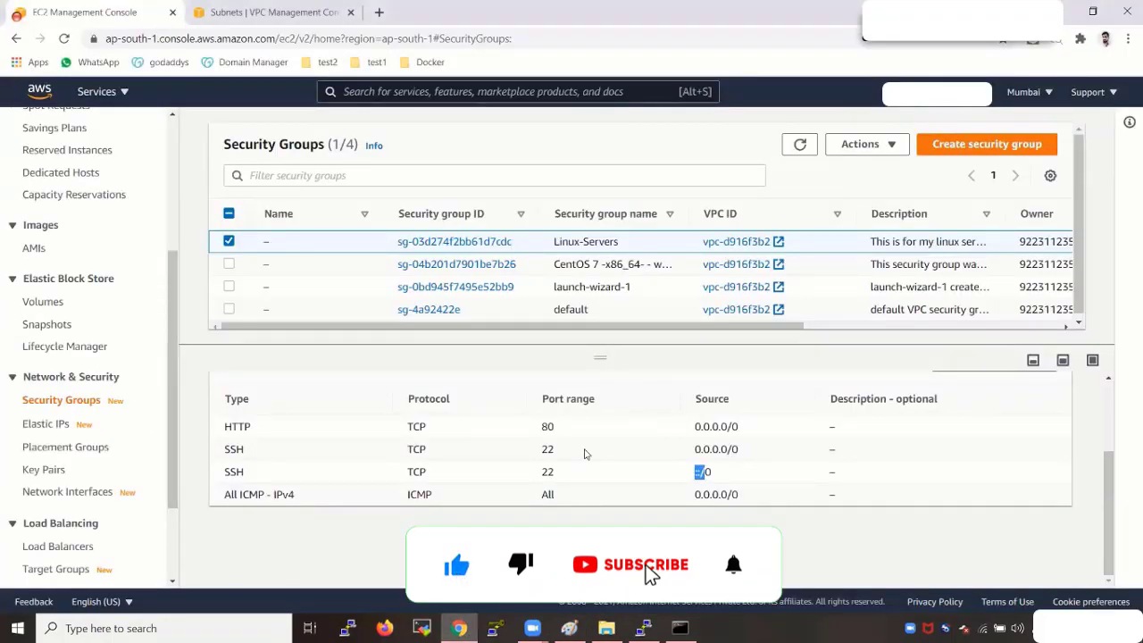
# - From Instances, deselect Linux-Server and launch a new instance using Microsoft Windows Server 2019 Base
pyautogui.scroll(5, 55, 263)
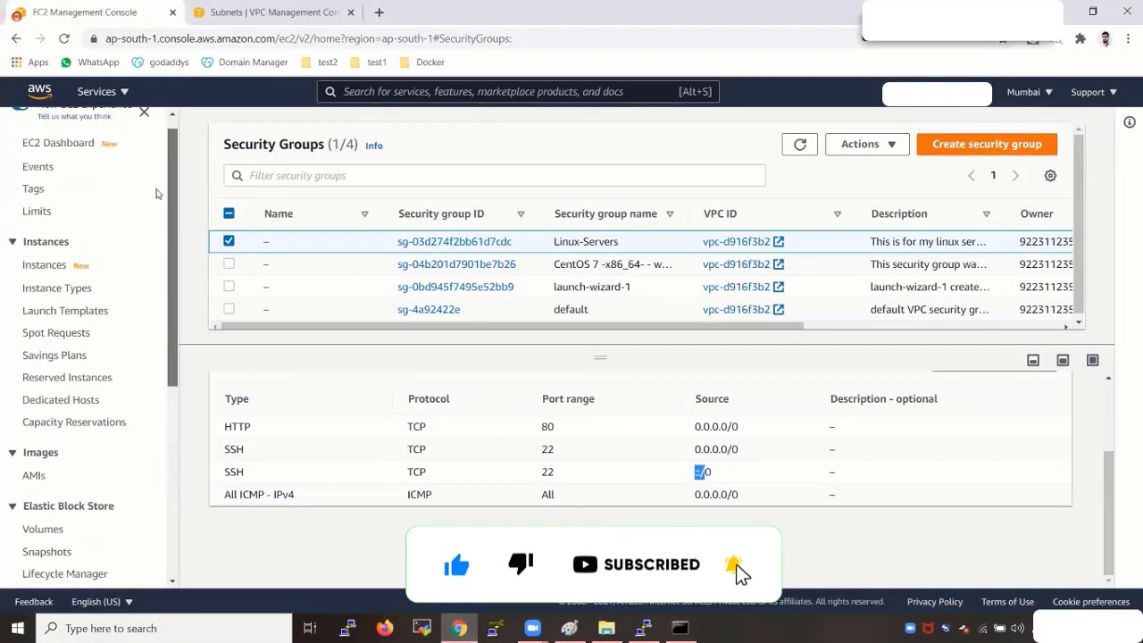
pyautogui.click(37, 284)
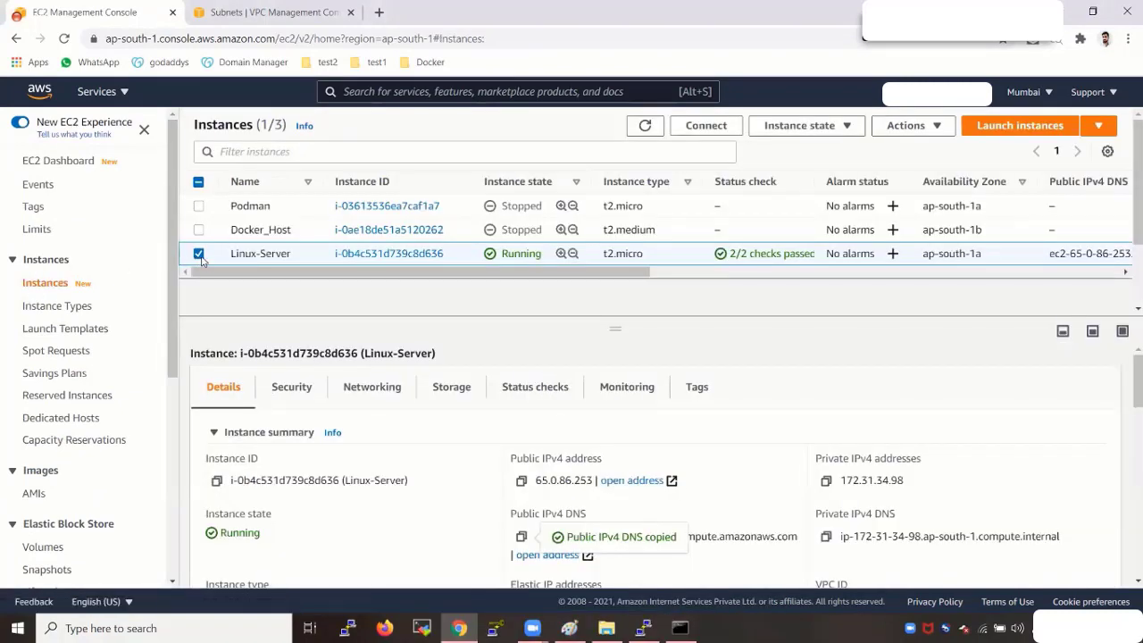
pyautogui.click(199, 255)
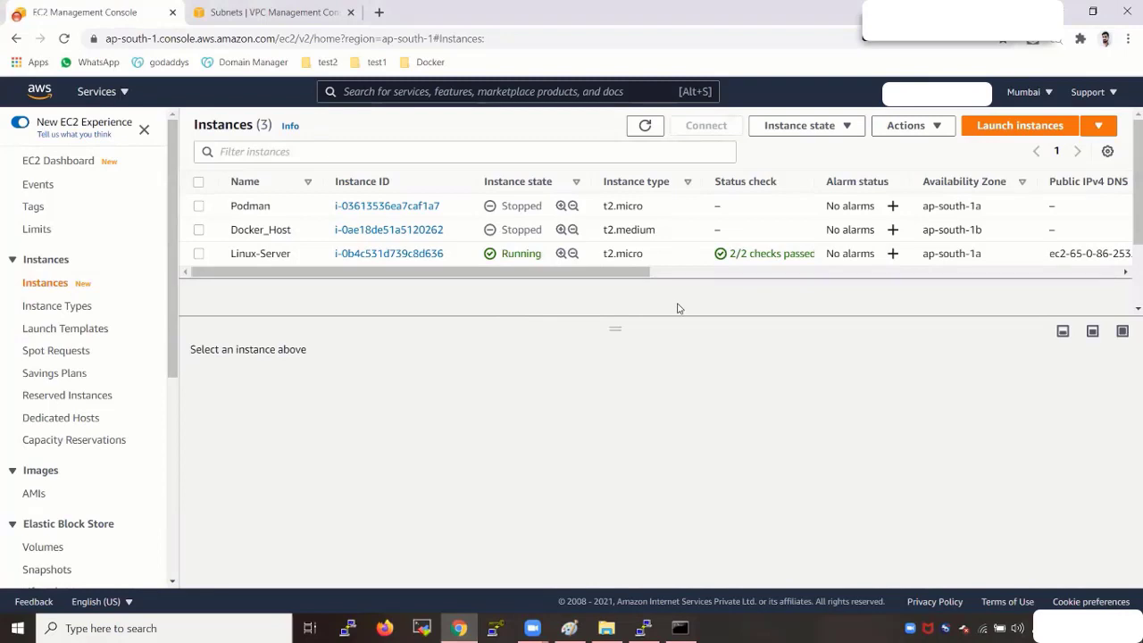
pyautogui.click(1020, 130)
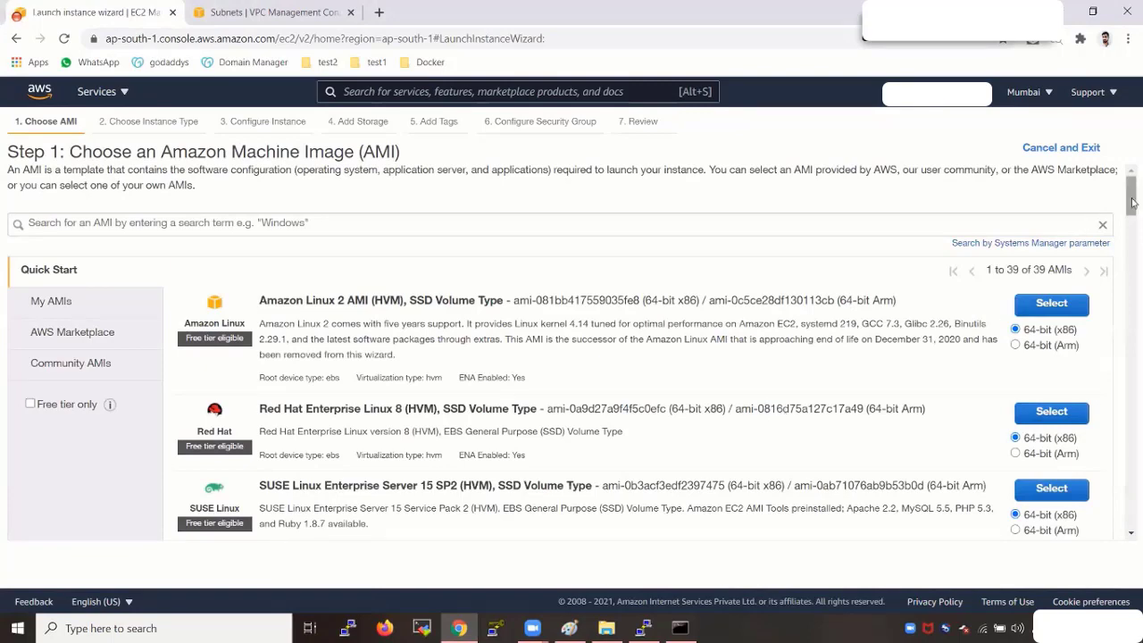
pyautogui.click(1133, 239)
pyautogui.scroll(2, 1133, 234)
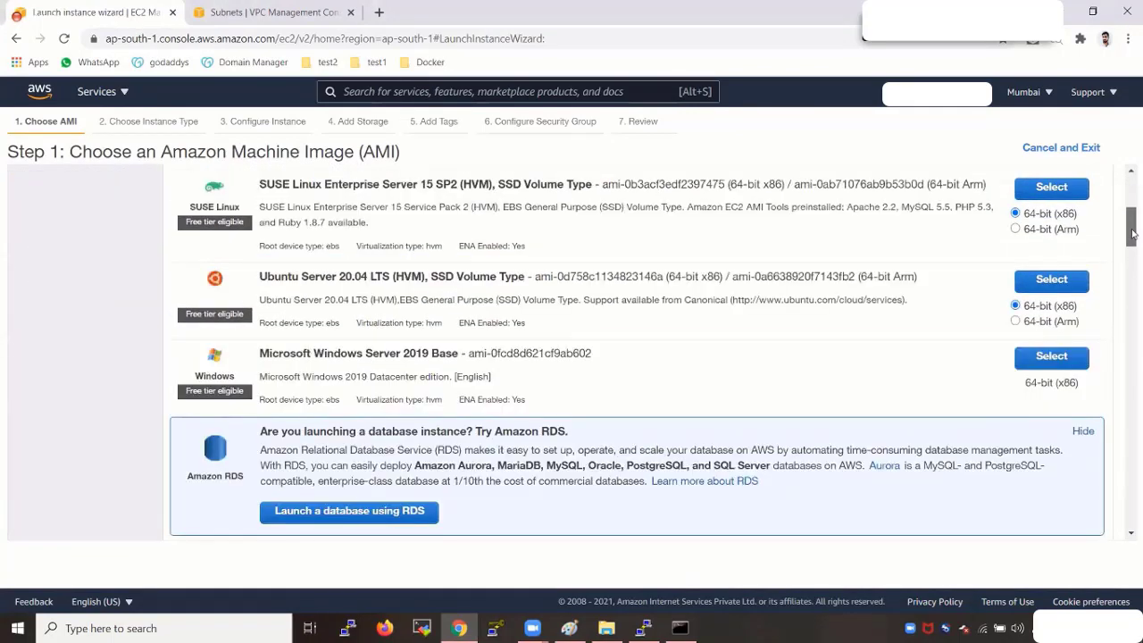
pyautogui.click(1036, 358)
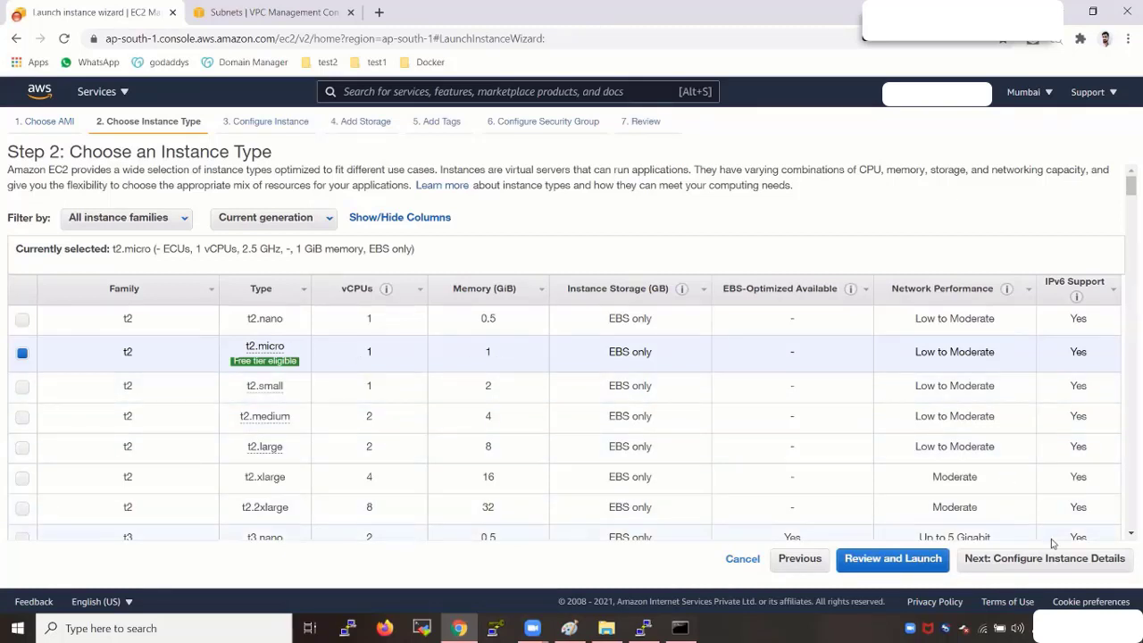
# - Set the subnet to subnet-07196a4b (ap-south-1b) with Auto-assign Public IP on Use subnet setting
pyautogui.click(1057, 559)
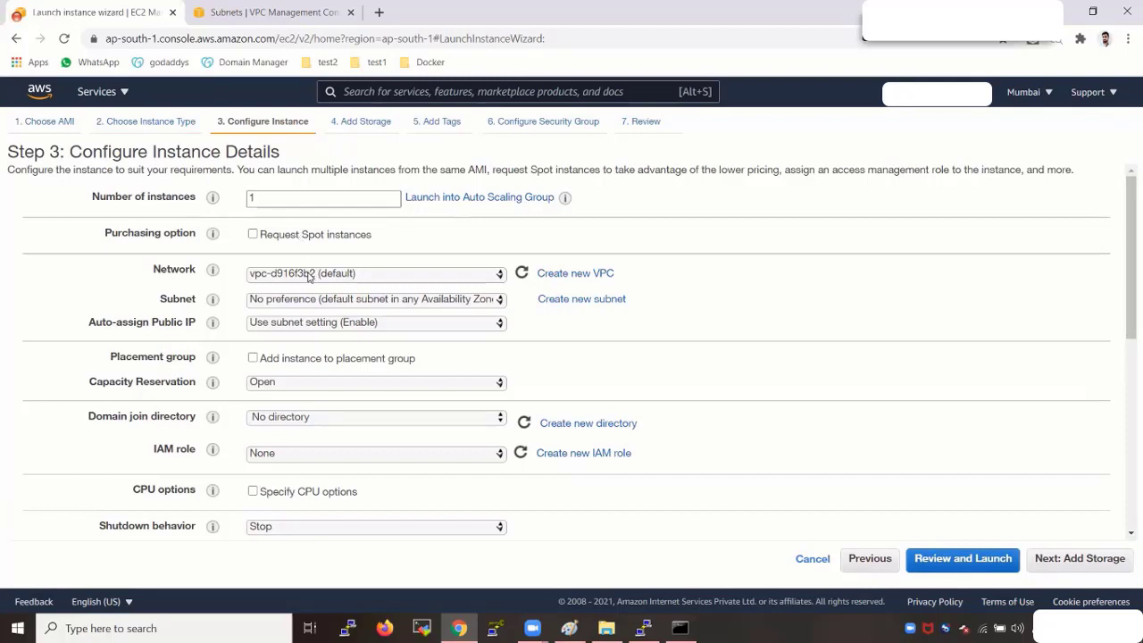
pyautogui.click(313, 301)
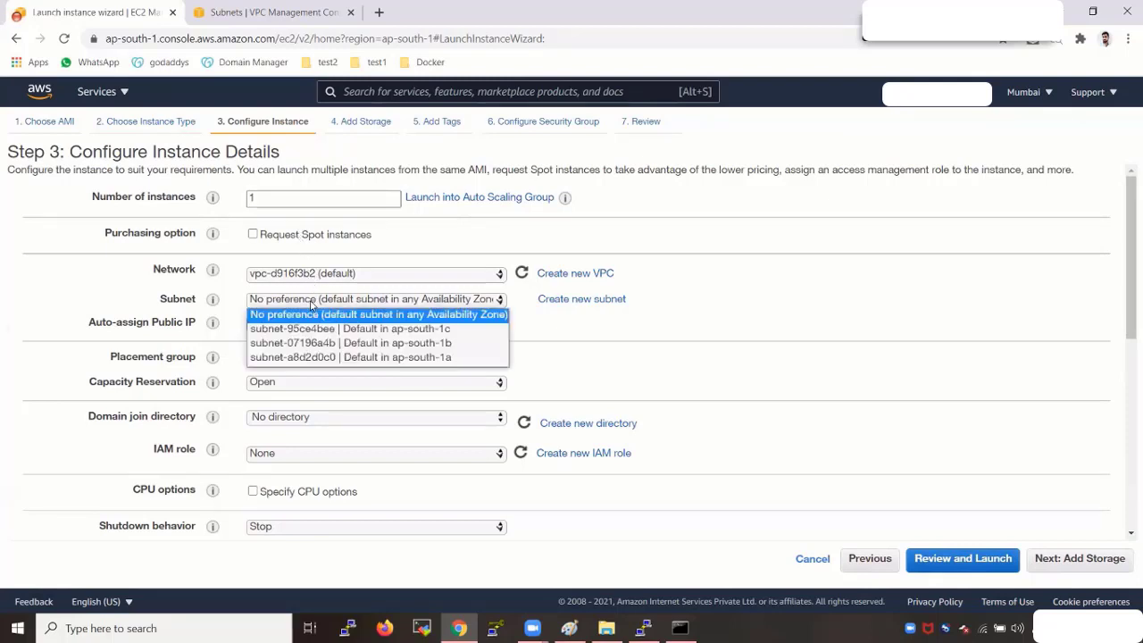
pyautogui.click(347, 344)
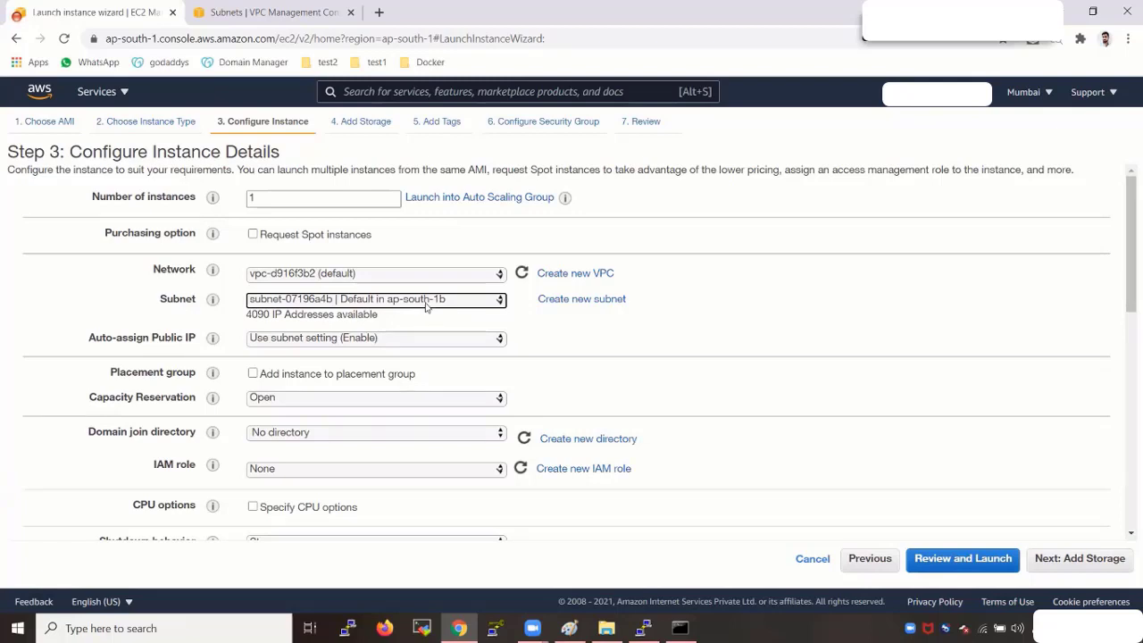
pyautogui.click(399, 339)
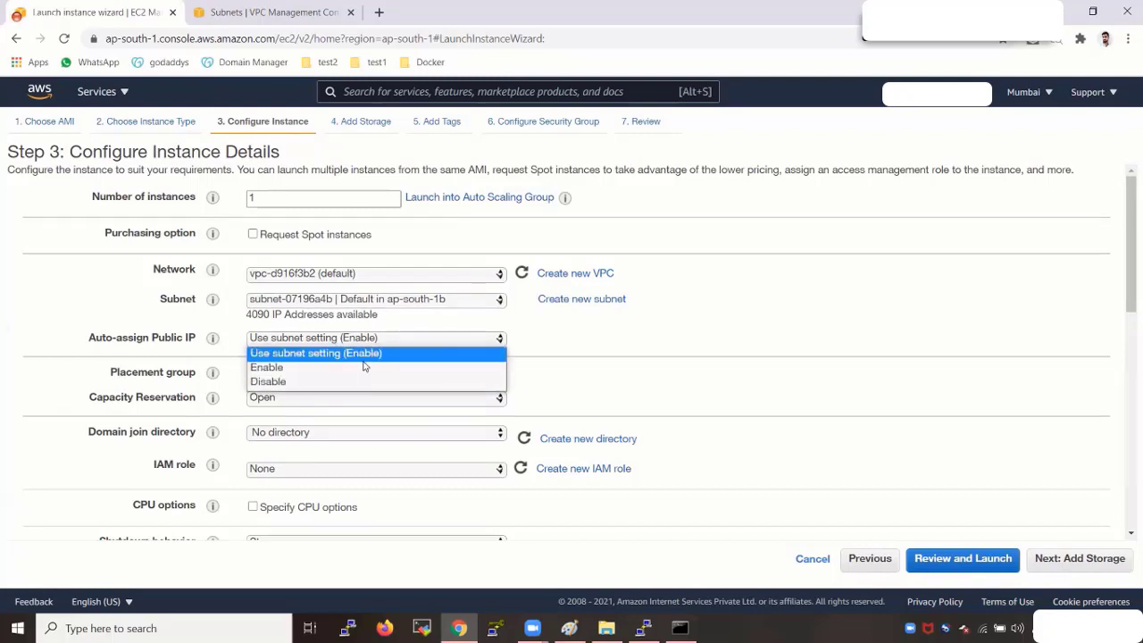
pyautogui.click(363, 355)
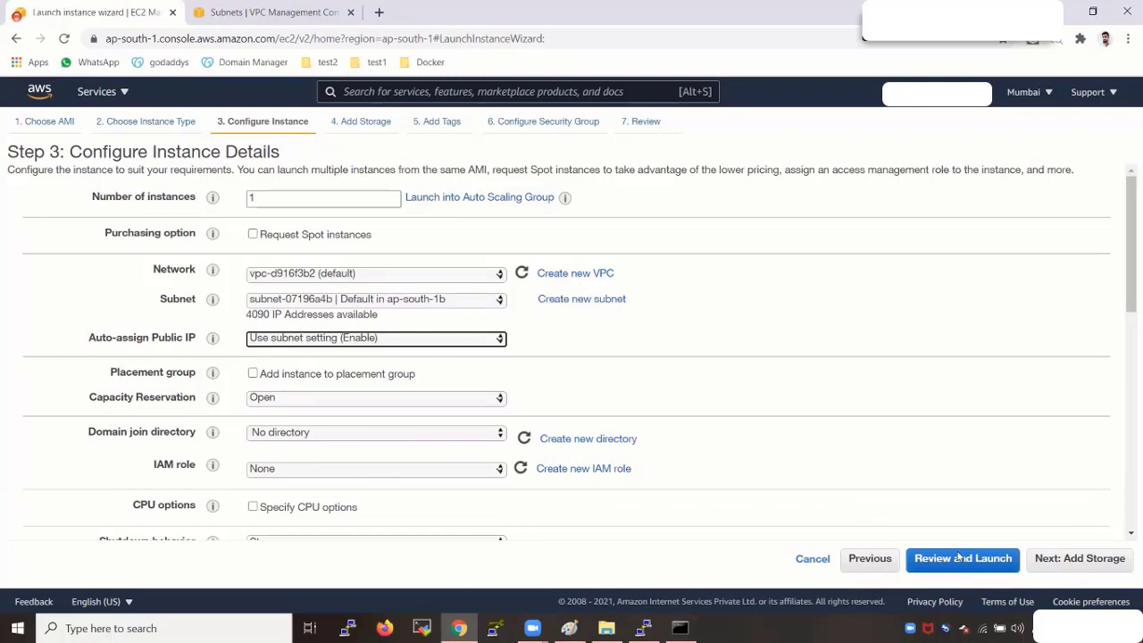
pyautogui.click(1057, 570)
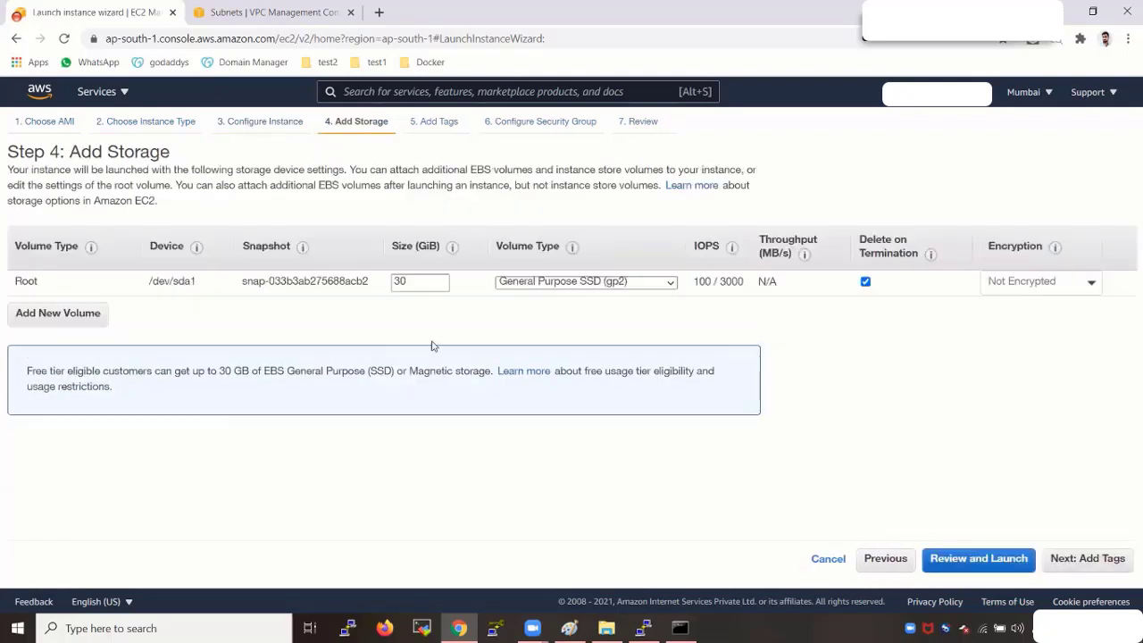
# - Keep the 30 GiB root volume and add the tag Name = Windows-server
pyautogui.doubleClick(393, 282)
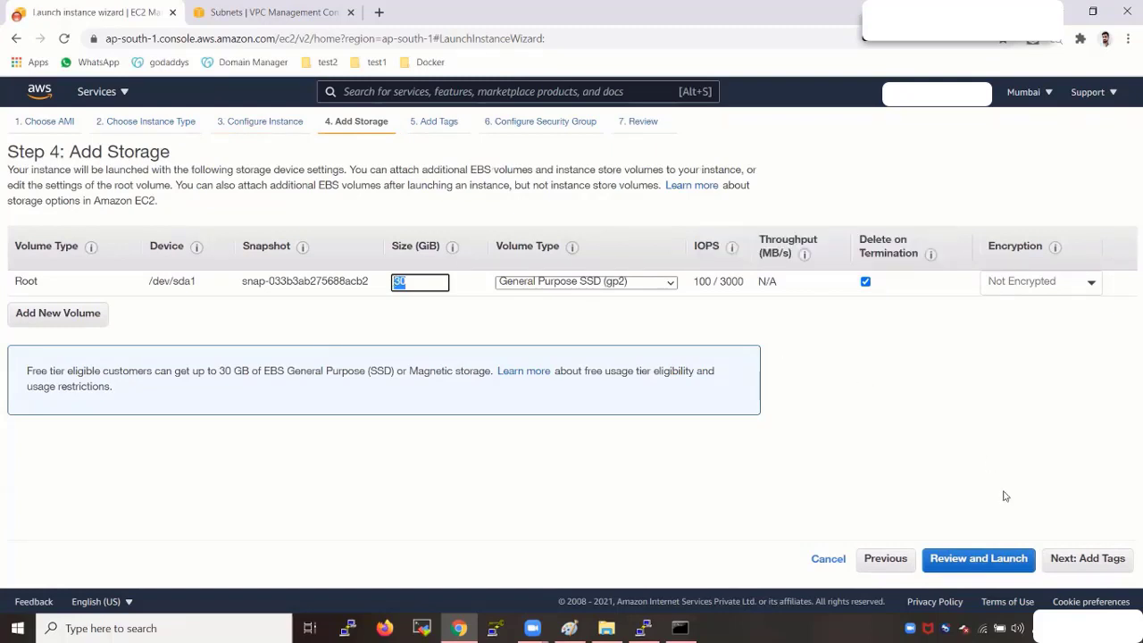
pyautogui.click(1092, 561)
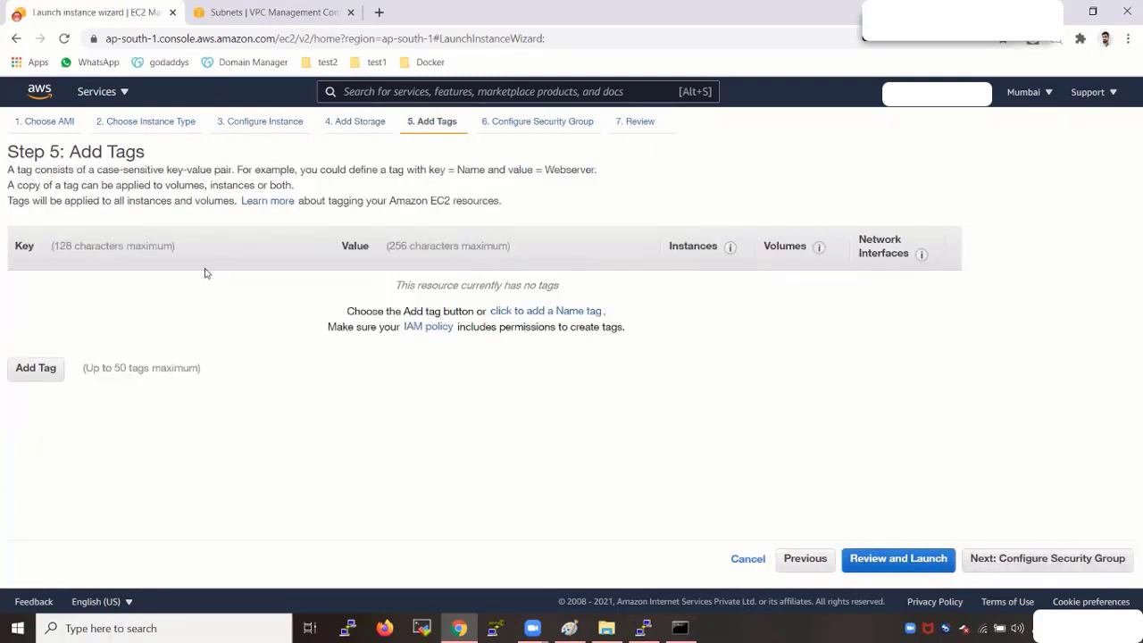
pyautogui.click(54, 369)
pyautogui.write('Name')
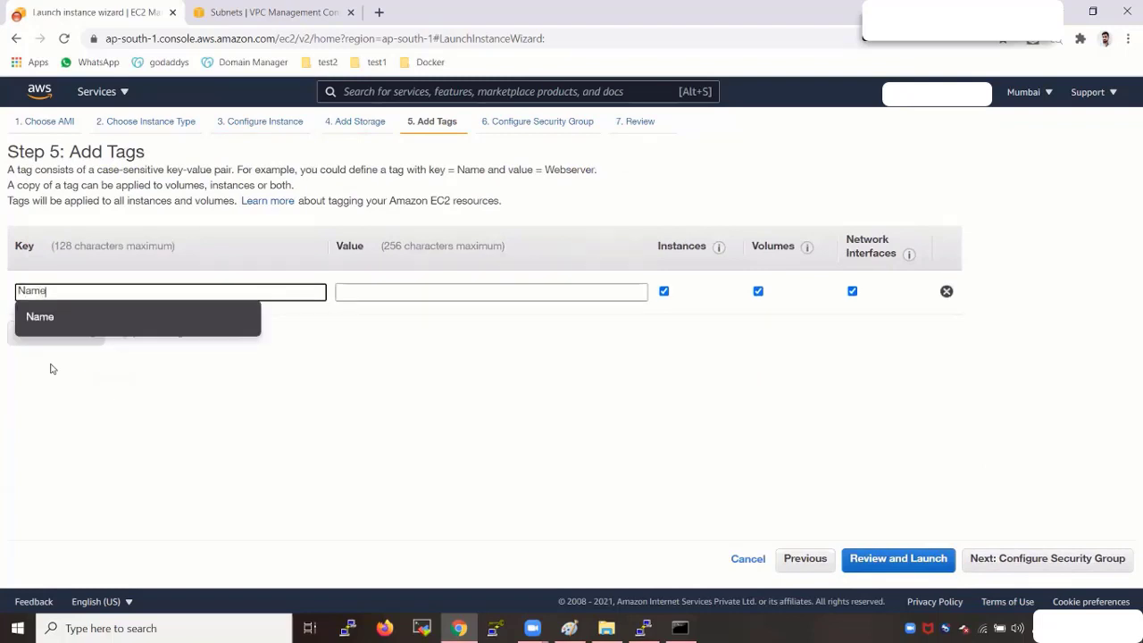
pyautogui.press('Tab')
pyautogui.write('Win')
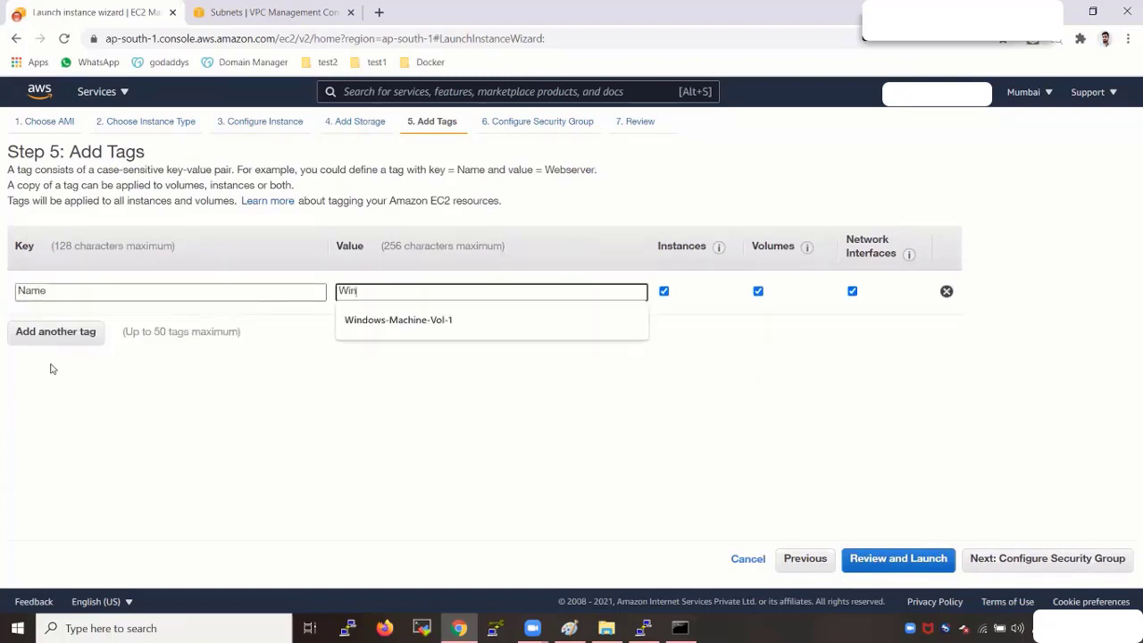
pyautogui.write('dows-server')
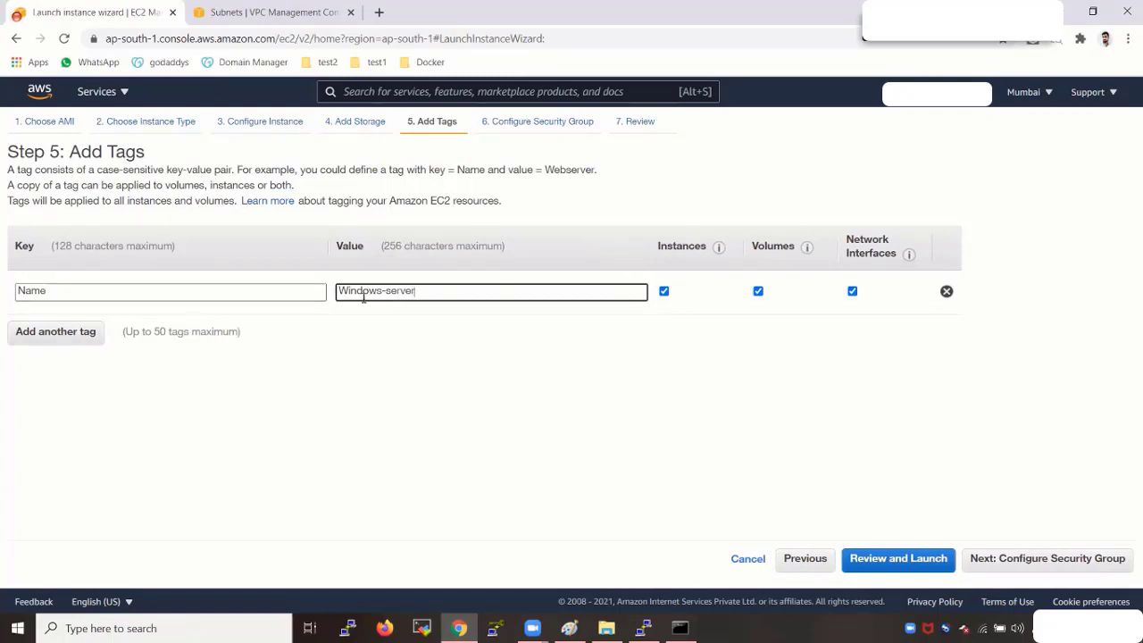
pyautogui.moveTo(450, 287); pyautogui.dragTo(308, 300)
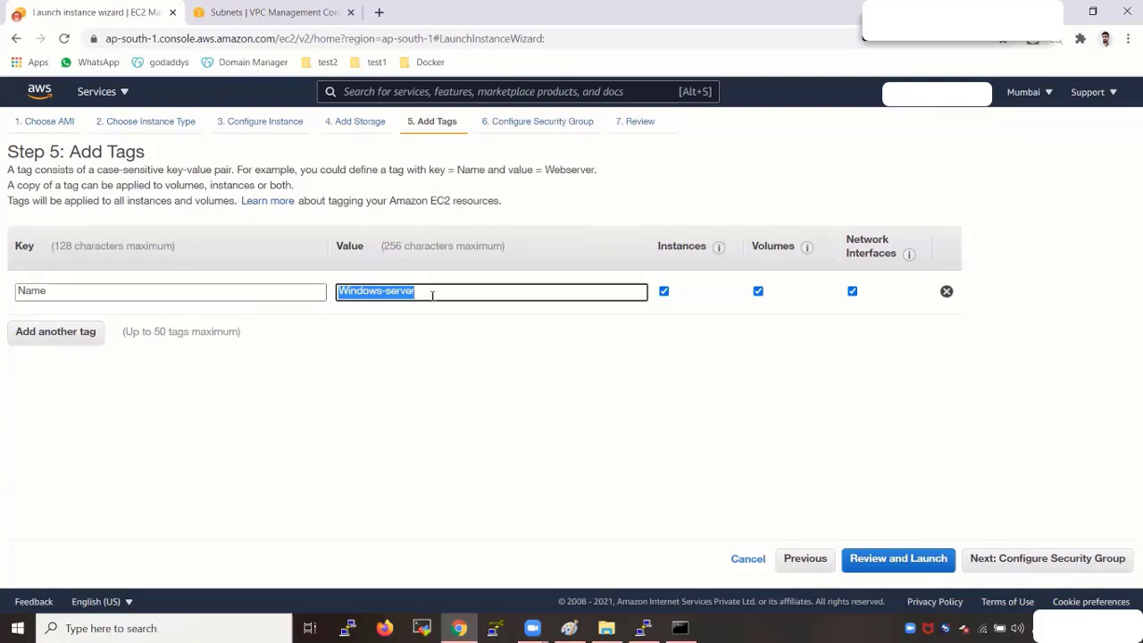
pyautogui.click(1008, 564)
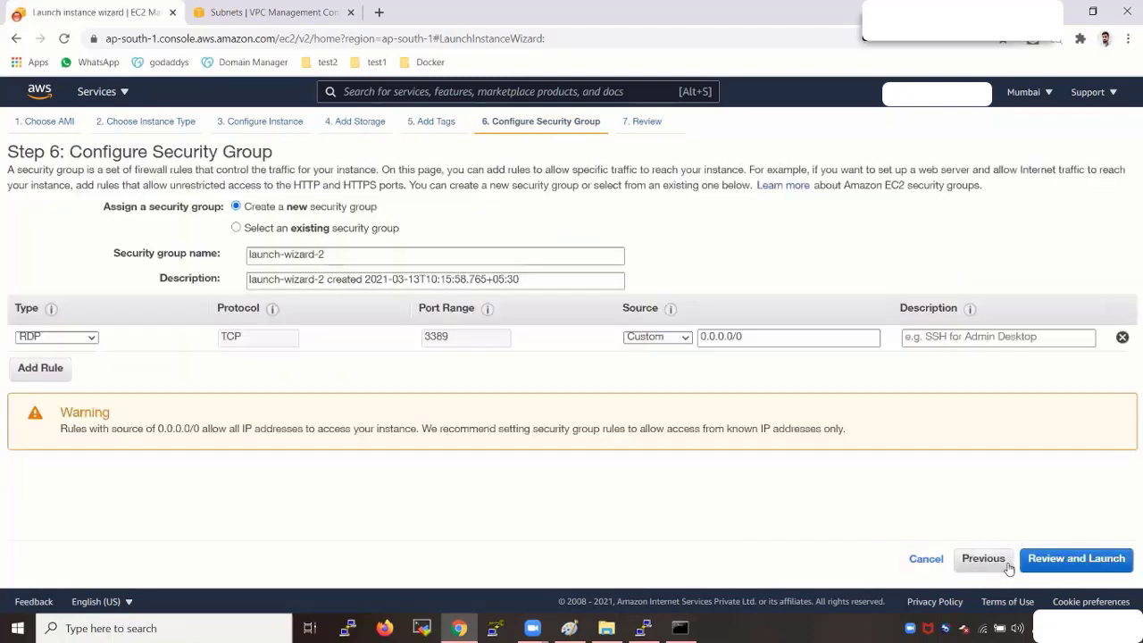
# - Name the new security group Windows-server with description 'this is for windows servers'
pyautogui.click(361, 231)
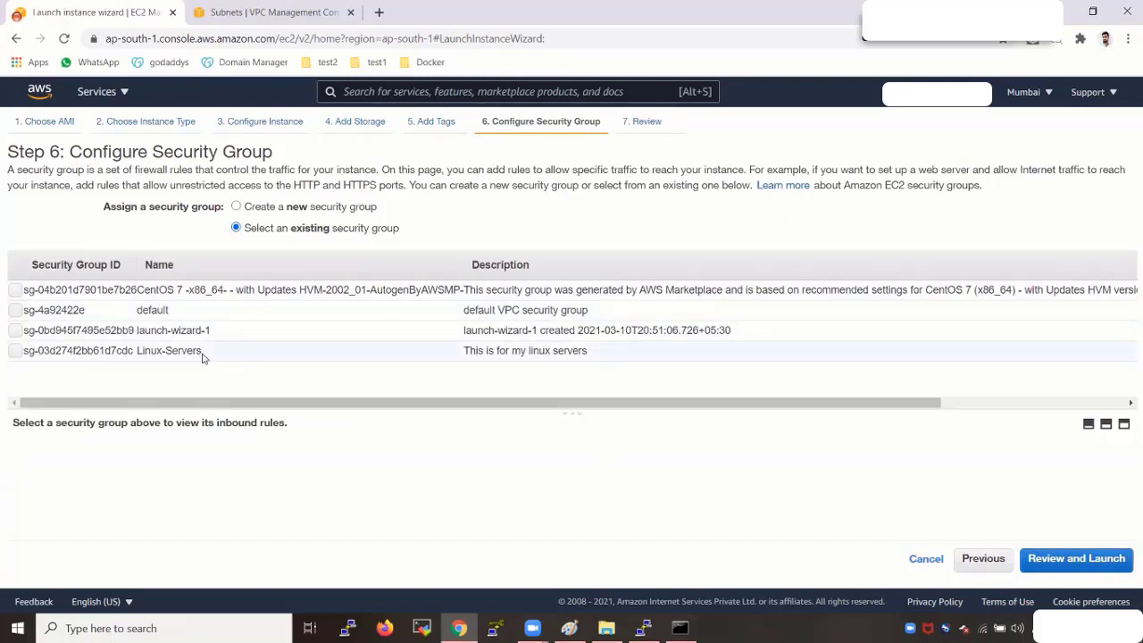
pyautogui.moveTo(204, 353); pyautogui.dragTo(136, 362)
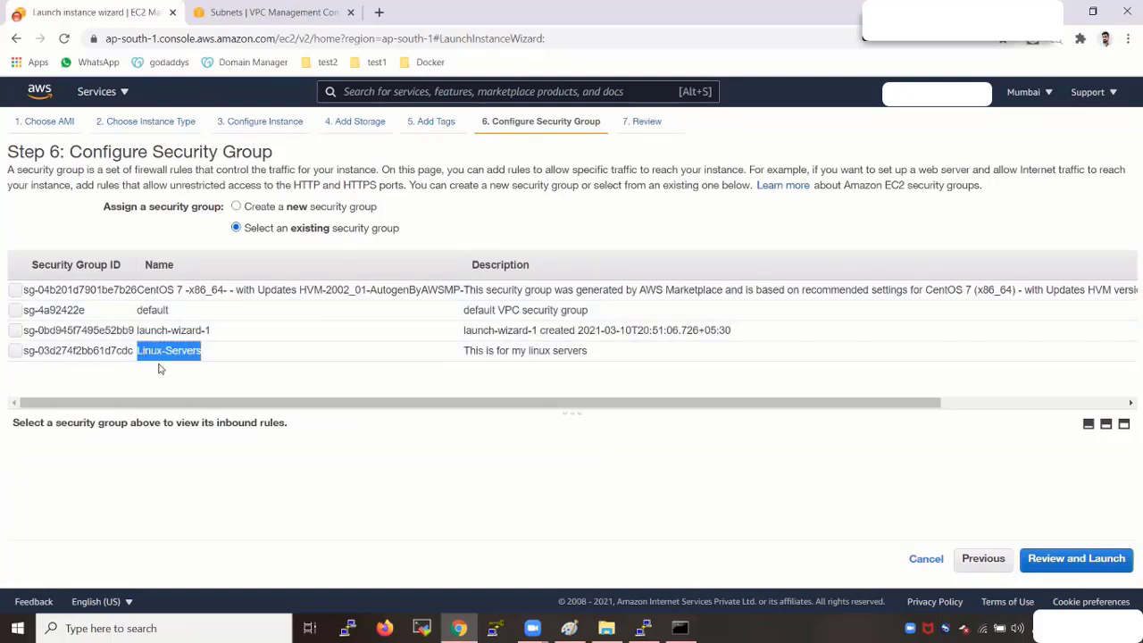
pyautogui.click(237, 207)
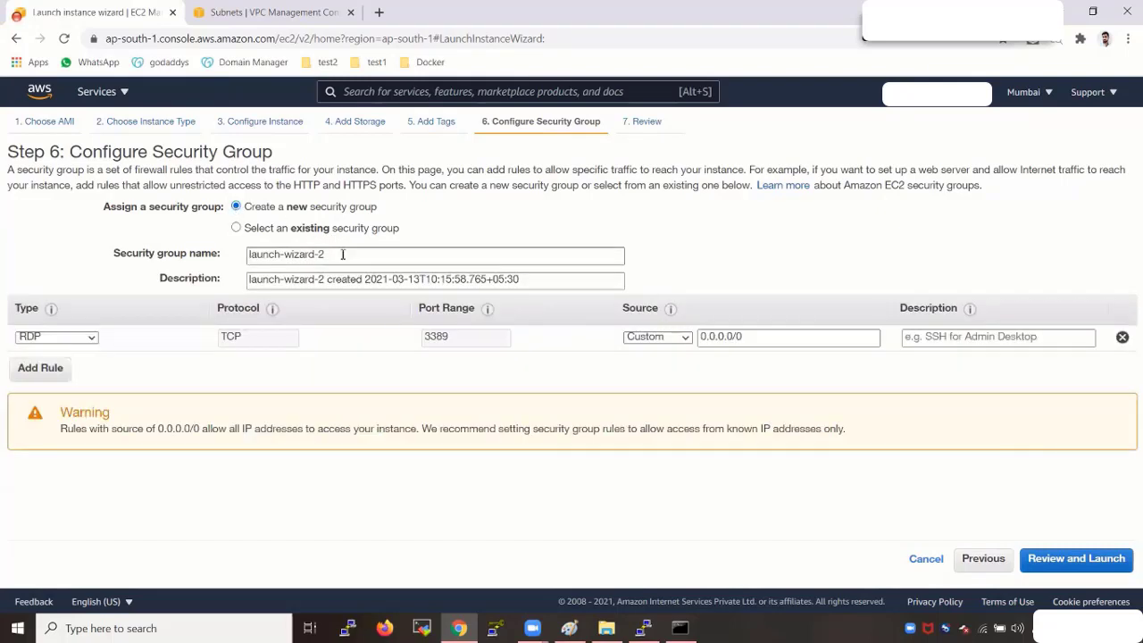
pyautogui.moveTo(342, 255); pyautogui.dragTo(227, 257)
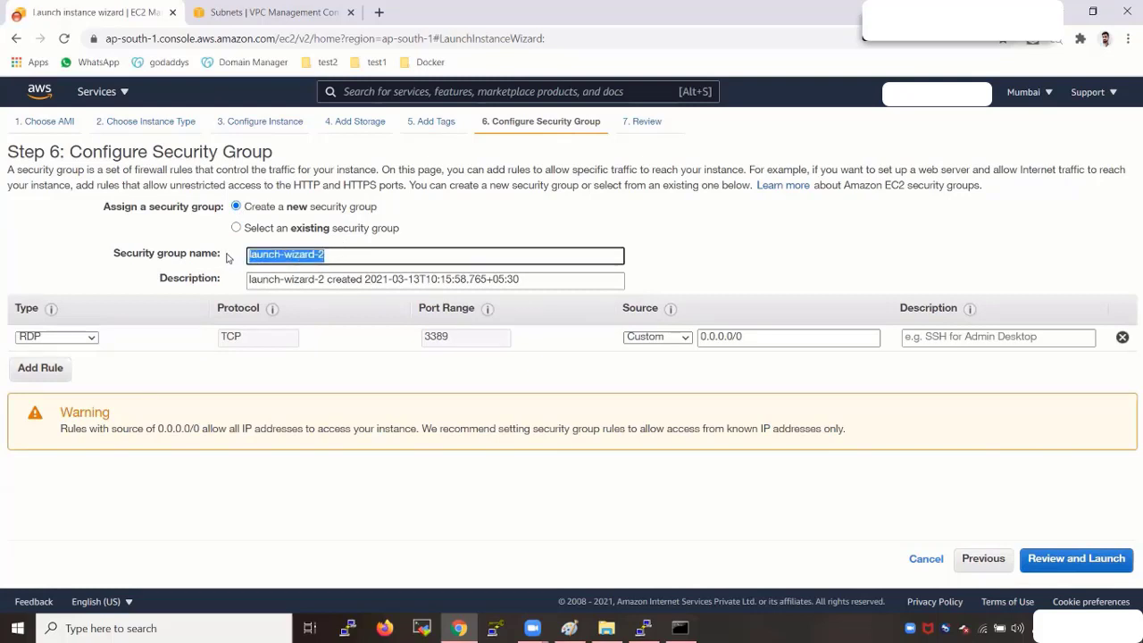
pyautogui.write('Windows')
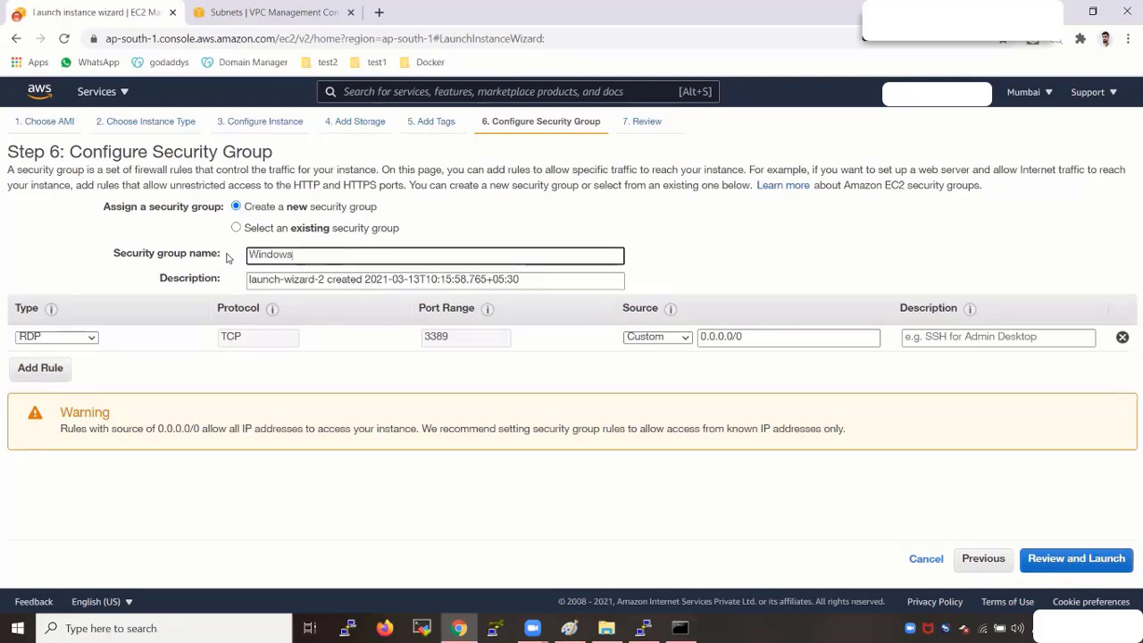
pyautogui.write('-server')
pyautogui.press('Tab')
pyautogui.write('t')
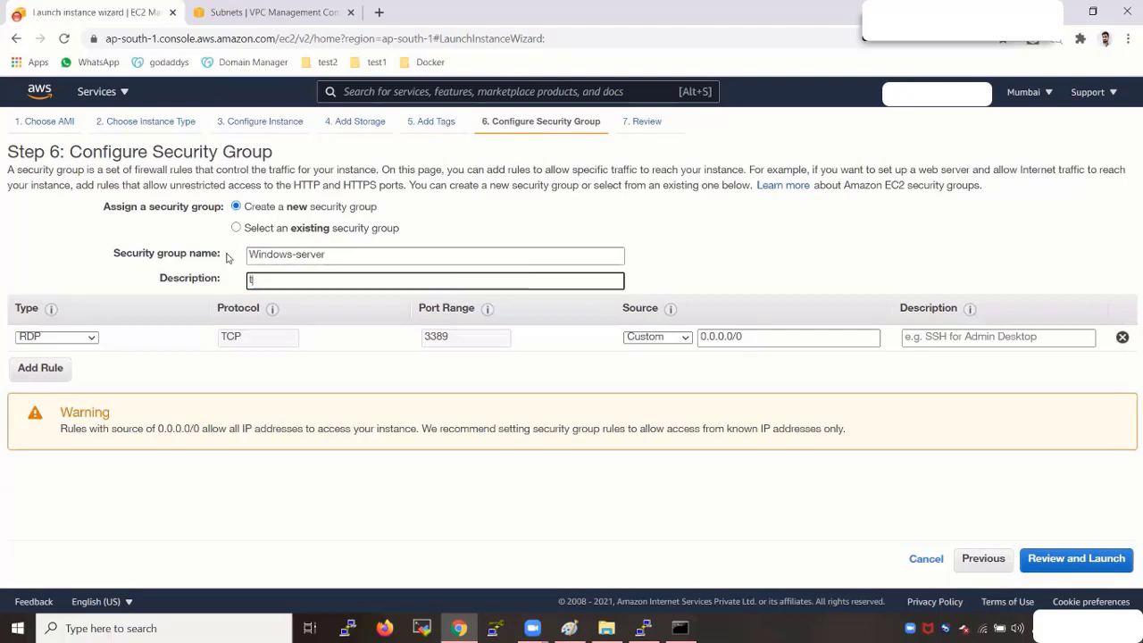
pyautogui.write('his is for w')
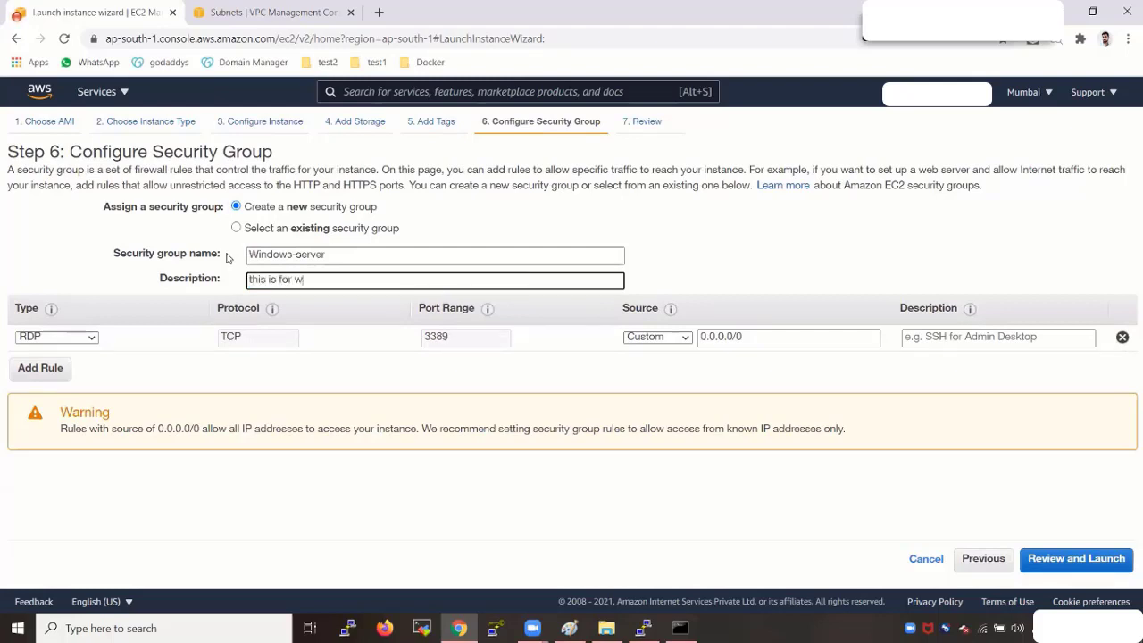
pyautogui.write('indows servers')
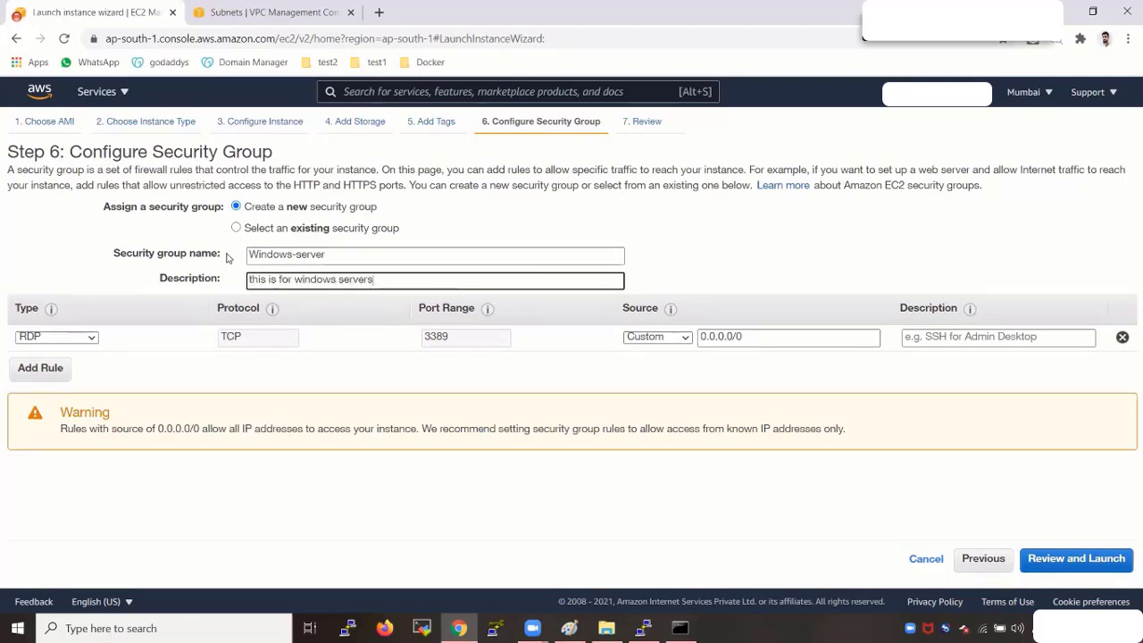
# - Add an All ICMP - IPv4 inbound rule from 0.0.0.0/0 and proceed to Review
pyautogui.click(40, 368)
pyautogui.click(87, 364)
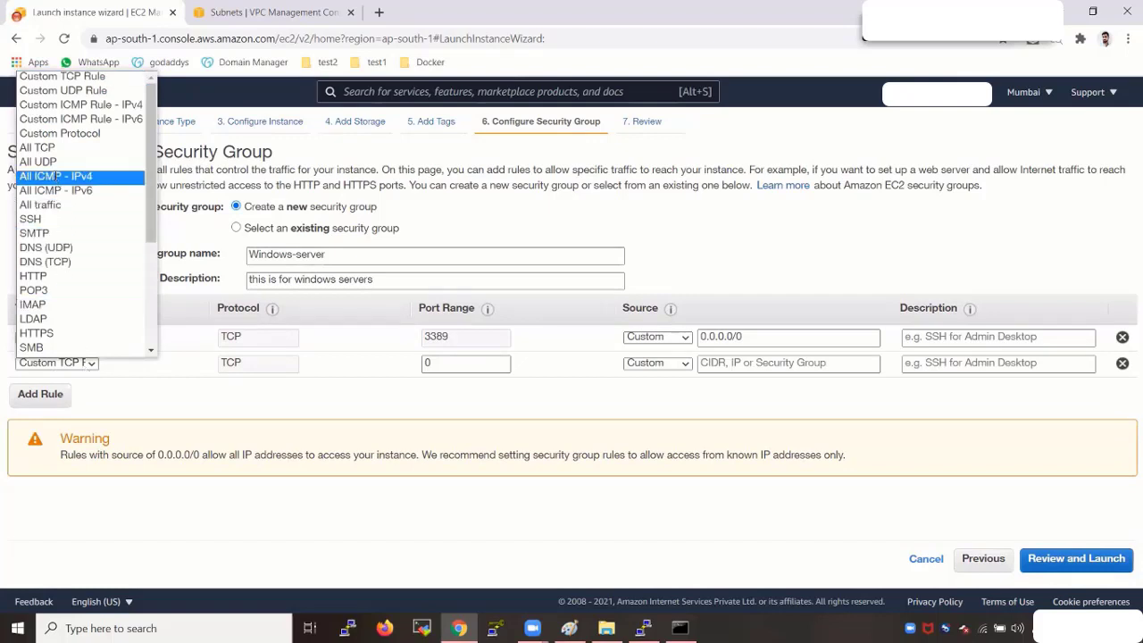
pyautogui.click(58, 178)
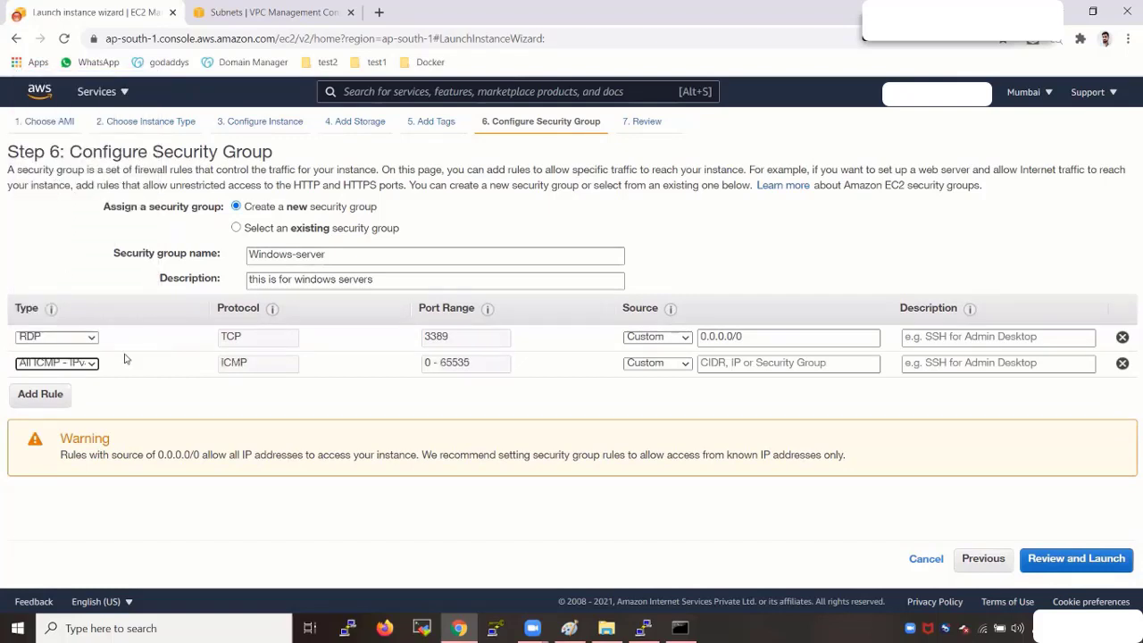
pyautogui.click(725, 359)
pyautogui.click(725, 391)
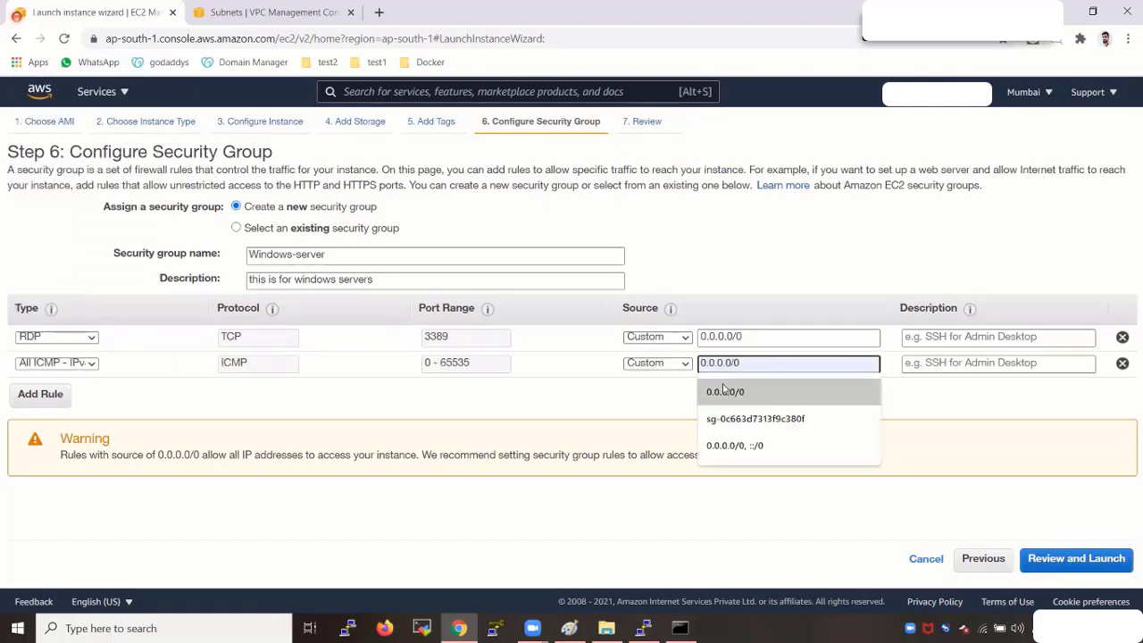
pyautogui.click(654, 411)
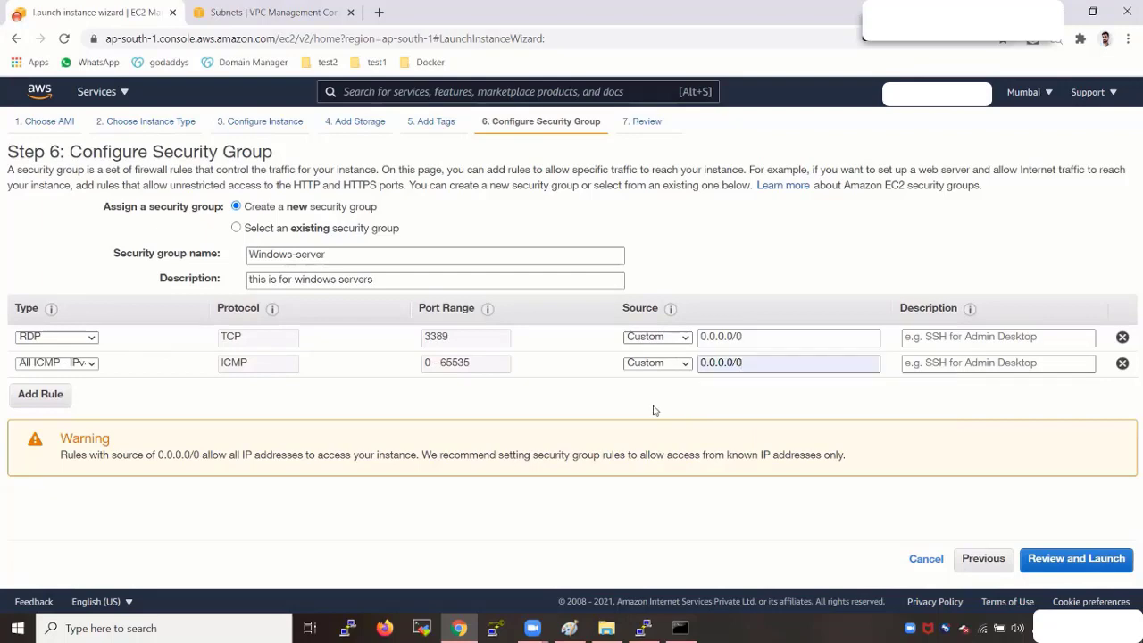
pyautogui.click(1076, 559)
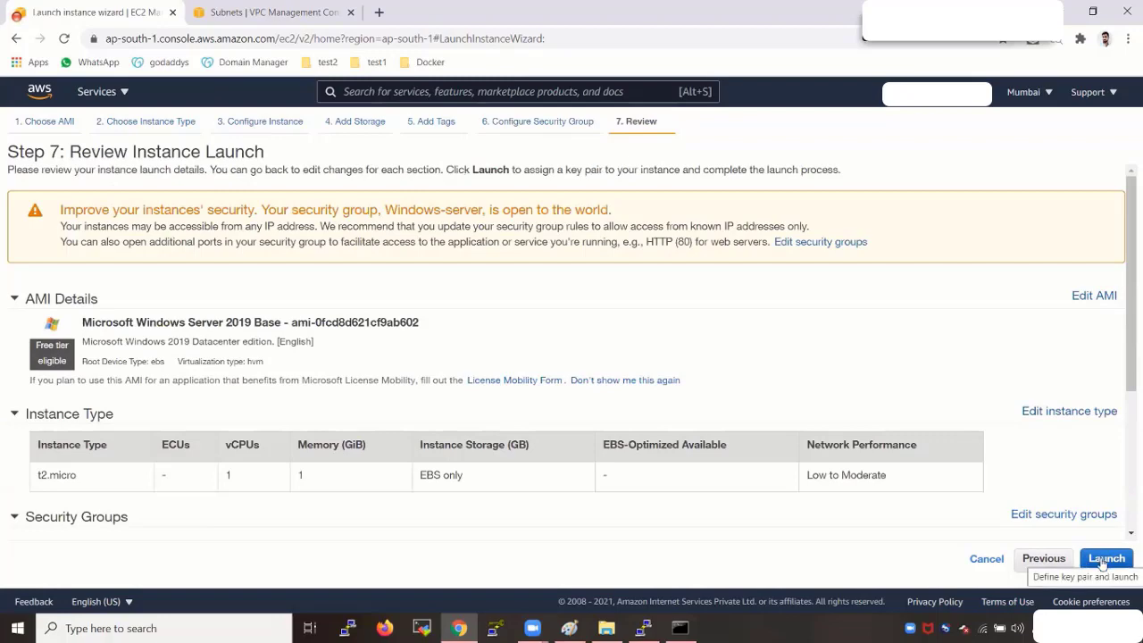
# - Launch with the existing awsbatch8to11 key pair, acknowledging the private key file
pyautogui.click(1104, 560)
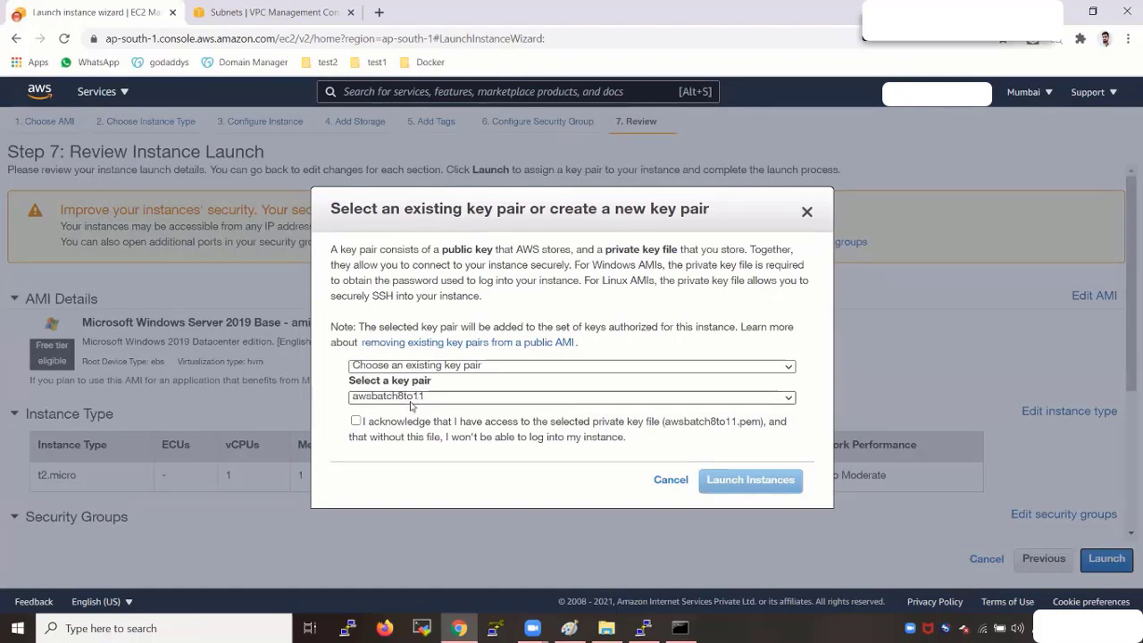
pyautogui.click(357, 422)
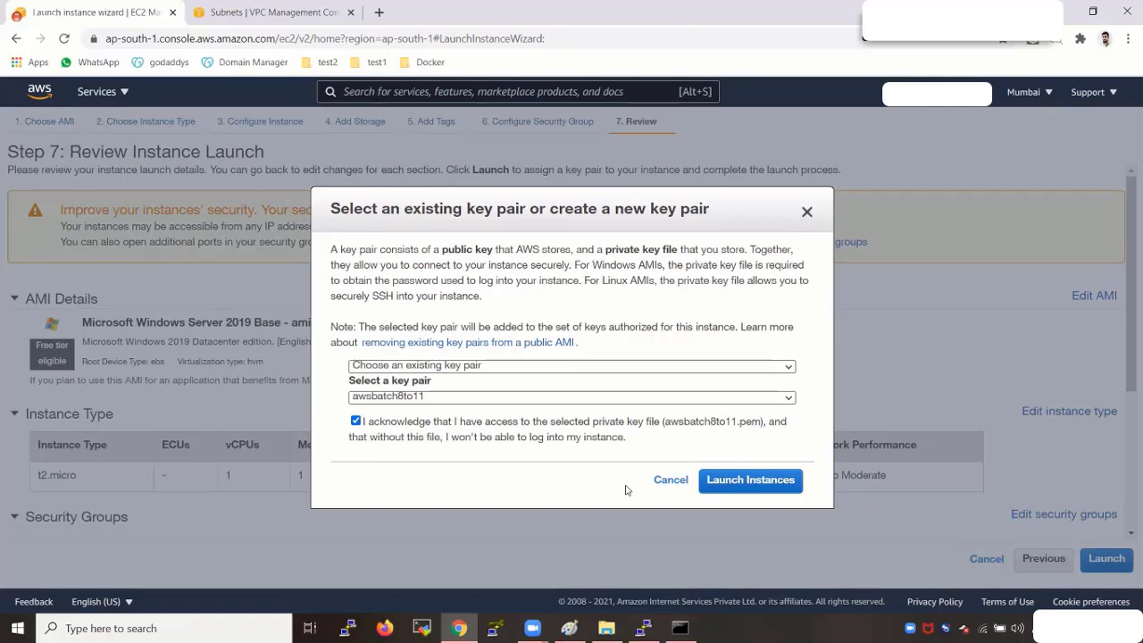
pyautogui.click(727, 483)
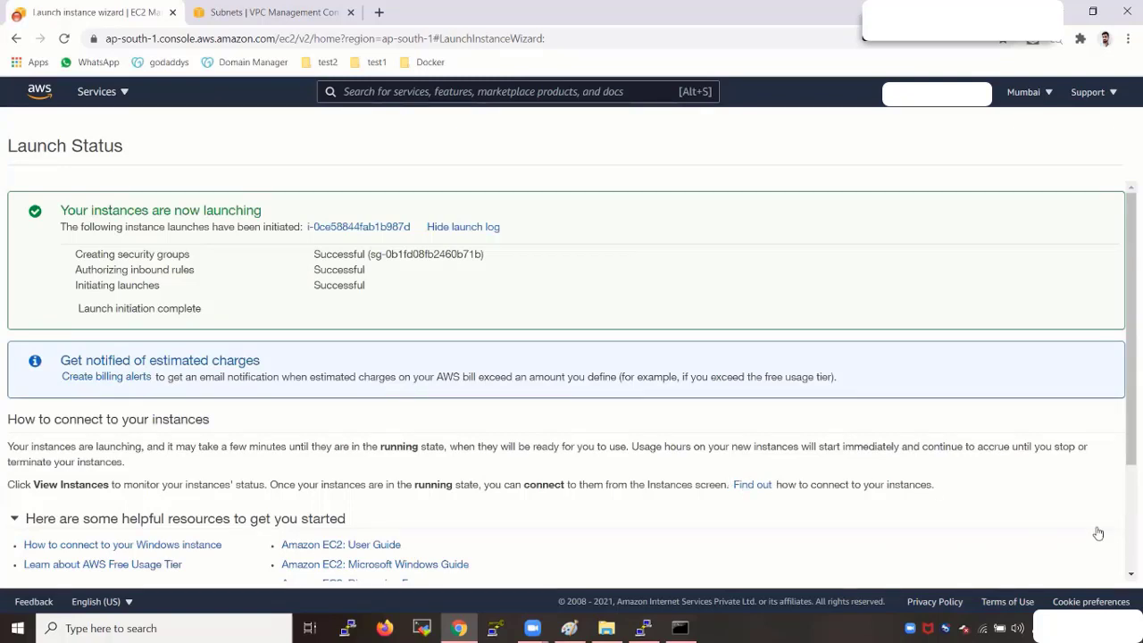
# - View Windows-server's details in the instance list: running t2.micro in ap-south-1b with public IPv4
pyautogui.scroll(-3, 1137, 545)
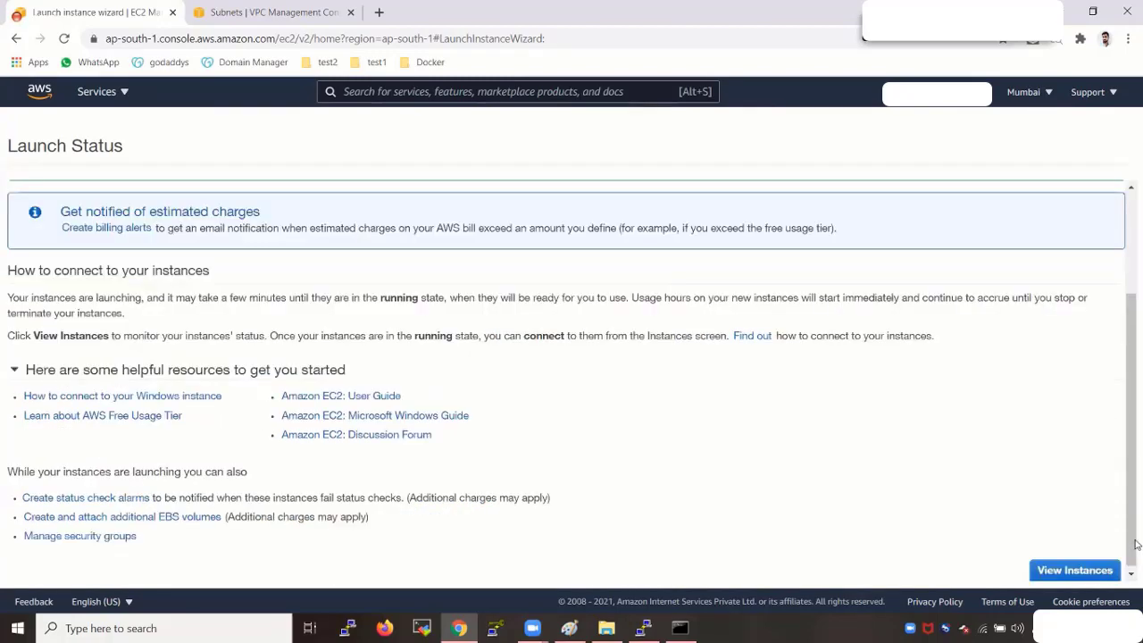
pyautogui.click(1074, 569)
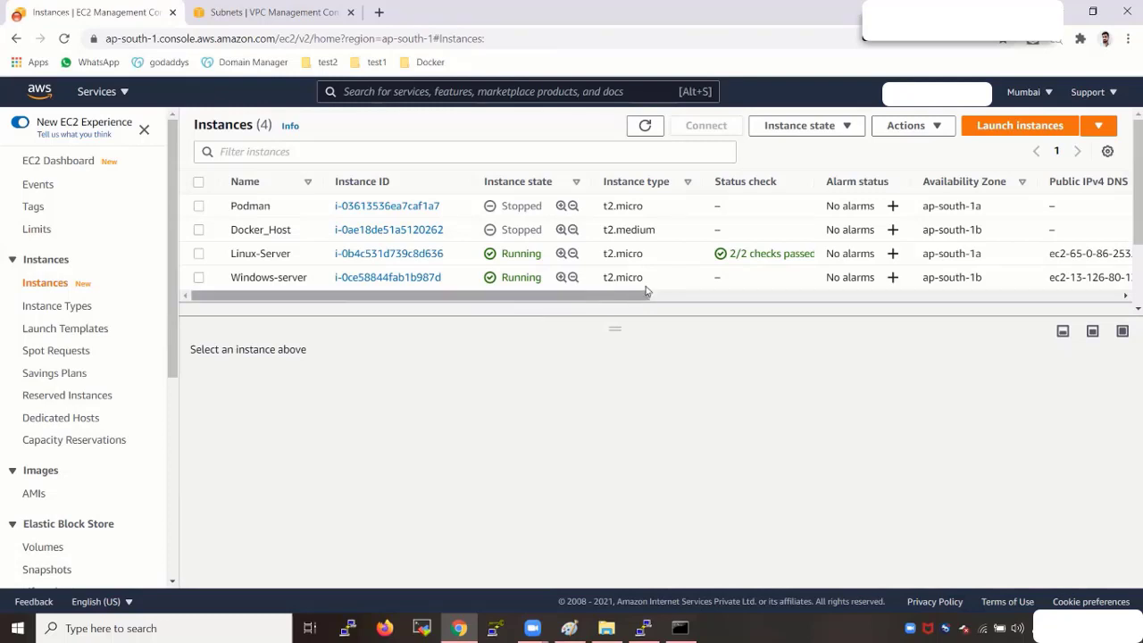
pyautogui.click(677, 280)
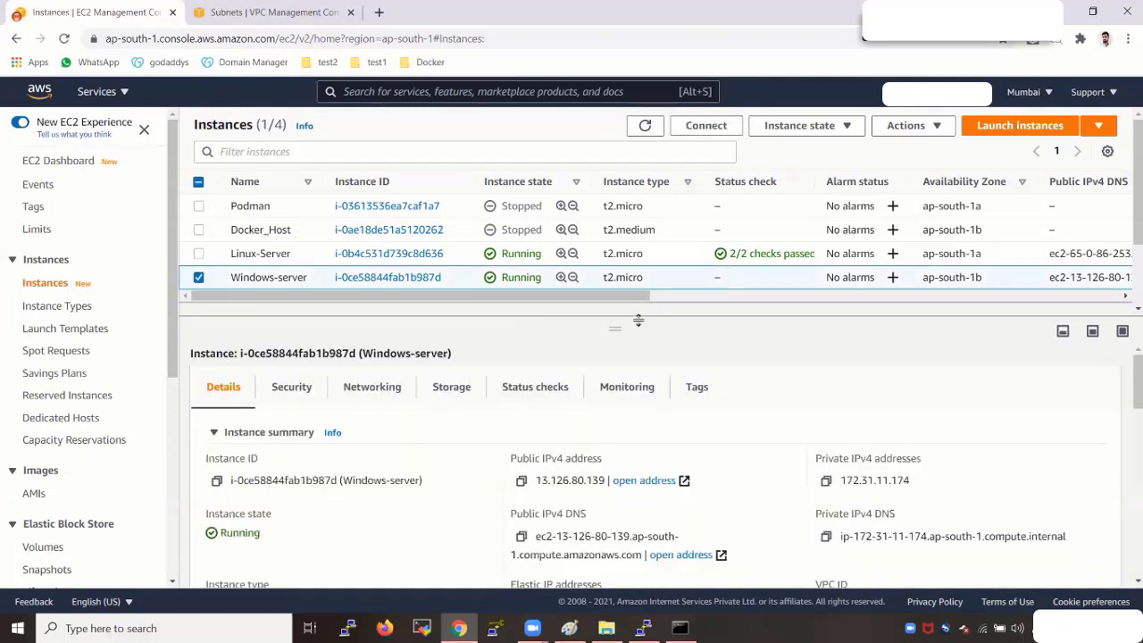
pyautogui.moveTo(639, 320); pyautogui.dragTo(639, 330)
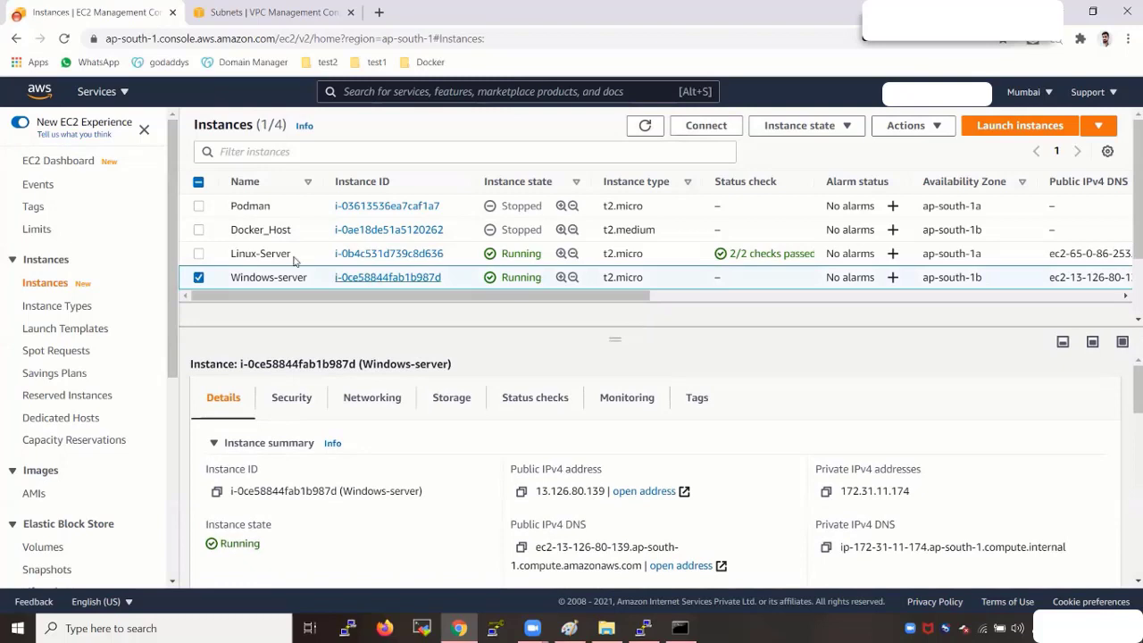
pyautogui.click(198, 278)
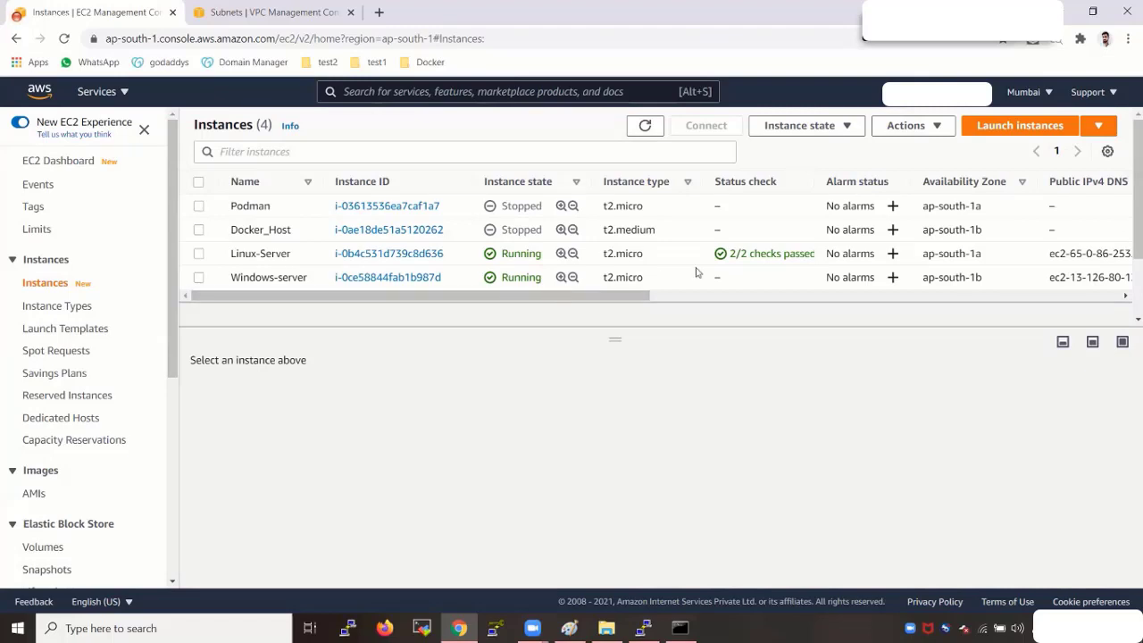
pyautogui.click(720, 275)
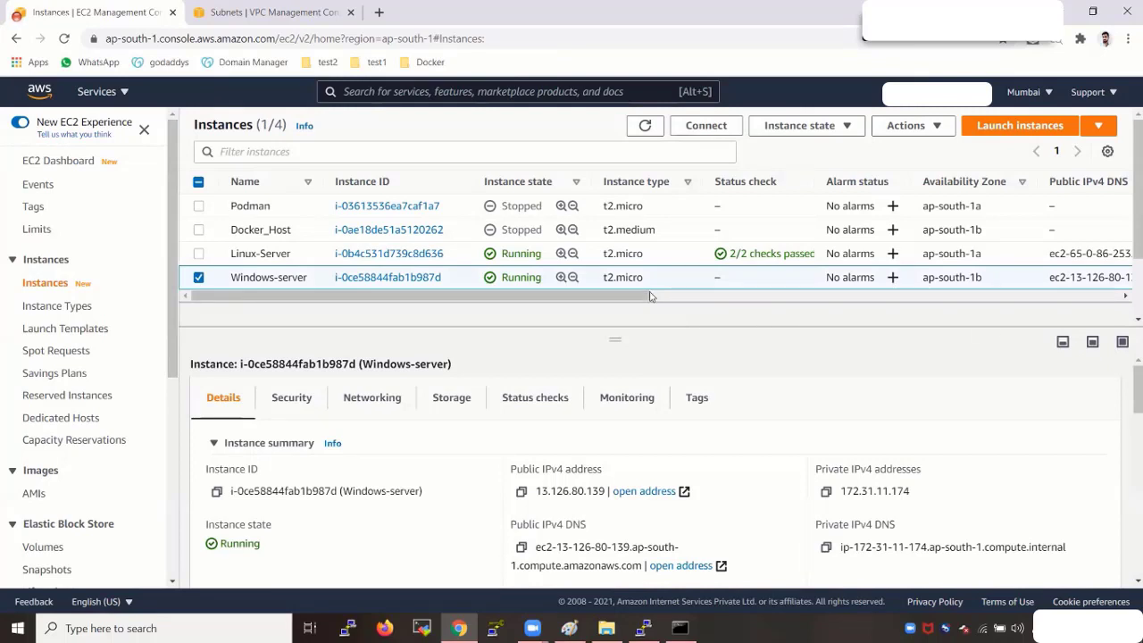
pyautogui.moveTo(641, 298); pyautogui.dragTo(587, 300)
pyautogui.moveTo(1138, 382)
pyautogui.mouseDown()
pyautogui.moveTo(1138, 403)
pyautogui.moveTo(1138, 376)
pyautogui.mouseUp()
# - Filter instances to Instance state: running, select Windows-server, and go to Connect
pyautogui.click(375, 150)
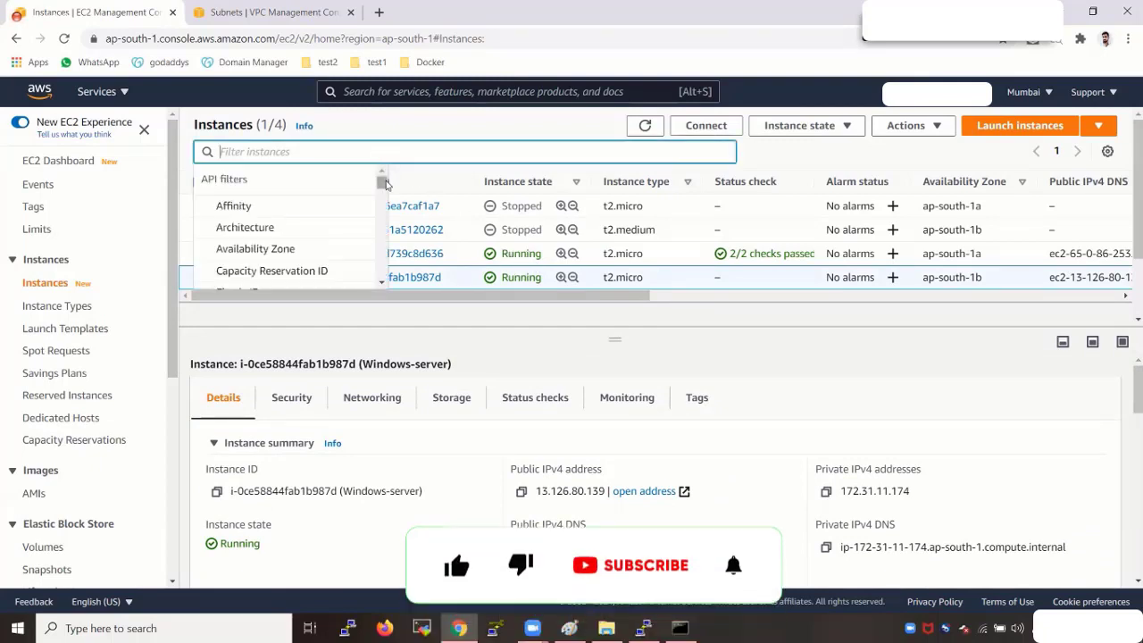
pyautogui.moveTo(383, 185); pyautogui.dragTo(385, 201)
pyautogui.click(298, 259)
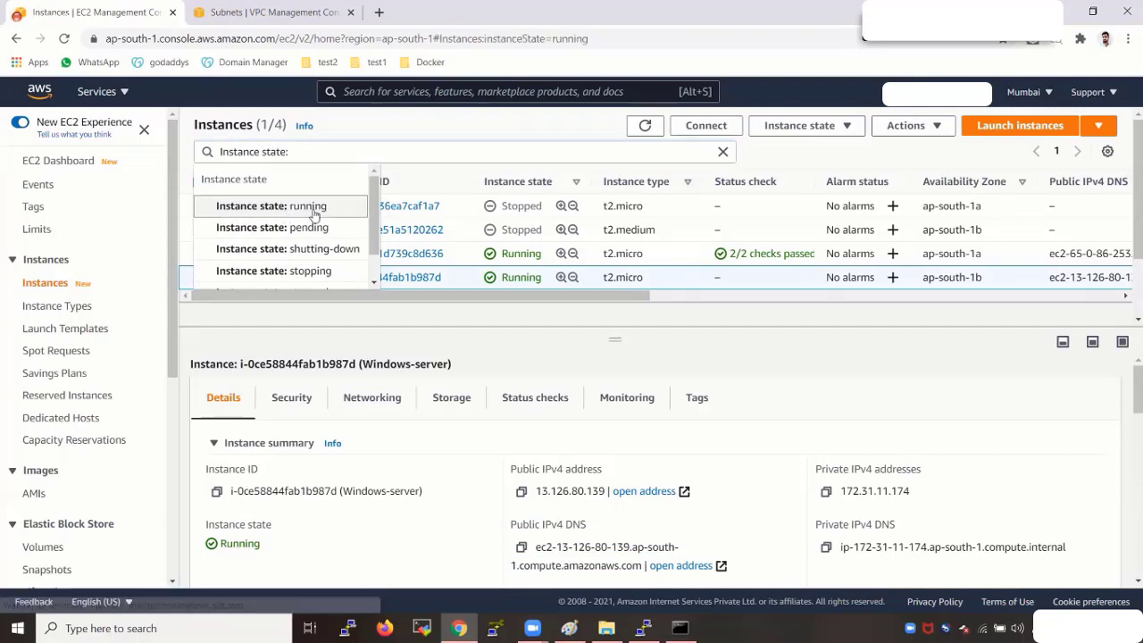
pyautogui.click(286, 211)
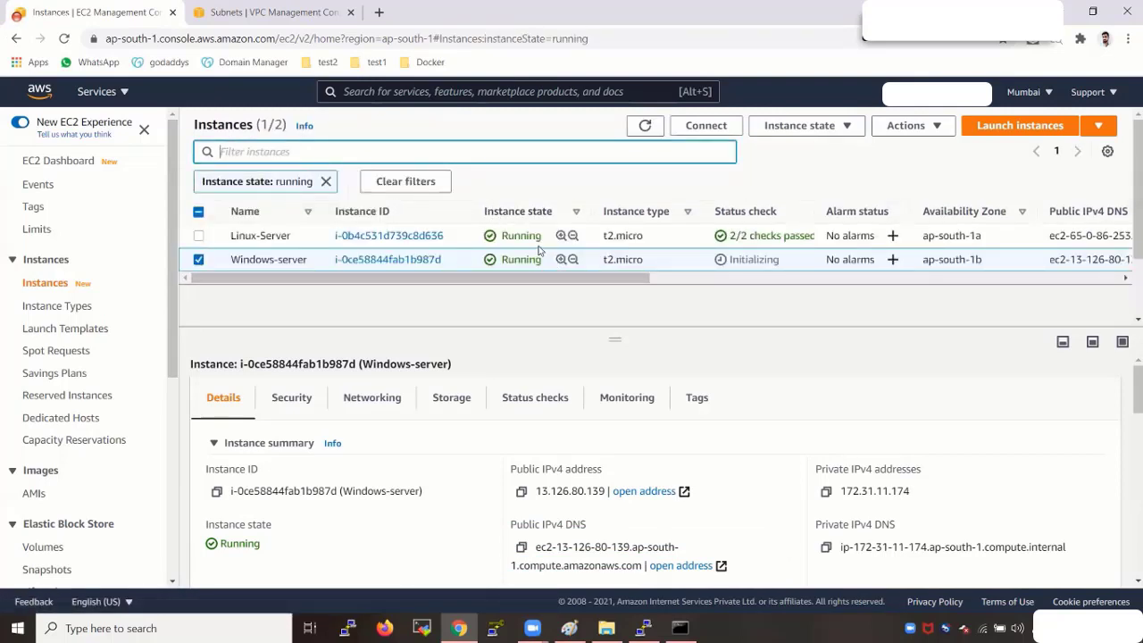
pyautogui.click(201, 262)
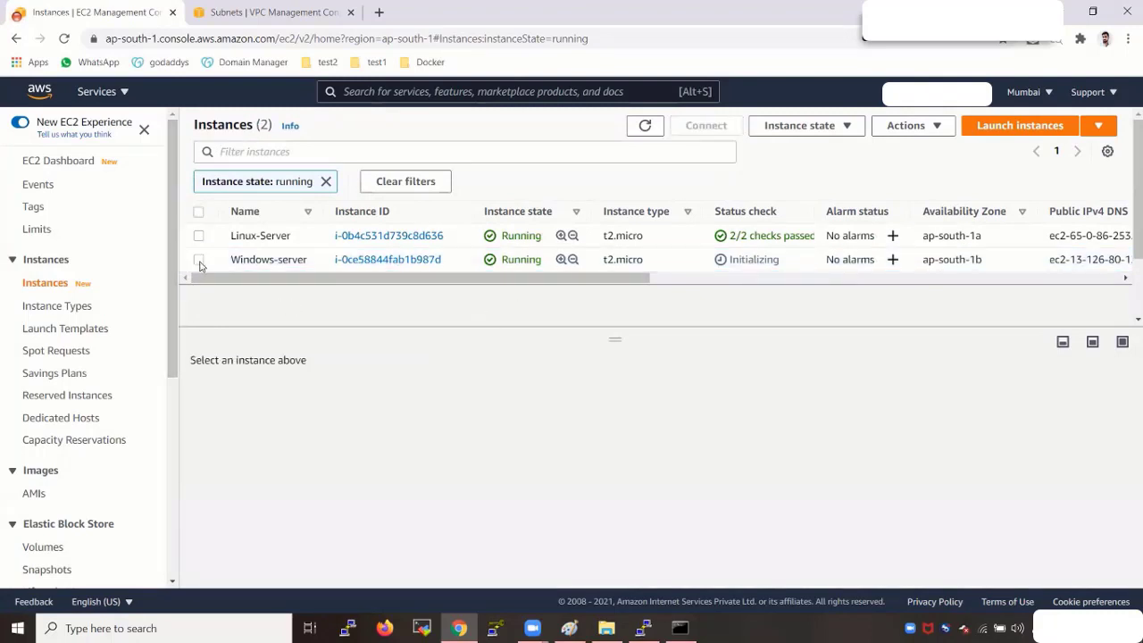
pyautogui.click(199, 262)
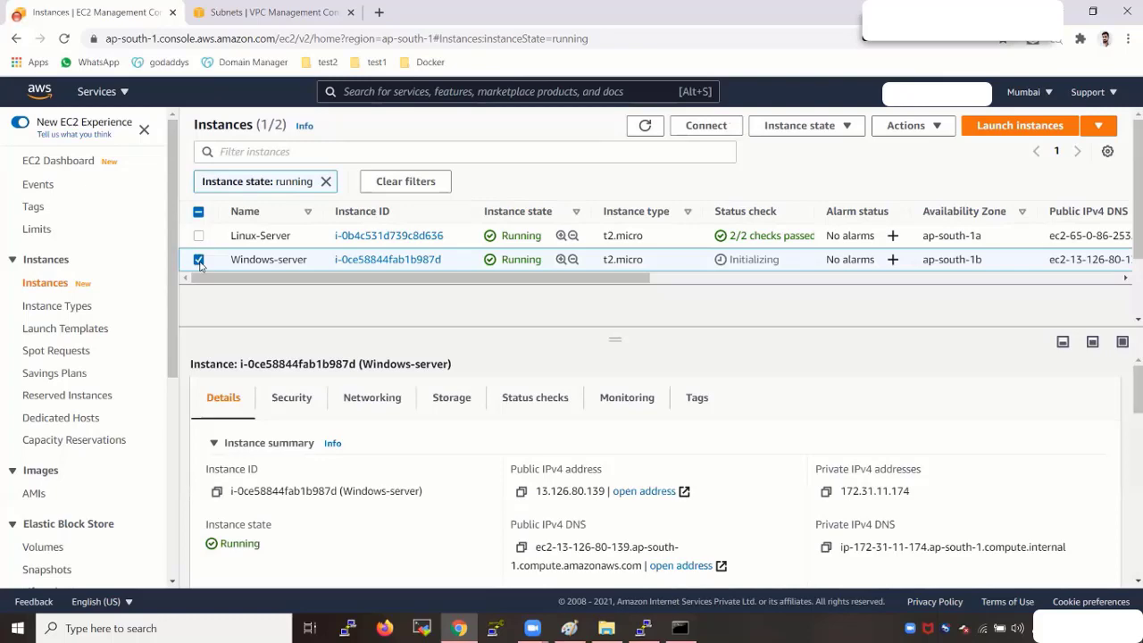
pyautogui.click(704, 130)
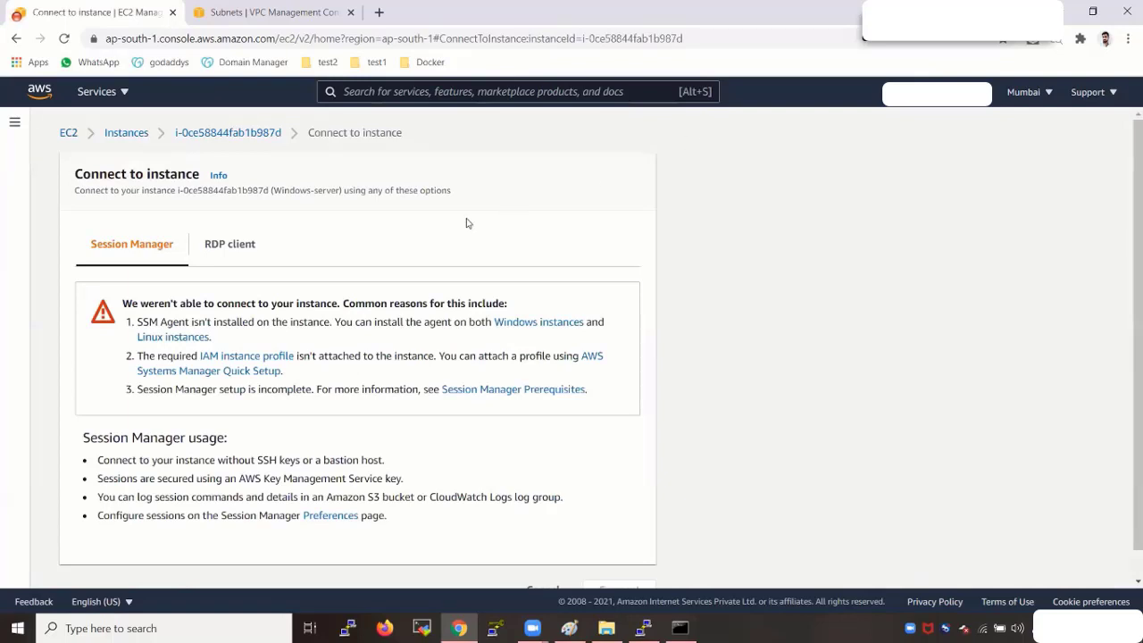
# - Switch to the RDP client tab showing the public DNS and Administrator user name
pyautogui.click(230, 245)
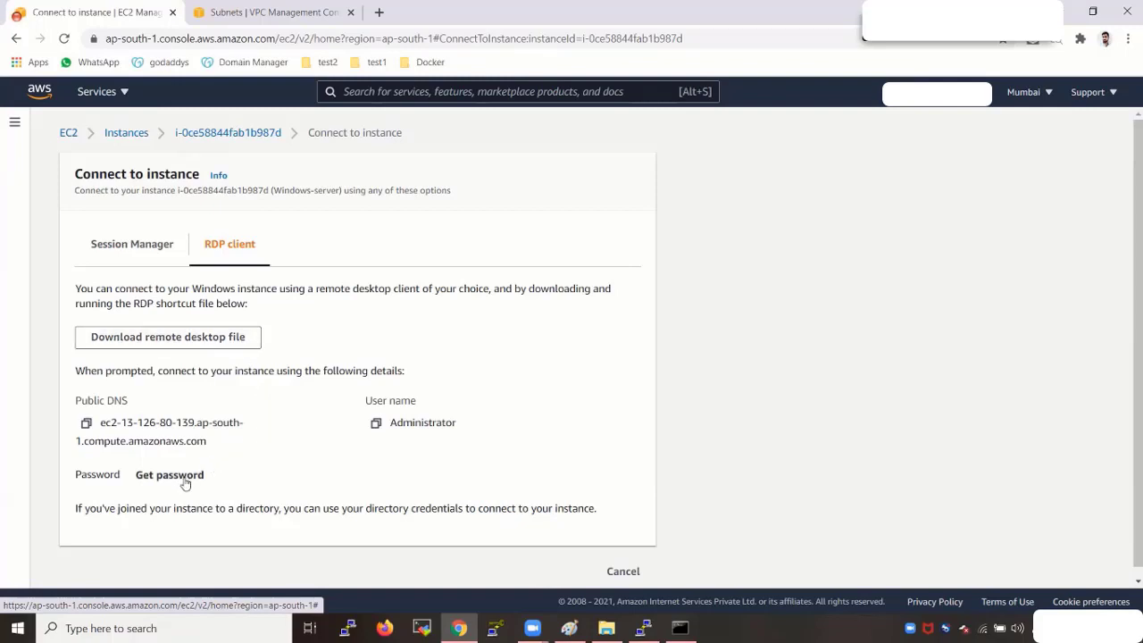
# - Add the note 'Administrator' below the password-authentication question in the Paint notes, then return to Chrome
pyautogui.click(569, 628)
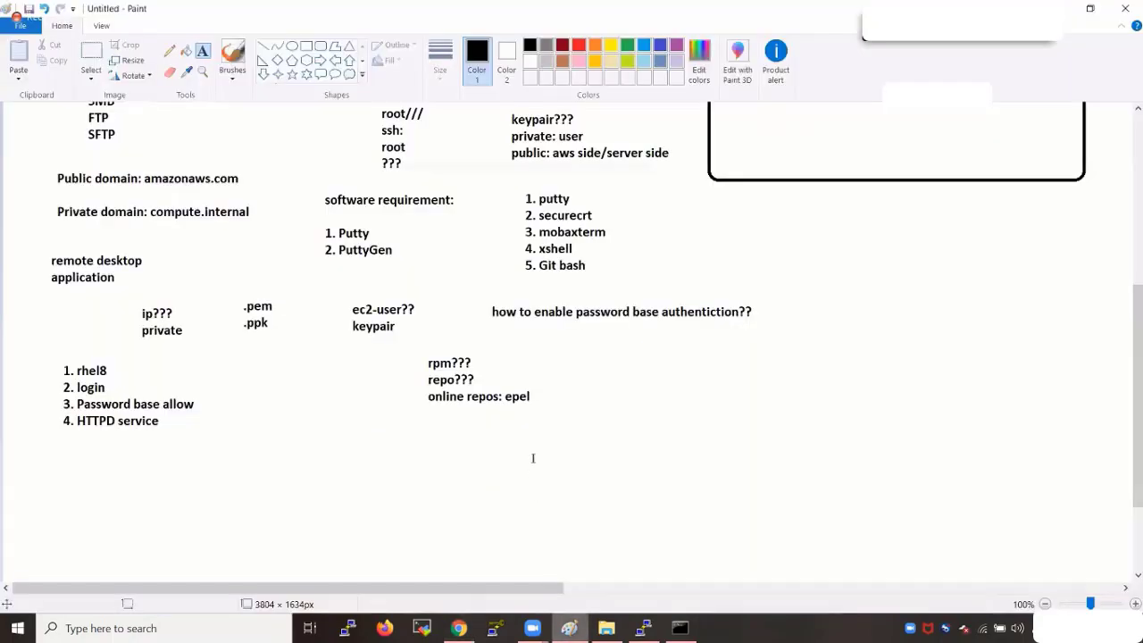
pyautogui.moveTo(563, 347); pyautogui.dragTo(888, 365)
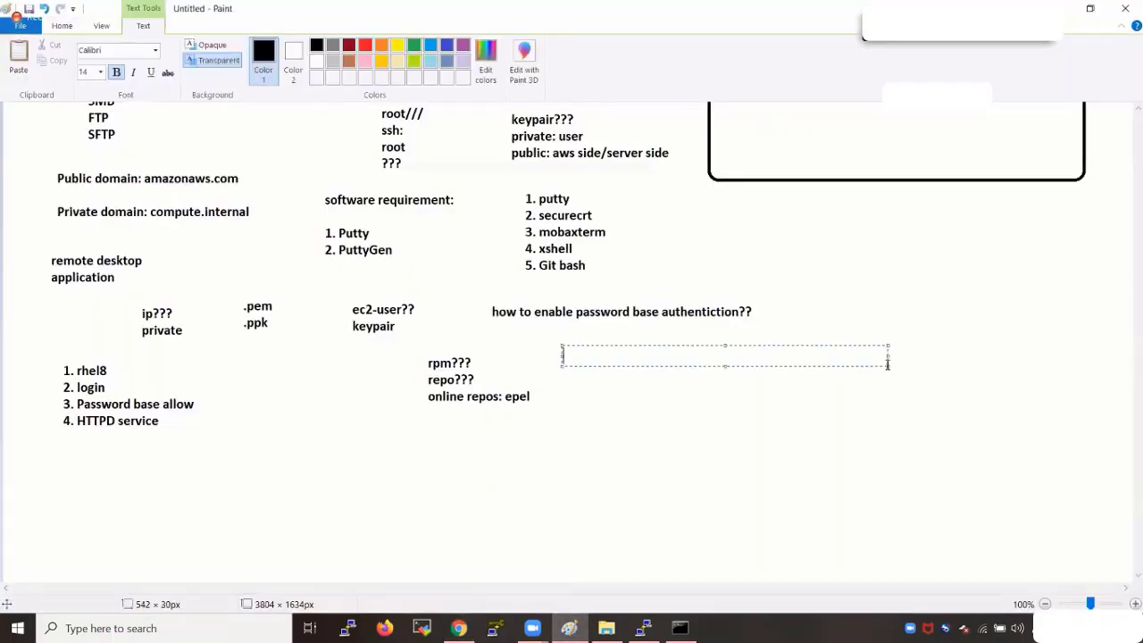
pyautogui.write('Administrato')
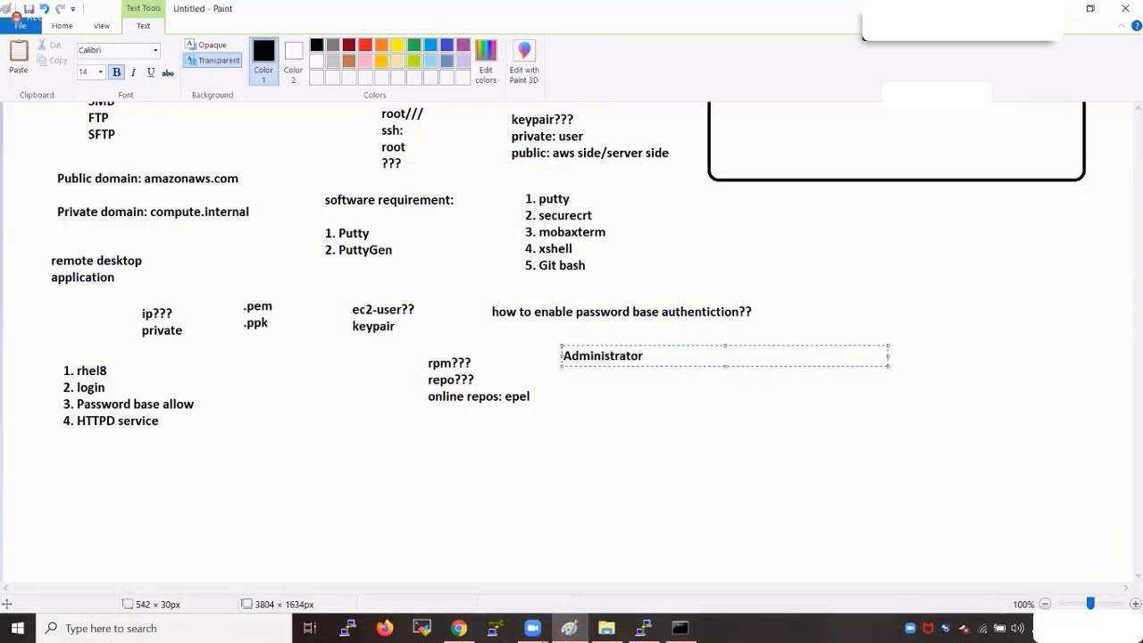
pyautogui.write('r')
pyautogui.press('Return')
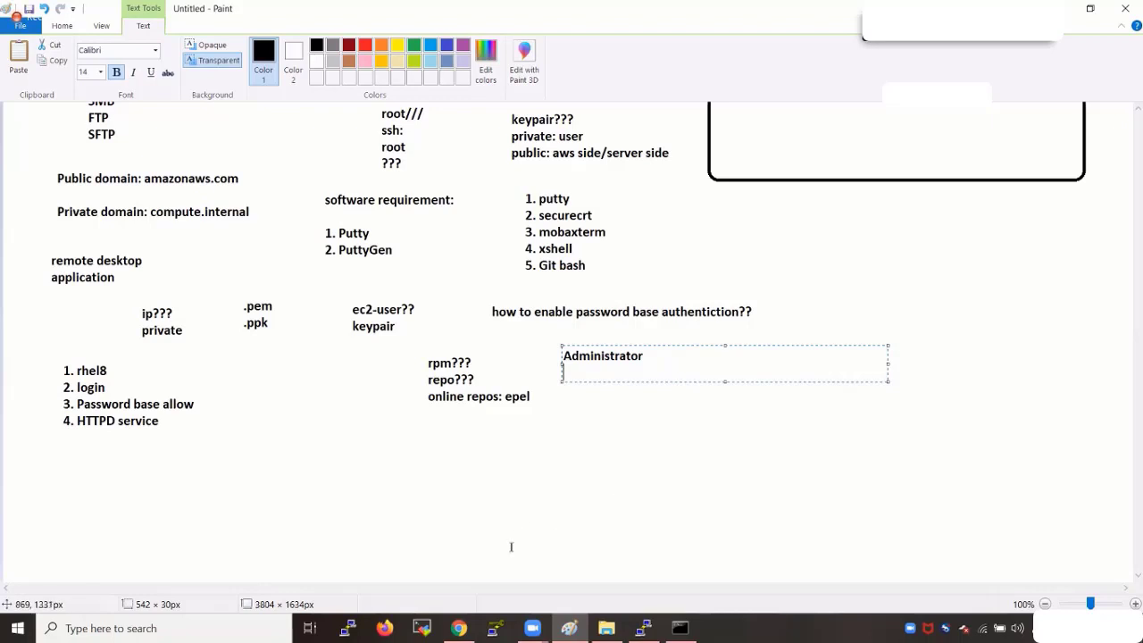
pyautogui.click(463, 629)
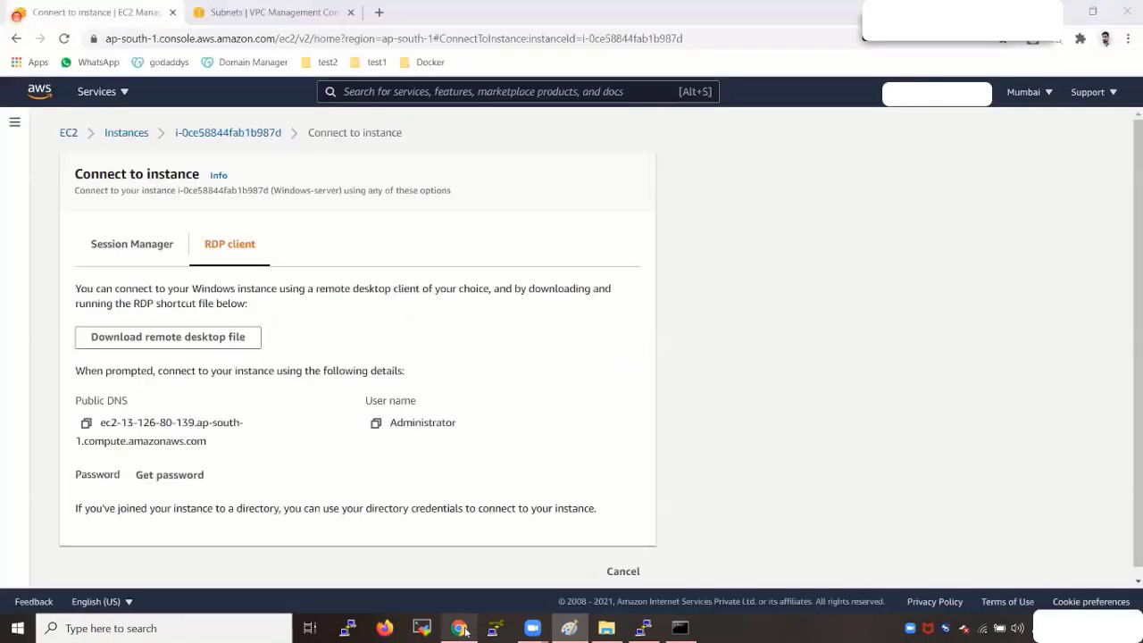
# - Decrypt the Windows-server Administrator password using the awsbatch8to11.pem key file from Downloads
pyautogui.click(174, 475)
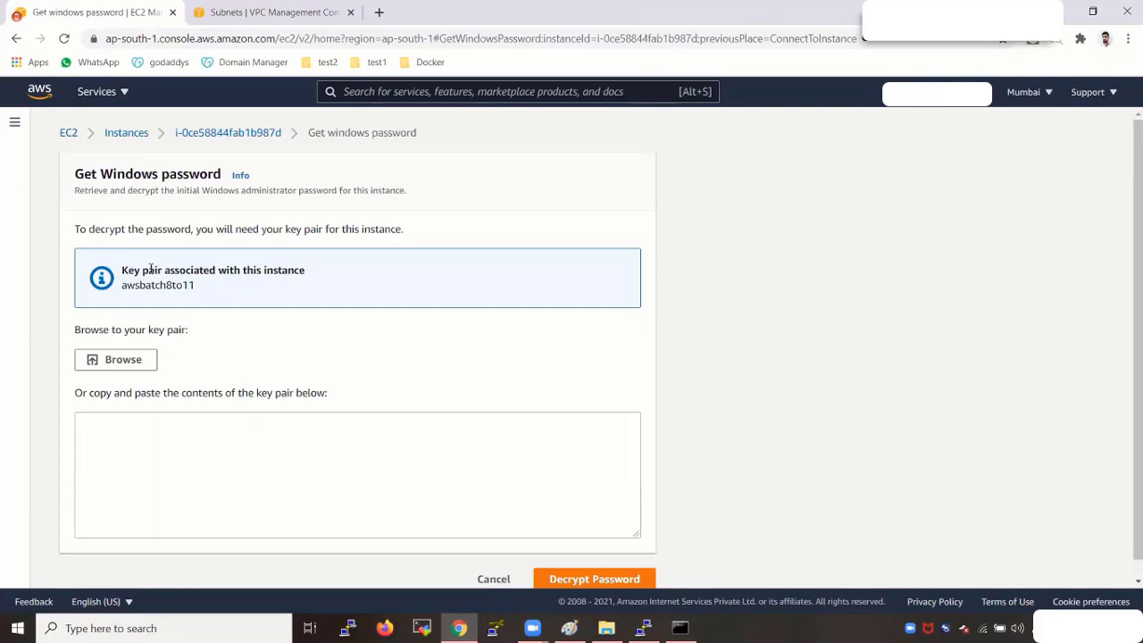
pyautogui.moveTo(150, 269)
pyautogui.mouseDown()
pyautogui.moveTo(237, 270)
pyautogui.moveTo(151, 285)
pyautogui.mouseUp()
pyautogui.click(128, 368)
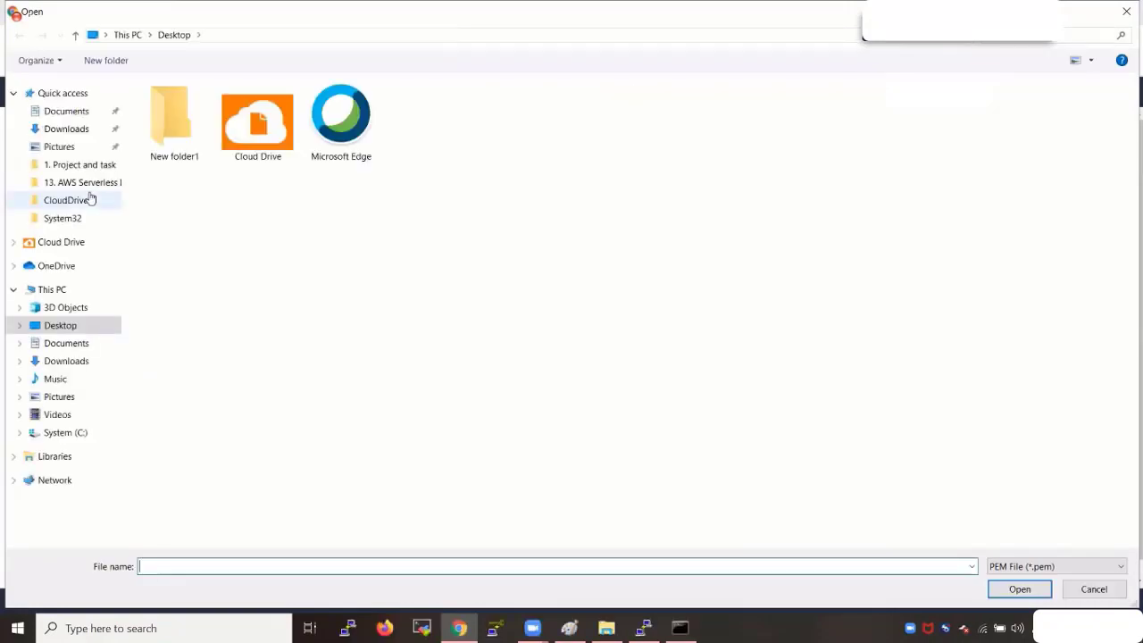
pyautogui.click(64, 362)
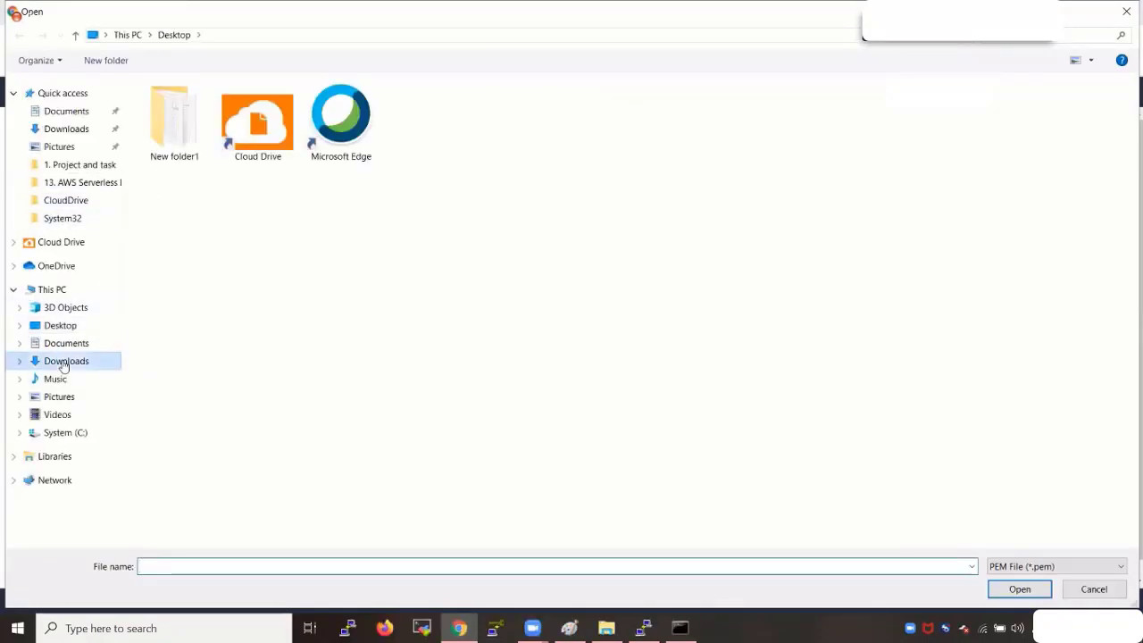
pyautogui.click(330, 164)
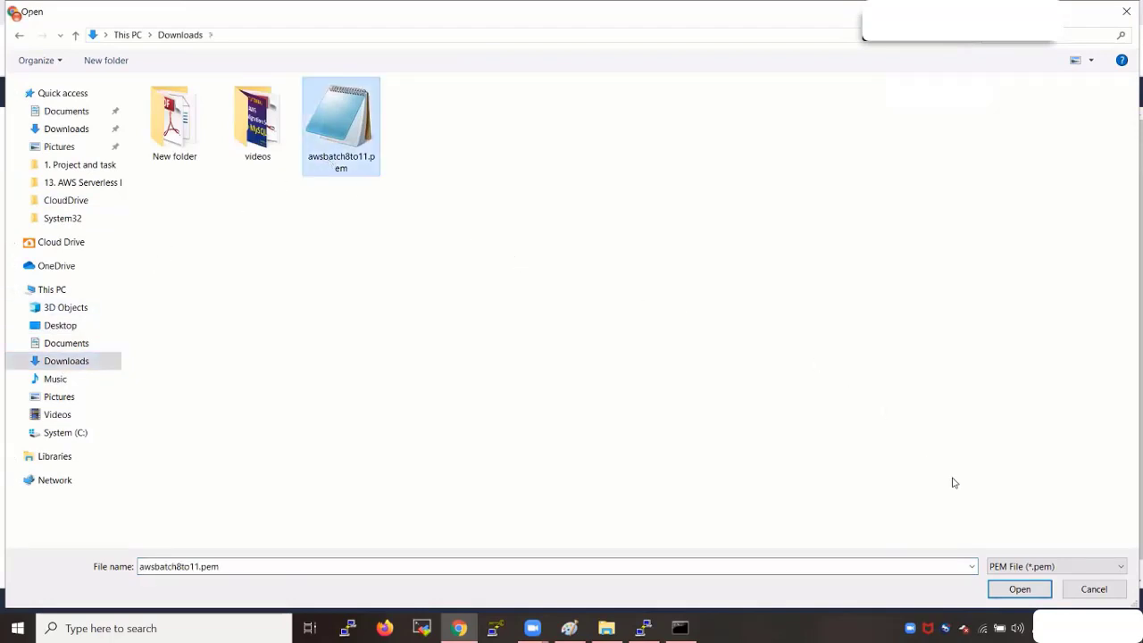
pyautogui.click(1020, 589)
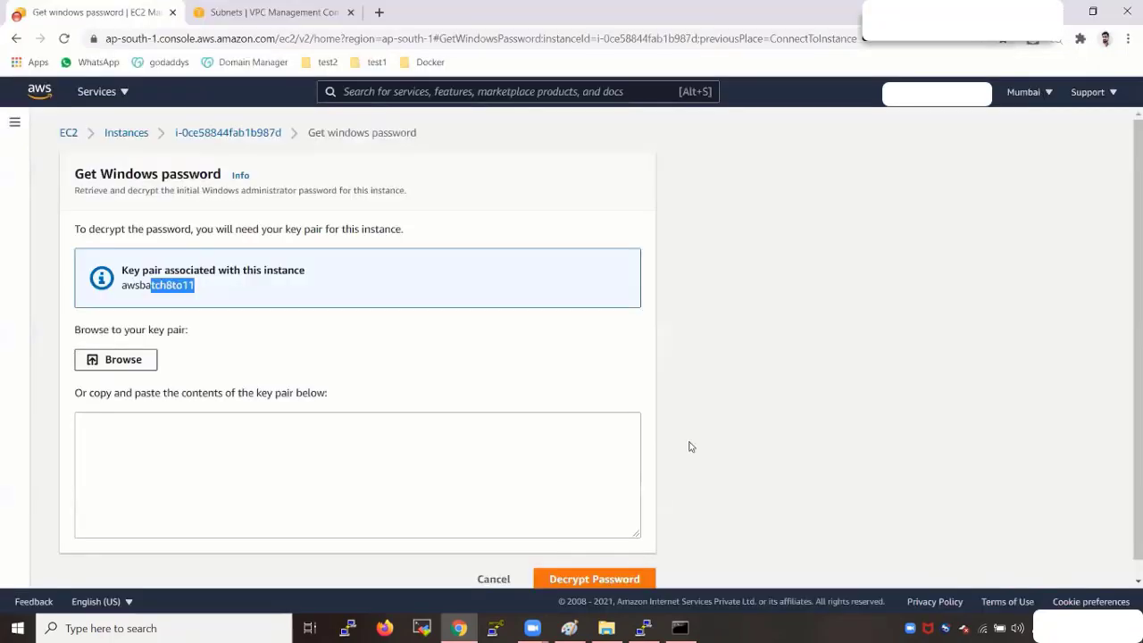
pyautogui.scroll(-1, 1135, 389)
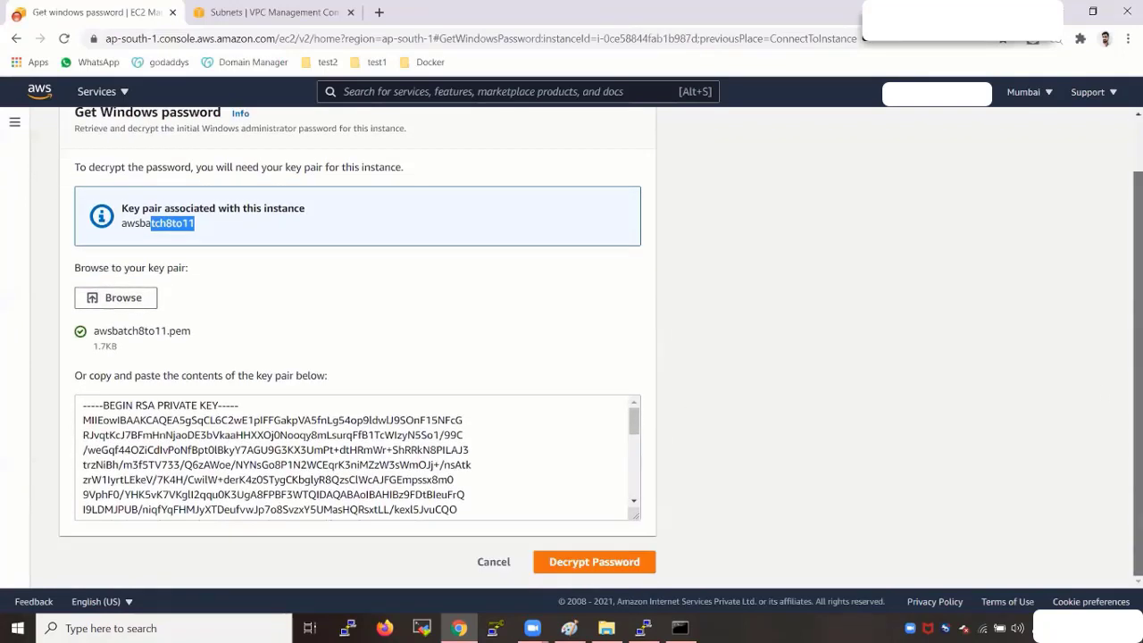
pyautogui.click(628, 565)
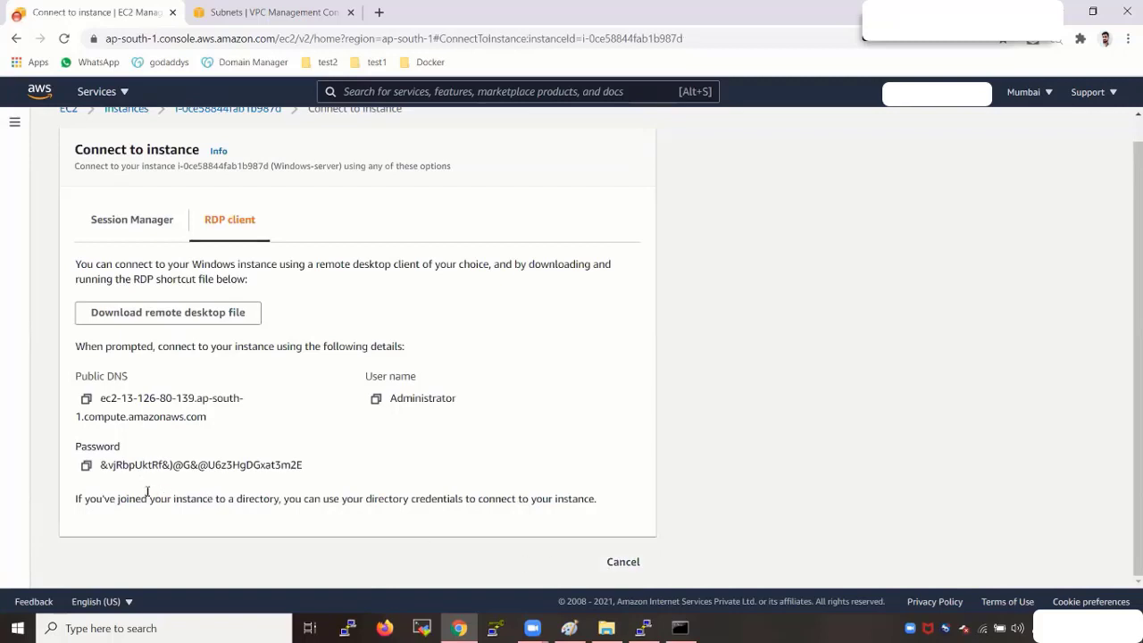
# - Copy the decrypted password and paste it into a new Notepad note
pyautogui.click(86, 465)
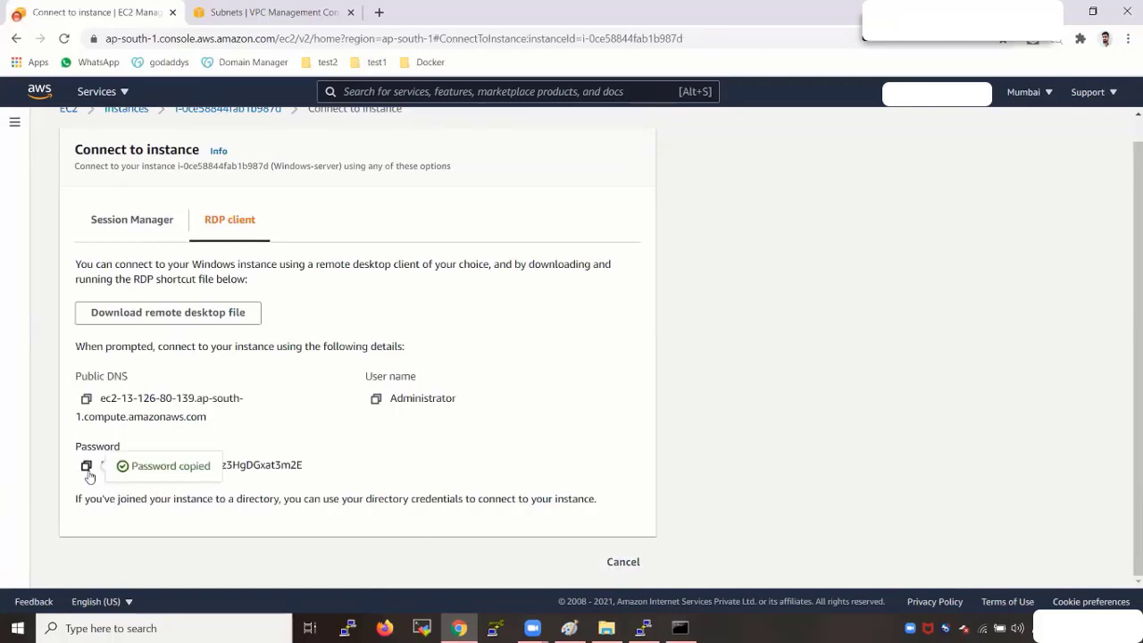
pyautogui.press('super+r')
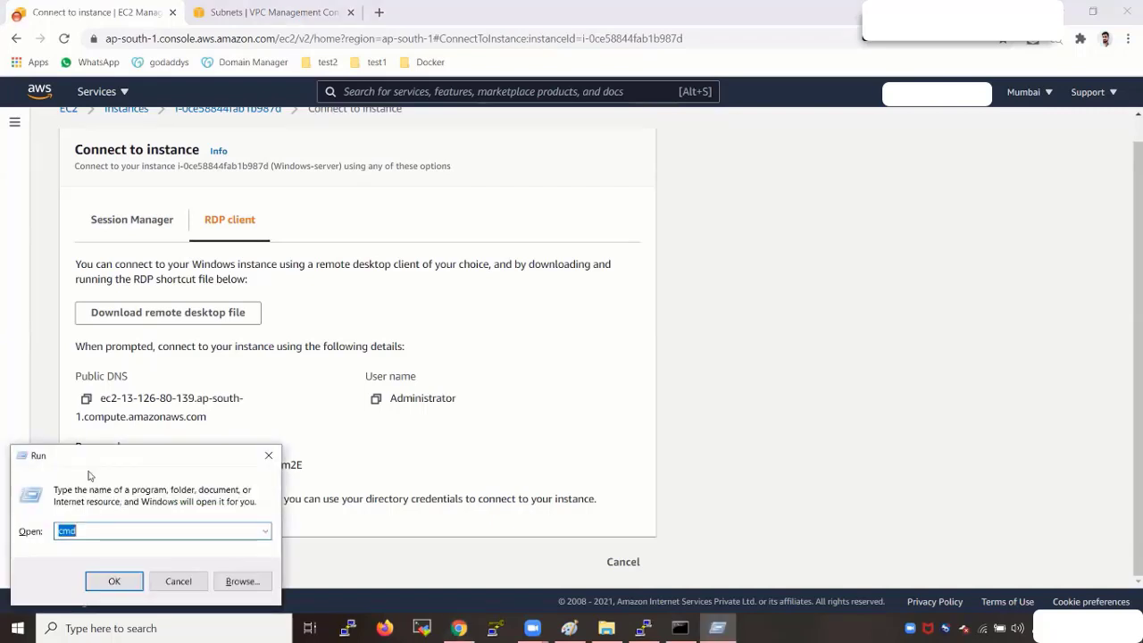
pyautogui.write('notepad')
pyautogui.press('Return')
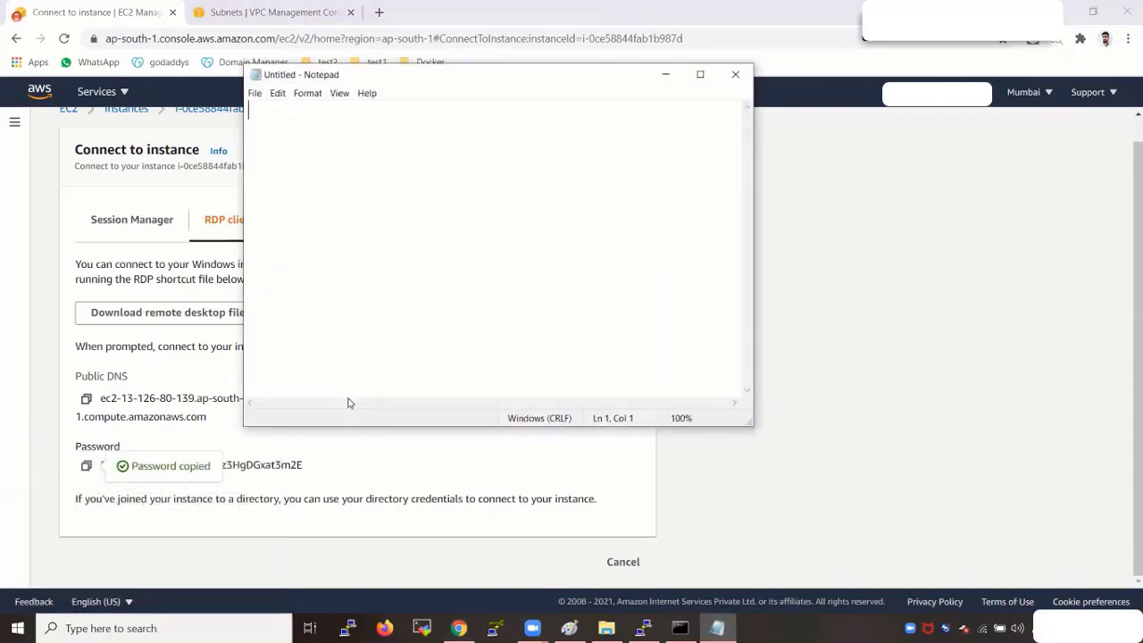
pyautogui.hotkey('ctrl', 'v')
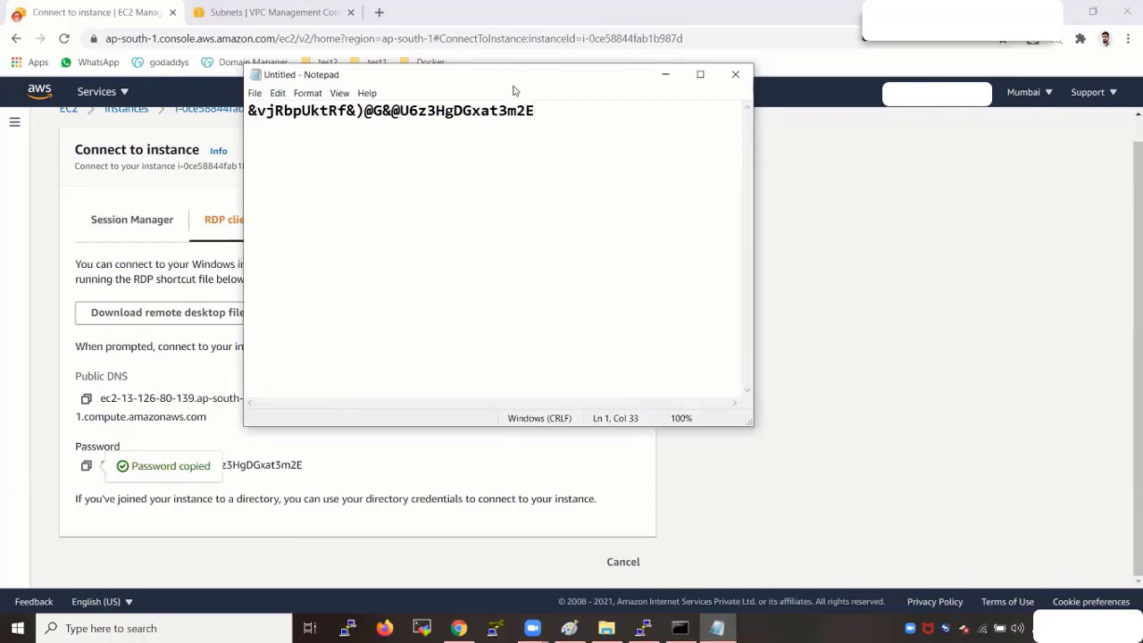
pyautogui.moveTo(922, 183); pyautogui.dragTo(925, 185)
# - Return to the instances list, dismiss the decryption banner, and run the rdp command from Run
pyautogui.click(623, 561)
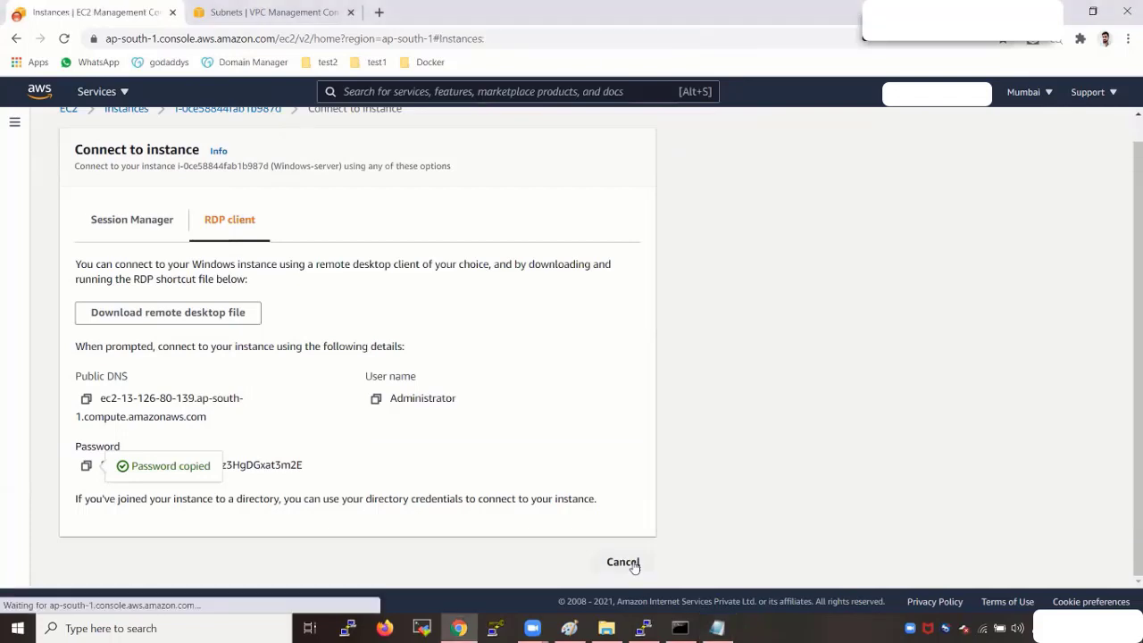
pyautogui.click(623, 561)
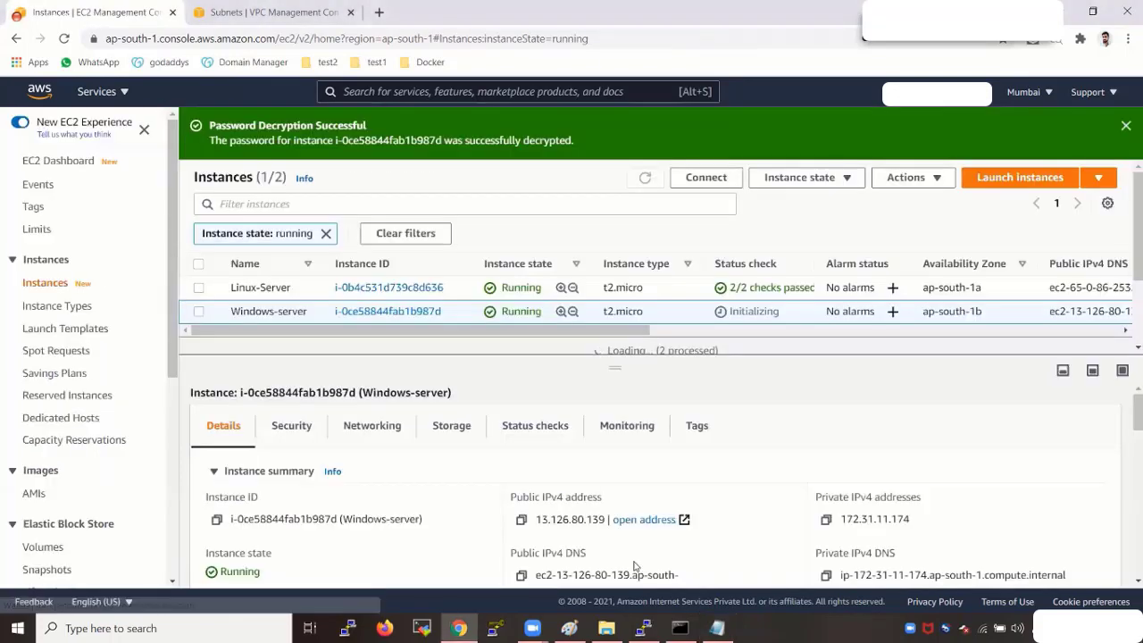
pyautogui.click(1126, 127)
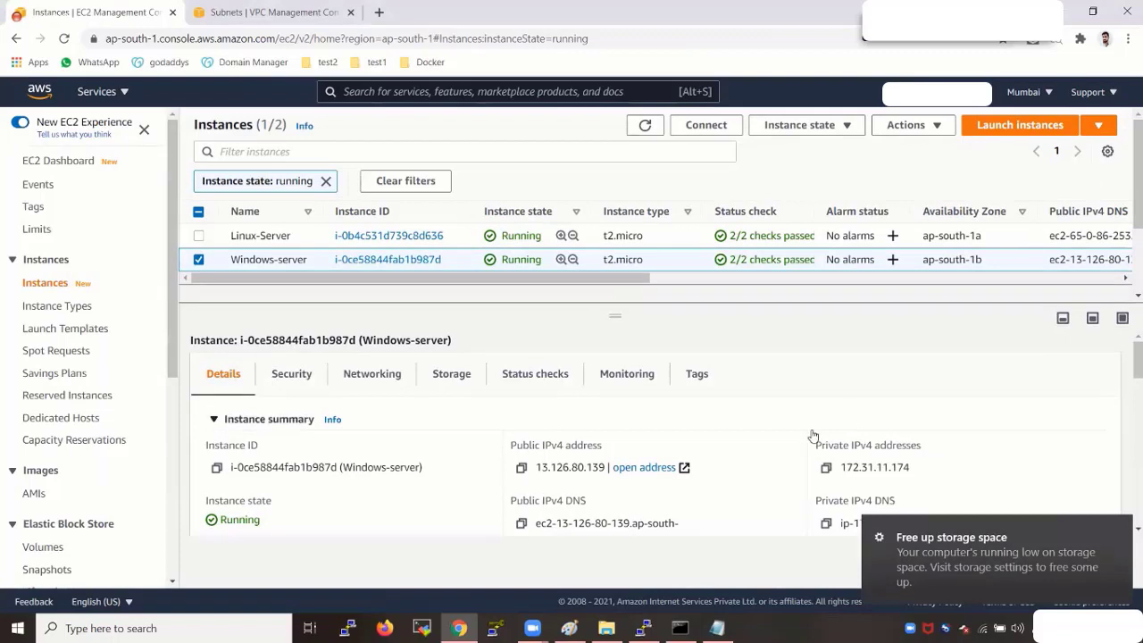
pyautogui.press('super+r')
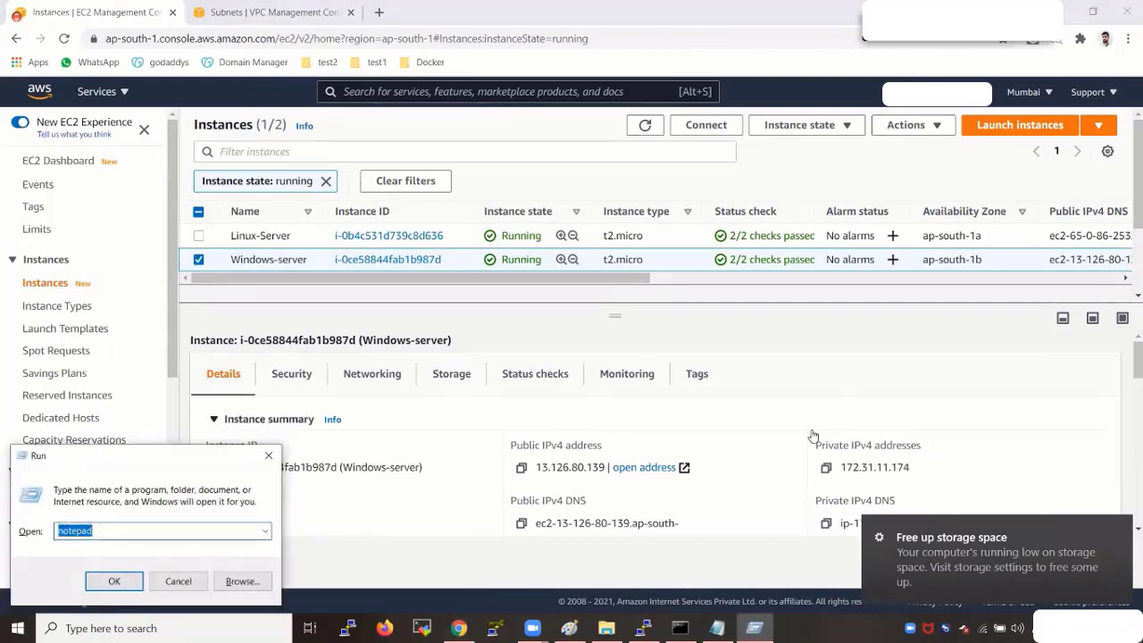
pyautogui.write('rdp')
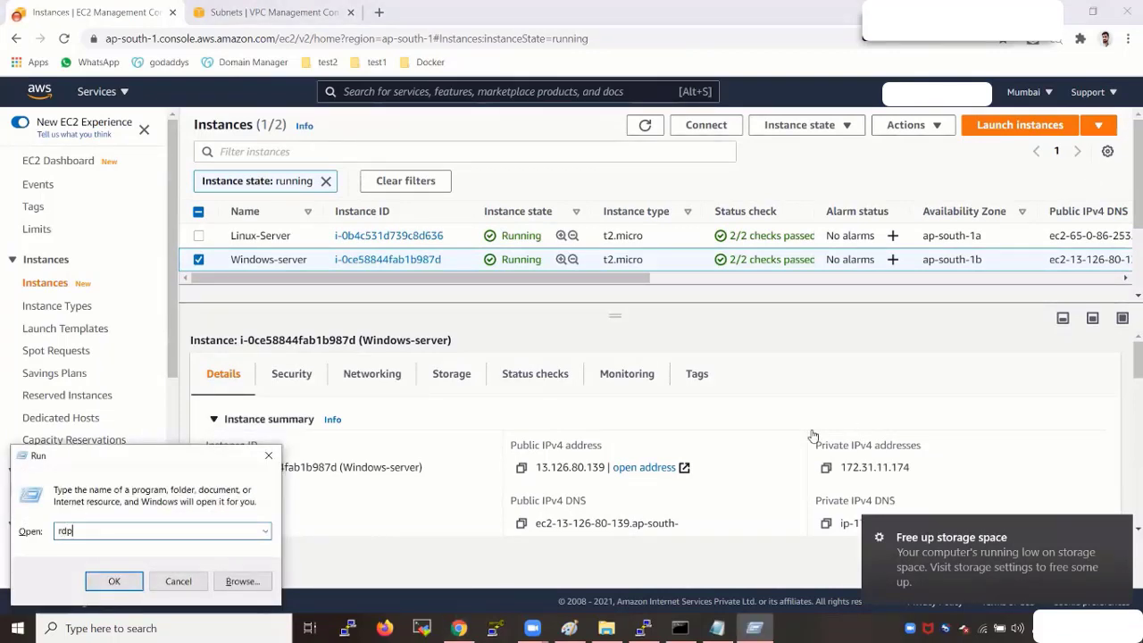
pyautogui.press('Return')
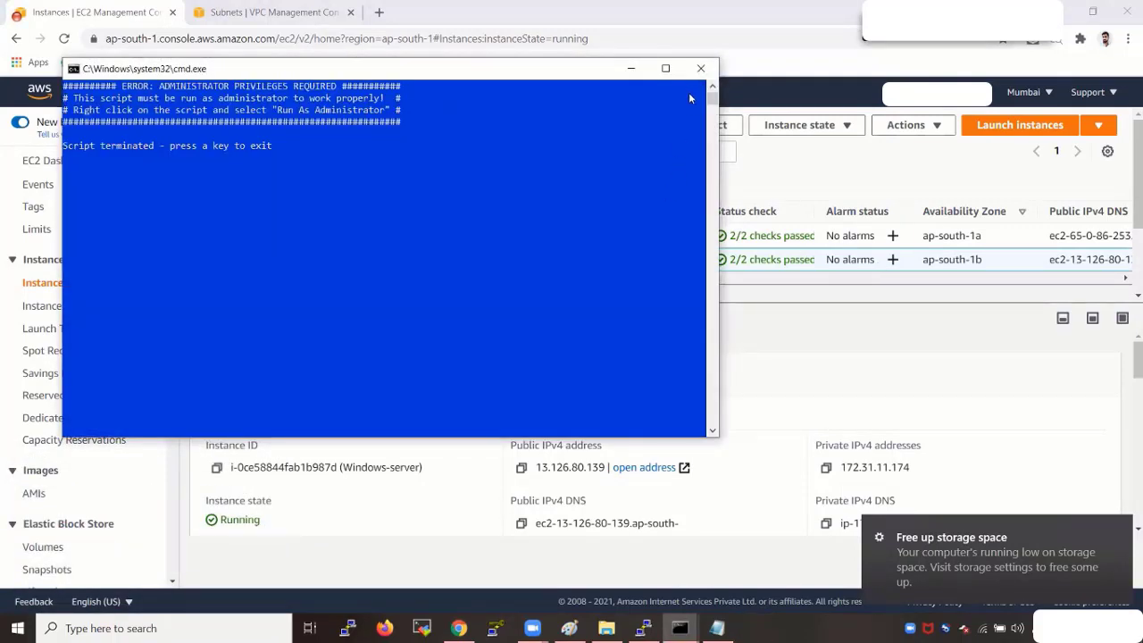
# - Open Remote Desktop Connection, set the computer to 13.126.80.139, and connect
pyautogui.press('Return')
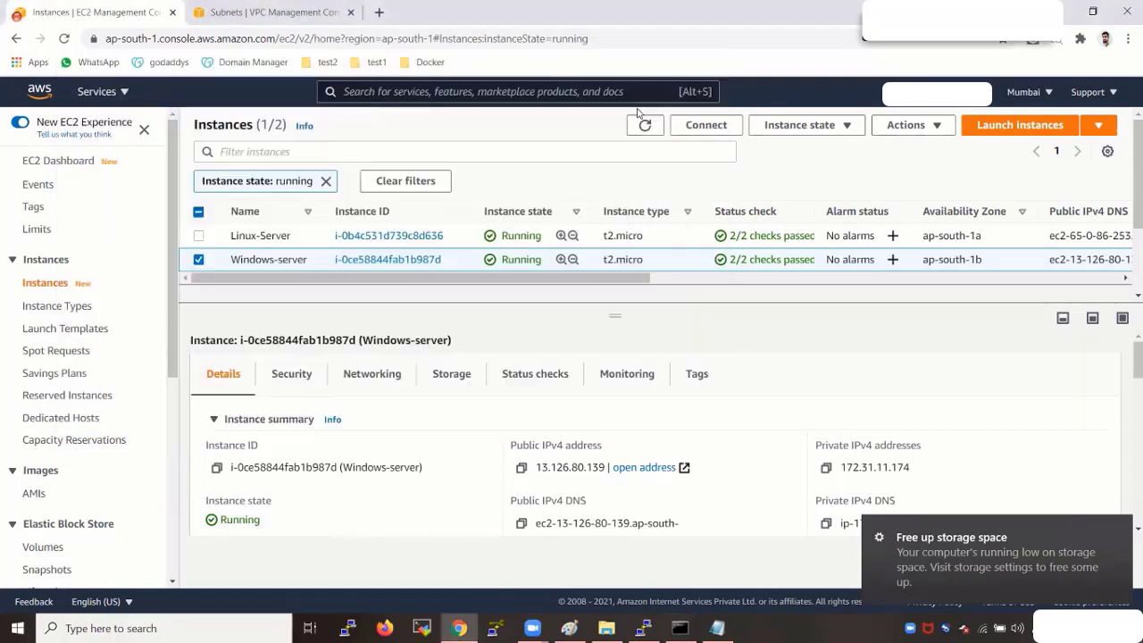
pyautogui.click(102, 630)
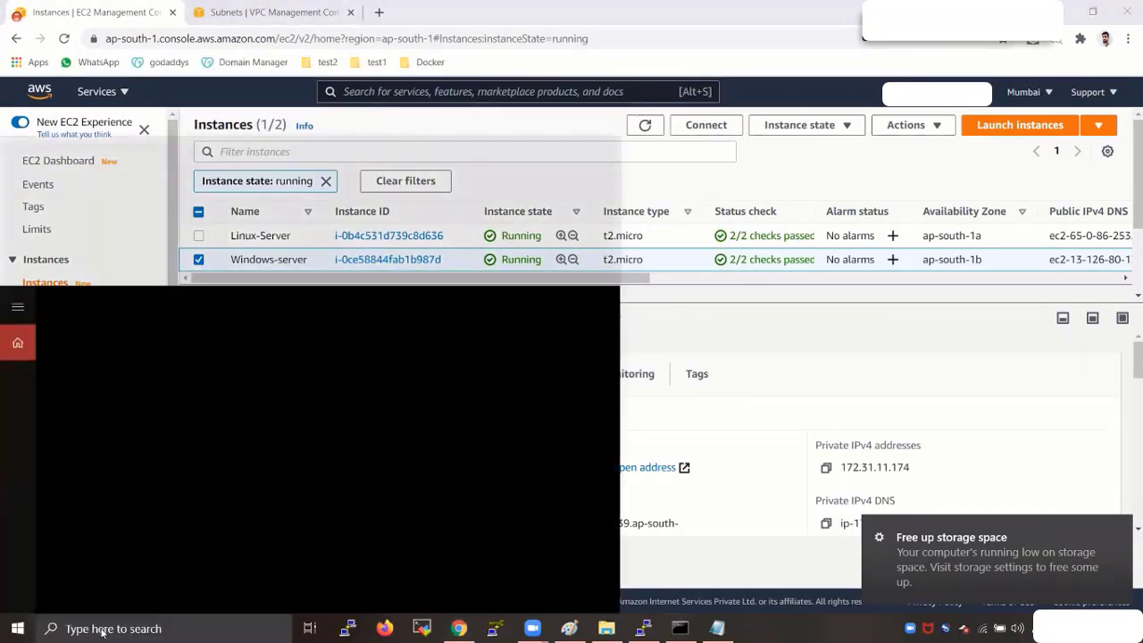
pyautogui.write('rdp')
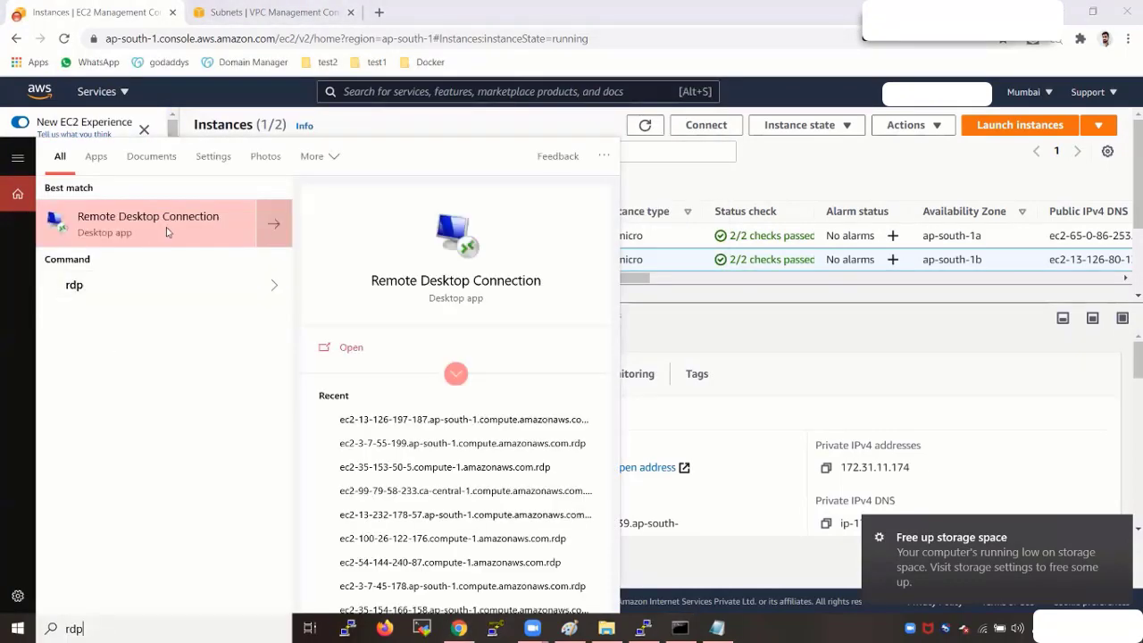
pyautogui.click(168, 226)
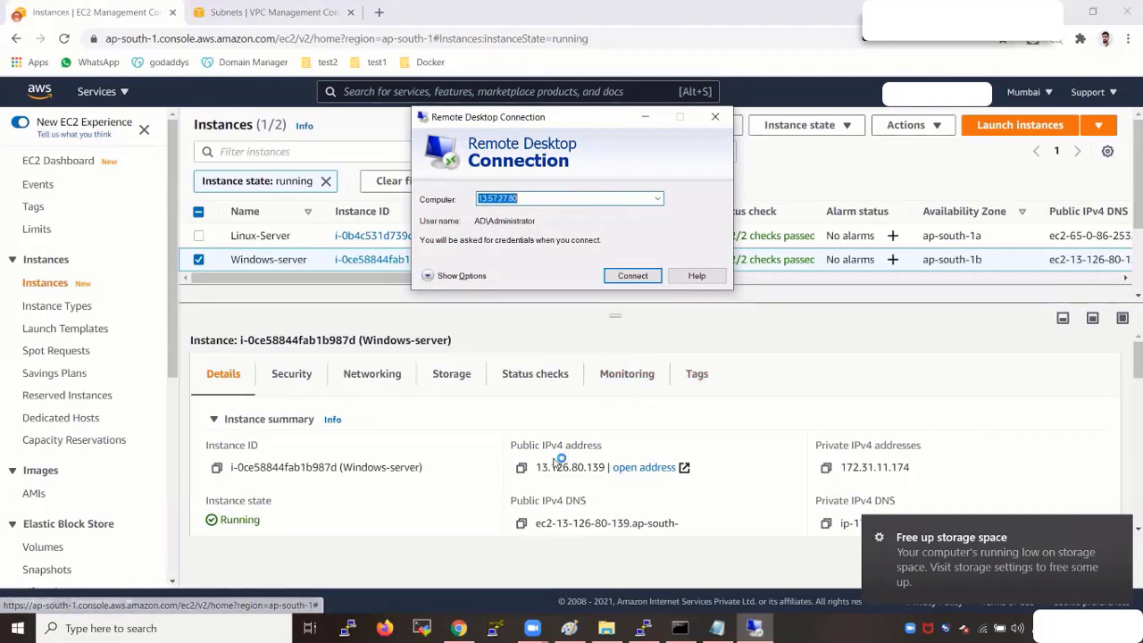
pyautogui.click(523, 471)
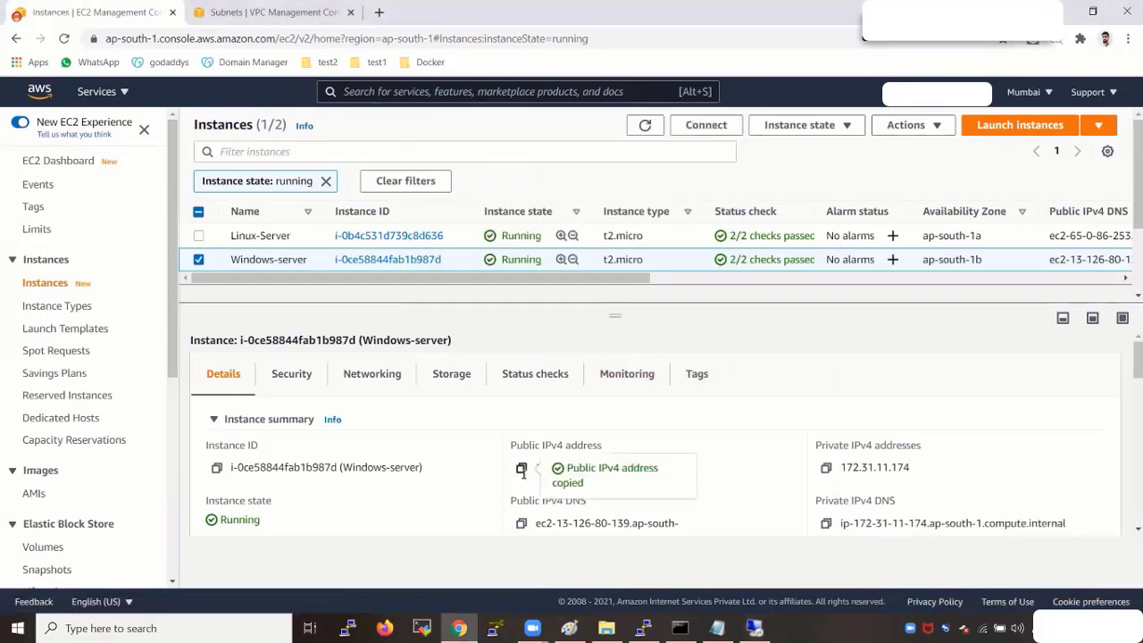
pyautogui.click(754, 630)
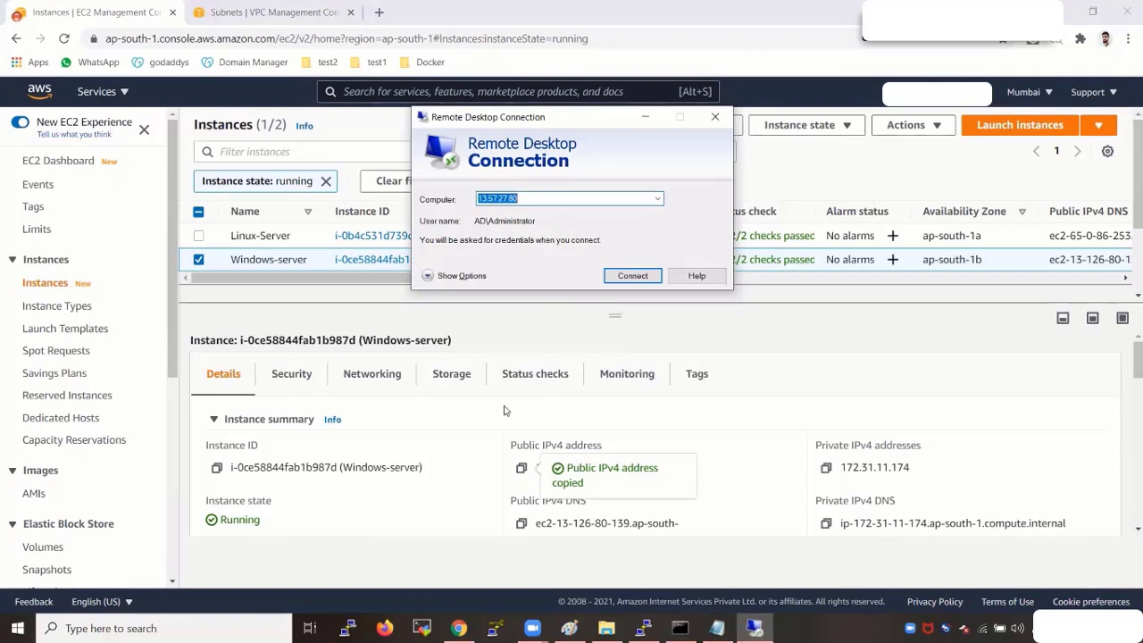
pyautogui.hotkey('ctrl', 'v')
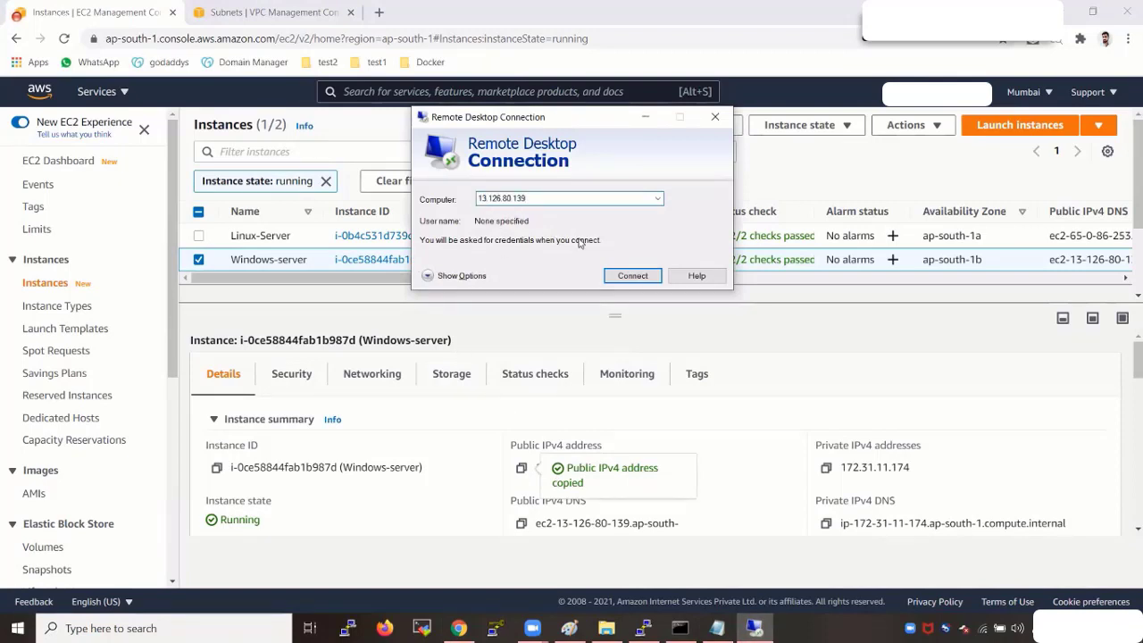
pyautogui.click(626, 277)
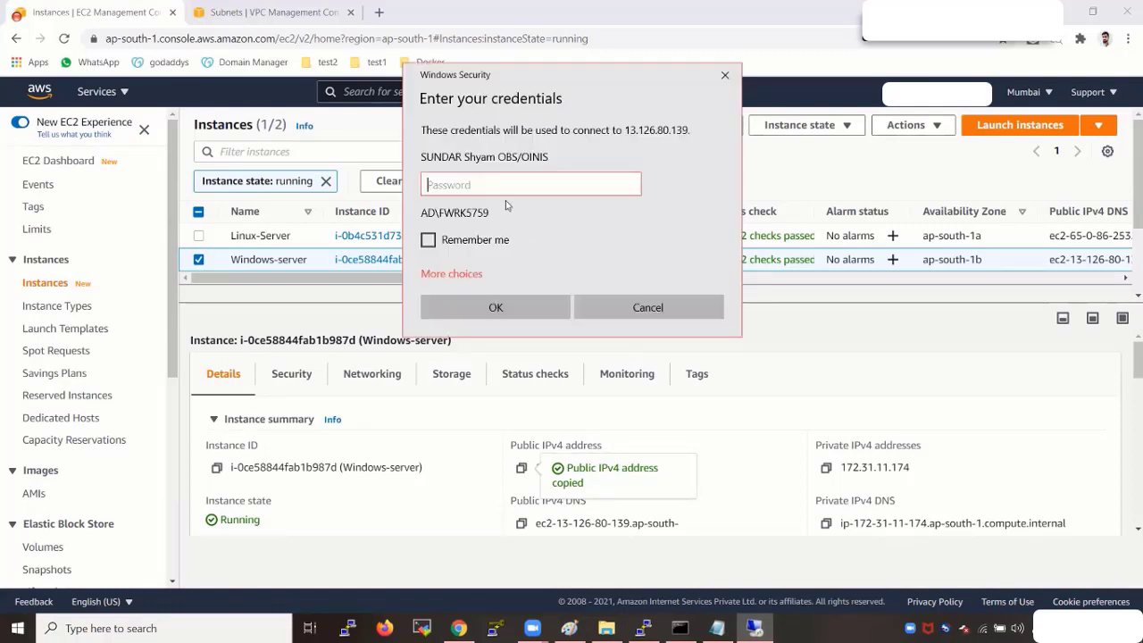
# - Sign in with a different account, entering Administrator and the password saved in Notepad
pyautogui.click(464, 274)
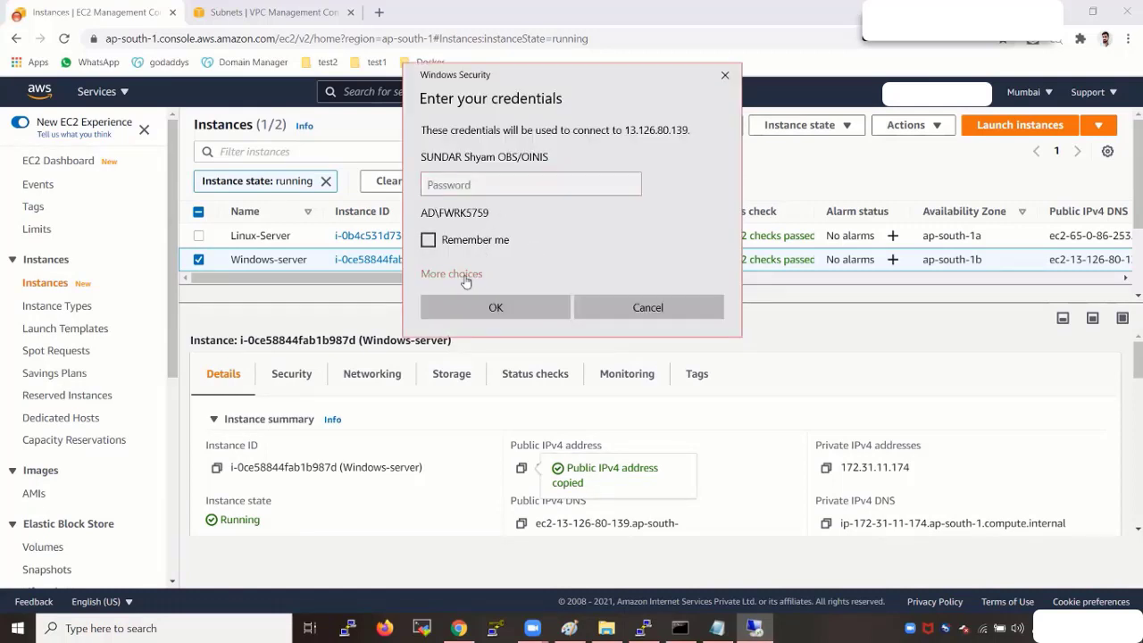
pyautogui.click(513, 403)
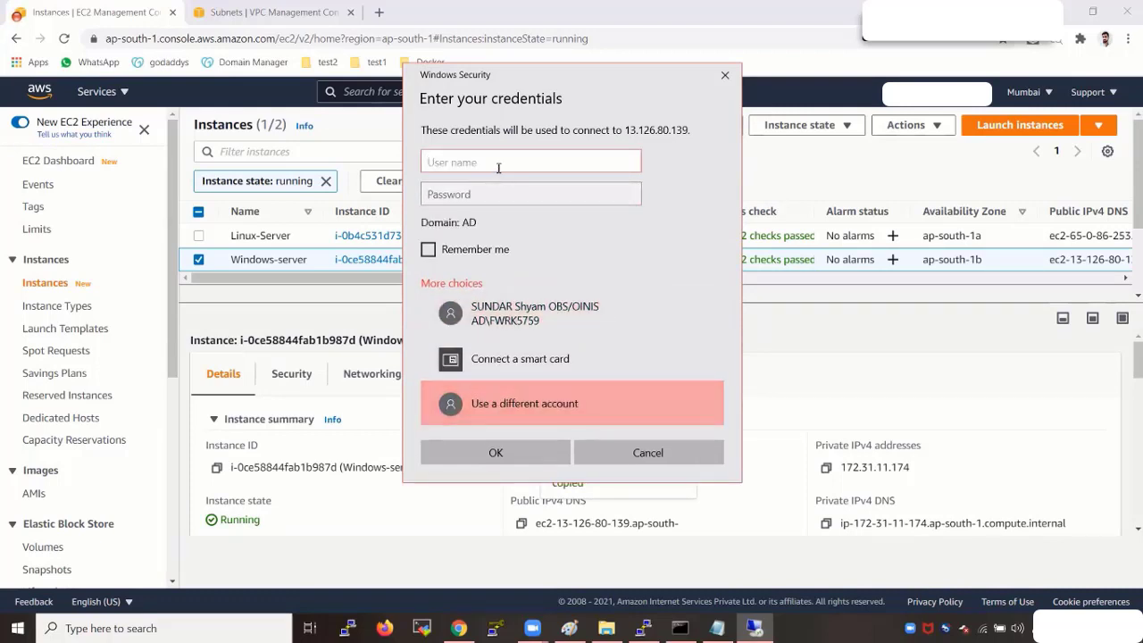
pyautogui.write('Administrator')
pyautogui.press('Tab')
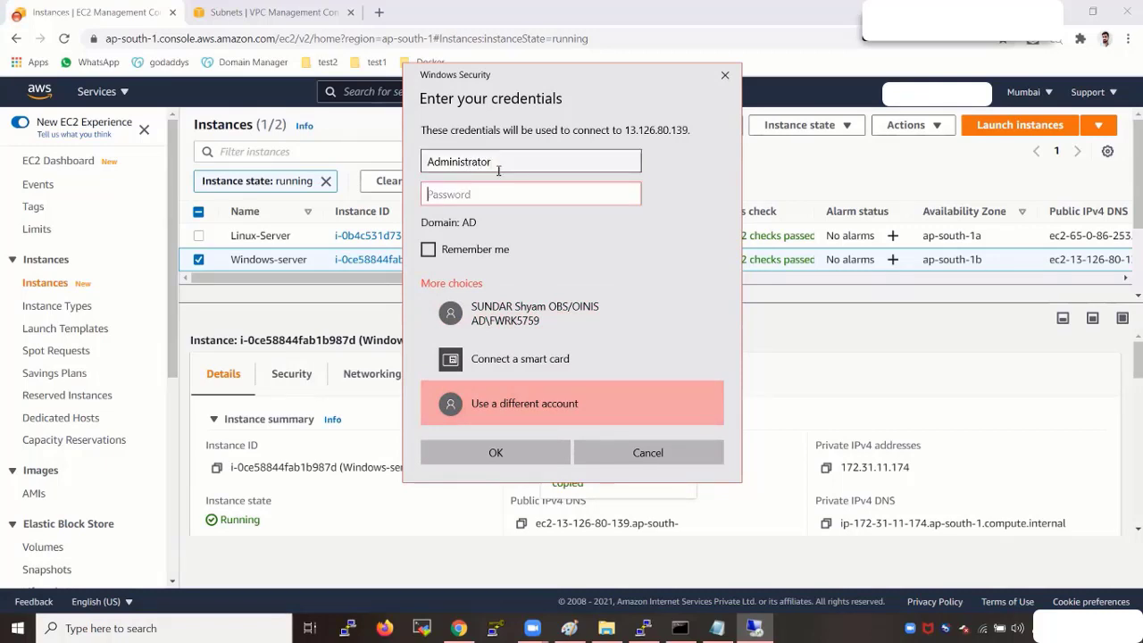
pyautogui.click(716, 630)
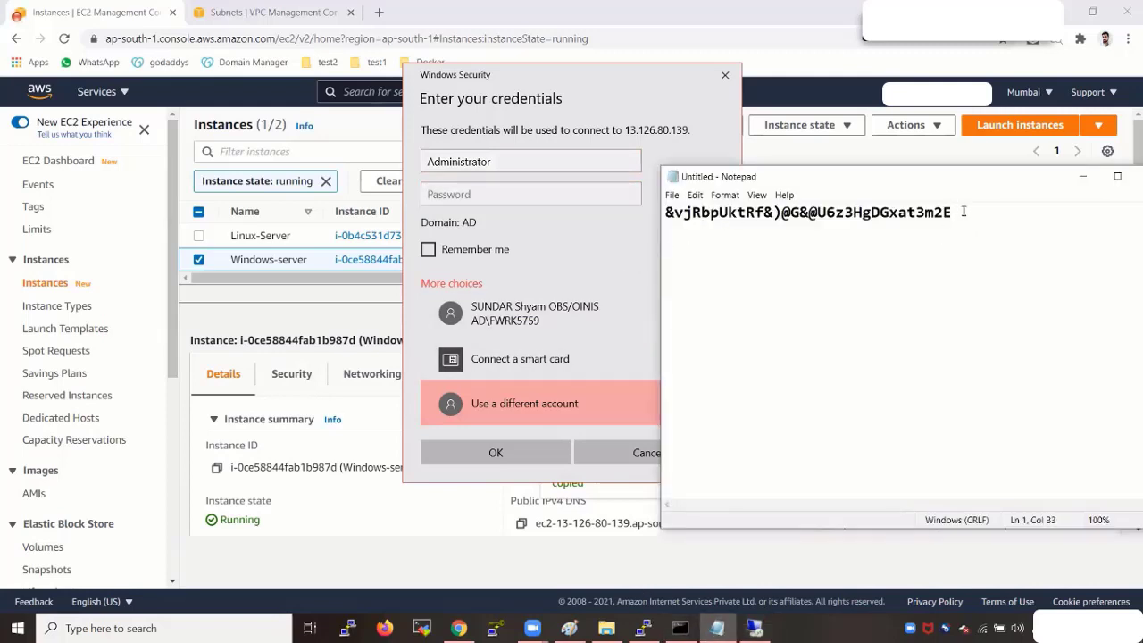
pyautogui.moveTo(964, 212); pyautogui.dragTo(662, 212)
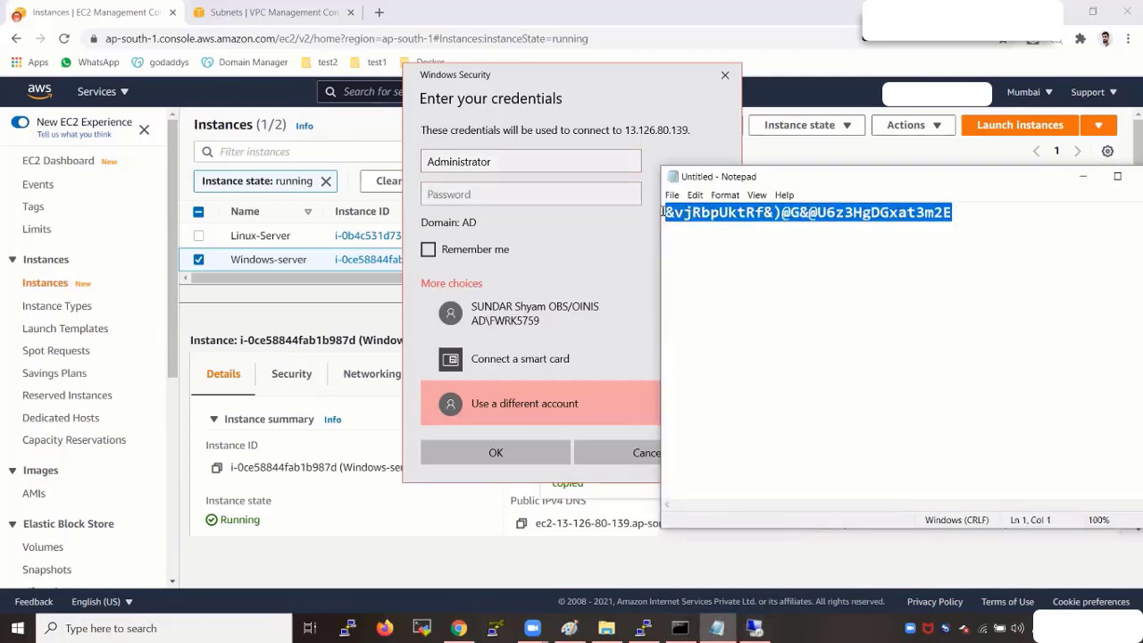
pyautogui.click(485, 194)
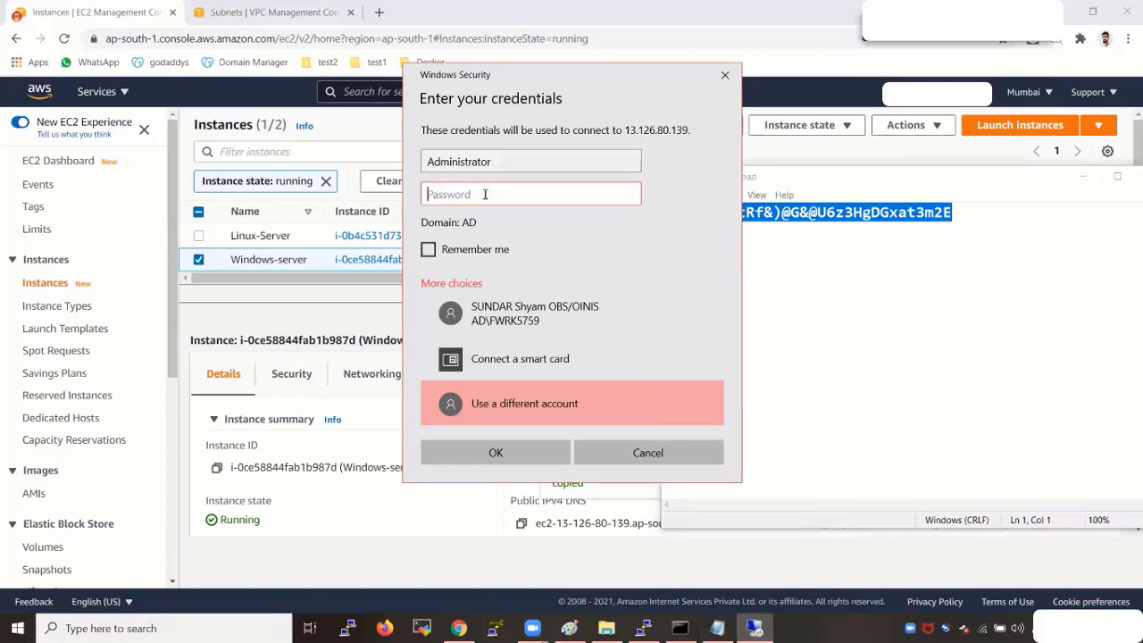
pyautogui.hotkey('ctrl', 'v')
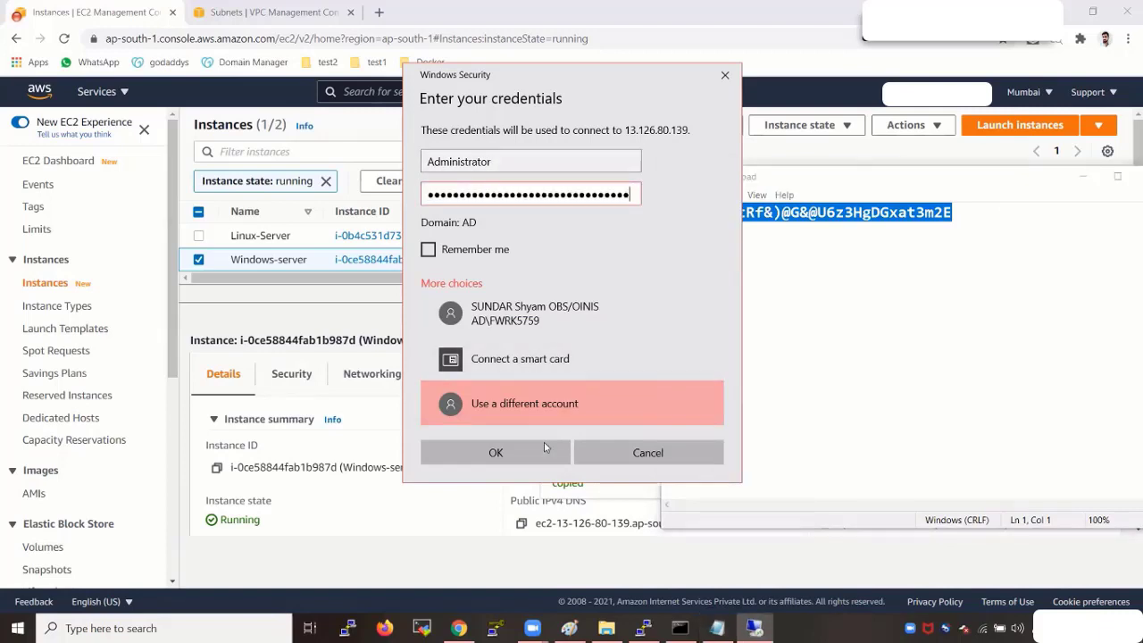
# - Submit the credentials, accept the certificate warning, then disconnect the remote session
pyautogui.click(536, 451)
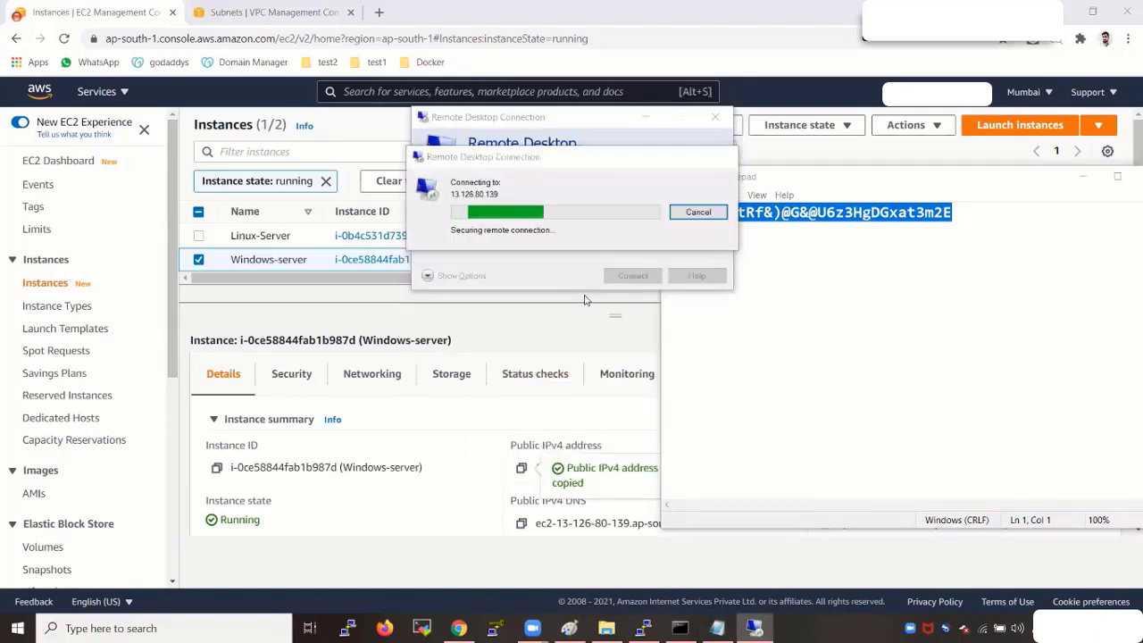
pyautogui.click(626, 326)
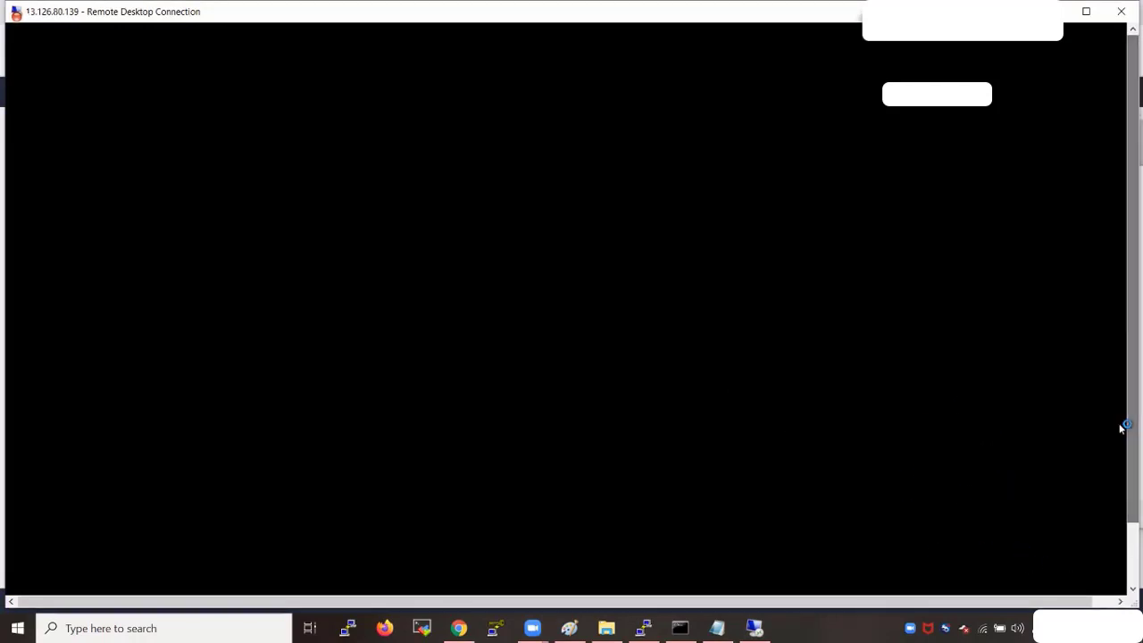
pyautogui.click(1120, 16)
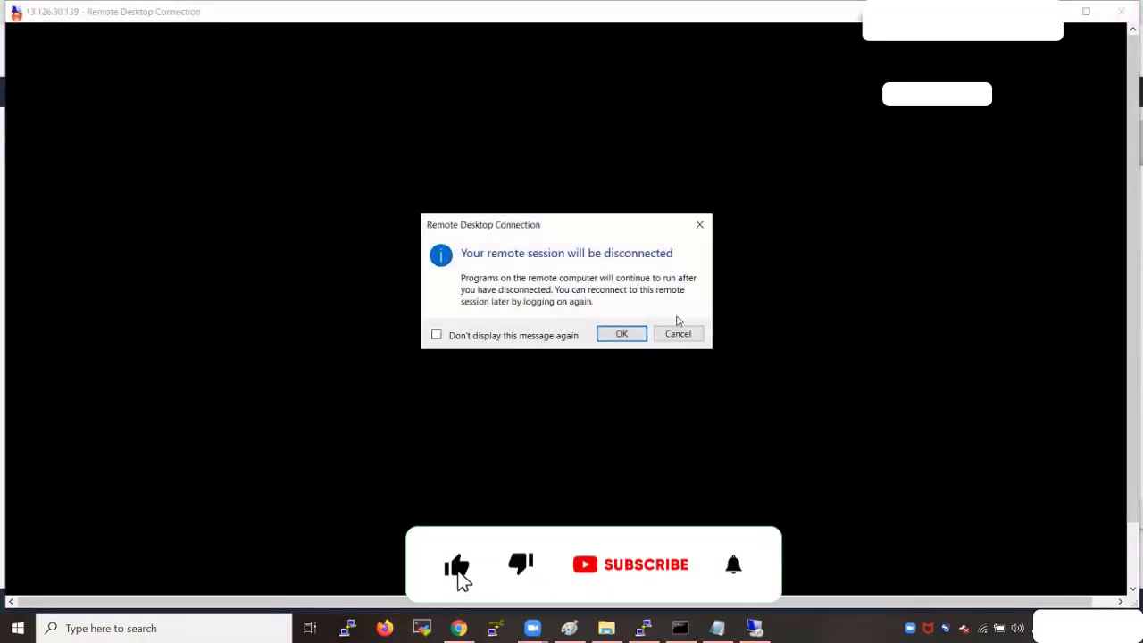
pyautogui.click(620, 332)
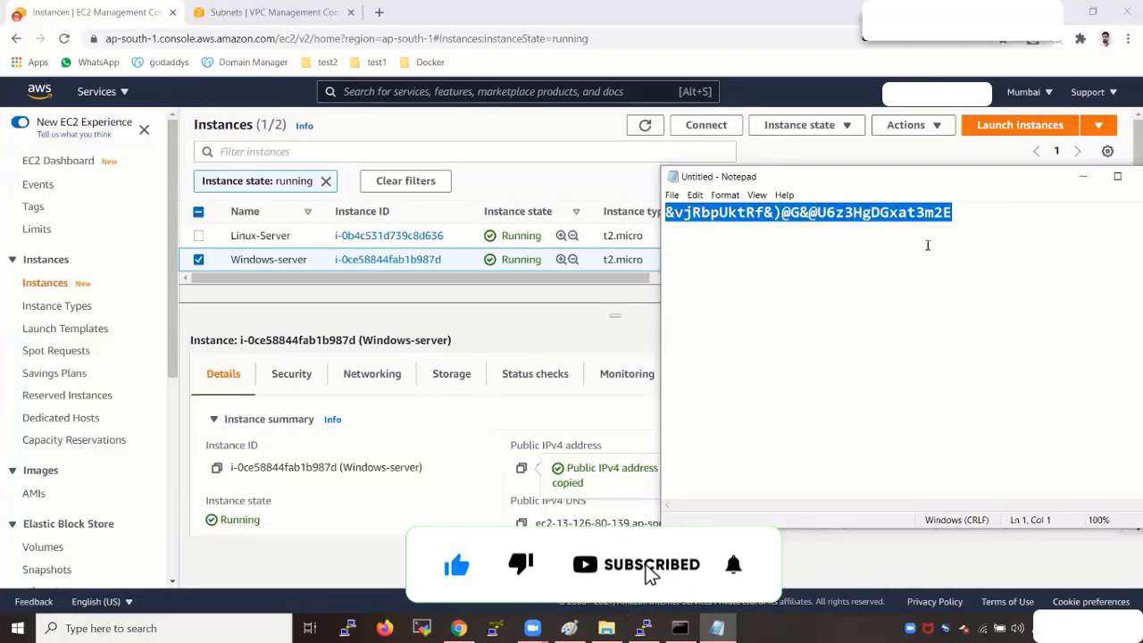
# - Download the Windows-server.rdp file from the RDP client tab and open it
pyautogui.click(706, 126)
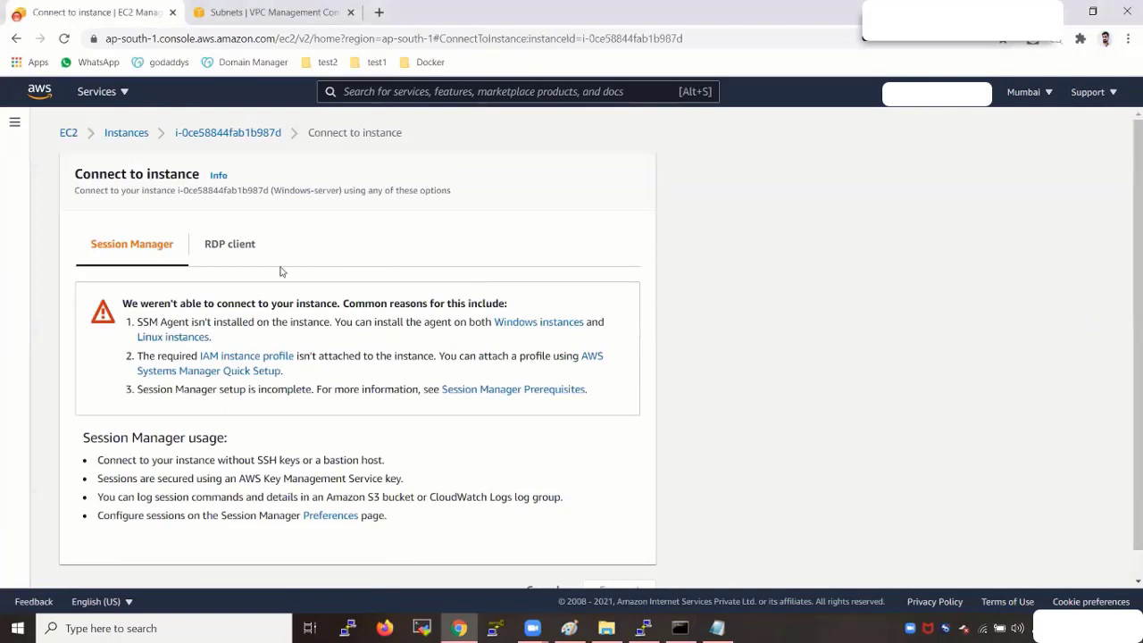
pyautogui.click(250, 248)
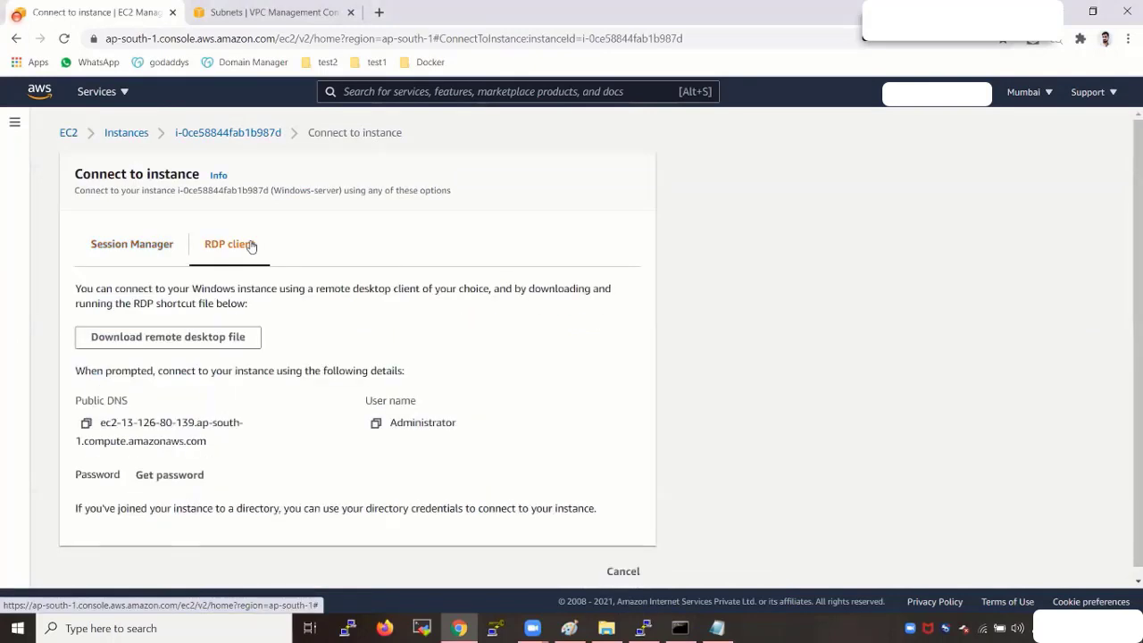
pyautogui.click(247, 341)
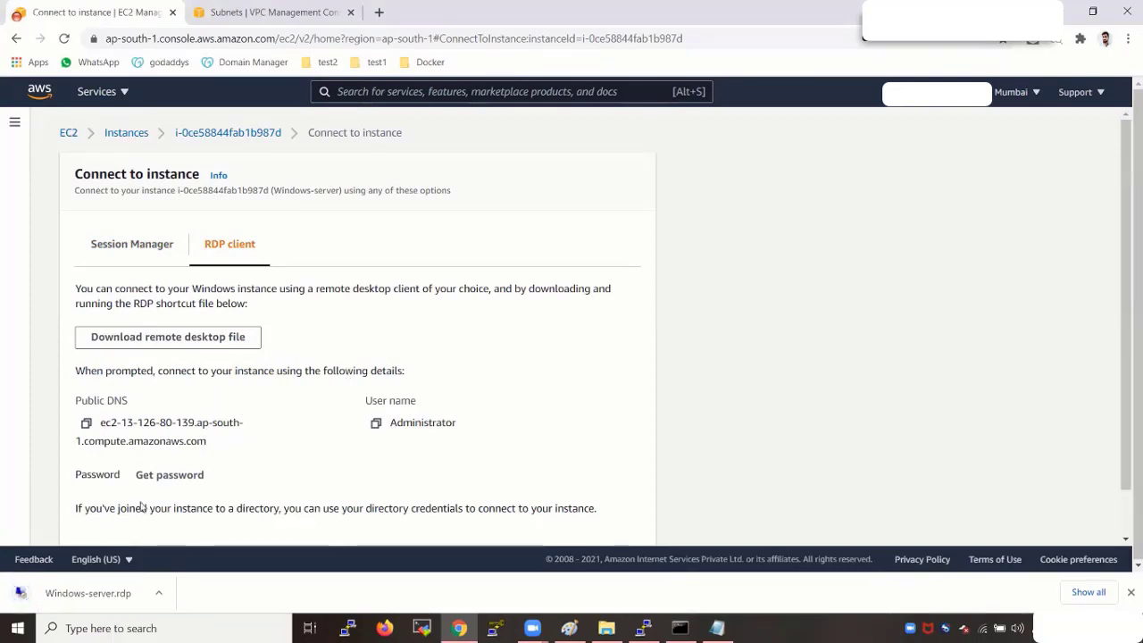
pyautogui.click(90, 595)
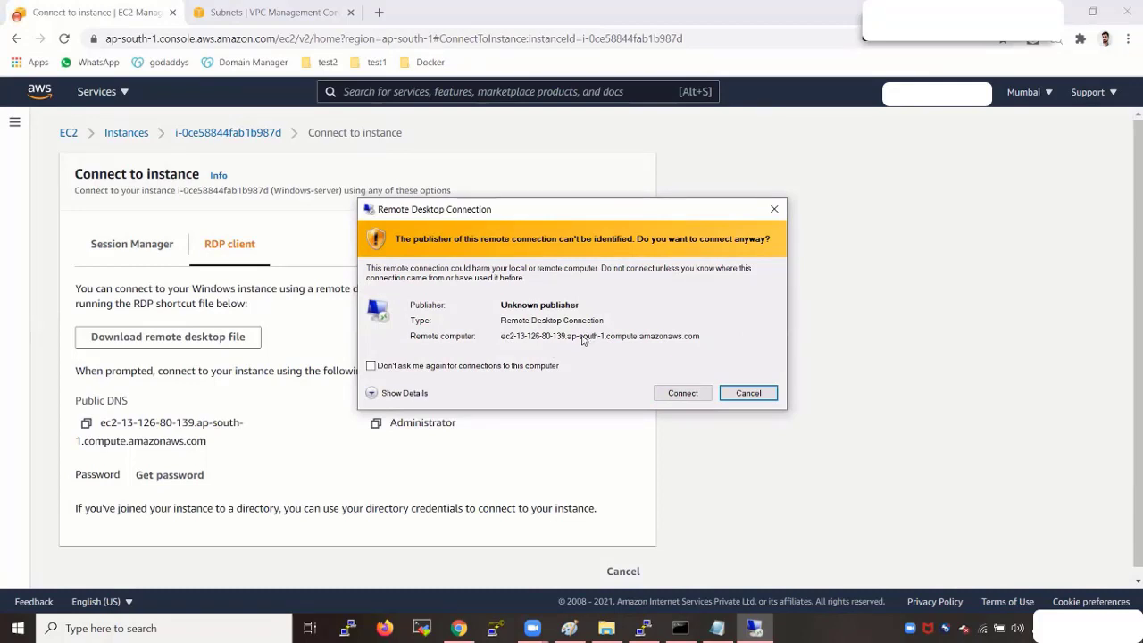
# - Connect through the RDP file, pasting the Administrator password and accepting the certificate warning
pyautogui.click(700, 397)
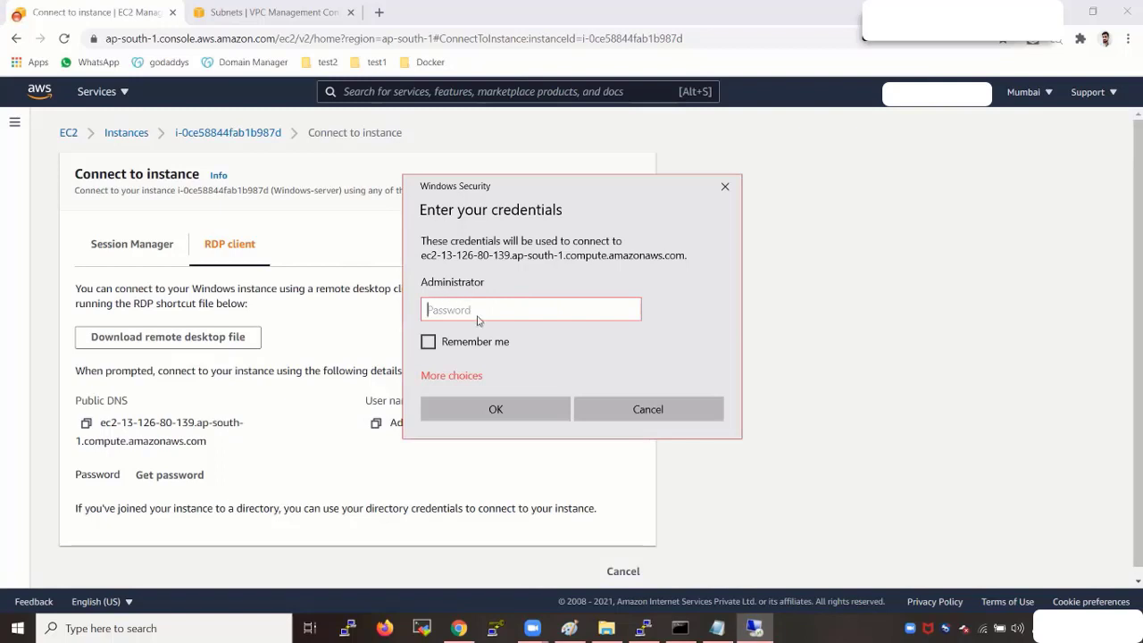
pyautogui.click(714, 632)
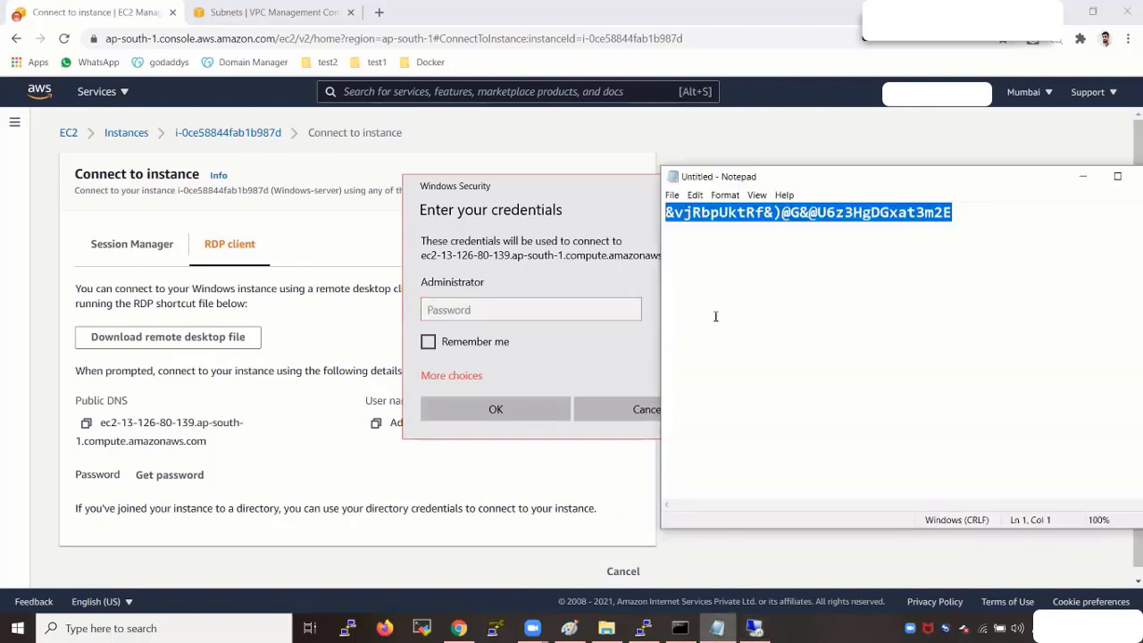
pyautogui.click(574, 309)
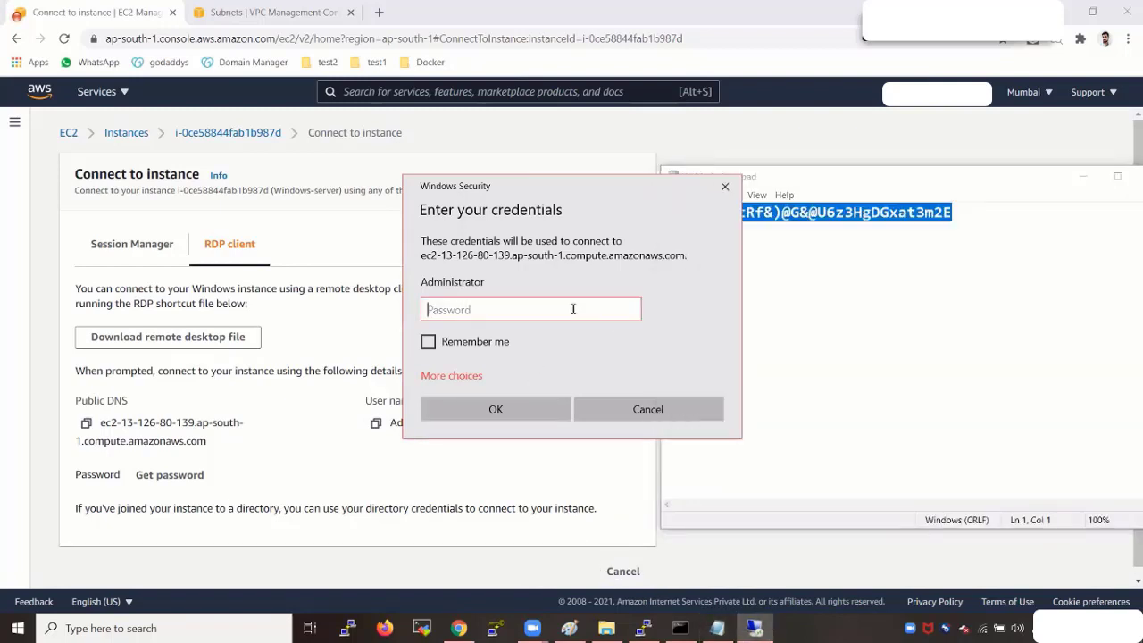
pyautogui.hotkey('ctrl', 'v')
pyautogui.click(496, 409)
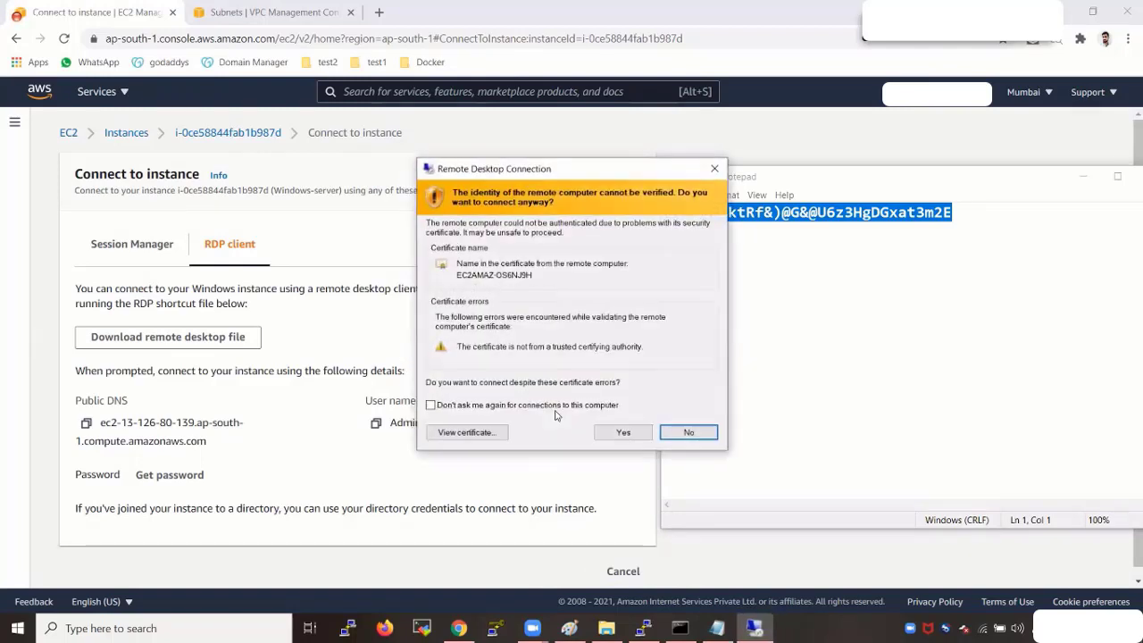
pyautogui.click(622, 431)
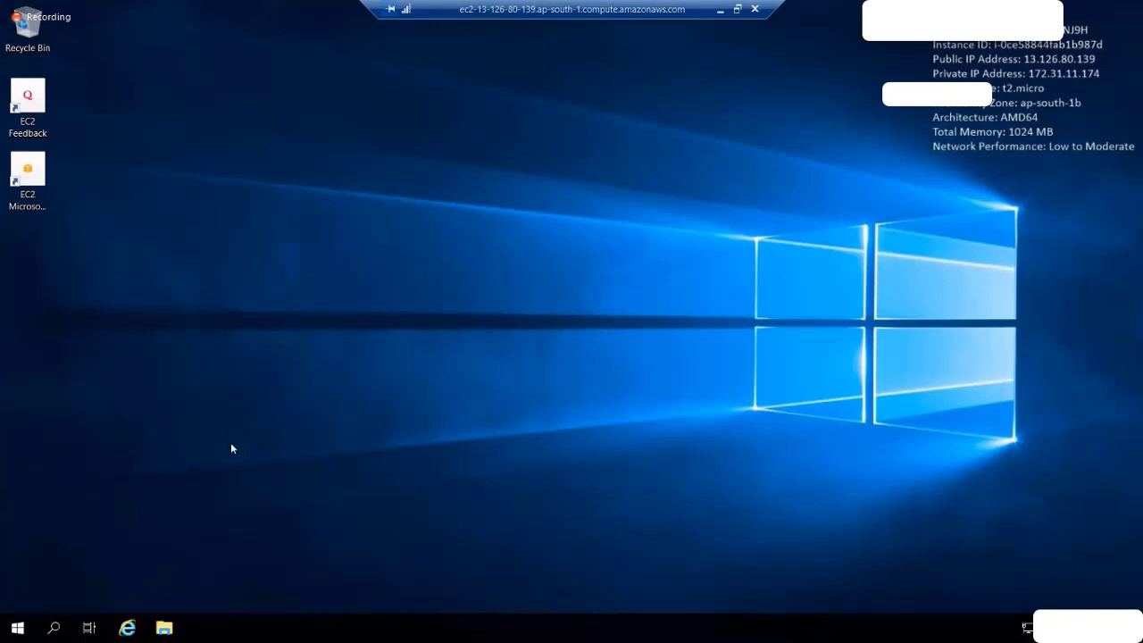
# - Launch Server Manager from the remote Start menu, then minimize the RDP session
pyautogui.click(19, 630)
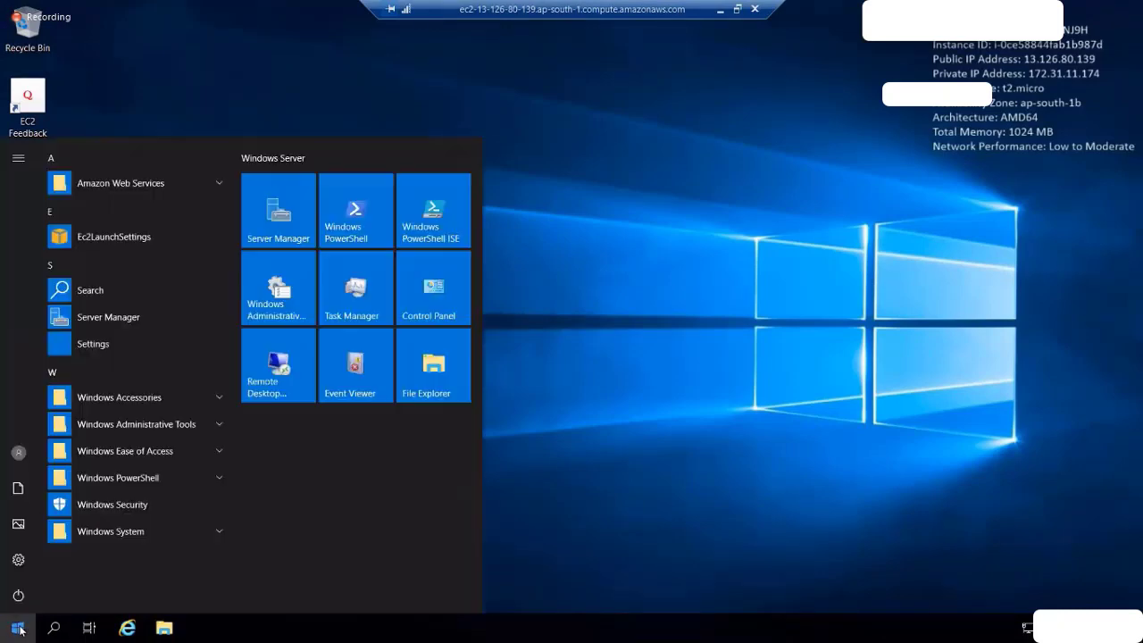
pyautogui.click(302, 233)
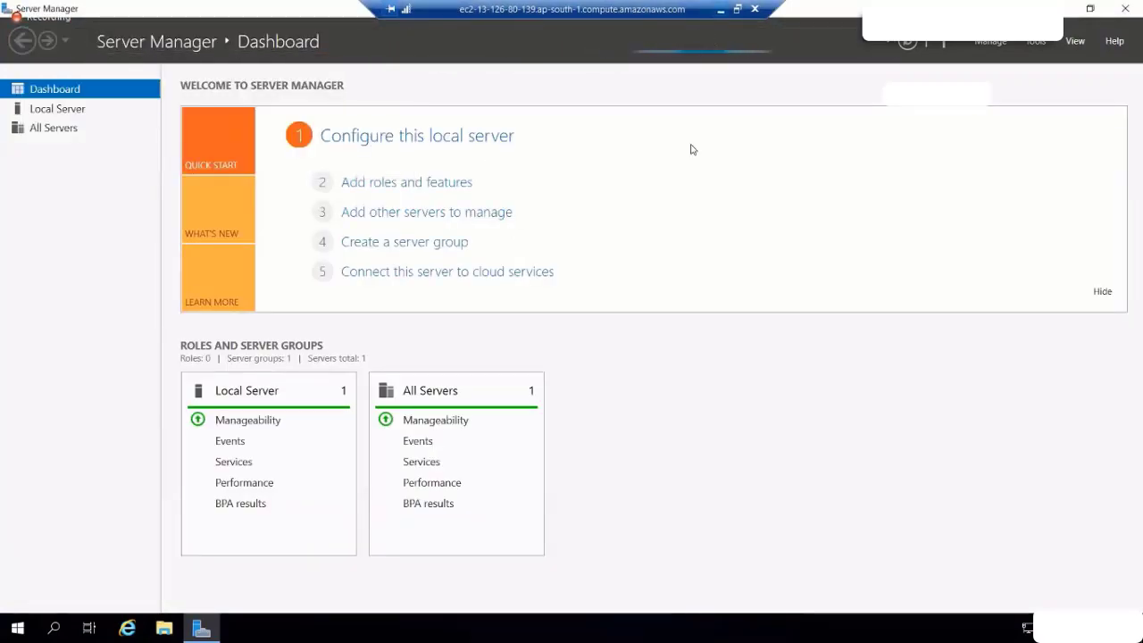
pyautogui.click(720, 8)
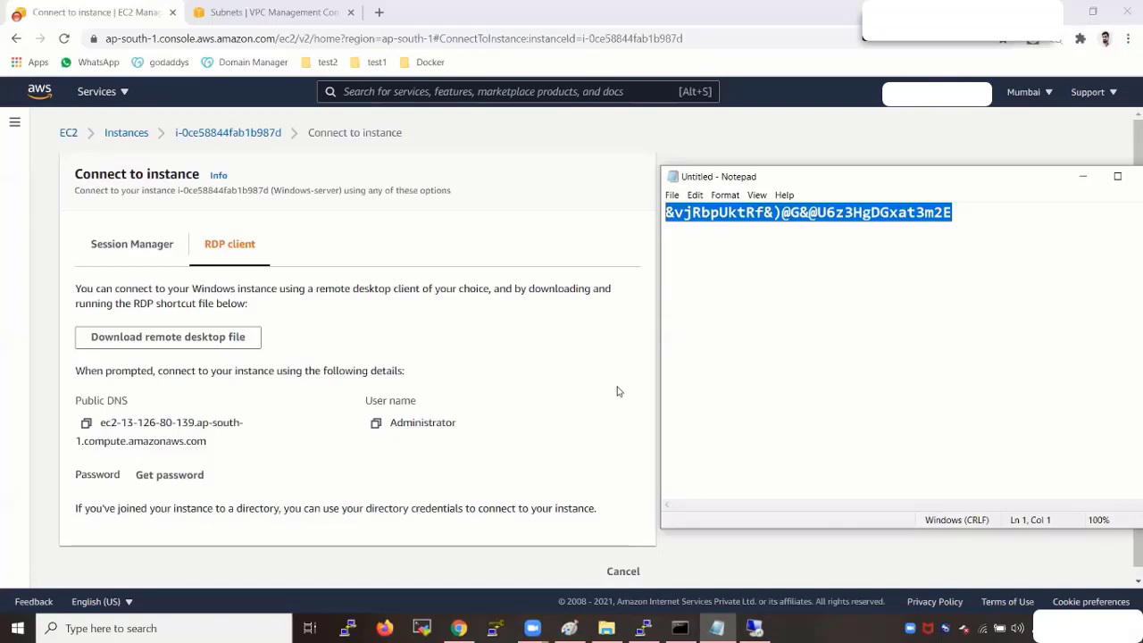
# - Clear the PuTTY terminal and ping google.com, stopping it to show 0% packet loss
pyautogui.click(639, 632)
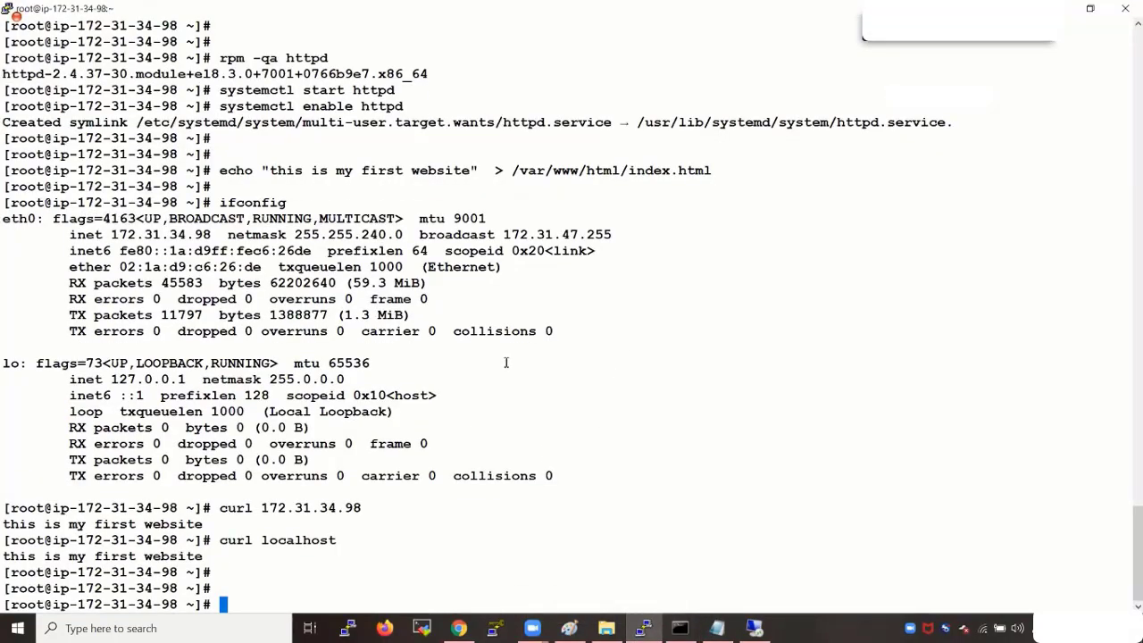
pyautogui.hotkey('ctrl', 'l')
pyautogui.press('Return')
pyautogui.press('Return')
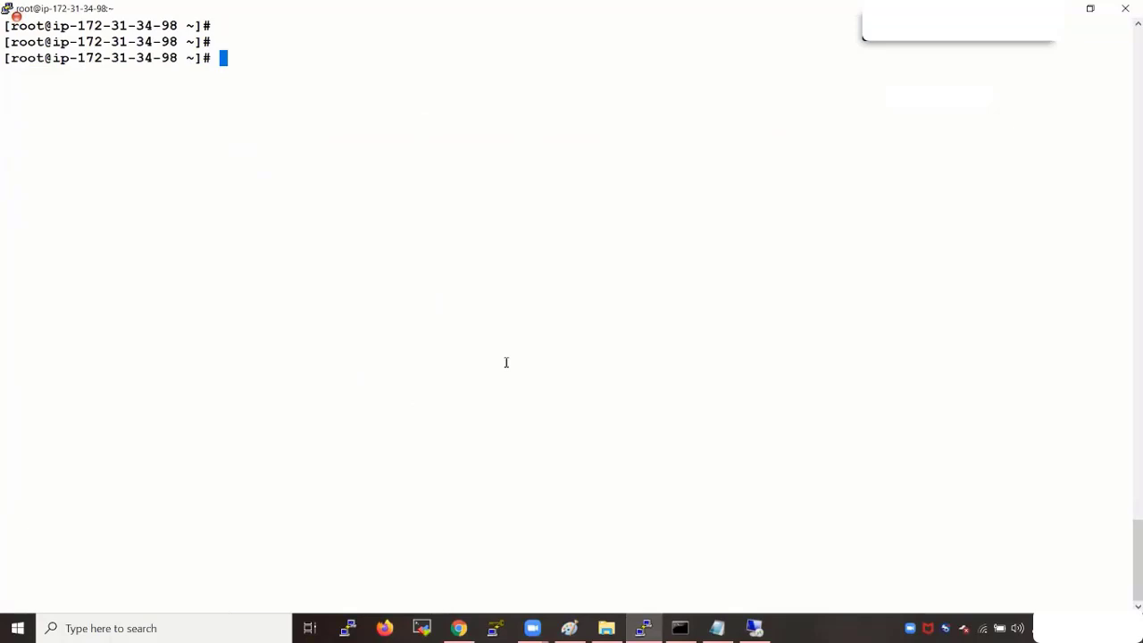
pyautogui.write('ping google.')
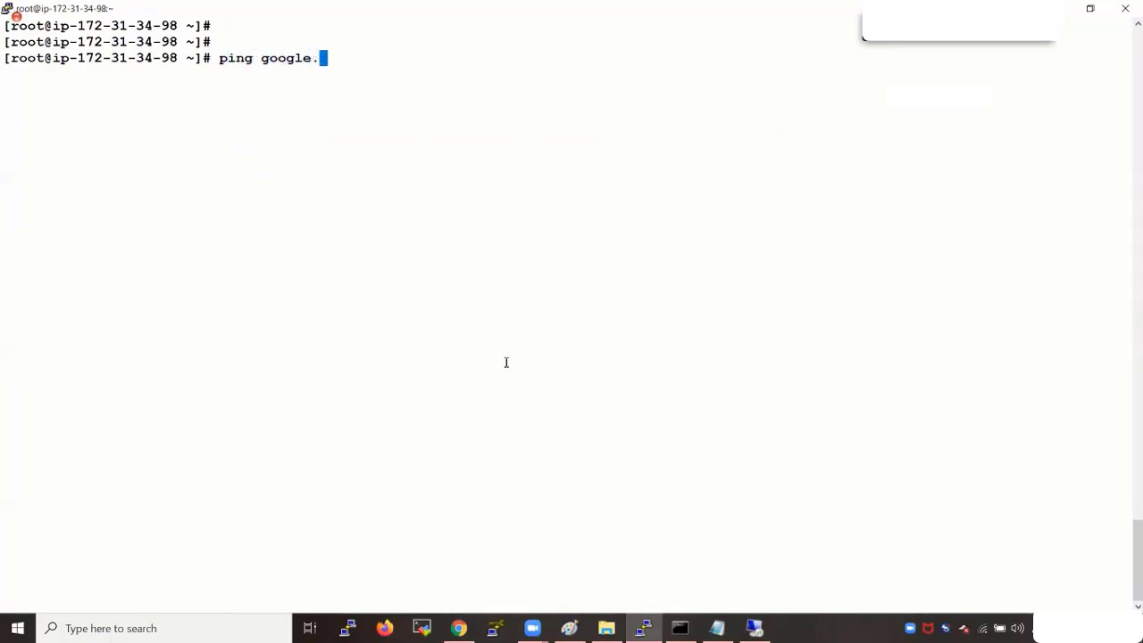
pyautogui.write('com')
pyautogui.press('Return')
pyautogui.hotkey('ctrl', 'c')
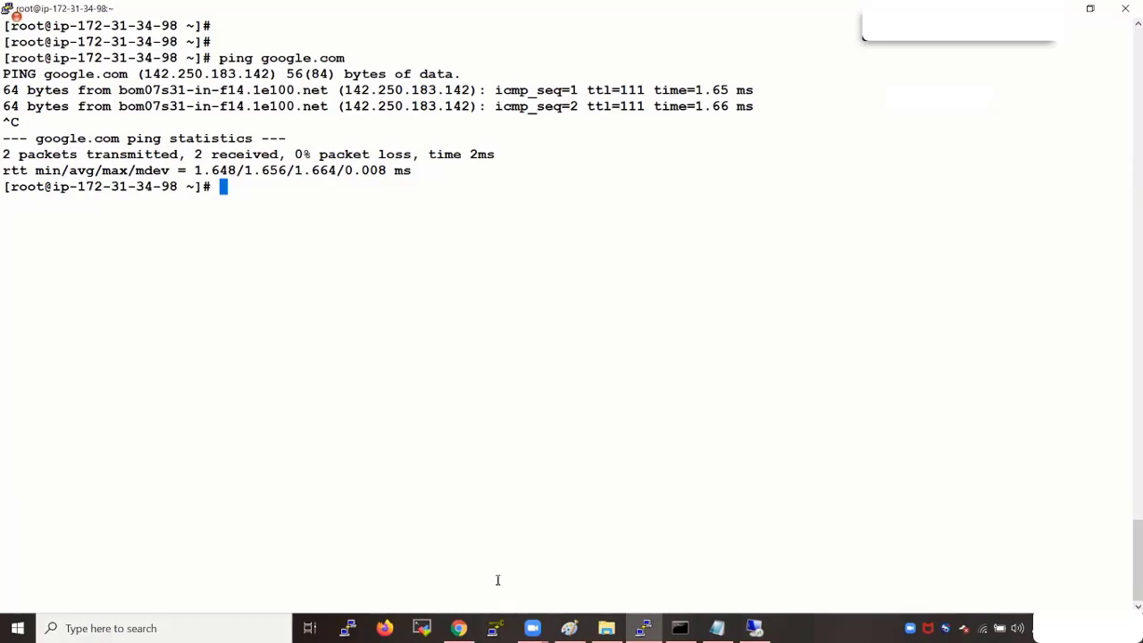
pyautogui.click(755, 628)
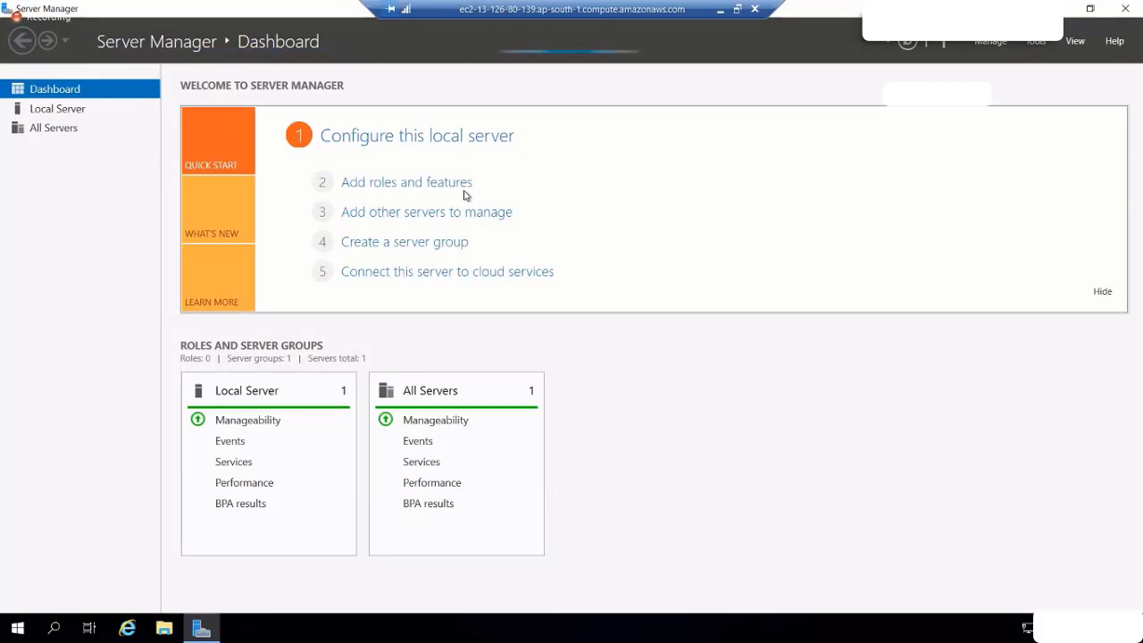
# - Turn off IE Enhanced Security Configuration for both Administrators and Users on the Local Server
pyautogui.click(71, 110)
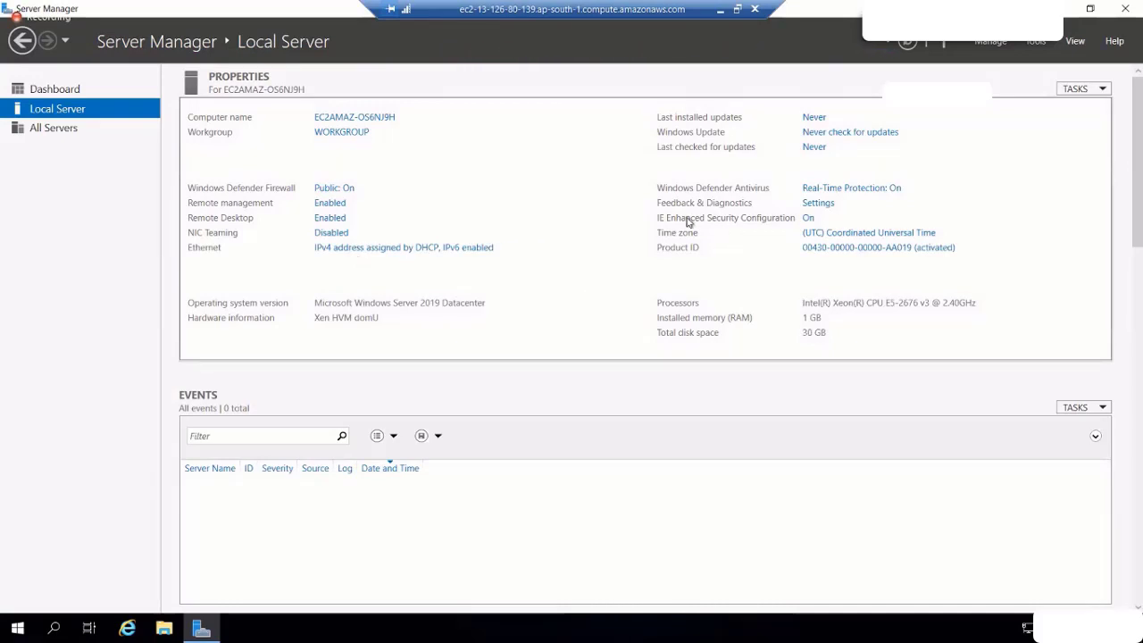
pyautogui.click(809, 219)
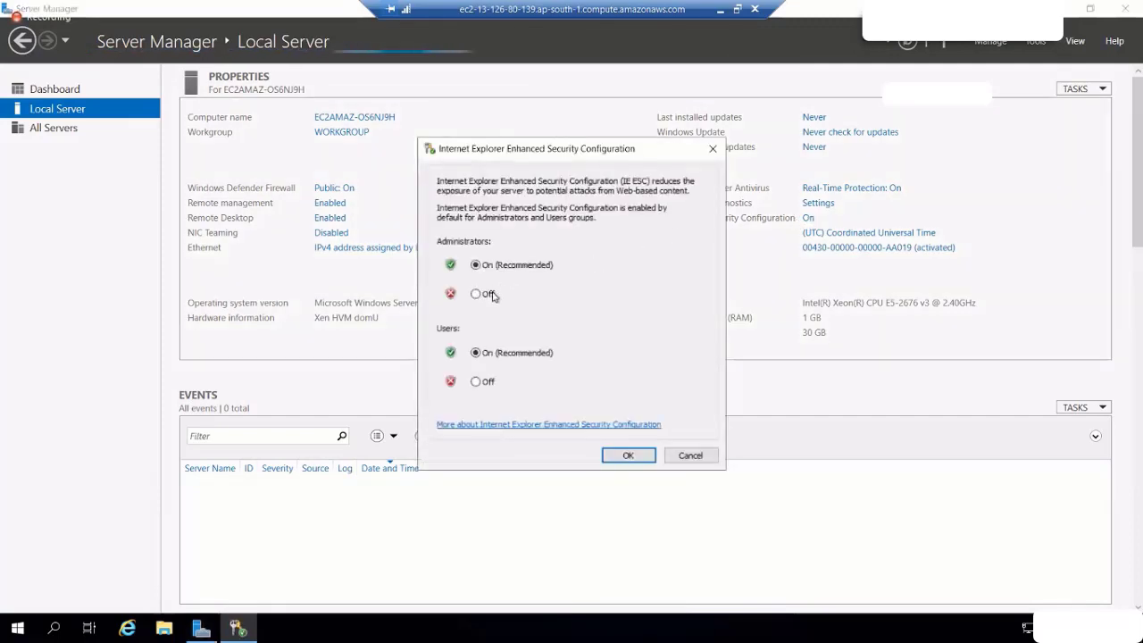
pyautogui.click(485, 293)
pyautogui.click(485, 382)
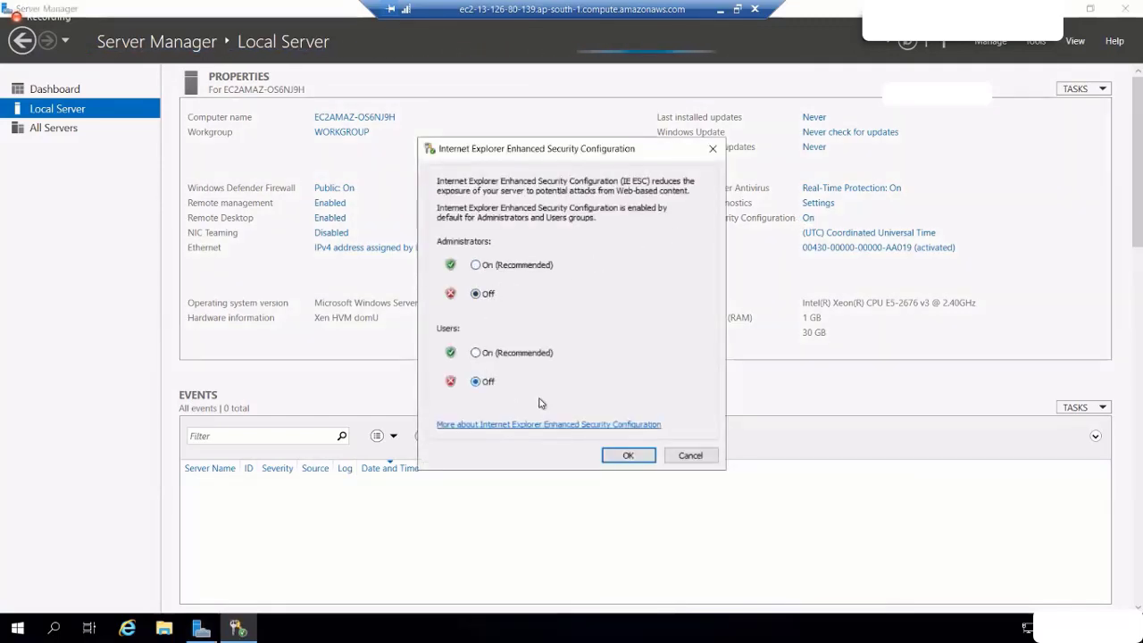
pyautogui.click(635, 456)
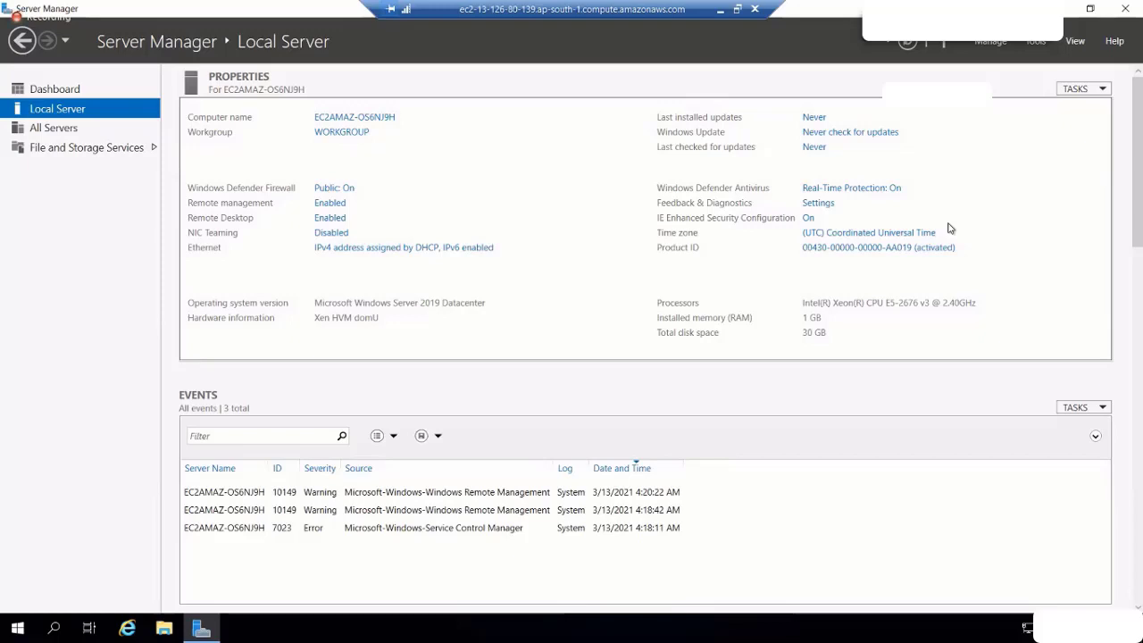
# - Refresh the Local Server page, close Server Manager, and launch Internet Explorer
pyautogui.click(55, 128)
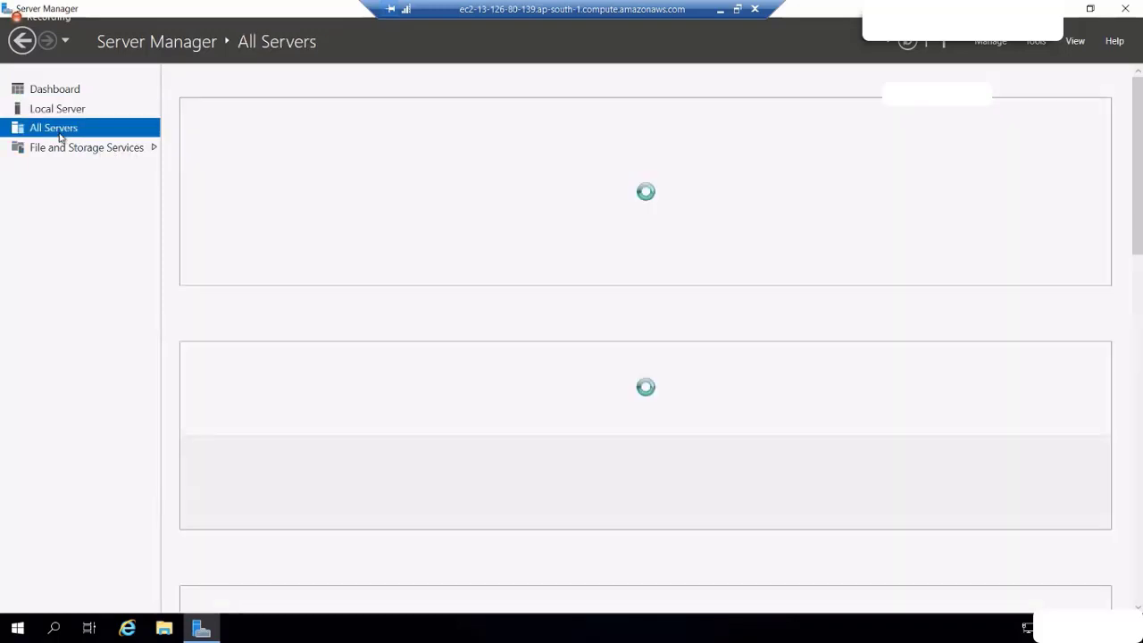
pyautogui.click(56, 110)
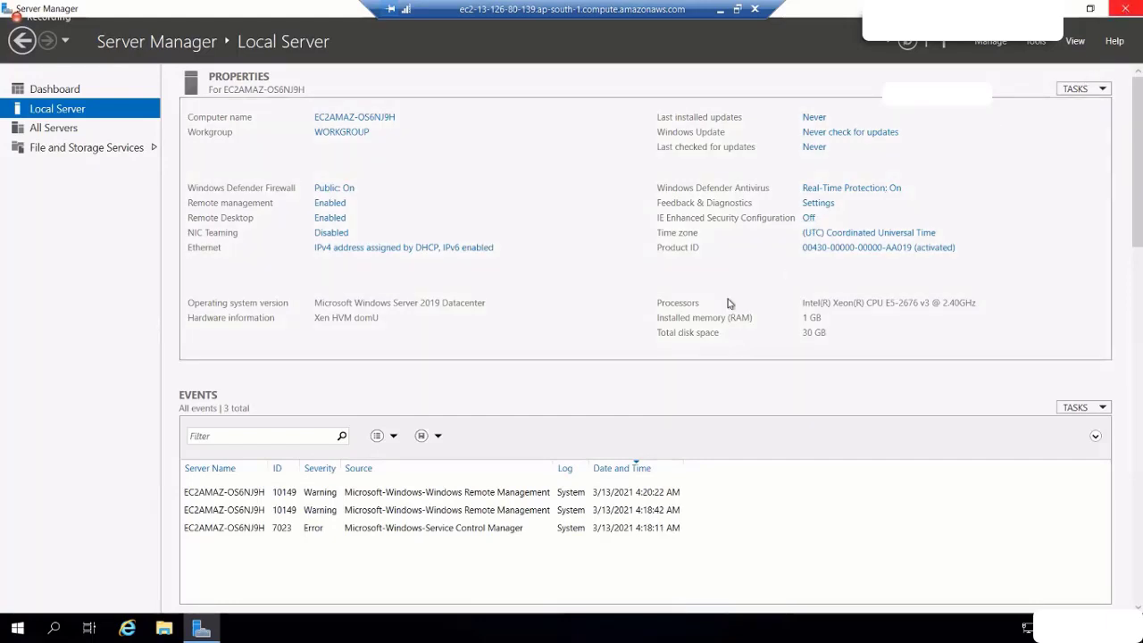
pyautogui.click(1127, 11)
pyautogui.click(129, 628)
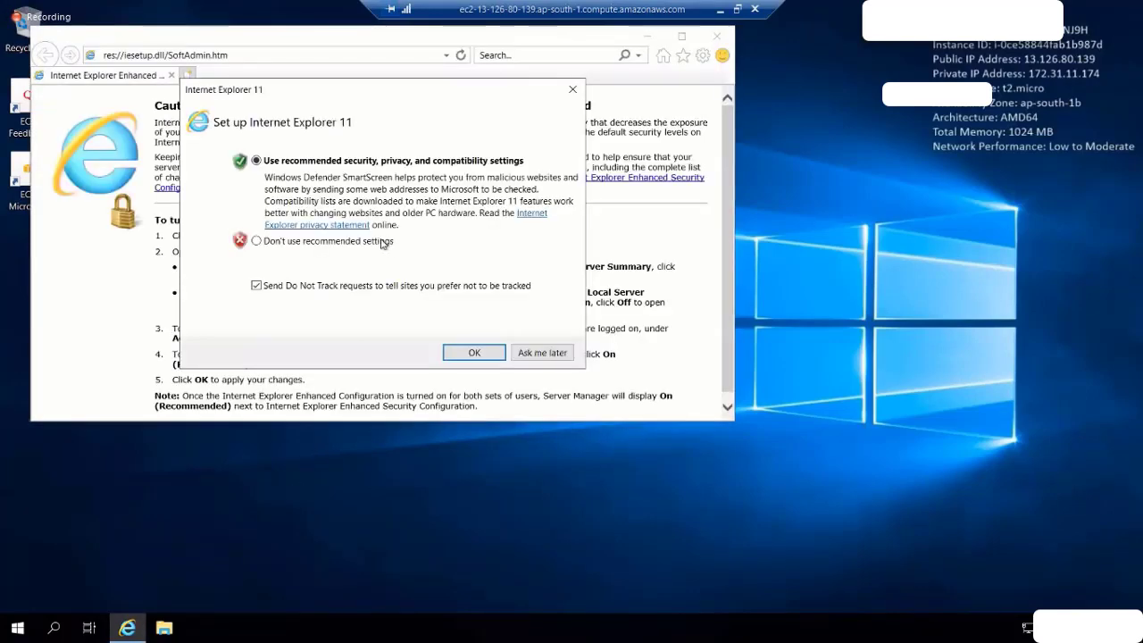
# - Decline the recommended browser settings, go to google.com, and dismiss the Chrome offer
pyautogui.click(476, 352)
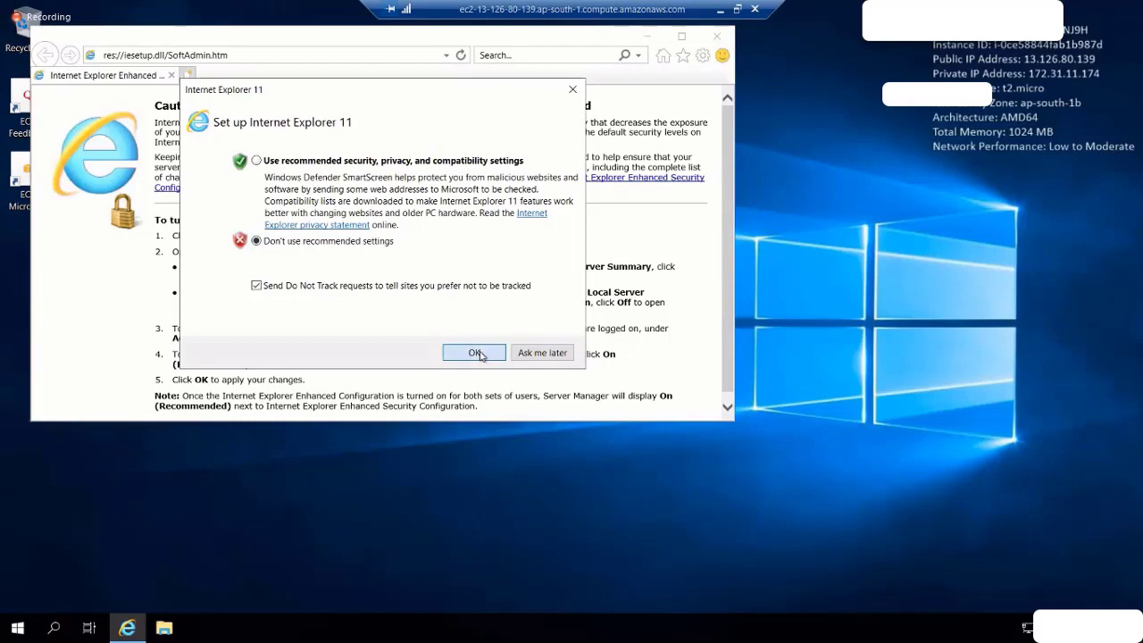
pyautogui.click(298, 54)
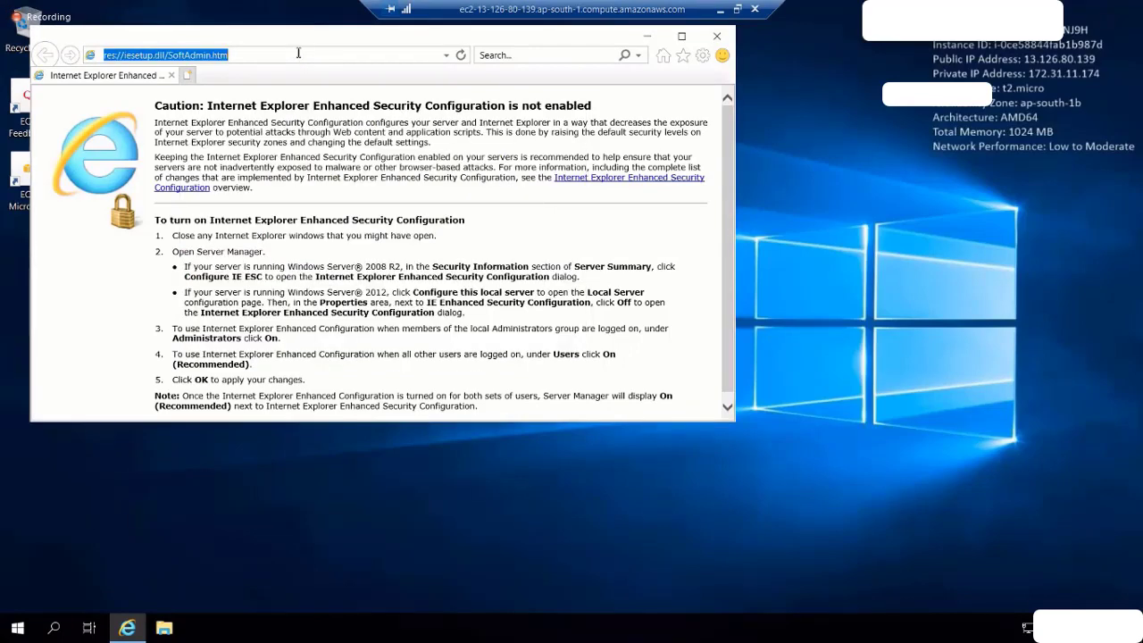
pyautogui.write('google.com')
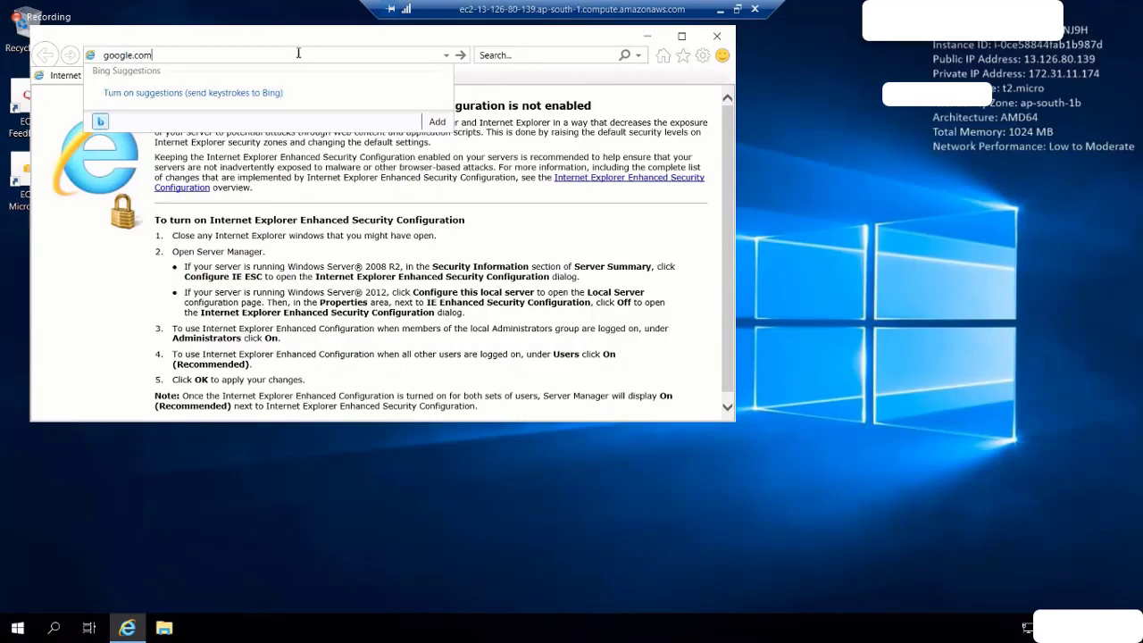
pyautogui.press('Return')
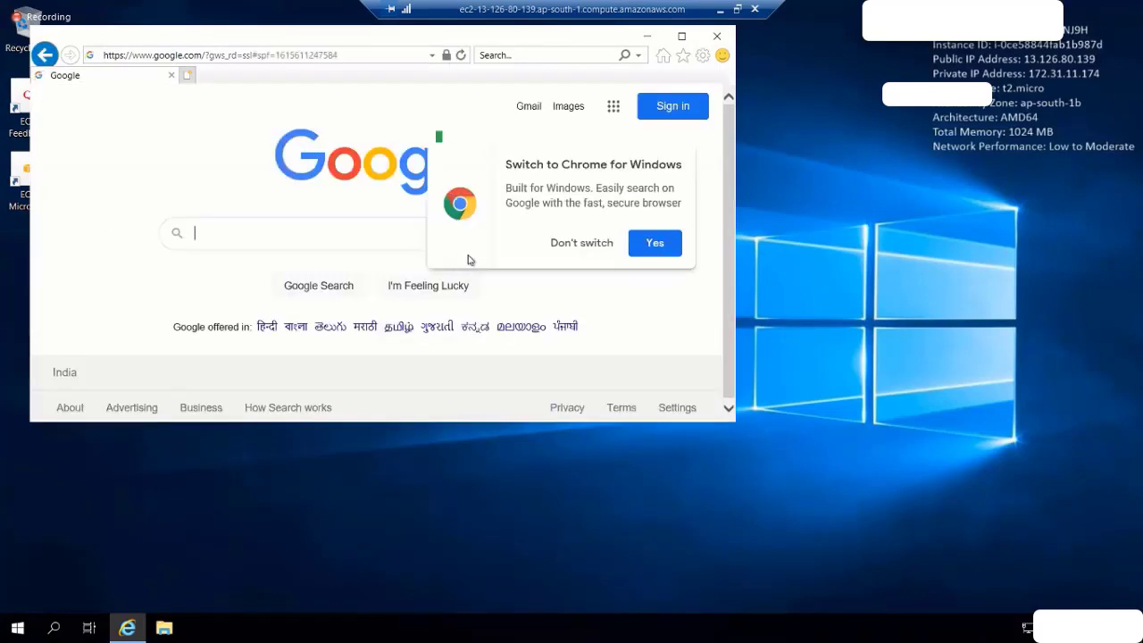
pyautogui.click(581, 243)
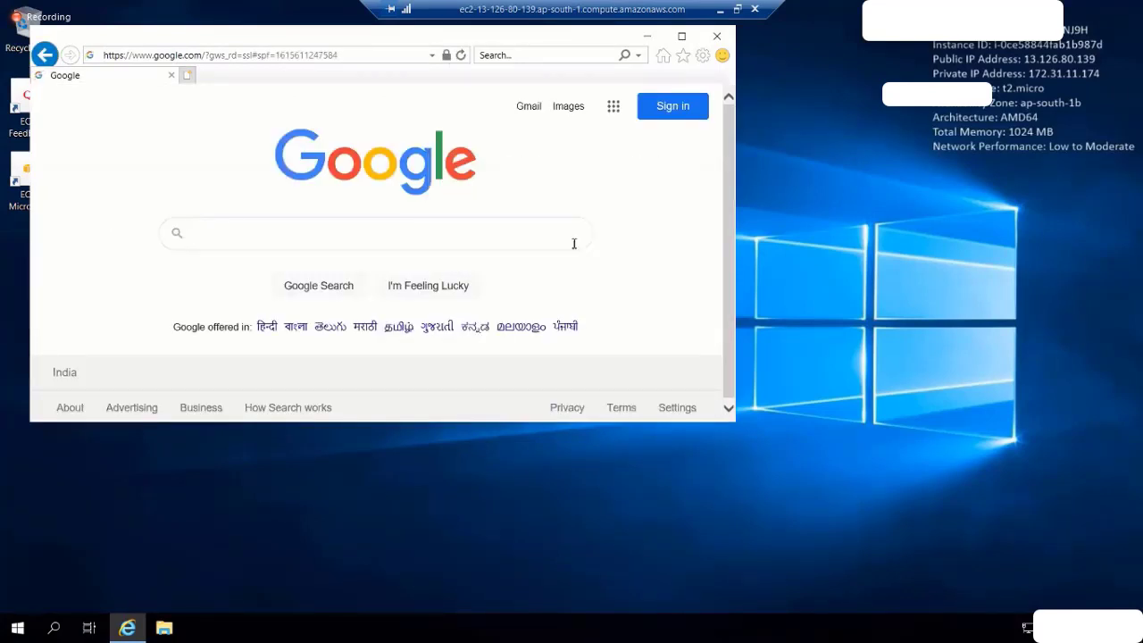
# - Search Google for 'putty download' and open the putty.org result
pyautogui.click(468, 233)
pyautogui.write('putty')
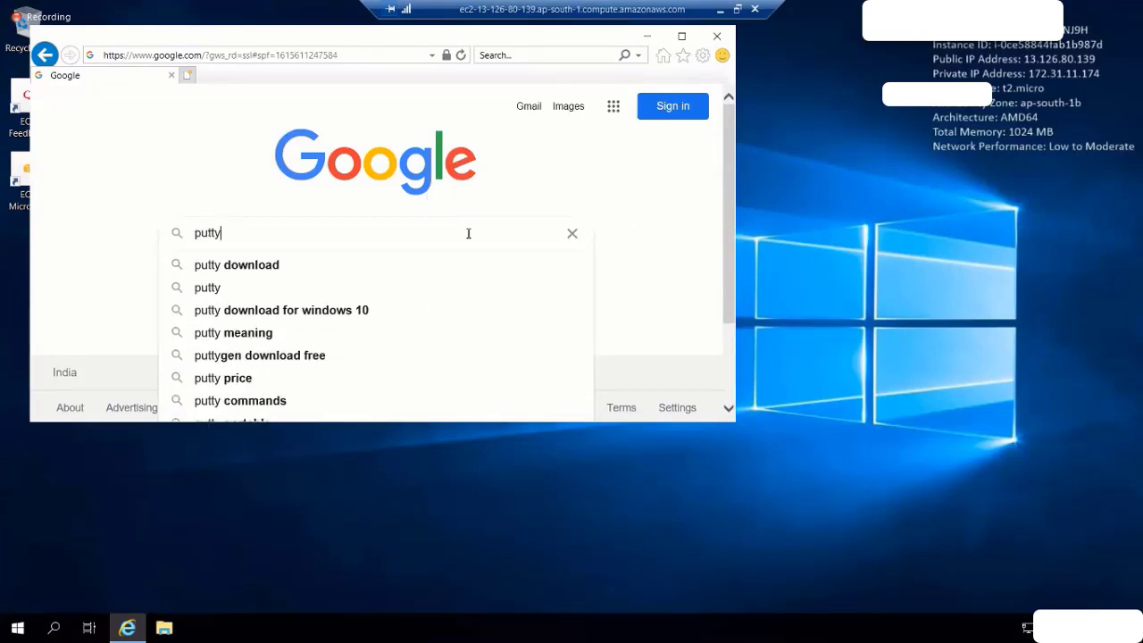
pyautogui.write(' download')
pyautogui.press('Return')
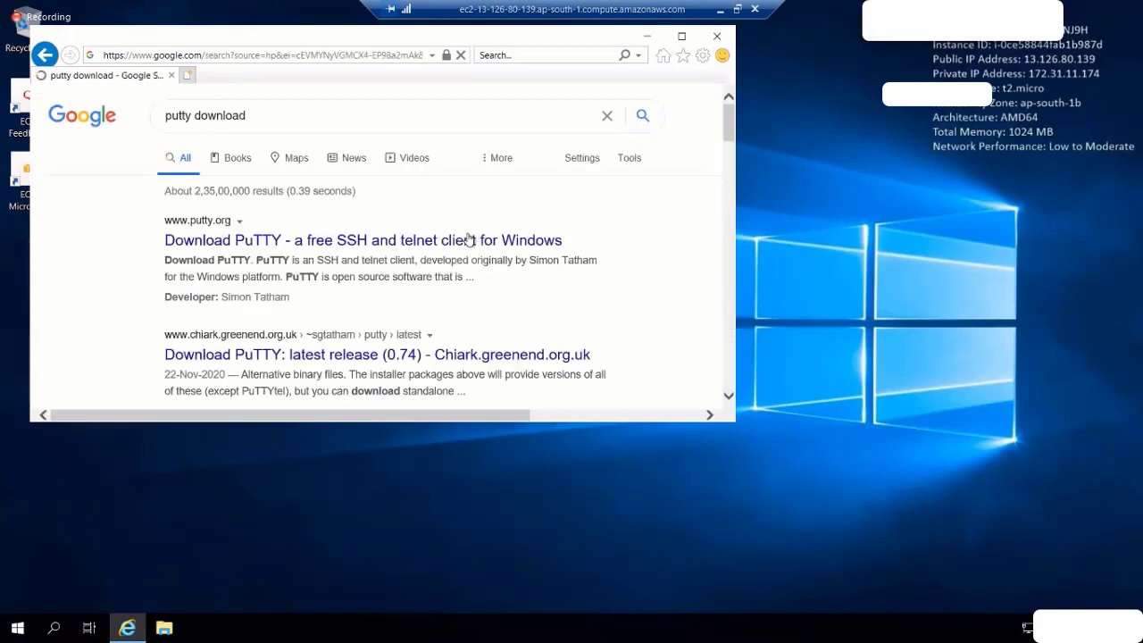
pyautogui.click(363, 241)
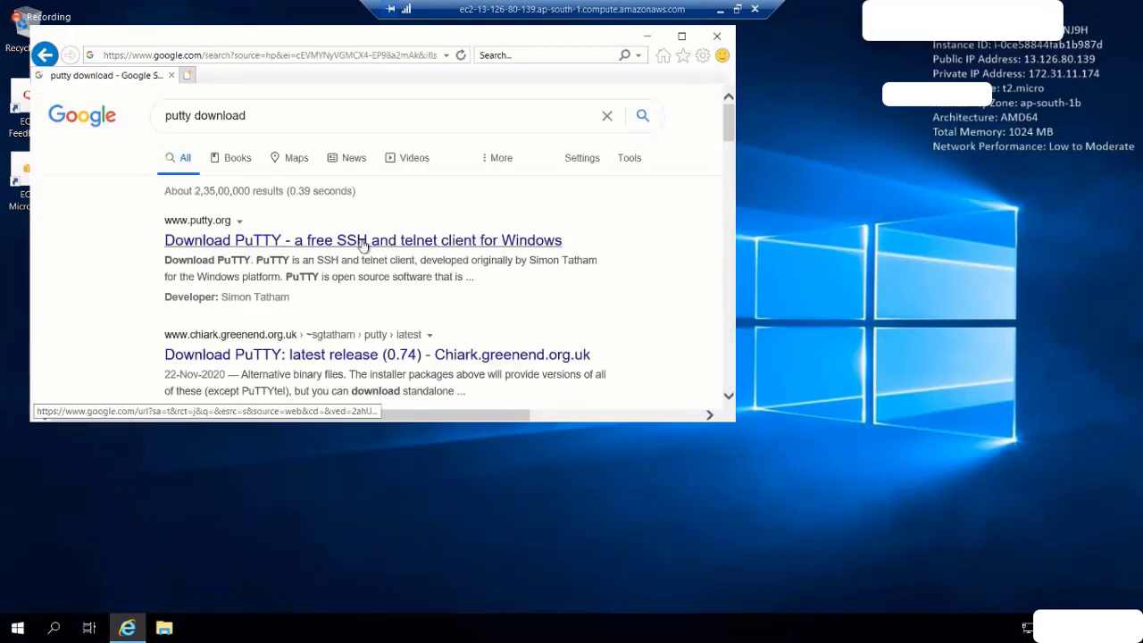
# - From the PuTTY 0.74 release page's Alternative binary files, download 64-bit putty.exe and run it
pyautogui.click(425, 220)
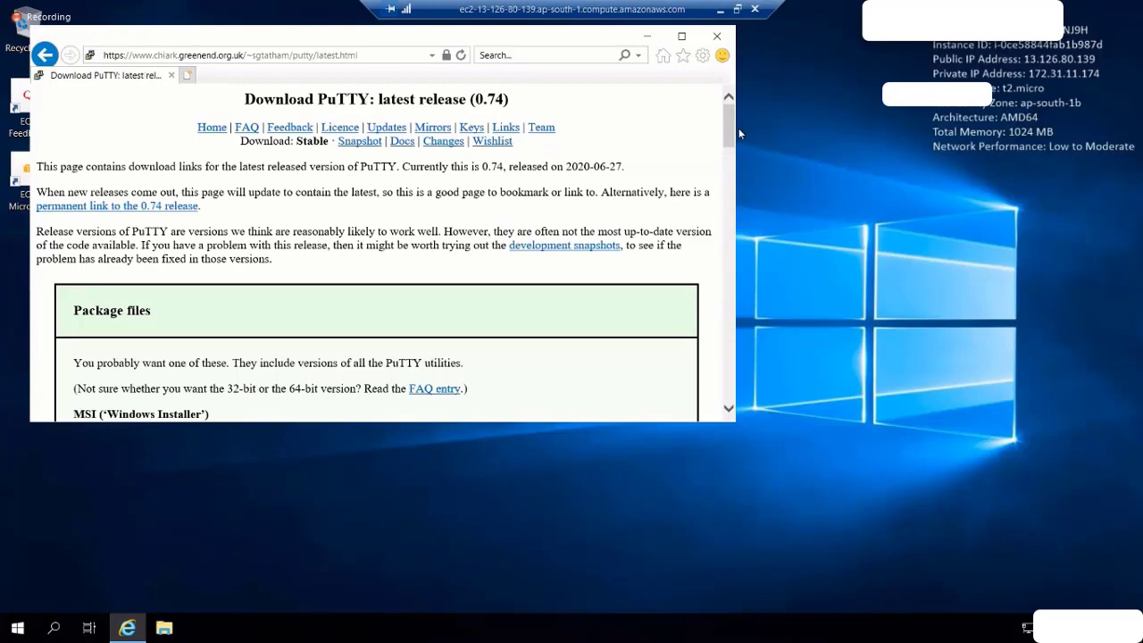
pyautogui.moveTo(729, 138); pyautogui.dragTo(729, 202)
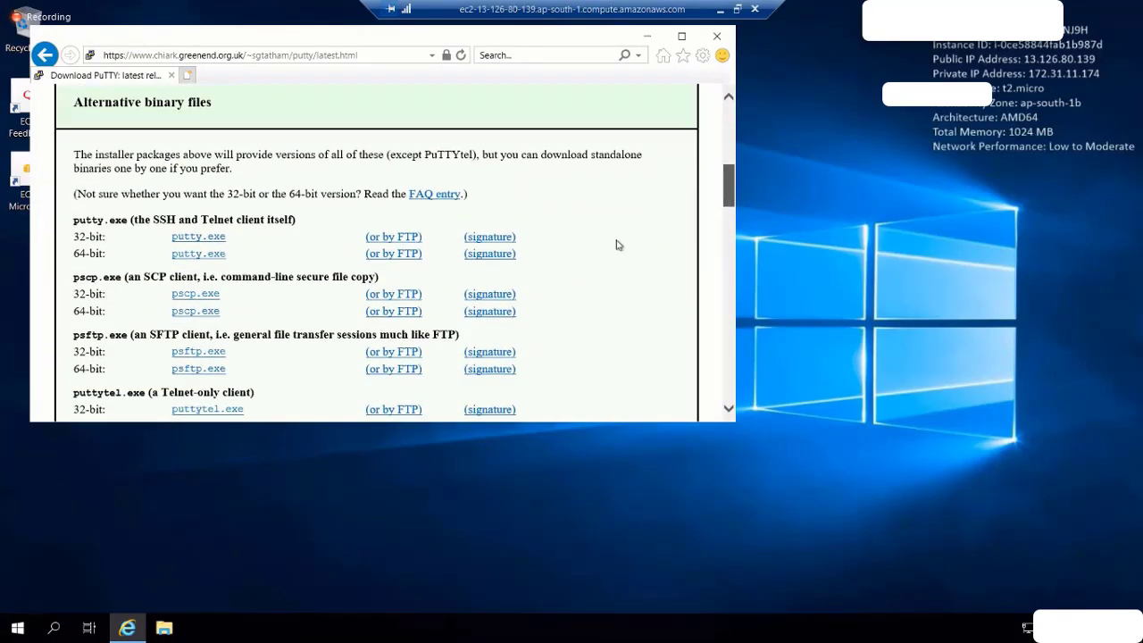
pyautogui.click(207, 255)
pyautogui.click(525, 406)
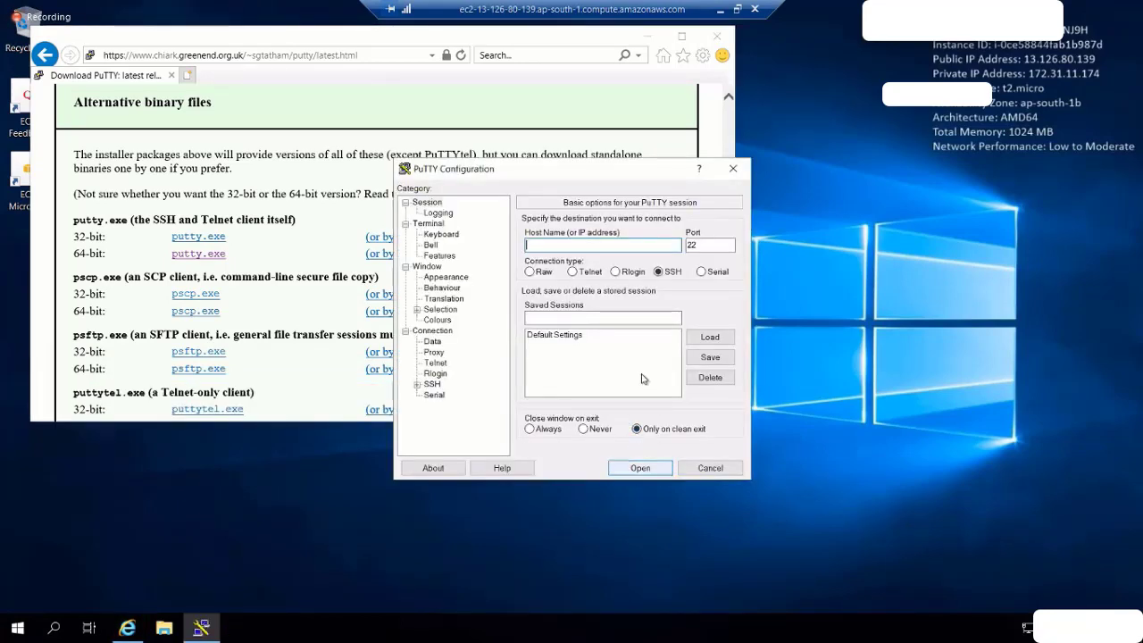
# - Restore and re-maximize the Remote Desktop window, then return to the local AWS console in Chrome
pyautogui.click(738, 11)
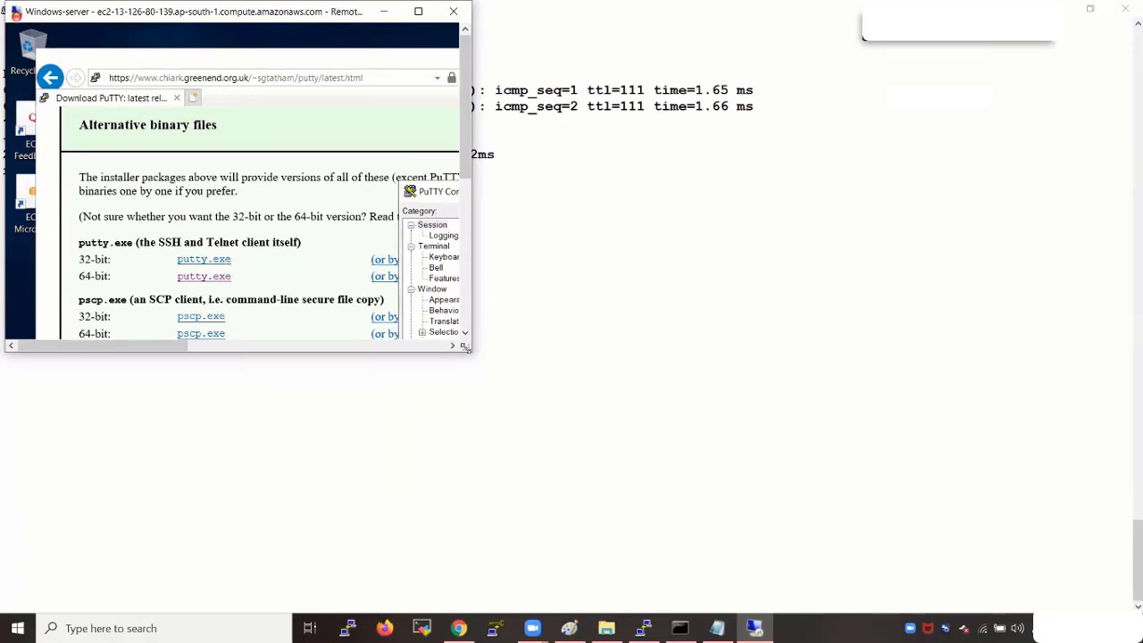
pyautogui.doubleClick(465, 347)
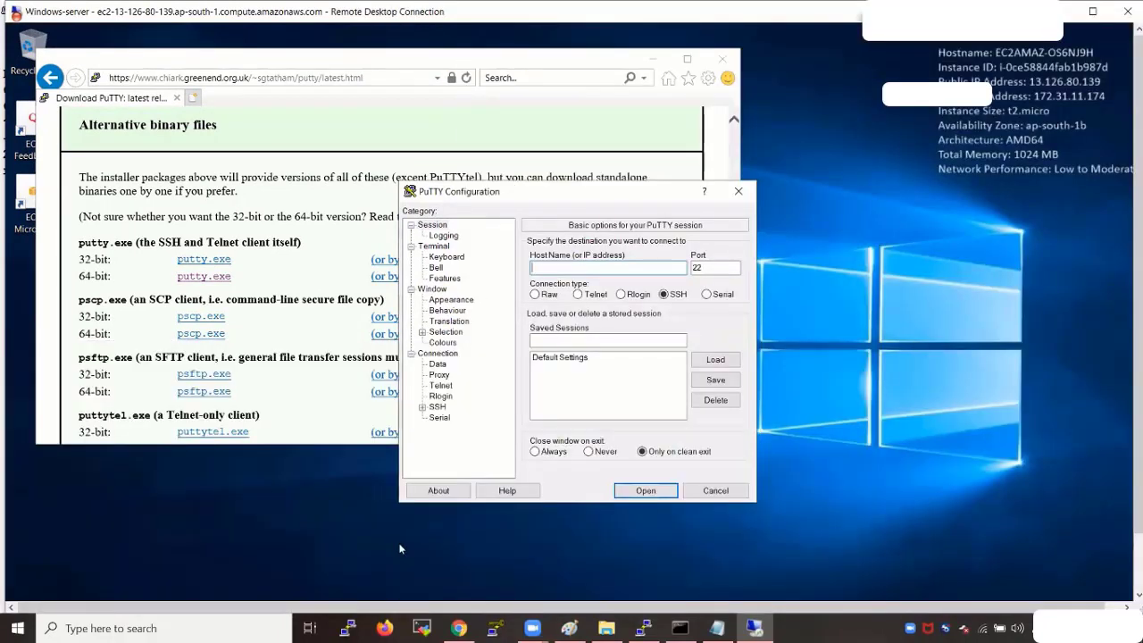
pyautogui.click(458, 628)
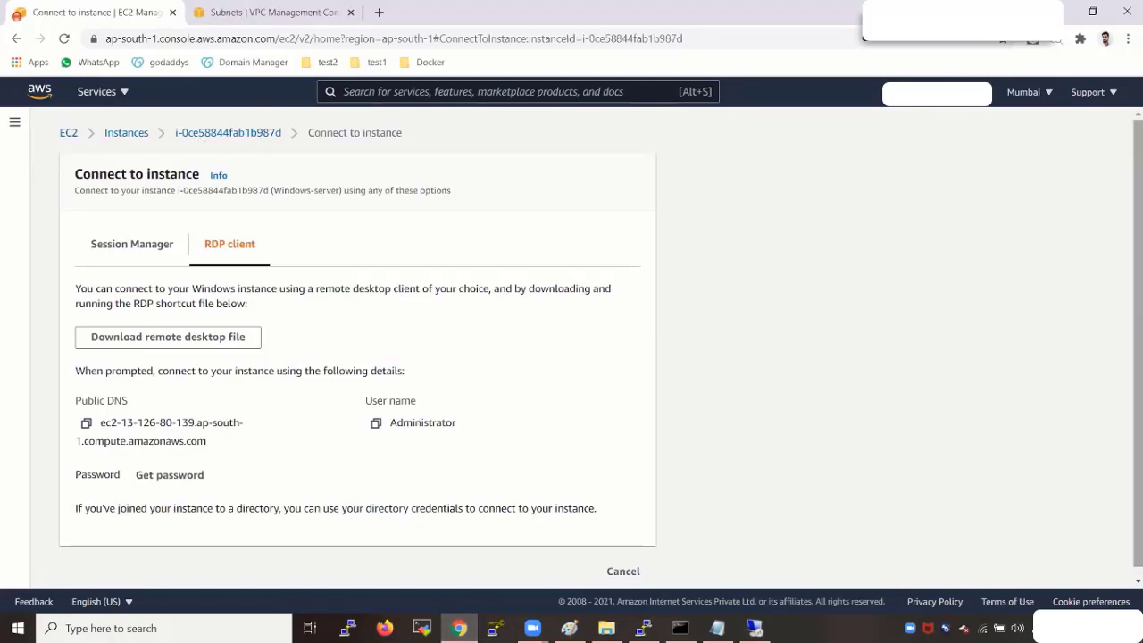
# - Cancel the connect page and copy Linux-Server's private IPv4 address 172.31.34.98 from its details
pyautogui.scroll(-1, 714, 536)
pyautogui.click(647, 557)
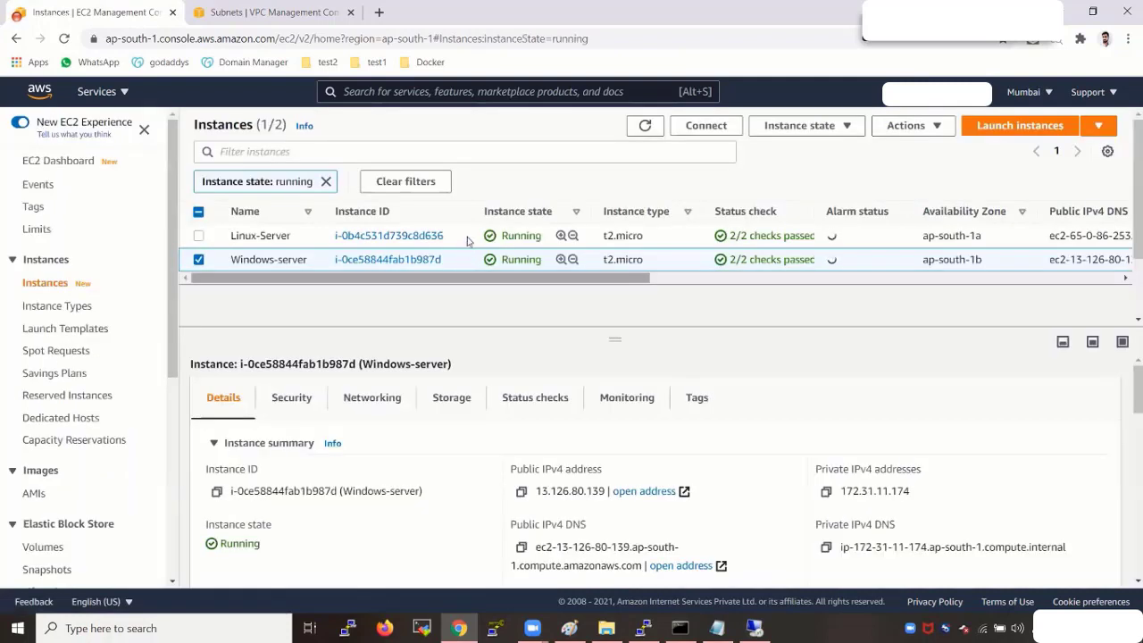
pyautogui.click(467, 238)
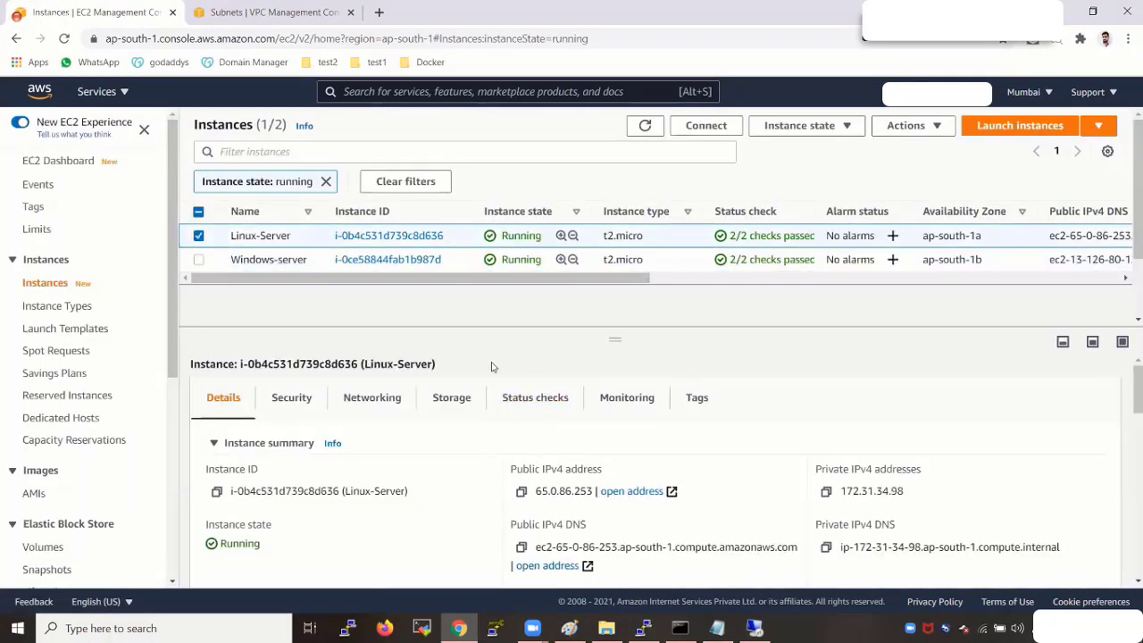
pyautogui.click(827, 492)
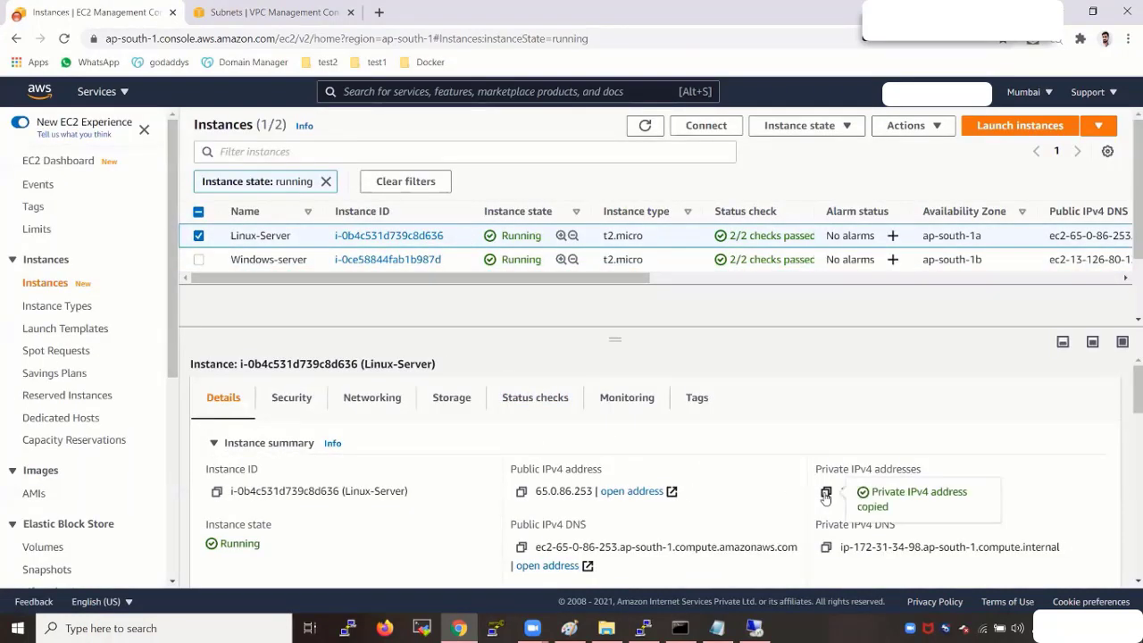
pyautogui.click(570, 628)
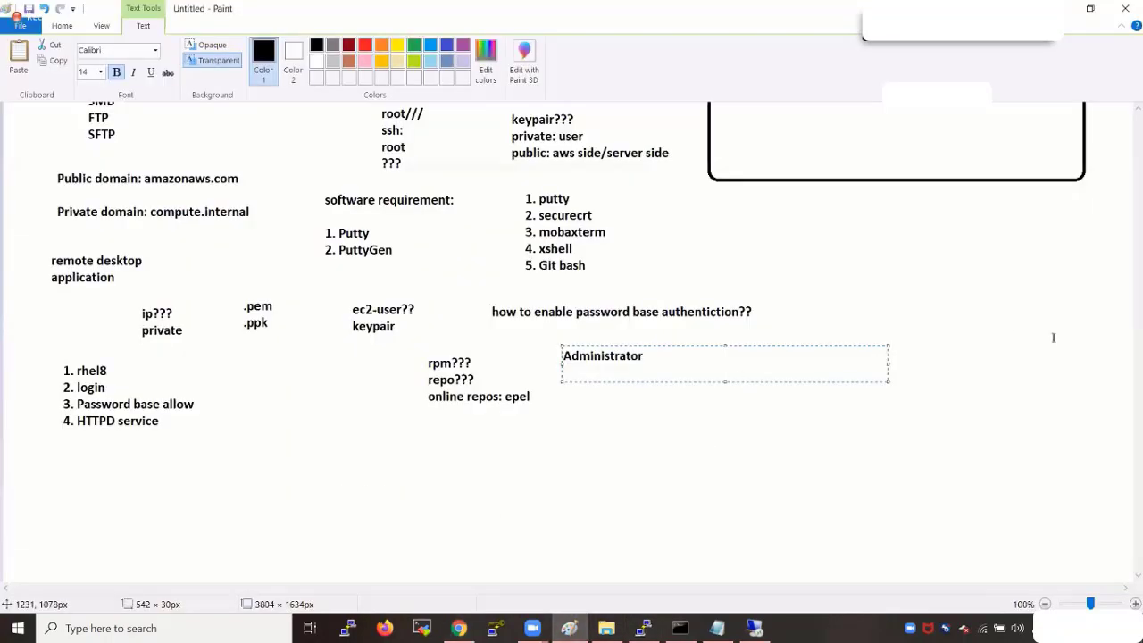
# - Commit the Administrator note and start a text note beside 'private IP' in the Paint diagram
pyautogui.click(738, 378)
pyautogui.scroll(5, 571, 339)
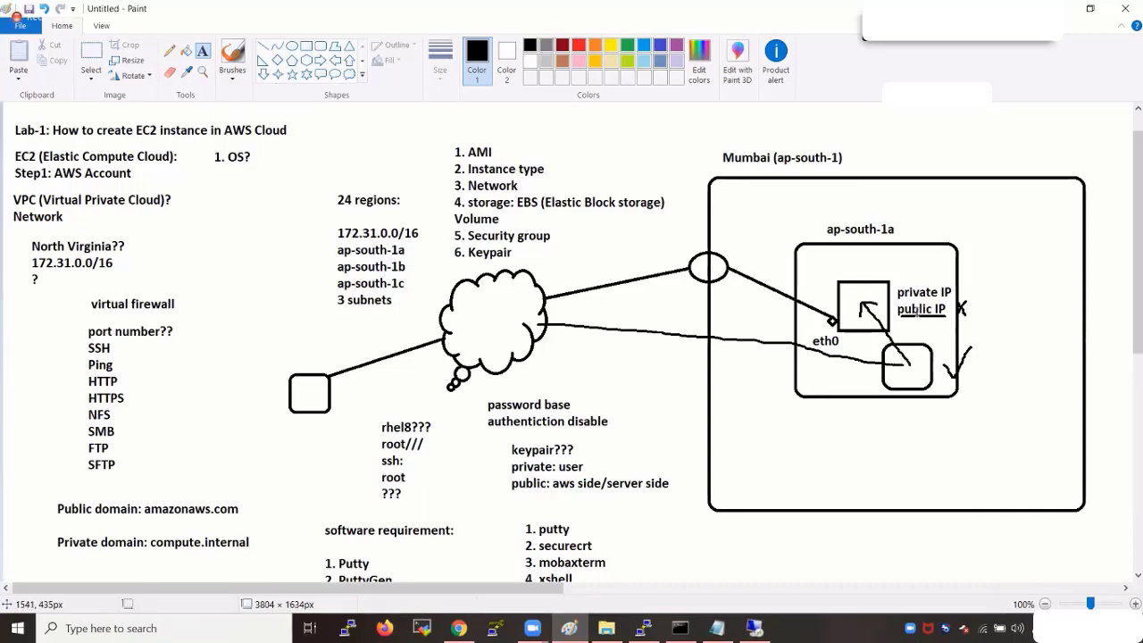
pyautogui.click(893, 282)
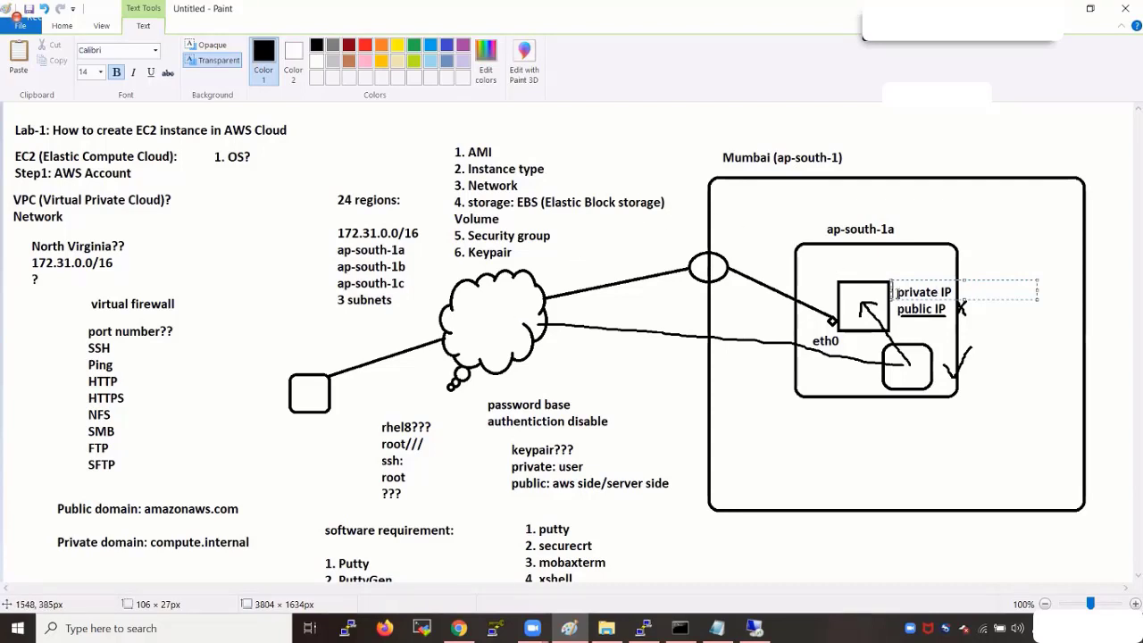
pyautogui.click(461, 629)
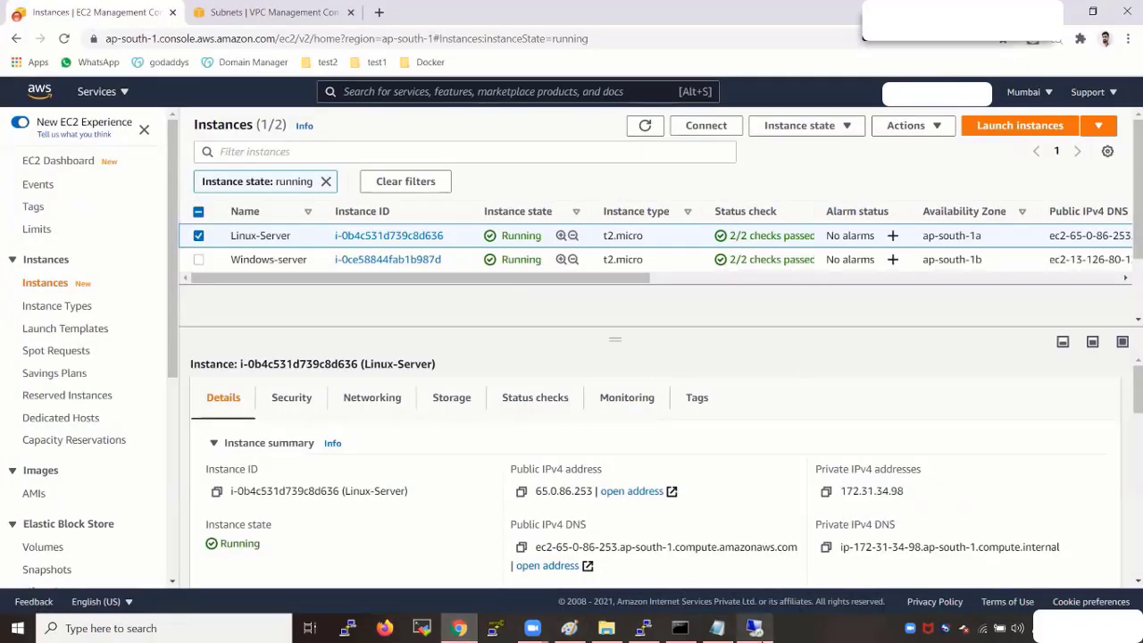
# - Enter 172.31.34.98 as PuTTY's host name and open the SSH connection
pyautogui.click(753, 630)
pyautogui.hotkey('ctrl', 'v')
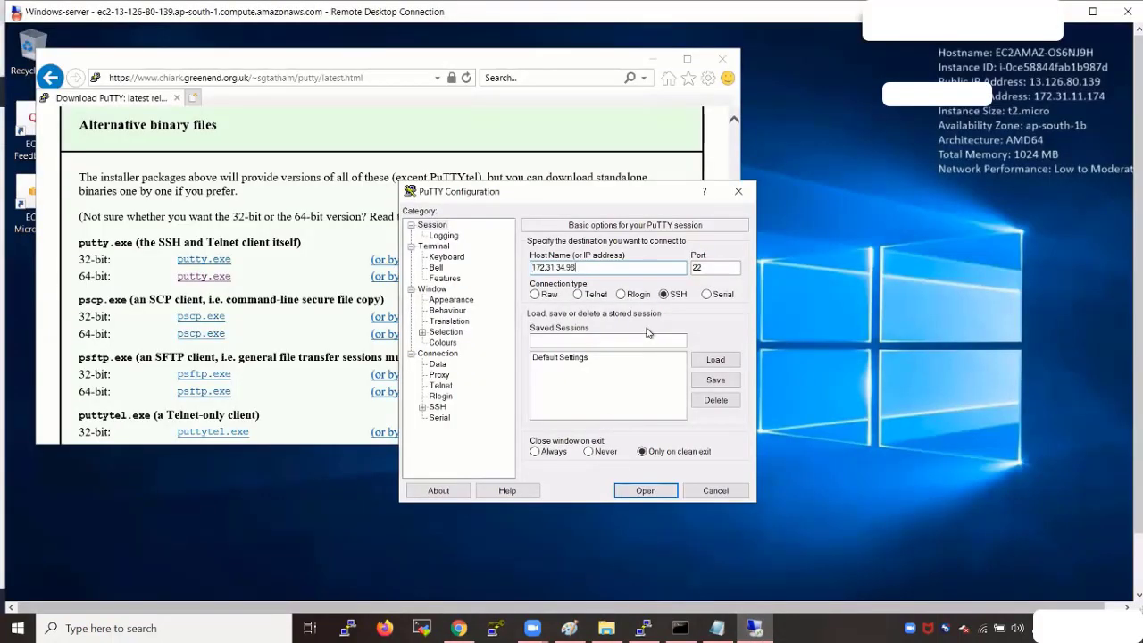
pyautogui.doubleClick(550, 269)
pyautogui.click(646, 490)
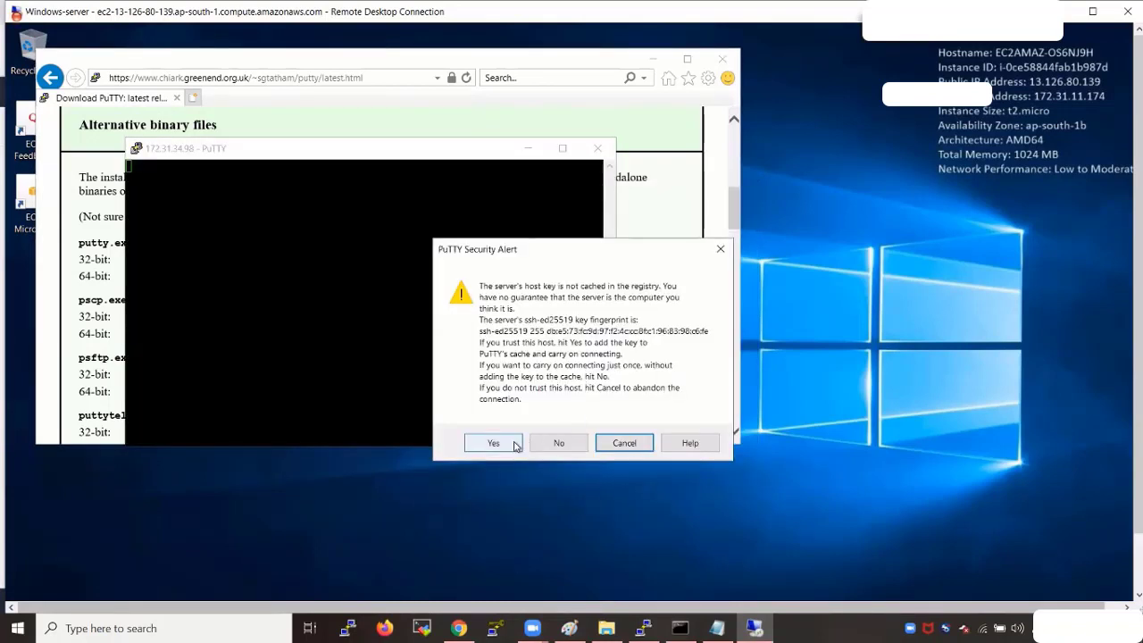
# - Accept the server's host key and log in as root with the password
pyautogui.click(494, 443)
pyautogui.write('root')
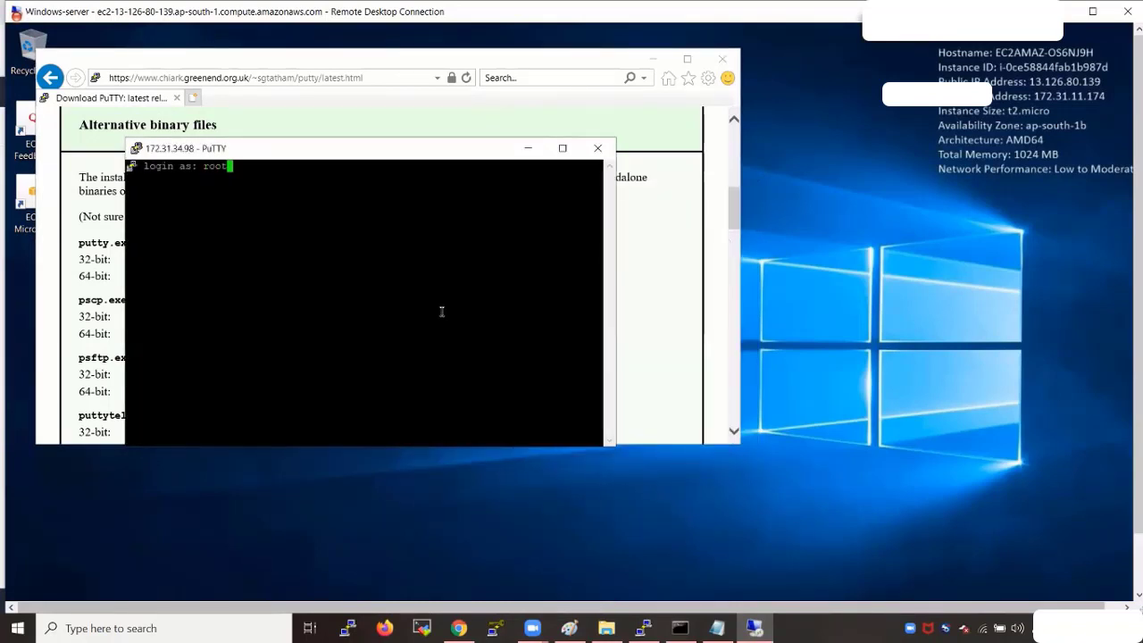
pyautogui.press('Return')
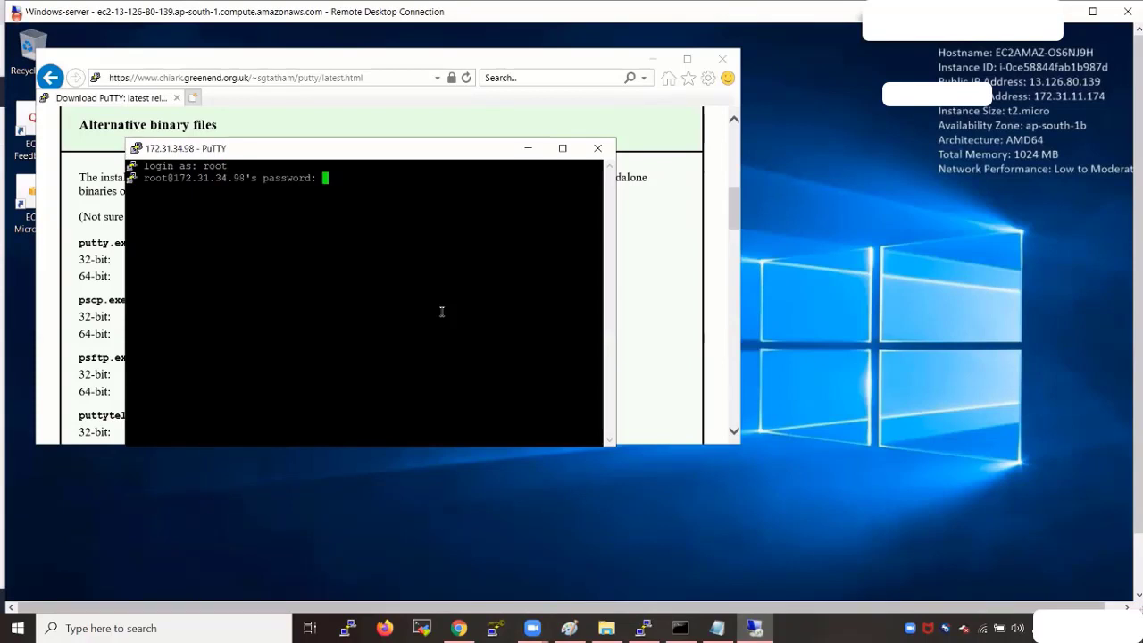
pyautogui.press('Return')
pyautogui.press('Return')
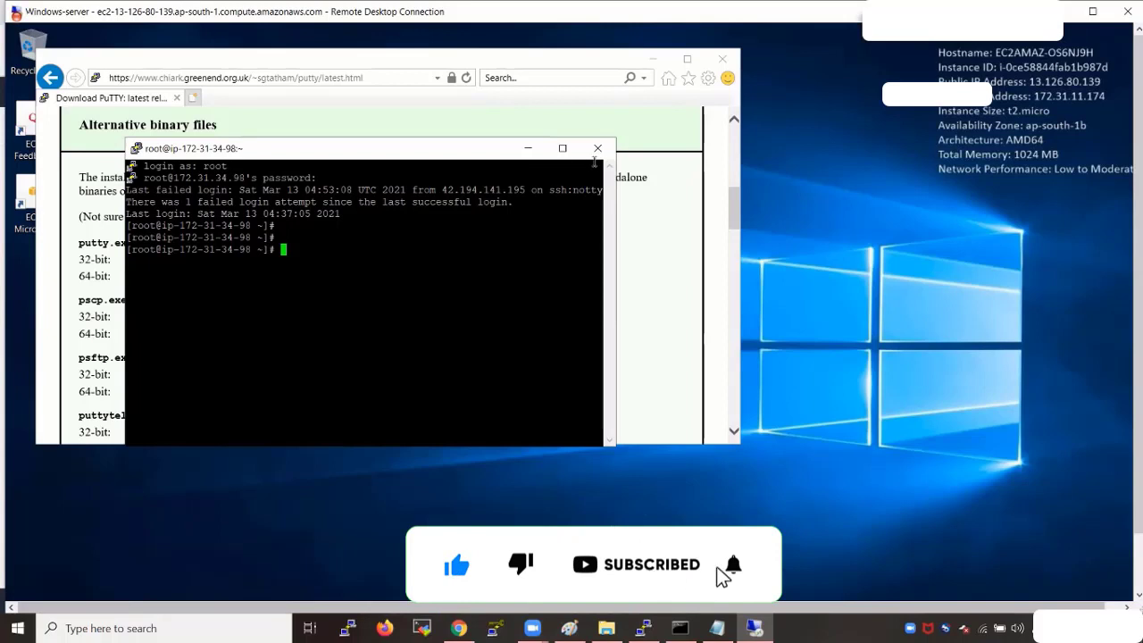
# - Exit the SSH session to the Linux server
pyautogui.write('exit')
pyautogui.press('Return')
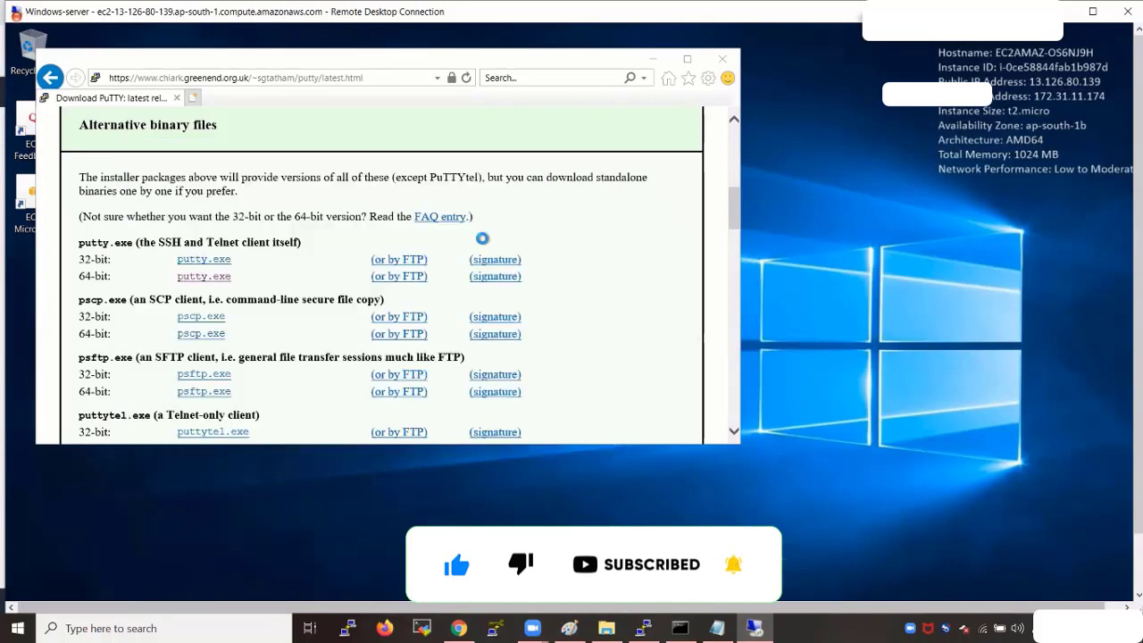
pyautogui.click(385, 77)
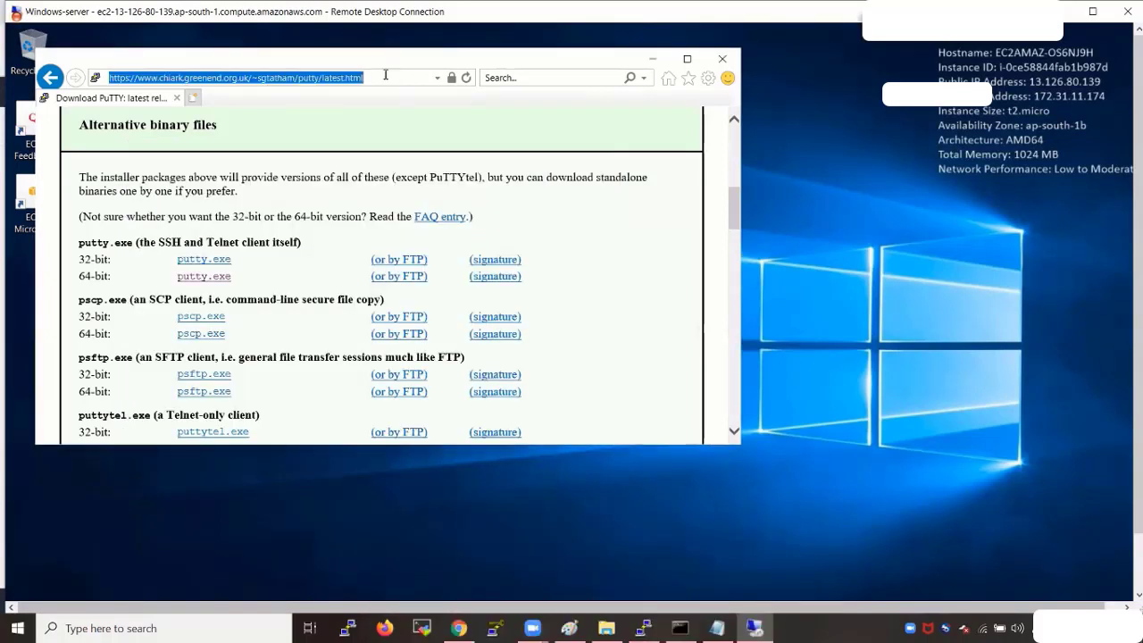
# - Run ifconfig in the local Linux terminal and copy eth0's address 172.31.34.98
pyautogui.click(642, 630)
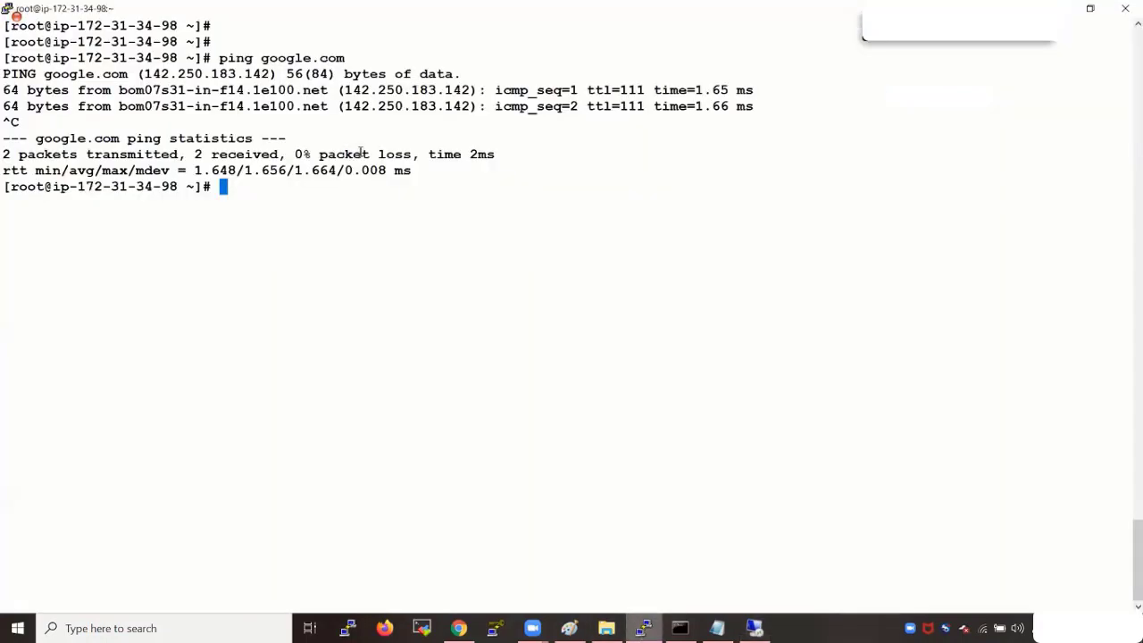
pyautogui.write('ifconfig')
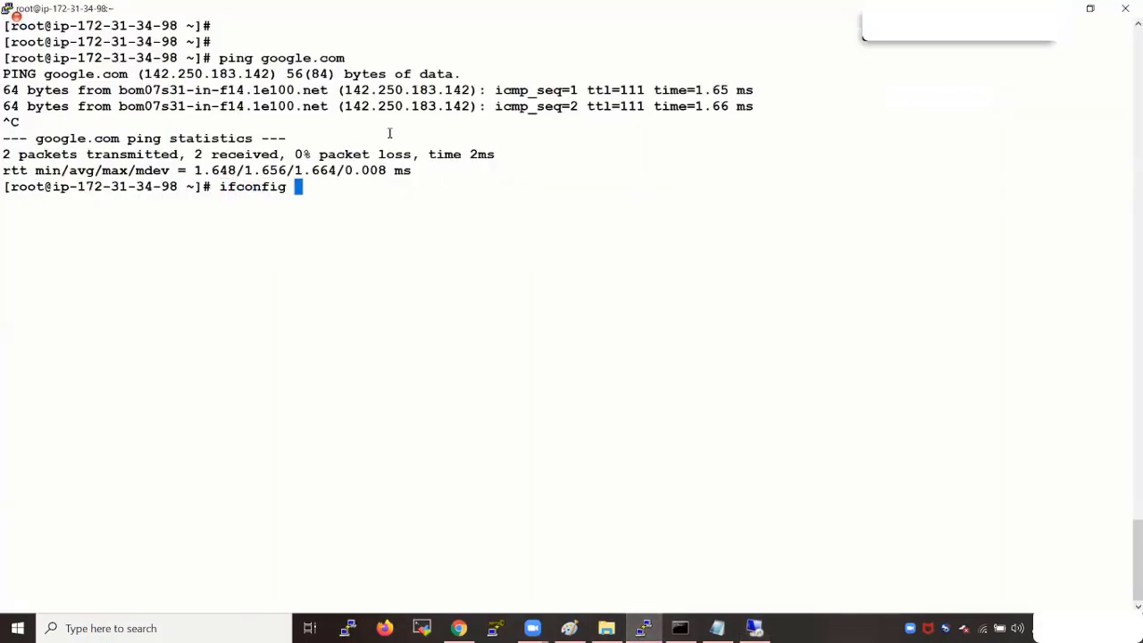
pyautogui.press('Return')
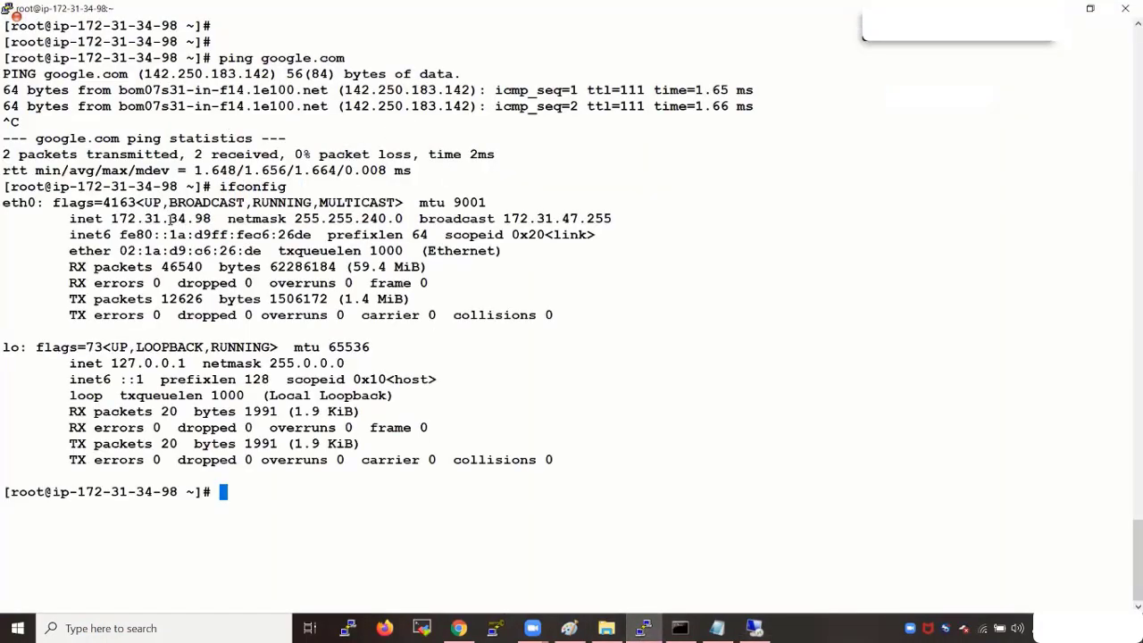
pyautogui.doubleClick(170, 219)
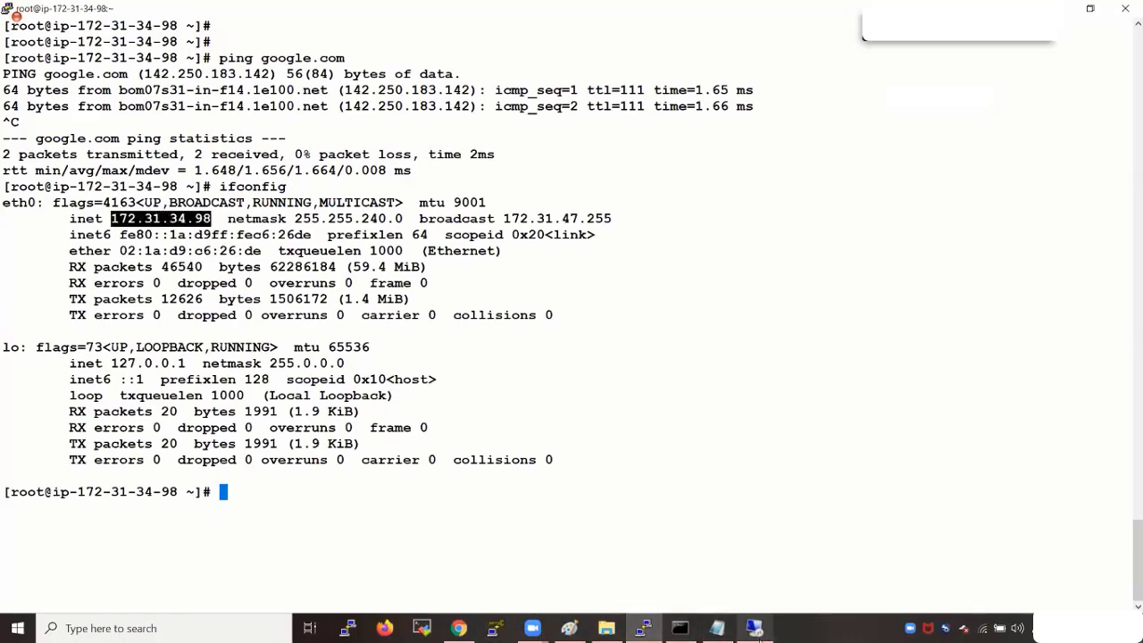
pyautogui.click(755, 628)
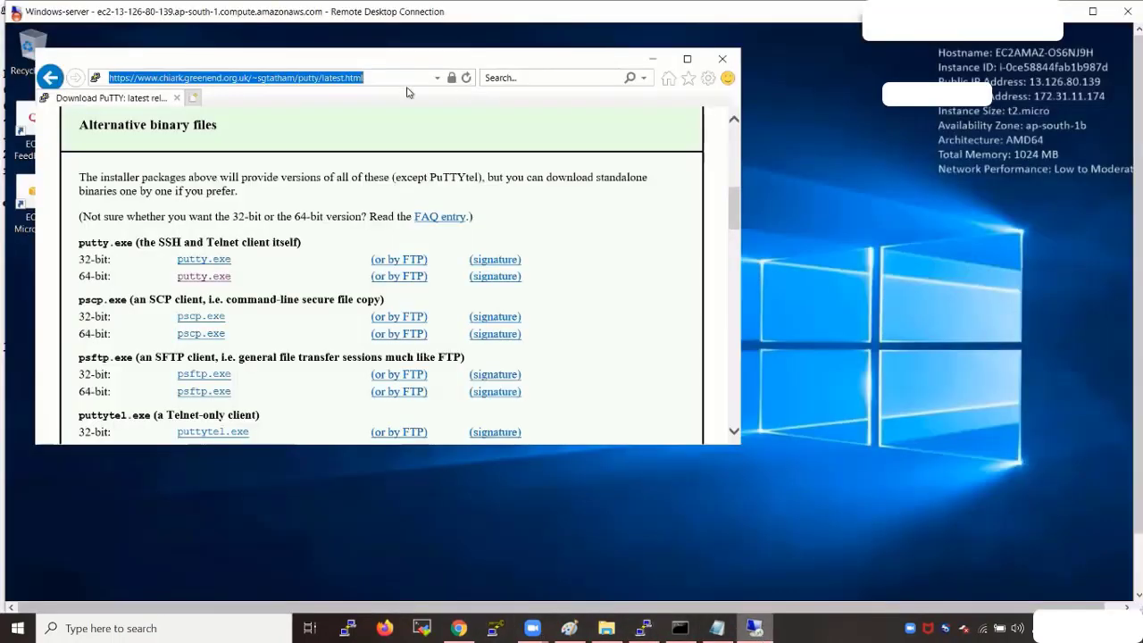
pyautogui.write('172.31.34.98')
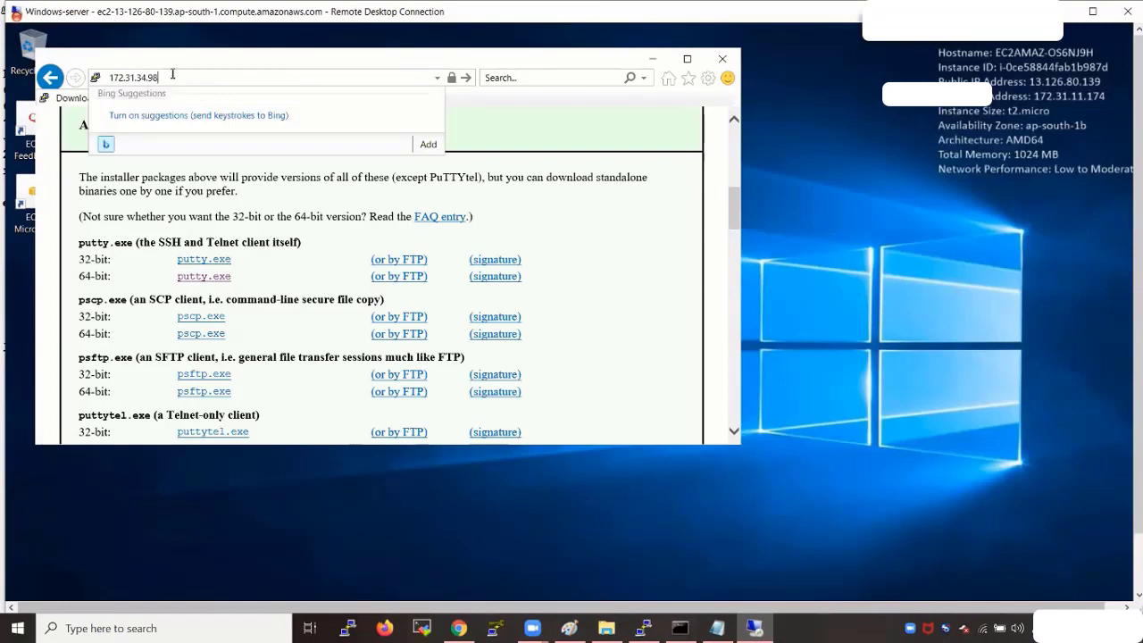
pyautogui.click(109, 80)
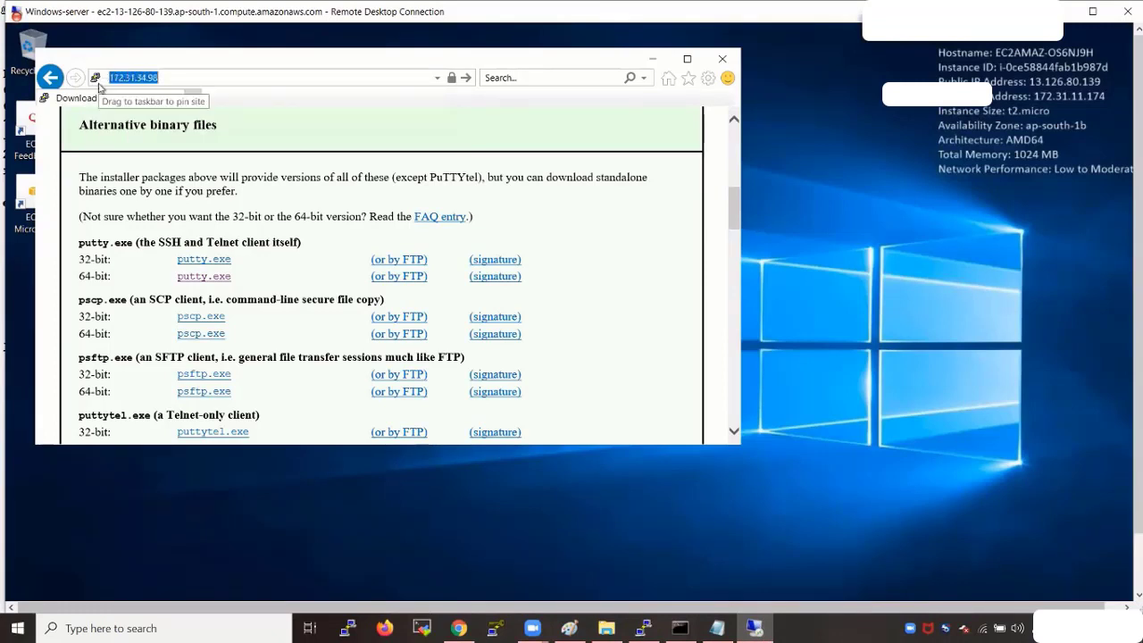
pyautogui.press('Return')
pyautogui.moveTo(158, 119); pyautogui.dragTo(39, 132)
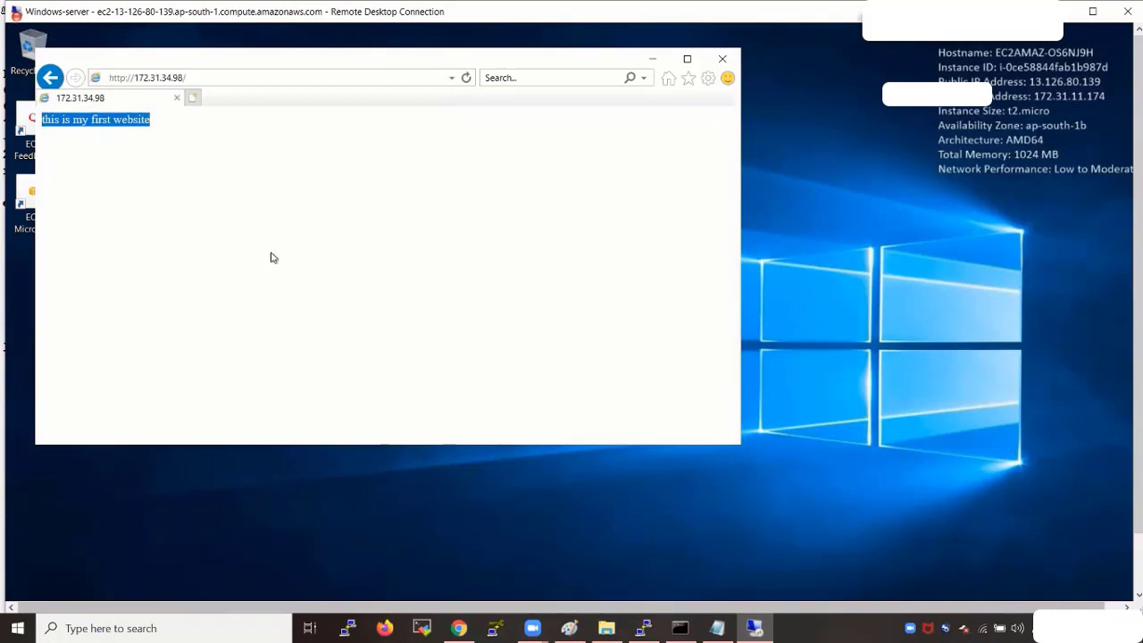
pyautogui.click(458, 628)
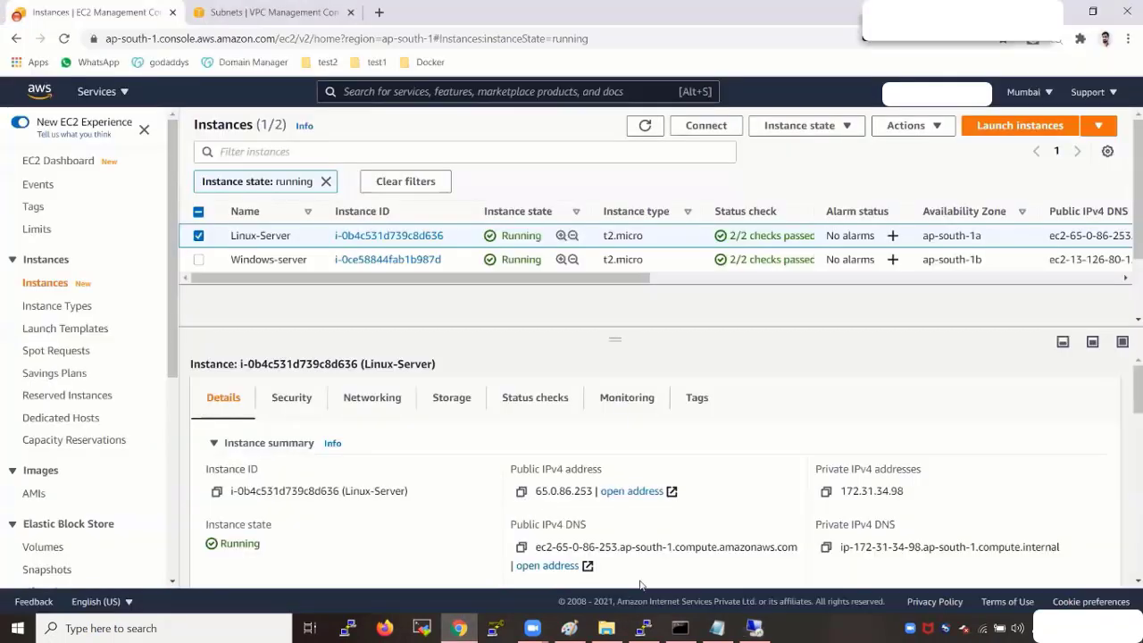
# - Load the site via public address 65.0.86.253, confirm the first-website page, then close Internet Explorer
pyautogui.hotkey('alt', 'Tab')
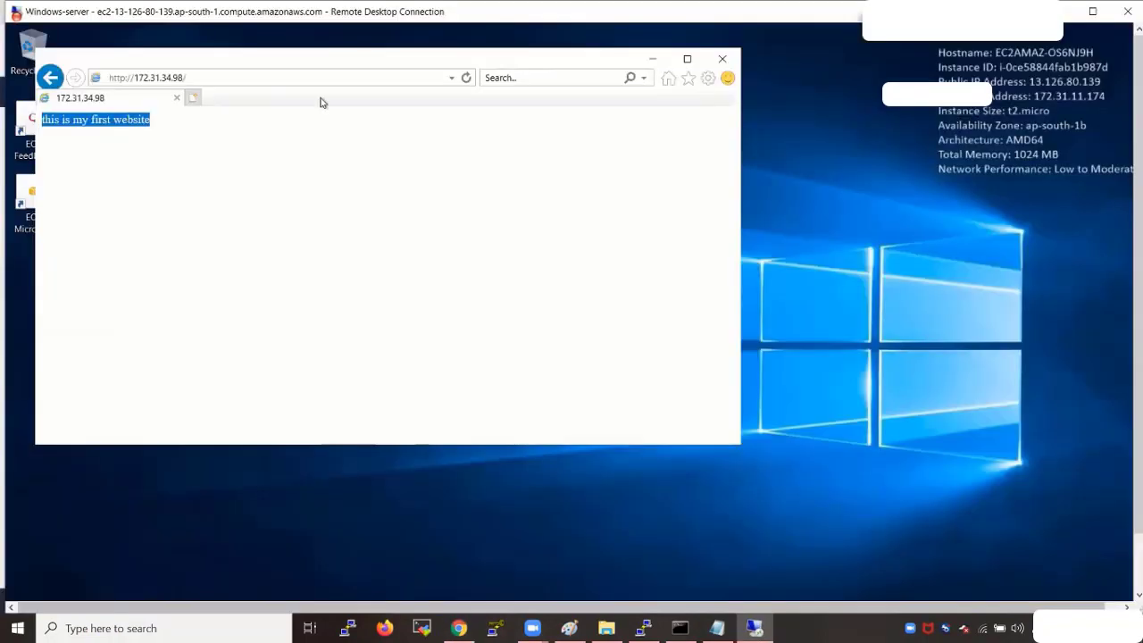
pyautogui.hotkey('alt', 'd')
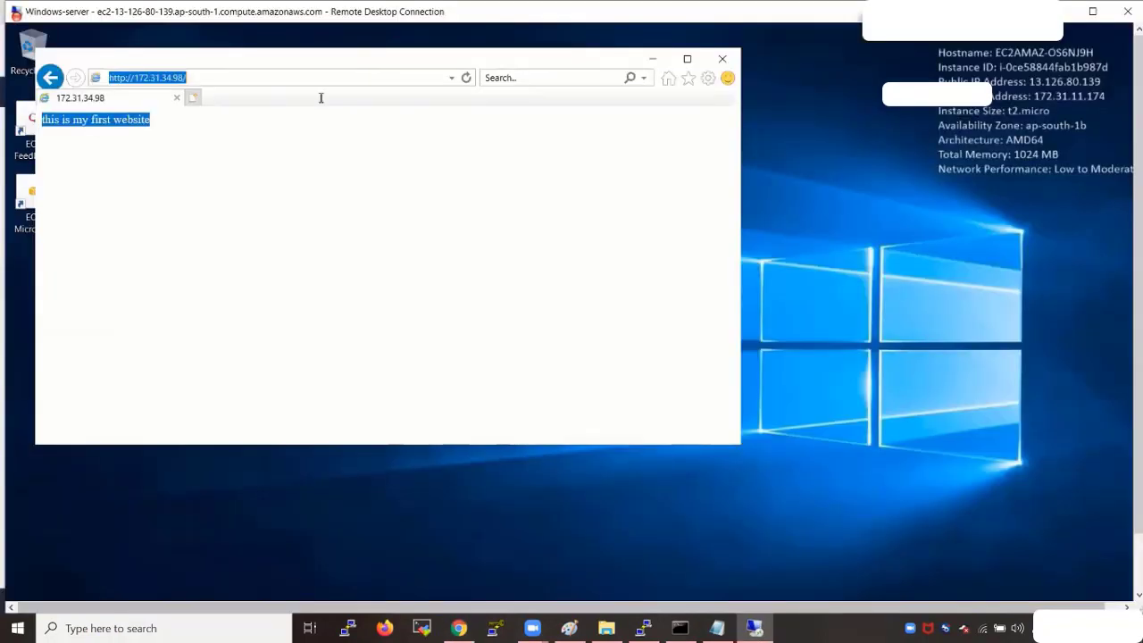
pyautogui.write('65.0.86.253')
pyautogui.press('Return')
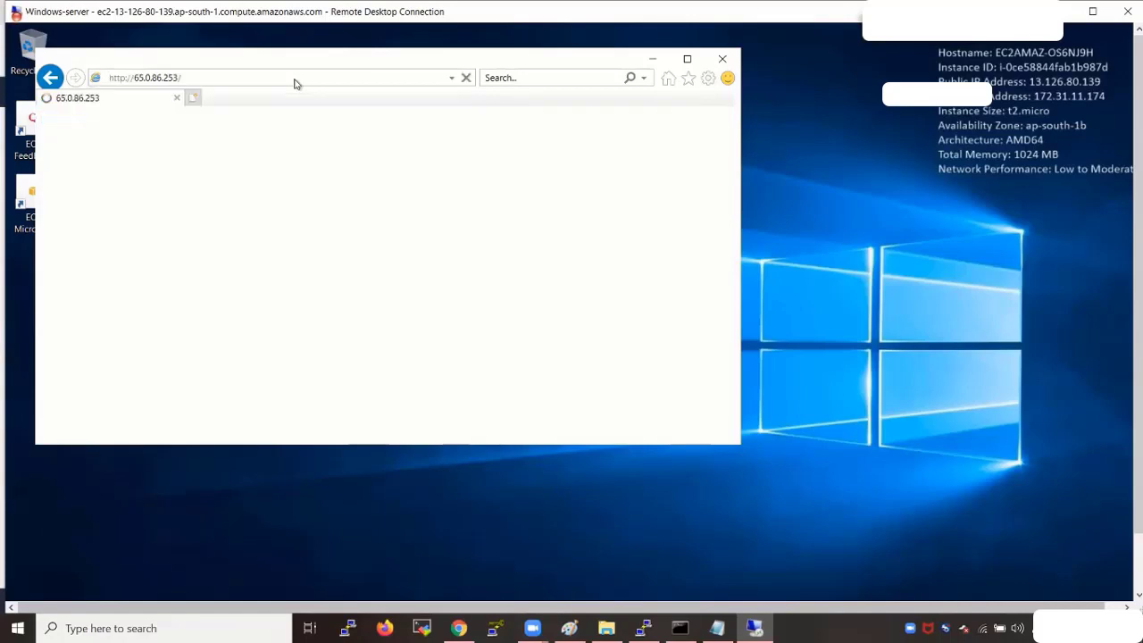
pyautogui.moveTo(175, 125); pyautogui.dragTo(44, 131)
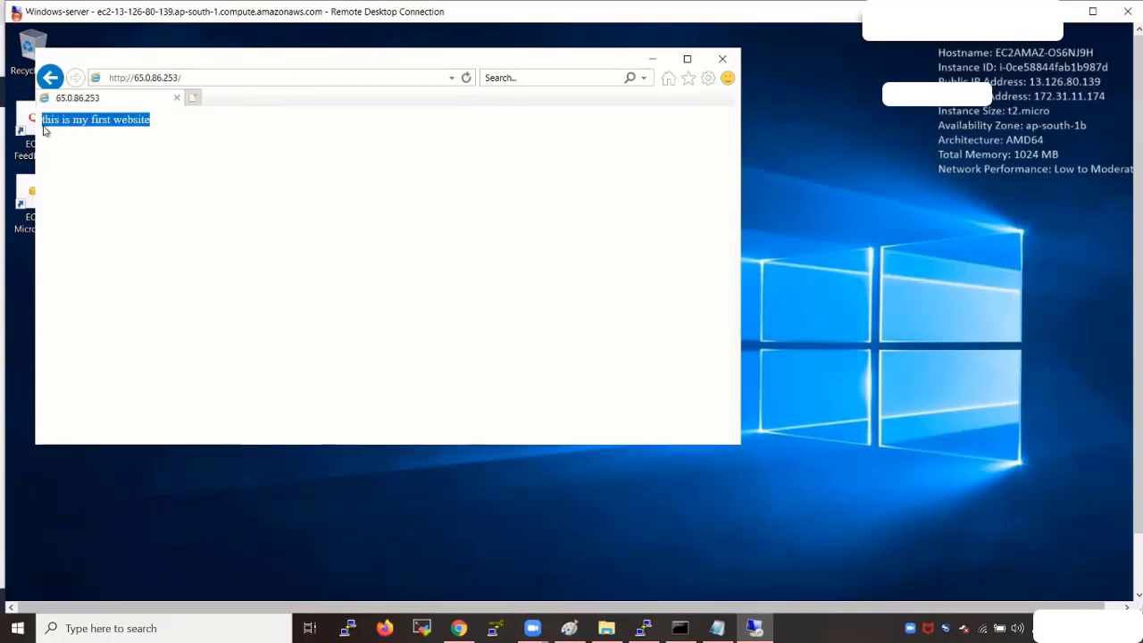
pyautogui.click(716, 60)
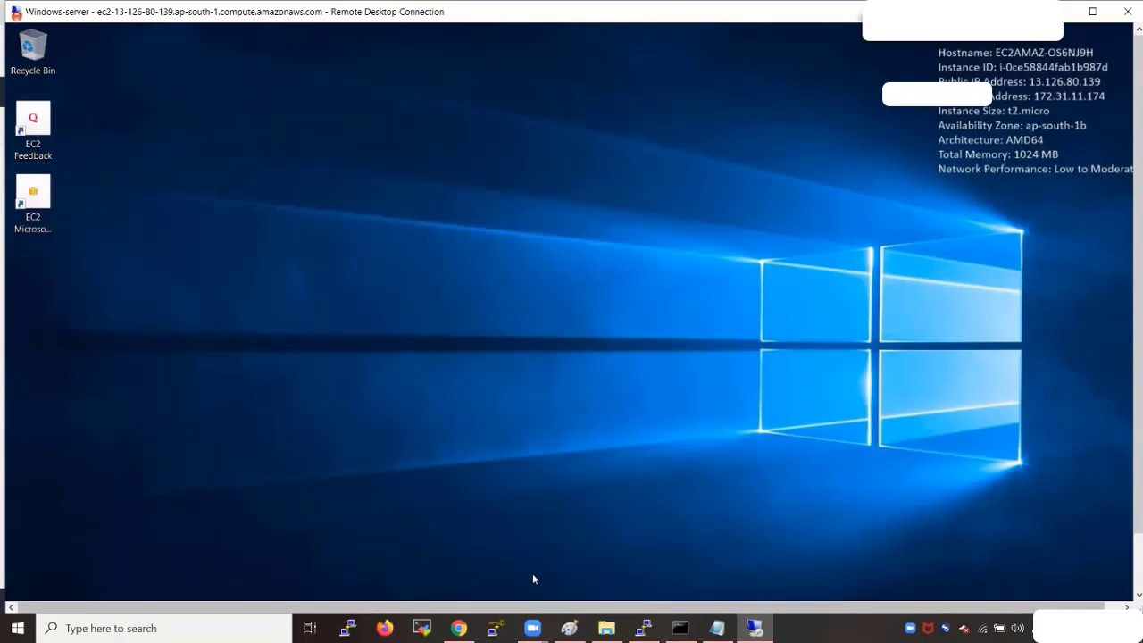
pyautogui.click(458, 628)
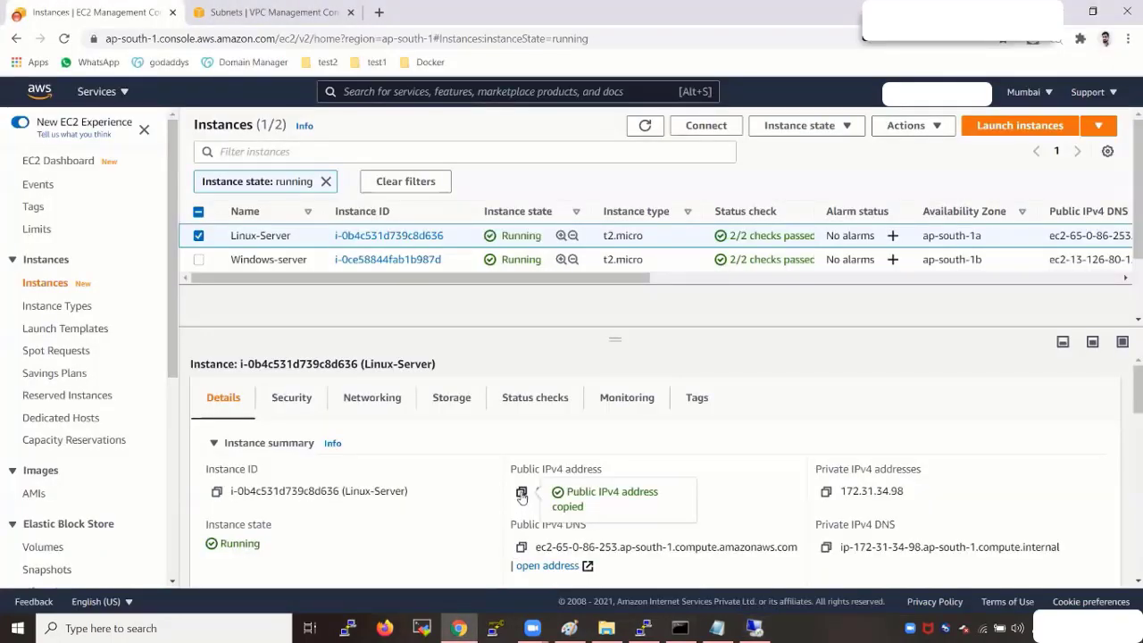
# - Ping the Linux server's public address 65.0.86.253 from Command Prompt
pyautogui.click(681, 629)
pyautogui.click(277, 338)
pyautogui.write('ping')
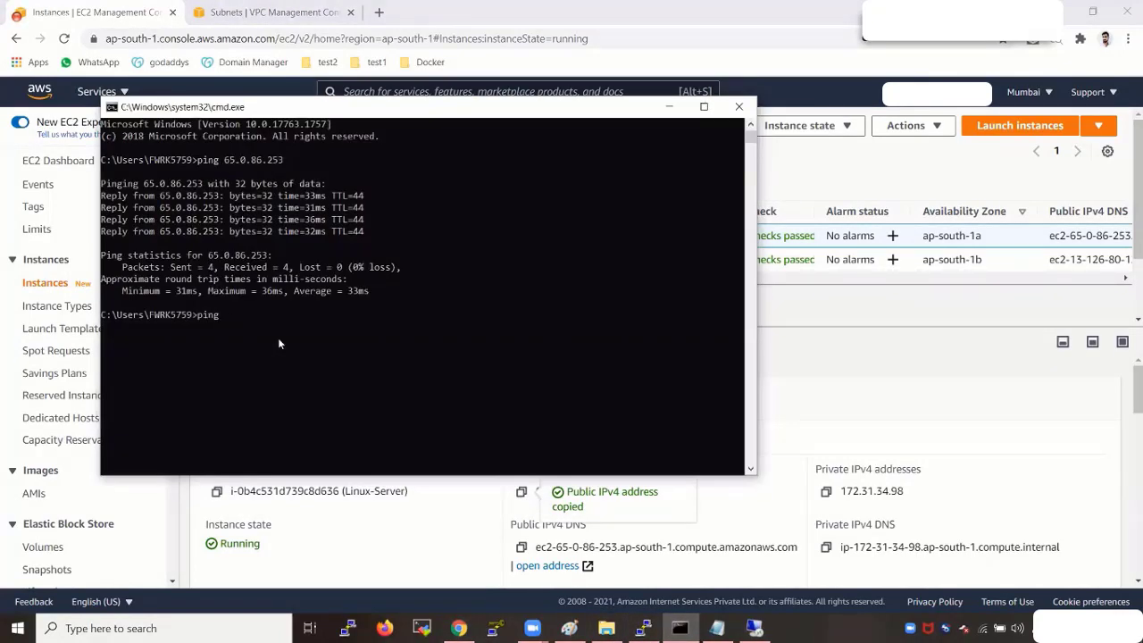
pyautogui.write('65.0.86.253')
# - Copy Windows-server's public IPv4 address from the EC2 instances console
pyautogui.click(861, 301)
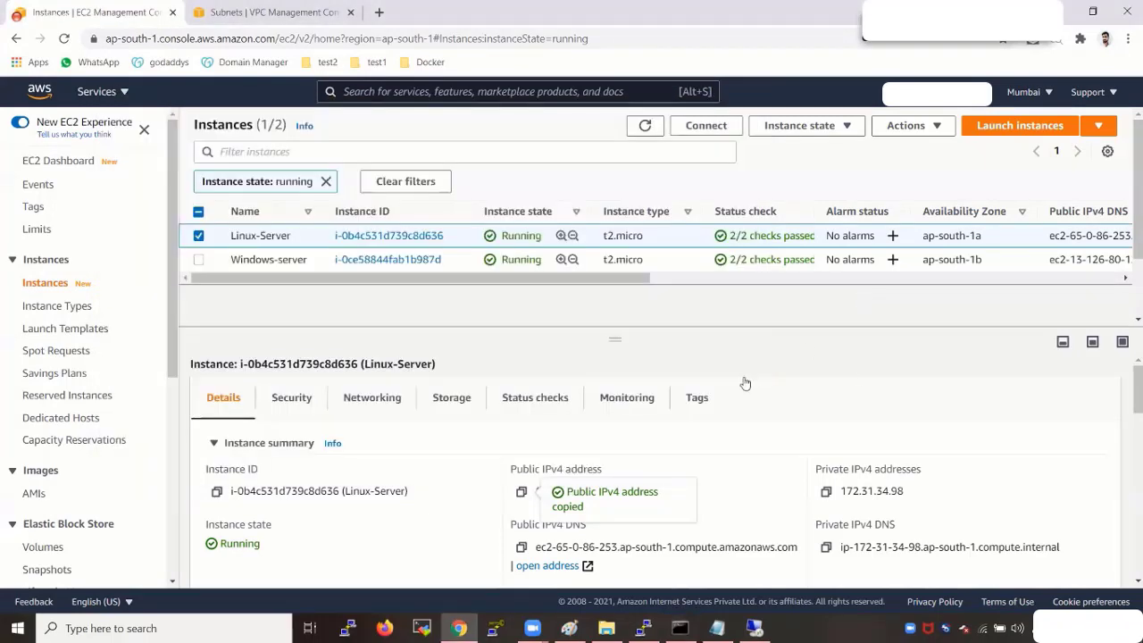
pyautogui.click(323, 260)
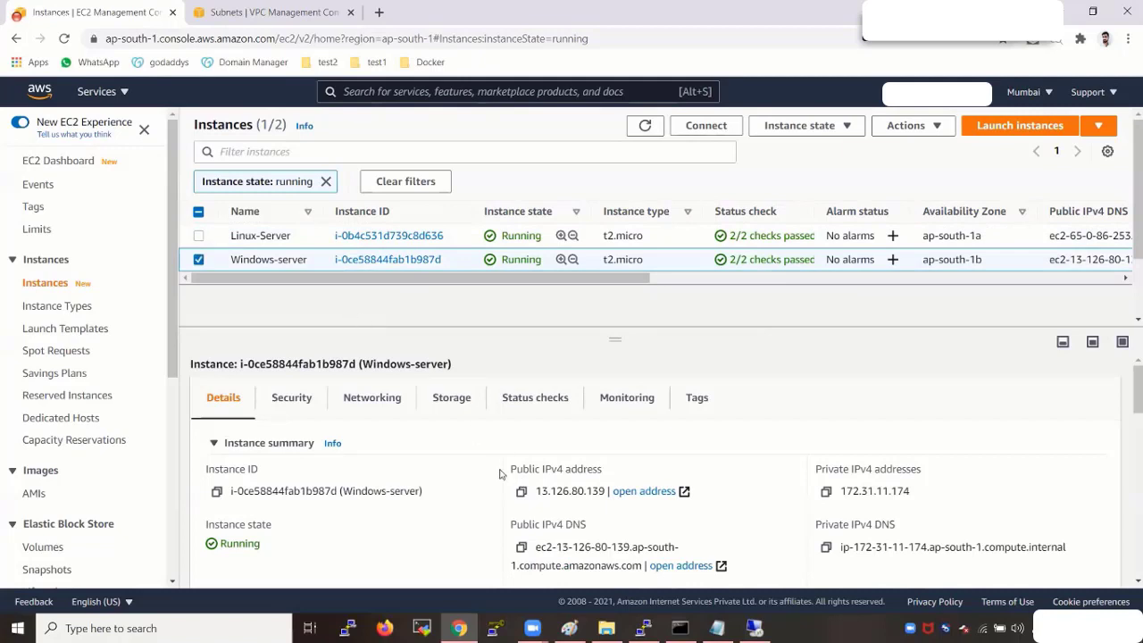
pyautogui.click(522, 491)
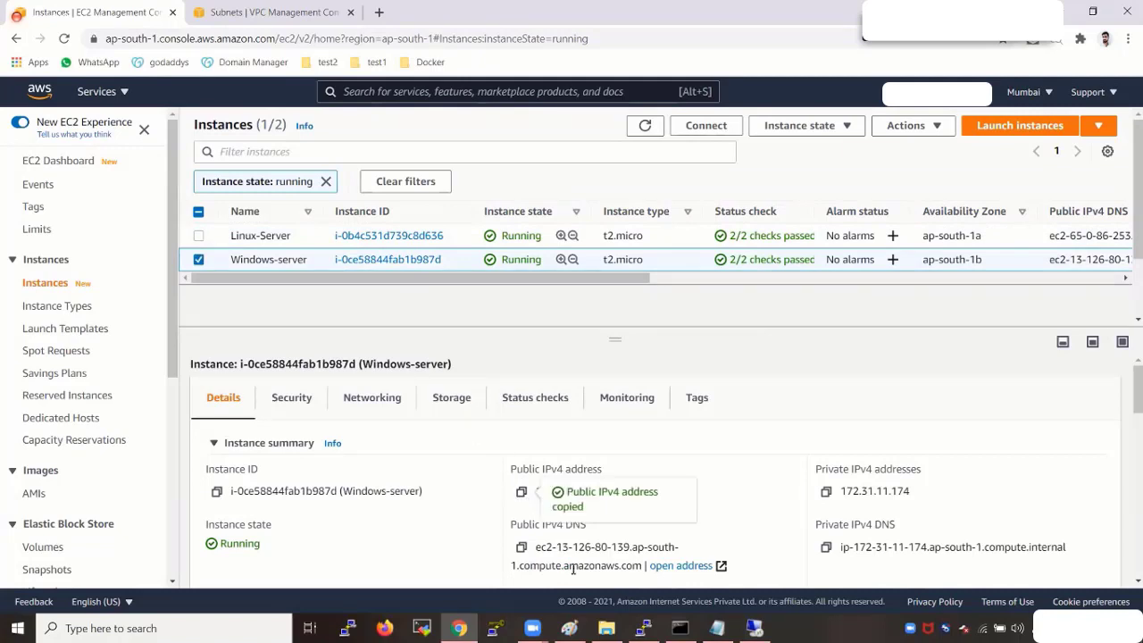
# - Edit the previous ping command to target 13.126.80.139, run it, and minimize Command Prompt
pyautogui.click(679, 628)
pyautogui.press('Up')
pyautogui.press('BackSpace')
pyautogui.press('BackSpace')
pyautogui.press('BackSpace')
pyautogui.press('BackSpace')
pyautogui.press('BackSpace')
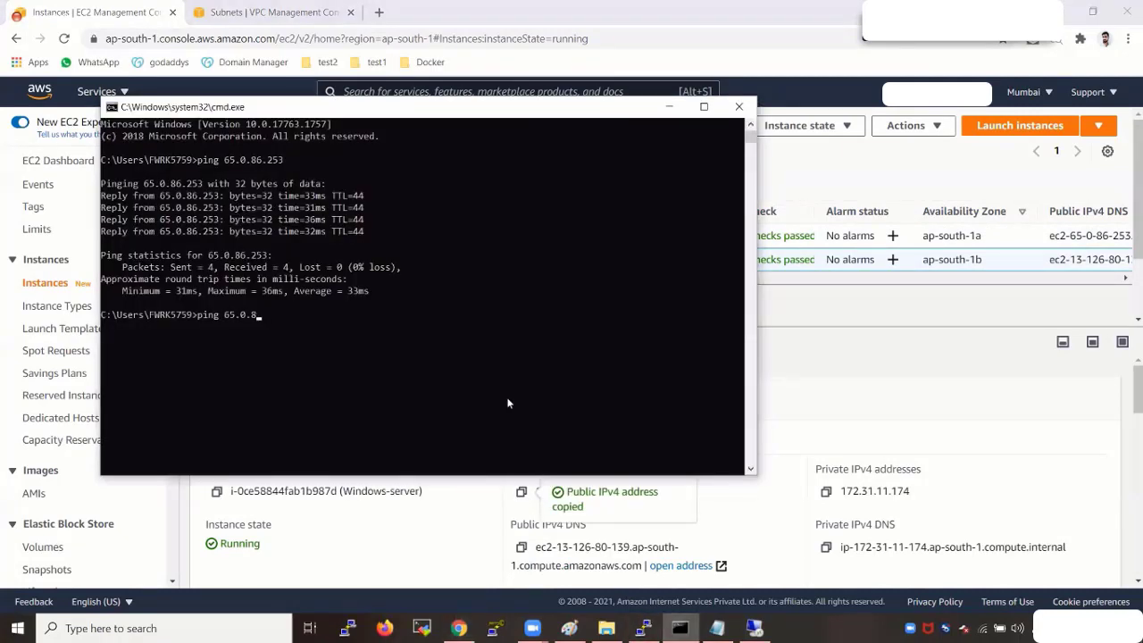
pyautogui.press('BackSpace')
pyautogui.press('BackSpace')
pyautogui.press('BackSpace')
pyautogui.press('BackSpace')
pyautogui.hotkey('ctrl', 'v')
pyautogui.press('Return')
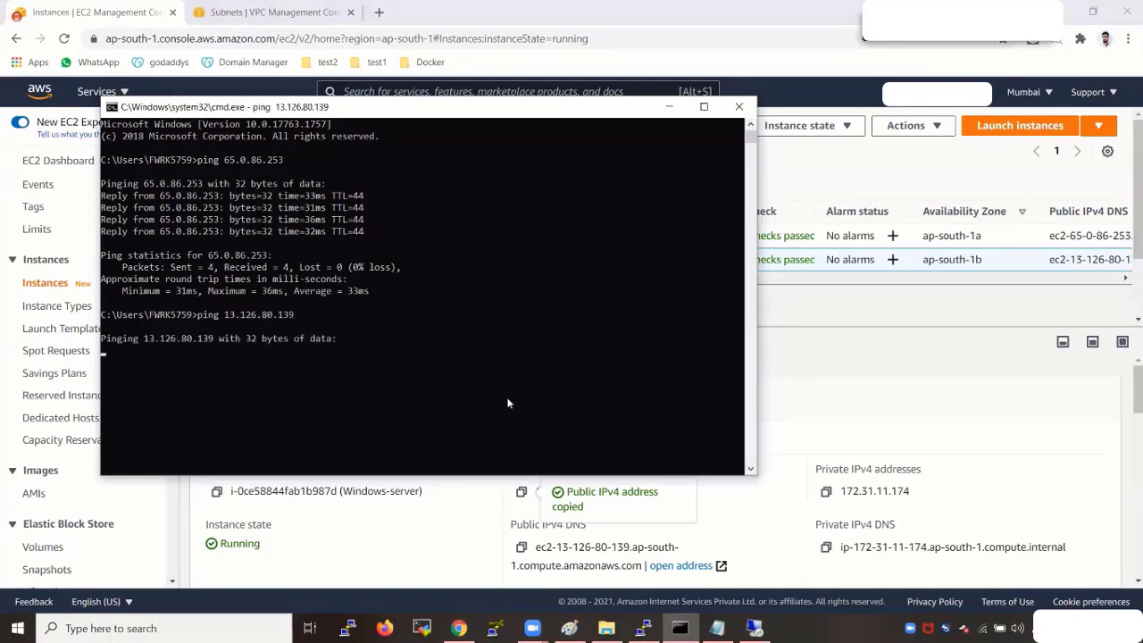
pyautogui.click(669, 107)
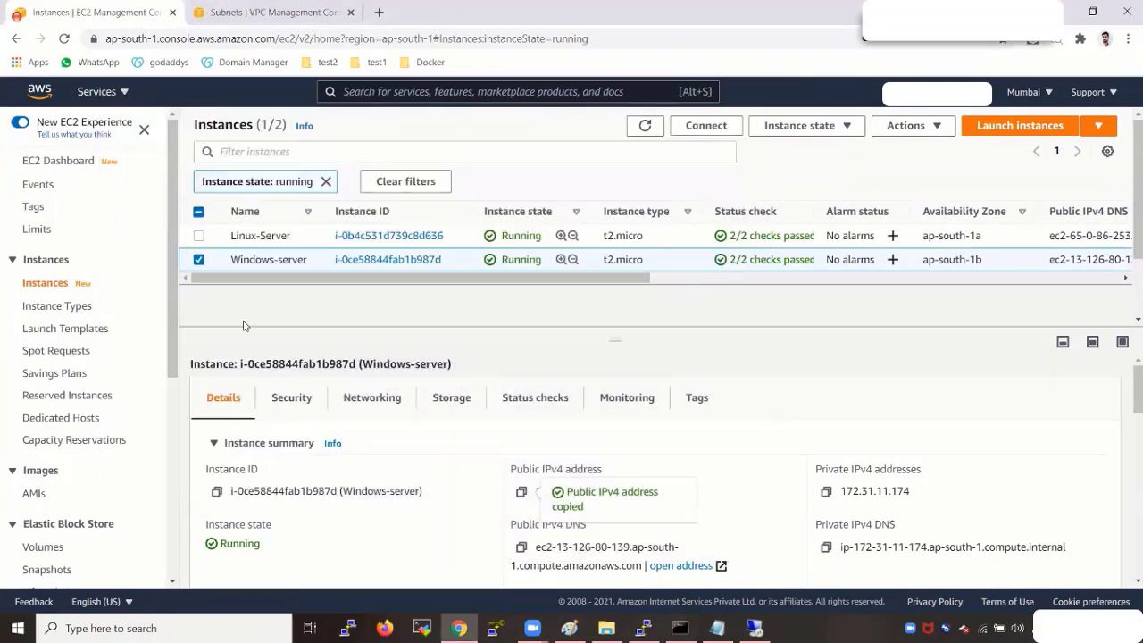
pyautogui.moveTo(174, 318); pyautogui.dragTo(191, 409)
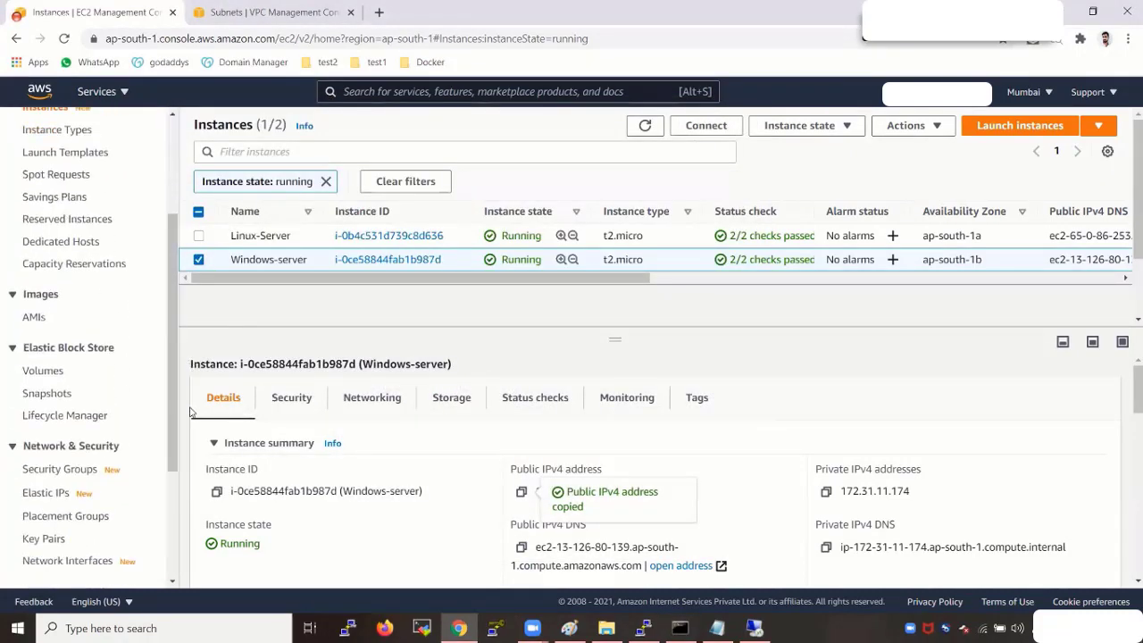
# - Check that the Windows-server security group's inbound rules allow RDP 3389 and All ICMP-IPv4
pyautogui.click(86, 471)
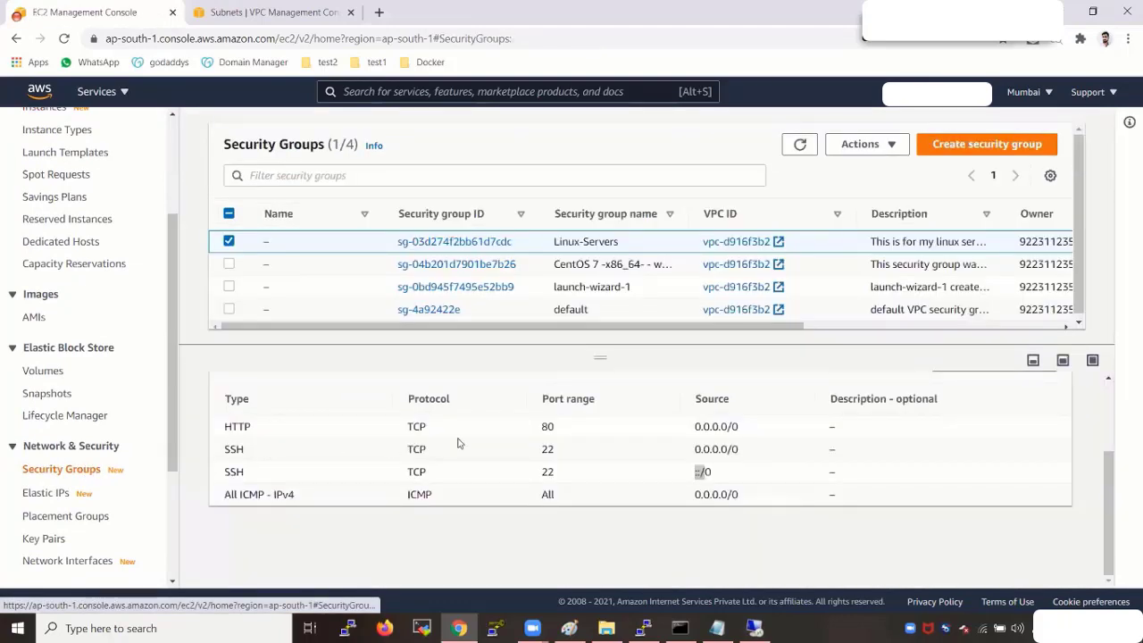
pyautogui.click(798, 145)
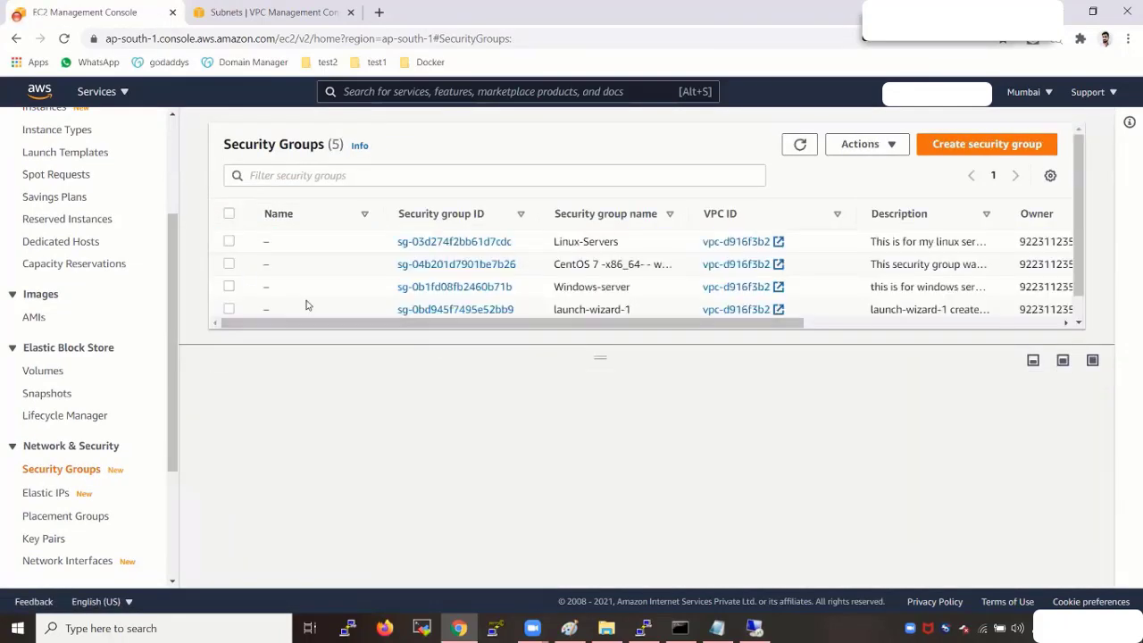
pyautogui.moveTo(348, 354); pyautogui.dragTo(347, 389)
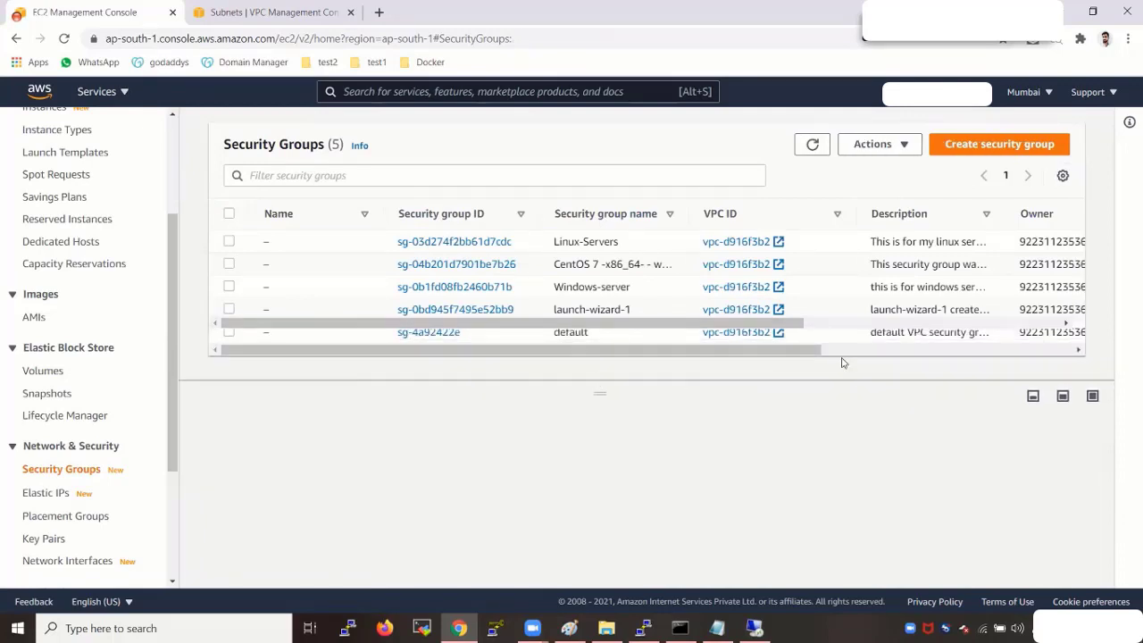
pyautogui.click(650, 287)
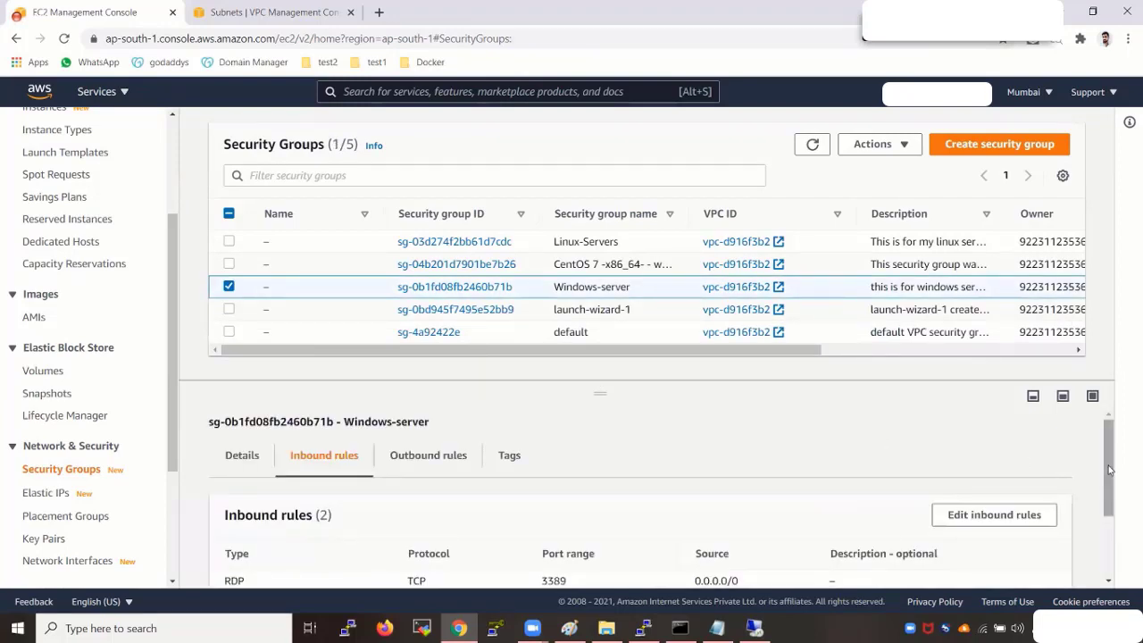
pyautogui.moveTo(1112, 471); pyautogui.dragTo(1115, 563)
pyautogui.moveTo(407, 494); pyautogui.dragTo(741, 515)
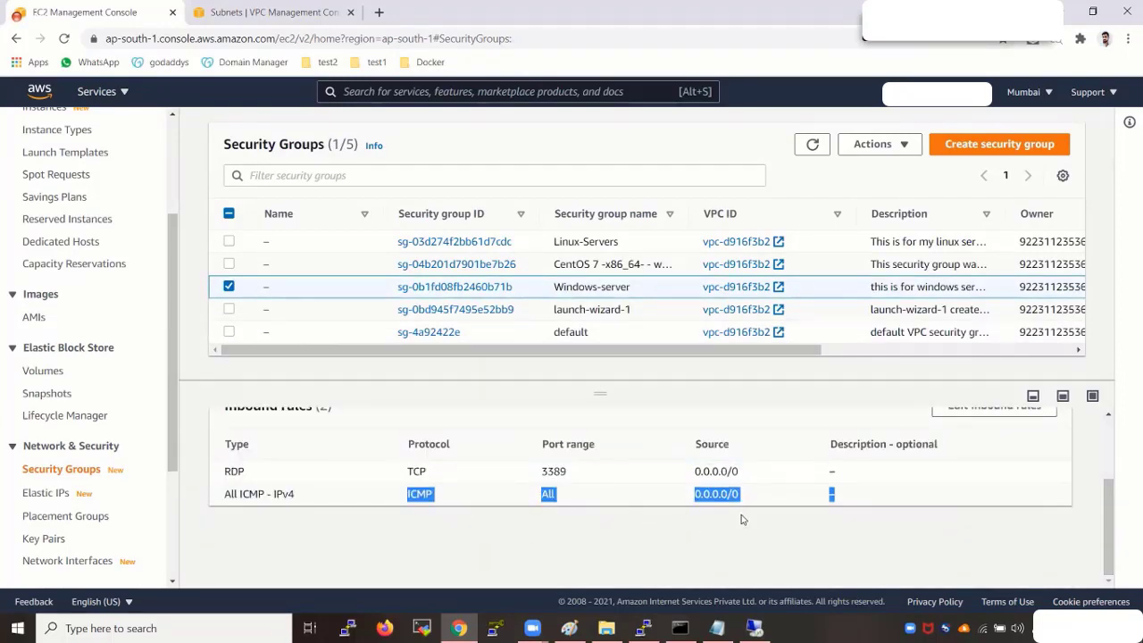
pyautogui.click(755, 628)
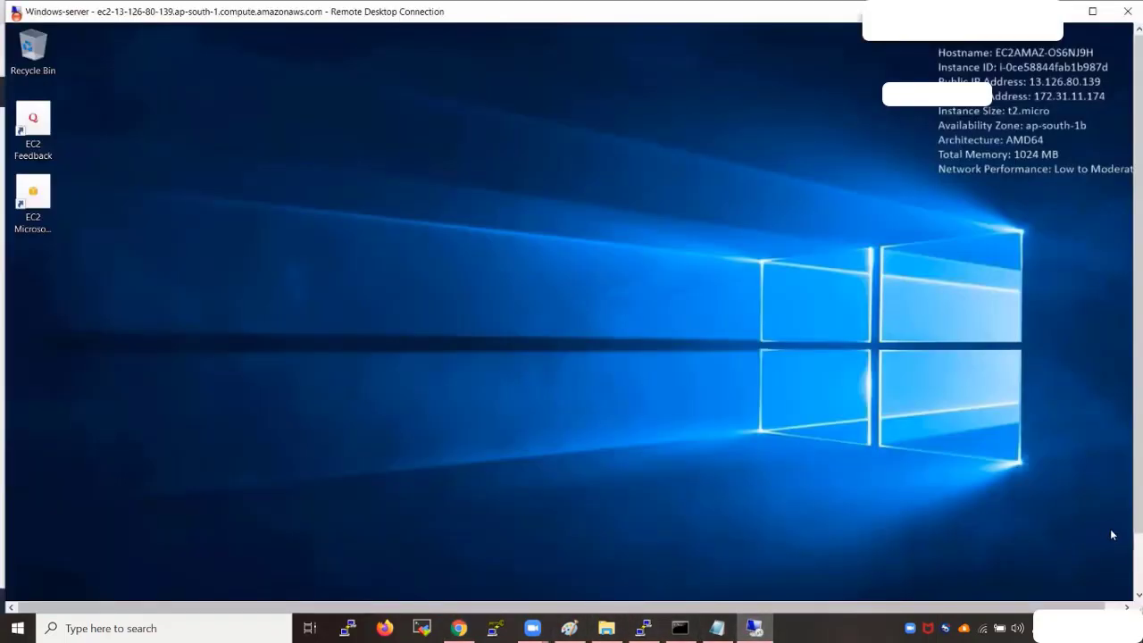
# - Turn off Windows Defender Firewall for public and private networks on the remote server
pyautogui.click(1138, 547)
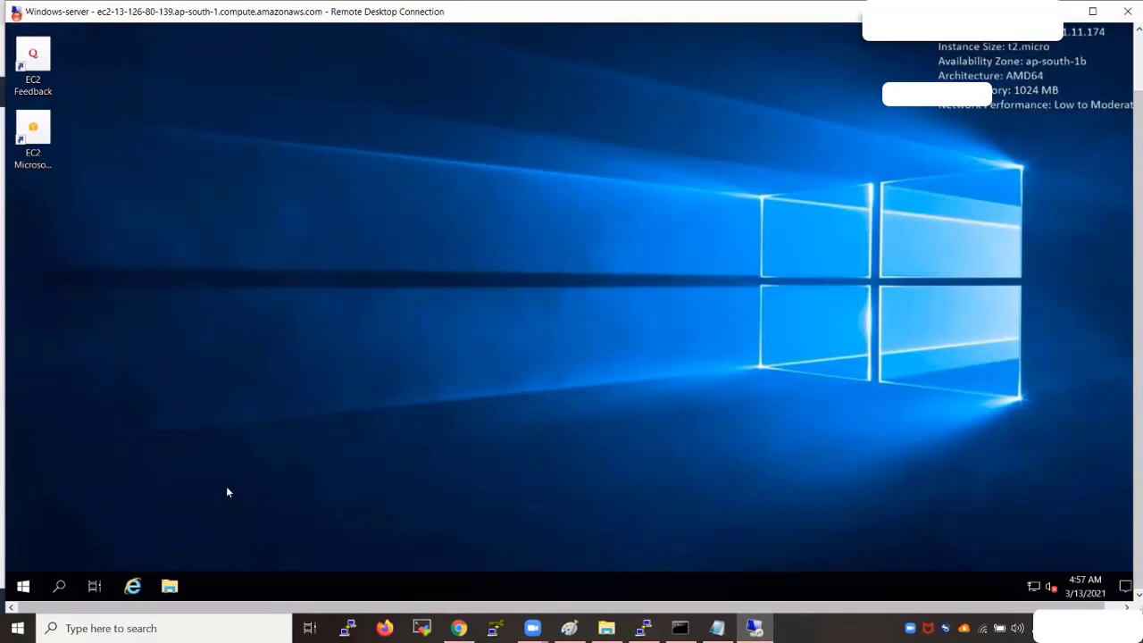
pyautogui.click(23, 586)
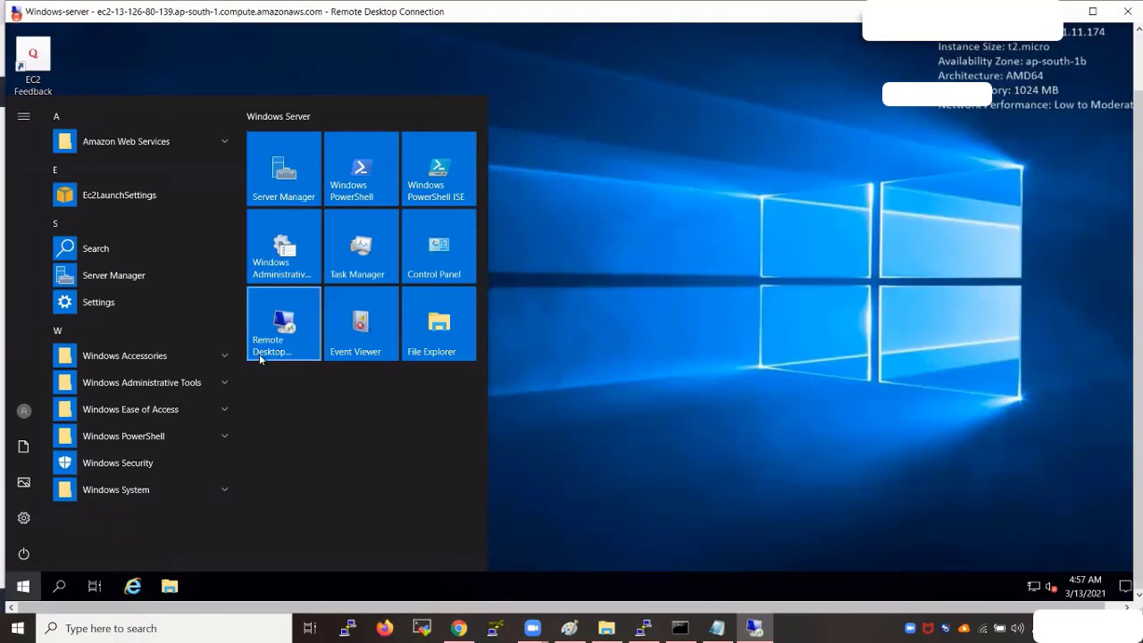
pyautogui.click(432, 255)
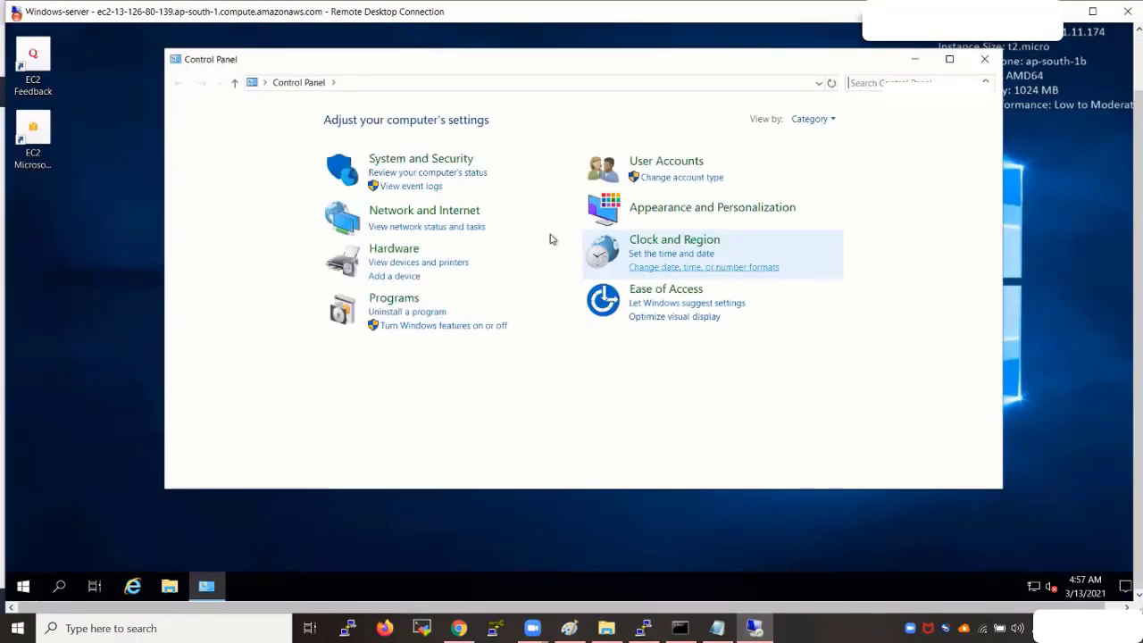
pyautogui.click(454, 161)
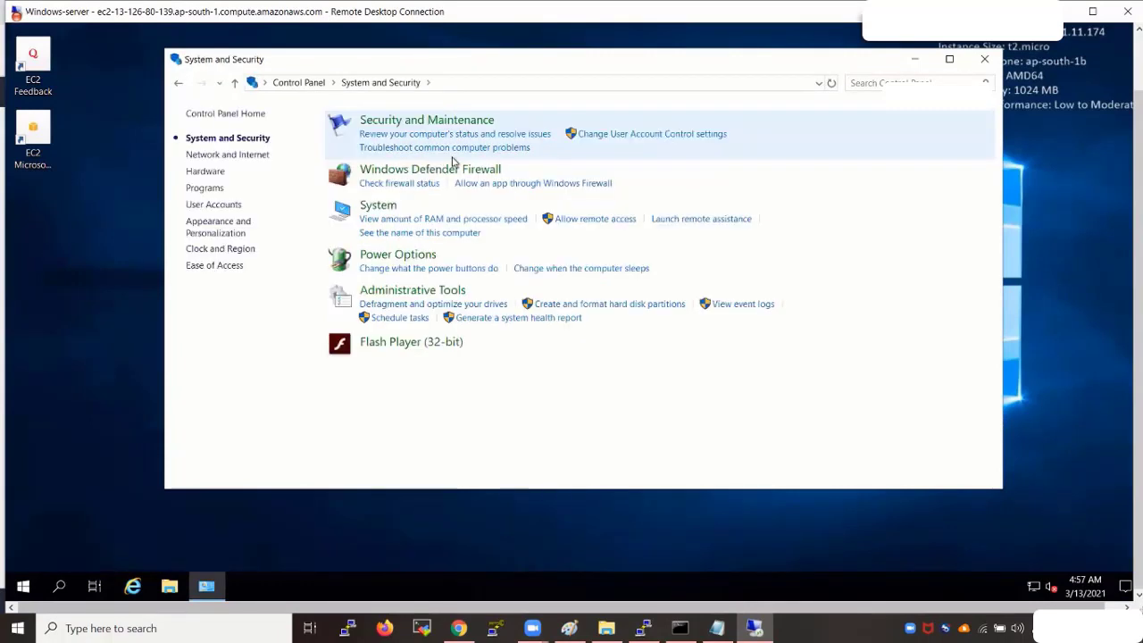
pyautogui.click(453, 170)
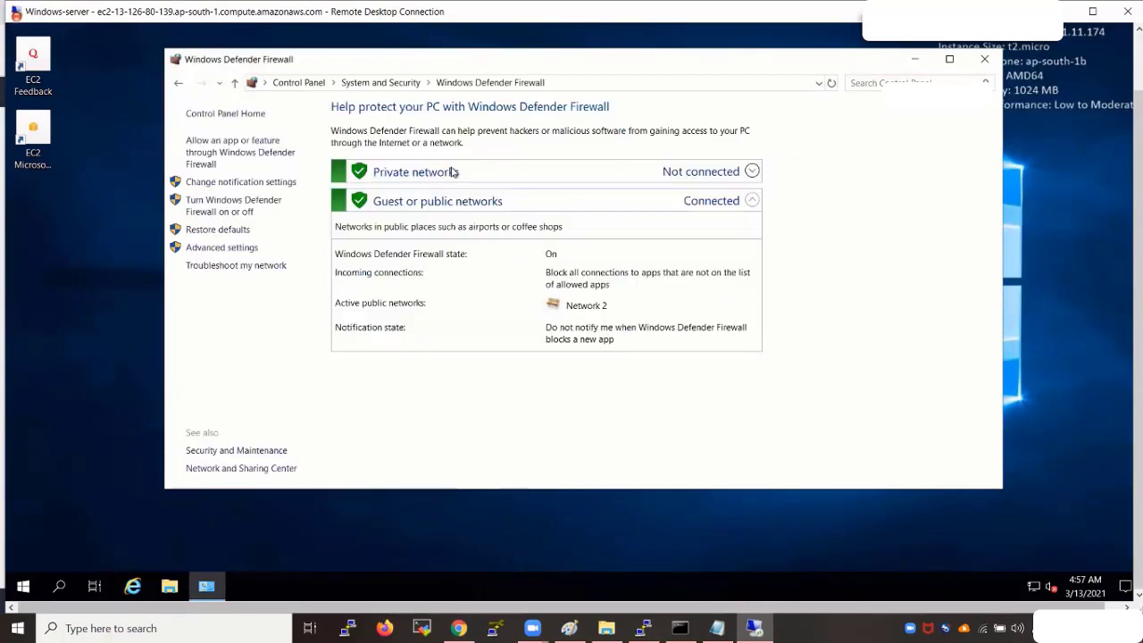
pyautogui.click(235, 212)
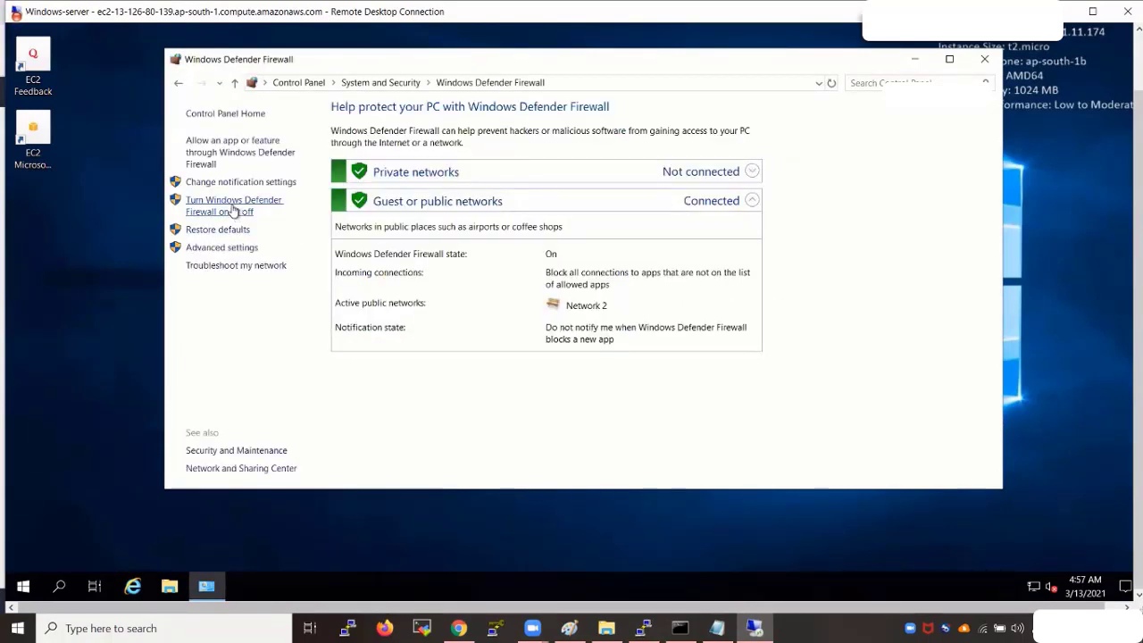
pyautogui.click(412, 316)
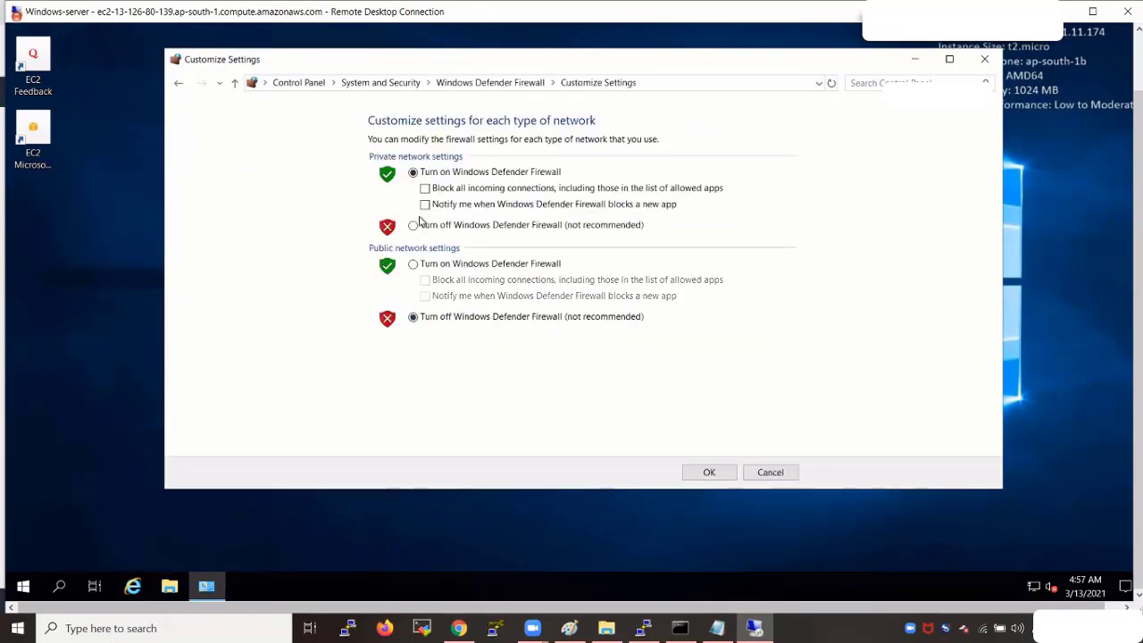
pyautogui.click(414, 226)
pyautogui.click(723, 479)
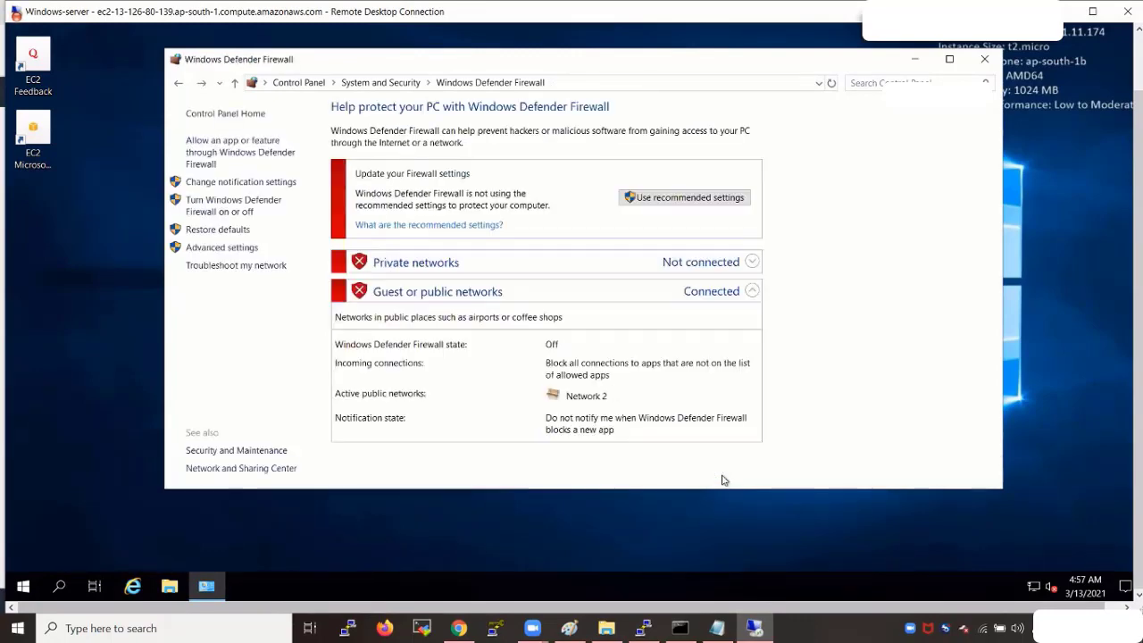
# - Re-run the ping to the server's public address from the local command prompt
pyautogui.click(680, 628)
pyautogui.press('Return')
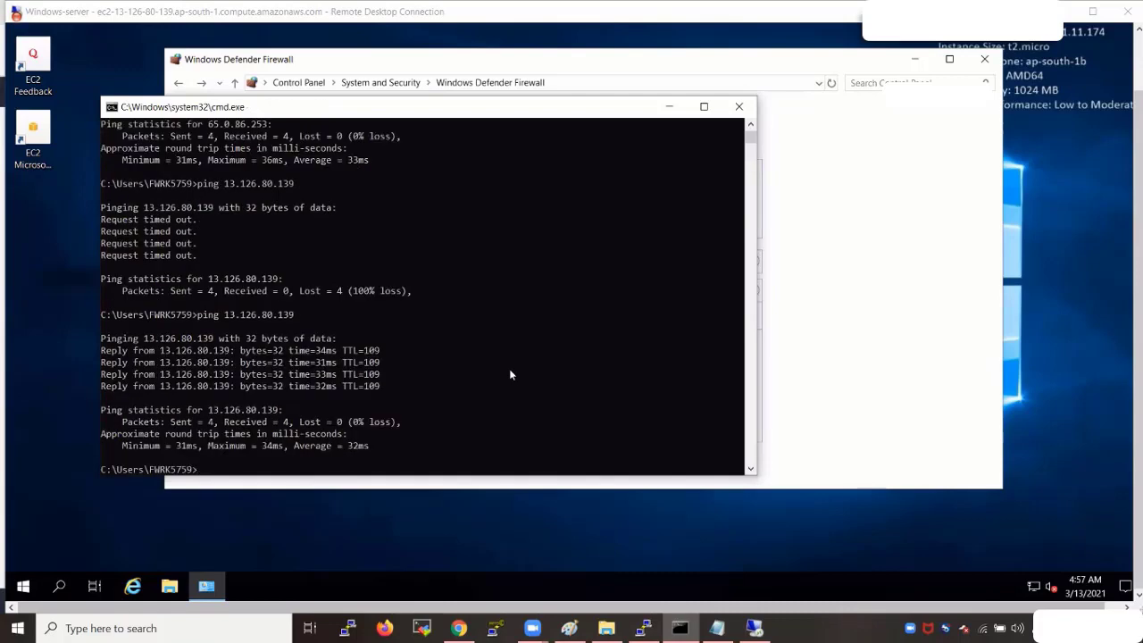
pyautogui.click(963, 498)
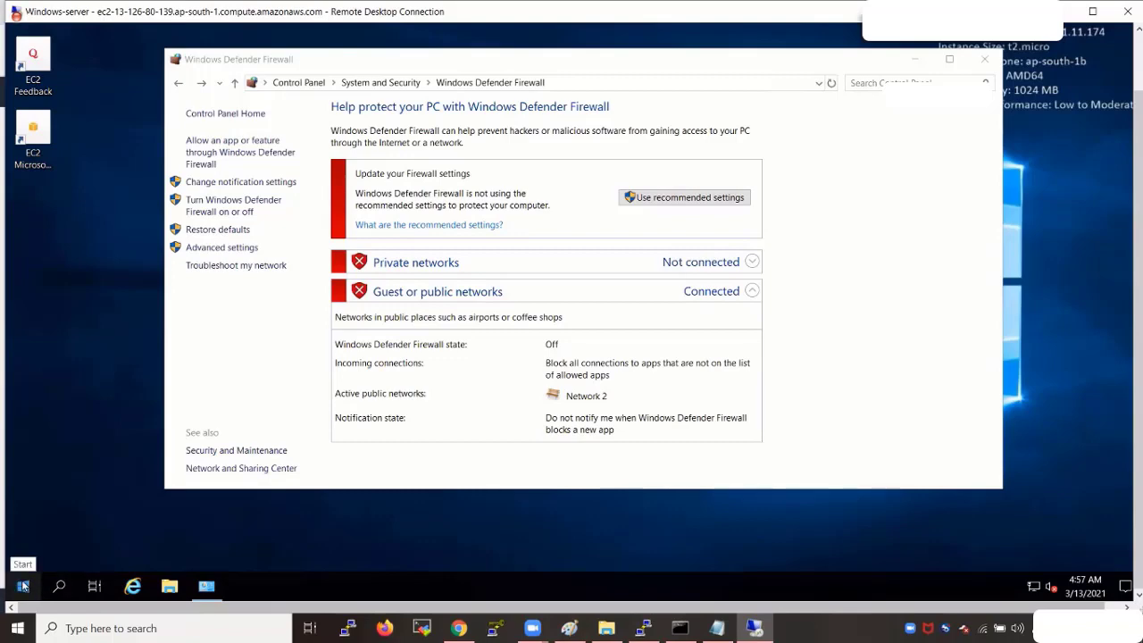
# - Launch Server Manager from the remote server's Start menu app list
pyautogui.click(61, 586)
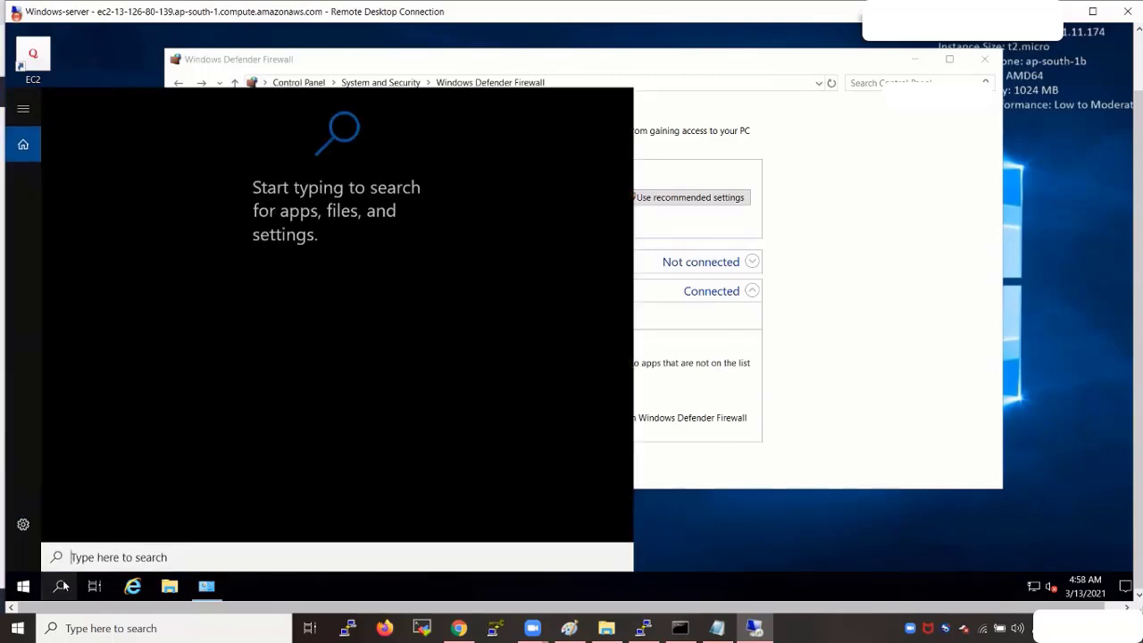
pyautogui.write('user')
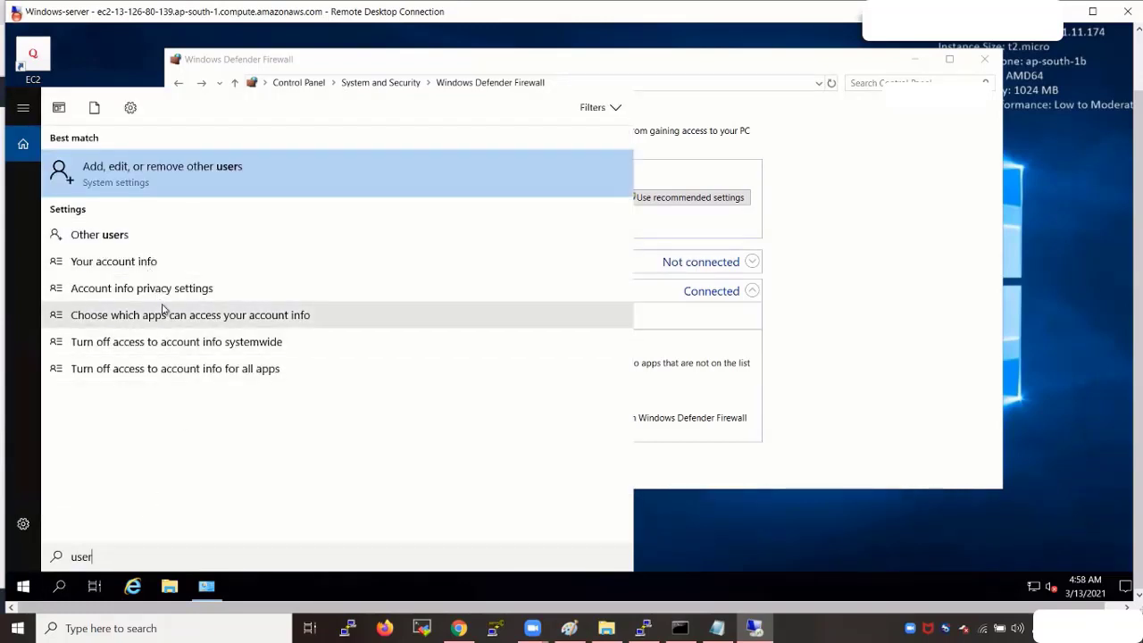
pyautogui.press('BackSpace')
pyautogui.press('BackSpace')
pyautogui.press('BackSpace')
pyautogui.press('BackSpace')
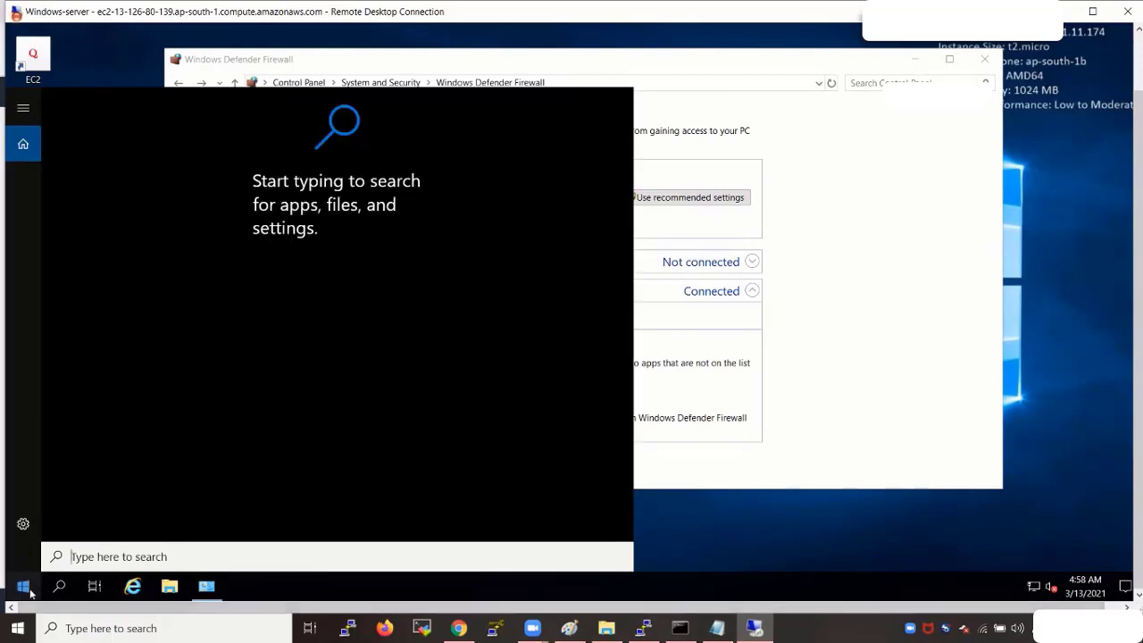
pyautogui.click(23, 585)
pyautogui.click(273, 195)
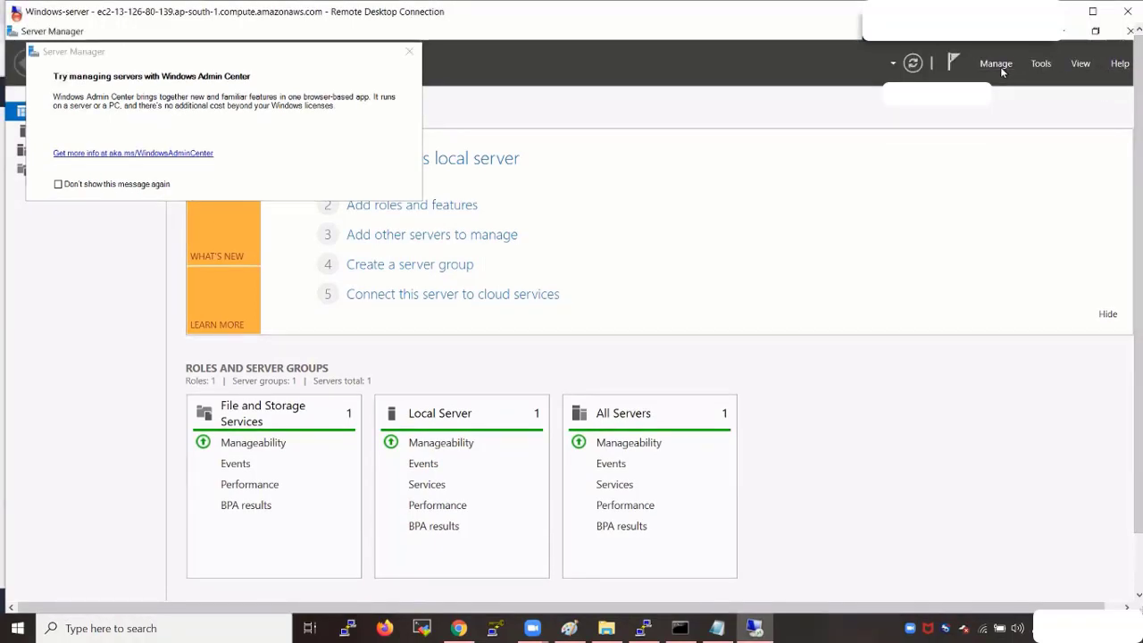
# - Start Computer Management from Server Manager's Tools menu and dismiss the Windows Admin Center notice
pyautogui.click(998, 64)
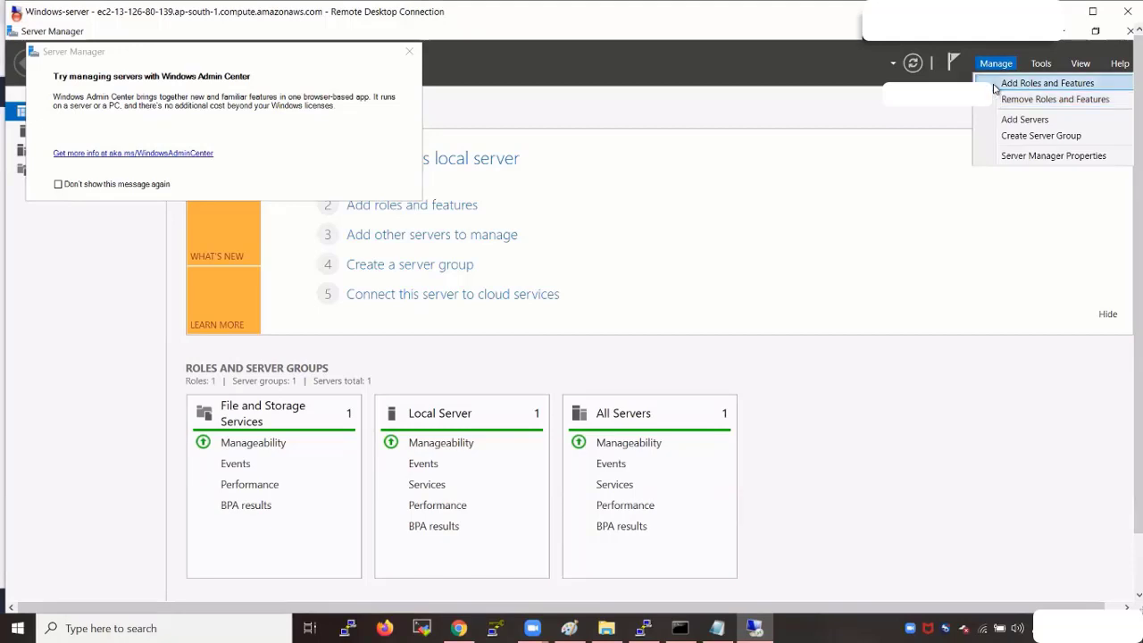
pyautogui.click(1042, 64)
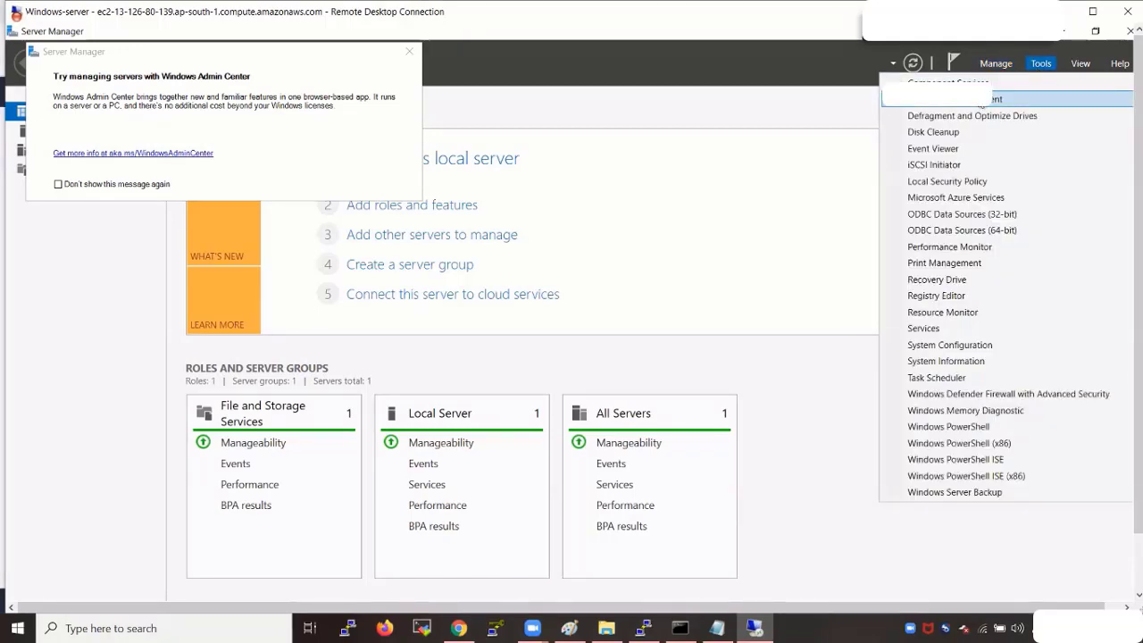
pyautogui.click(951, 98)
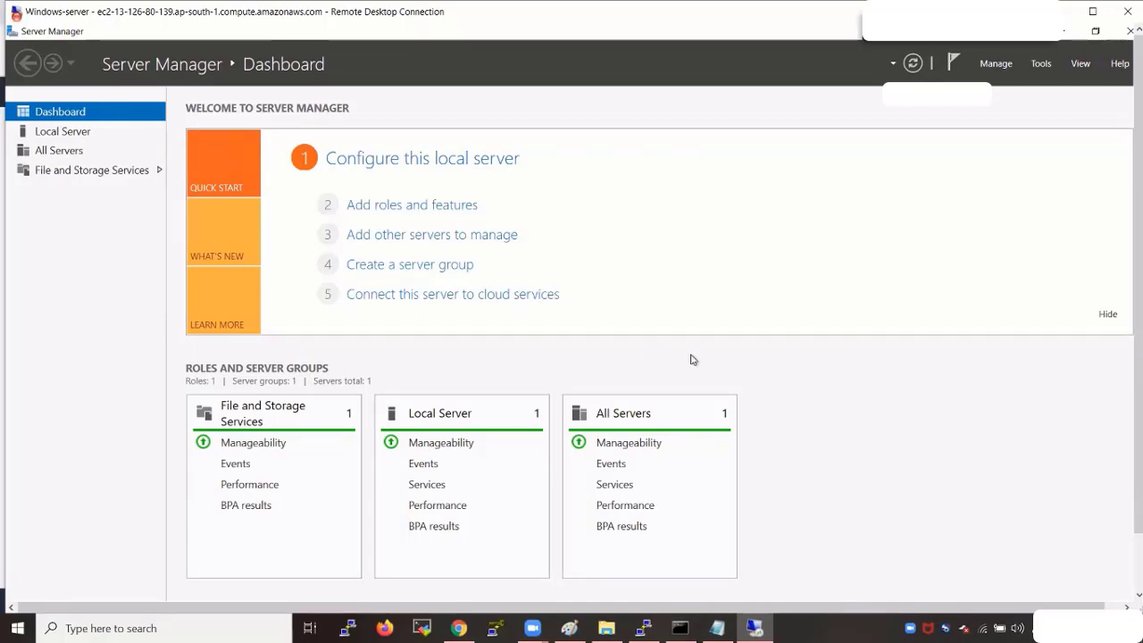
pyautogui.click(1140, 572)
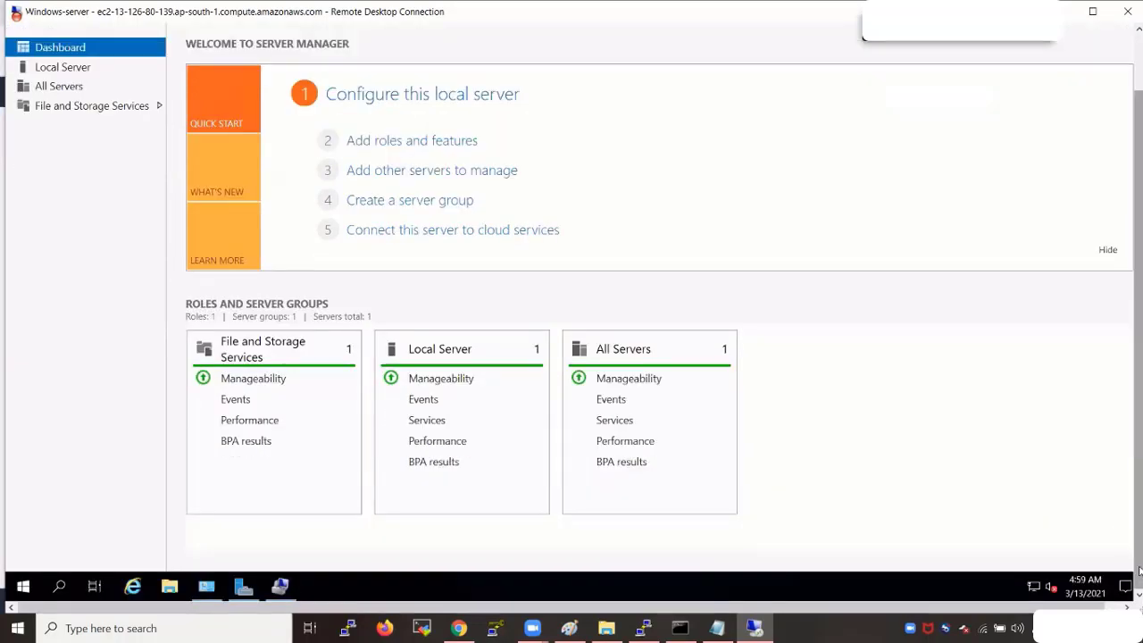
# - Go to Local Users and Groups > Users in Computer Management and select Administrator
pyautogui.click(279, 585)
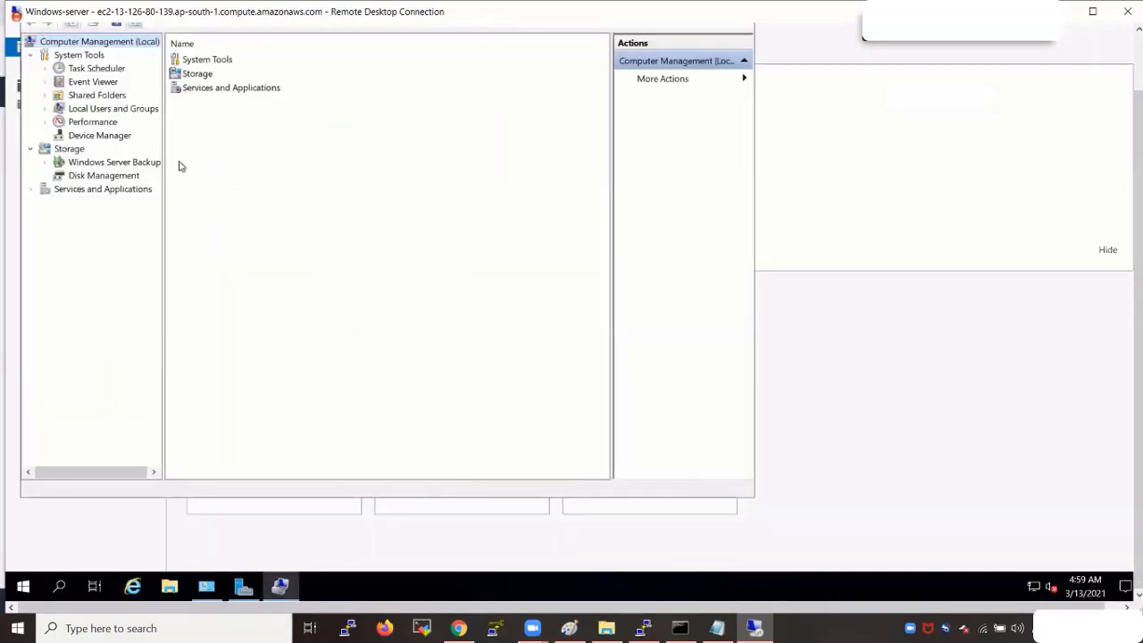
pyautogui.click(111, 109)
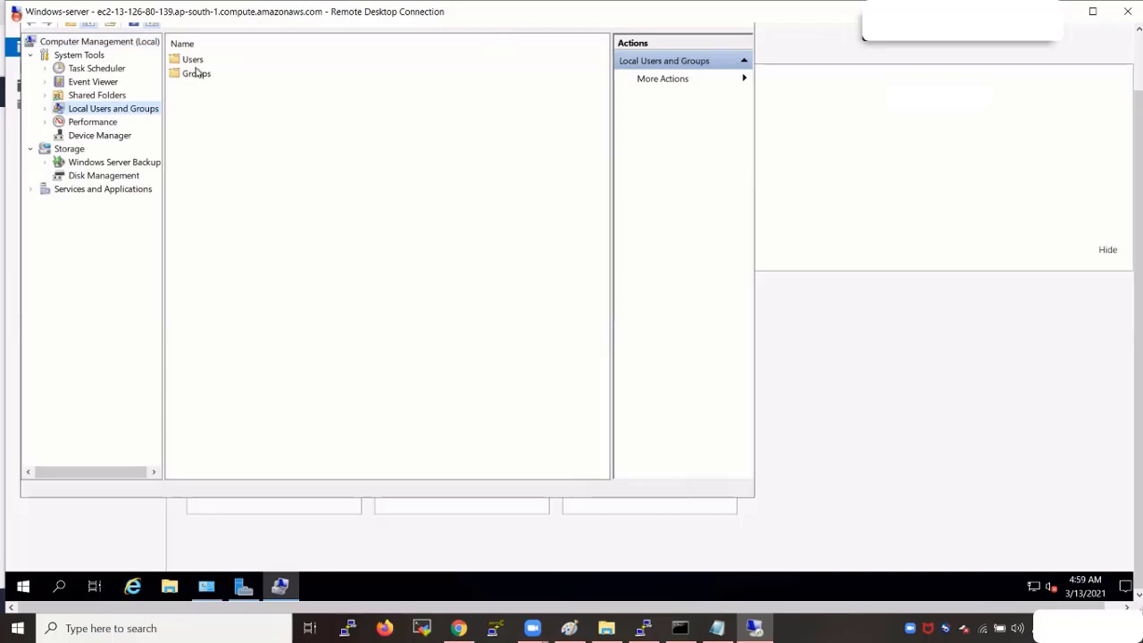
pyautogui.doubleClick(196, 61)
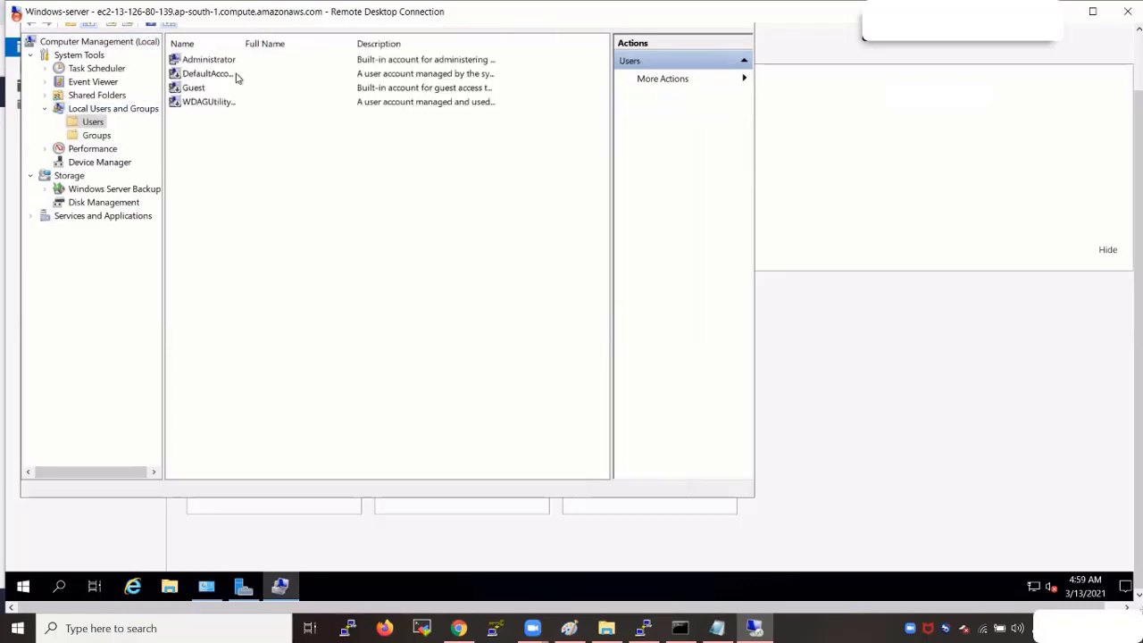
pyautogui.click(224, 62)
# - Set and confirm a new Administrator password, then close the remote desktop window
pyautogui.rightClick(223, 64)
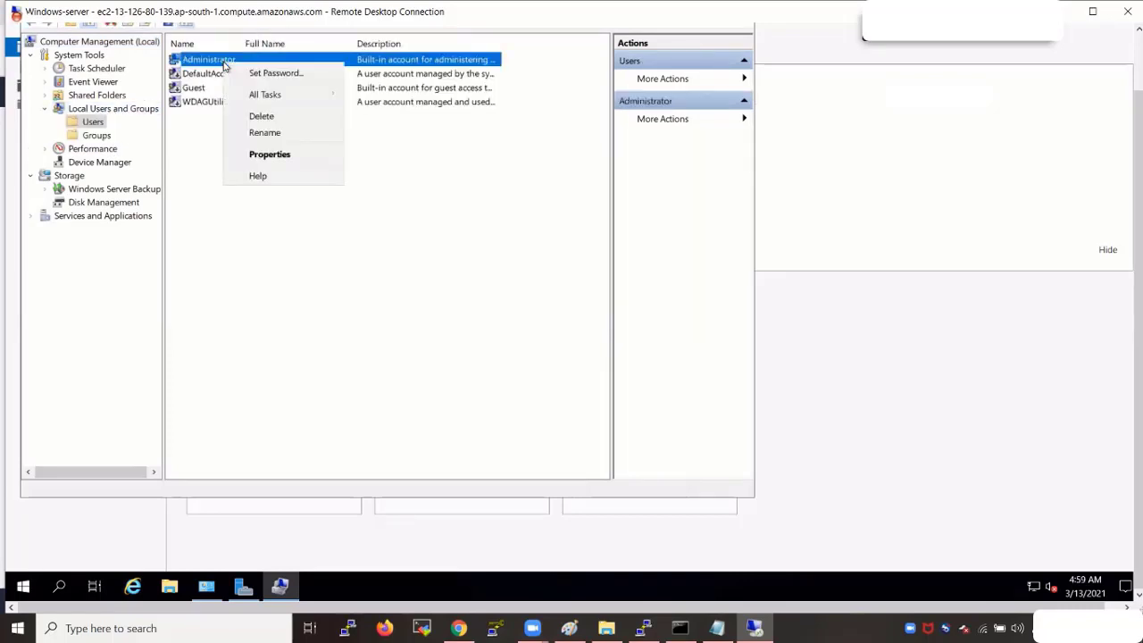
pyautogui.click(243, 75)
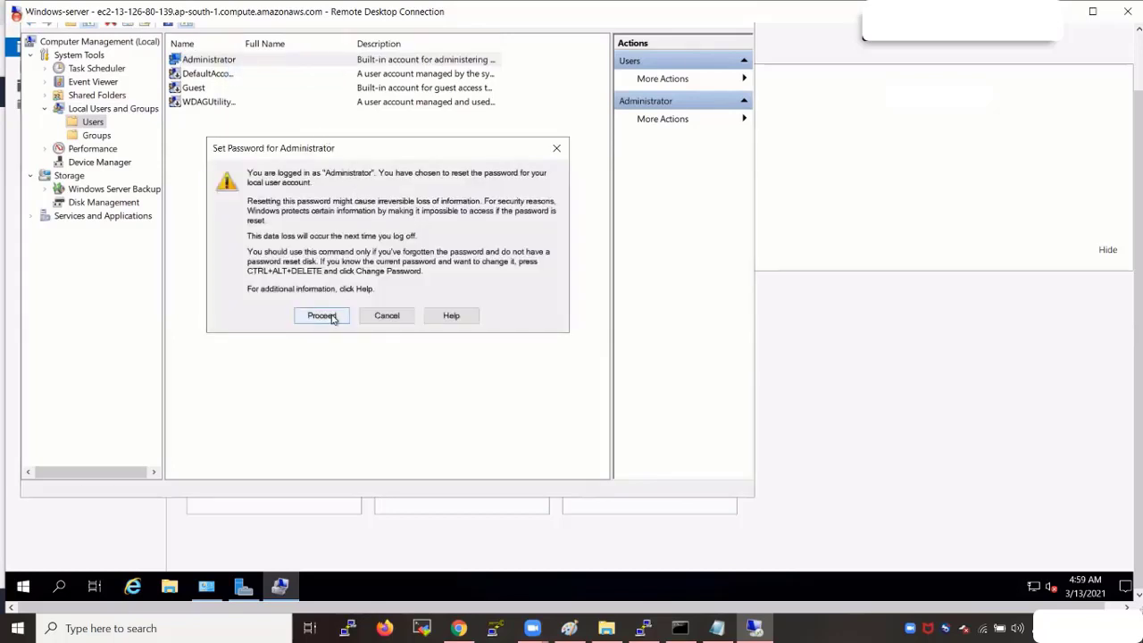
pyautogui.click(324, 315)
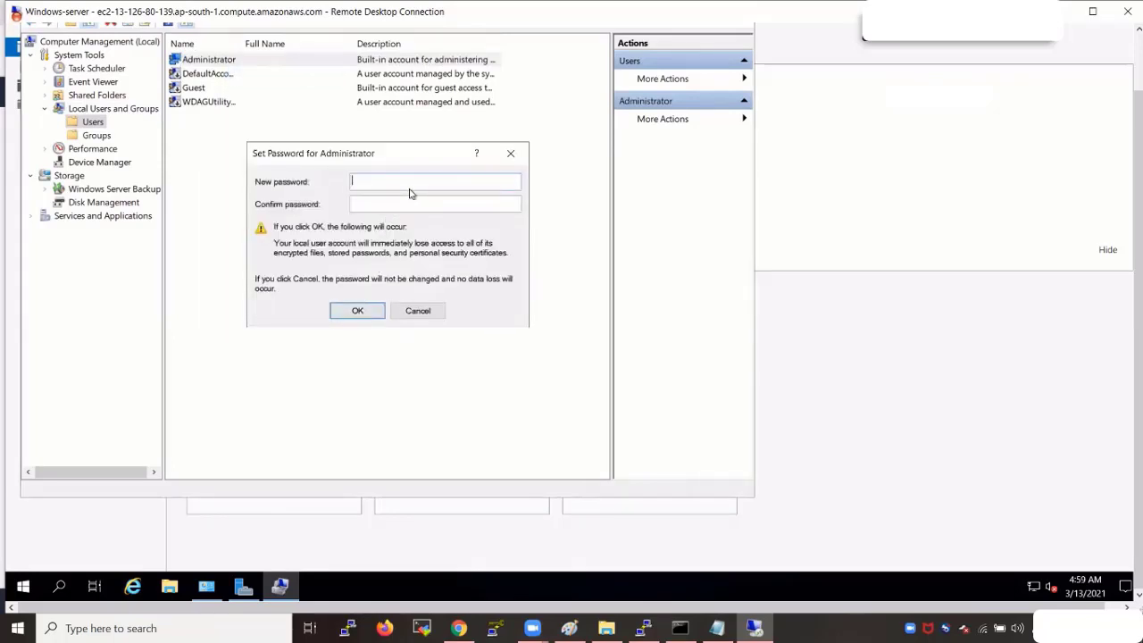
pyautogui.click(353, 204)
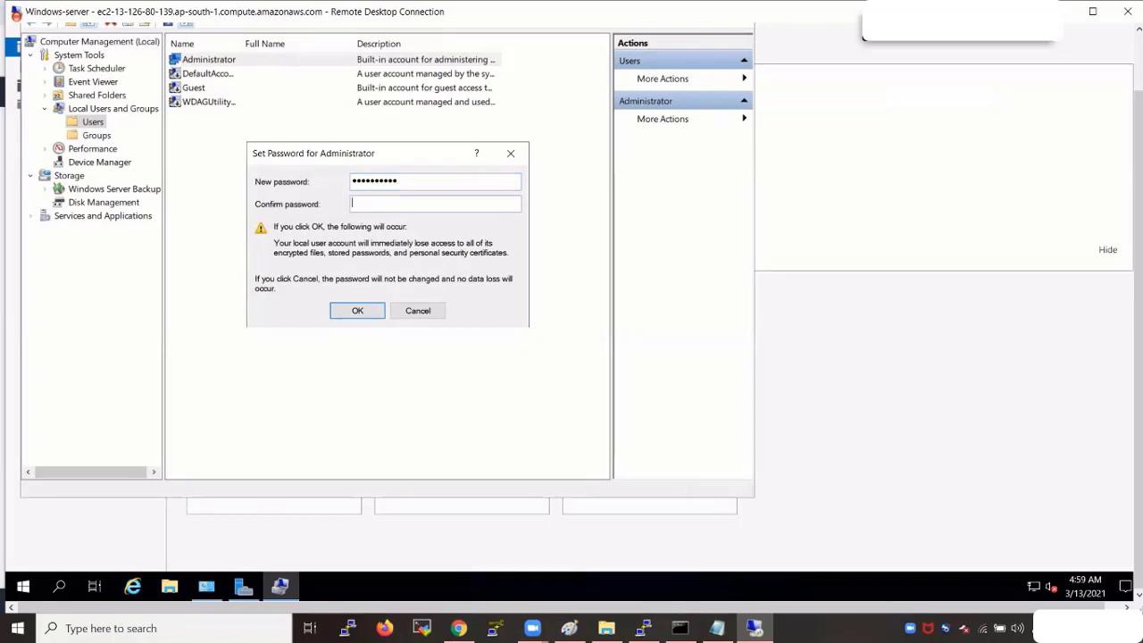
pyautogui.click(362, 317)
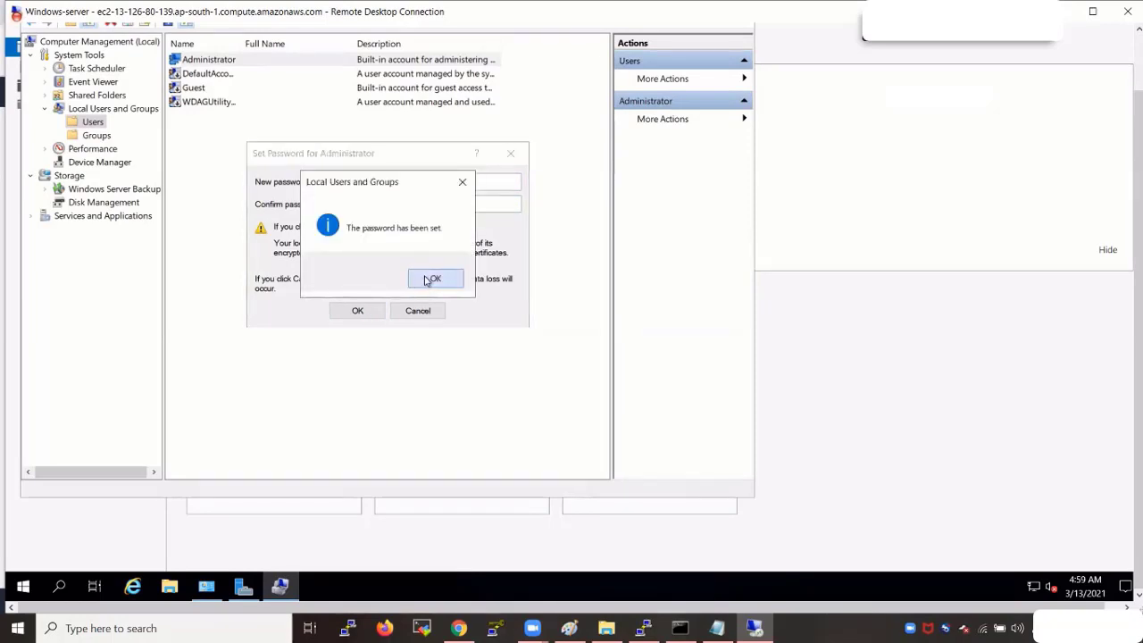
pyautogui.click(433, 280)
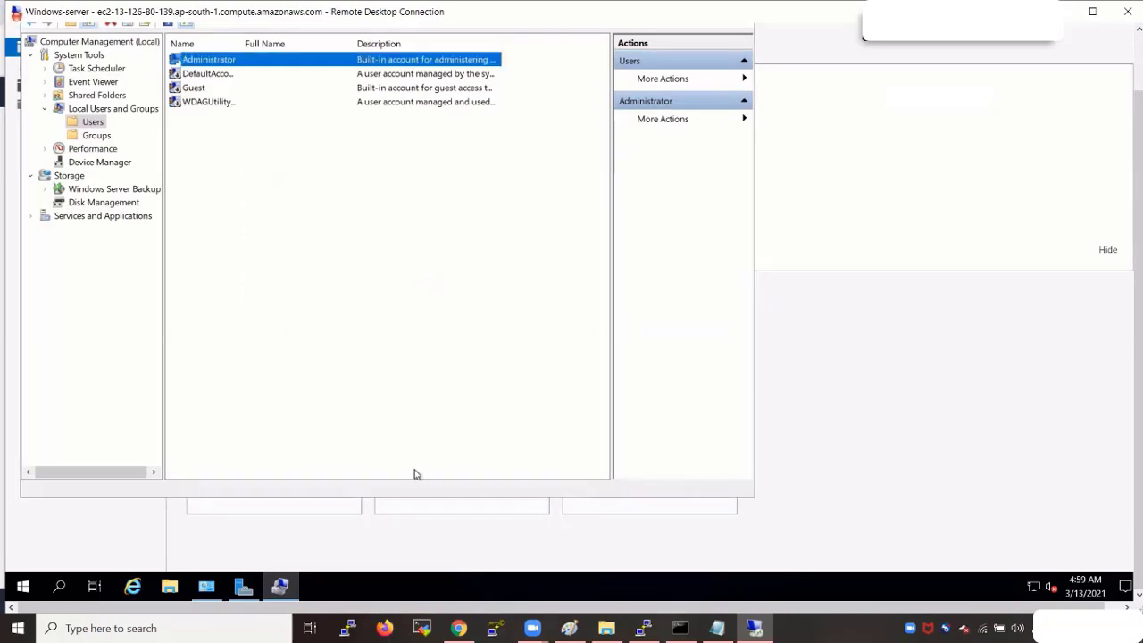
pyautogui.click(1127, 14)
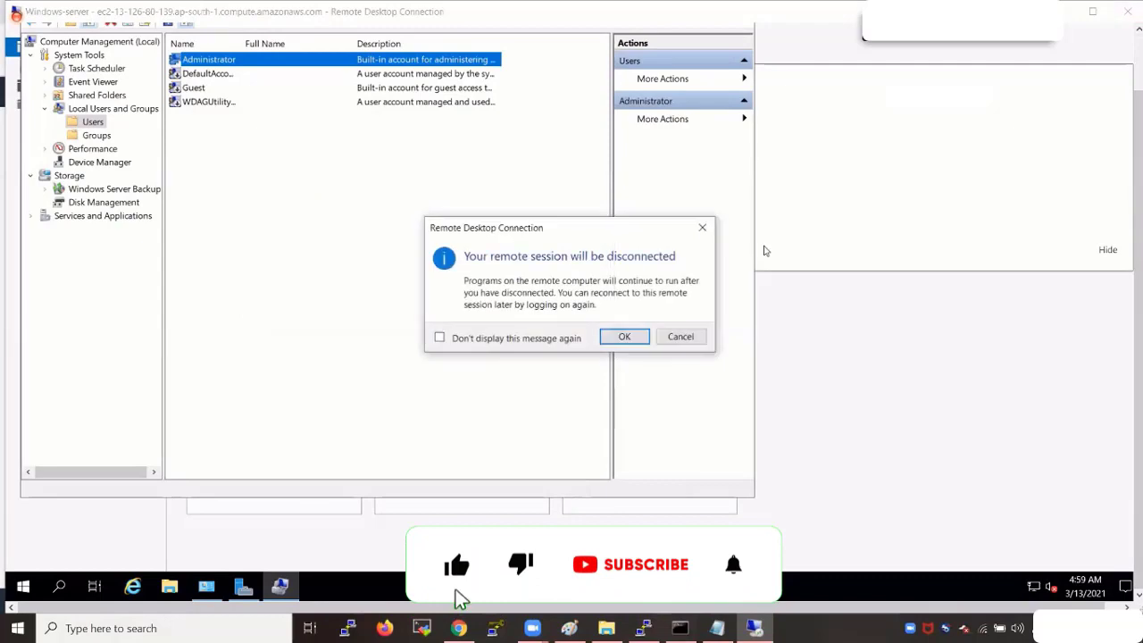
# - Confirm the remote session disconnect and minimize the local command prompt
pyautogui.click(635, 341)
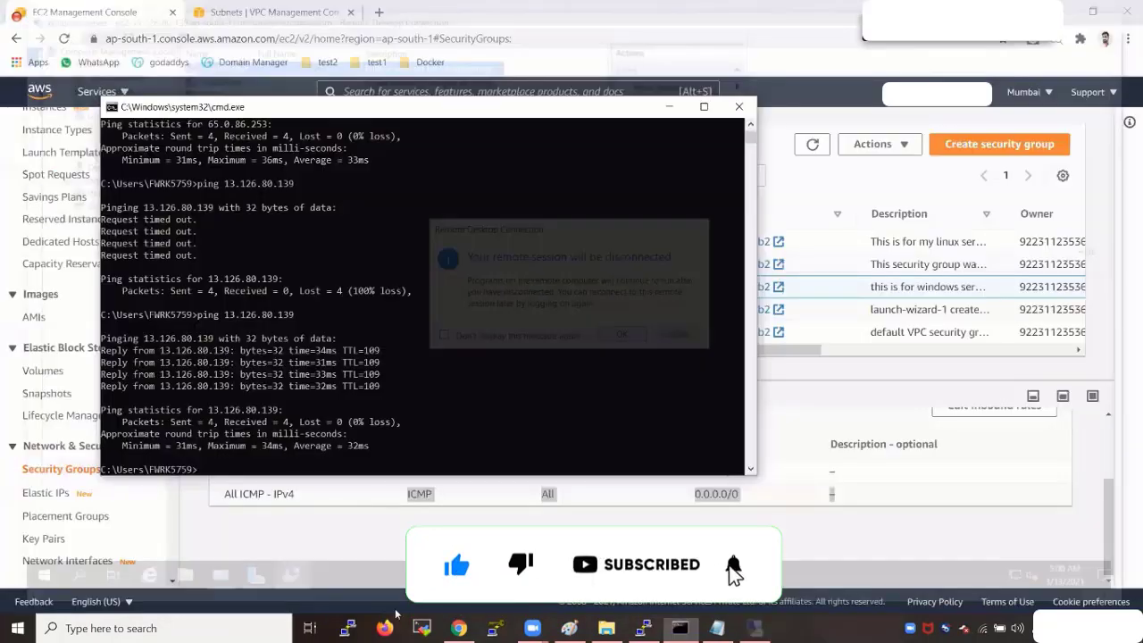
pyautogui.click(669, 107)
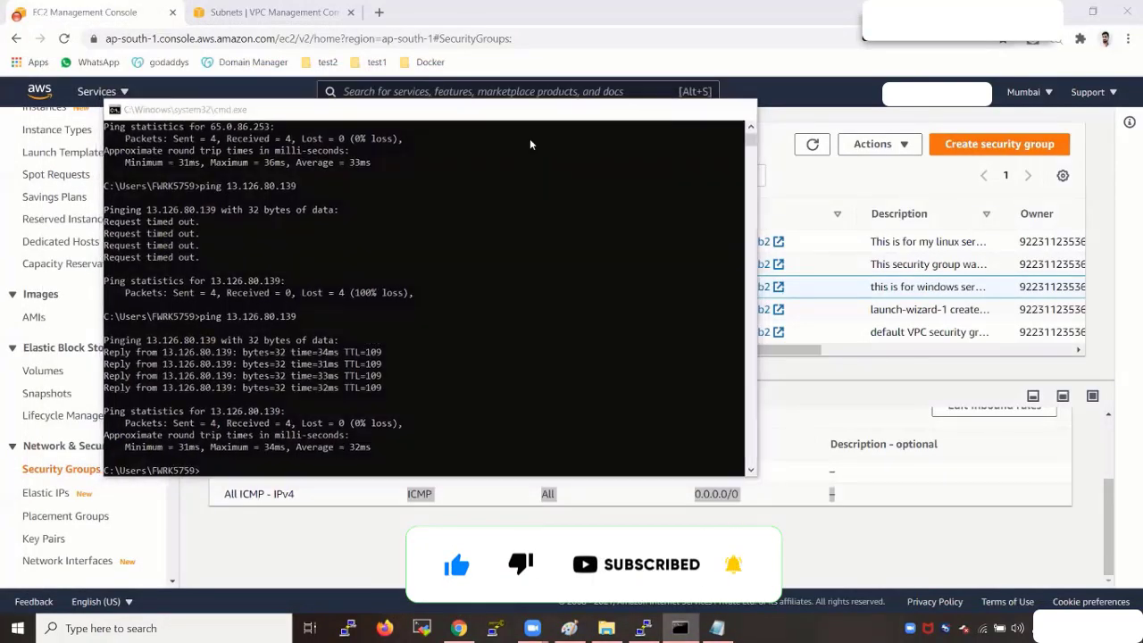
pyautogui.moveTo(173, 225); pyautogui.dragTo(158, 125)
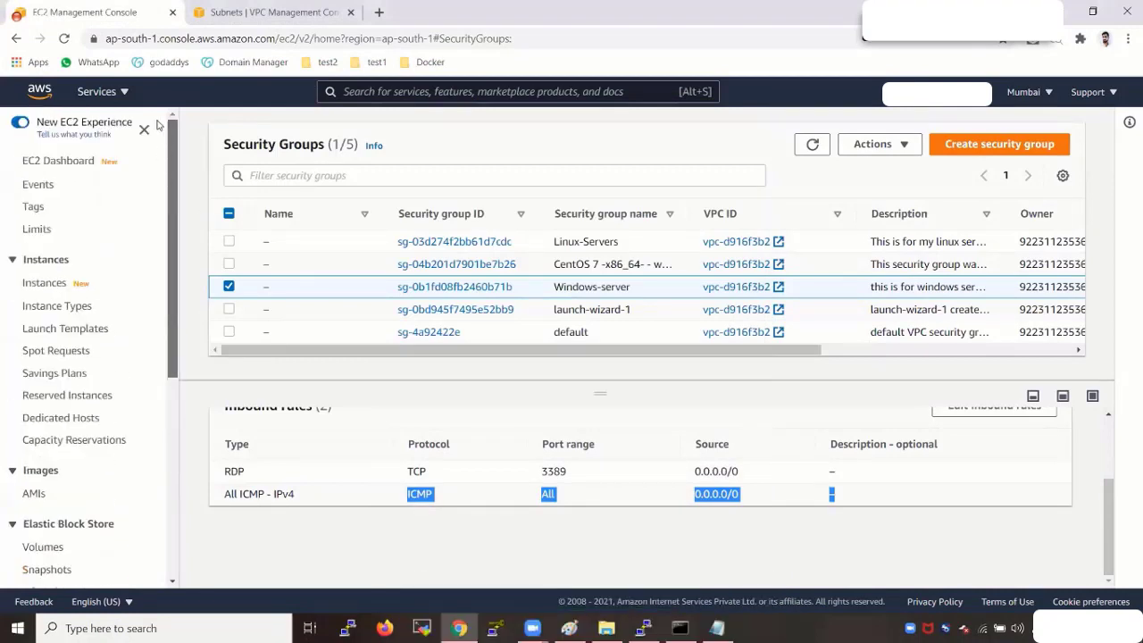
# - Copy Windows-server's public IPv4 address from Instances and search Windows for 'remote'
pyautogui.click(51, 290)
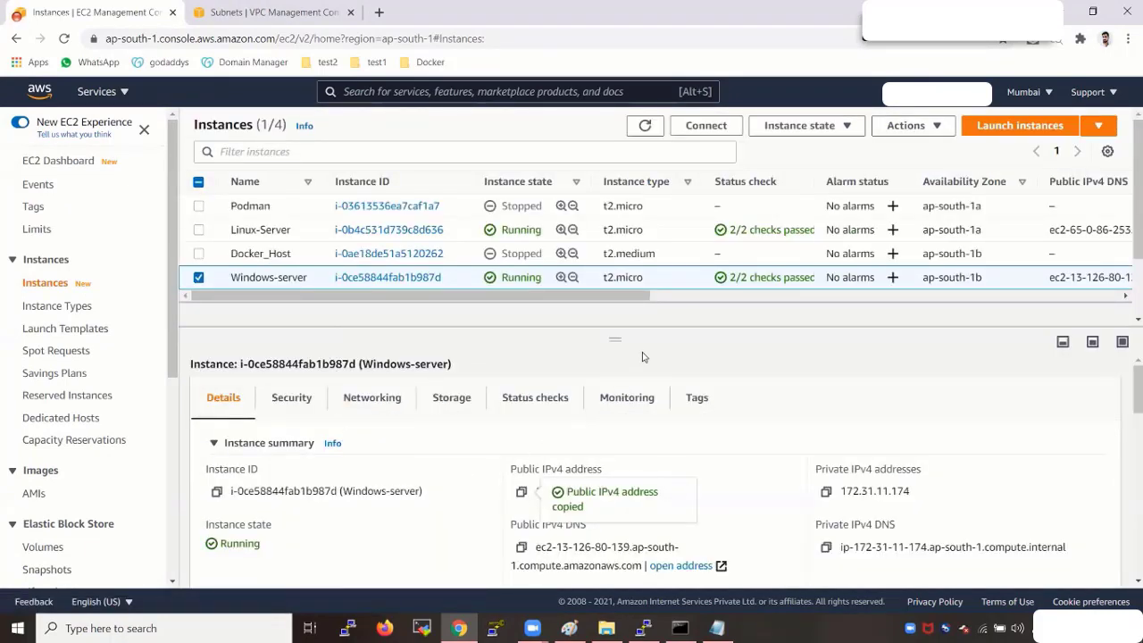
pyautogui.click(522, 492)
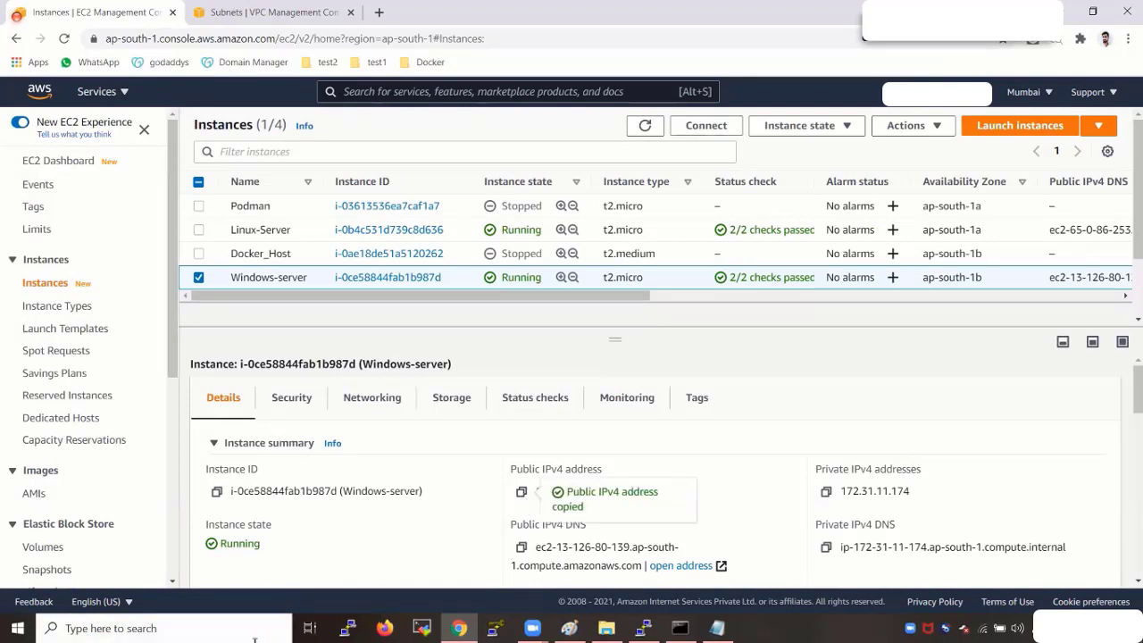
pyautogui.click(197, 628)
pyautogui.write('remote')
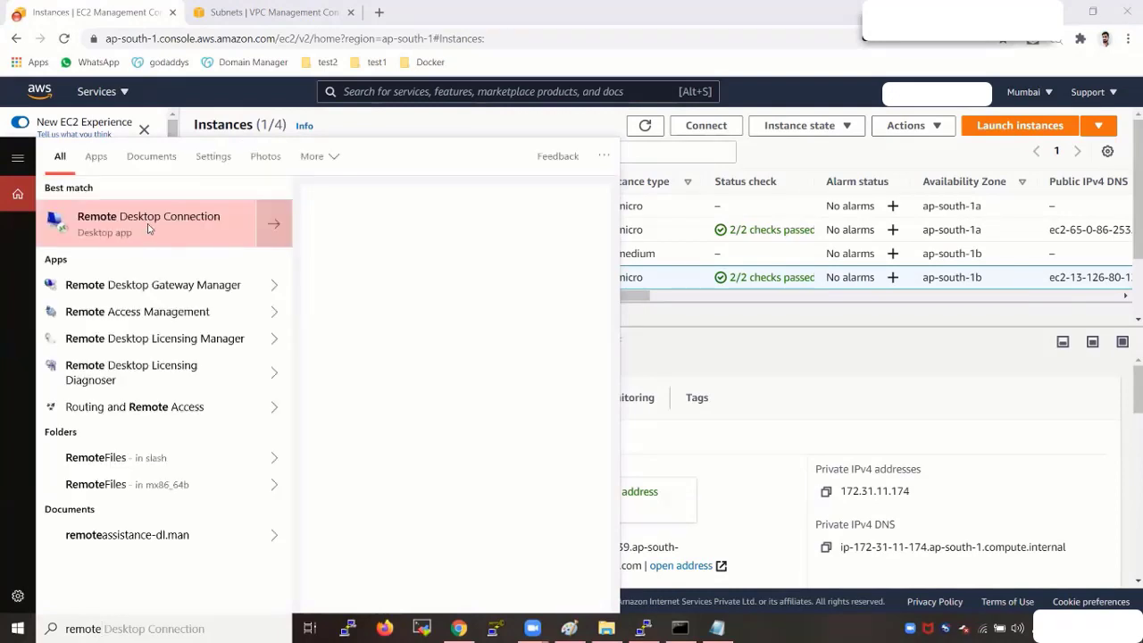
# - Connect via Remote Desktop to 13.126.80.139 with the Administrator password, accepting the certificate
pyautogui.click(148, 225)
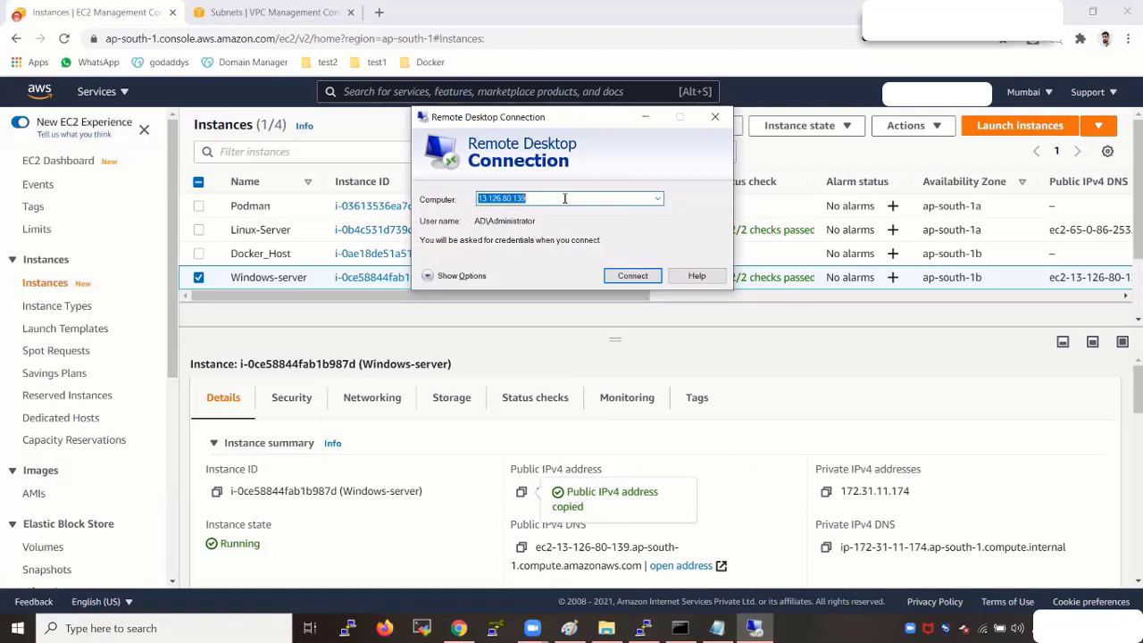
pyautogui.click(565, 199)
pyautogui.click(632, 276)
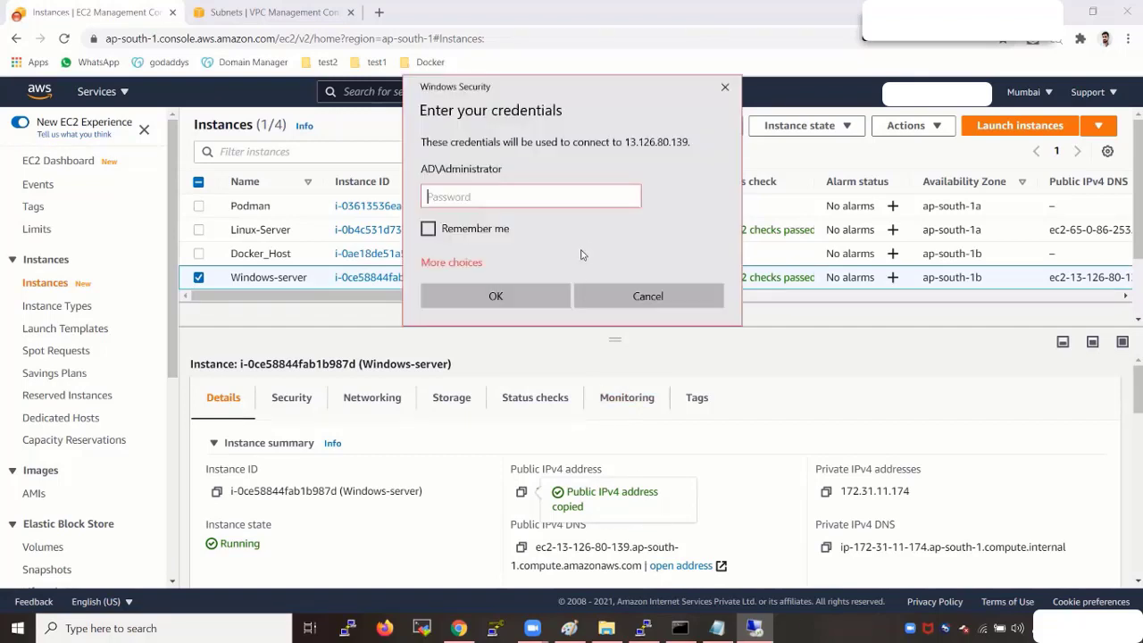
pyautogui.write('••••••')
pyautogui.click(536, 295)
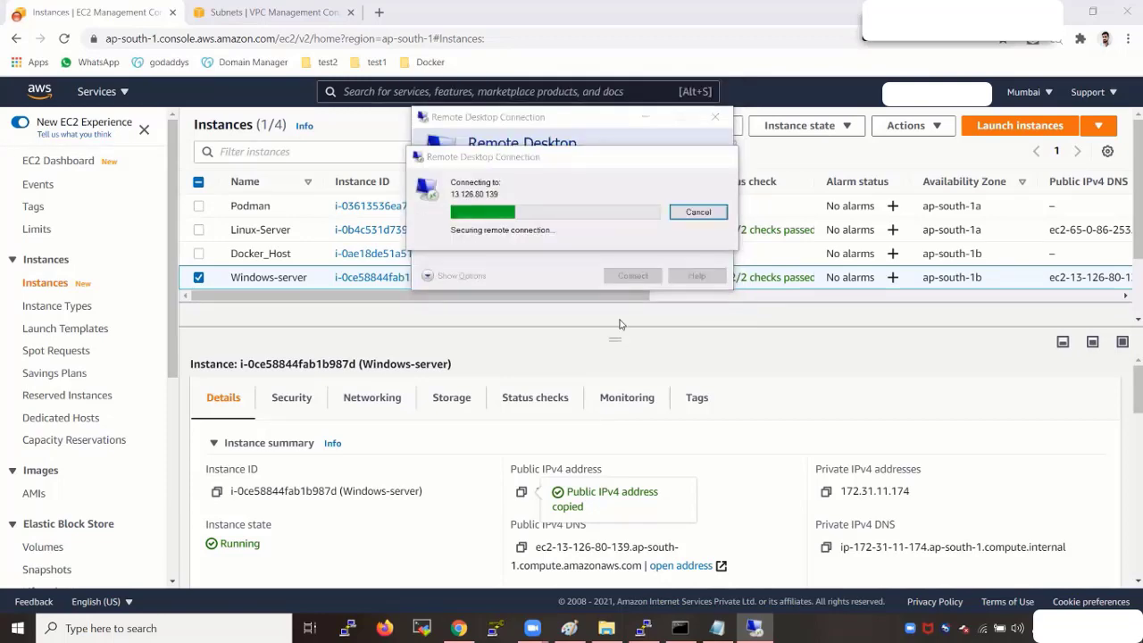
pyautogui.click(692, 327)
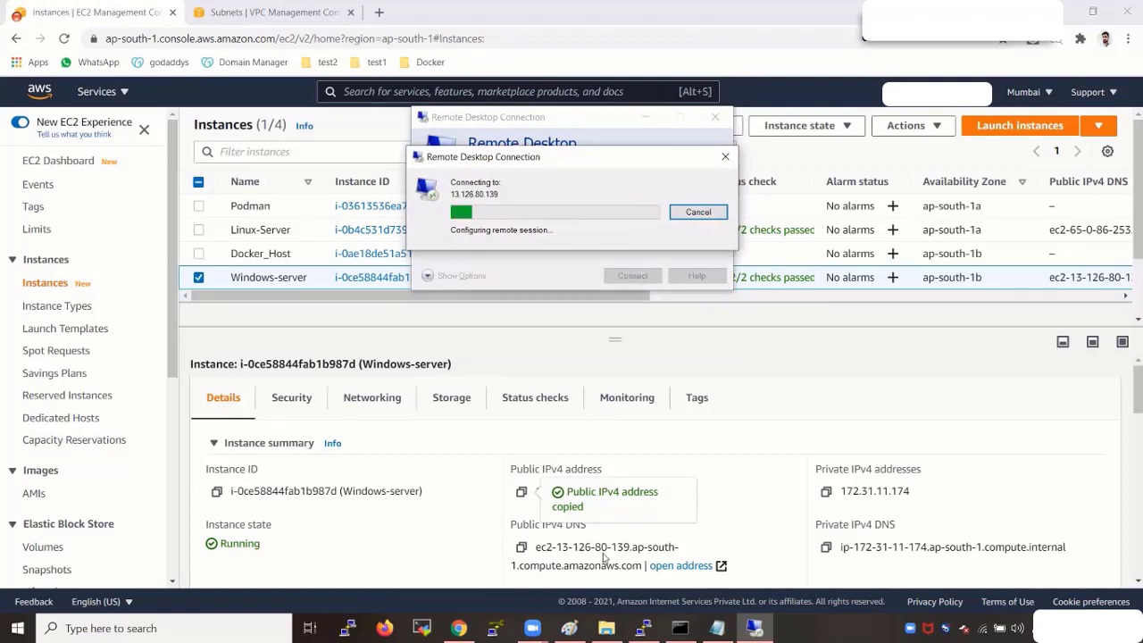
# - Close the password Notepad note without saving and return to the browser
pyautogui.hotkey('alt', 'Tab')
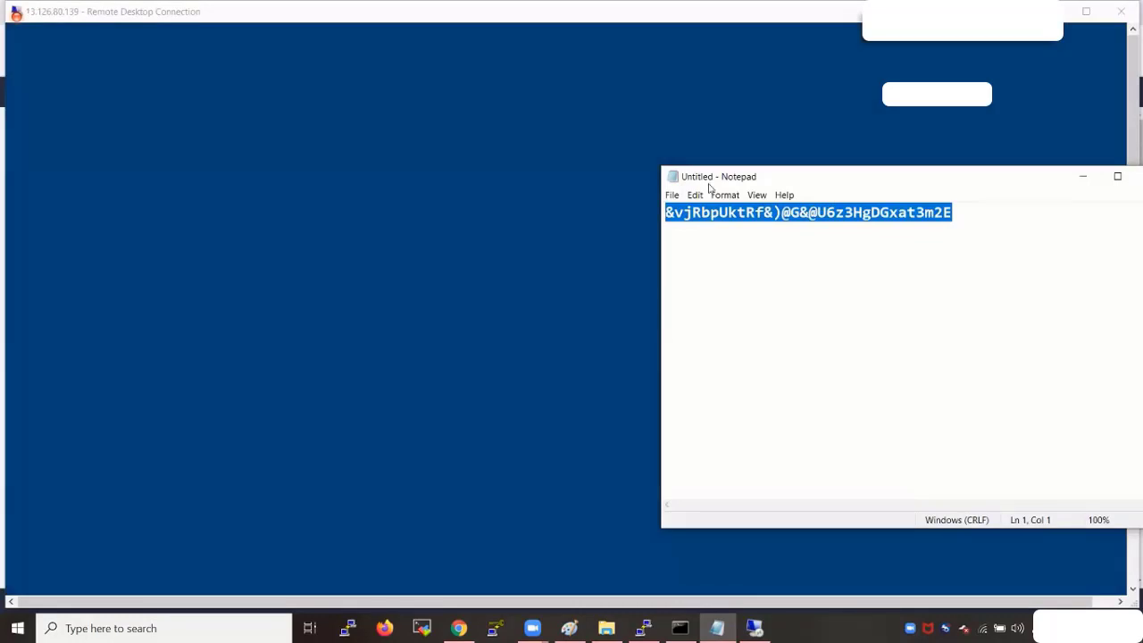
pyautogui.moveTo(710, 186); pyautogui.dragTo(561, 186)
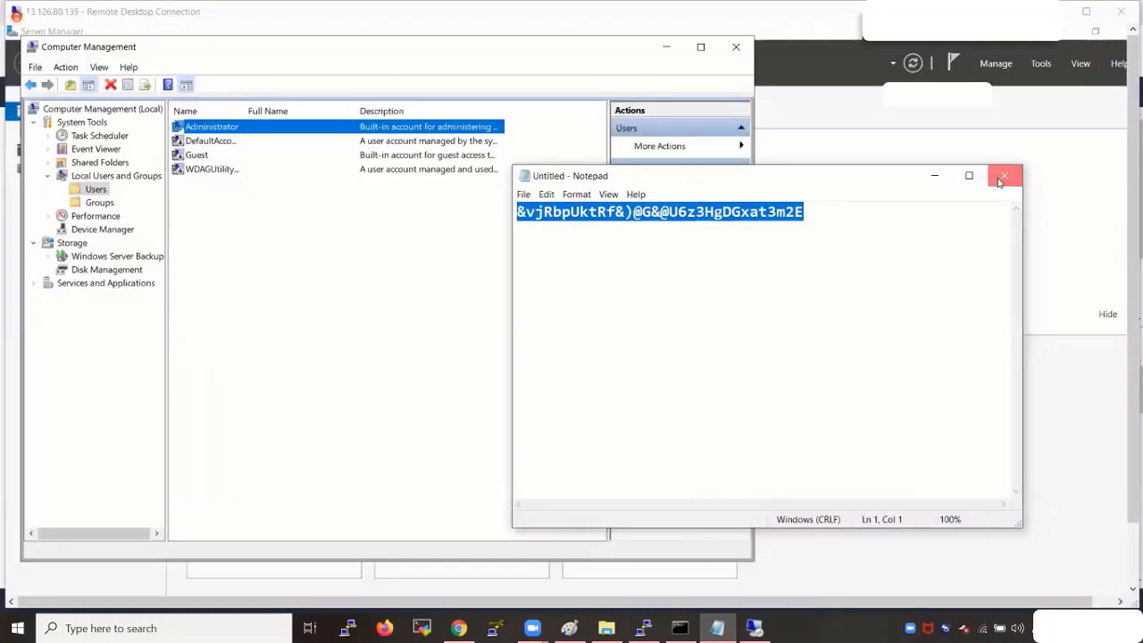
pyautogui.click(1005, 176)
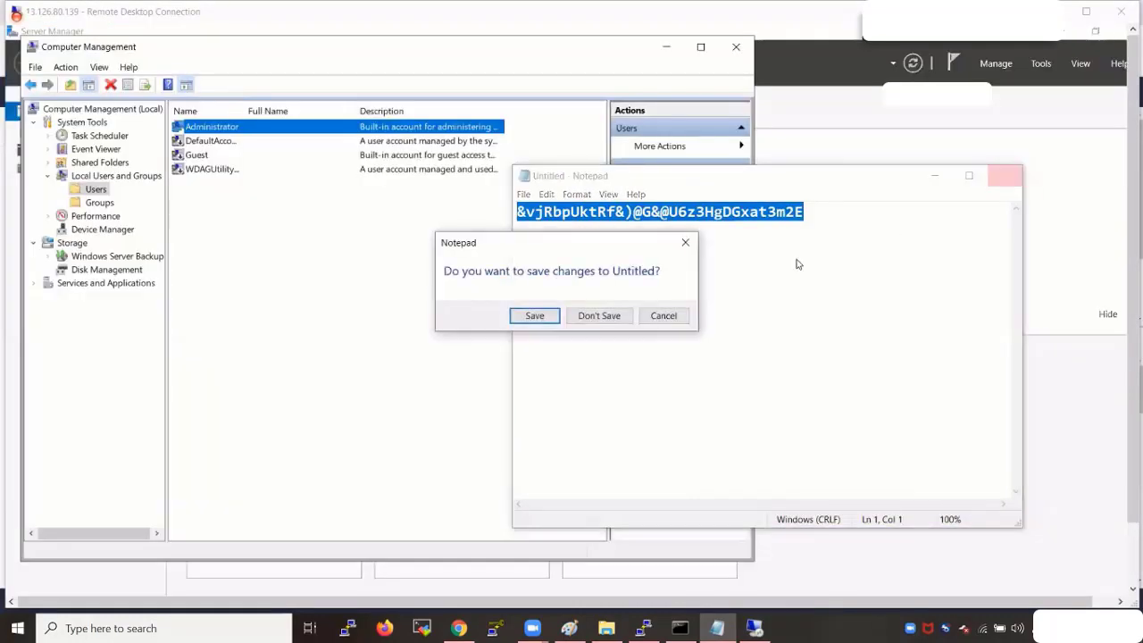
pyautogui.click(613, 318)
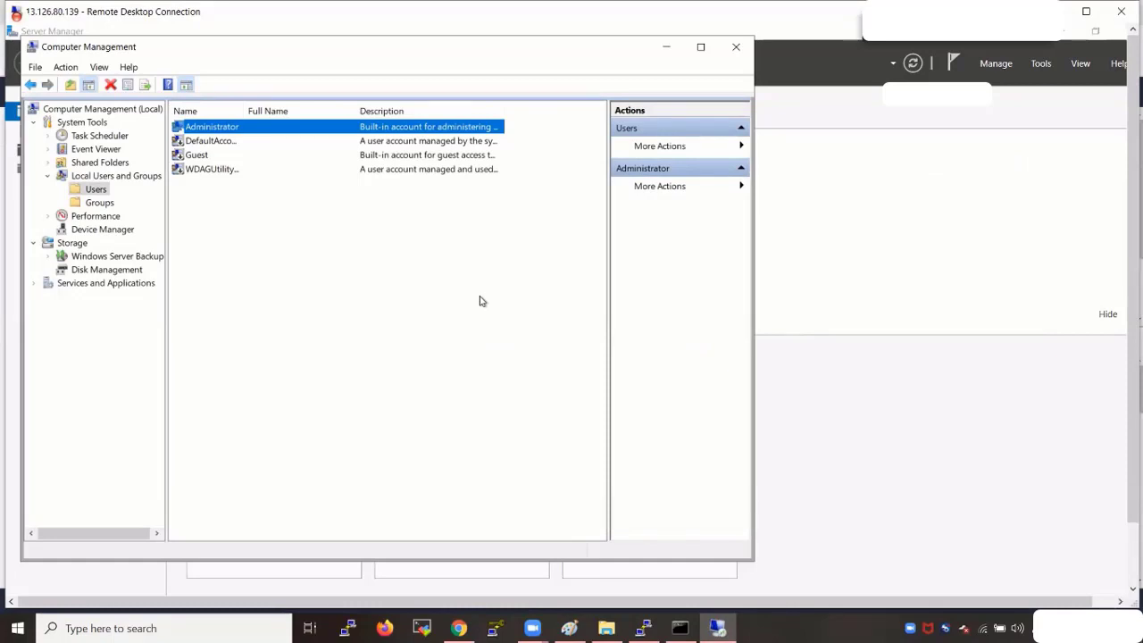
pyautogui.click(458, 629)
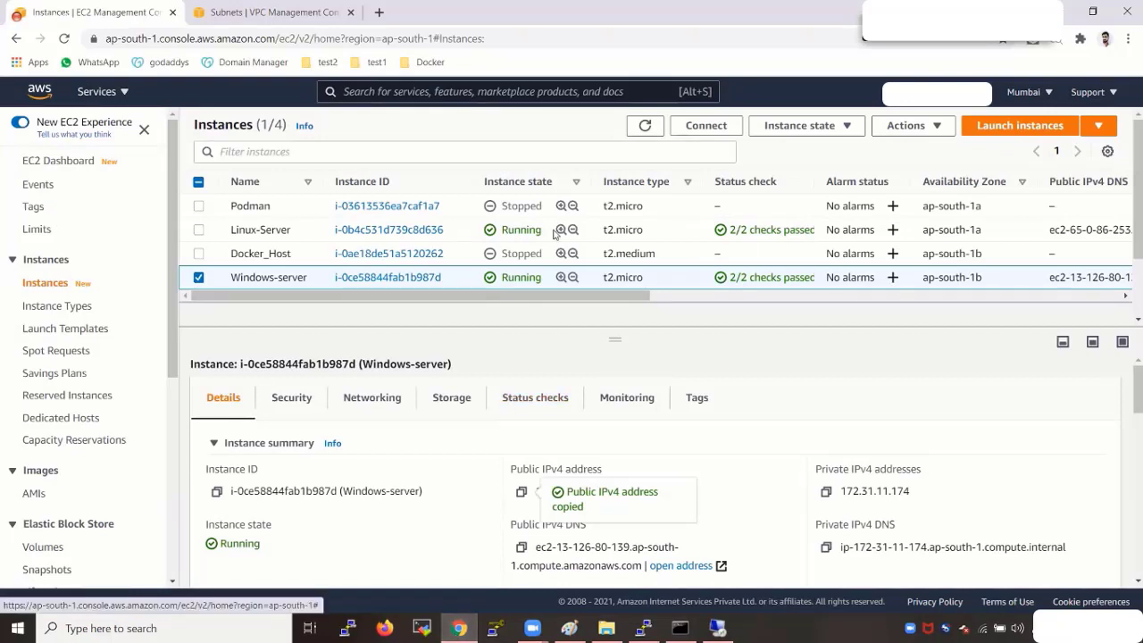
# - Add Linux-Server to the selection alongside Windows-server in the instances list
pyautogui.click(786, 126)
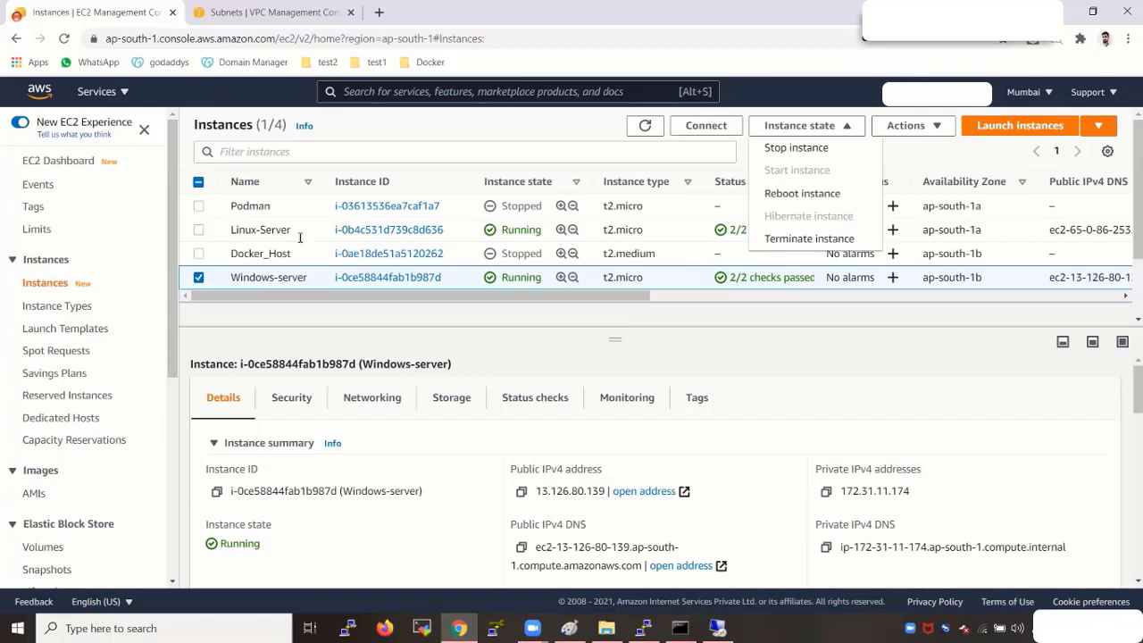
pyautogui.click(198, 229)
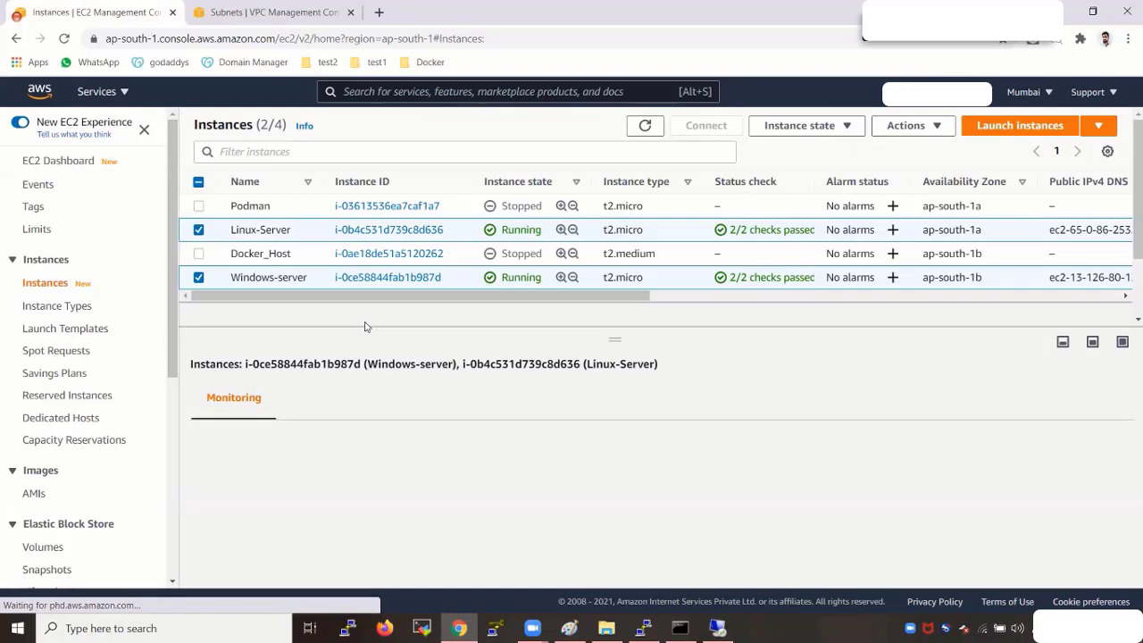
# - Terminate the Linux-Server and Windows-server instances and refresh the instances list
pyautogui.click(804, 129)
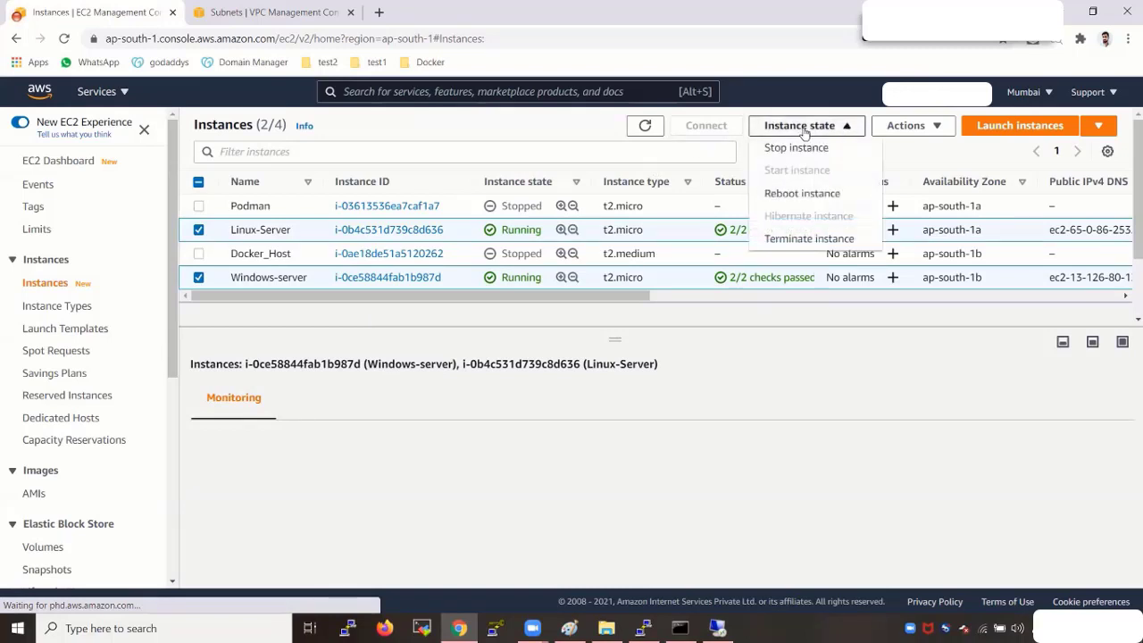
pyautogui.click(808, 238)
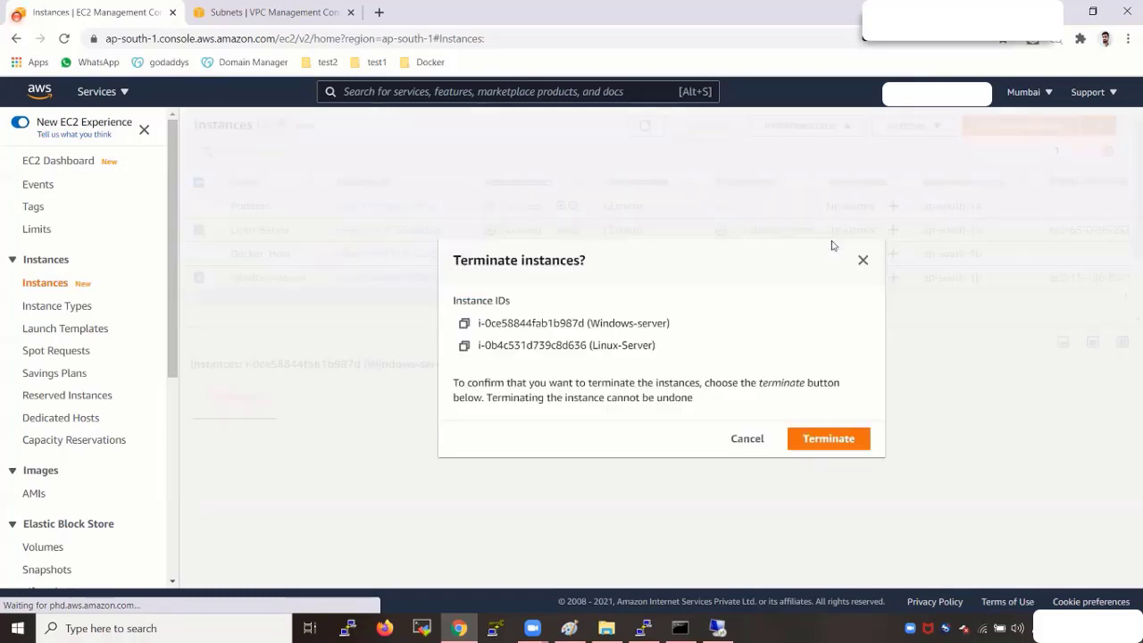
pyautogui.click(863, 434)
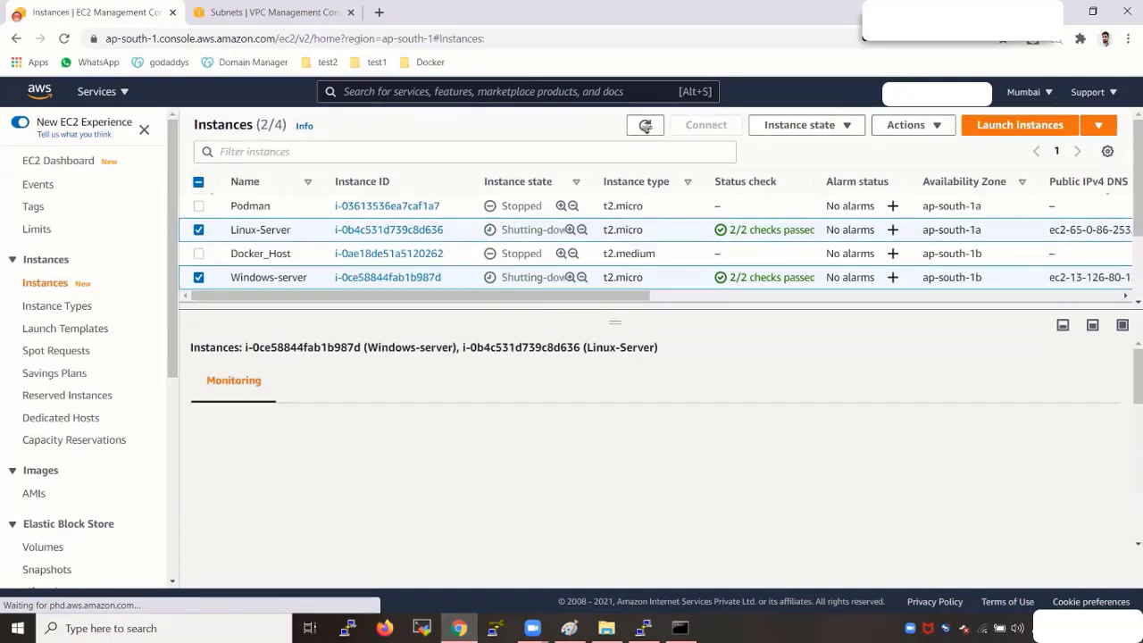
pyautogui.click(645, 126)
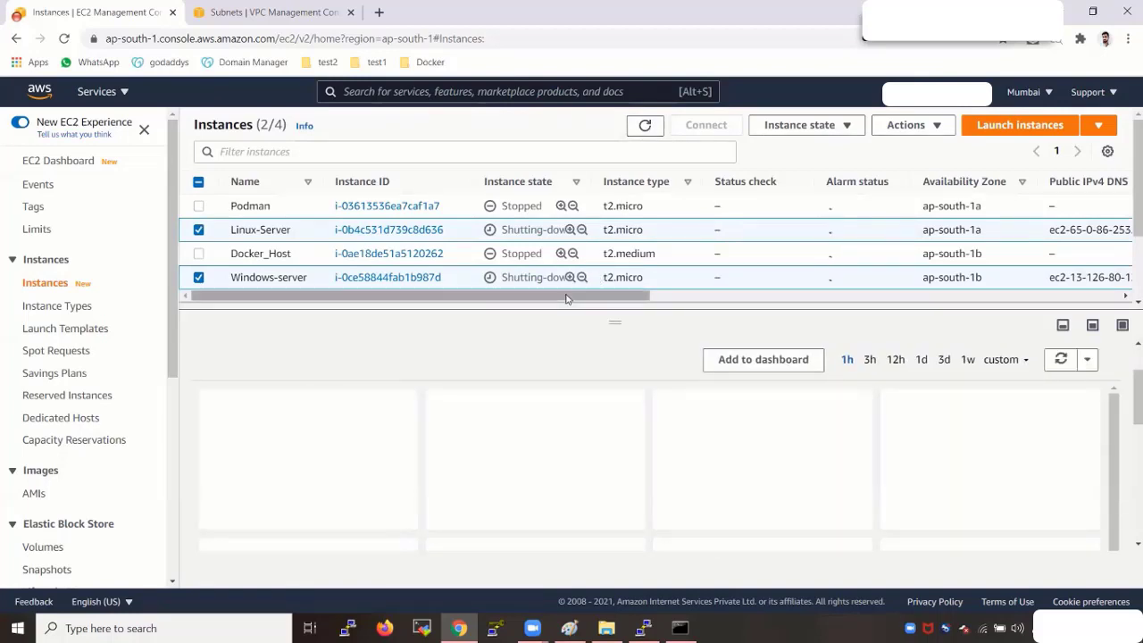
pyautogui.click(570, 629)
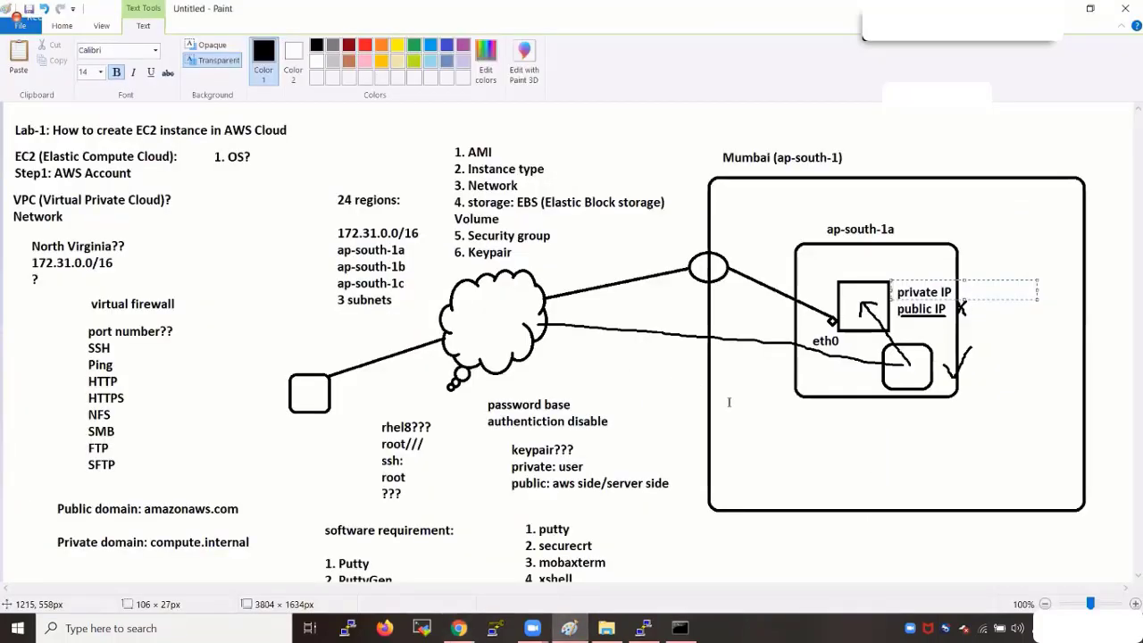
# - Add a two-line 'storage server' label below the ap-south-1a box
pyautogui.moveTo(837, 468); pyautogui.dragTo(843, 475)
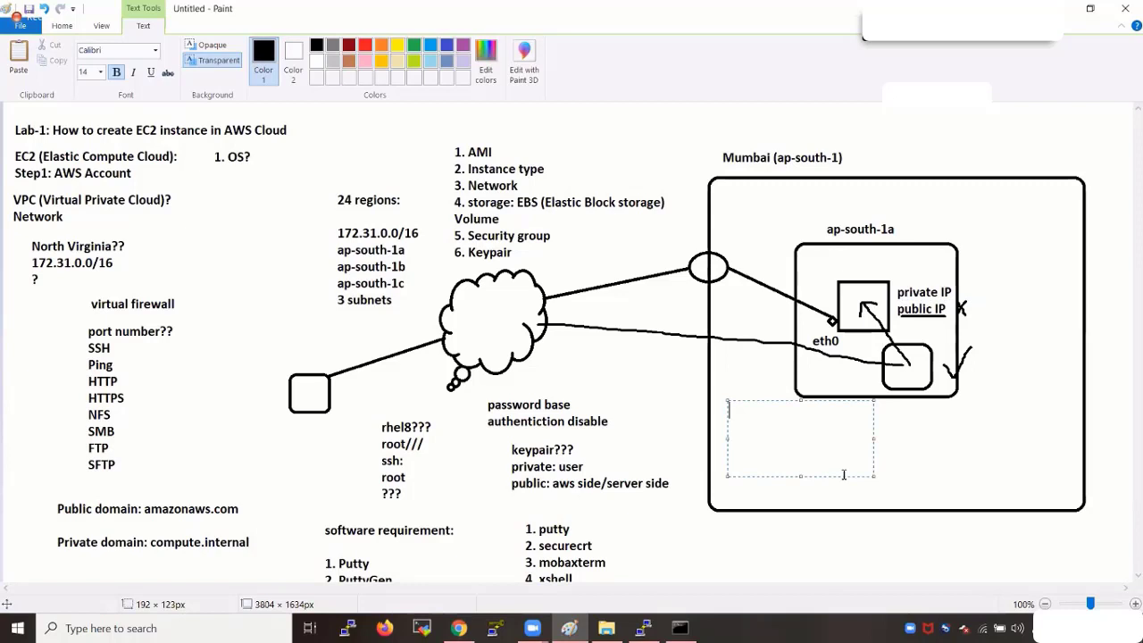
pyautogui.write('stor')
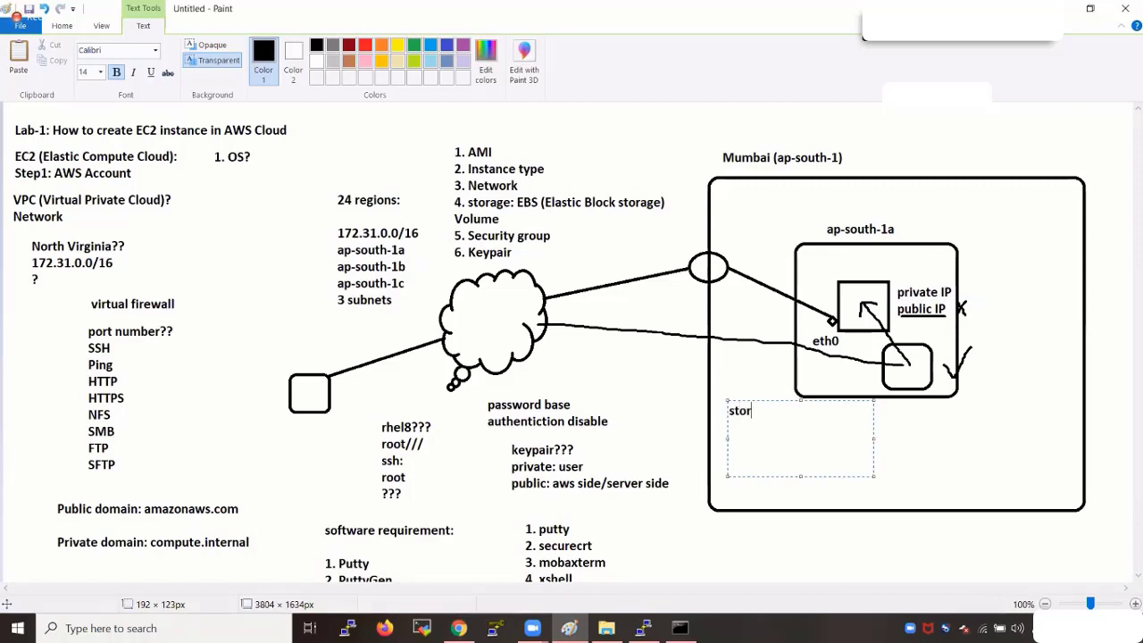
pyautogui.write('age')
pyautogui.press('Return')
pyautogui.write('server')
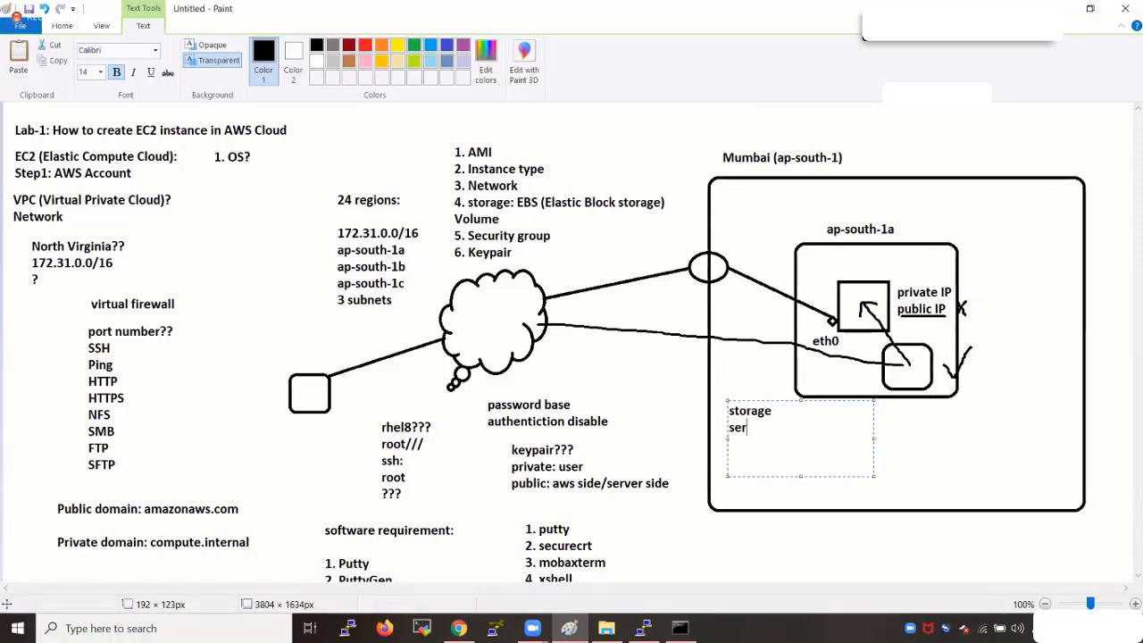
pyautogui.click(974, 453)
# - Add a 'keypair / security group' label at the Mumbai box's bottom right
pyautogui.click(915, 439)
pyautogui.write('keypair')
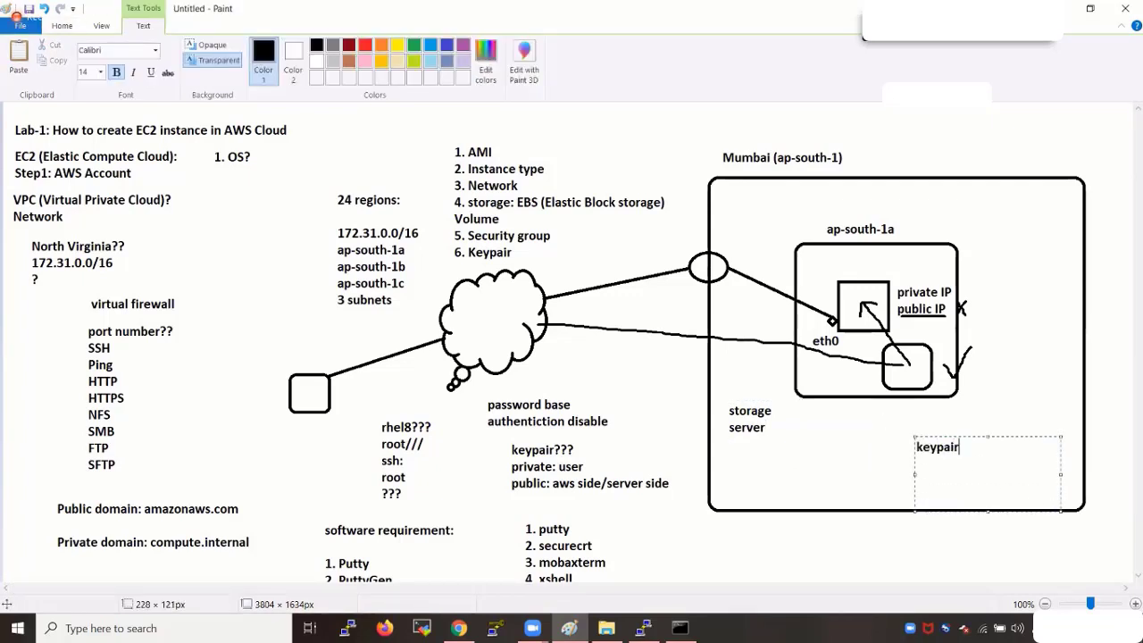
pyautogui.press('Return')
pyautogui.write('security group')
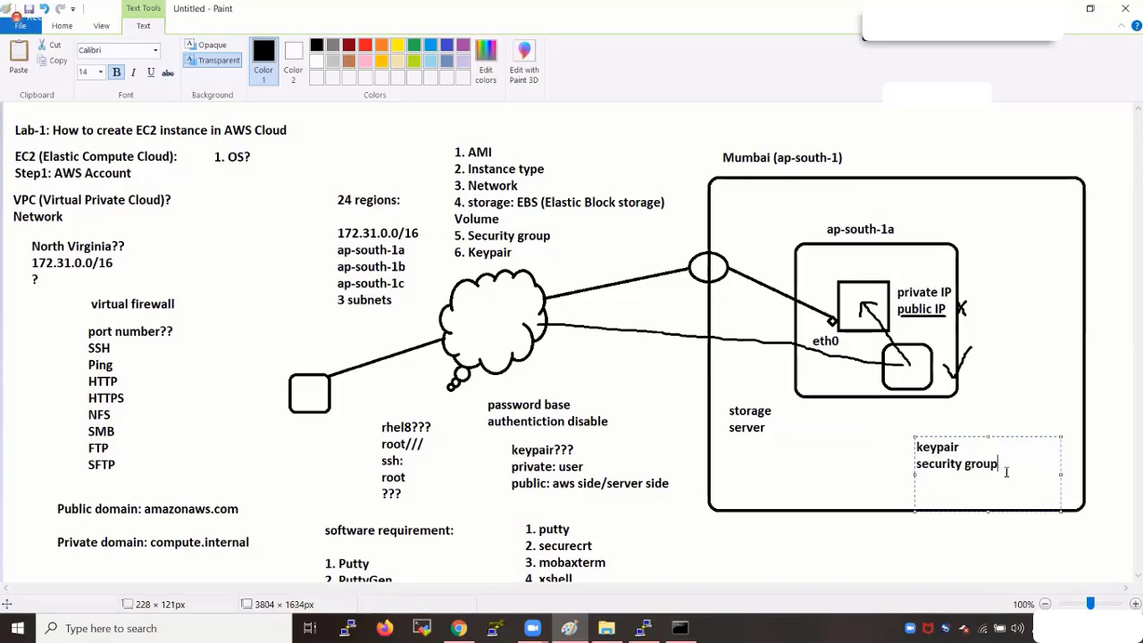
pyautogui.hotkey('ctrl', 'a')
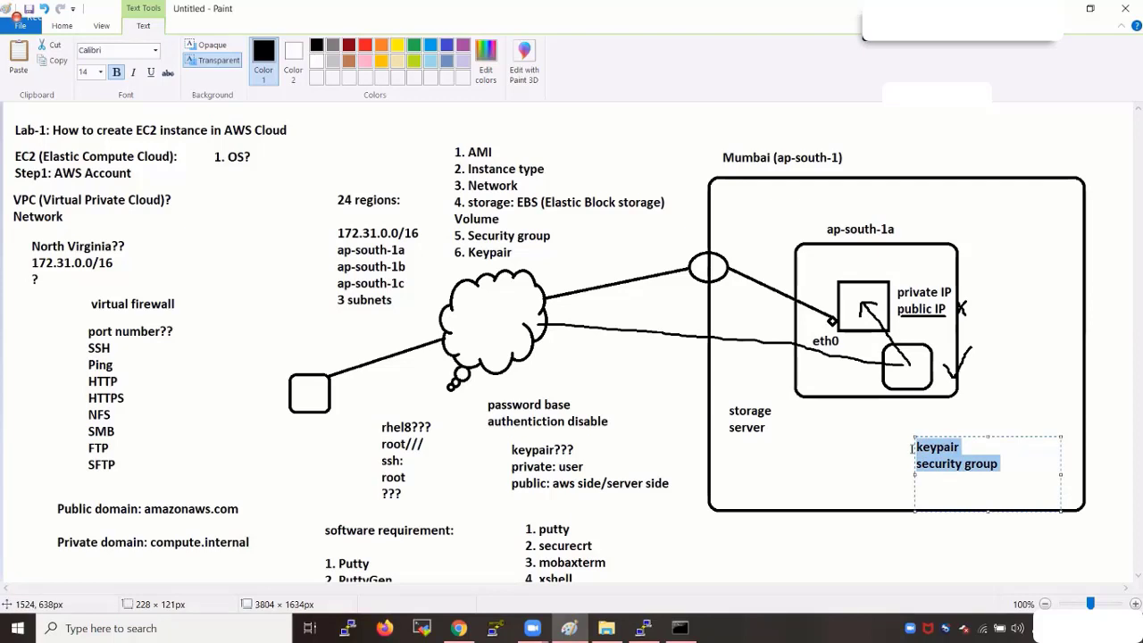
pyautogui.click(906, 449)
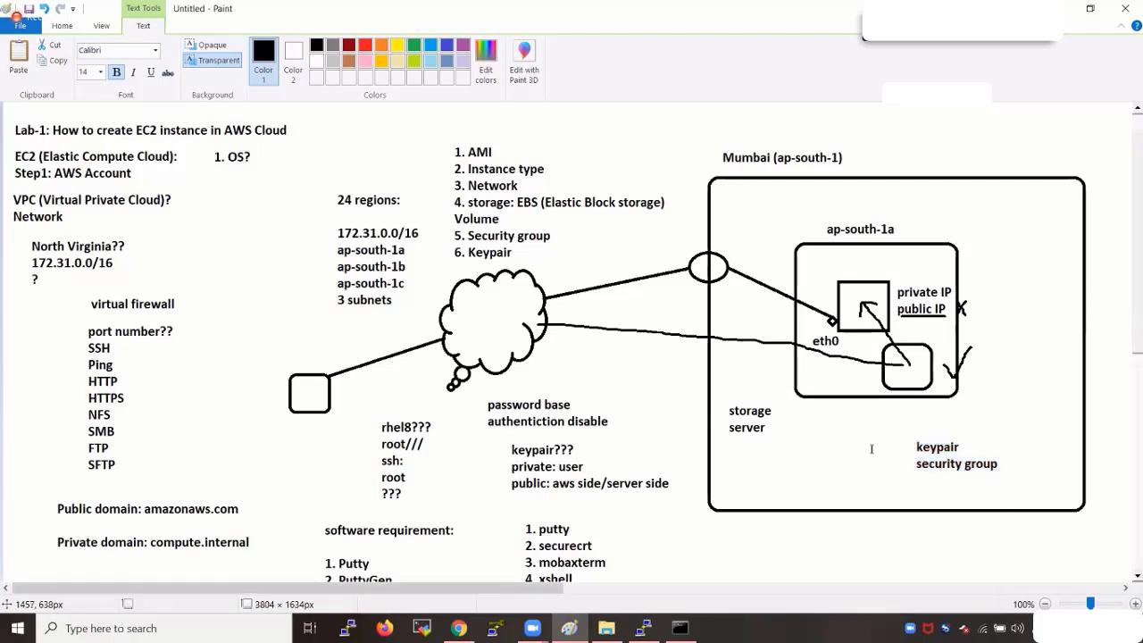
pyautogui.click(458, 628)
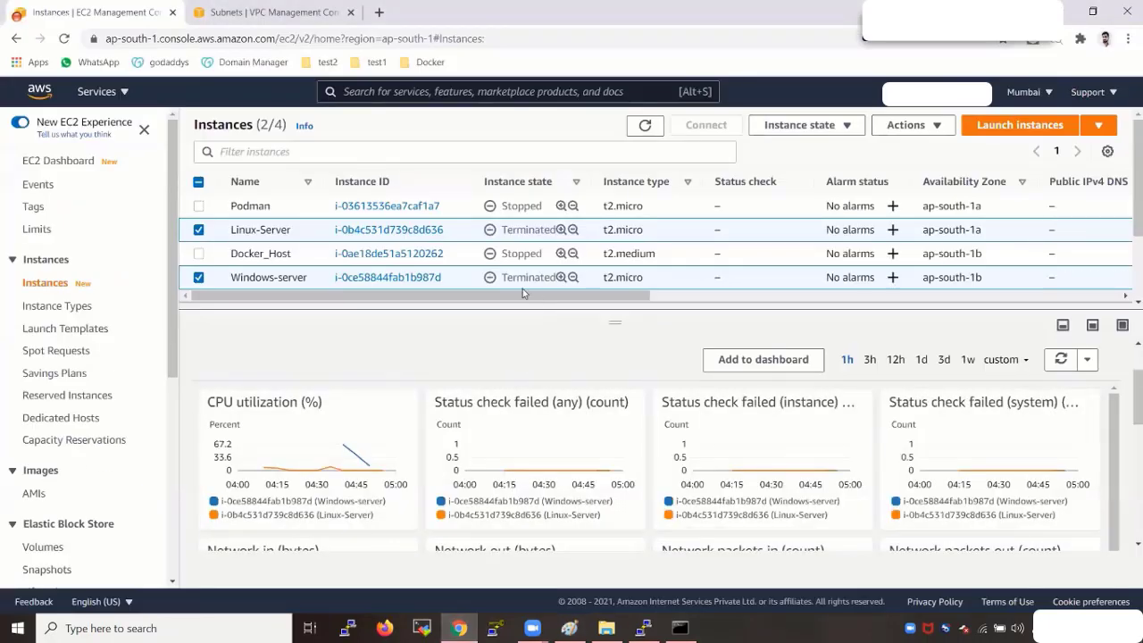
pyautogui.moveTo(504, 280); pyautogui.dragTo(541, 278)
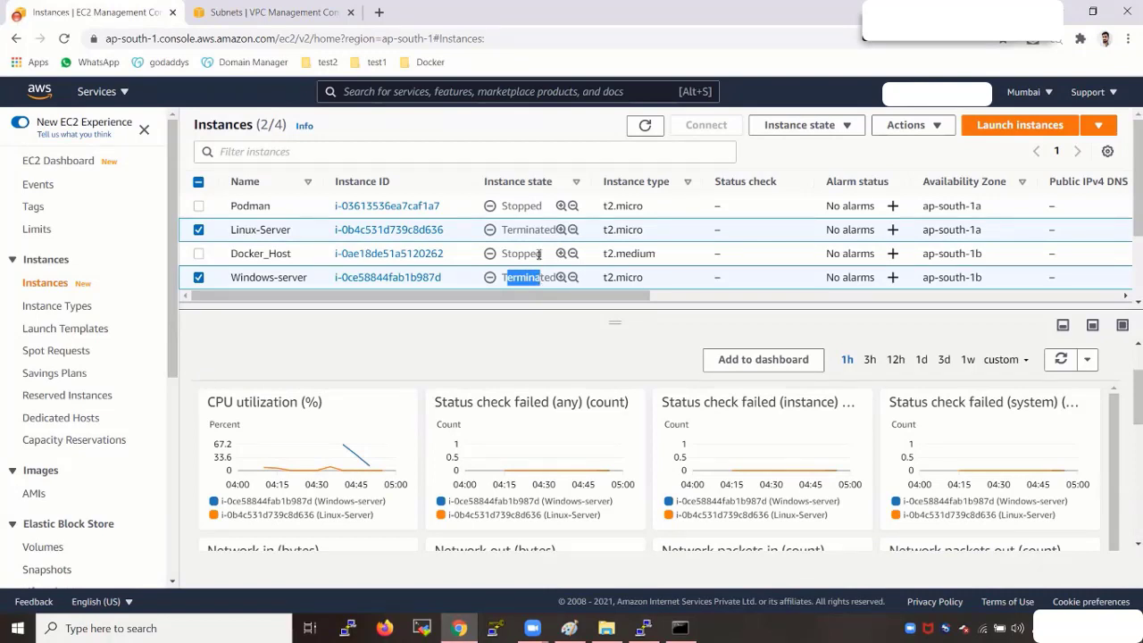
pyautogui.click(505, 229)
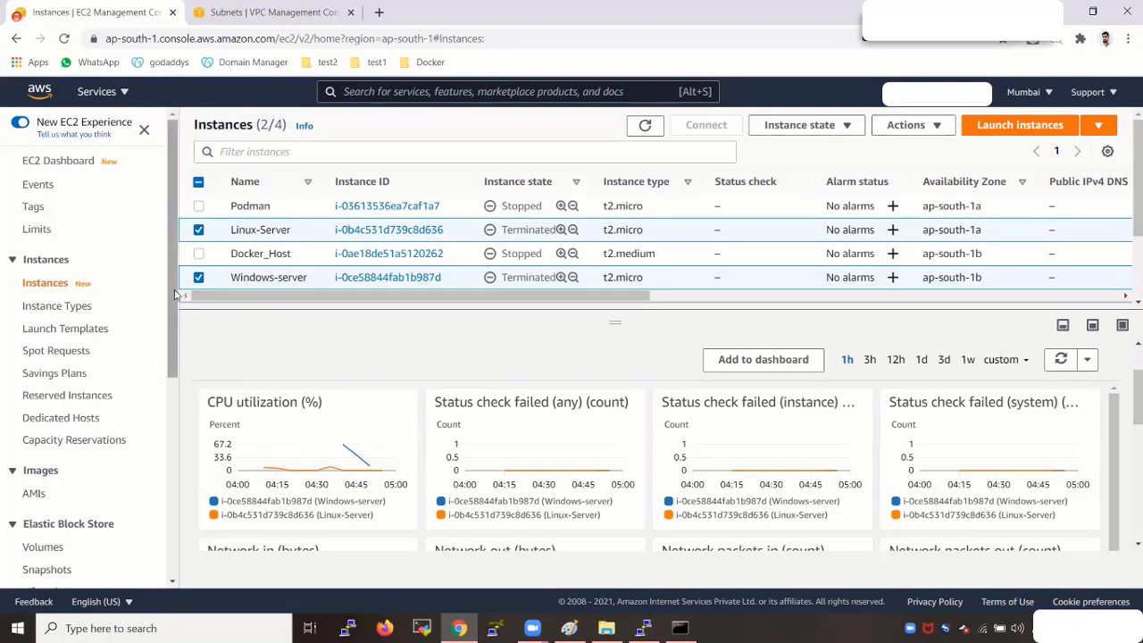
pyautogui.scroll(-3, 114, 451)
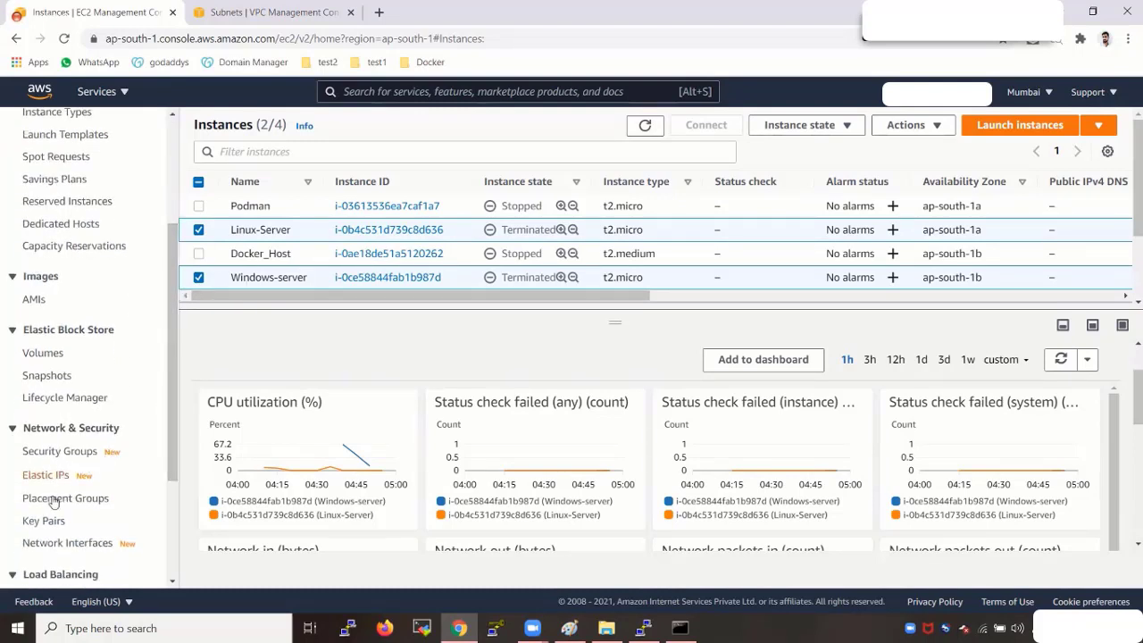
# - Review the key pairs, highlighting the awsbatch8to11 key pair name
pyautogui.click(52, 523)
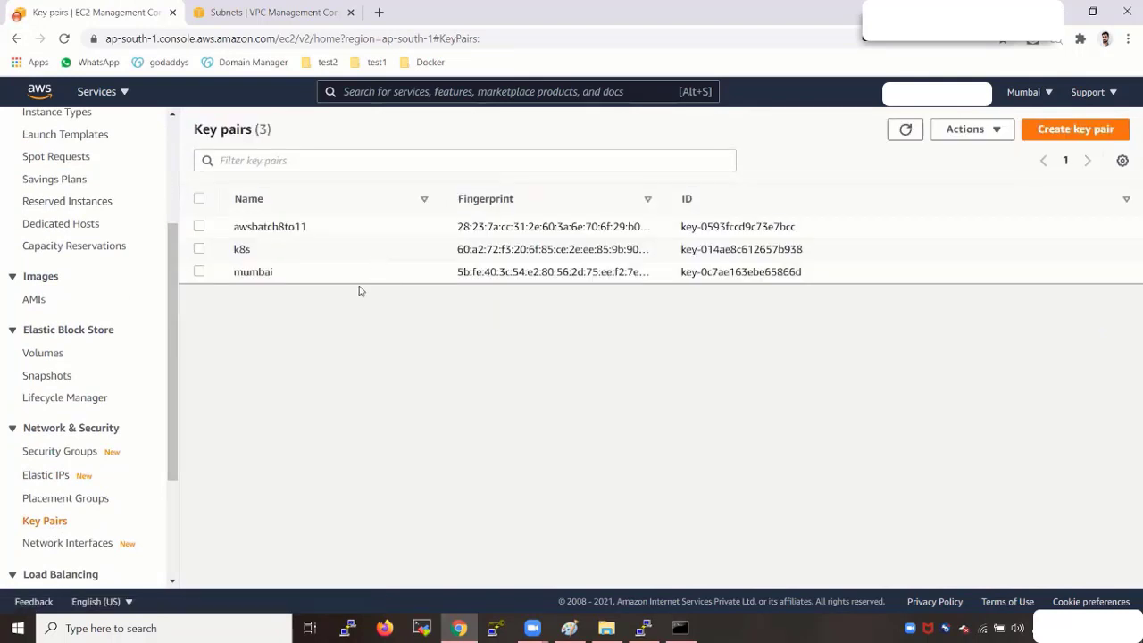
pyautogui.moveTo(311, 231); pyautogui.dragTo(237, 229)
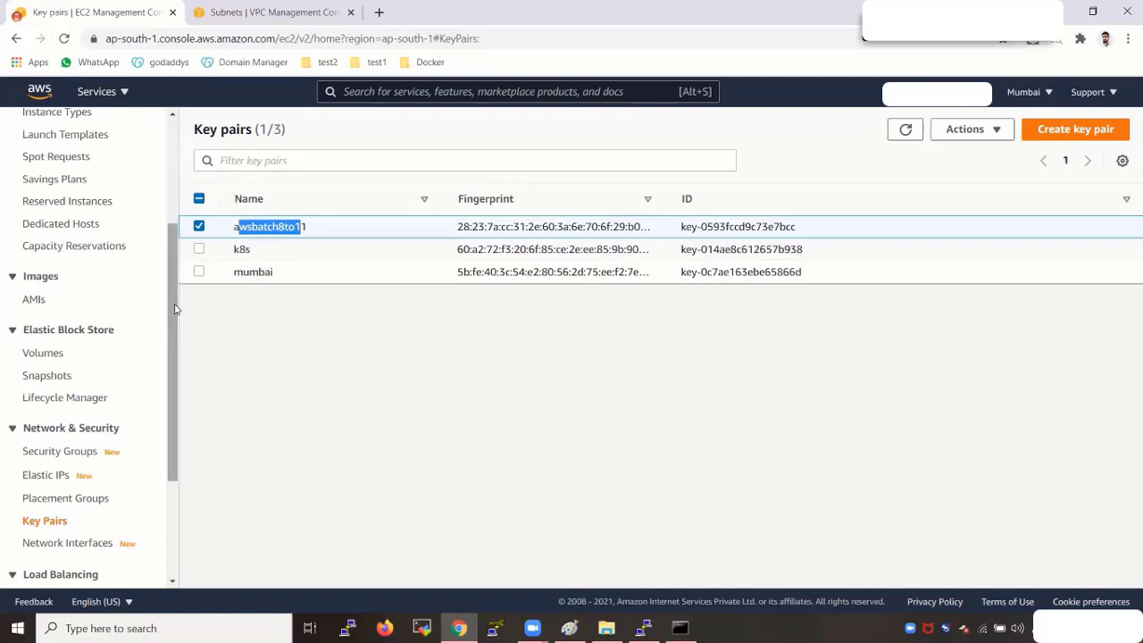
pyautogui.moveTo(174, 308); pyautogui.dragTo(175, 355)
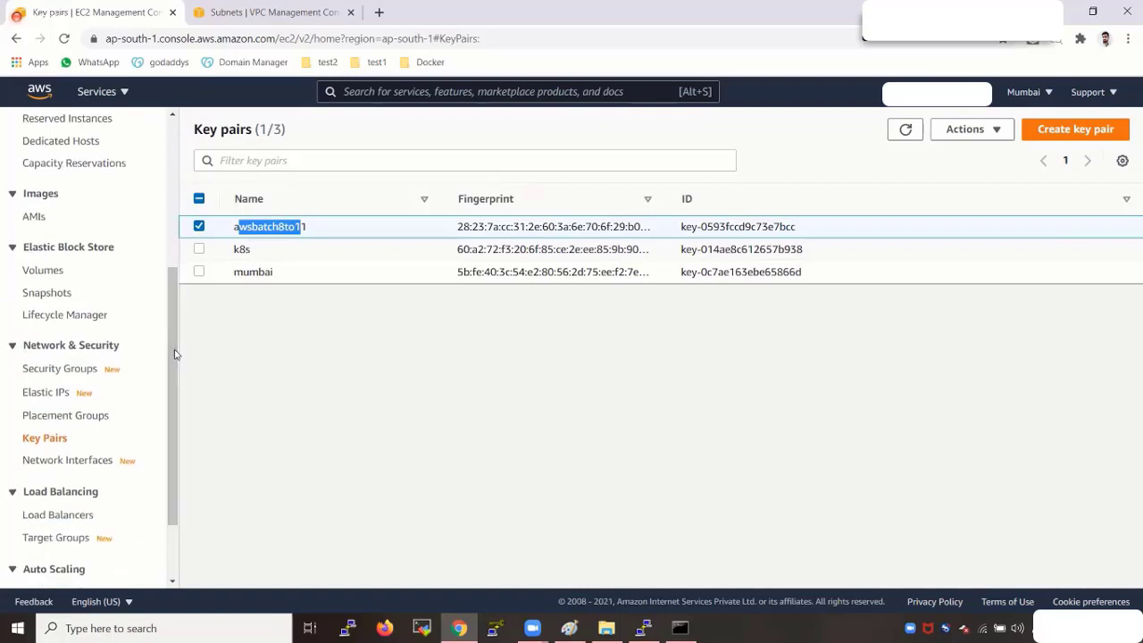
# - Refresh the security groups list and view inbound rules of Windows-server and Linux-Servers
pyautogui.click(78, 371)
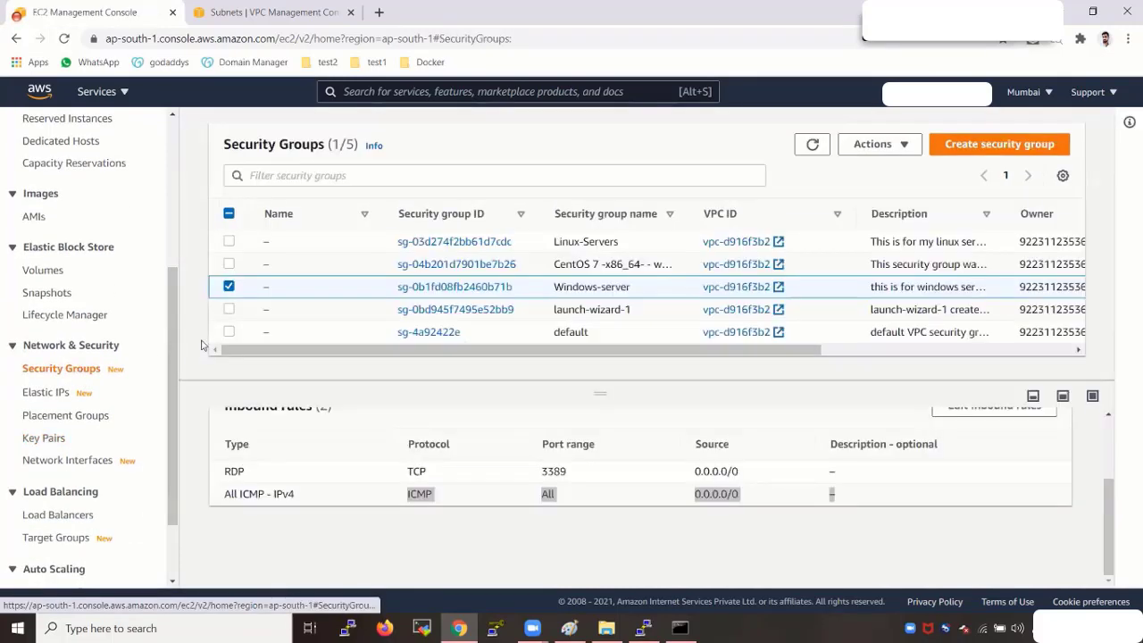
pyautogui.click(812, 145)
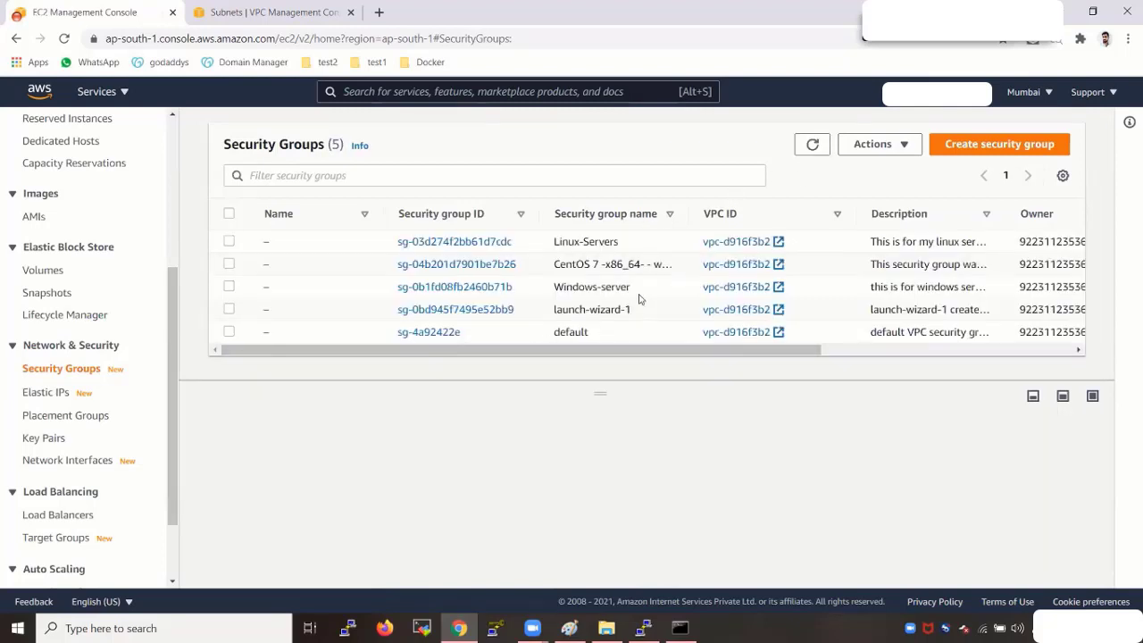
pyautogui.moveTo(634, 295); pyautogui.dragTo(552, 288)
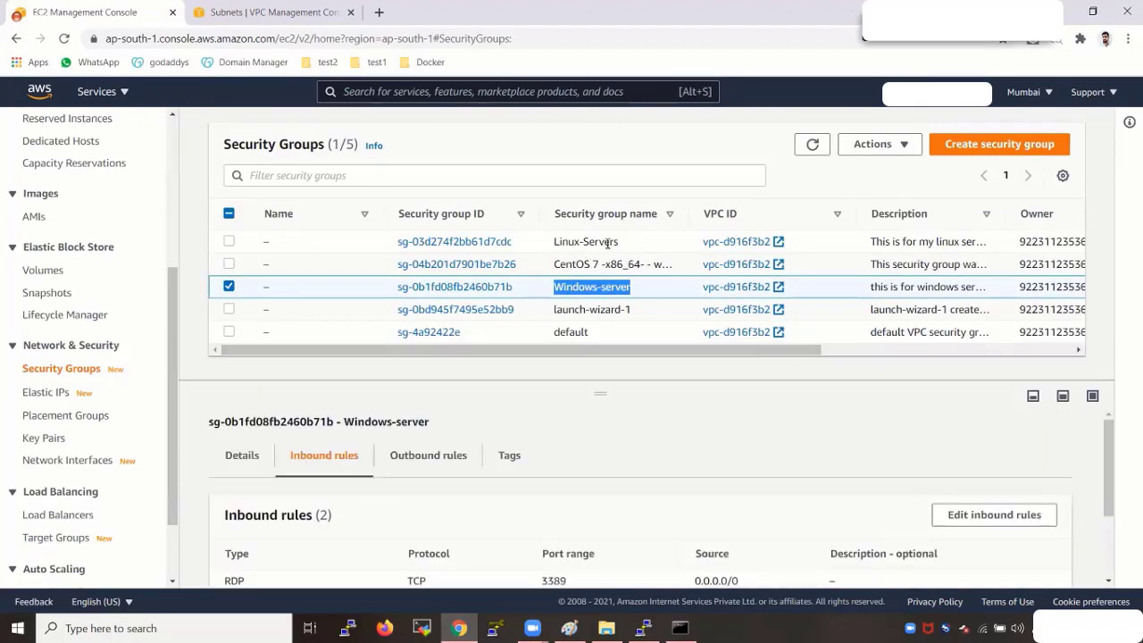
pyautogui.moveTo(616, 241); pyautogui.dragTo(569, 242)
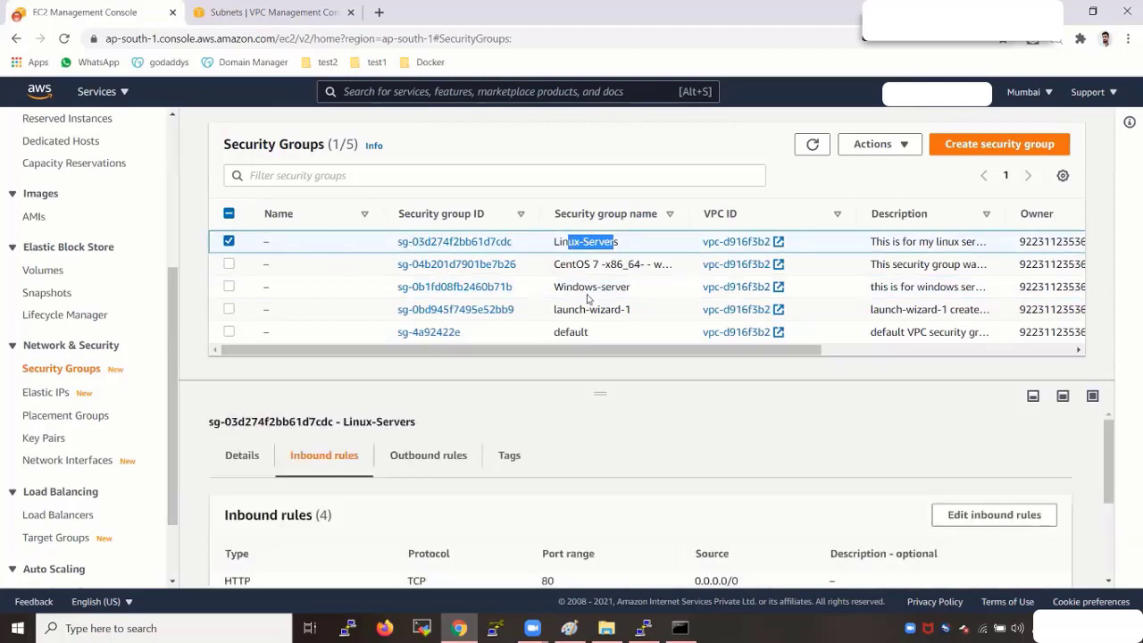